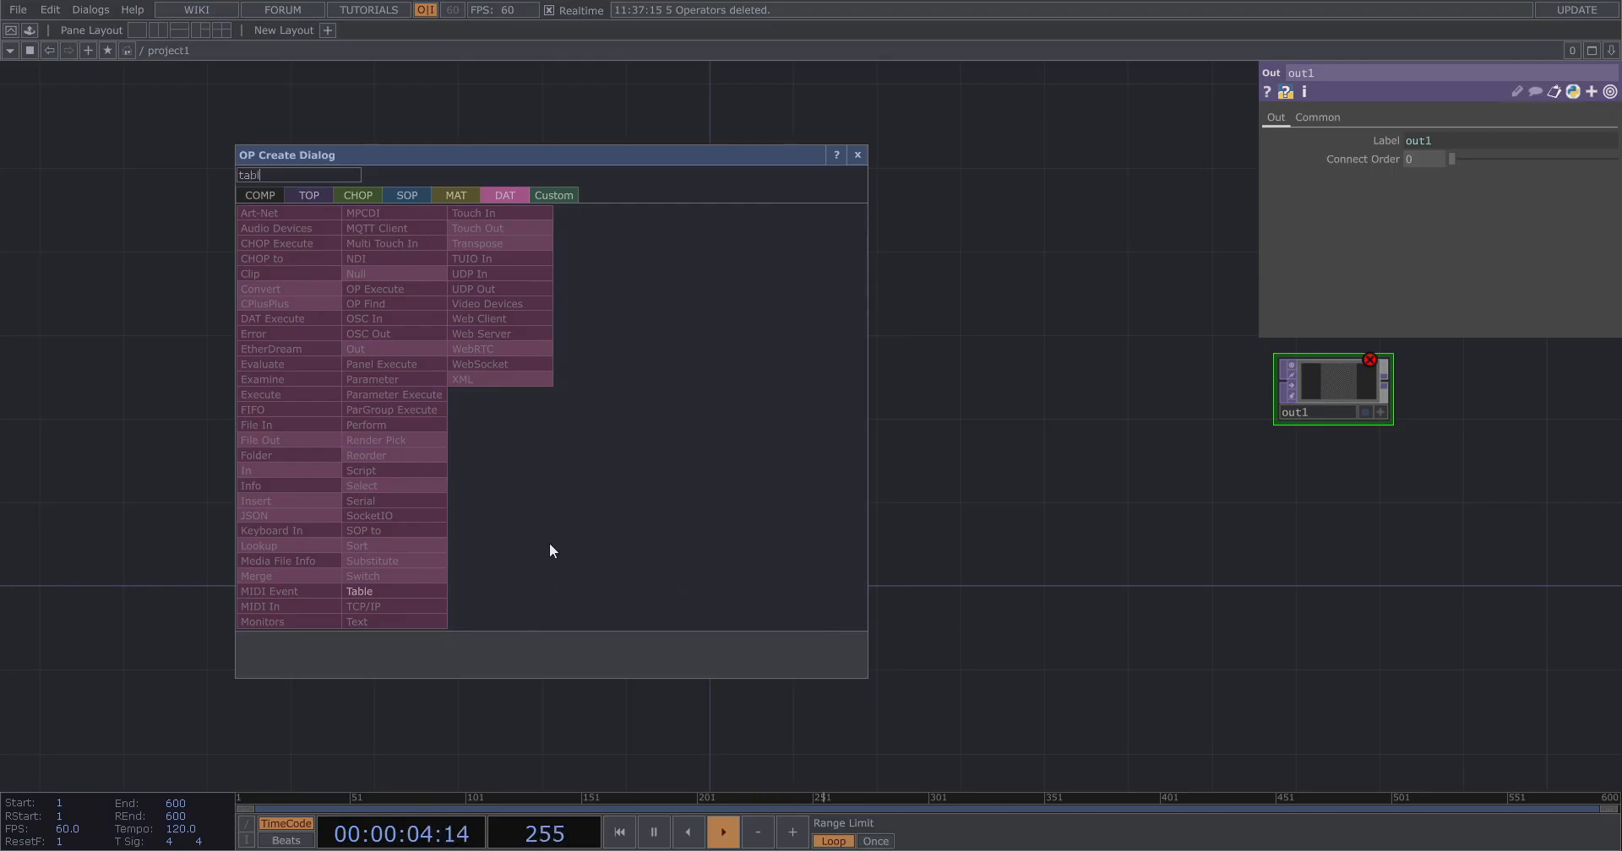
Add a Table DAT to the network.
click(383, 591)
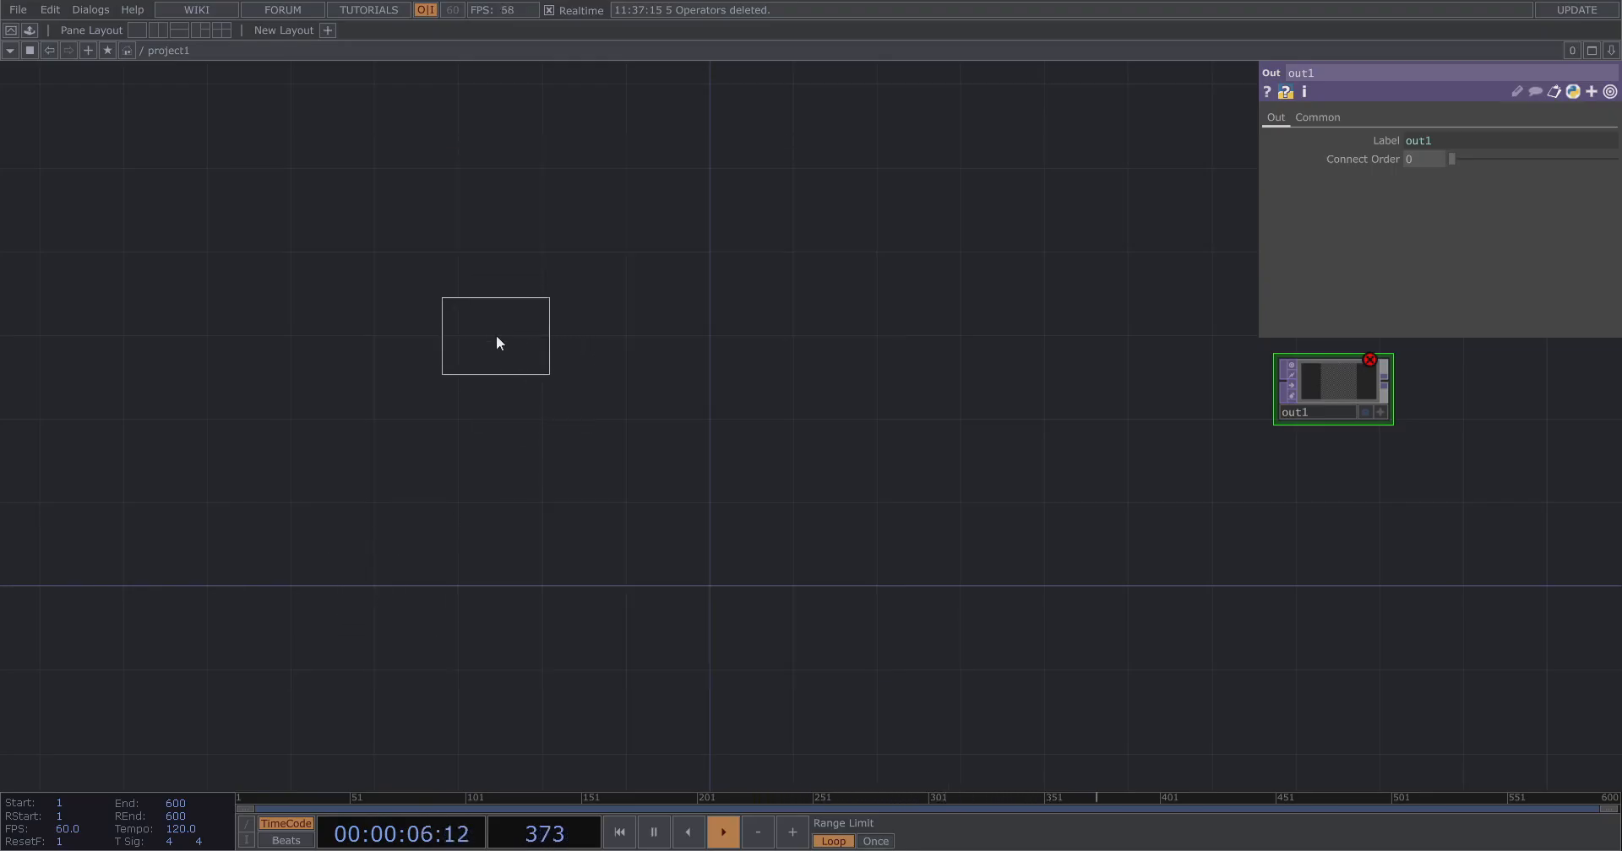
click(495, 335)
scroll(540, 315, up, 4)
scroll(431, 392, up, 2)
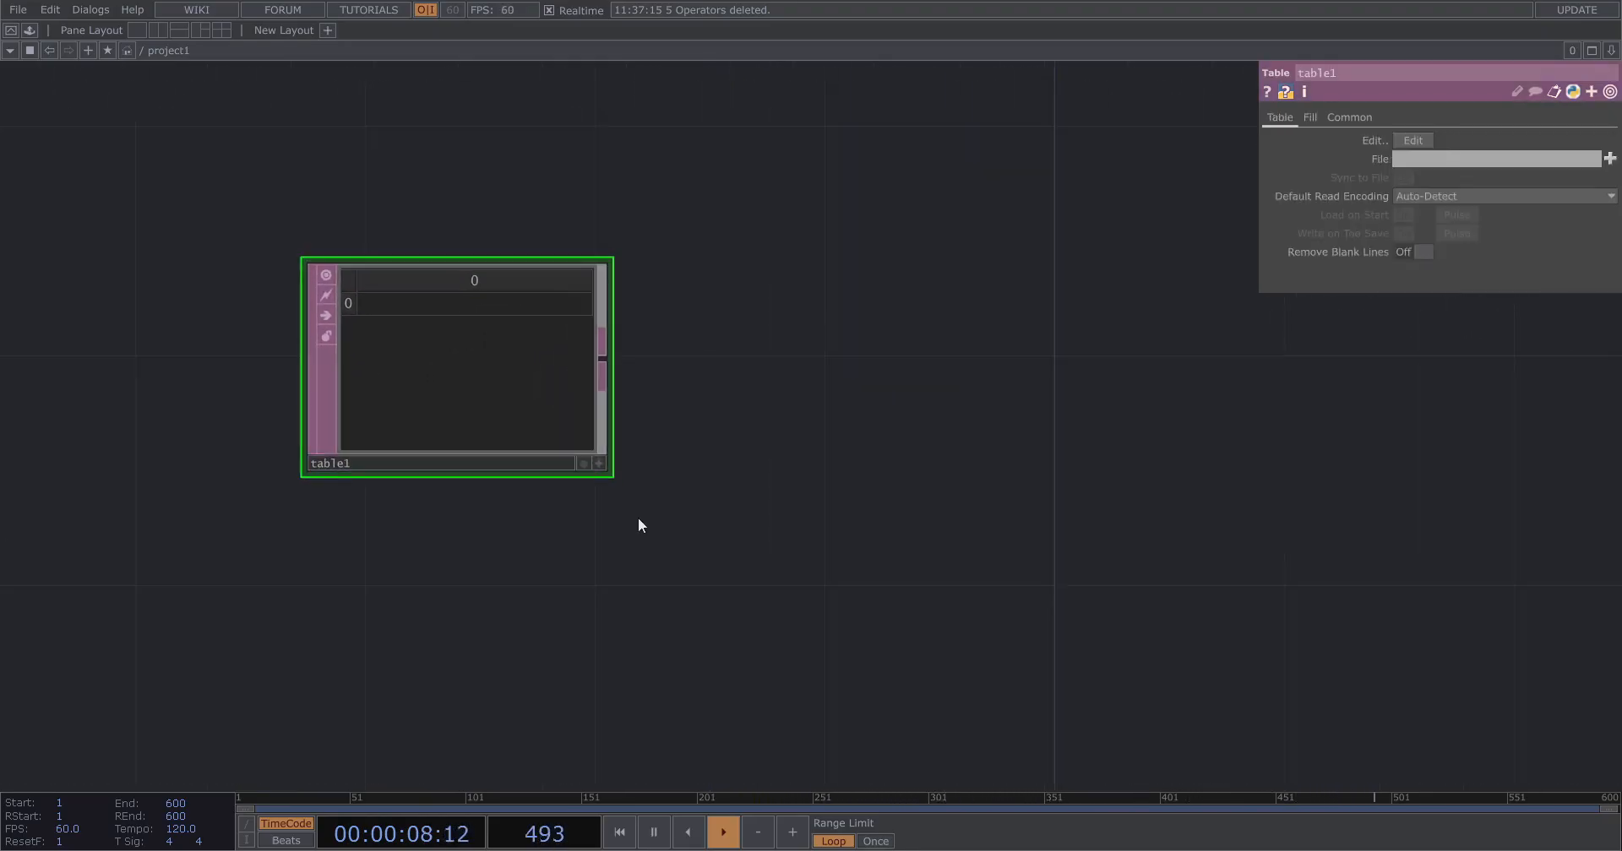
Enter "example" in the table's first cell.
click(598, 463)
click(481, 306)
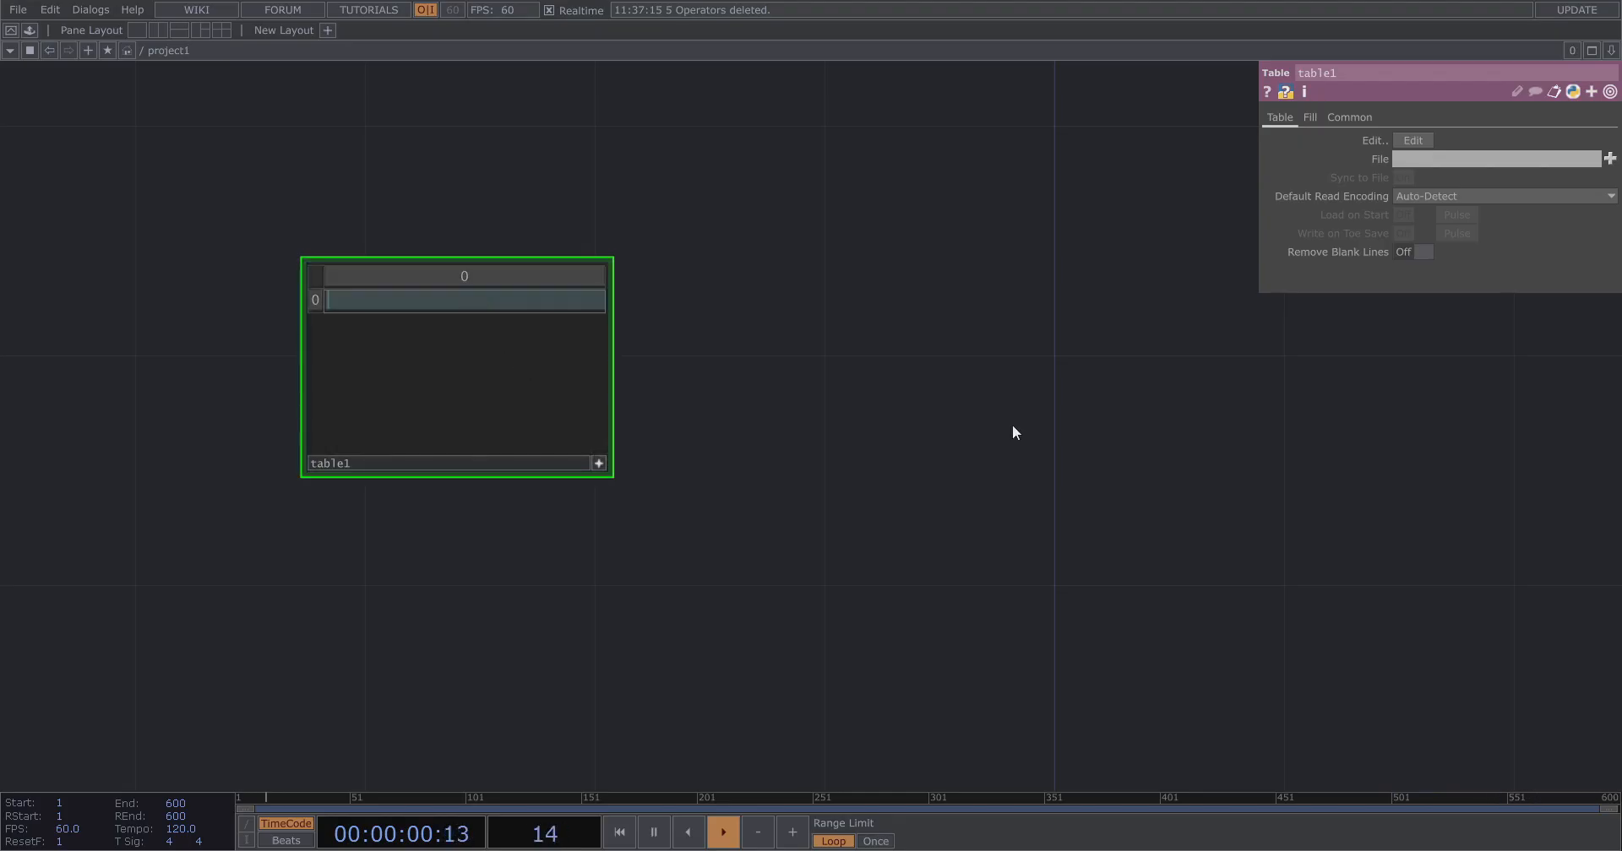
text(example)
click(598, 464)
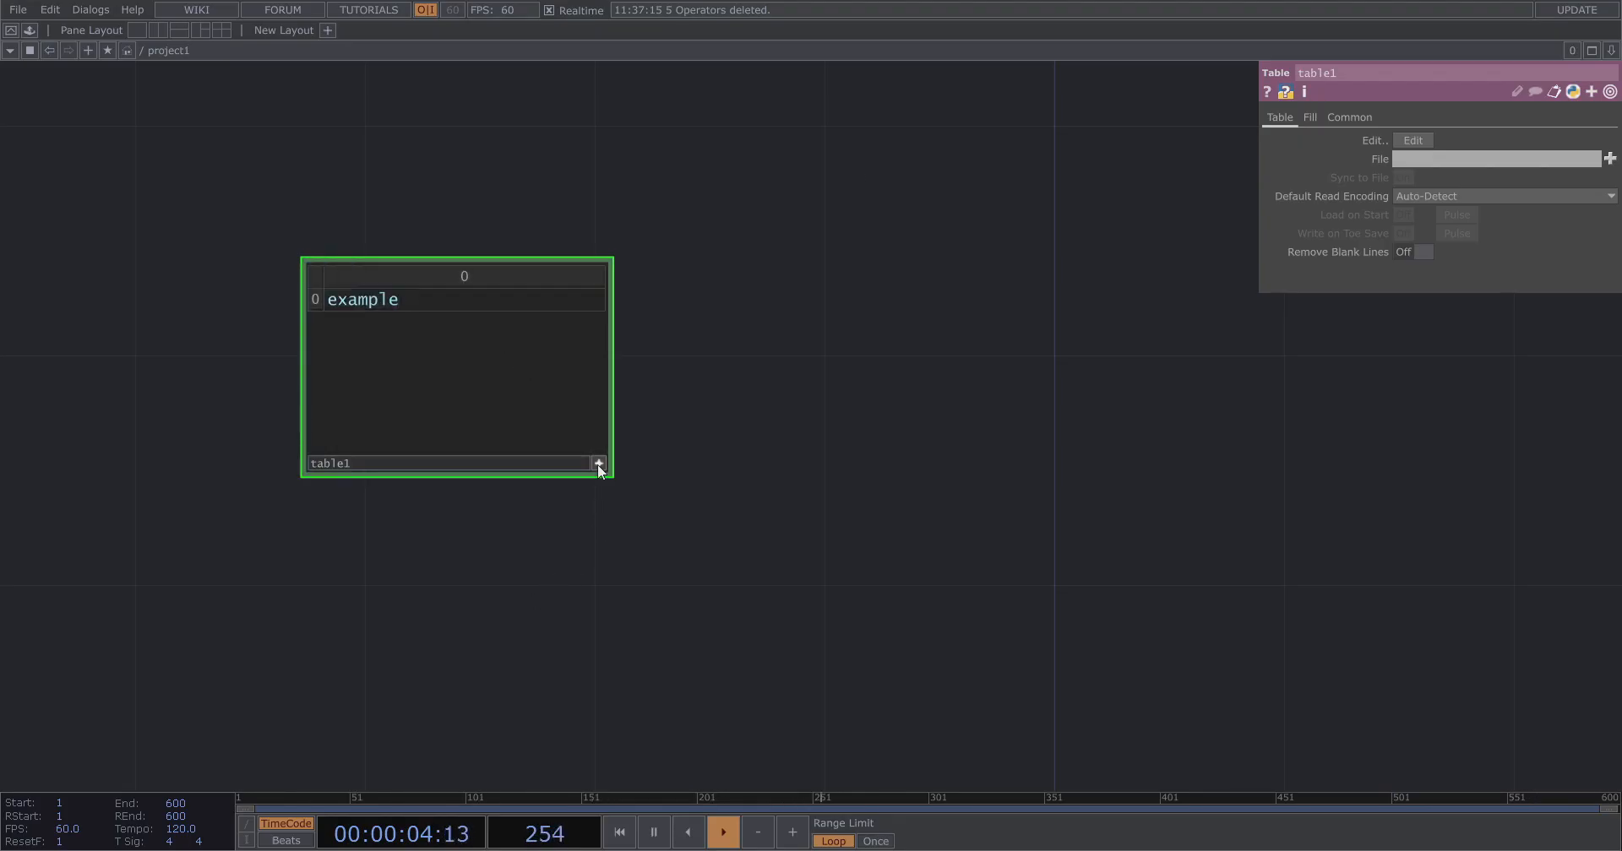
Connect a new Null DAT to the table's output.
scroll(535, 398, down, 2)
drag(615, 376, 455, 433)
drag(394, 430, 483, 460)
right_click(526, 461)
text(nu)
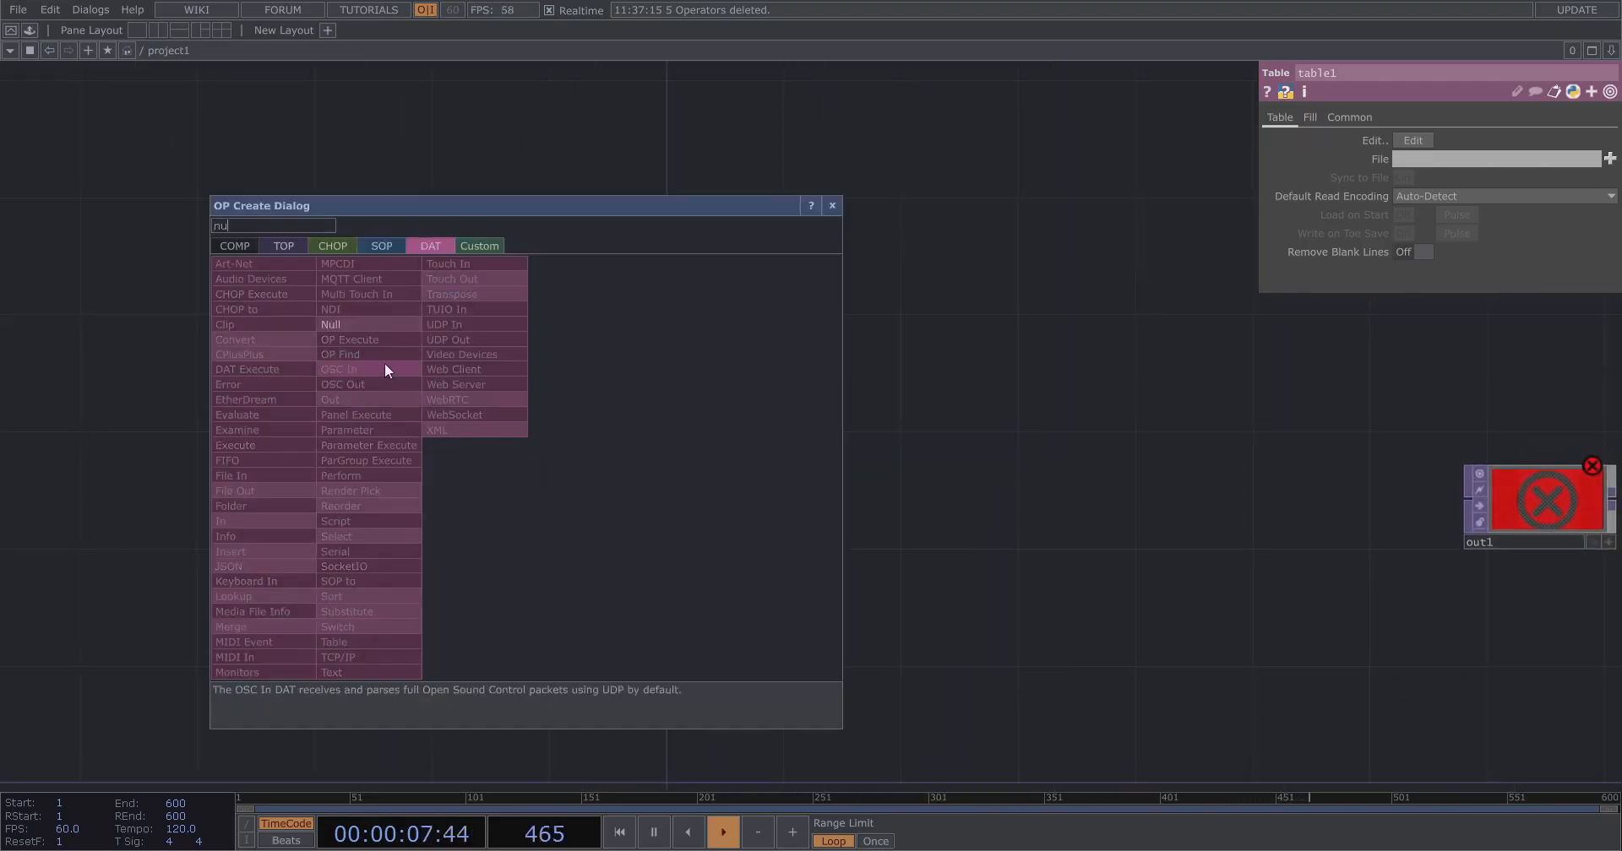
click(342, 325)
click(662, 460)
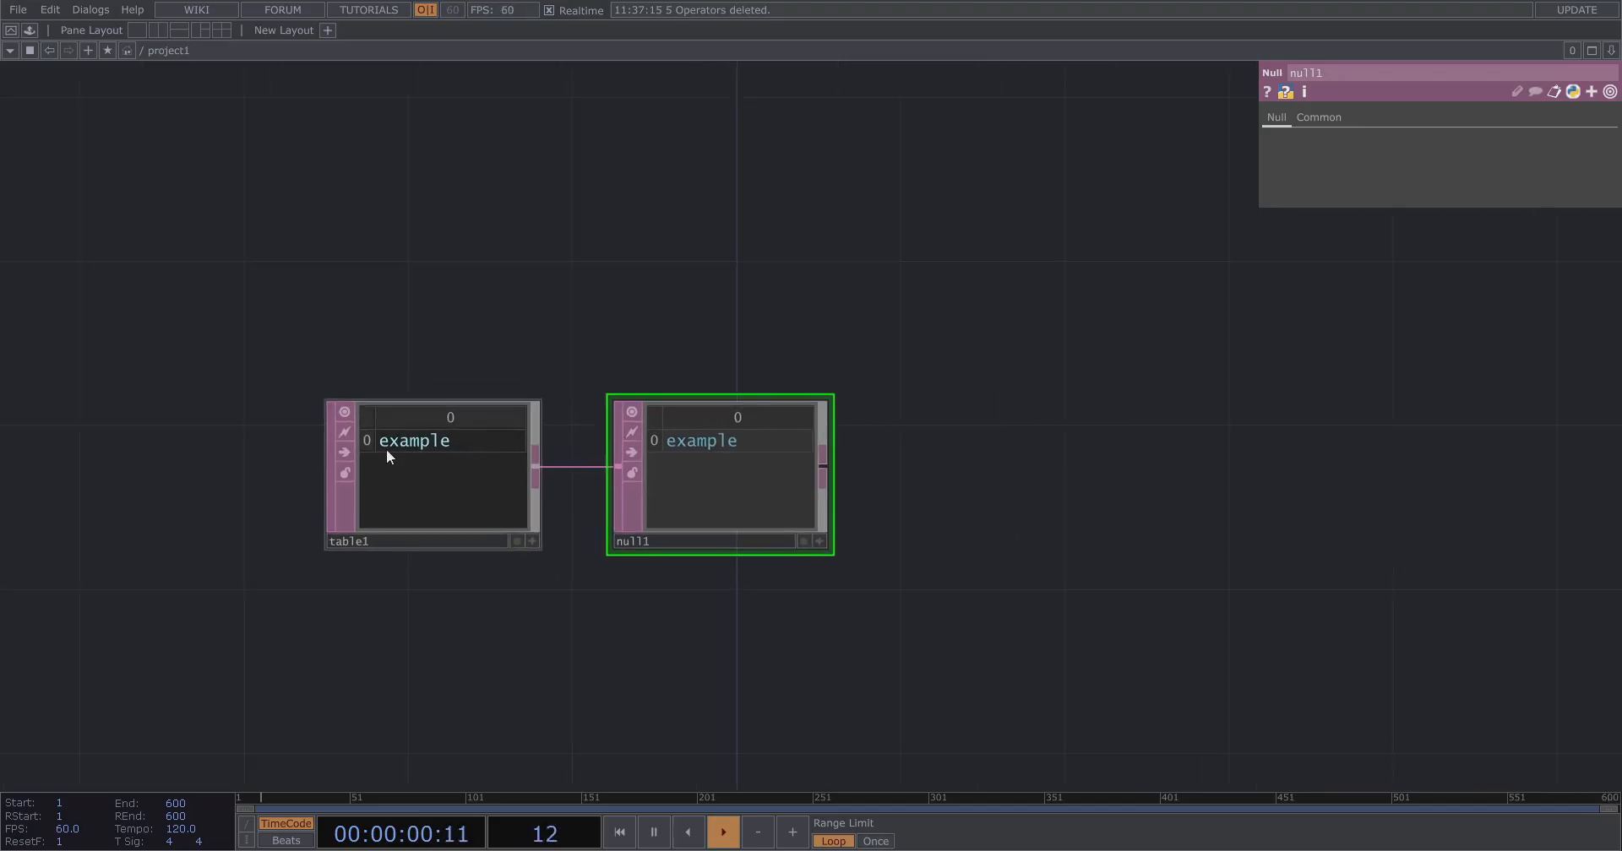
Add a Text DAT to the right of the Null DAT.
scroll(386, 448, up, 2)
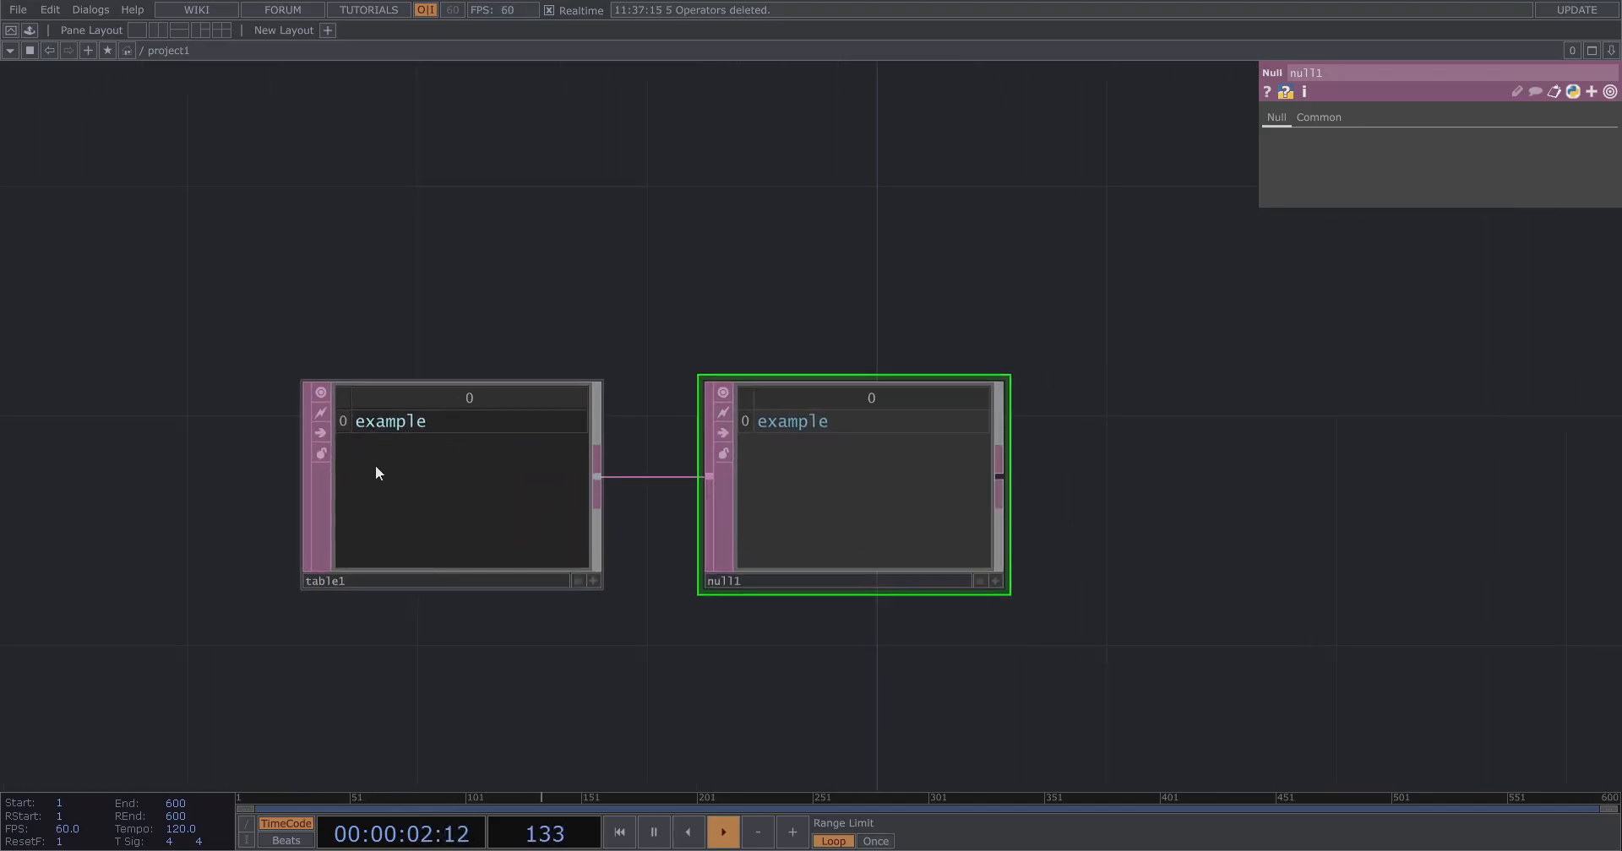
scroll(216, 444, down, 2)
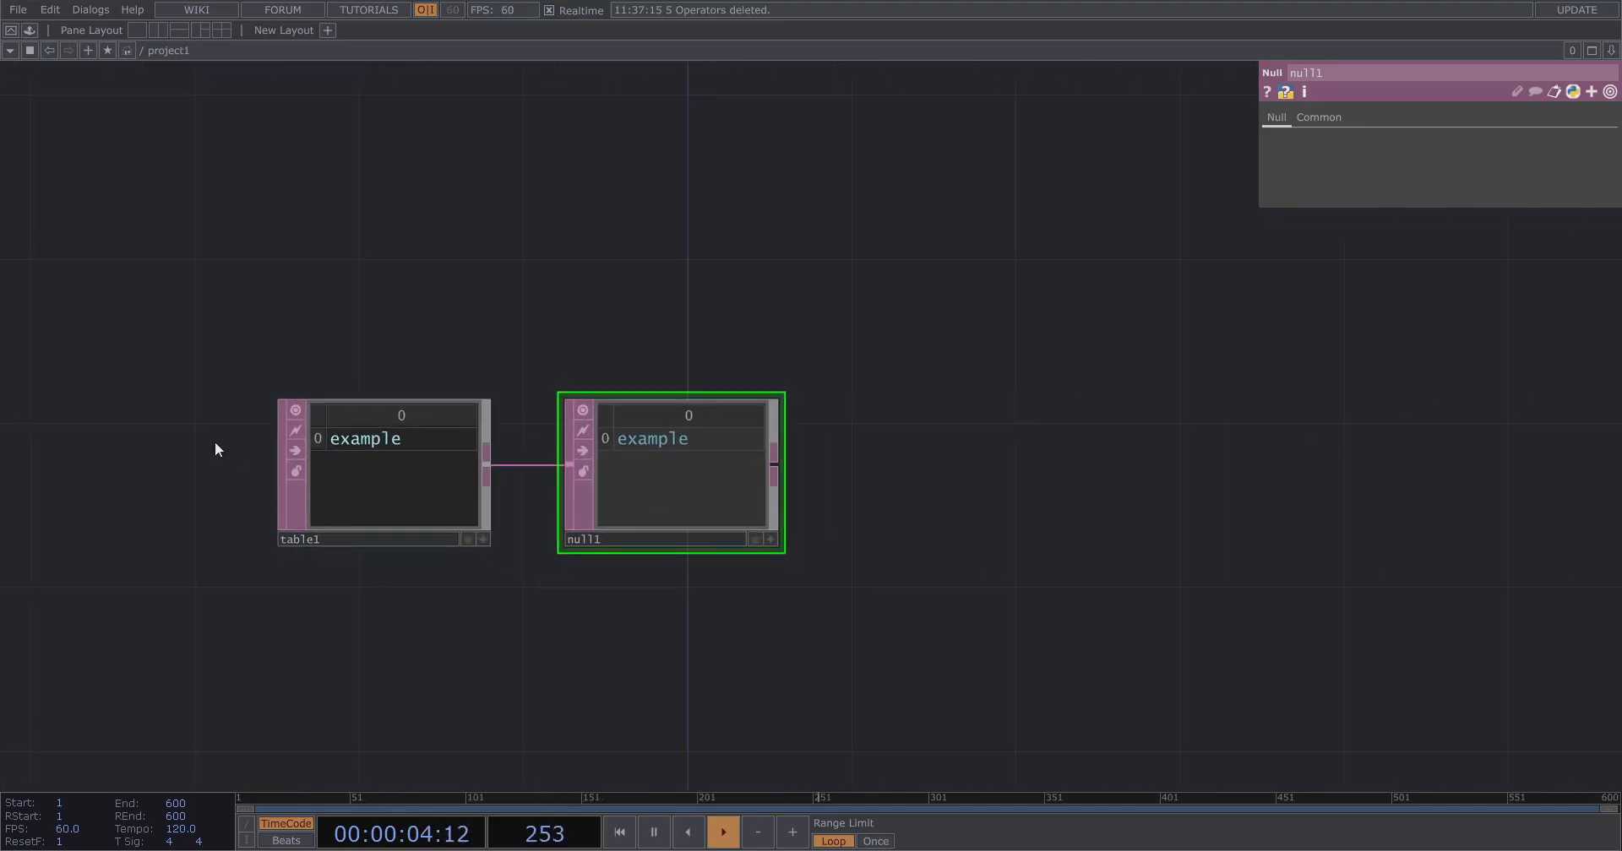
drag(810, 457, 340, 458)
drag(629, 472, 778, 476)
key(Tab)
text(tex)
click(517, 670)
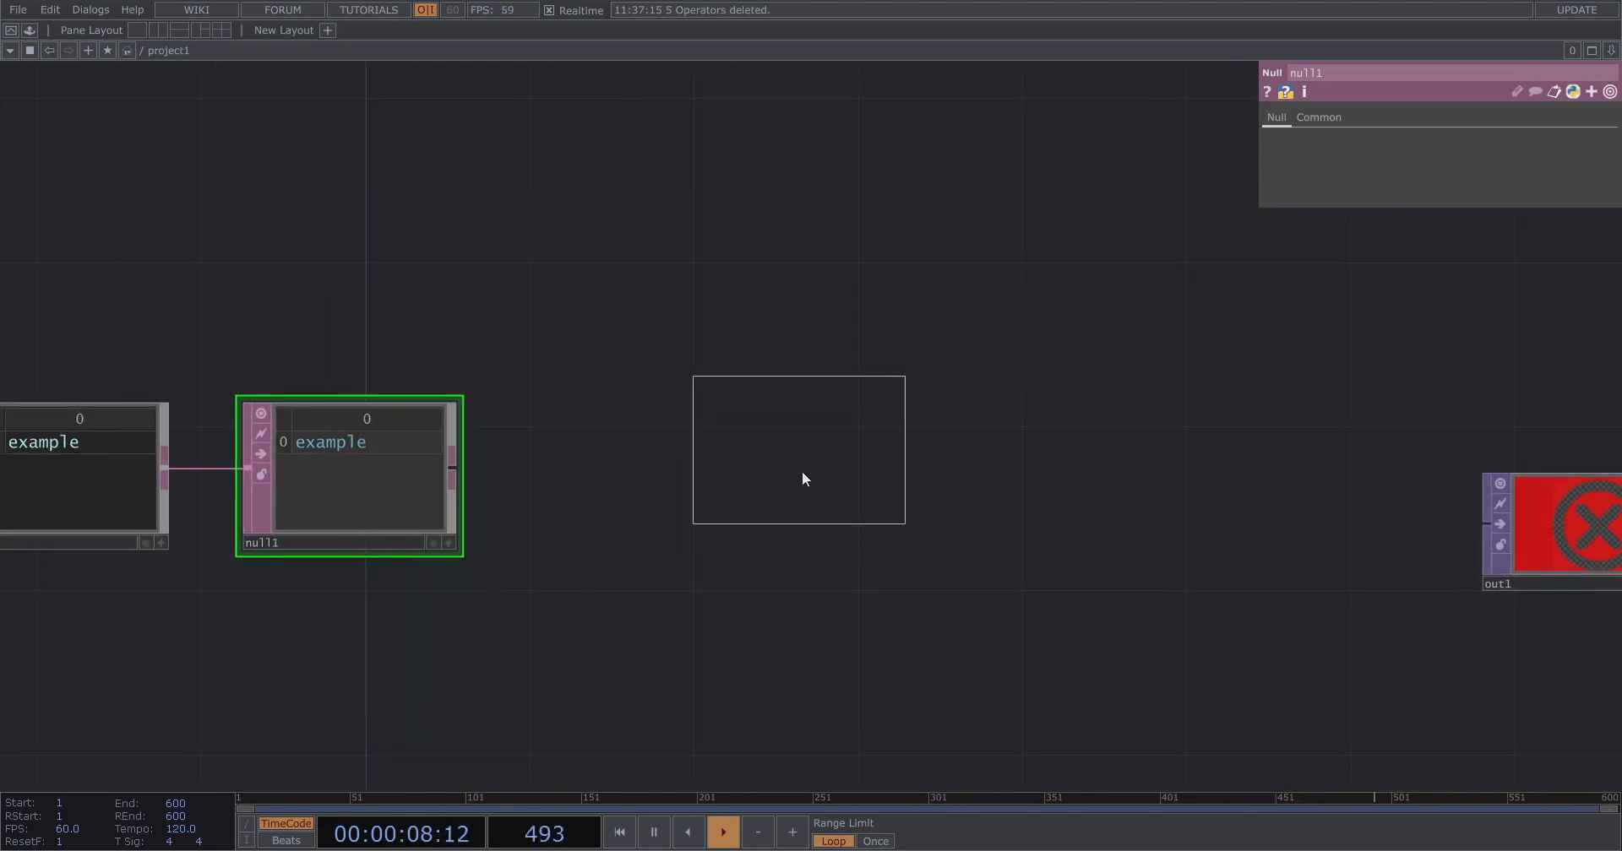
click(866, 487)
scroll(944, 549, up, 3)
drag(1063, 466, 804, 482)
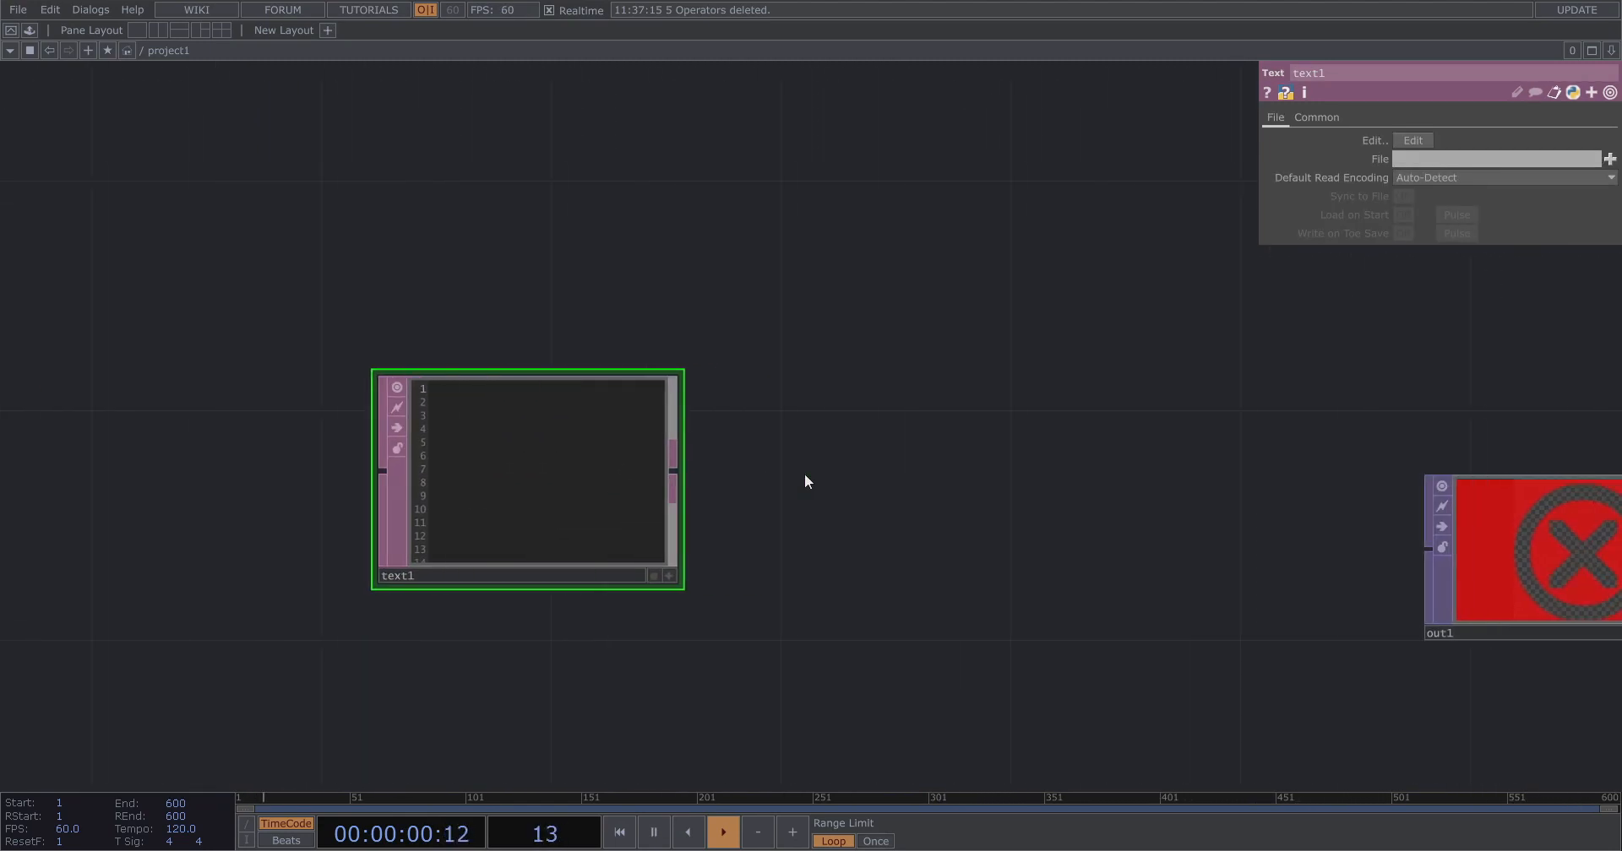
Add a second Table DAT beside the Text DAT.
key(Tab)
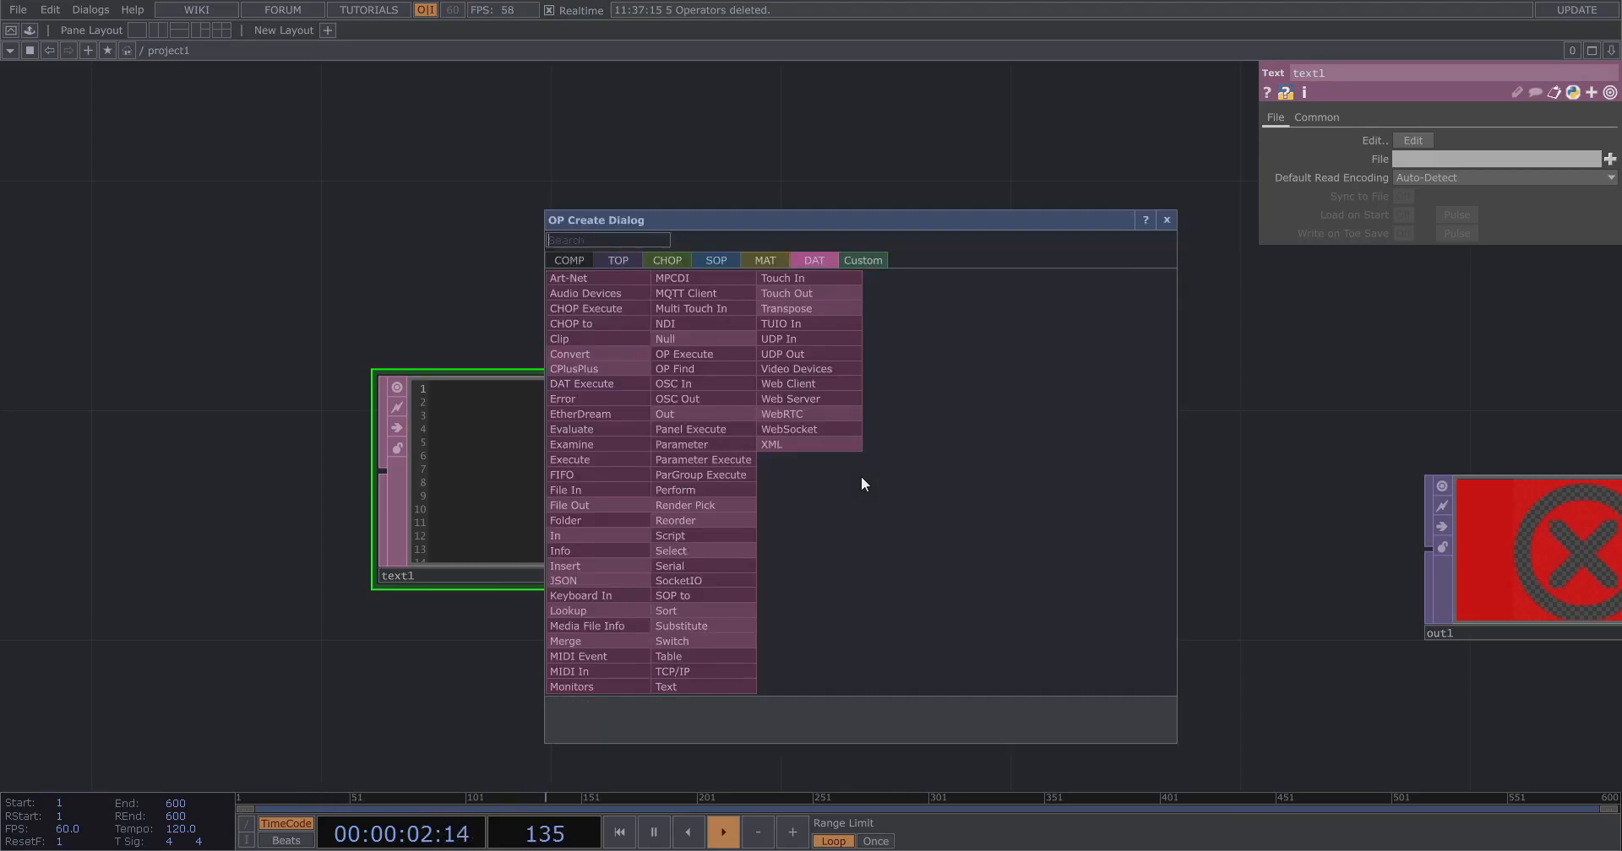
click(708, 650)
click(929, 477)
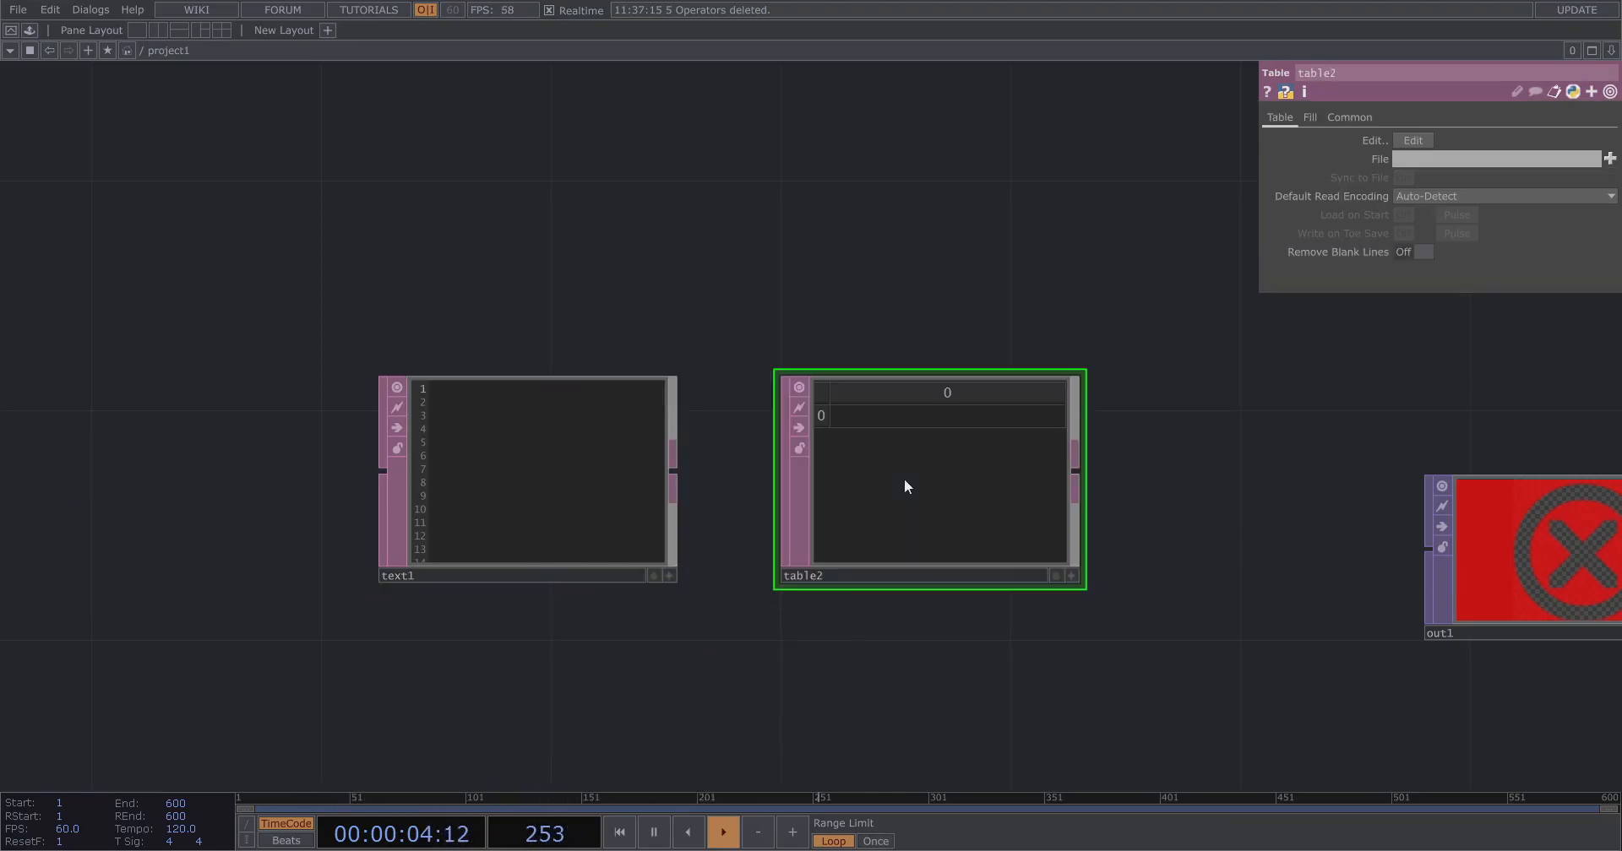
key(h)
scroll(569, 392, up, 2)
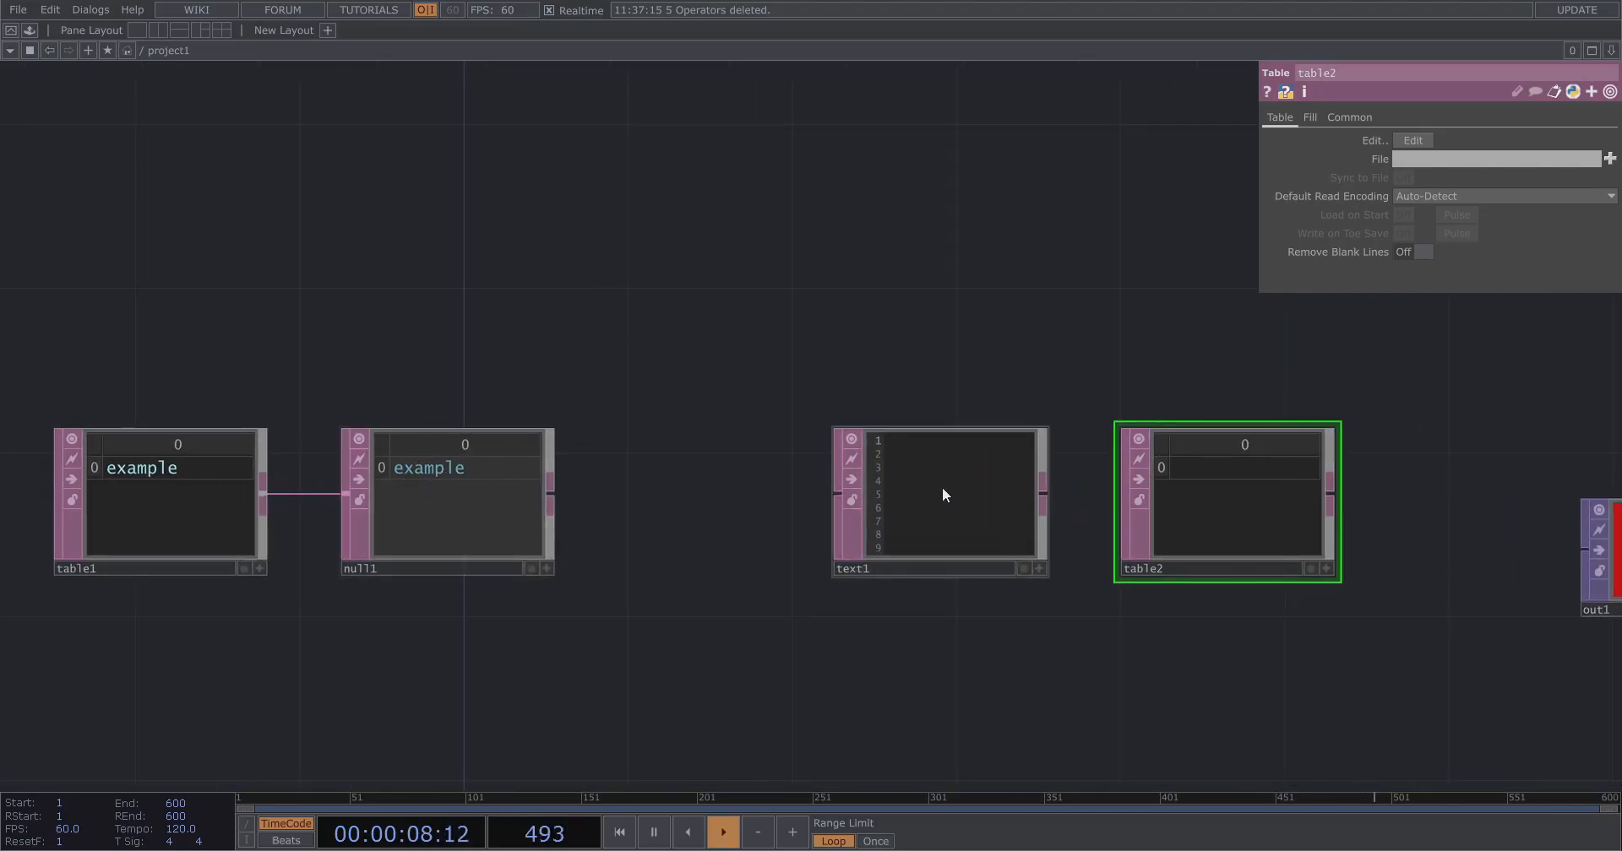
Set the Text DAT's content language to Python.
drag(719, 328, 473, 297)
scroll(1003, 428, up, 2)
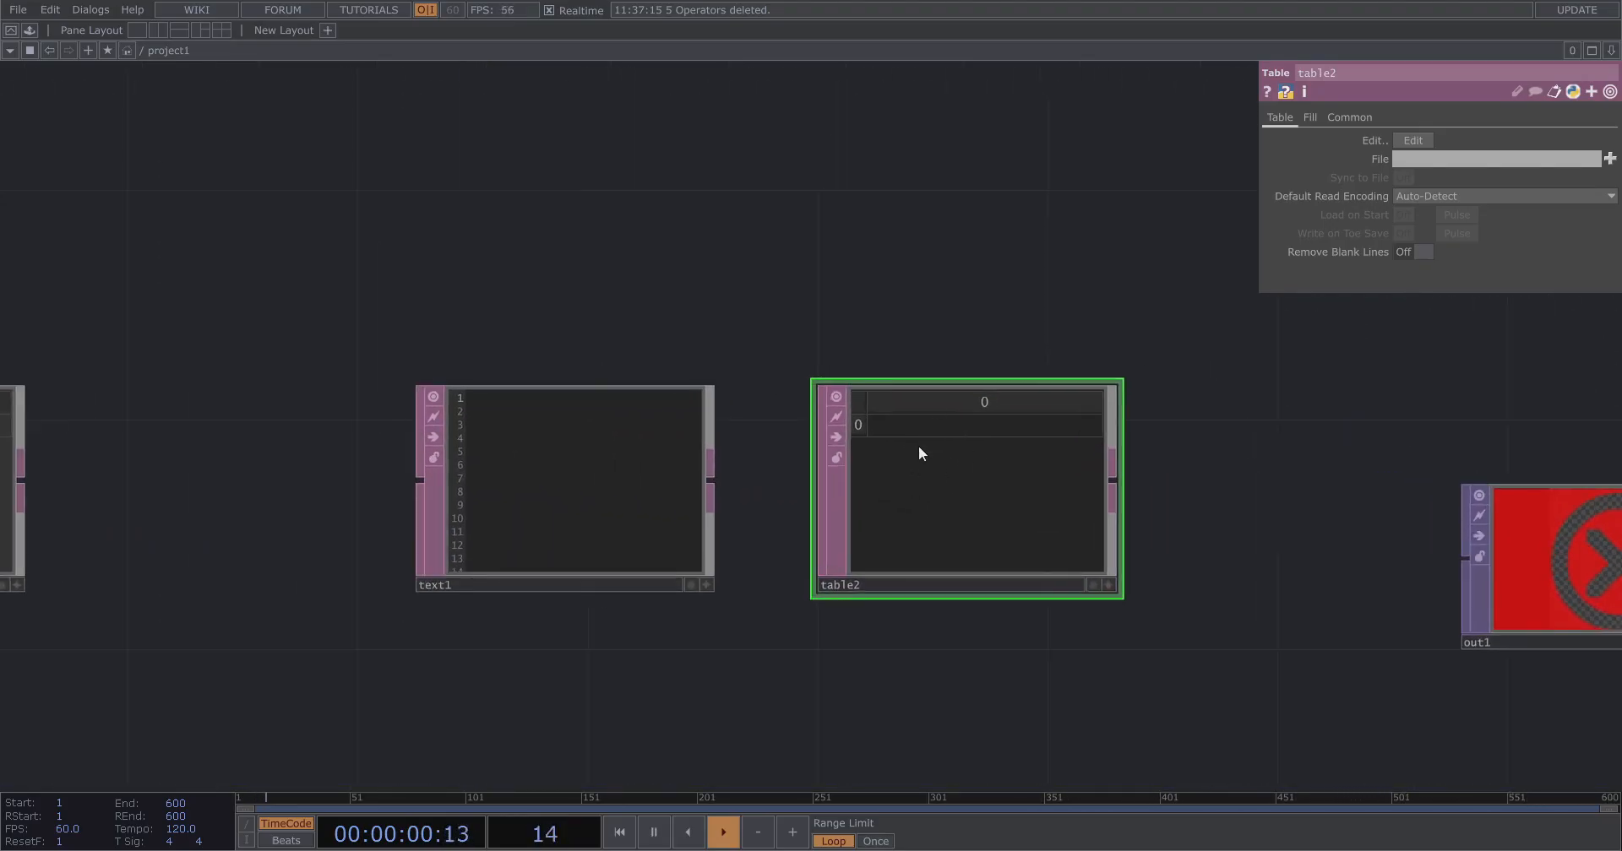
scroll(916, 441, up, 1)
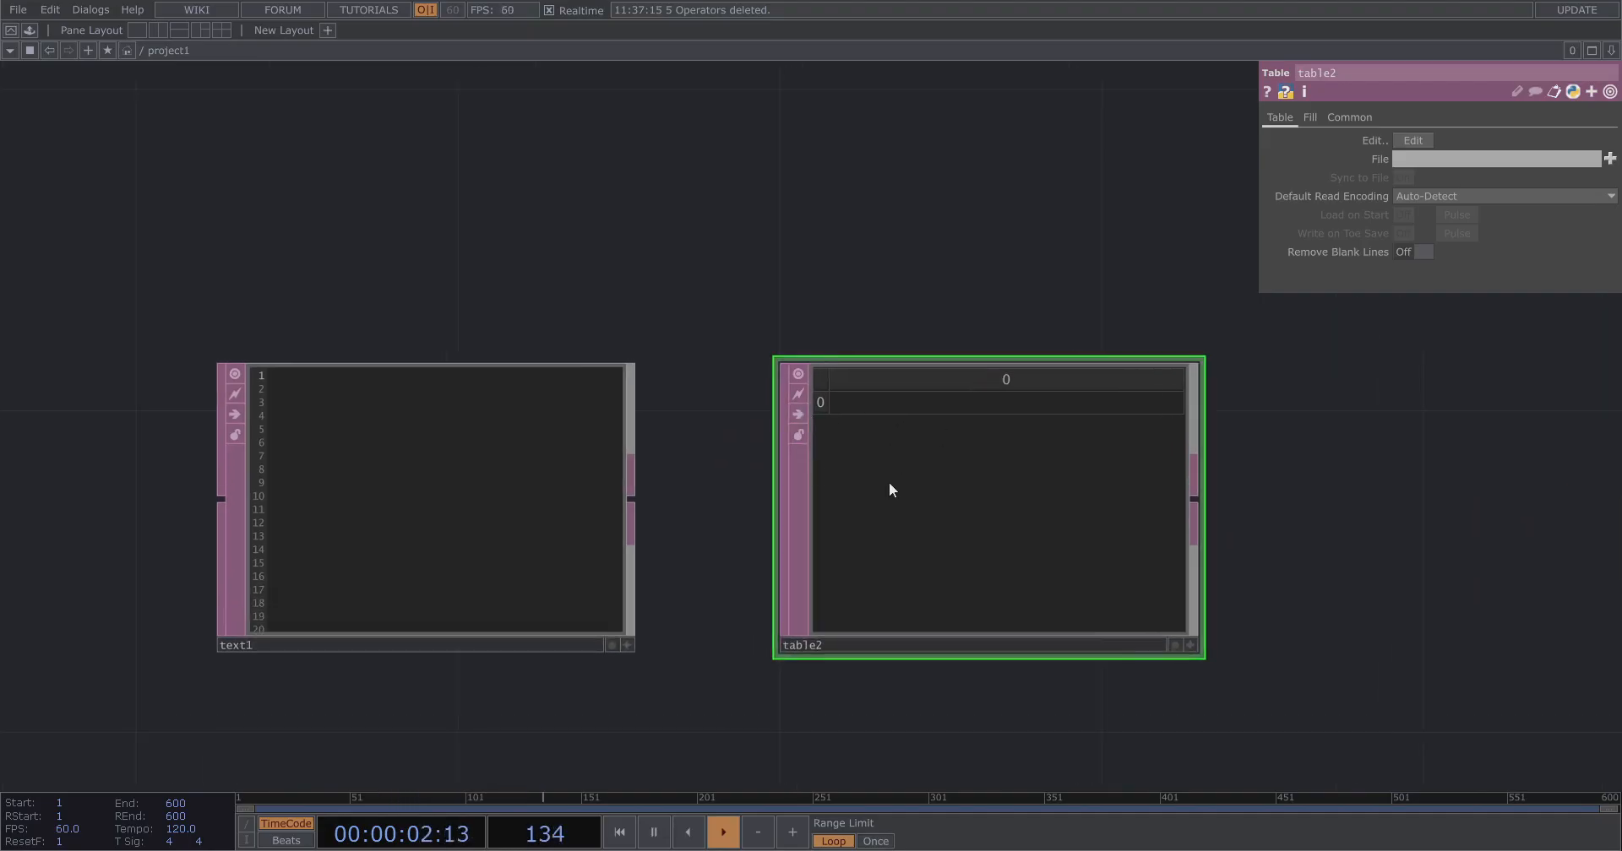
drag(831, 173, 1141, 121)
drag(961, 452, 875, 450)
right_click(712, 461)
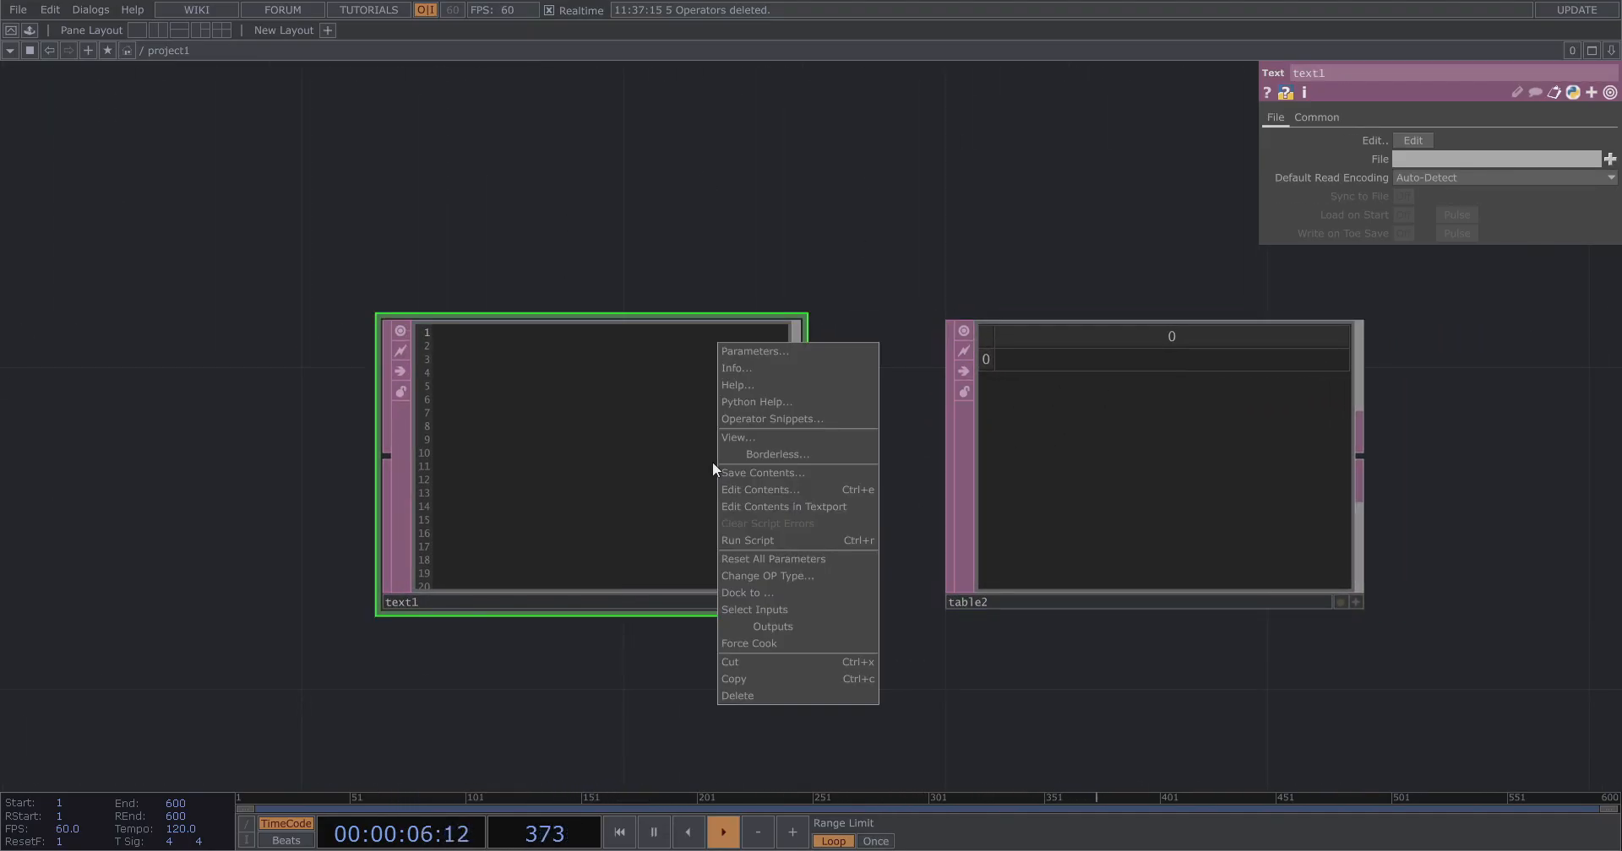
click(732, 249)
click(1320, 117)
click(1422, 140)
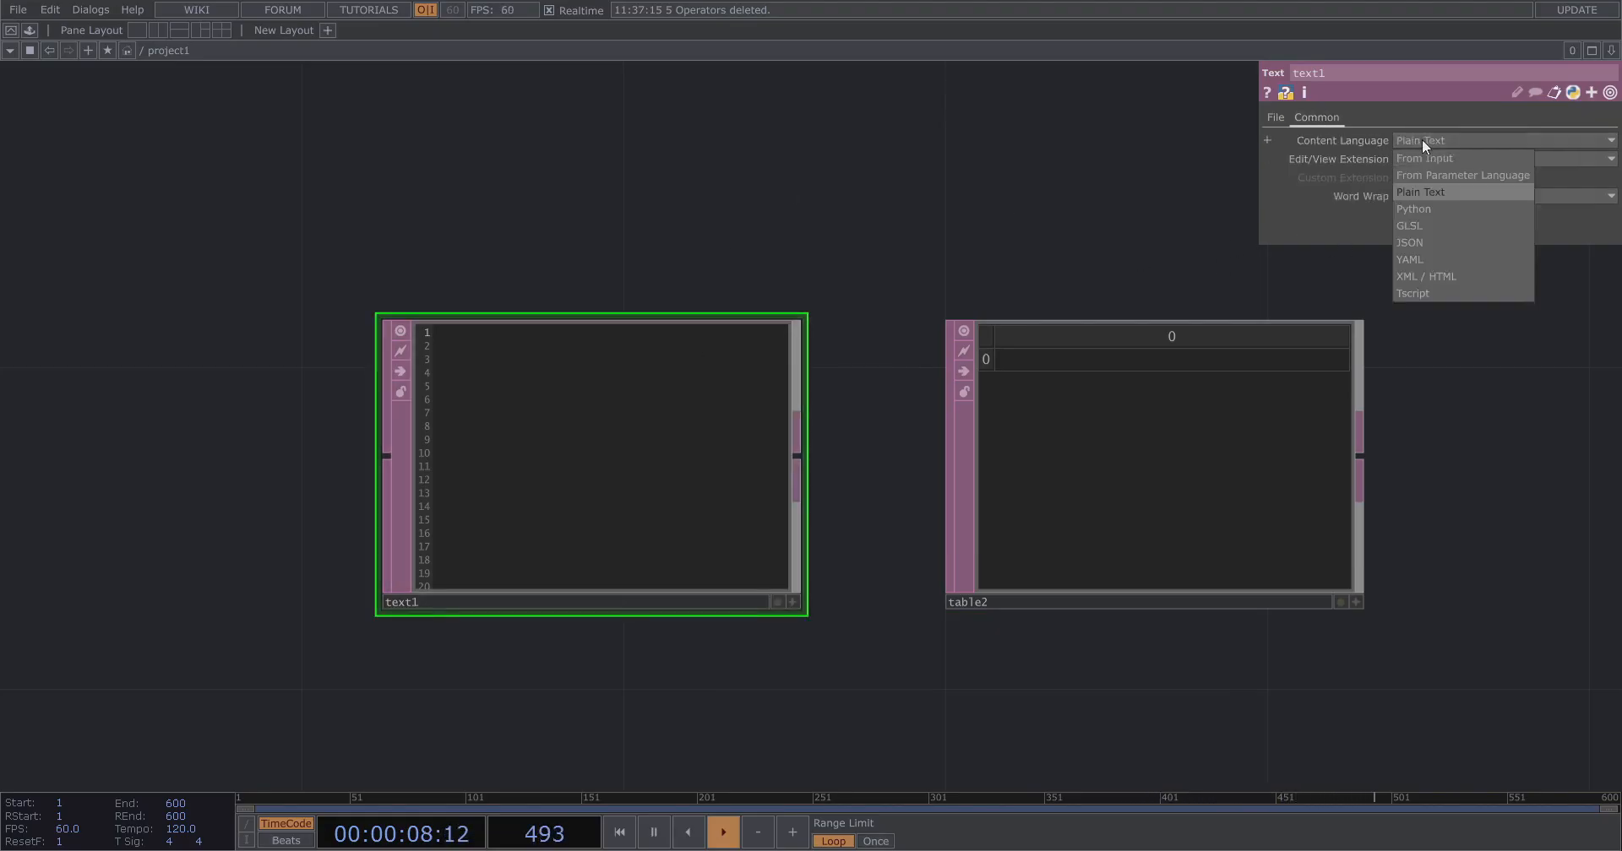
click(1426, 208)
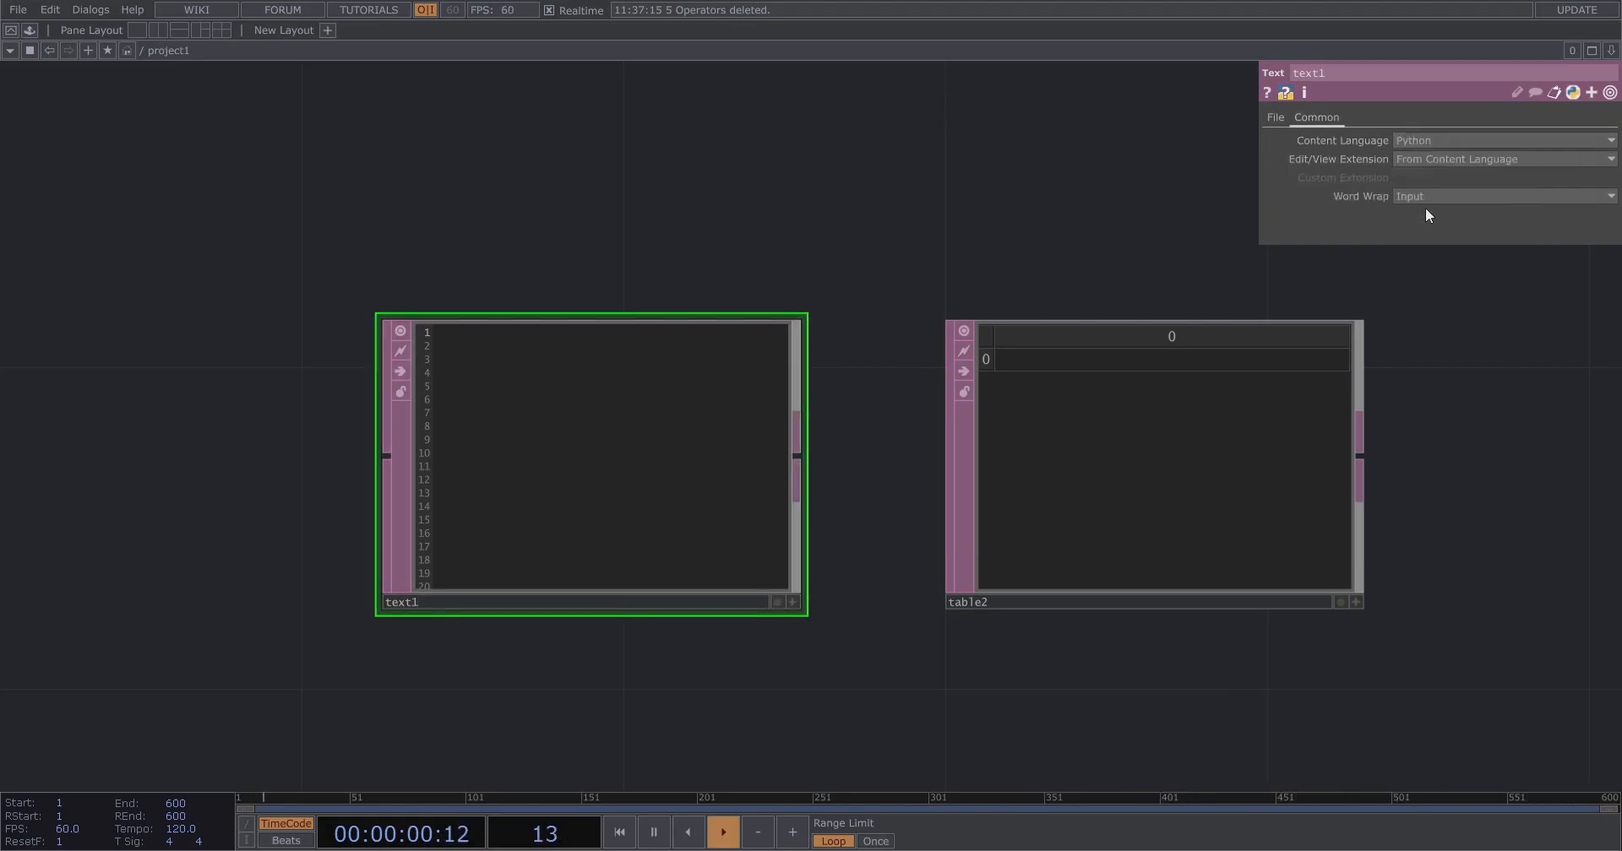
In the Text DAT, write the first line op('table2').clear().
click(791, 603)
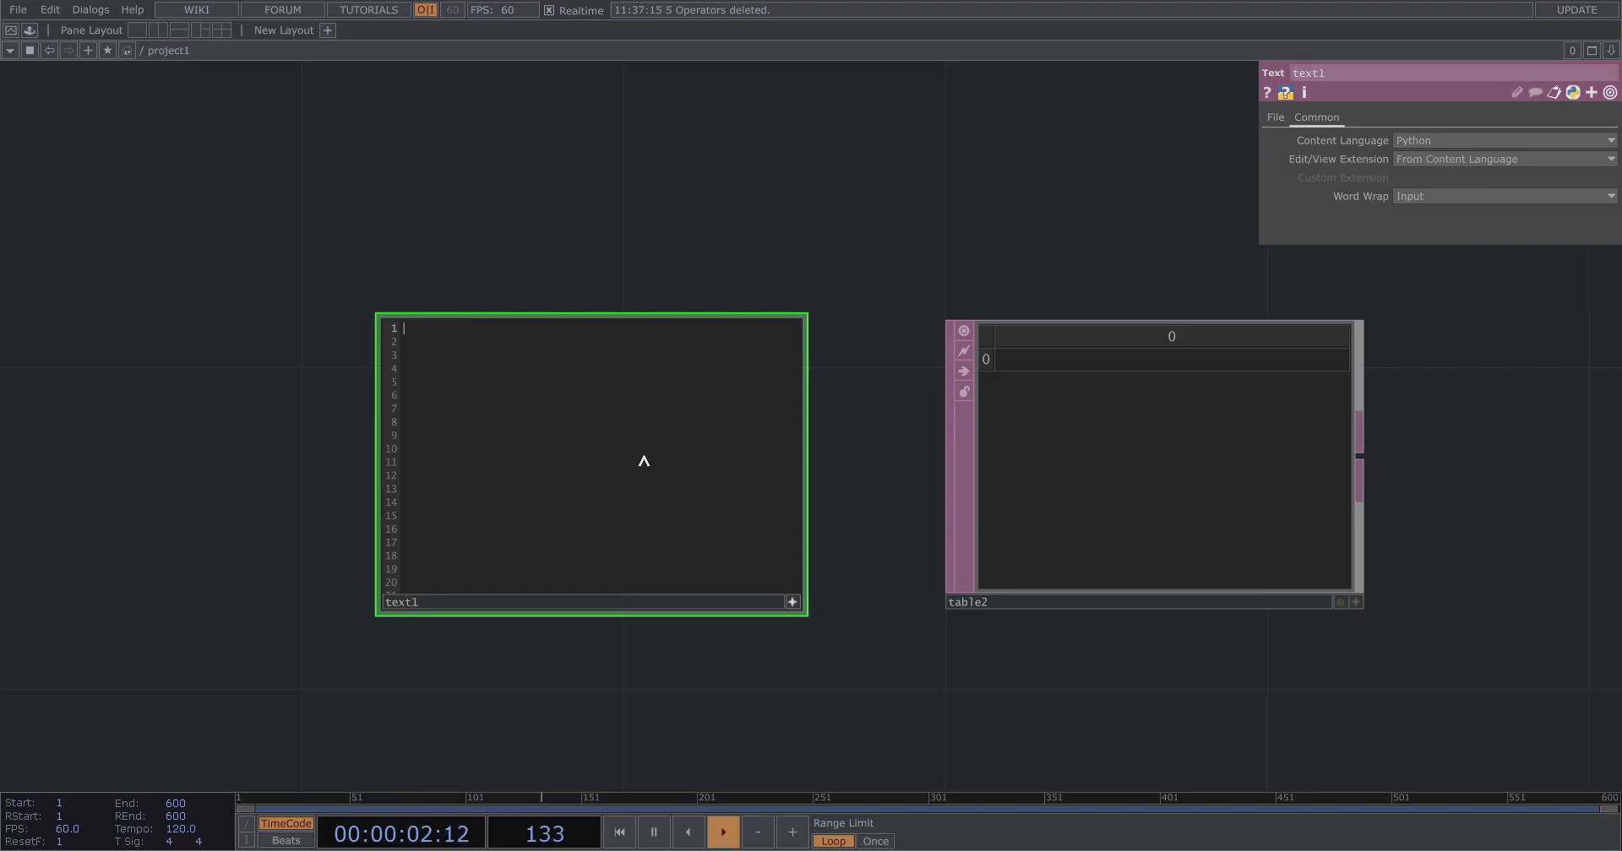
scroll(1140, 453, down, 4)
text(op())
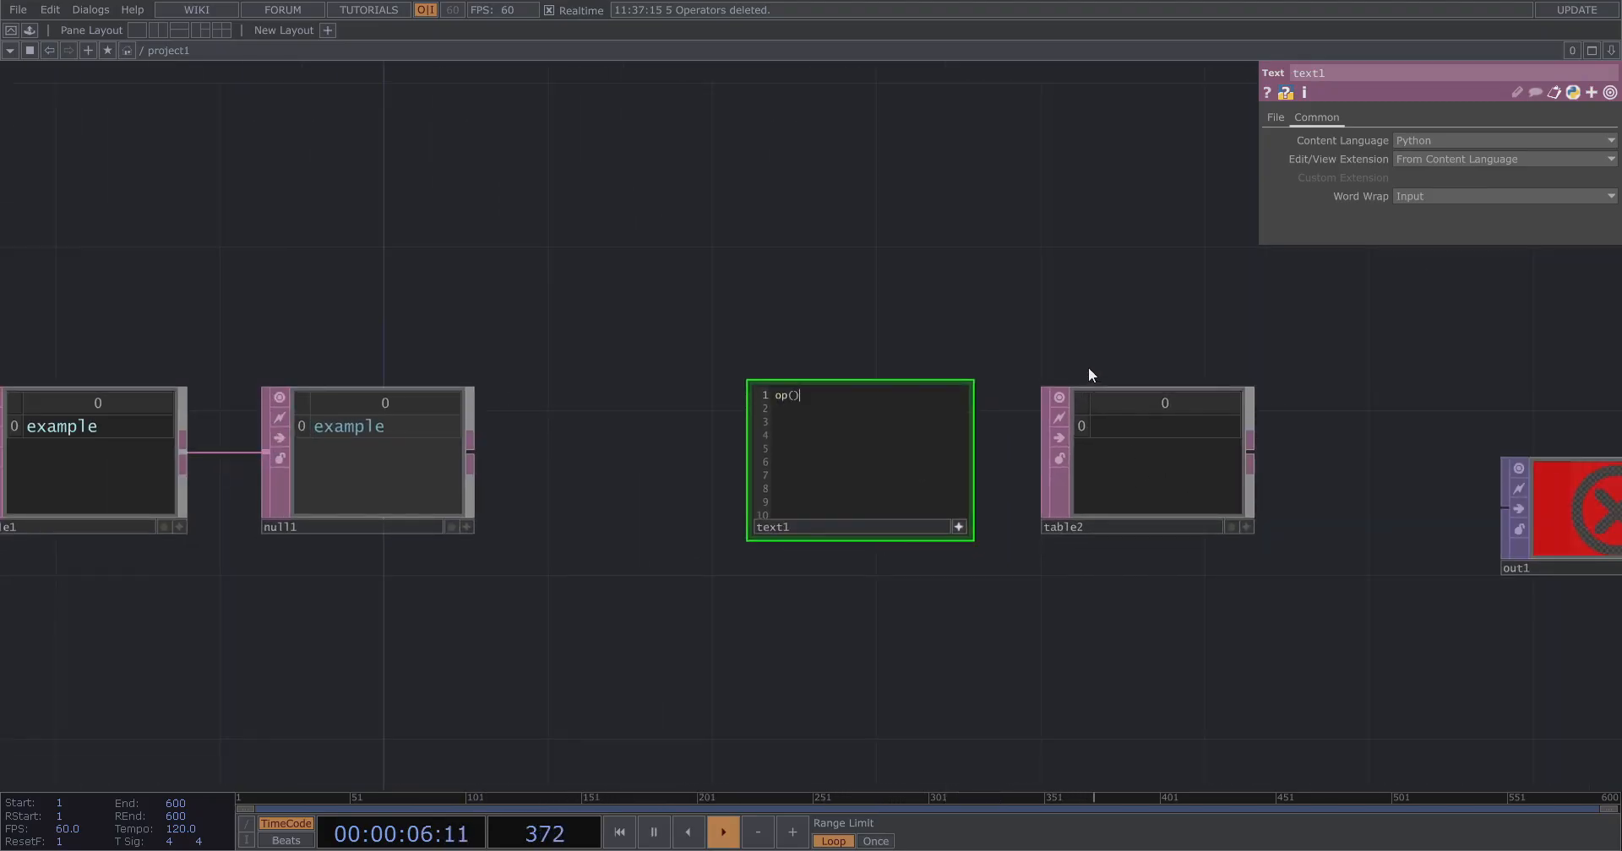
key(Left)
text('')
scroll(1140, 376, up, 3)
text(table)
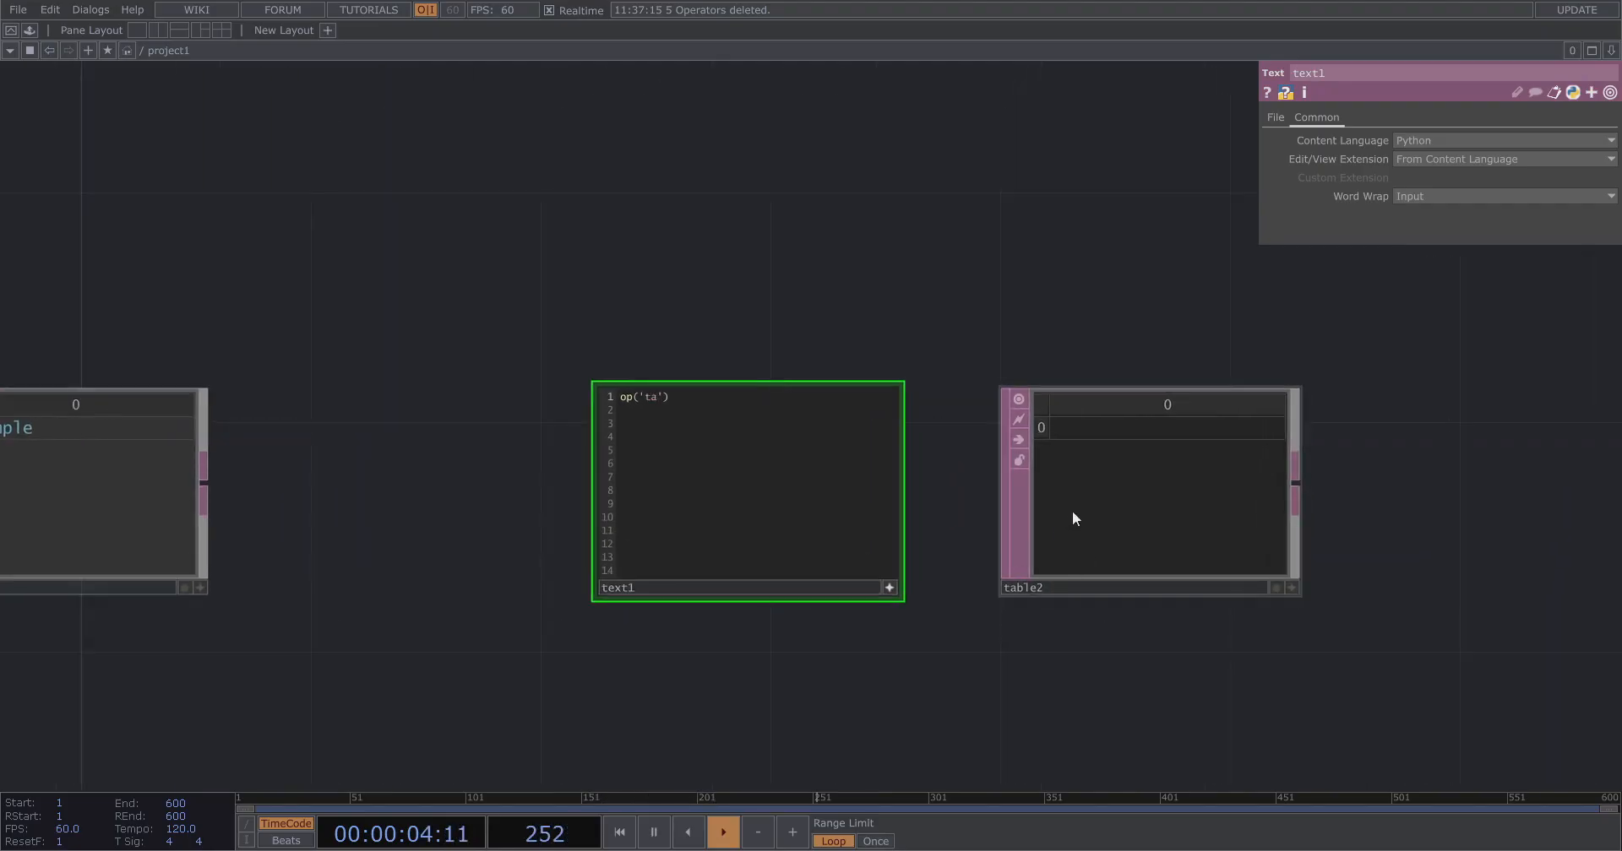
text(2').clear())
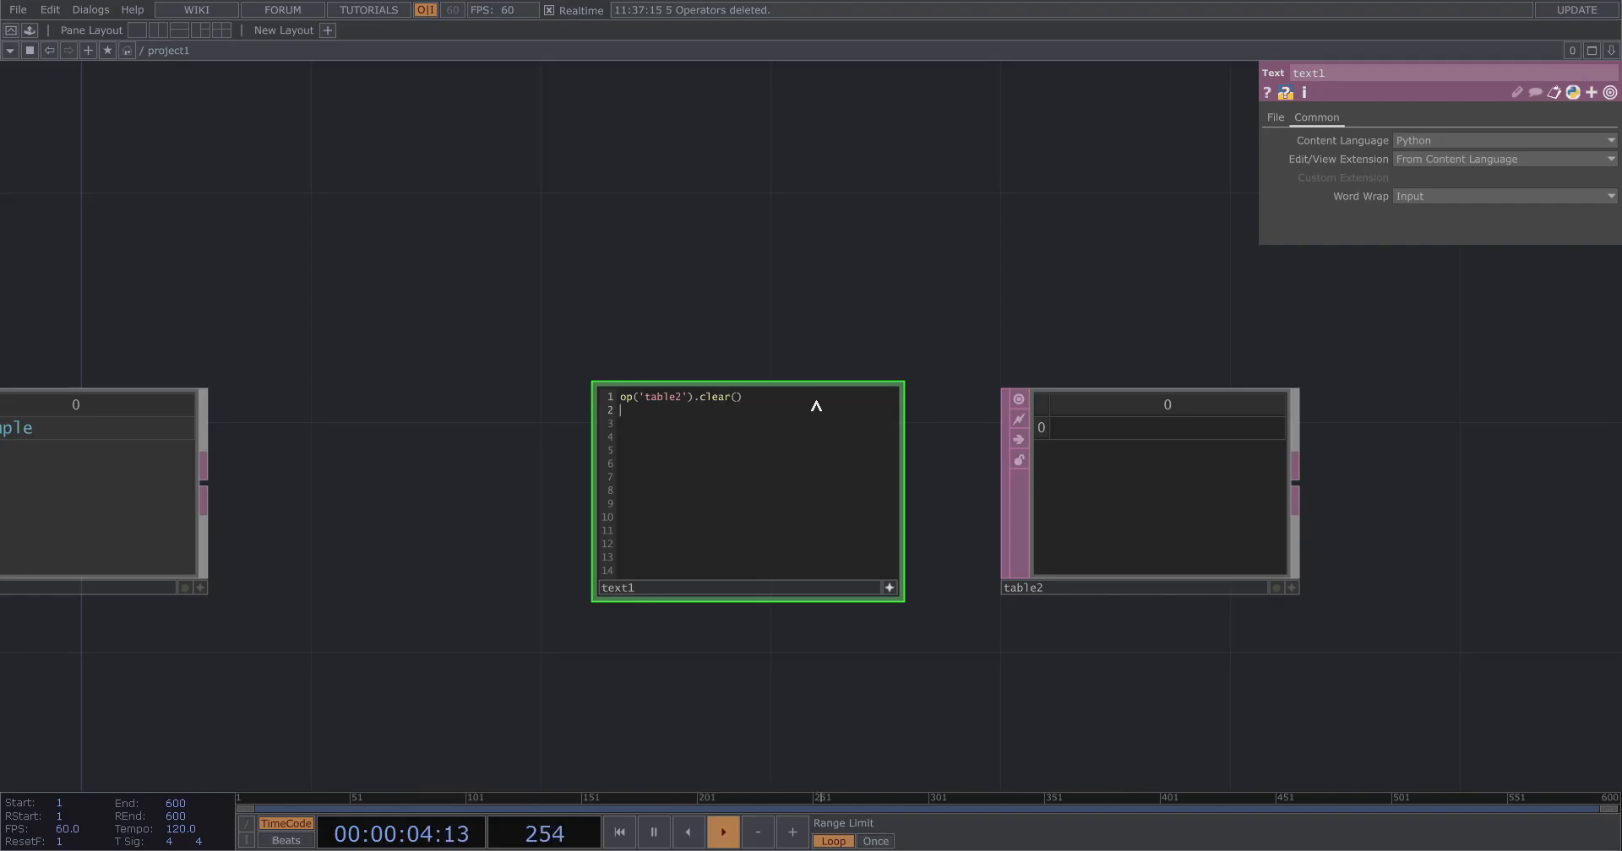
text( myT)
Add the line myText = str(op('null1')[0,0]) to the script.
scroll(1369, 405, down, 3)
text(ext = st)
text(r())
text(op)
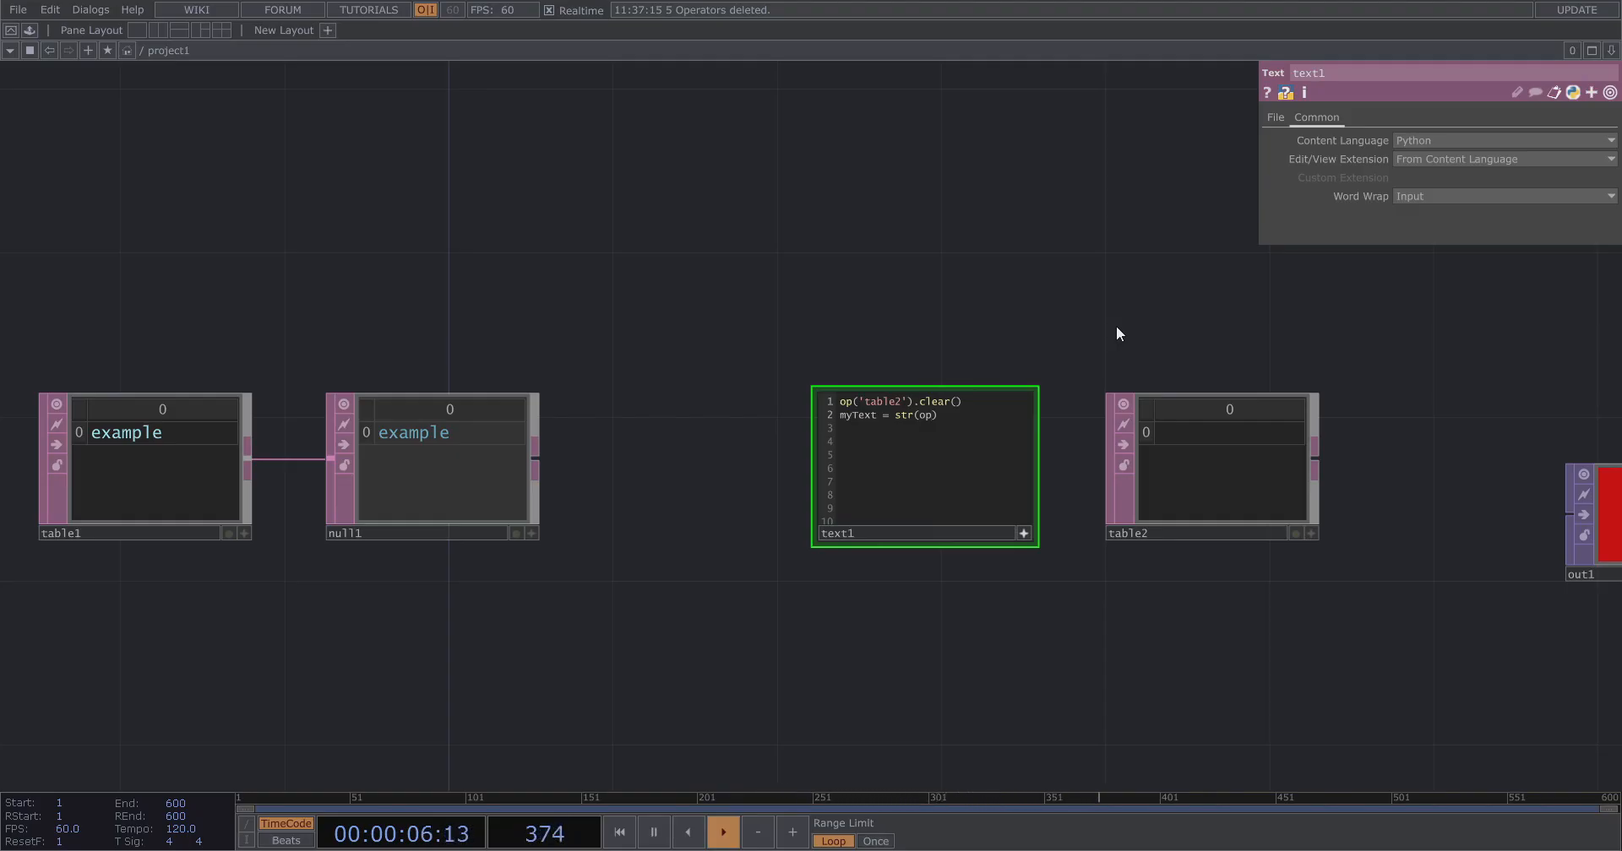
text((''))
text(null1)
text([])
text(0,0)
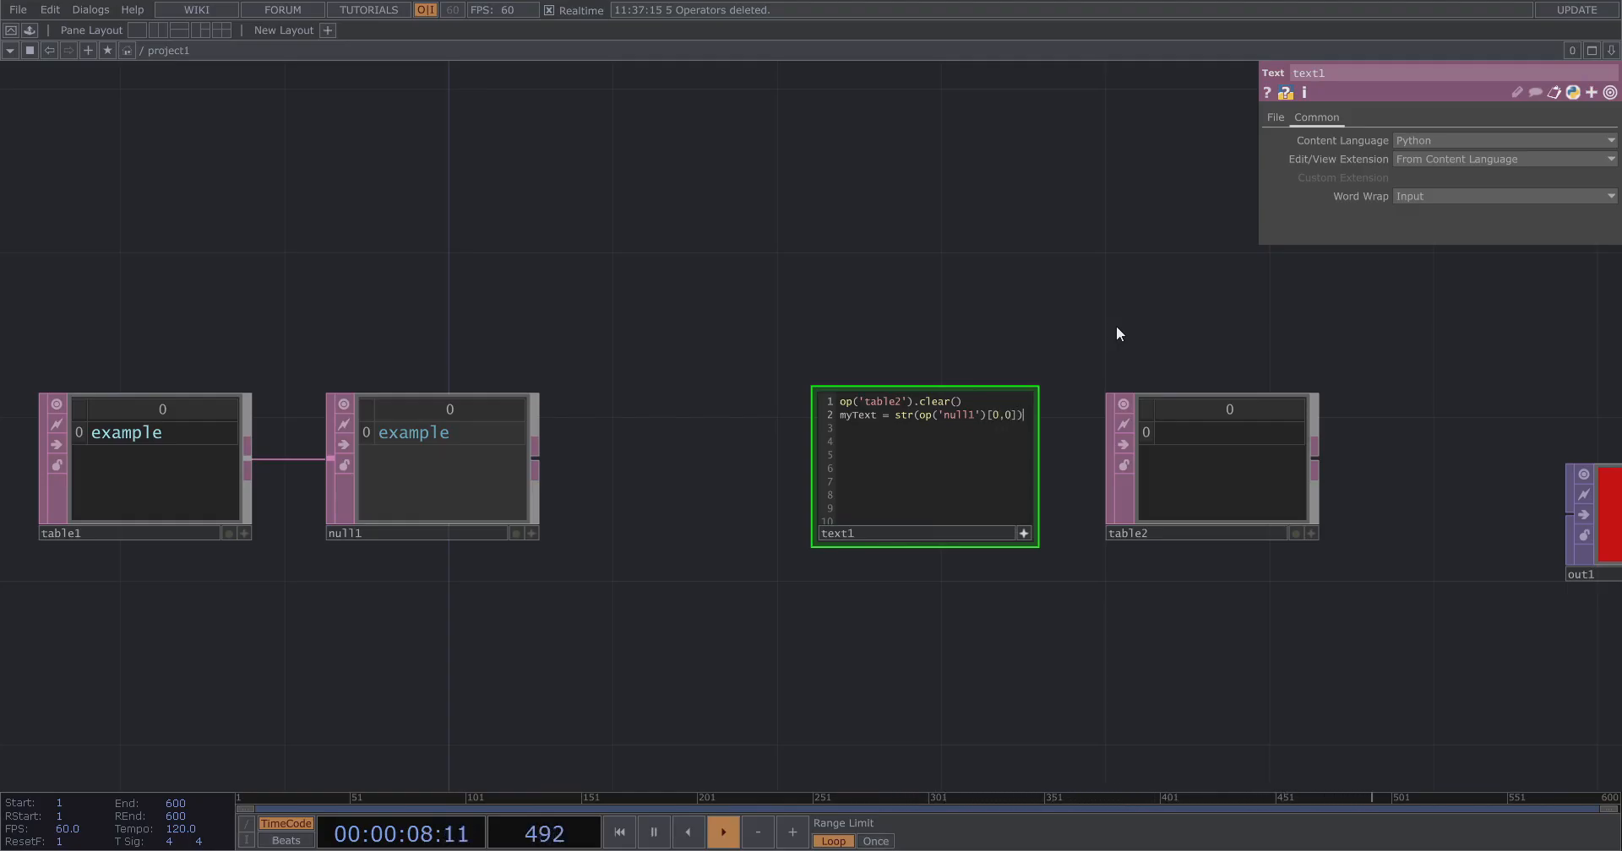
text(for)
text( i )
text(in )
text(my)
text(Text)
text(:)
text(op)
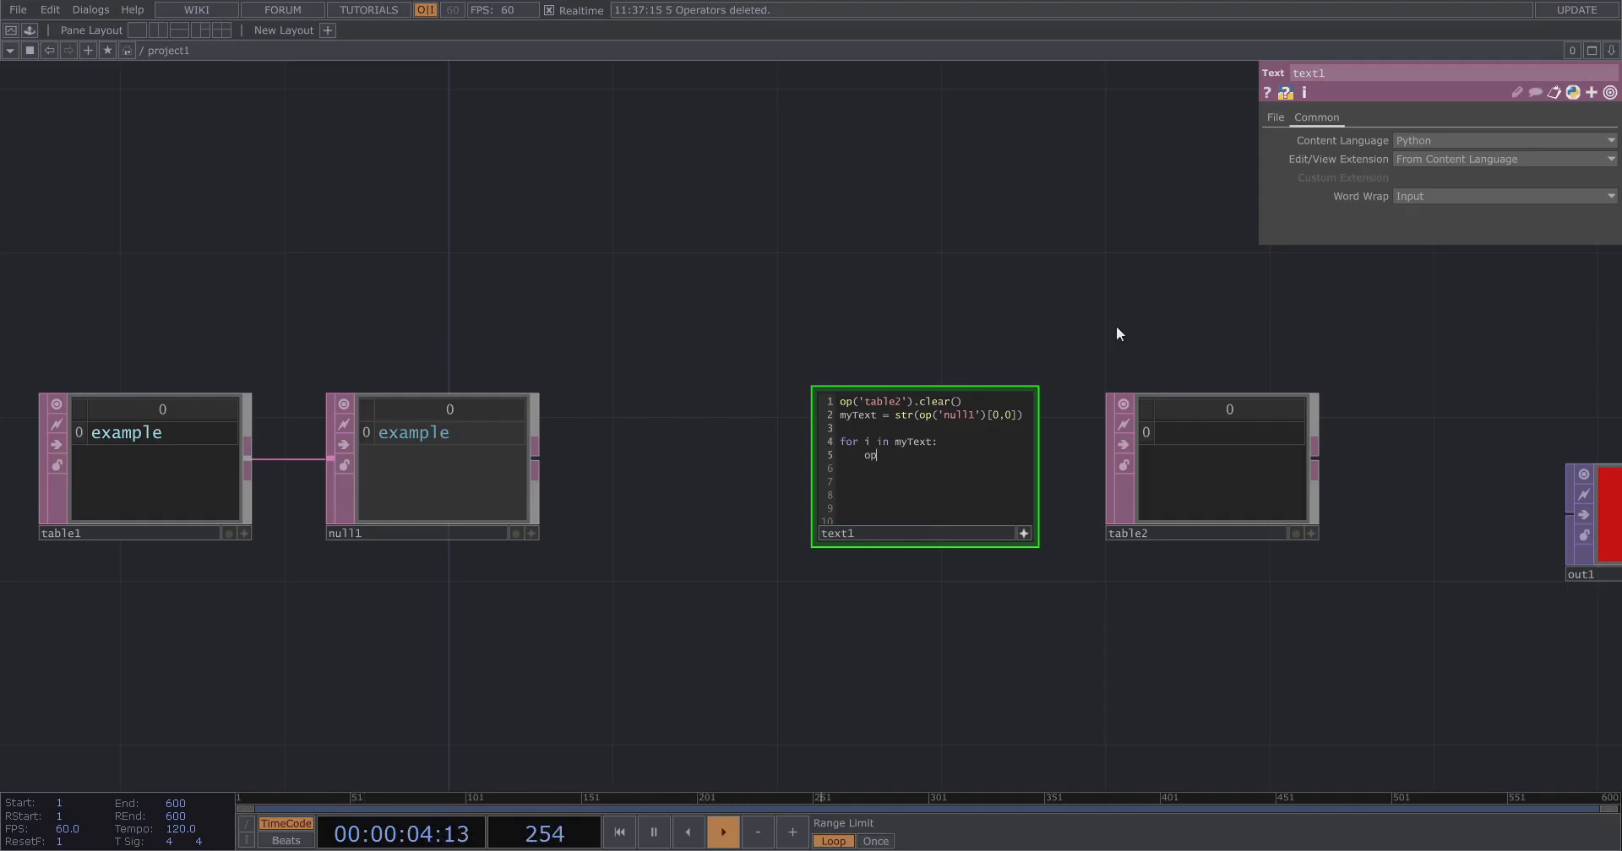
text(())
text(tabl)
text(e2)
text(.app)
text(endRow)
text(())
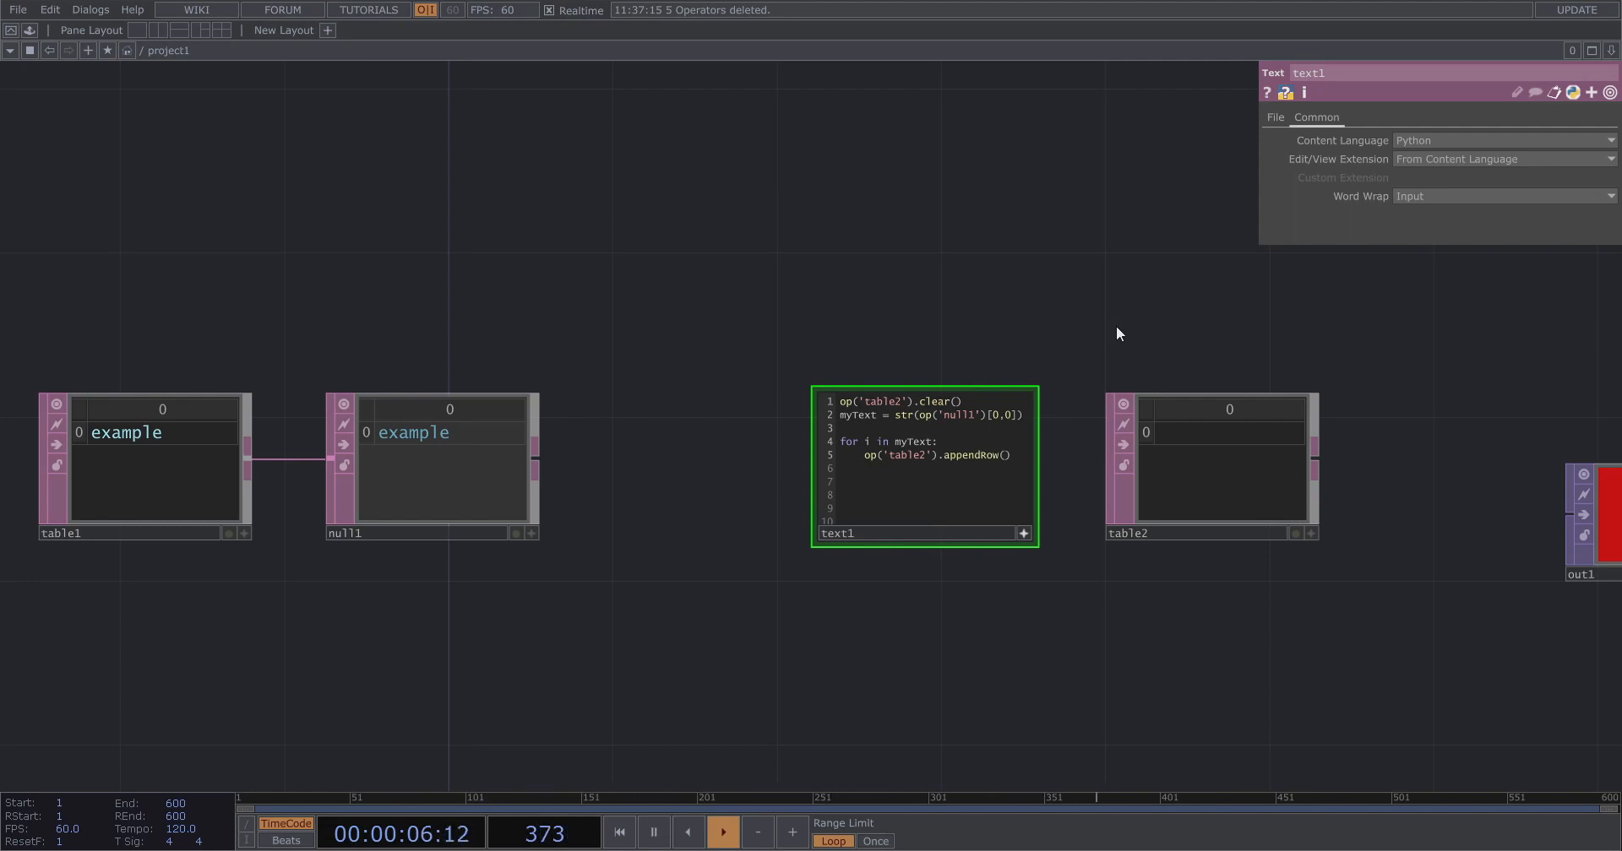
Write the loop body op('table2').appendRow(i).
key(ctrl+r)
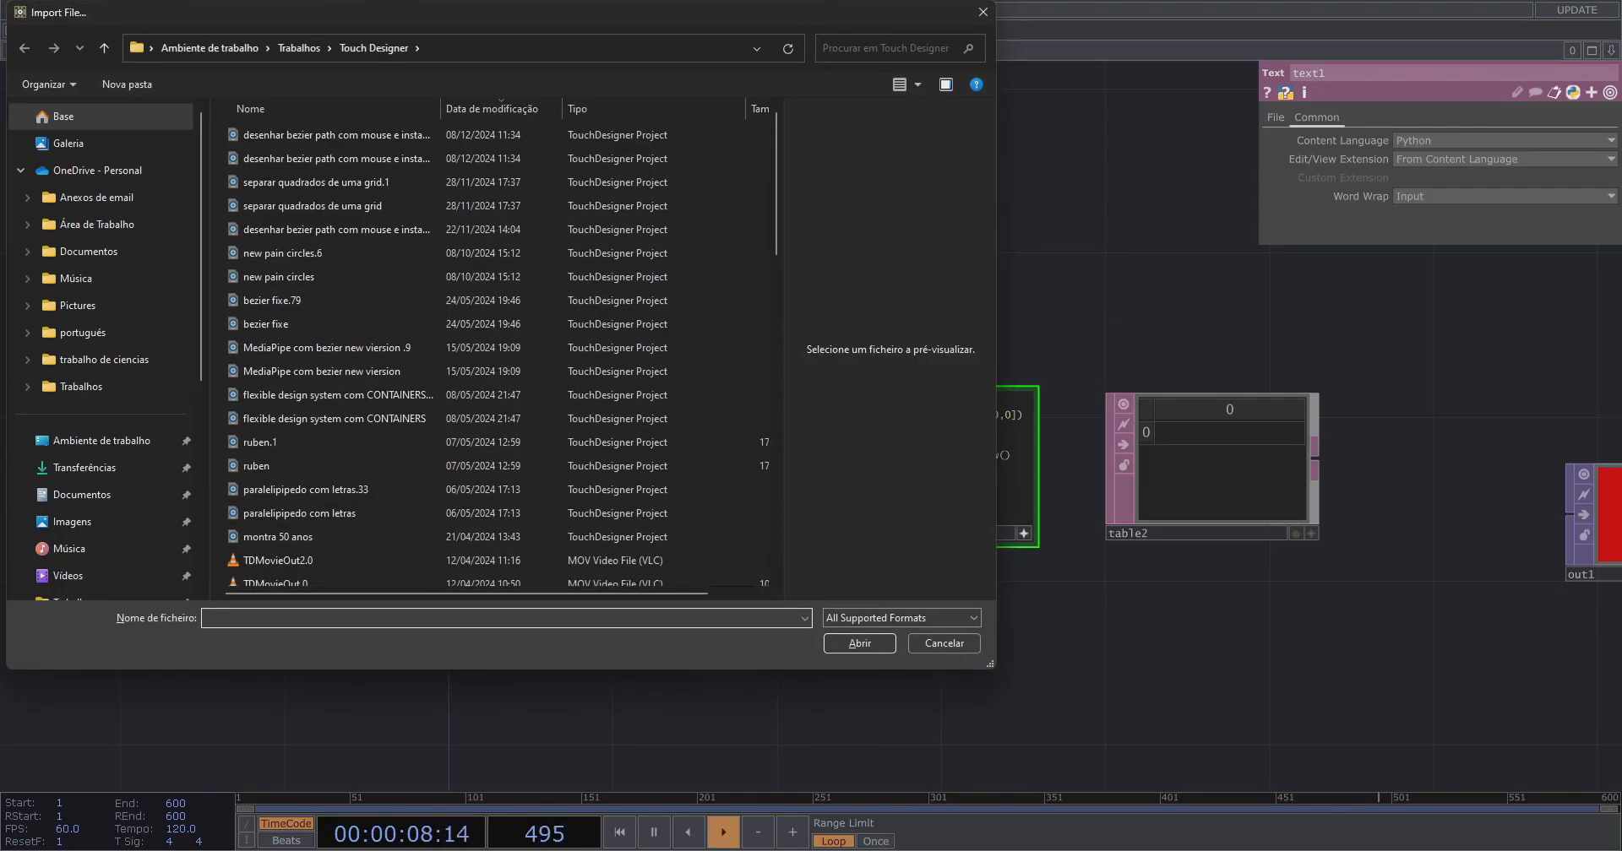
click(980, 11)
click(1005, 455)
text(i)
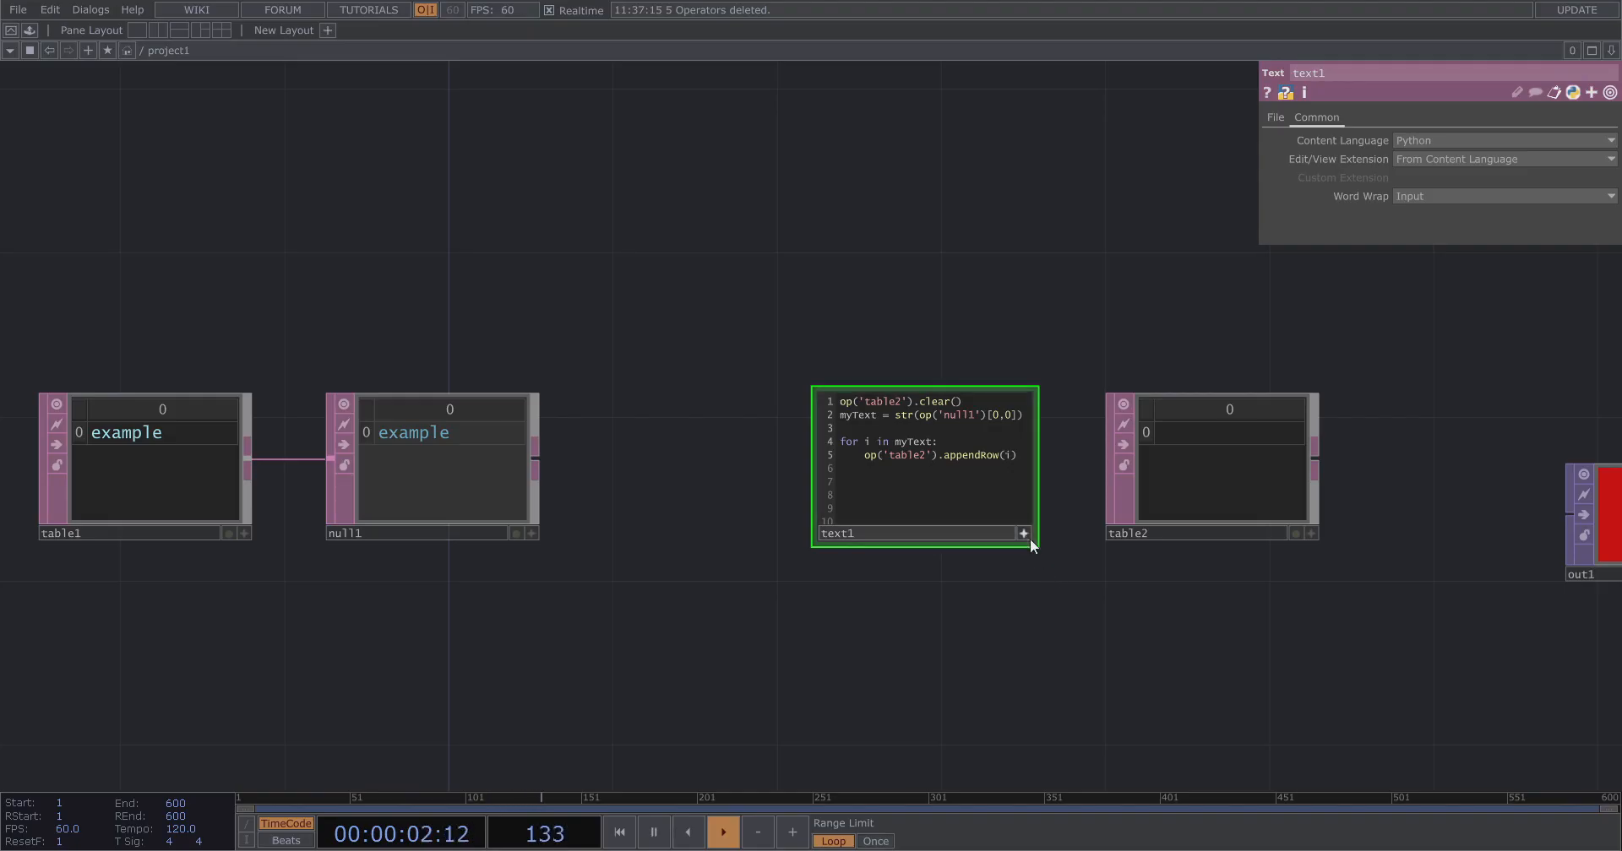
Run the Text DAT's script to fill table2.
right_click(971, 470)
click(1040, 546)
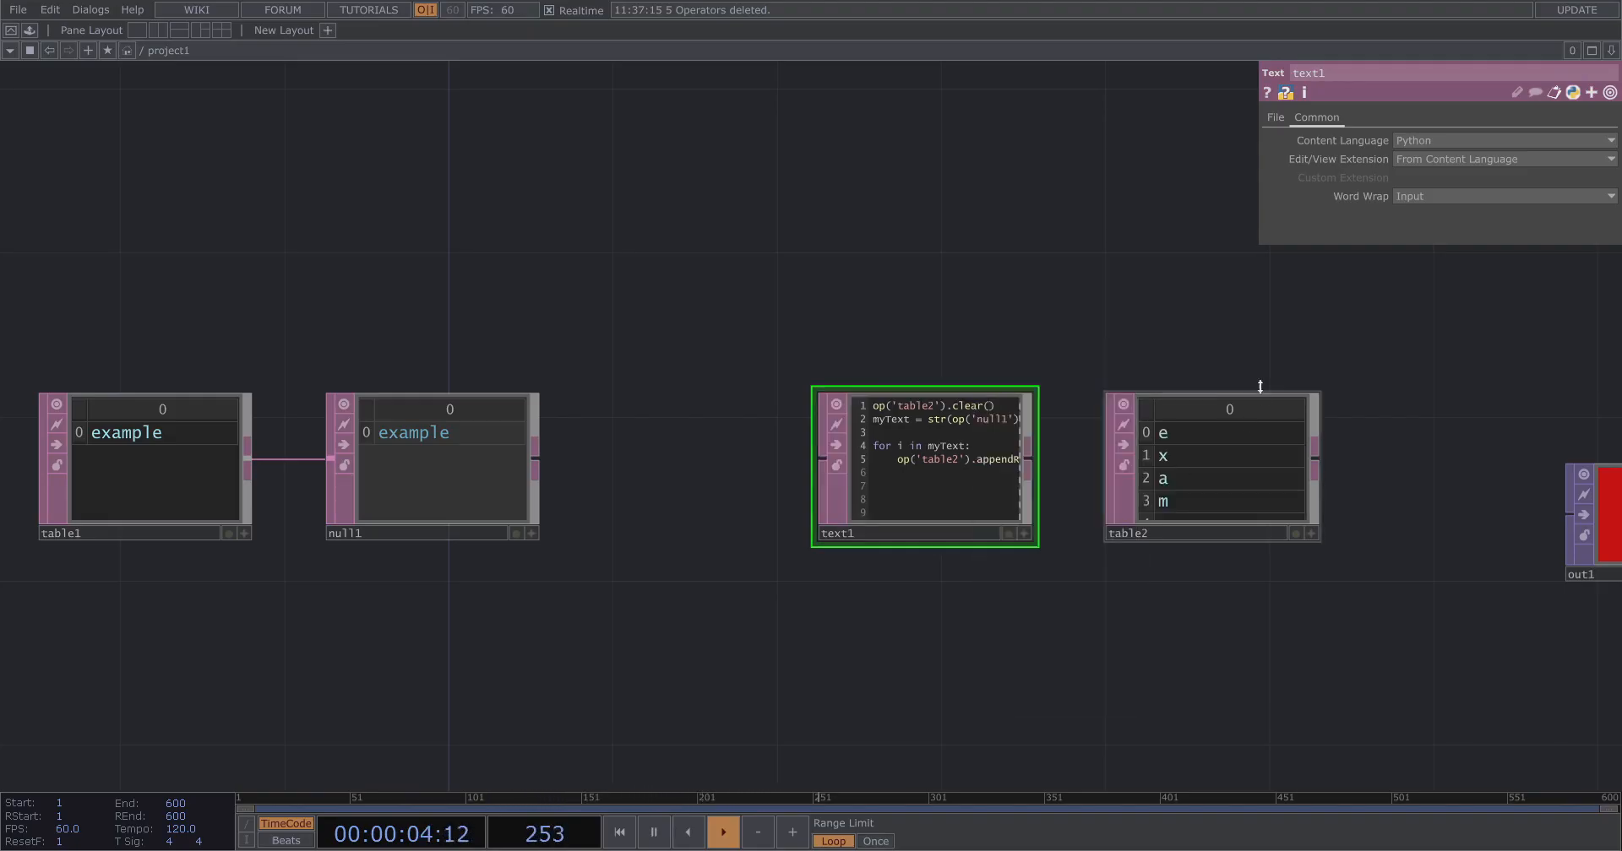
scroll(1260, 385, up, 3)
scroll(1333, 482, down, 6)
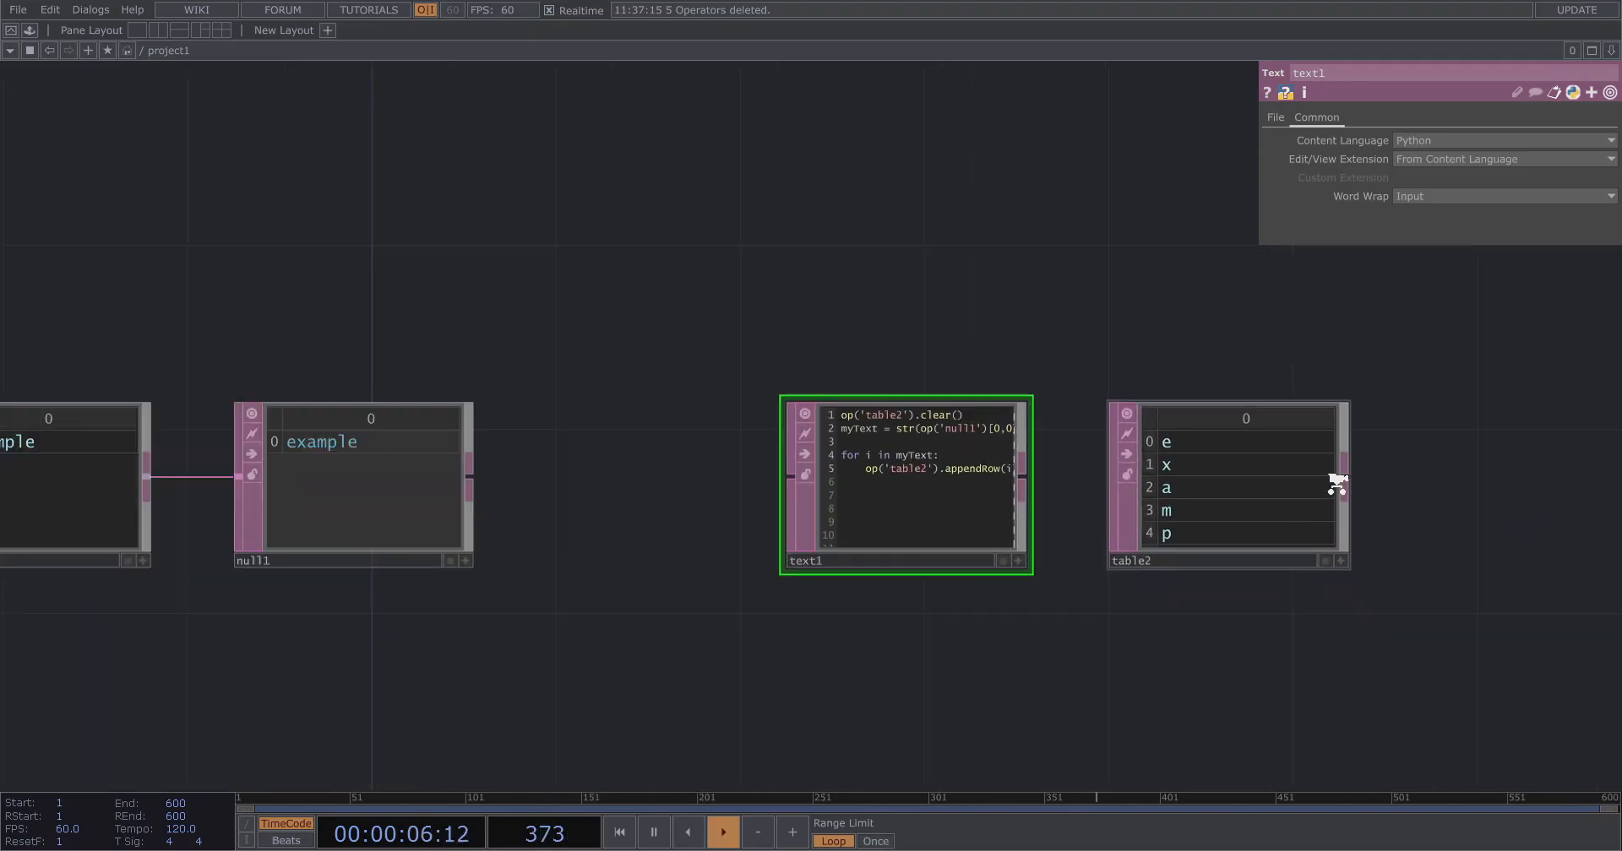
scroll(1262, 482, up, 3)
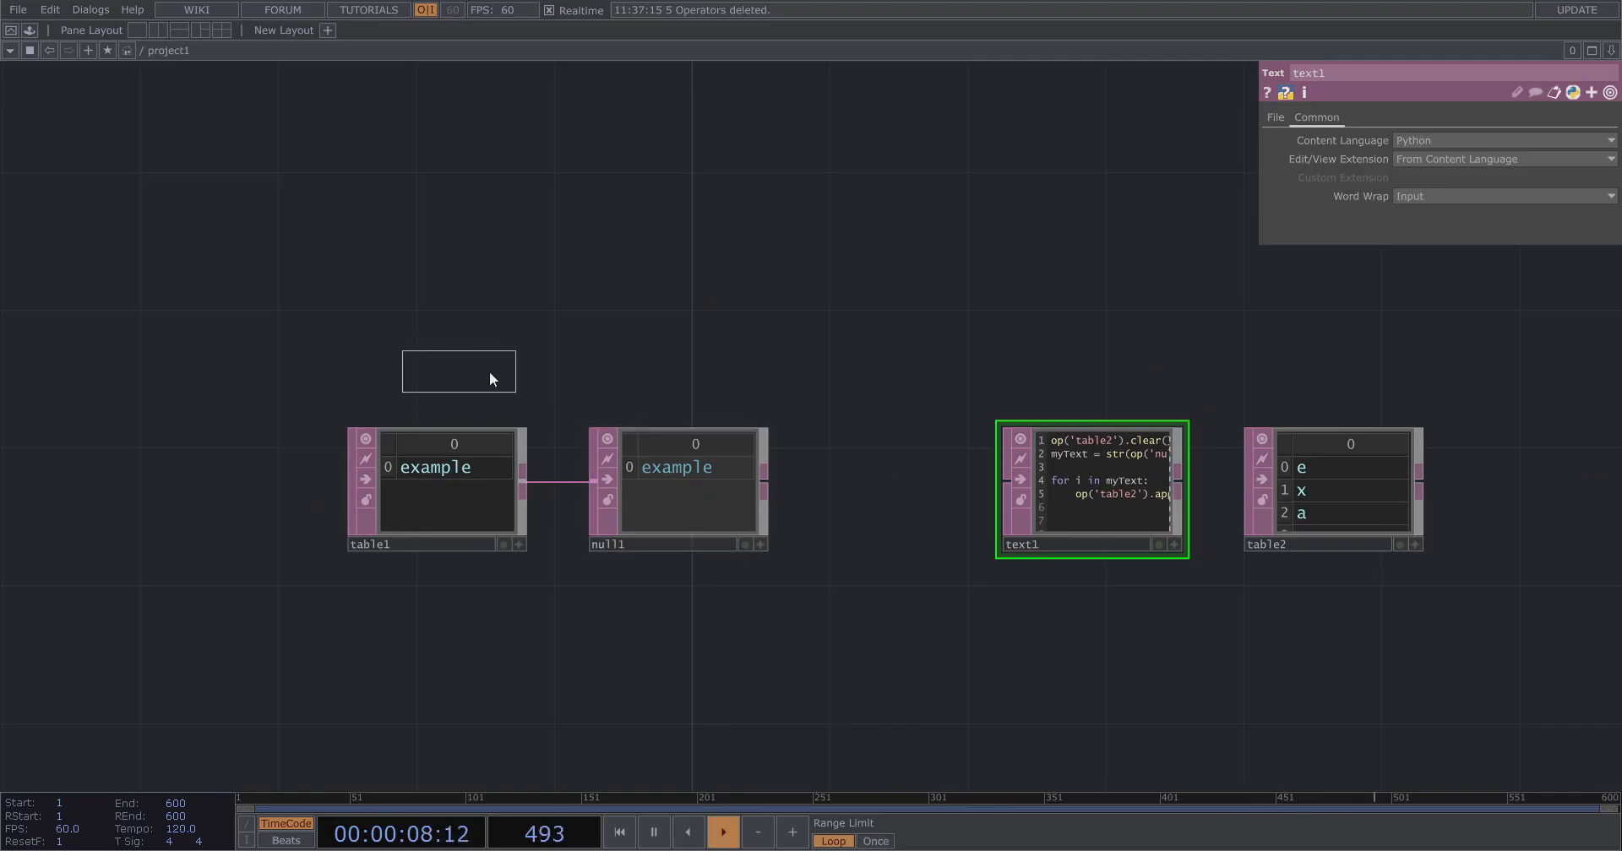
Move the Null DAT closer to the first table.
right_click(1136, 443)
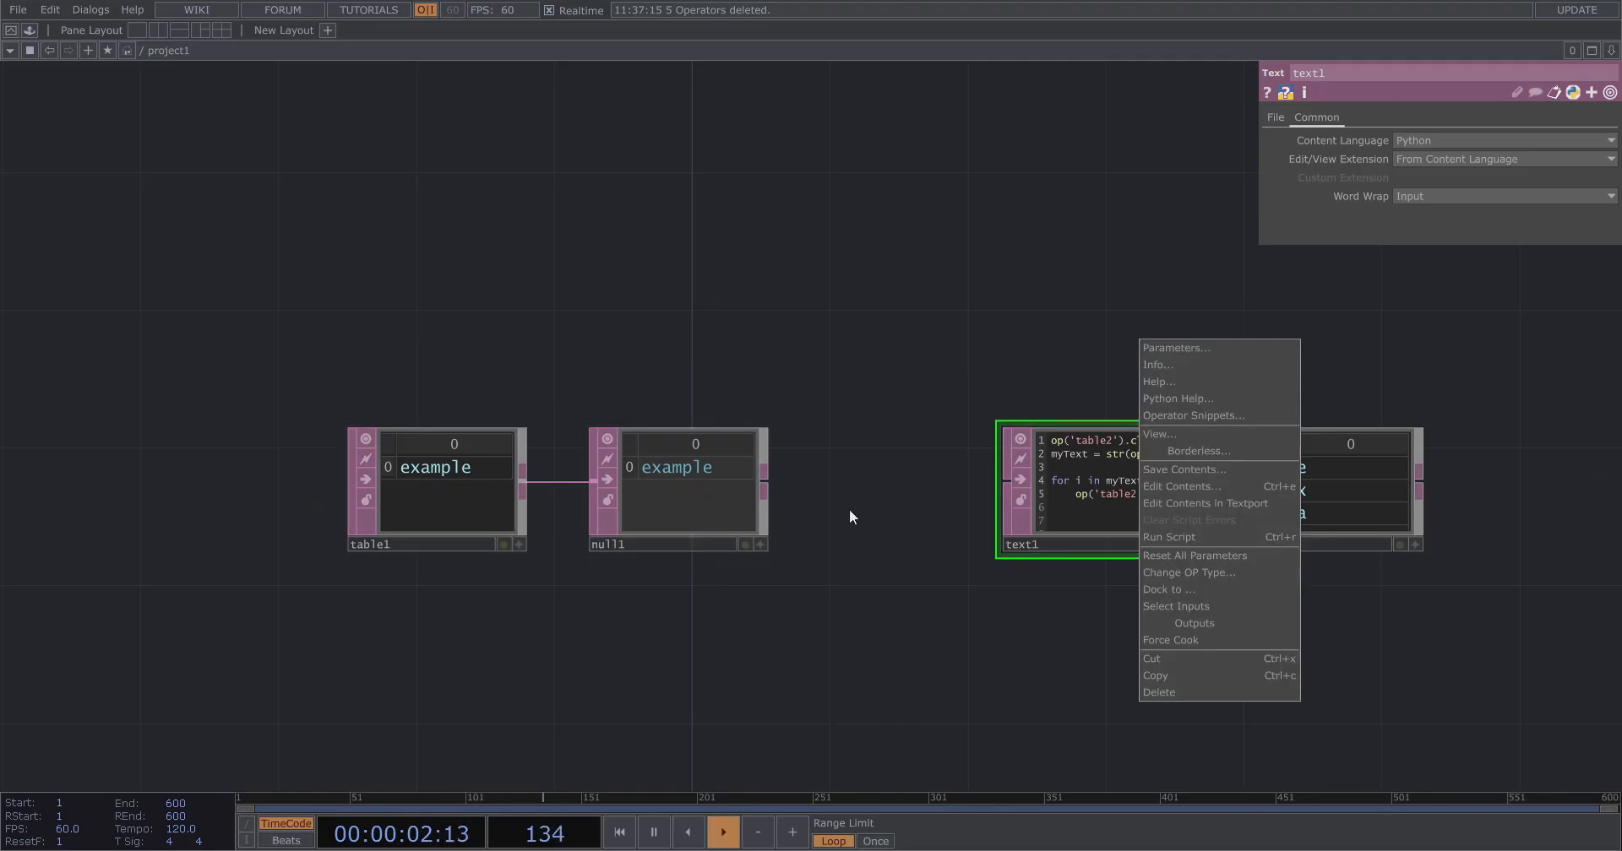
drag(469, 623, 561, 589)
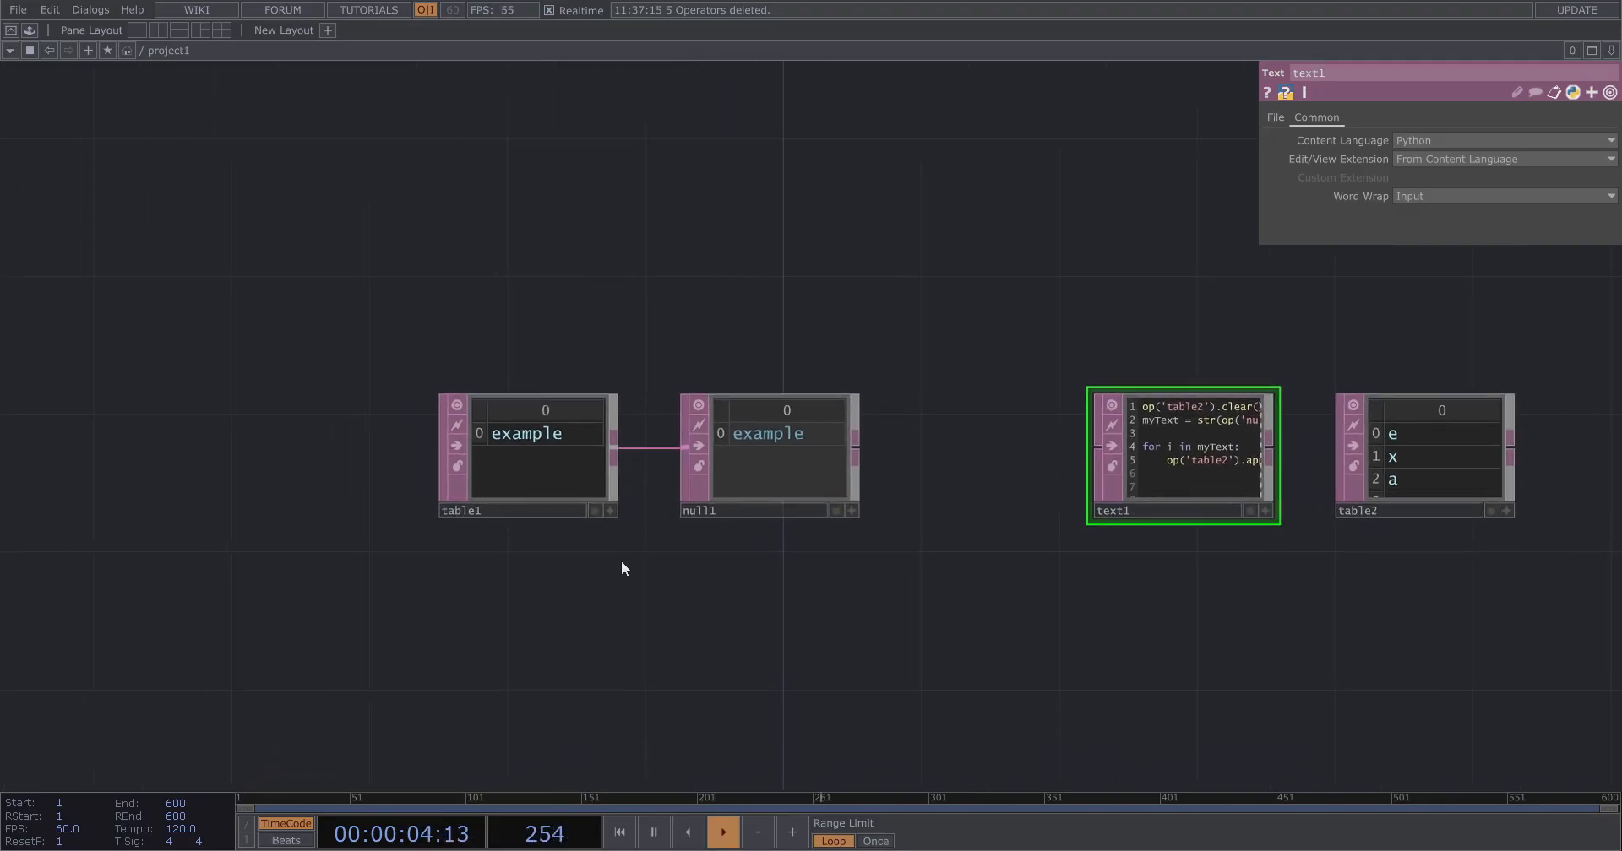
right_drag(561, 590, 904, 441)
drag(821, 443, 682, 442)
click(824, 409)
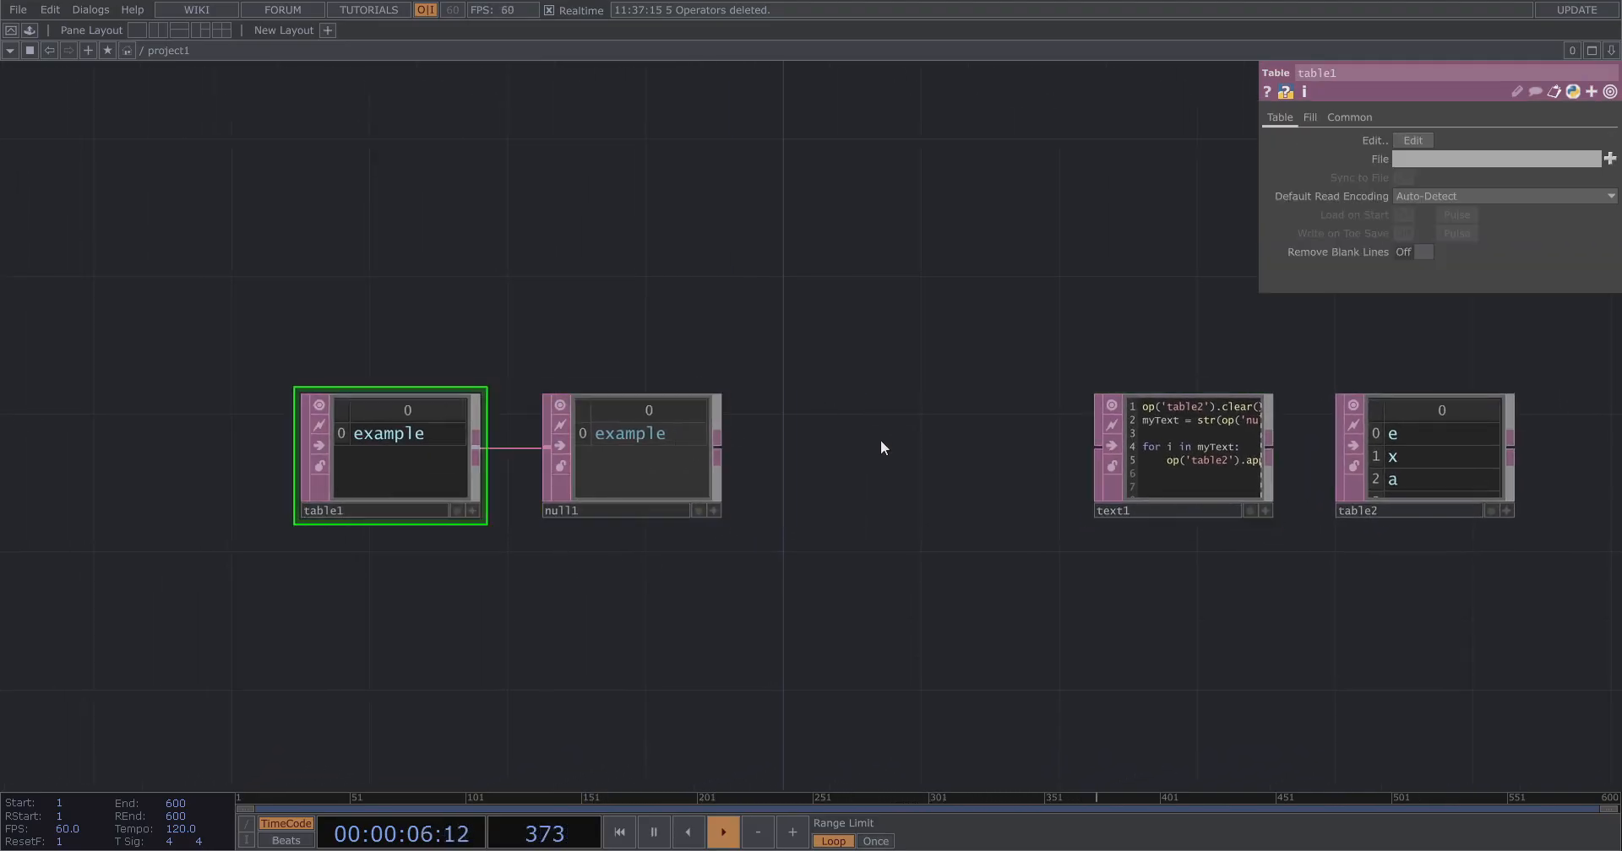
Add a DAT Execute DAT after the Null DAT and set its DATs parameter to null1.
key(Tab)
text(dat)
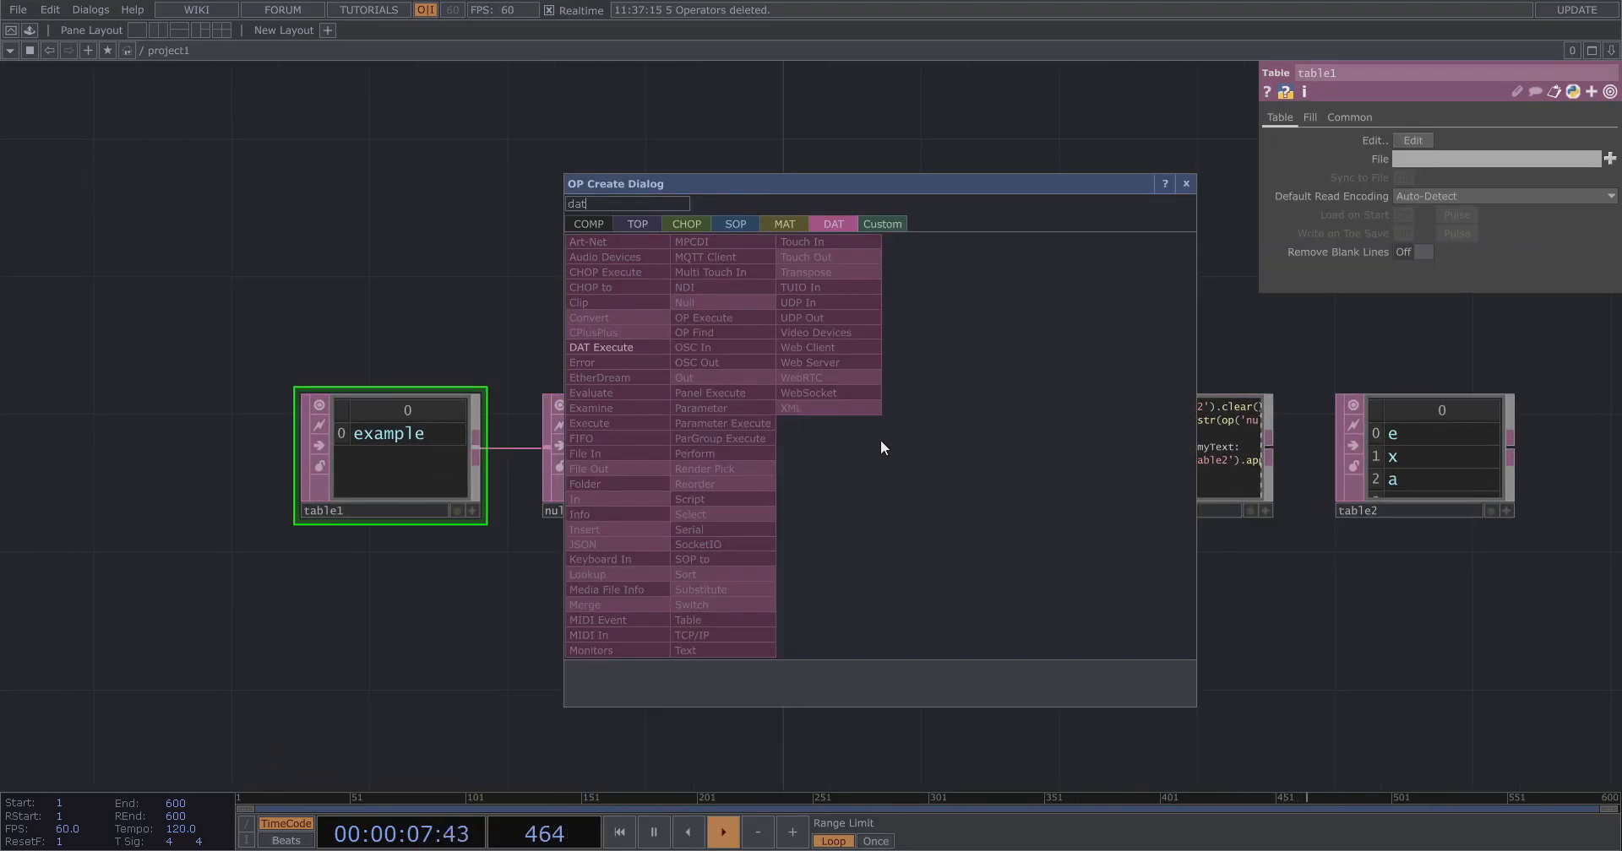
click(652, 345)
click(927, 457)
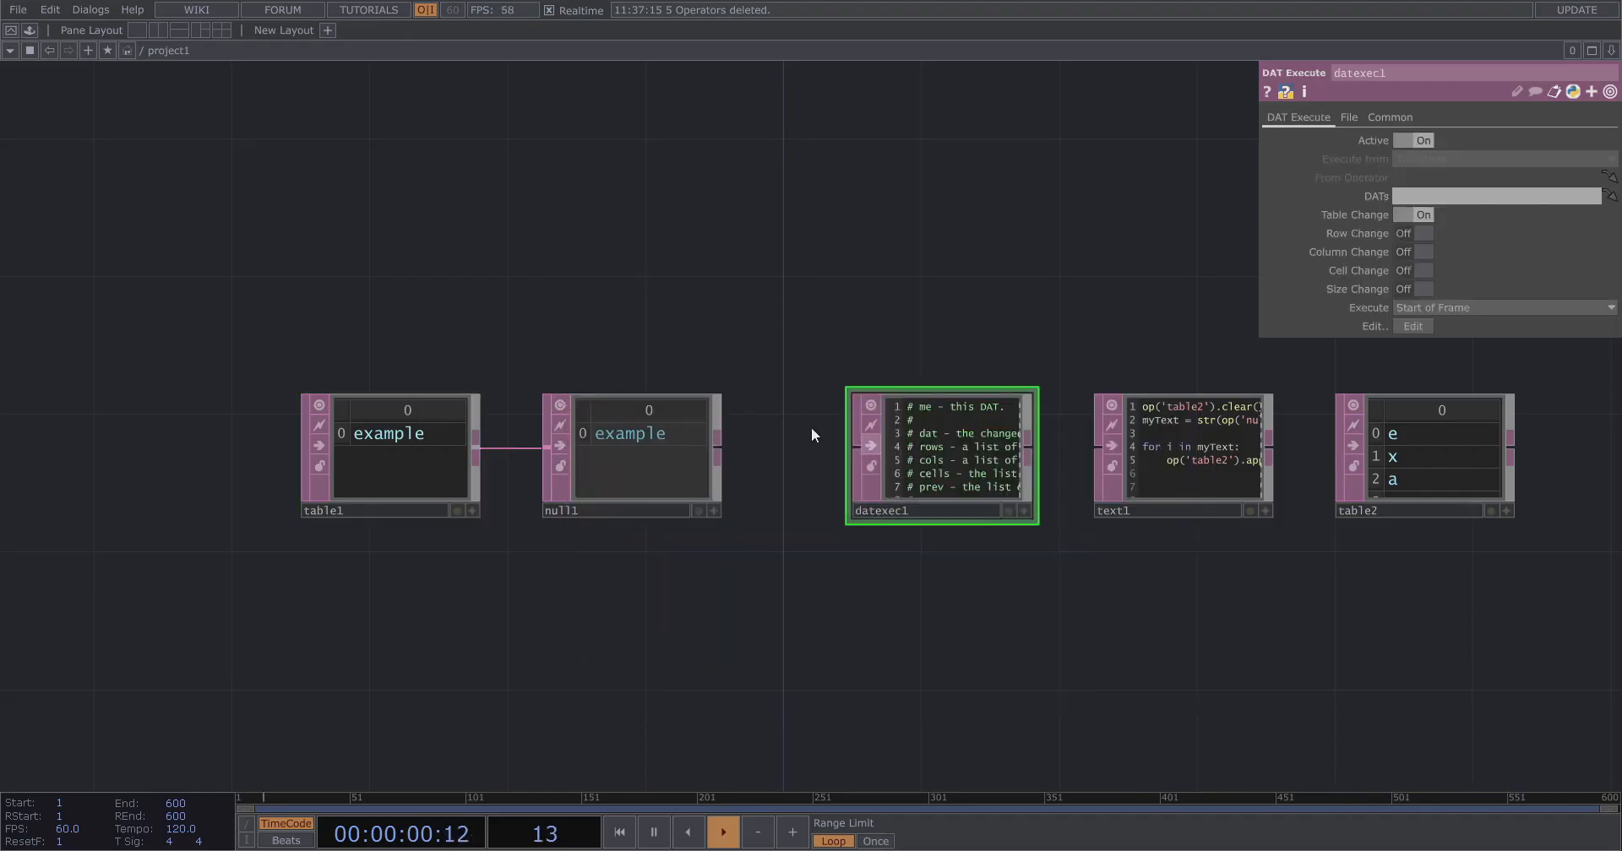
scroll(724, 413, up, 2)
drag(702, 468, 1426, 198)
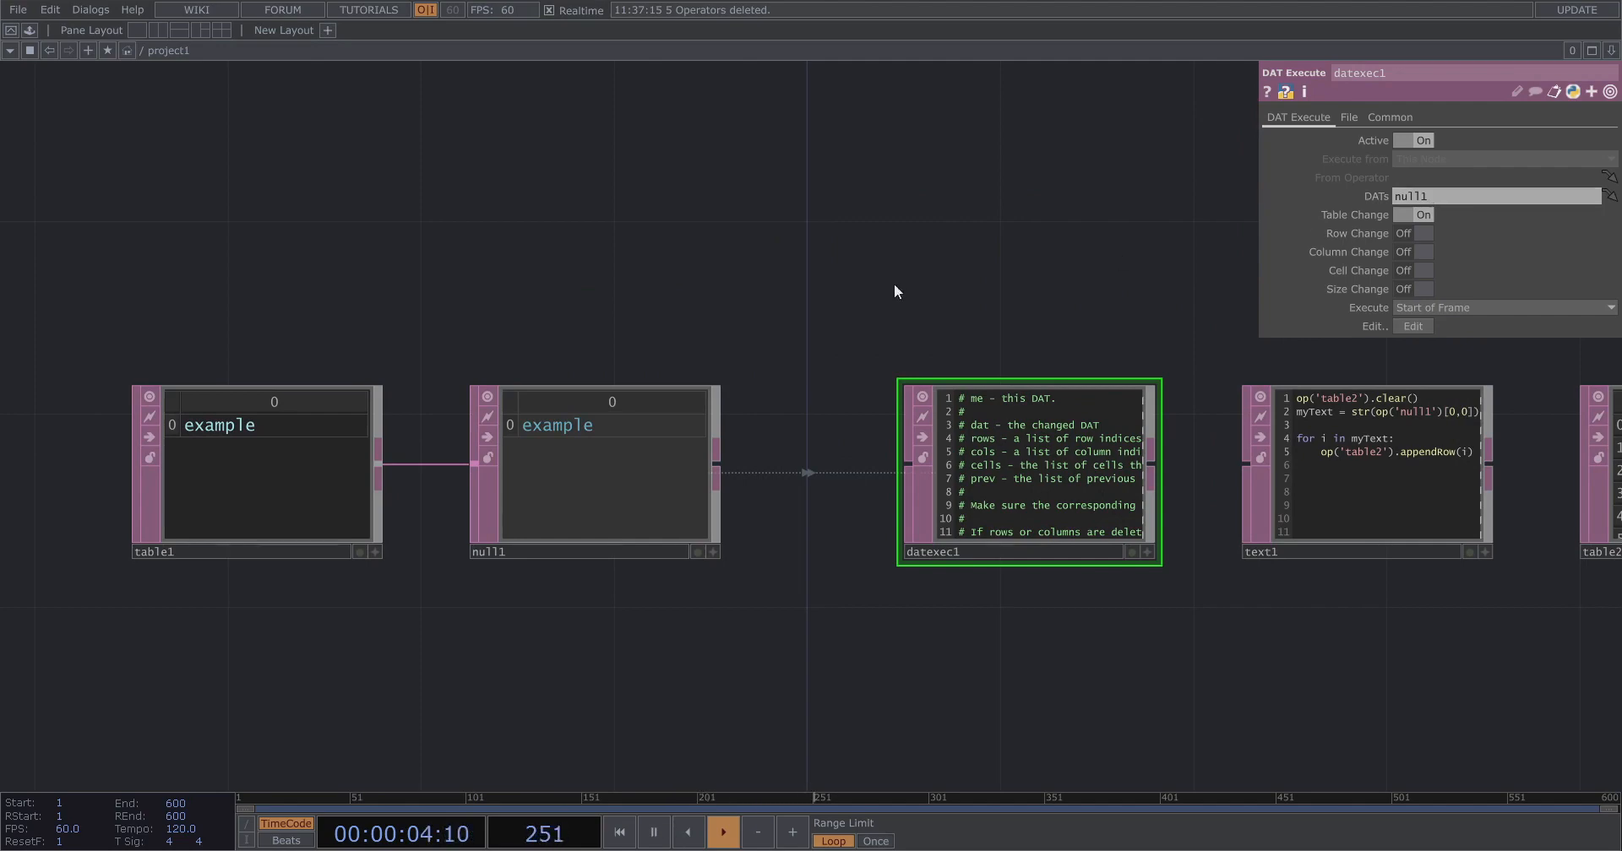
Write op('text1').run() inside the onTableChange function of the DAT Execute script.
scroll(853, 287, up, 5)
scroll(873, 235, down, 5)
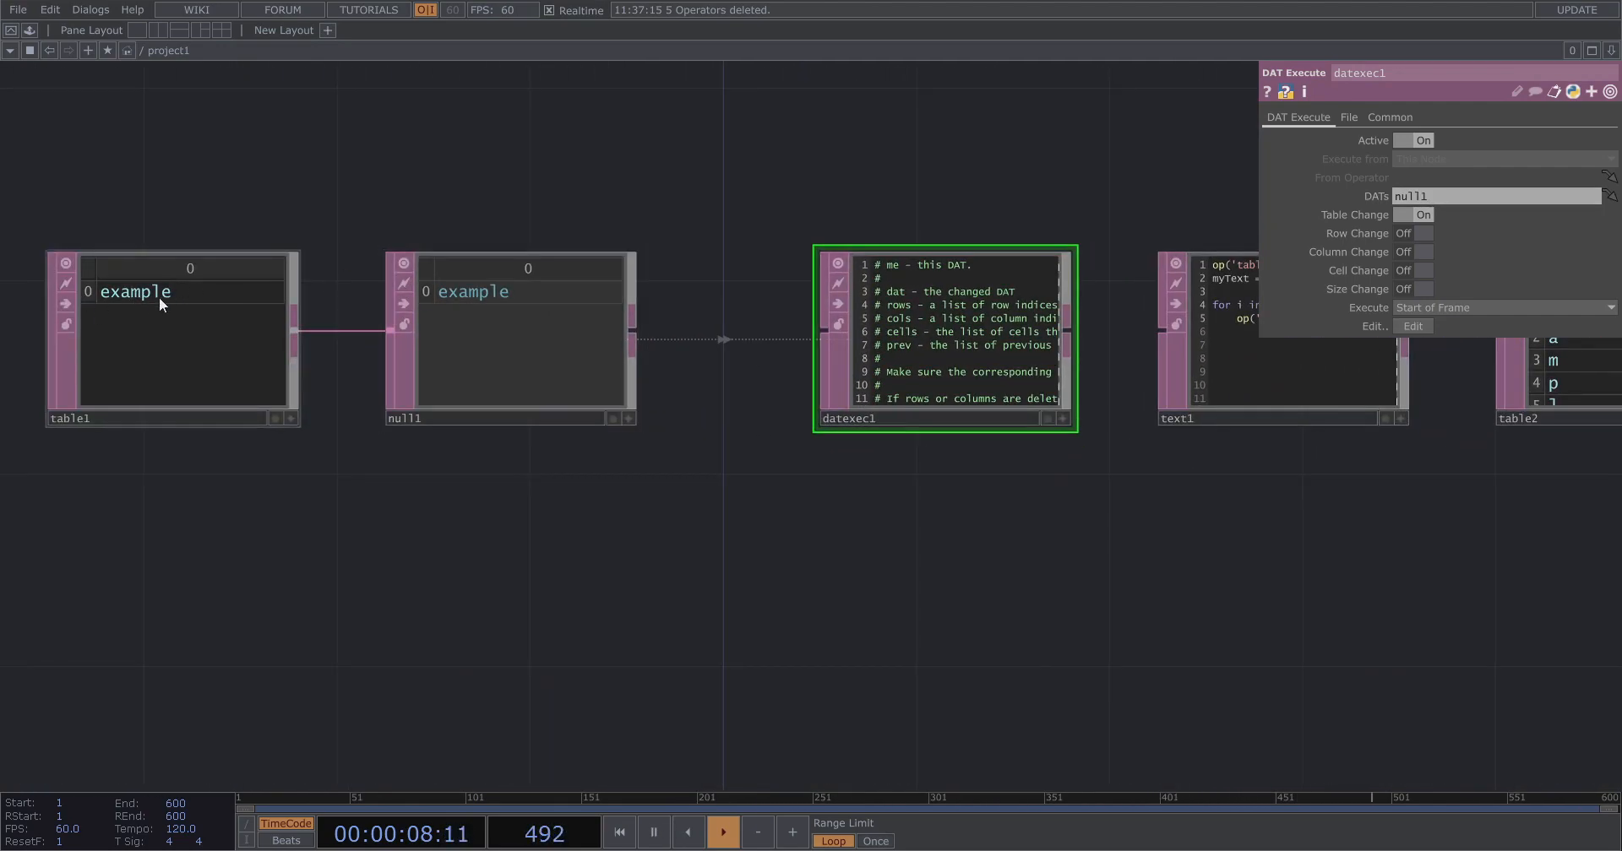
scroll(1030, 342, up, 5)
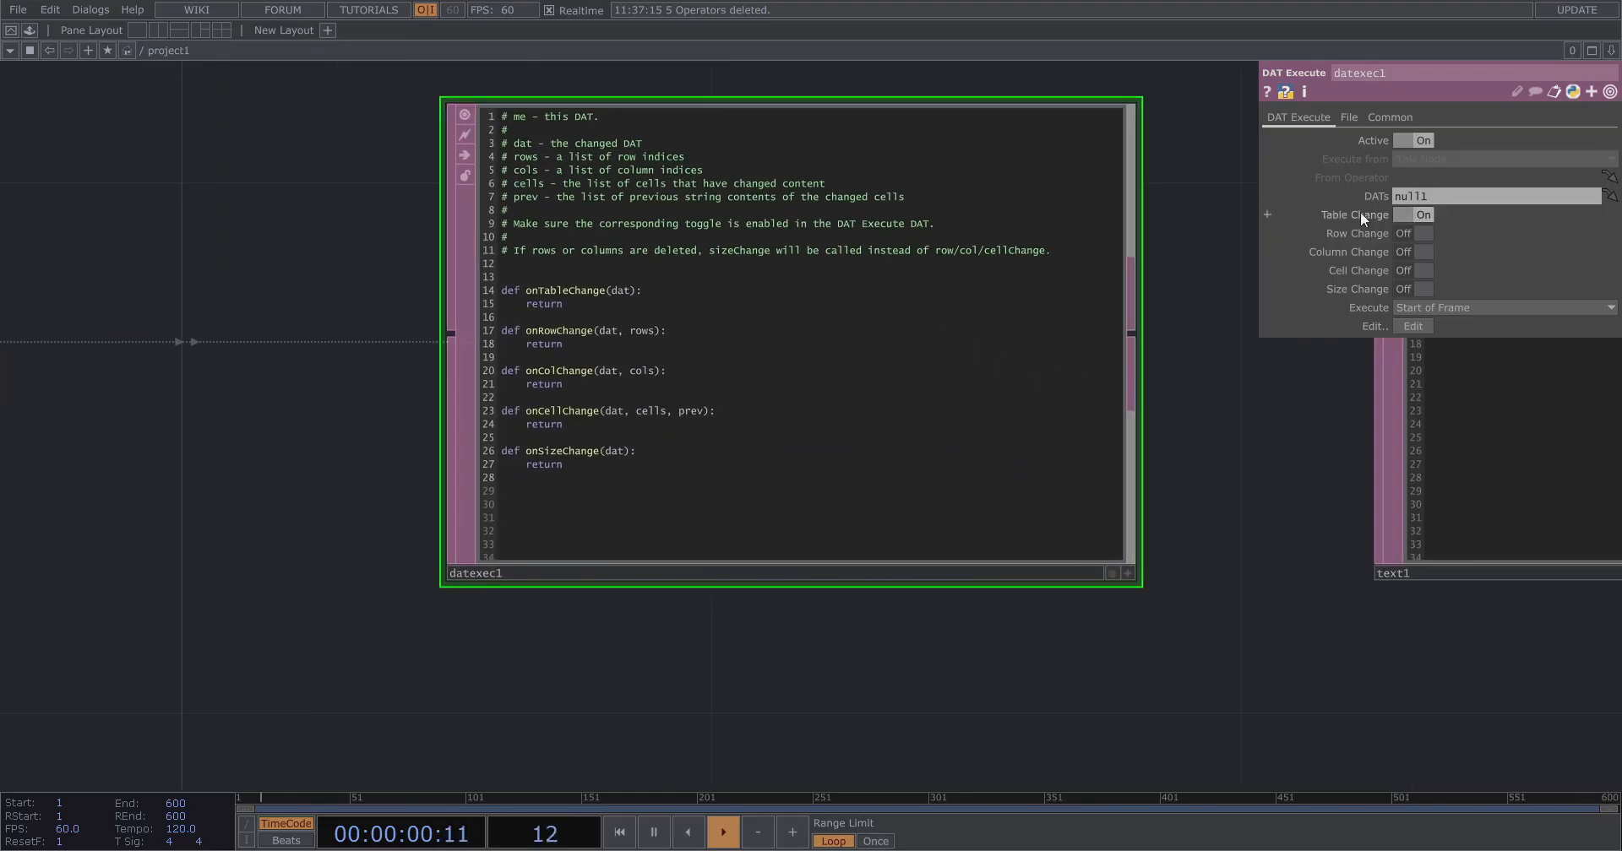
drag(1199, 286, 1211, 337)
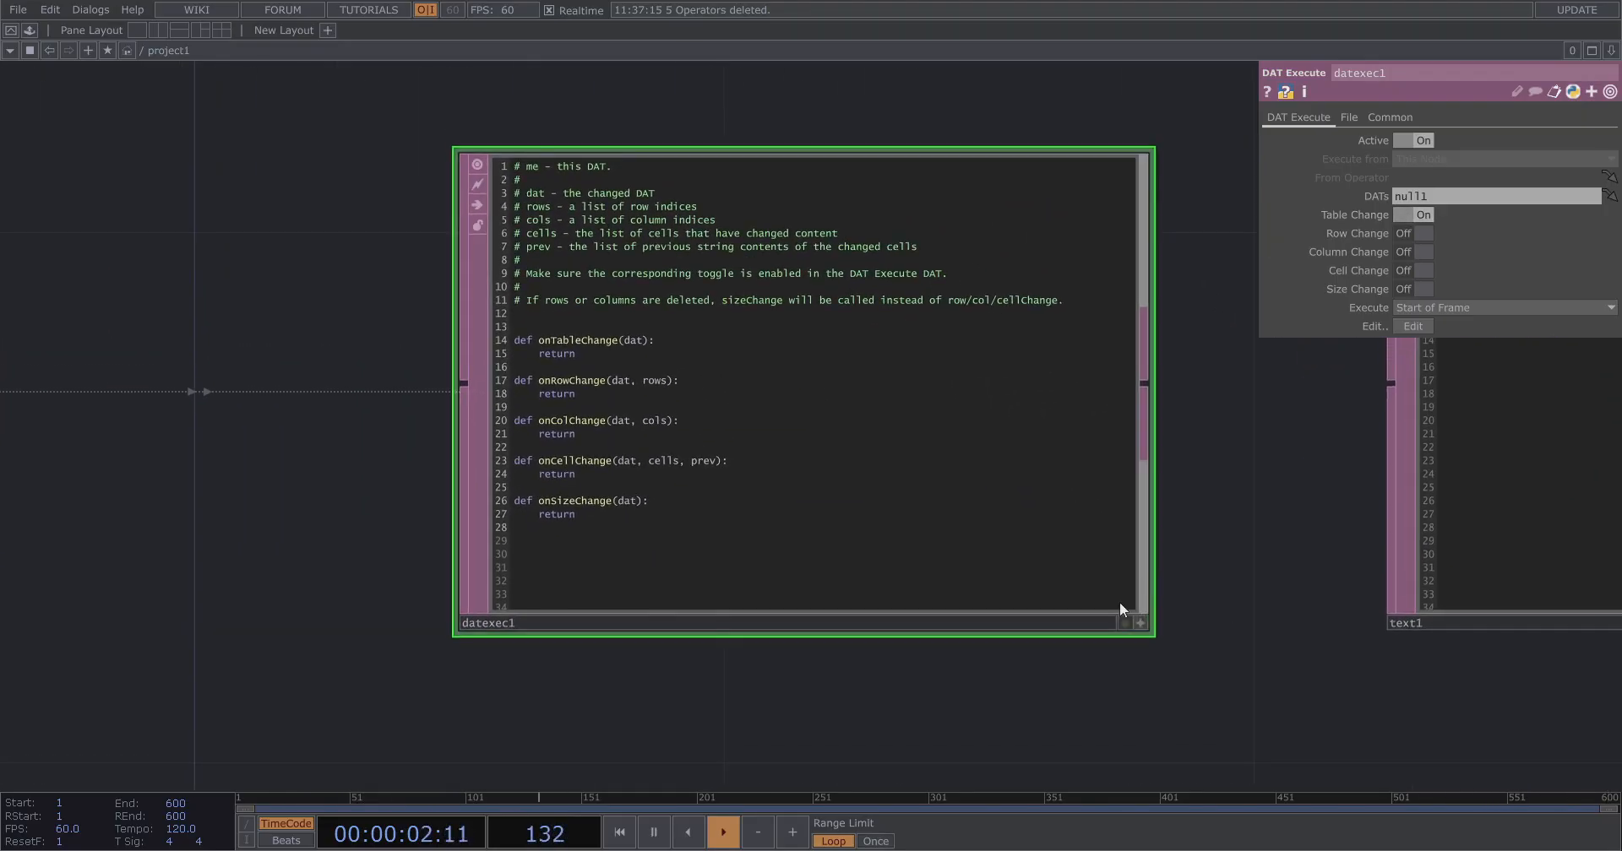
click(1123, 620)
key(Return)
key(Return)
key(Return)
key(Up)
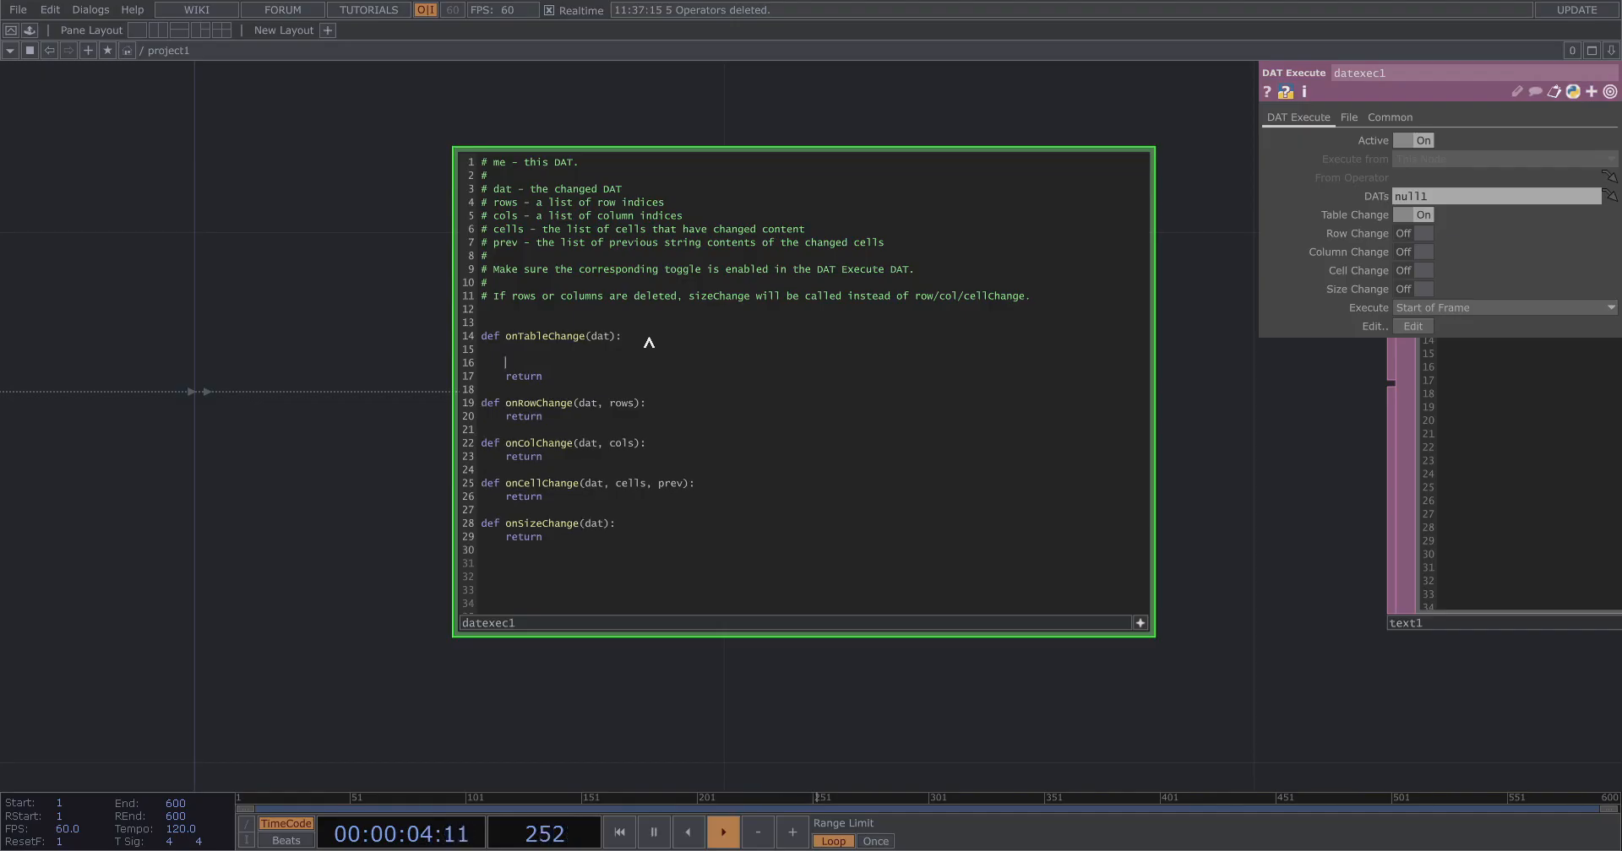
scroll(333, 485, down, 3)
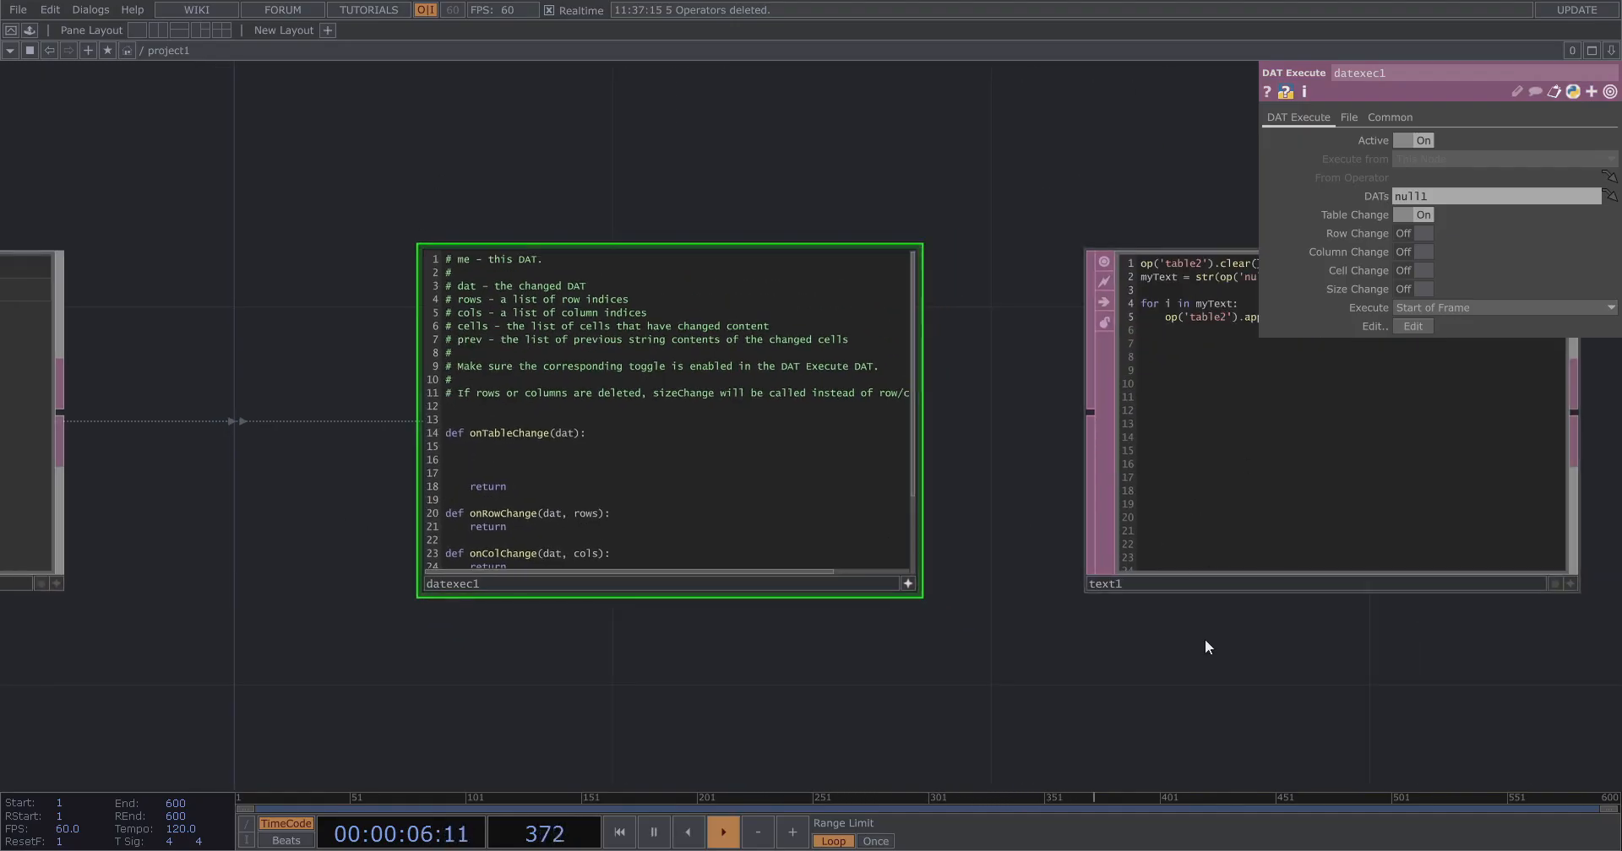
scroll(285, 418, up, 3)
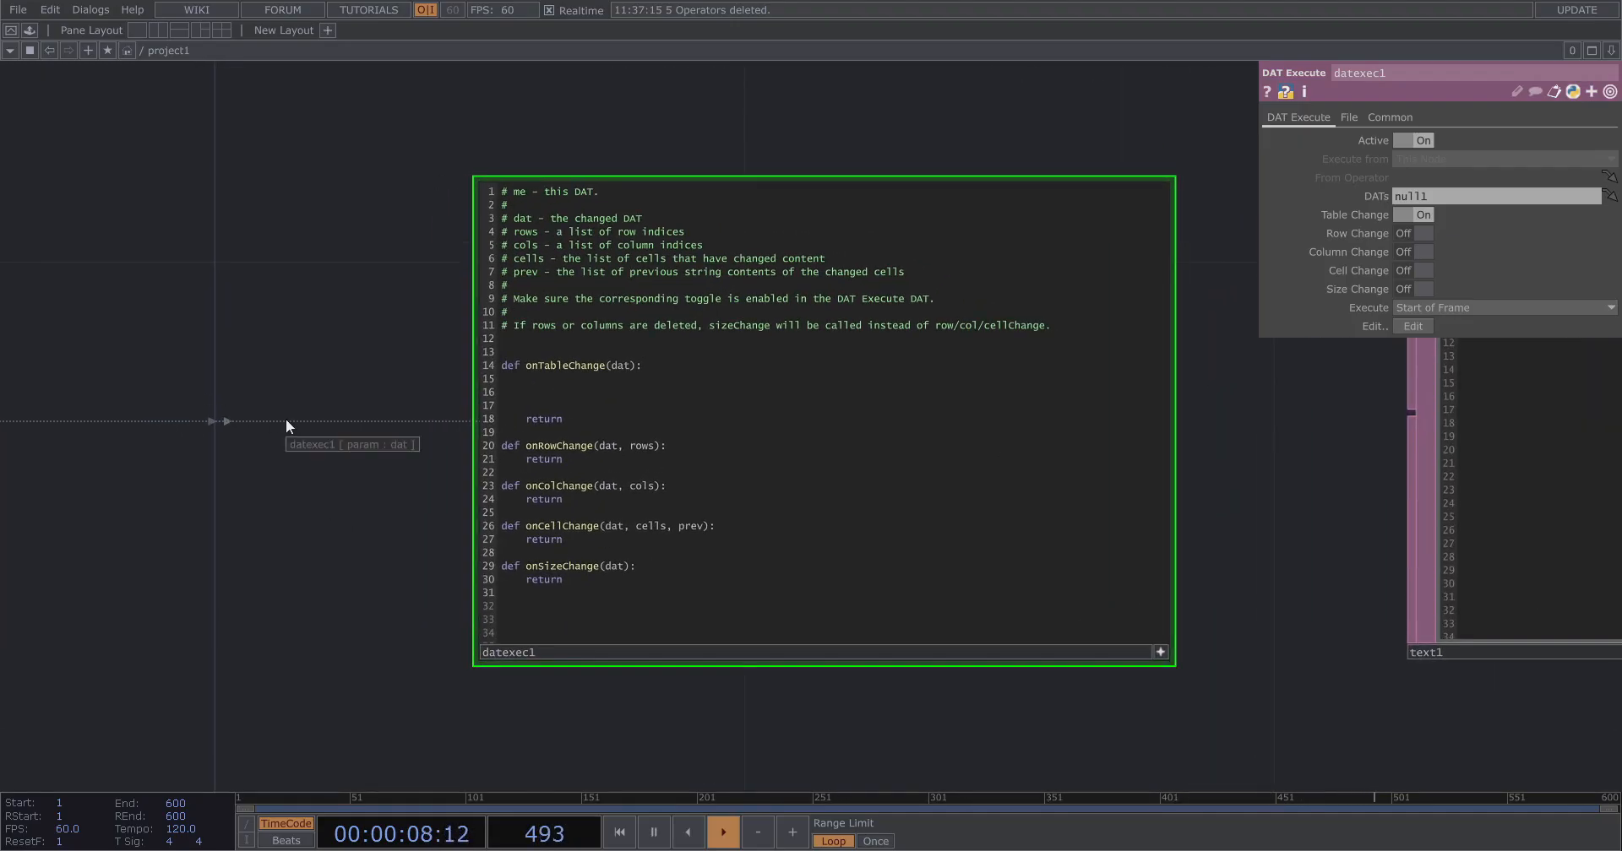
text(op()
text('')
text(text1)
text(.run())
scroll(368, 589, down, 3)
click(932, 634)
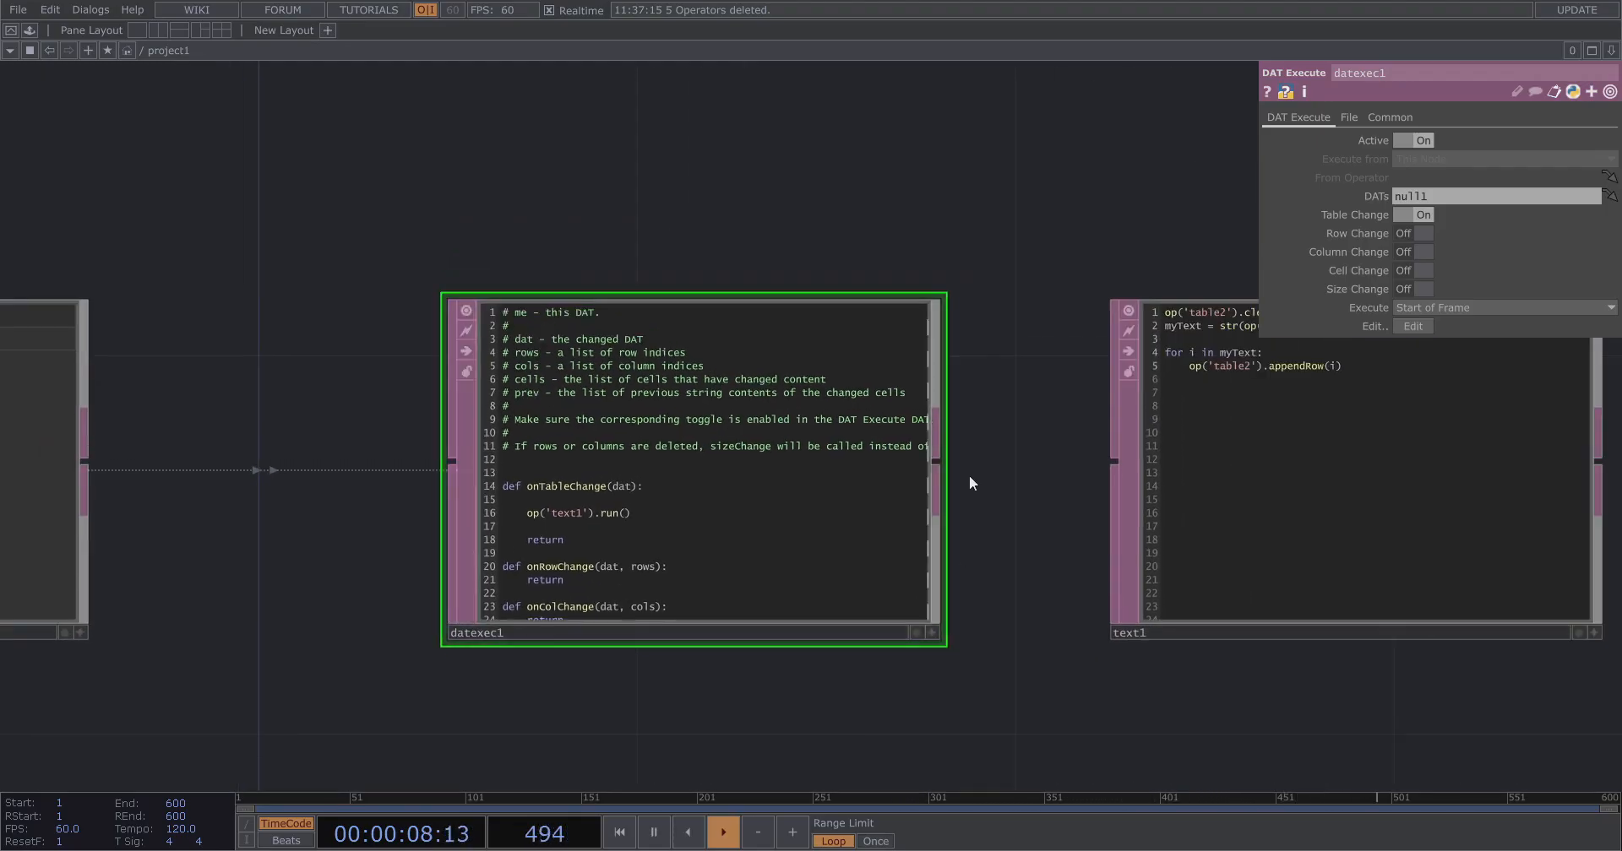
Move table2 below table1 in the network.
scroll(970, 490, down, 6)
drag(1281, 475, 306, 650)
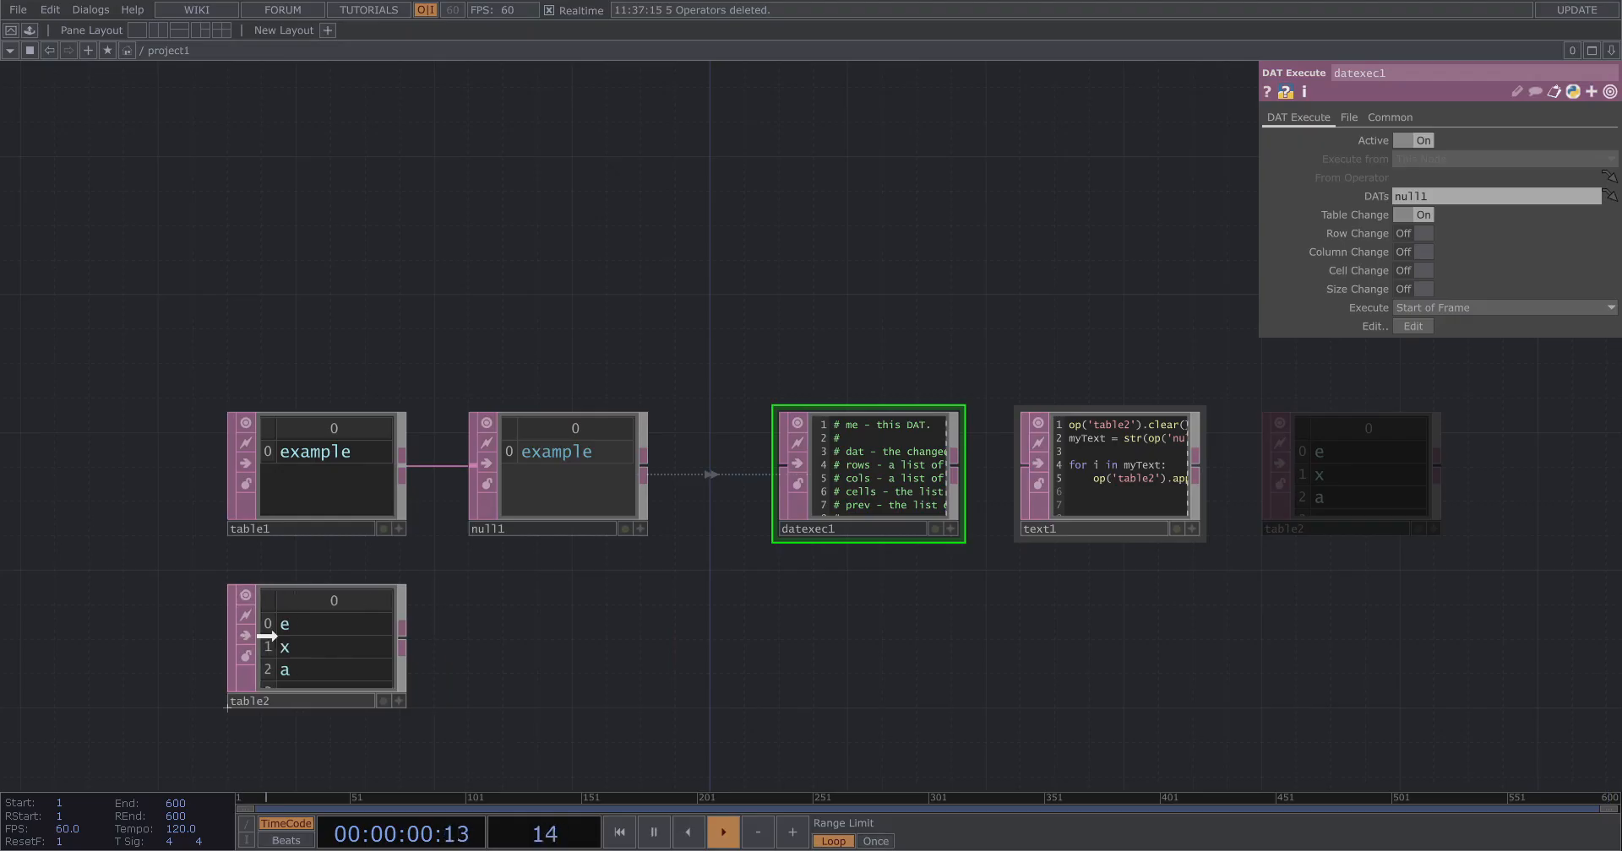
scroll(236, 579, up, 5)
drag(240, 510, 248, 603)
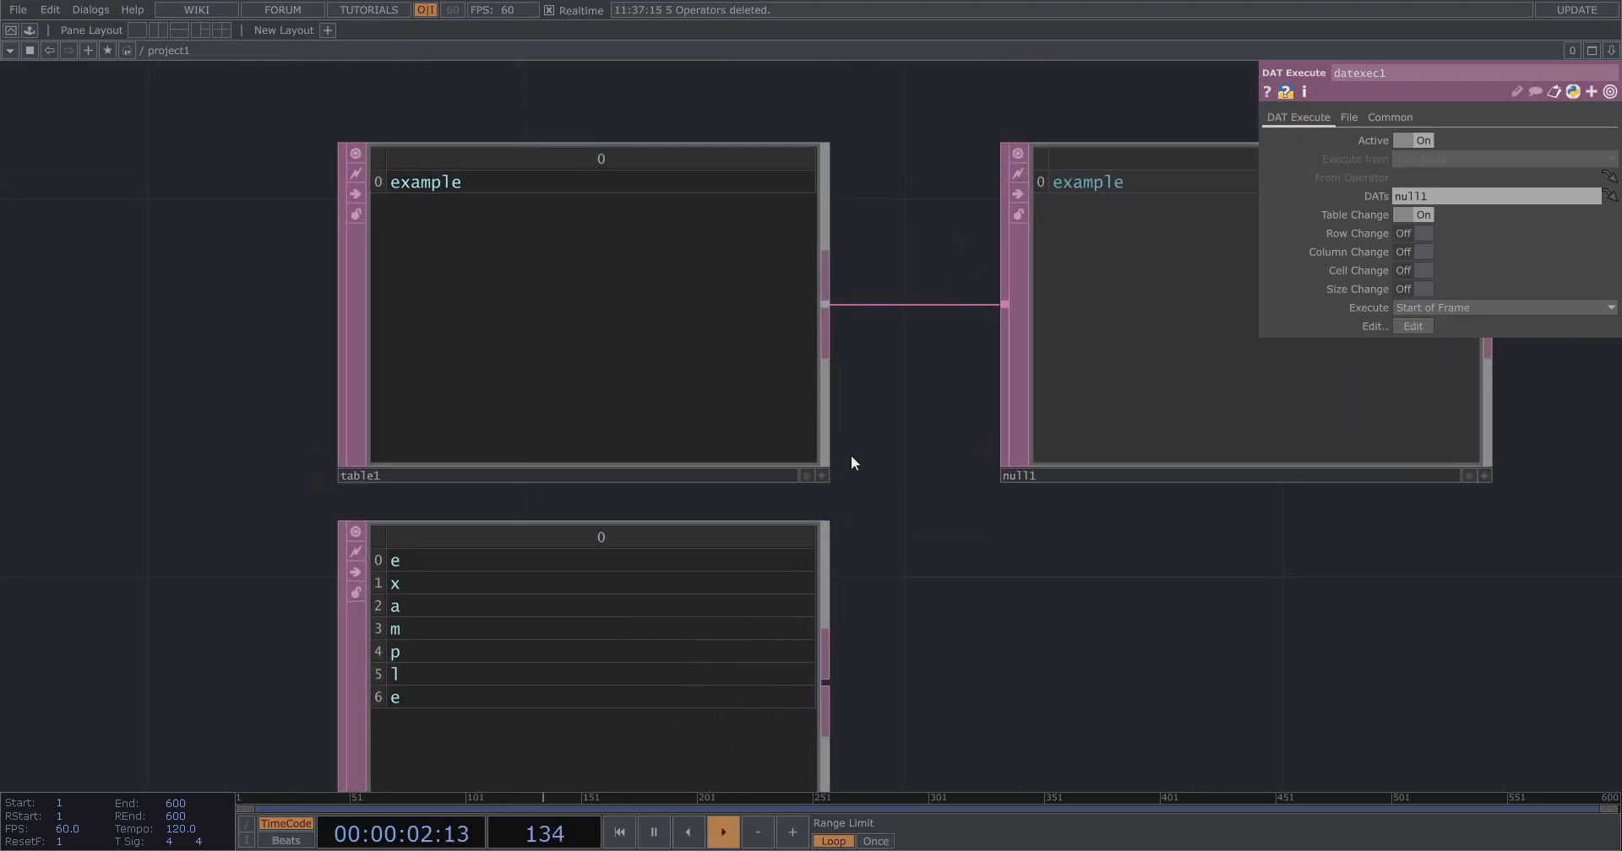
Test the setup by appending asdasd to table1's cell text and then deleting it again.
click(822, 475)
click(486, 186)
text(asdasd)
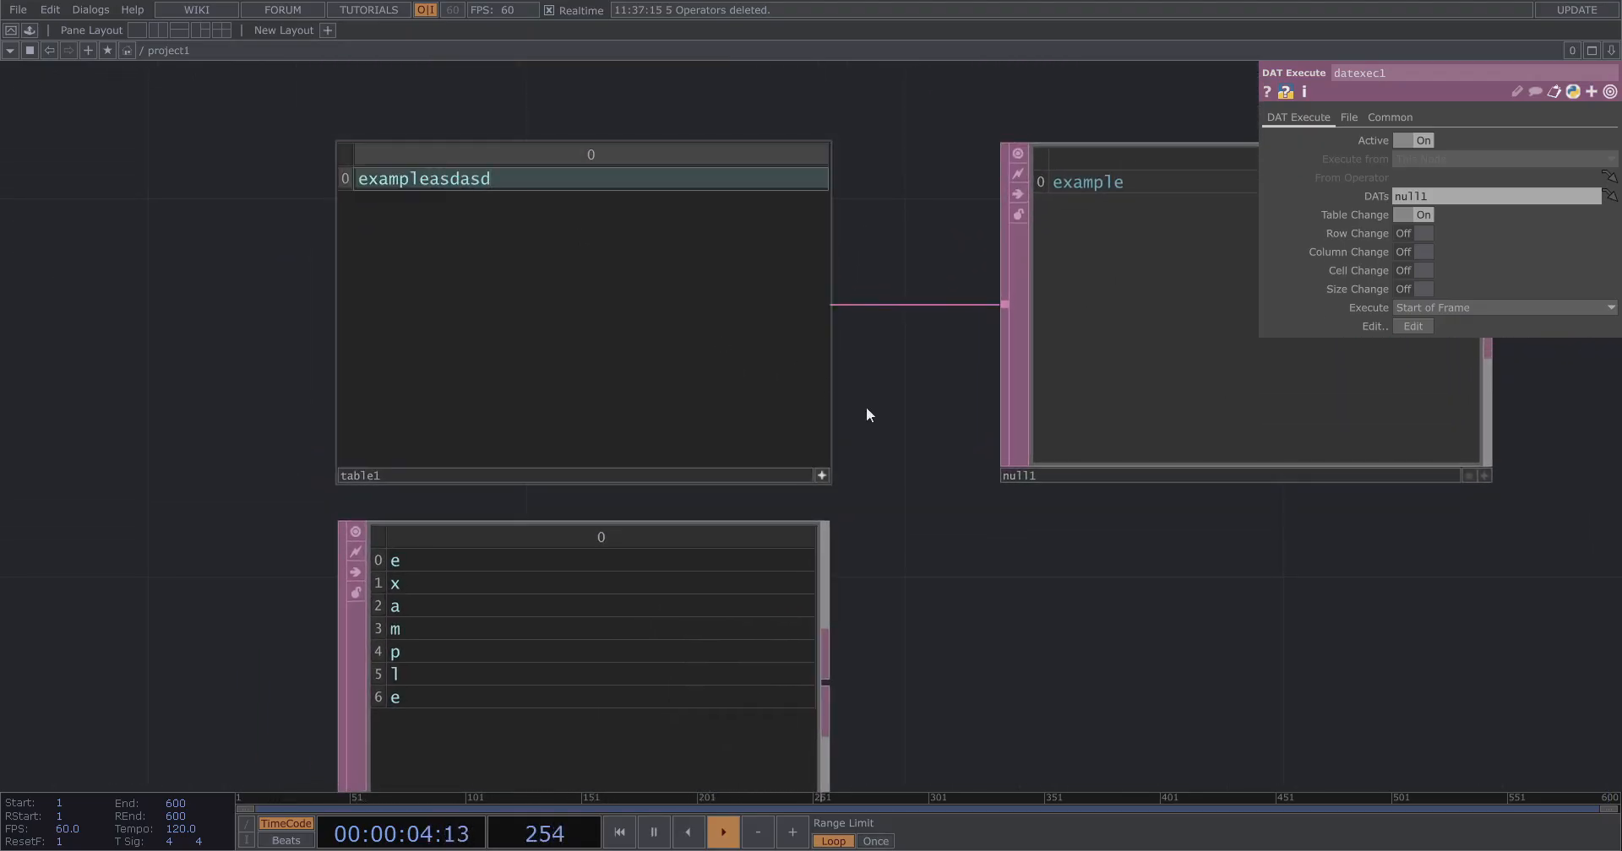
click(933, 442)
drag(940, 528, 931, 467)
drag(494, 118, 421, 133)
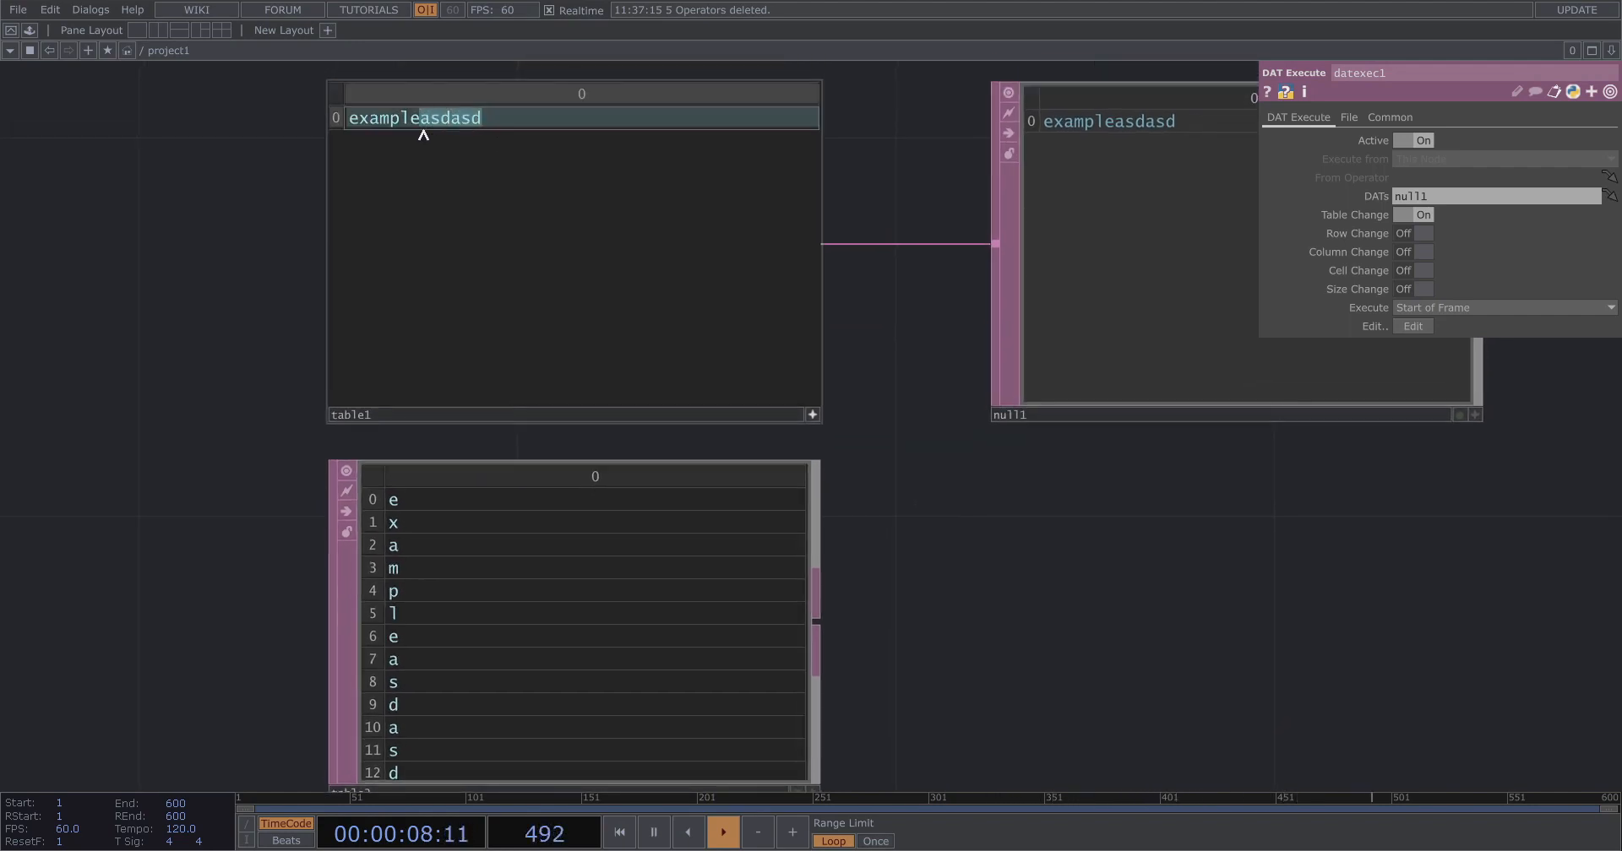
key(BackSpace)
key(Return)
click(812, 415)
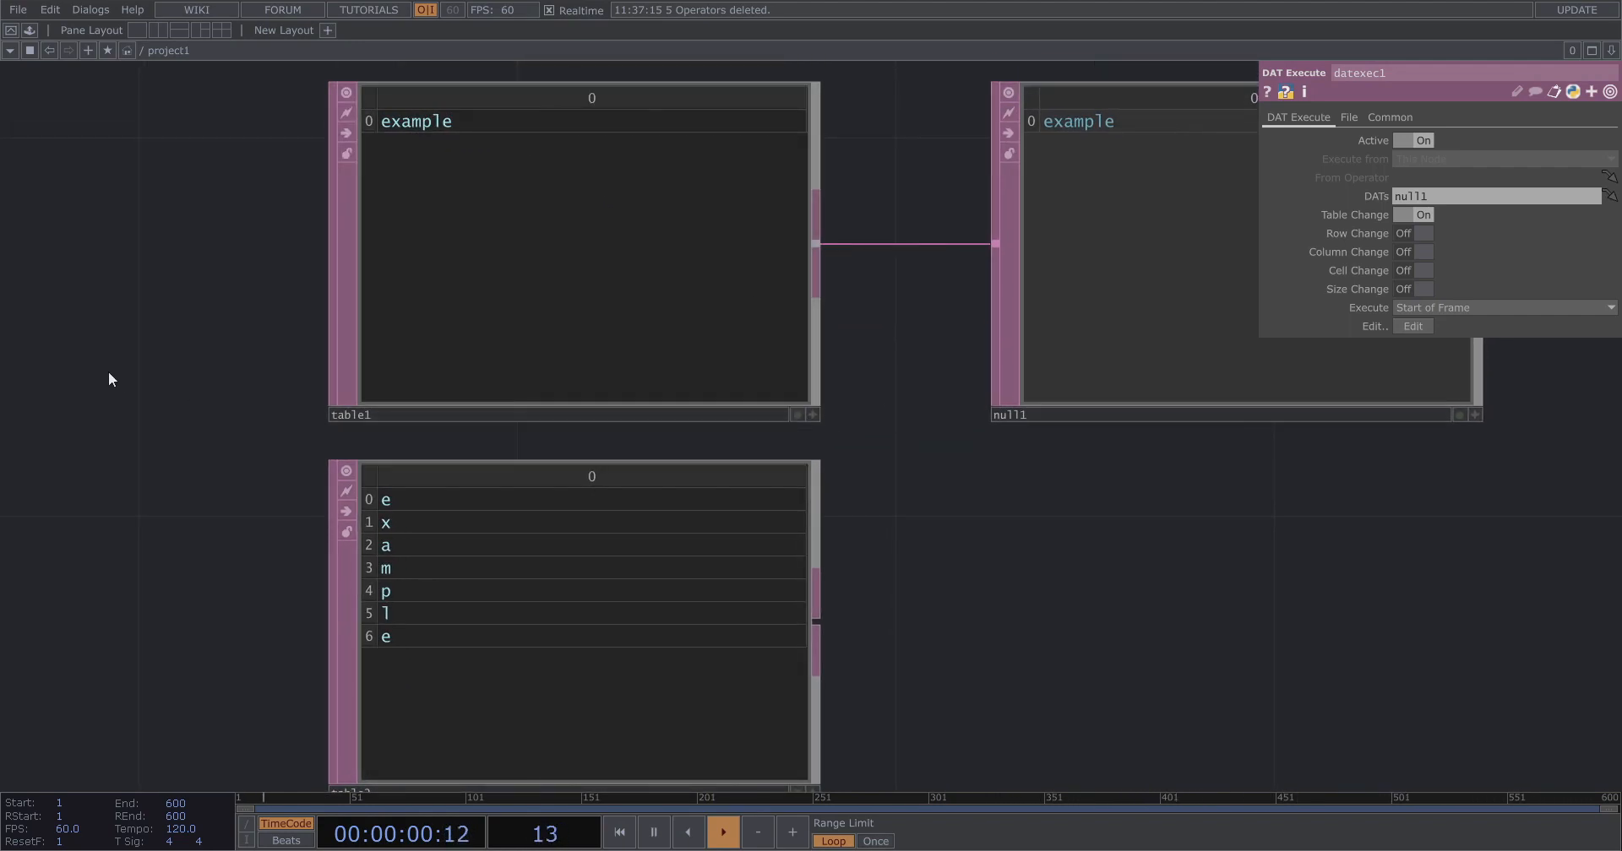
Select the row of DAT operators and move it lower in the network to free space above.
scroll(108, 371, down, 6)
drag(235, 414, 914, 339)
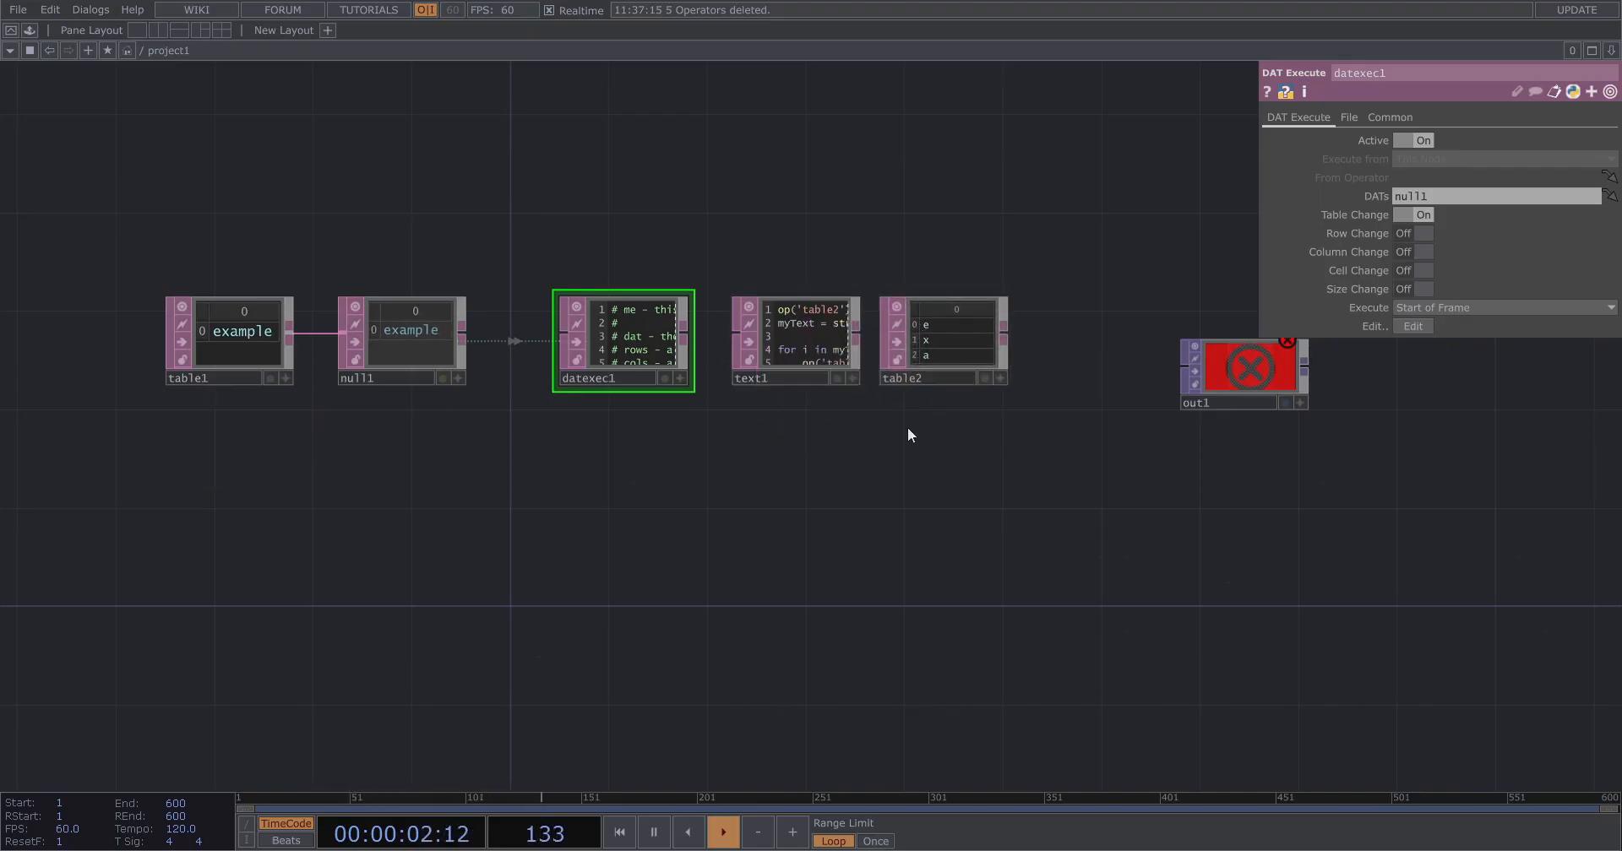
drag(907, 427, 872, 462)
right_drag(62, 267, 941, 348)
drag(945, 348, 555, 569)
scroll(675, 510, down, 4)
drag(664, 529, 912, 413)
click(899, 370)
drag(787, 279, 772, 365)
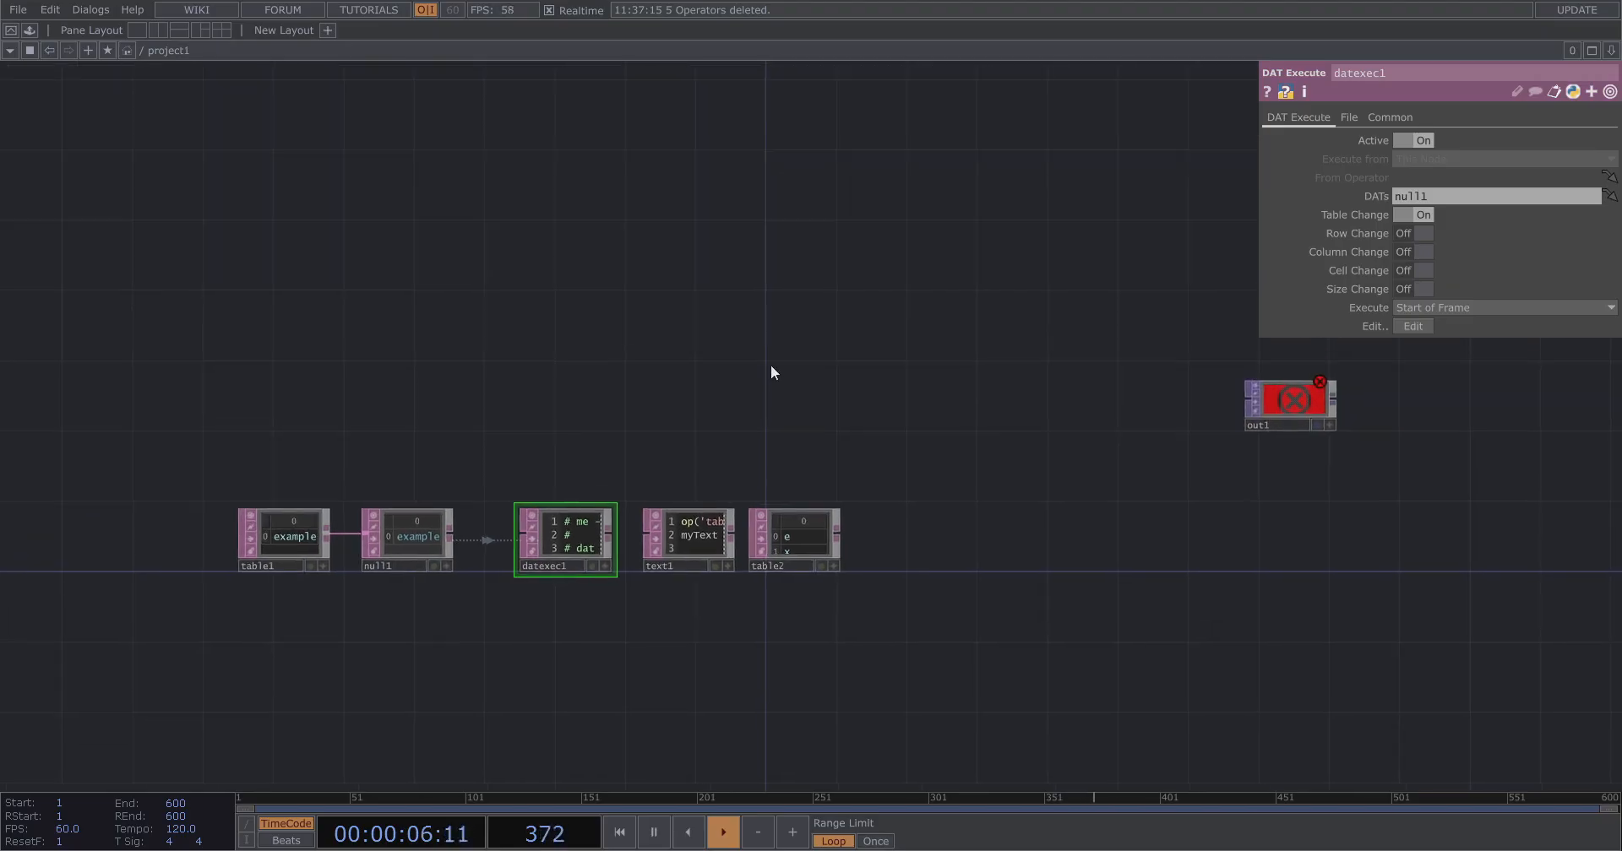
Add a Constant CHOP above the DAT chain.
key(Tab)
text(cons)
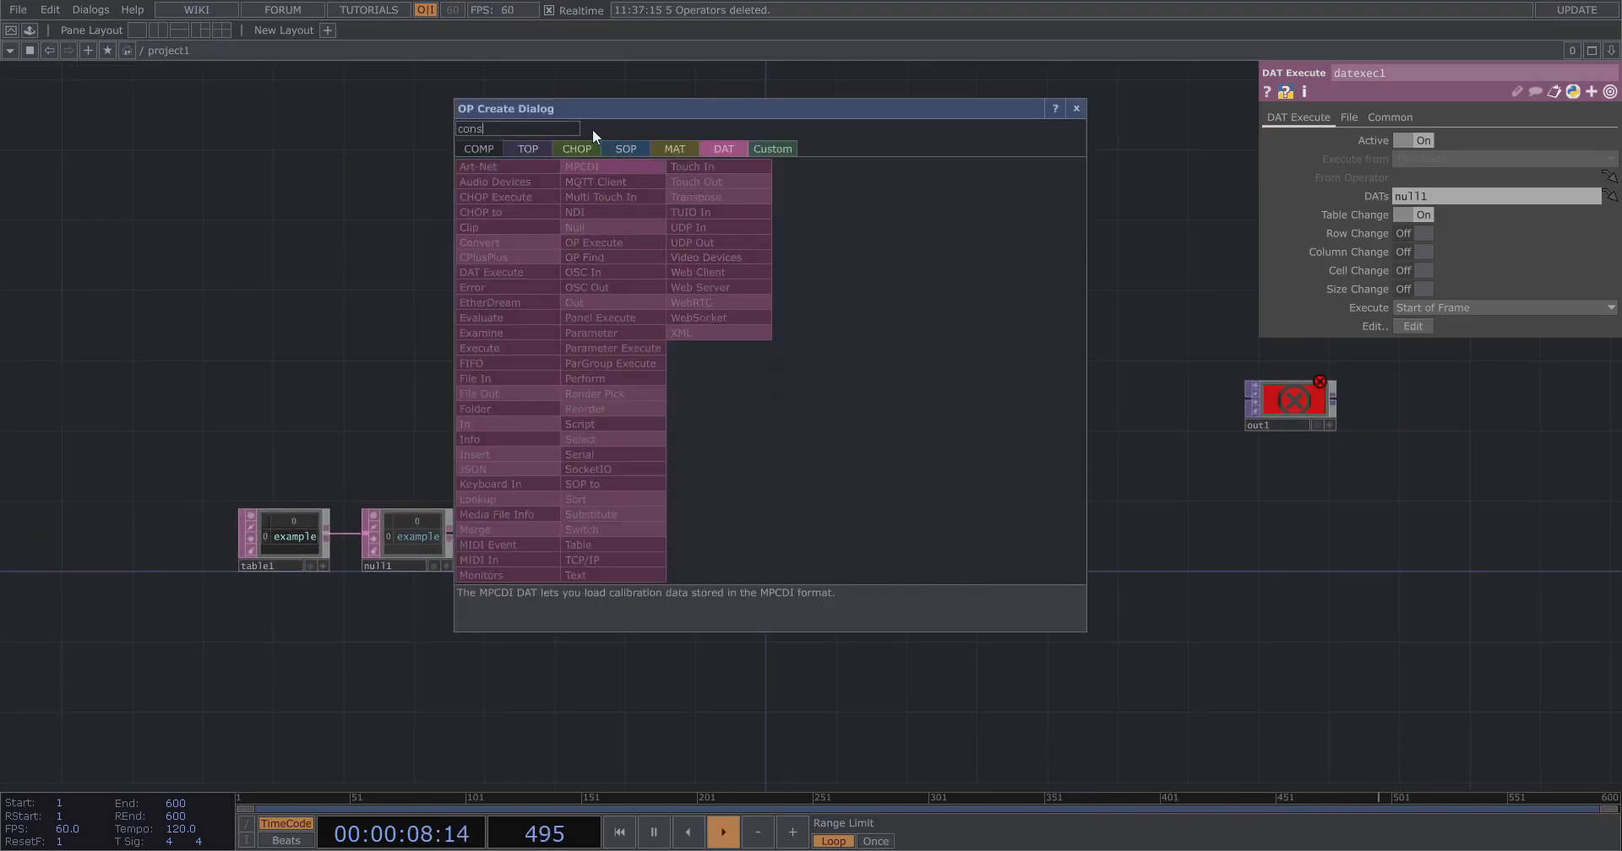
click(579, 148)
click(605, 257)
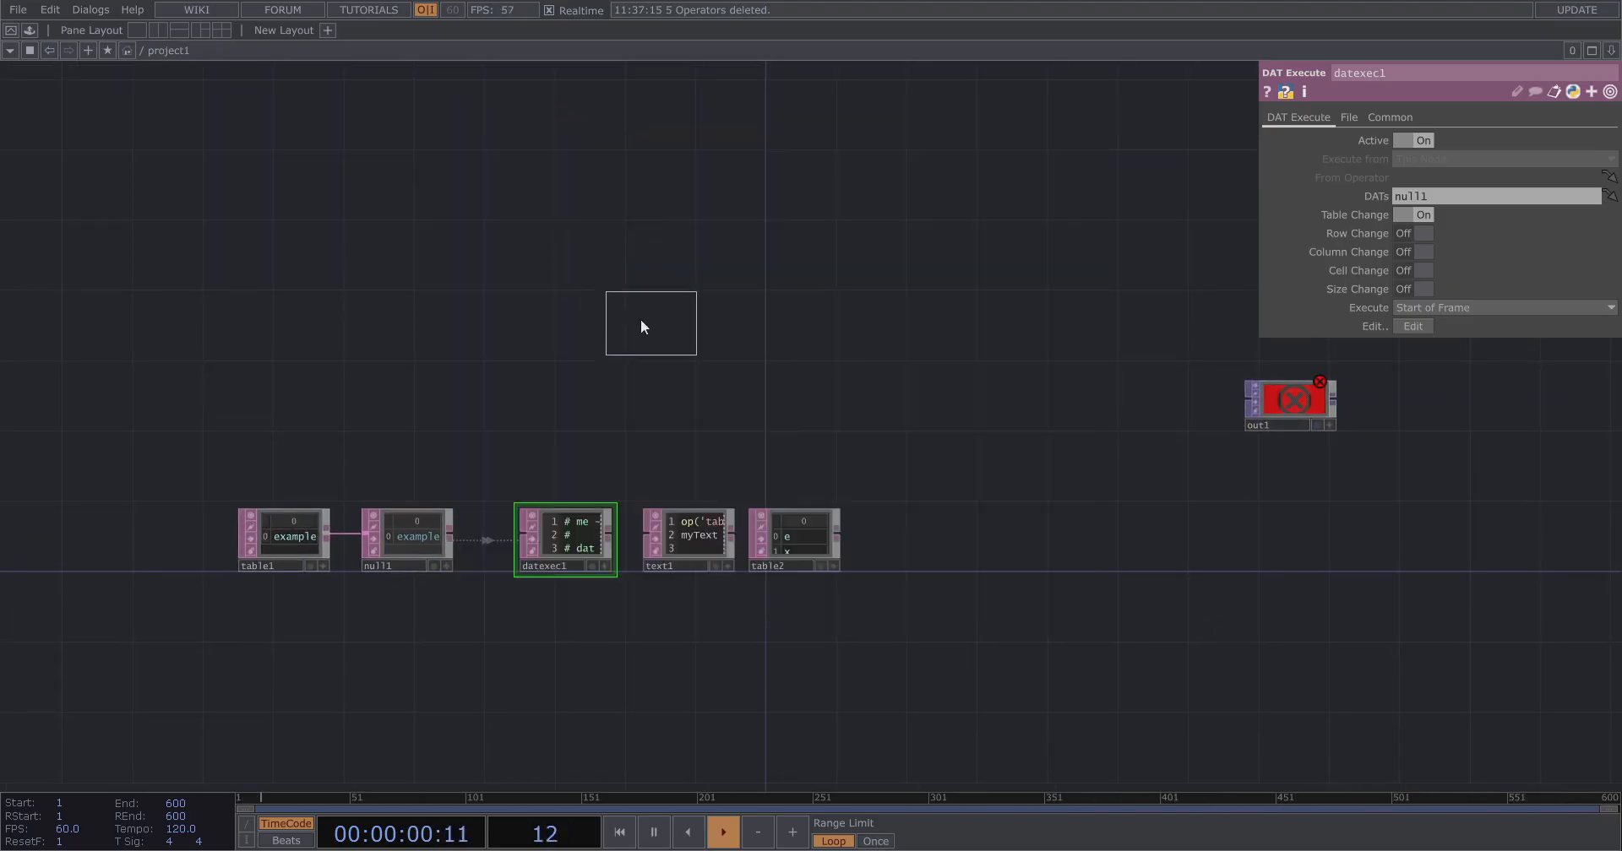
click(640, 321)
Add a Pattern CHOP to the right of the Constant CHOP.
key(Tab)
text(pat)
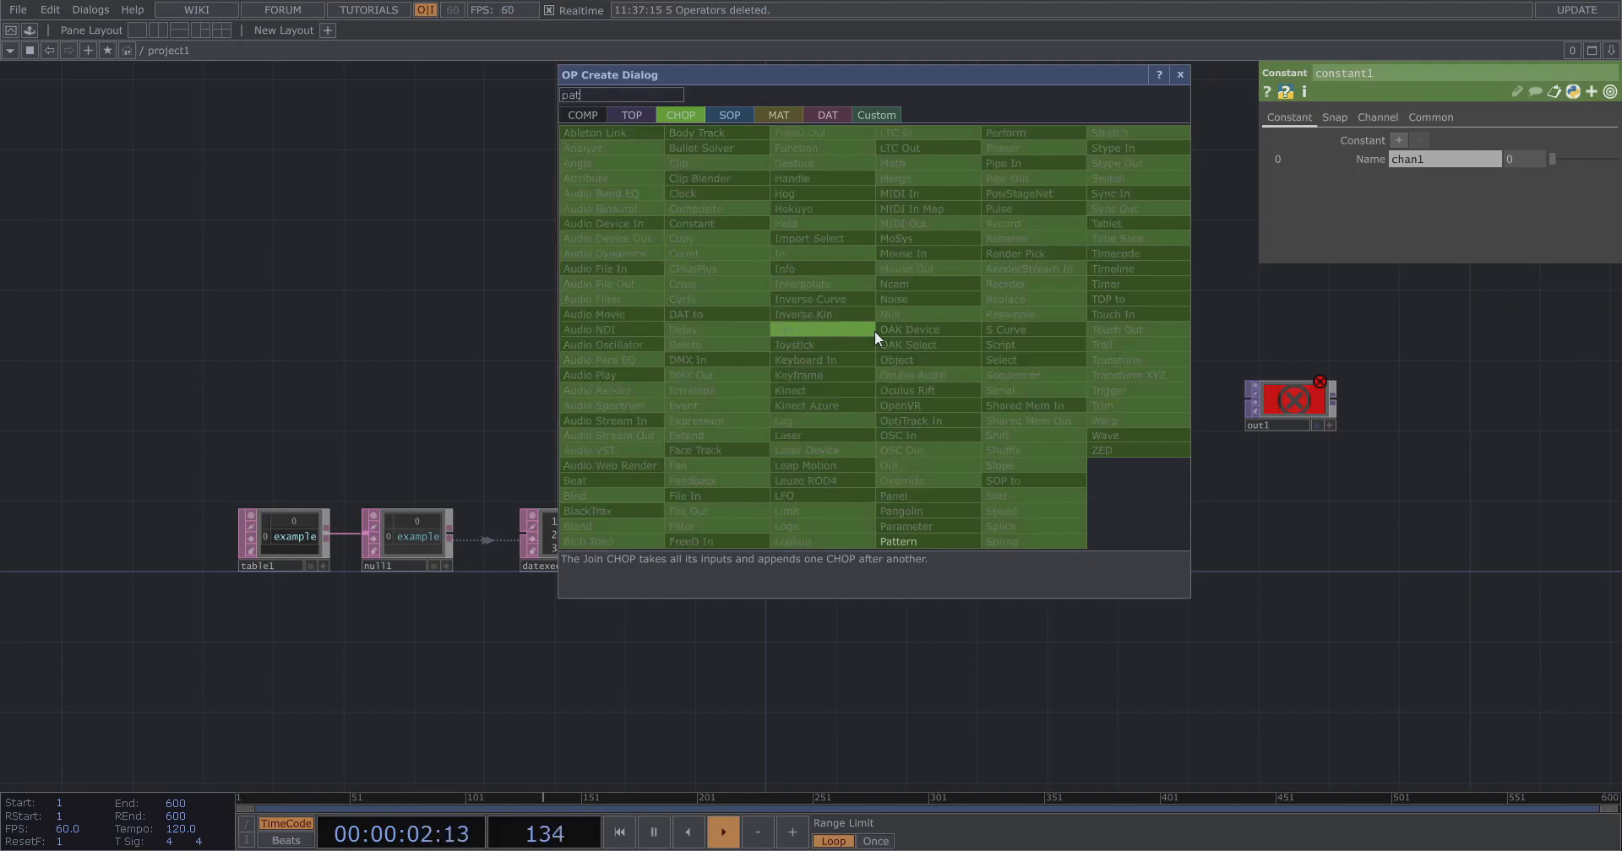
click(902, 542)
click(807, 328)
drag(982, 441, 760, 486)
drag(1089, 446, 1432, 518)
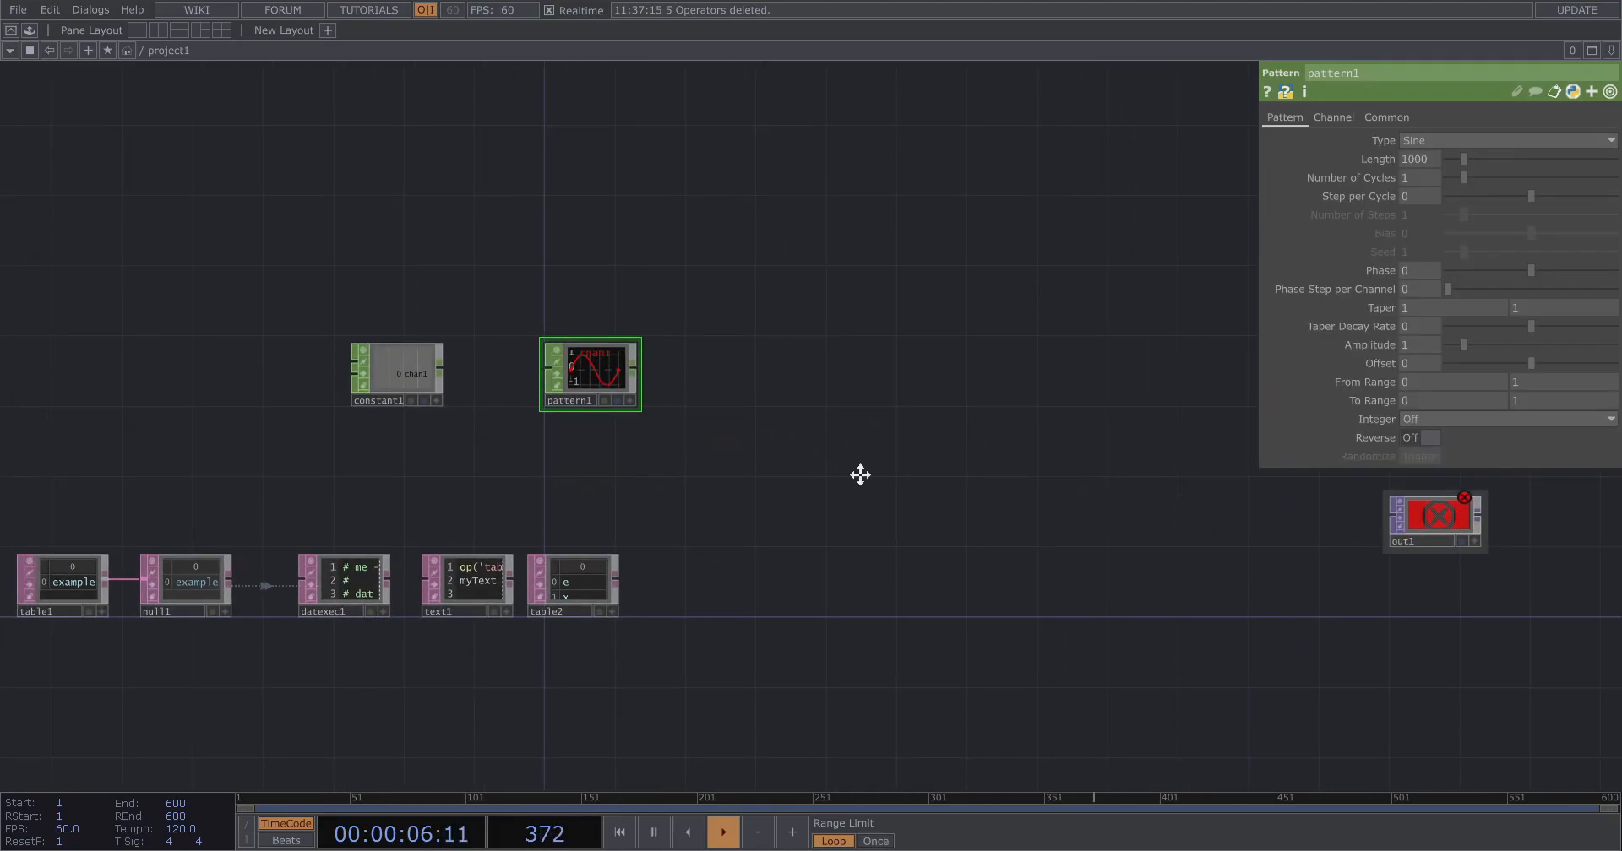
Set the Constant CHOP's value to the expression op('table2').numRows by referencing table2.
scroll(642, 452, up, 4)
scroll(717, 485, up, 3)
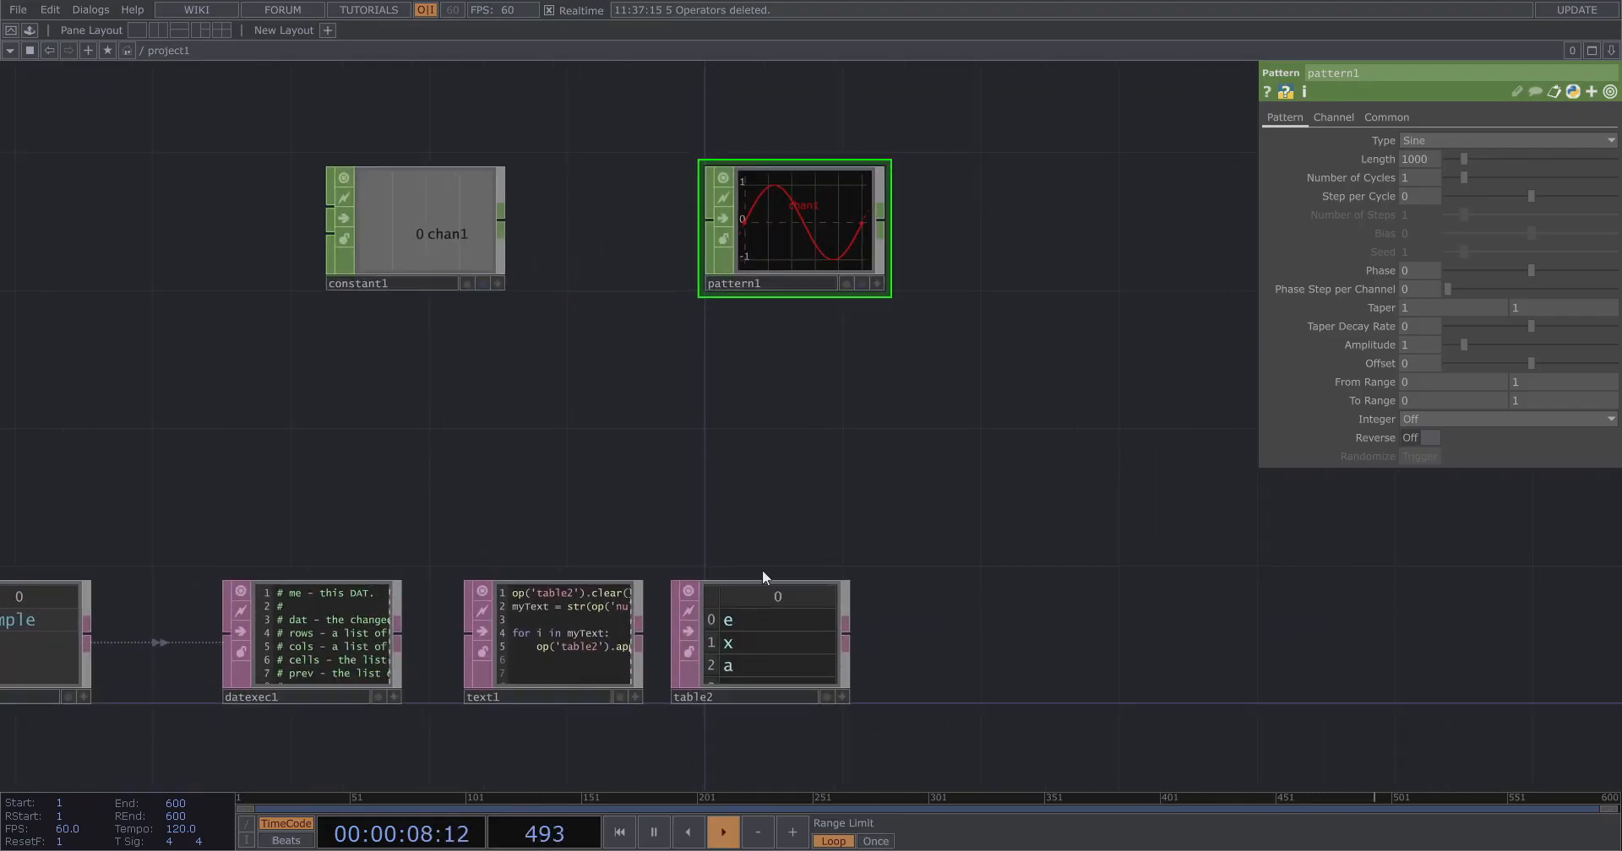
click(753, 596)
click(458, 263)
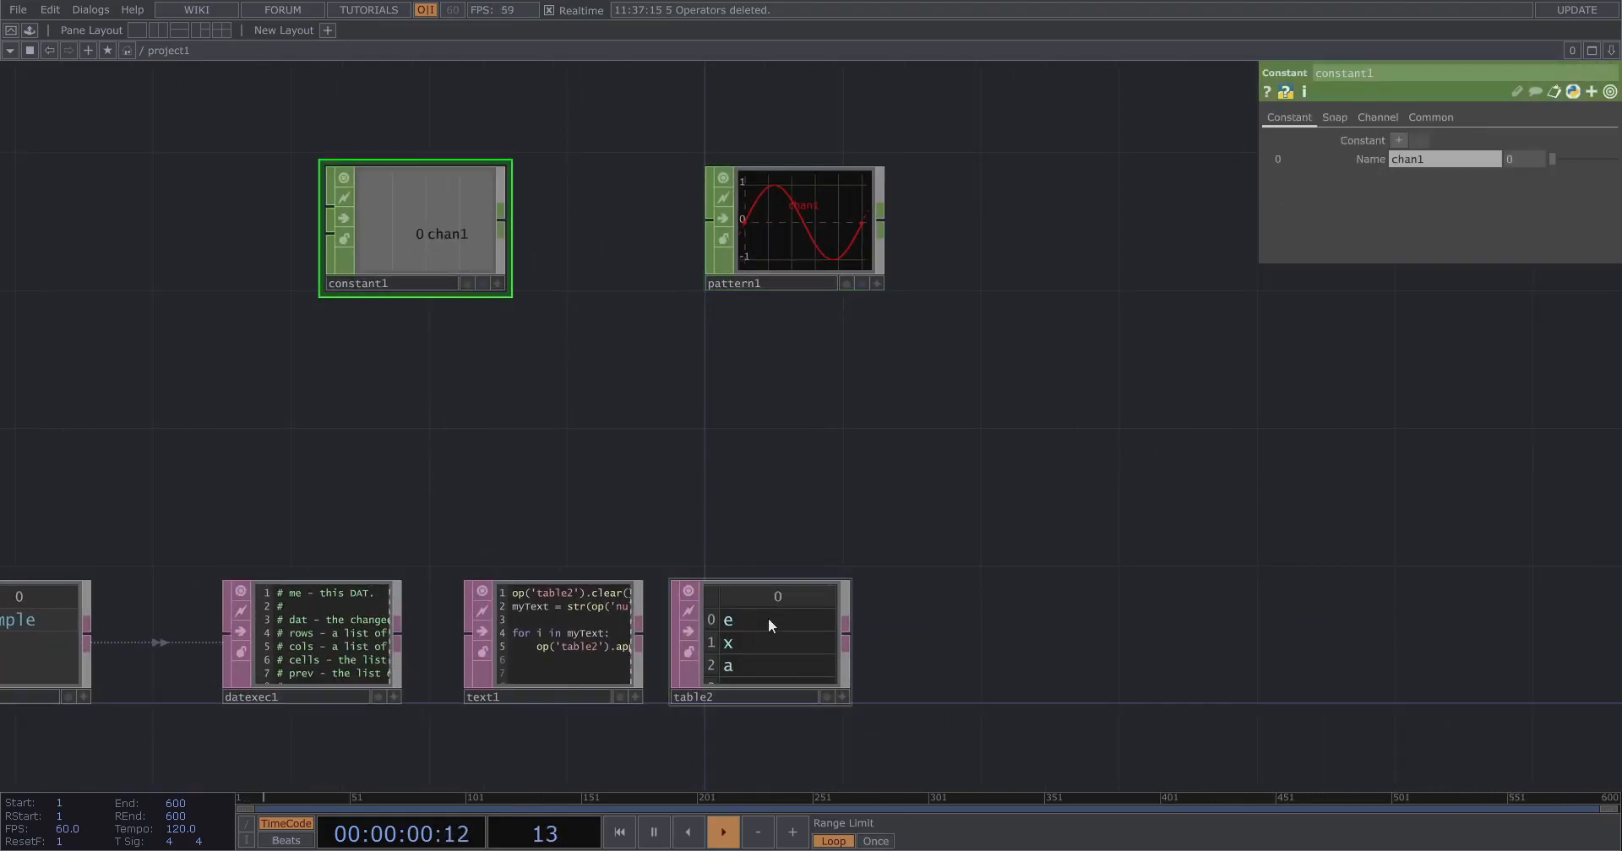
scroll(692, 532, up, 2)
scroll(676, 427, down, 3)
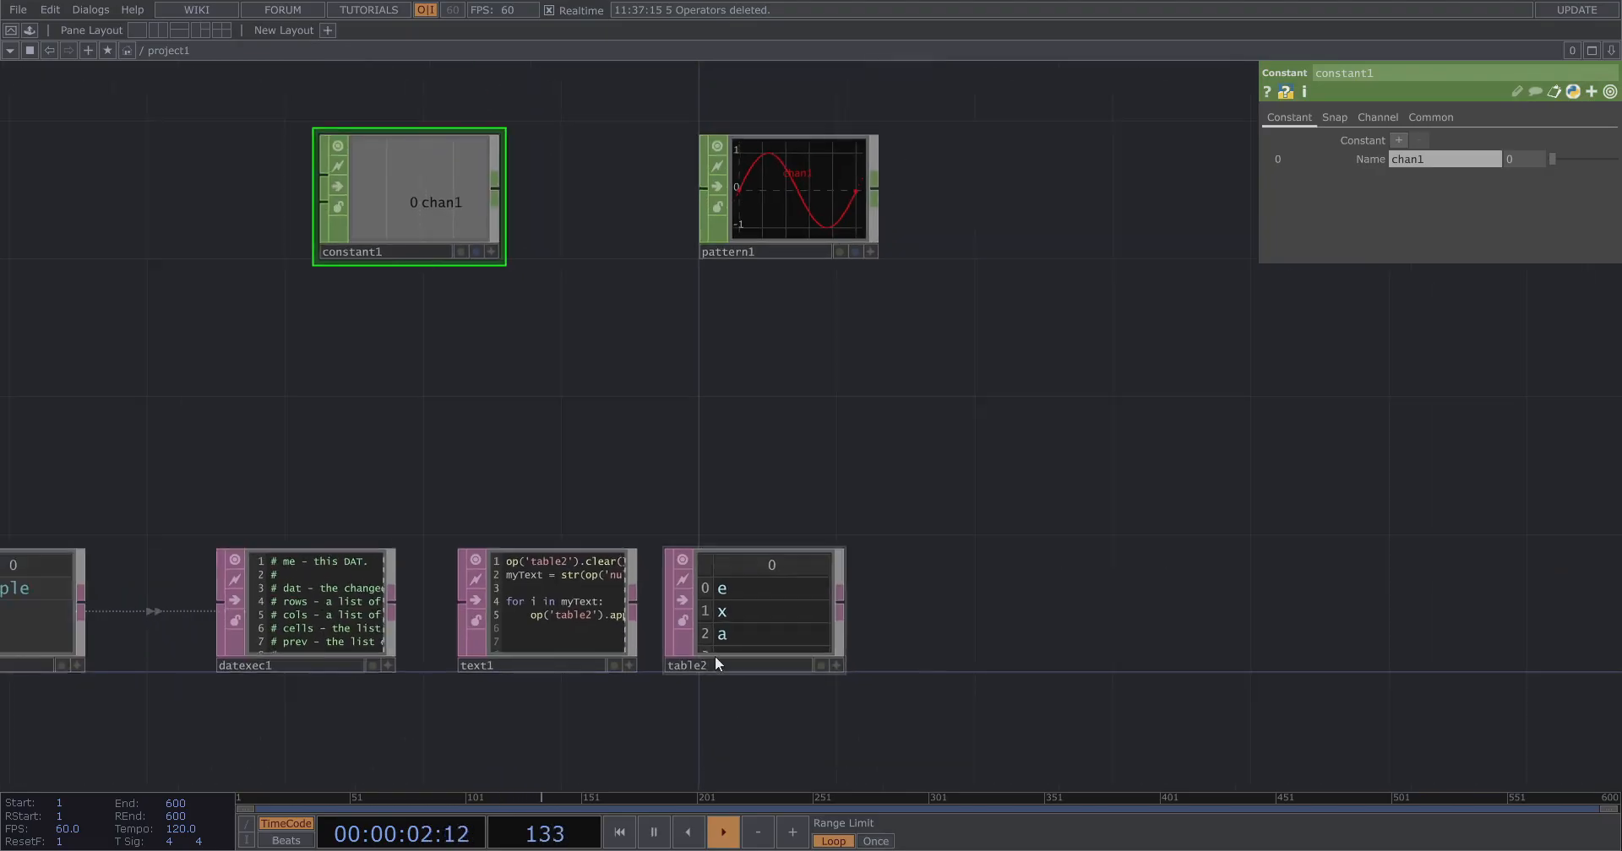
scroll(718, 650, up, 5)
scroll(796, 667, down, 5)
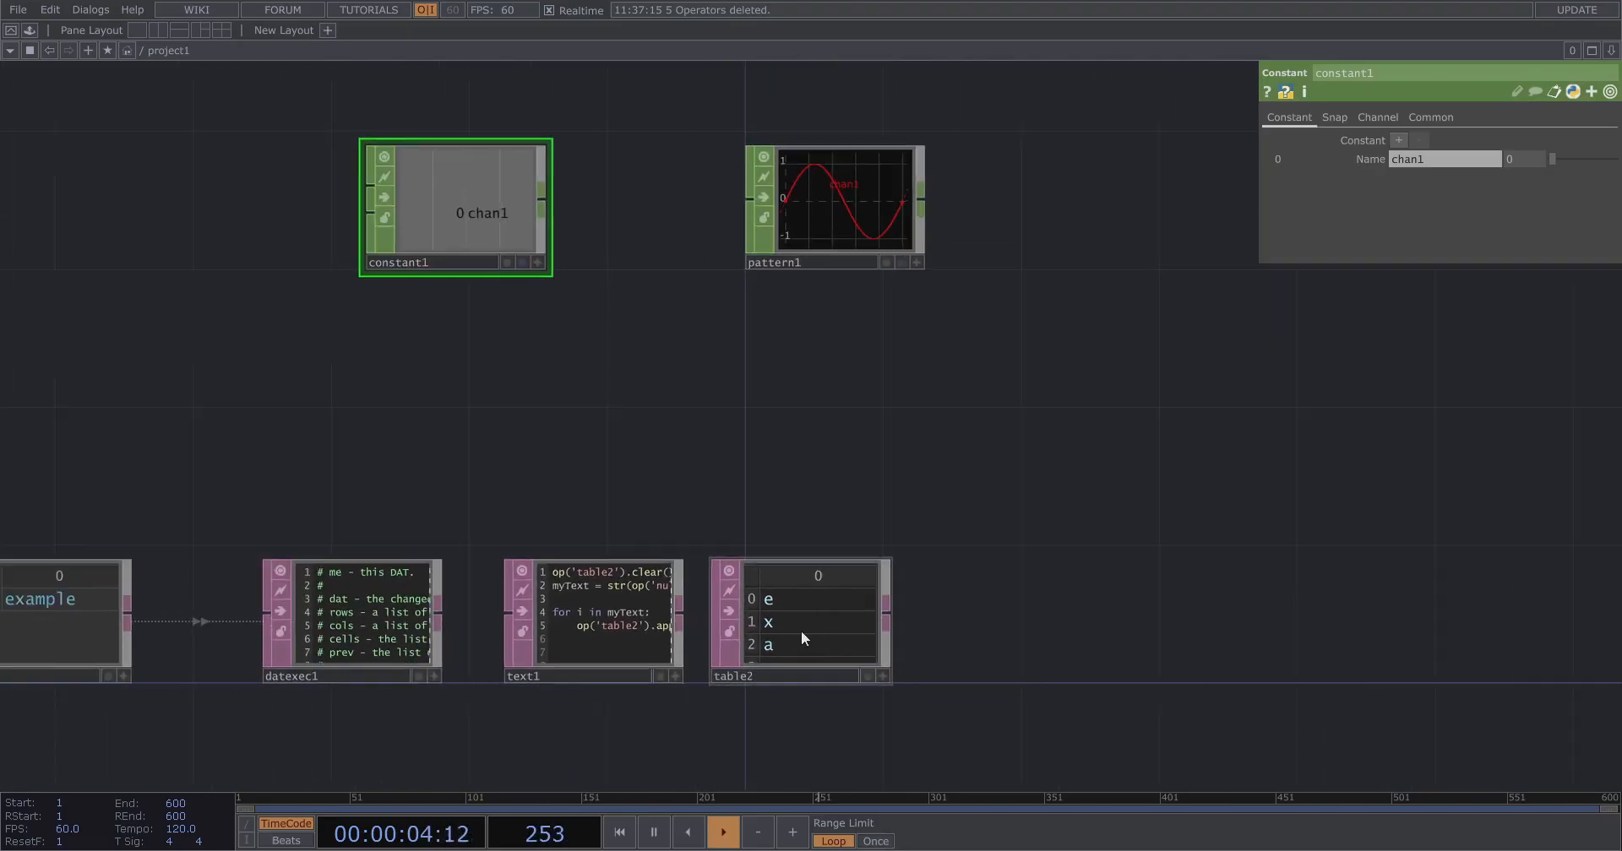
drag(766, 462, 816, 548)
drag(869, 690, 1524, 158)
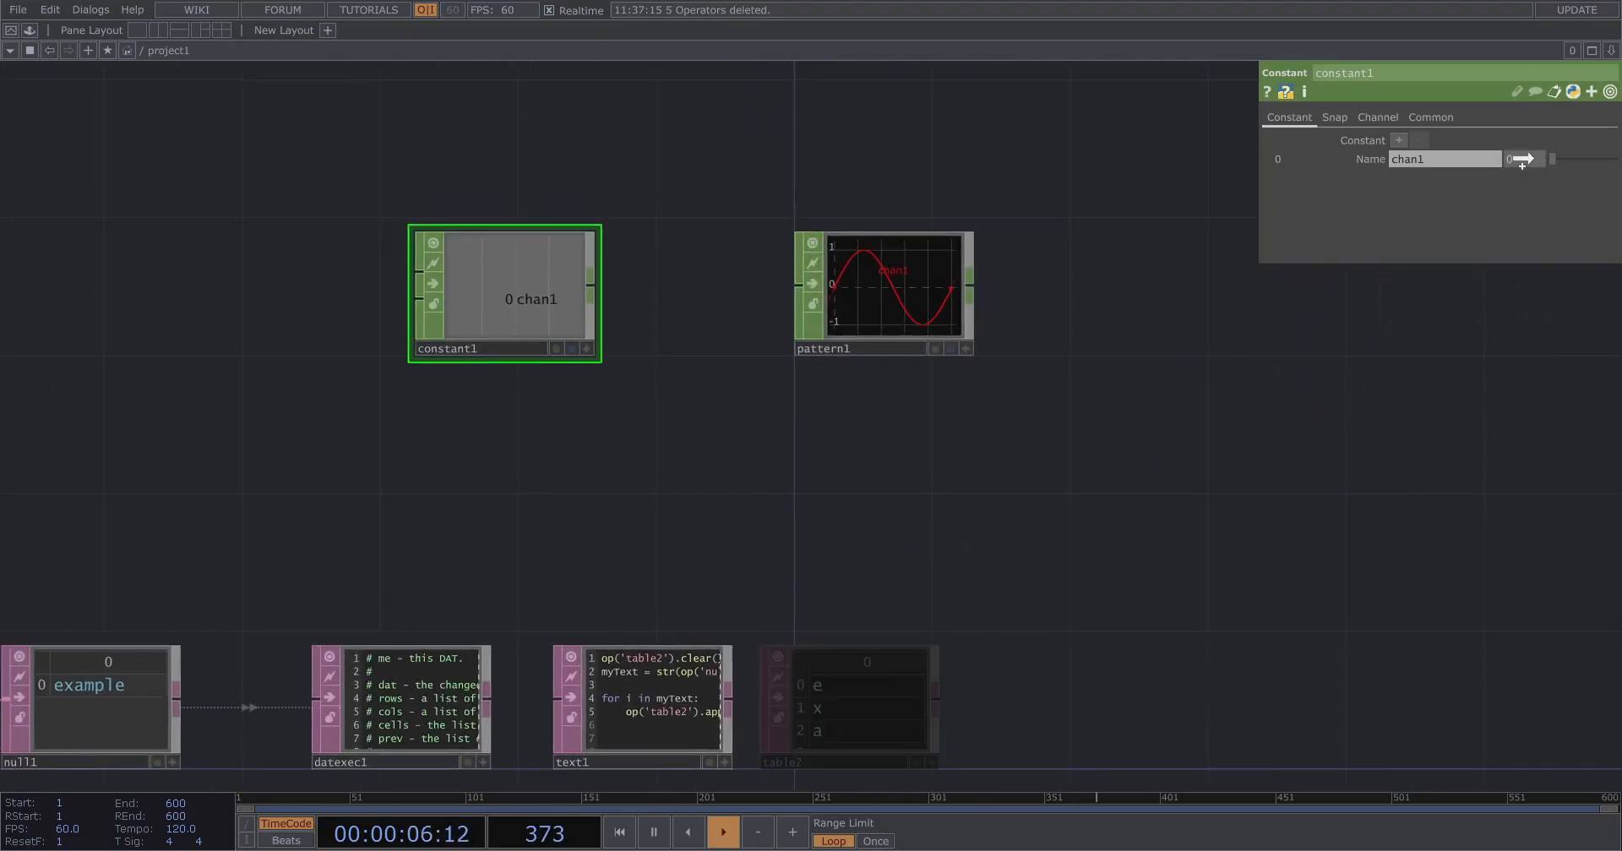
click(1365, 157)
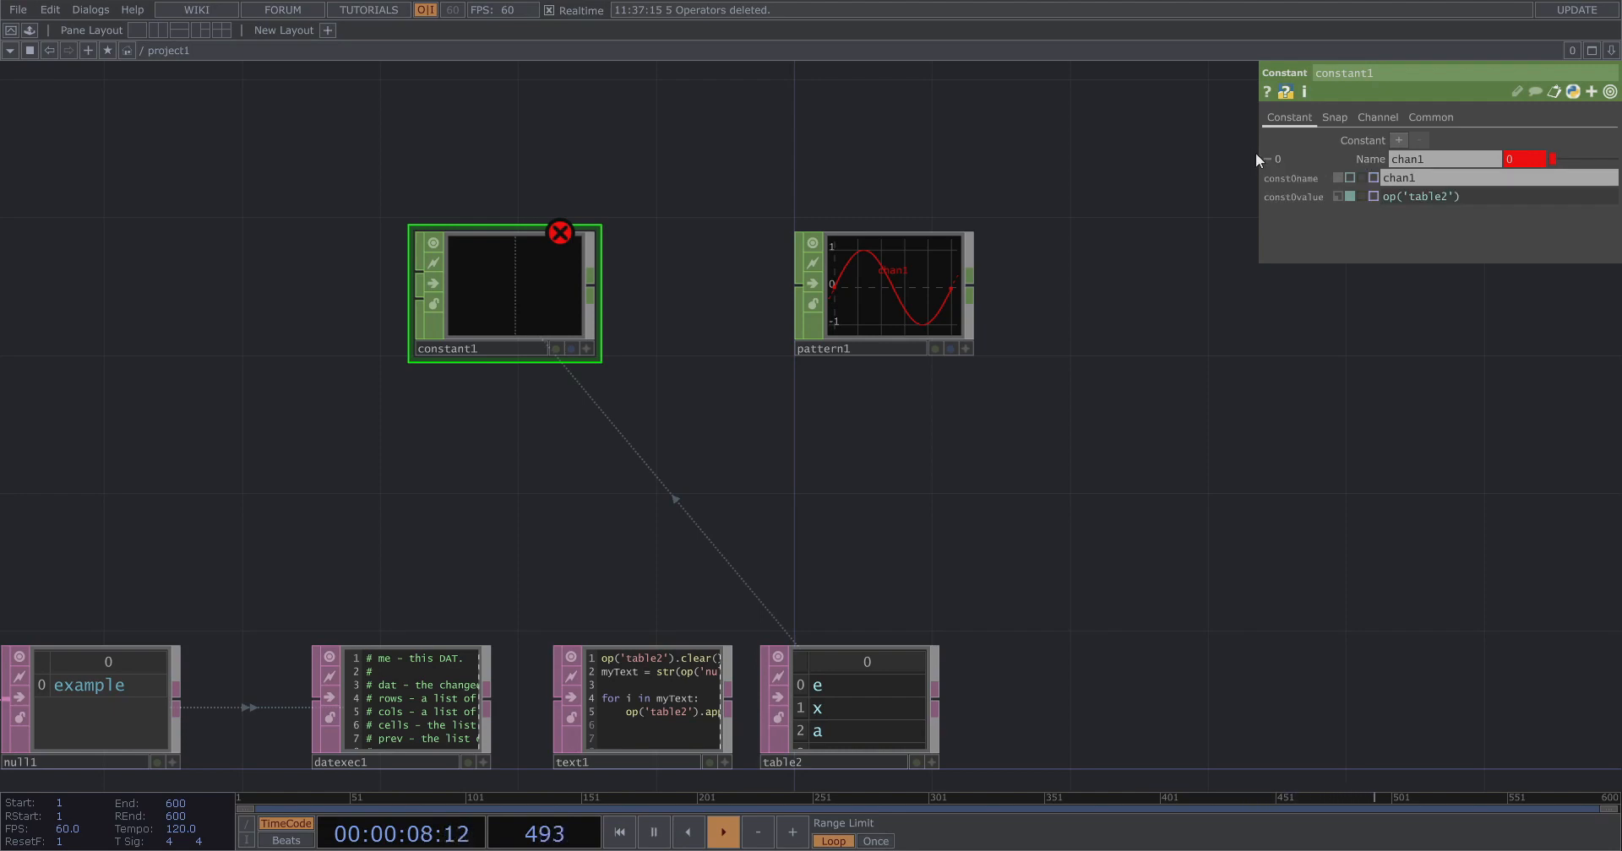
drag(1256, 157, 1050, 145)
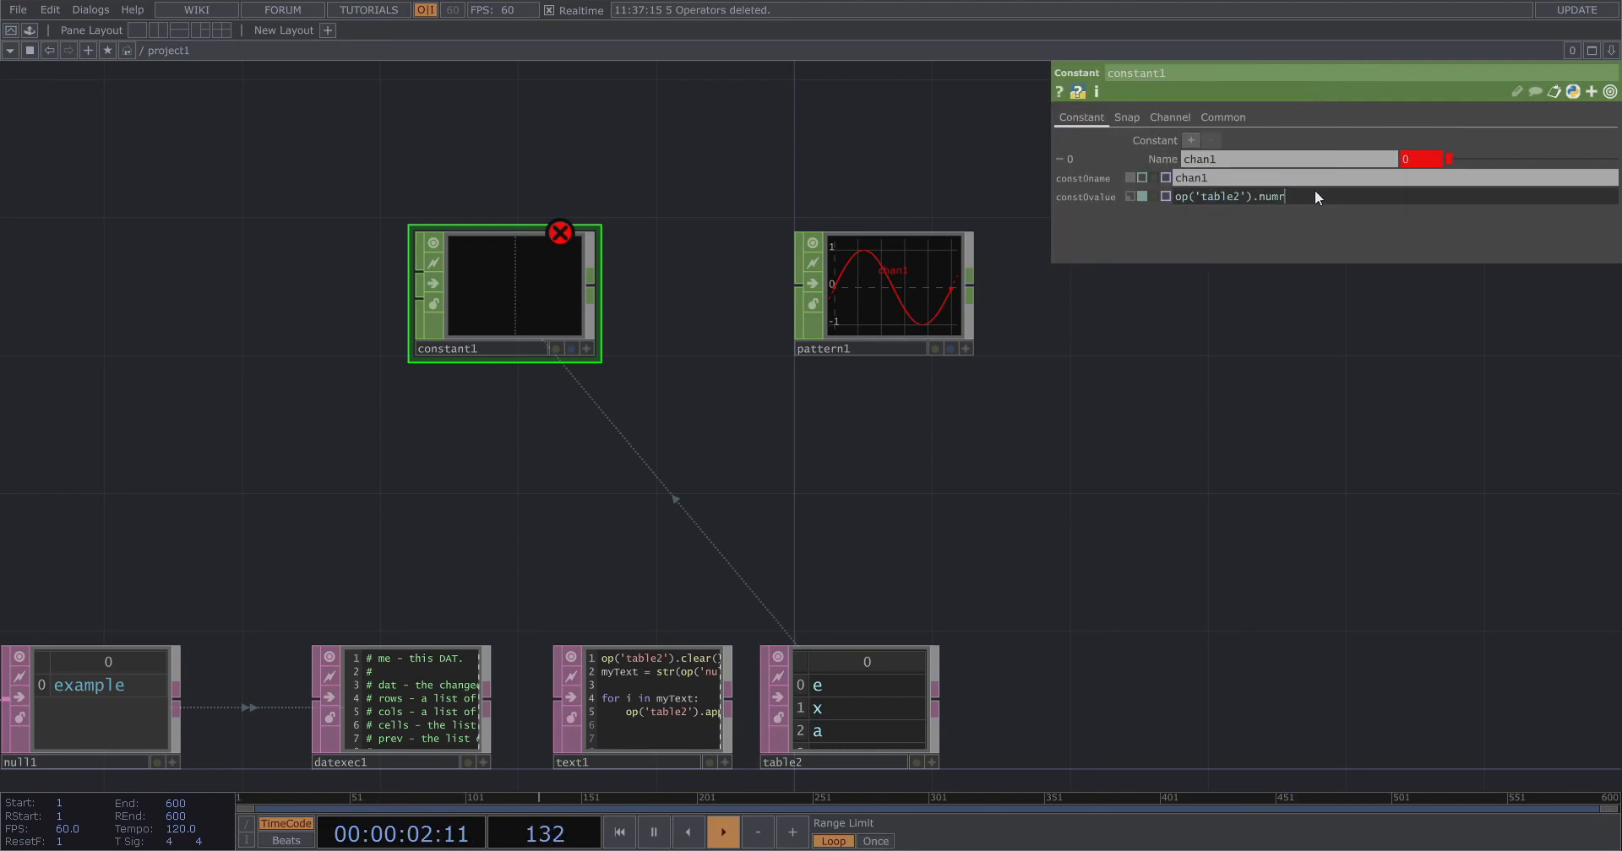
text(.numRows)
key(Return)
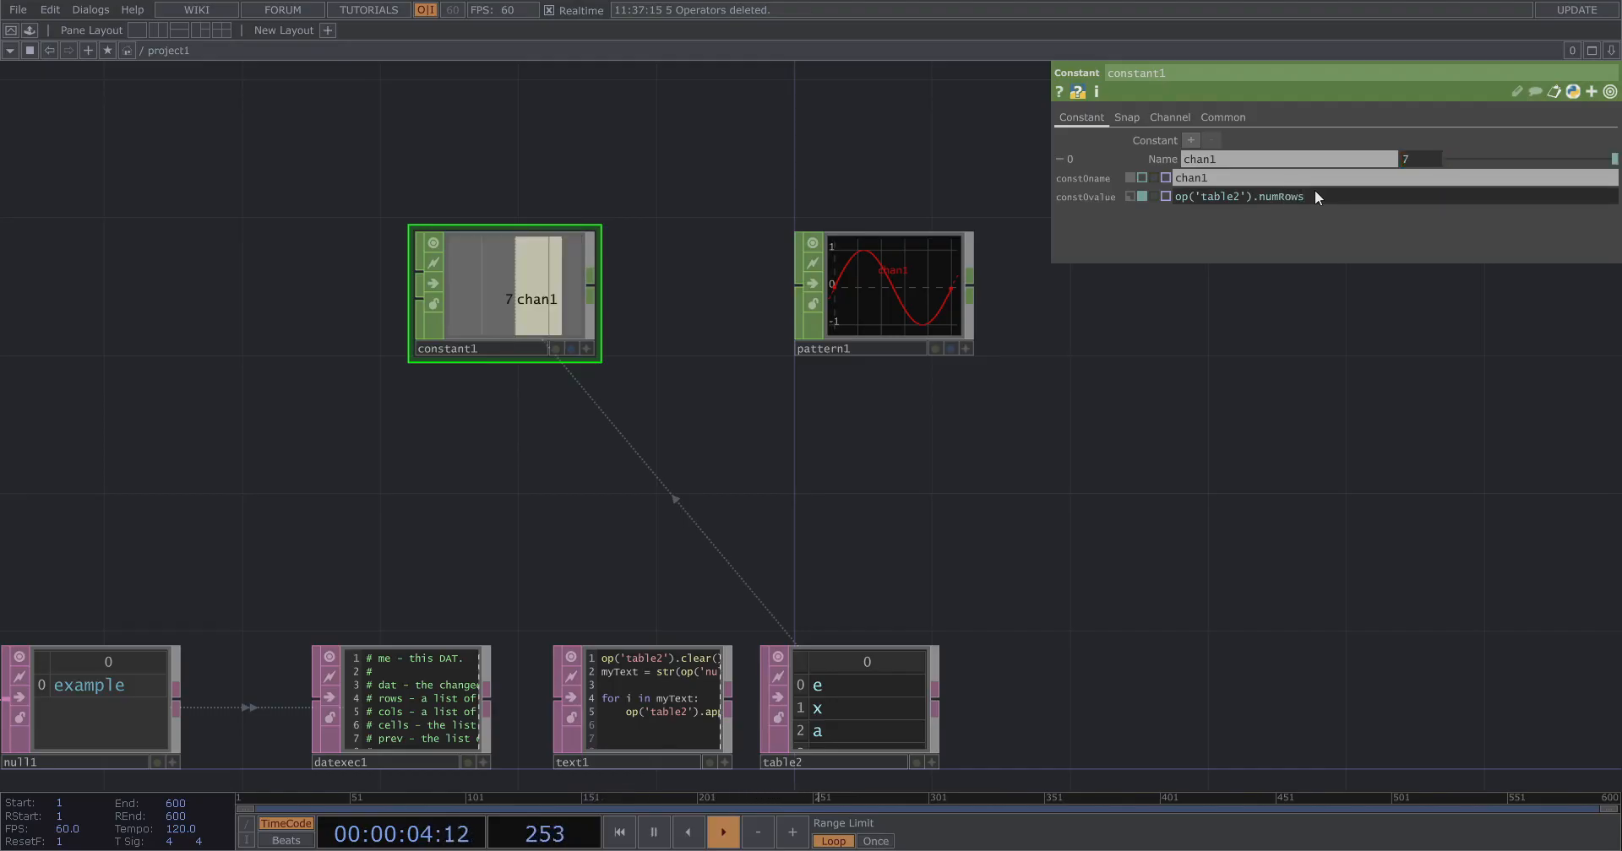
Export the Constant CHOP's chan1 channel to the Pattern CHOP's Length parameter via a floating viewer.
scroll(921, 648, up, 2)
drag(882, 620, 847, 424)
scroll(777, 559, up, 3)
scroll(713, 537, down, 7)
drag(683, 348, 586, 447)
scroll(704, 453, up, 2)
drag(748, 358, 852, 358)
click(788, 289)
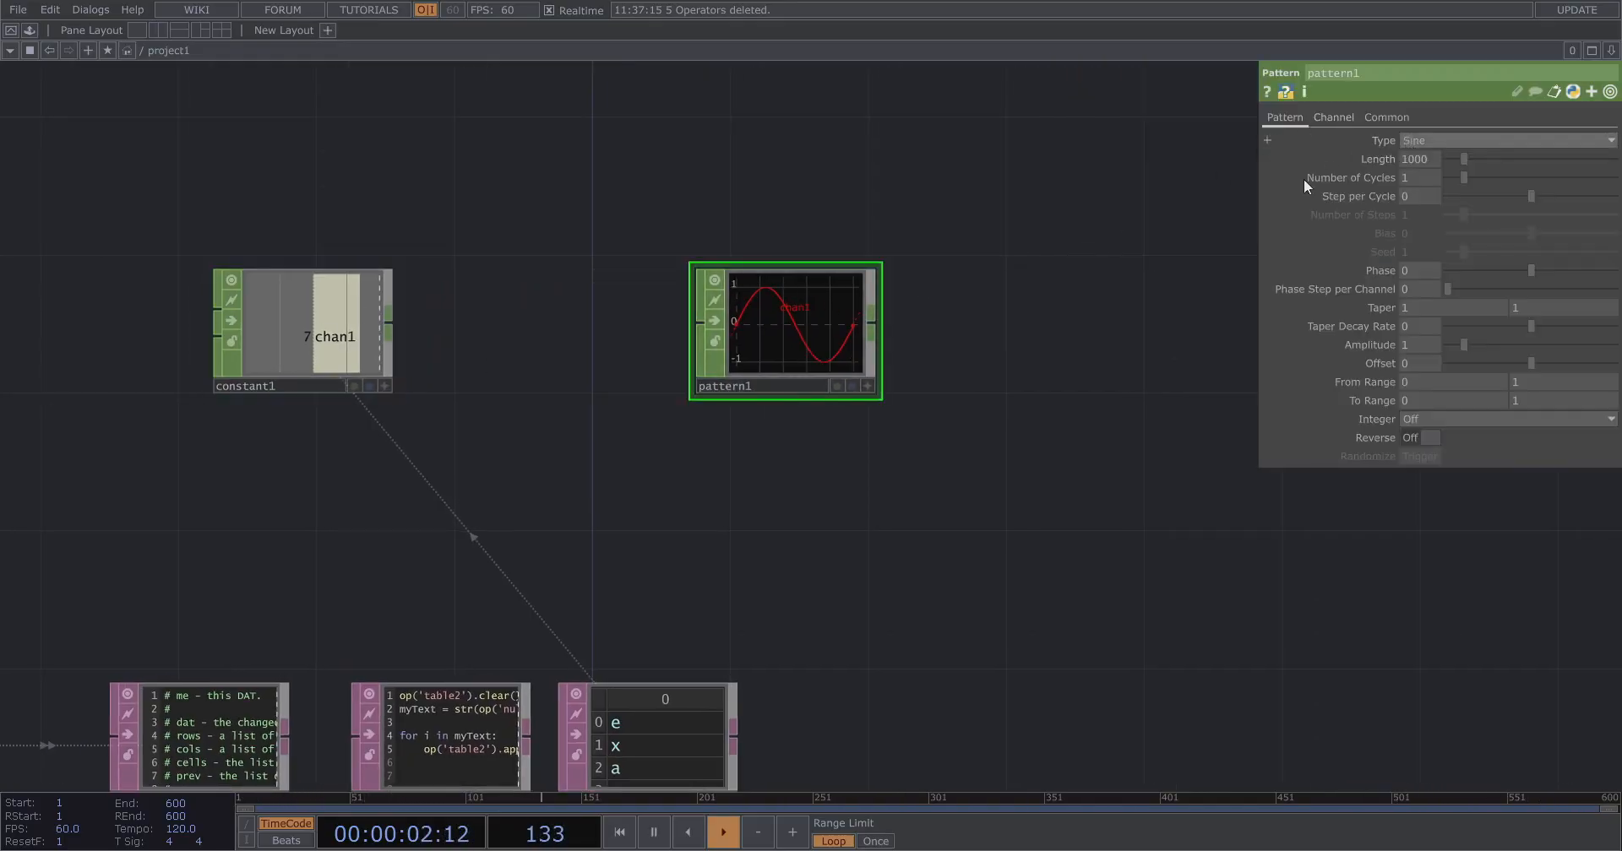
scroll(688, 302, up, 2)
drag(545, 319, 660, 359)
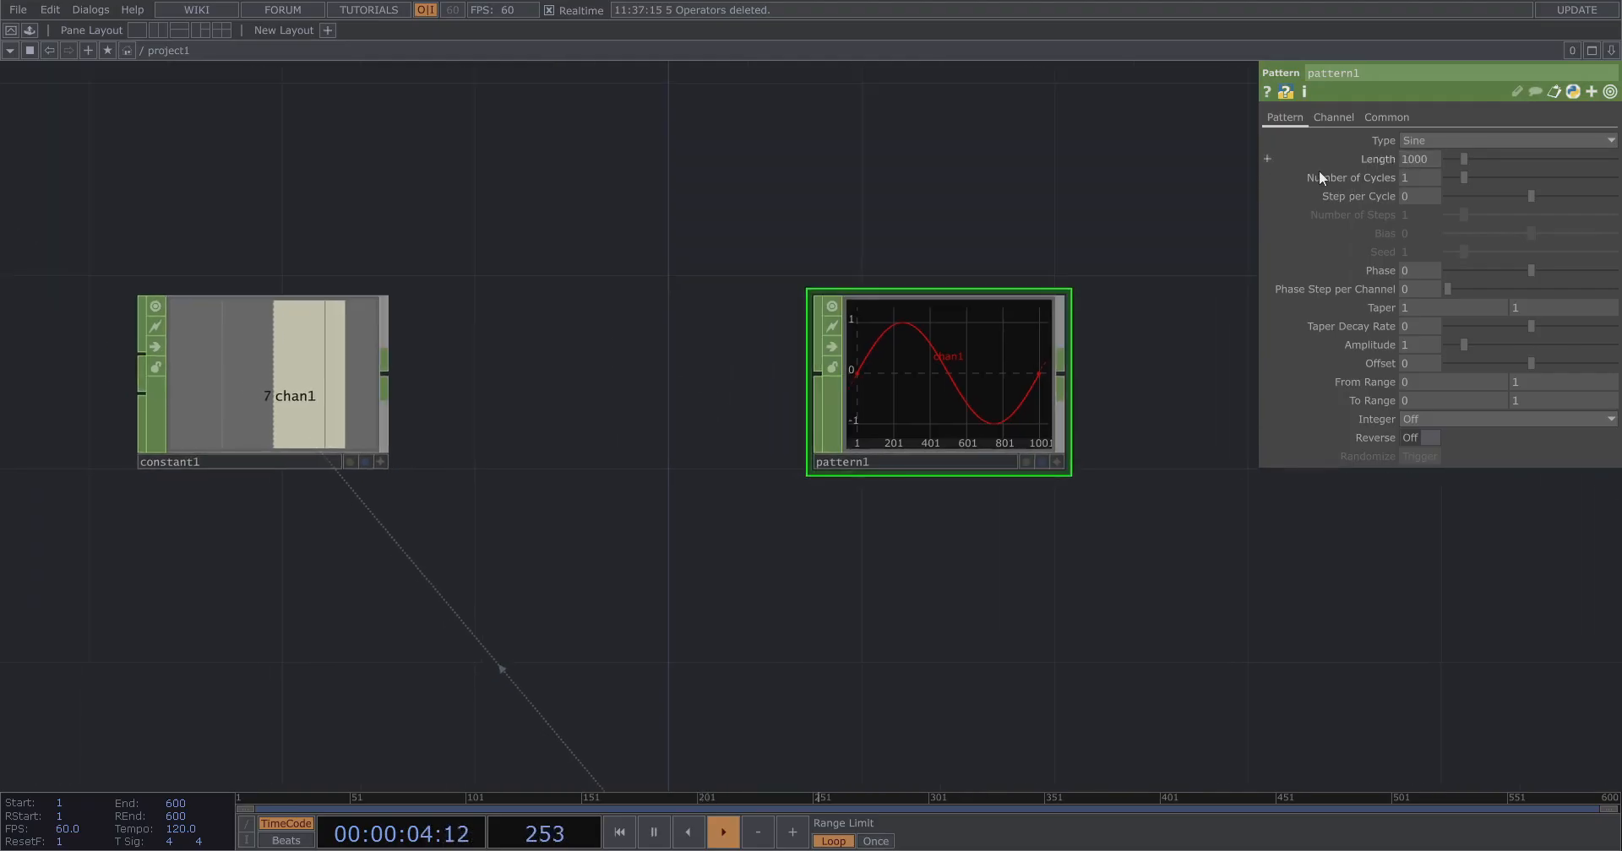
right_click(296, 355)
click(338, 345)
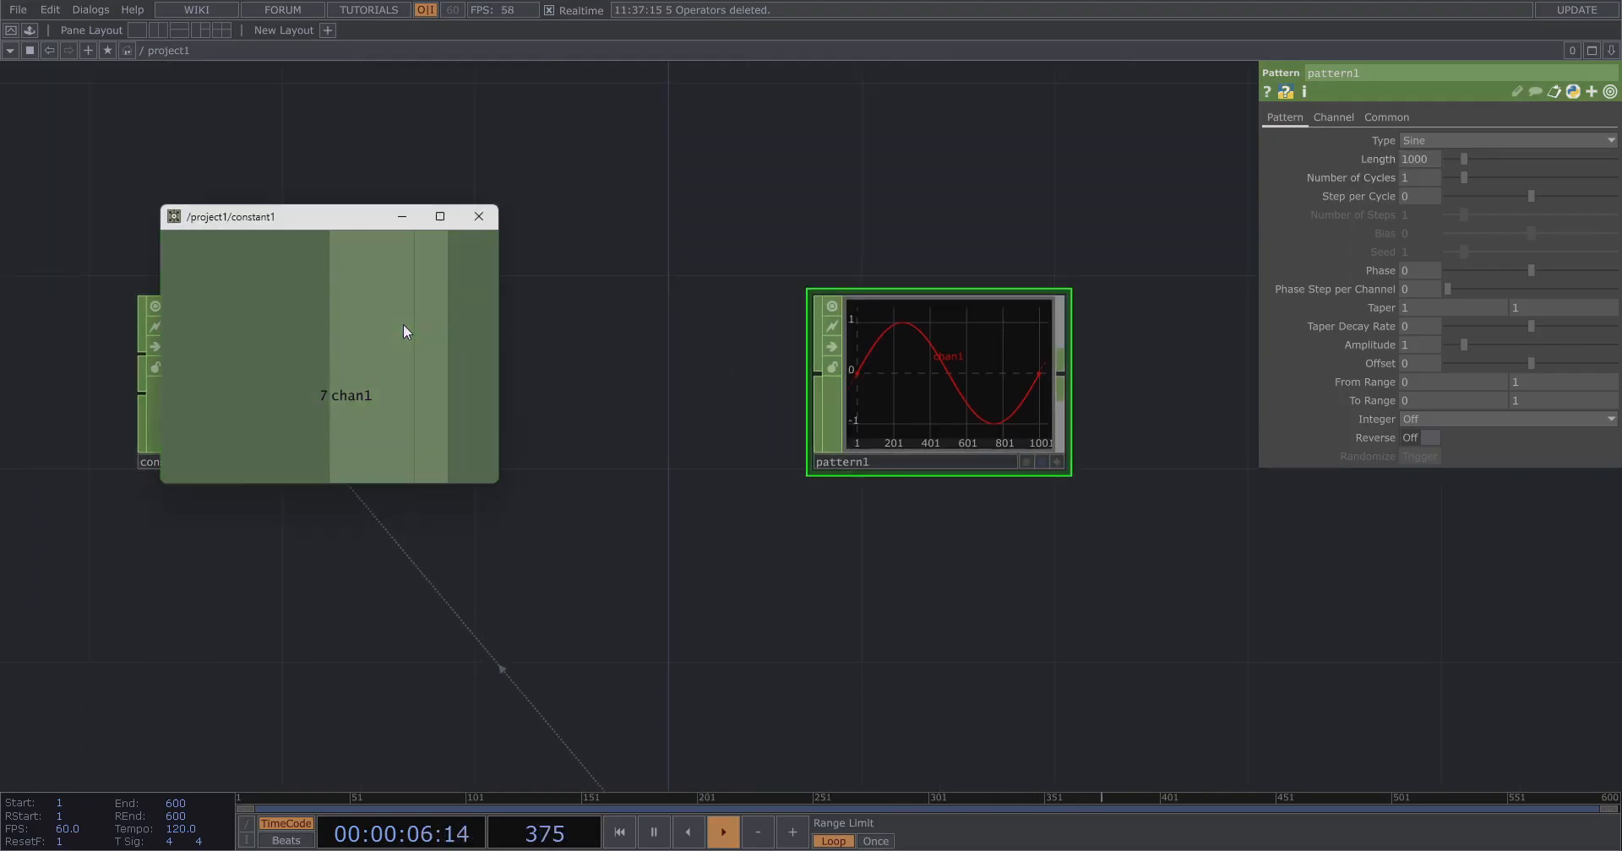
drag(402, 322, 1416, 158)
click(1417, 152)
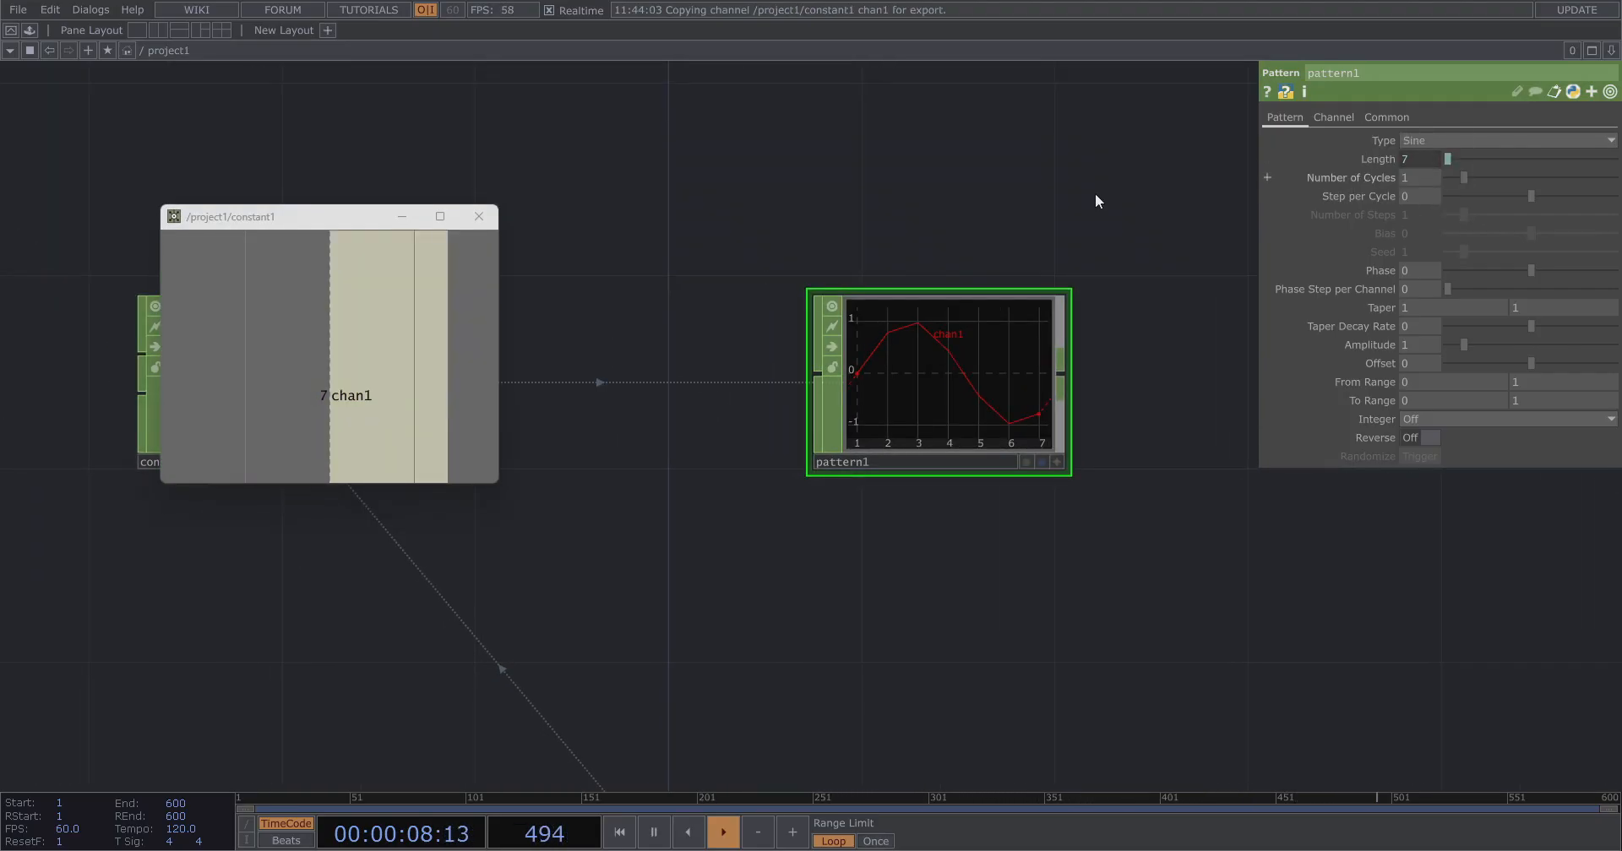
Close the floating viewer, reposition the Constant CHOP, and move and enlarge the Pattern CHOP.
click(479, 224)
drag(264, 381, 506, 382)
scroll(506, 383, down, 3)
drag(917, 375, 827, 399)
scroll(827, 399, up, 1)
drag(671, 398, 671, 261)
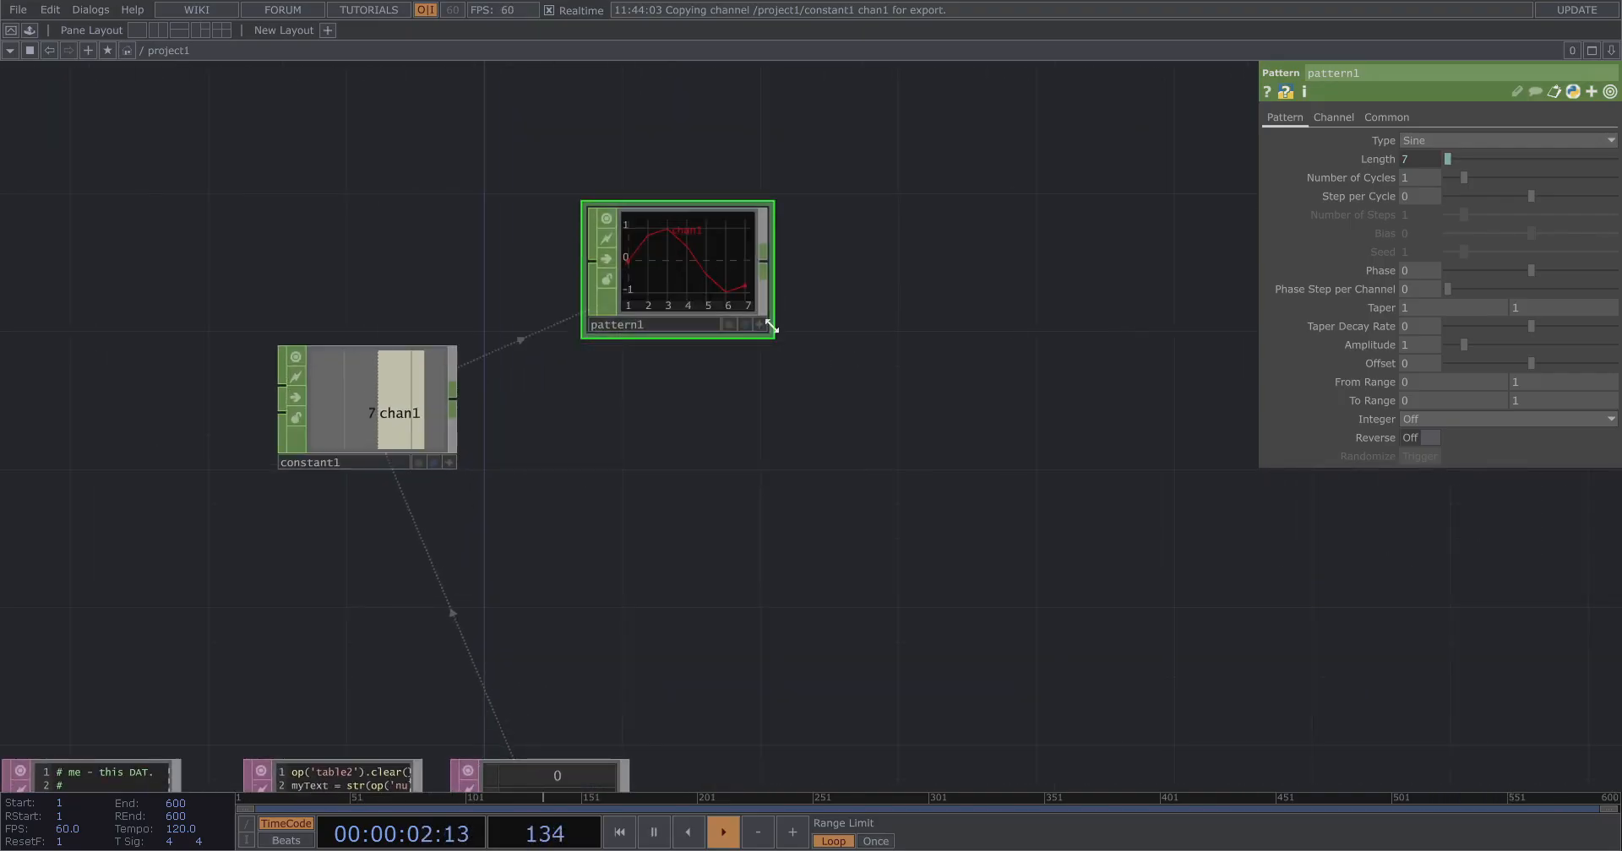
drag(753, 403, 783, 470)
Rename pattern1's channel to ty.
scroll(623, 351, up, 3)
click(1331, 118)
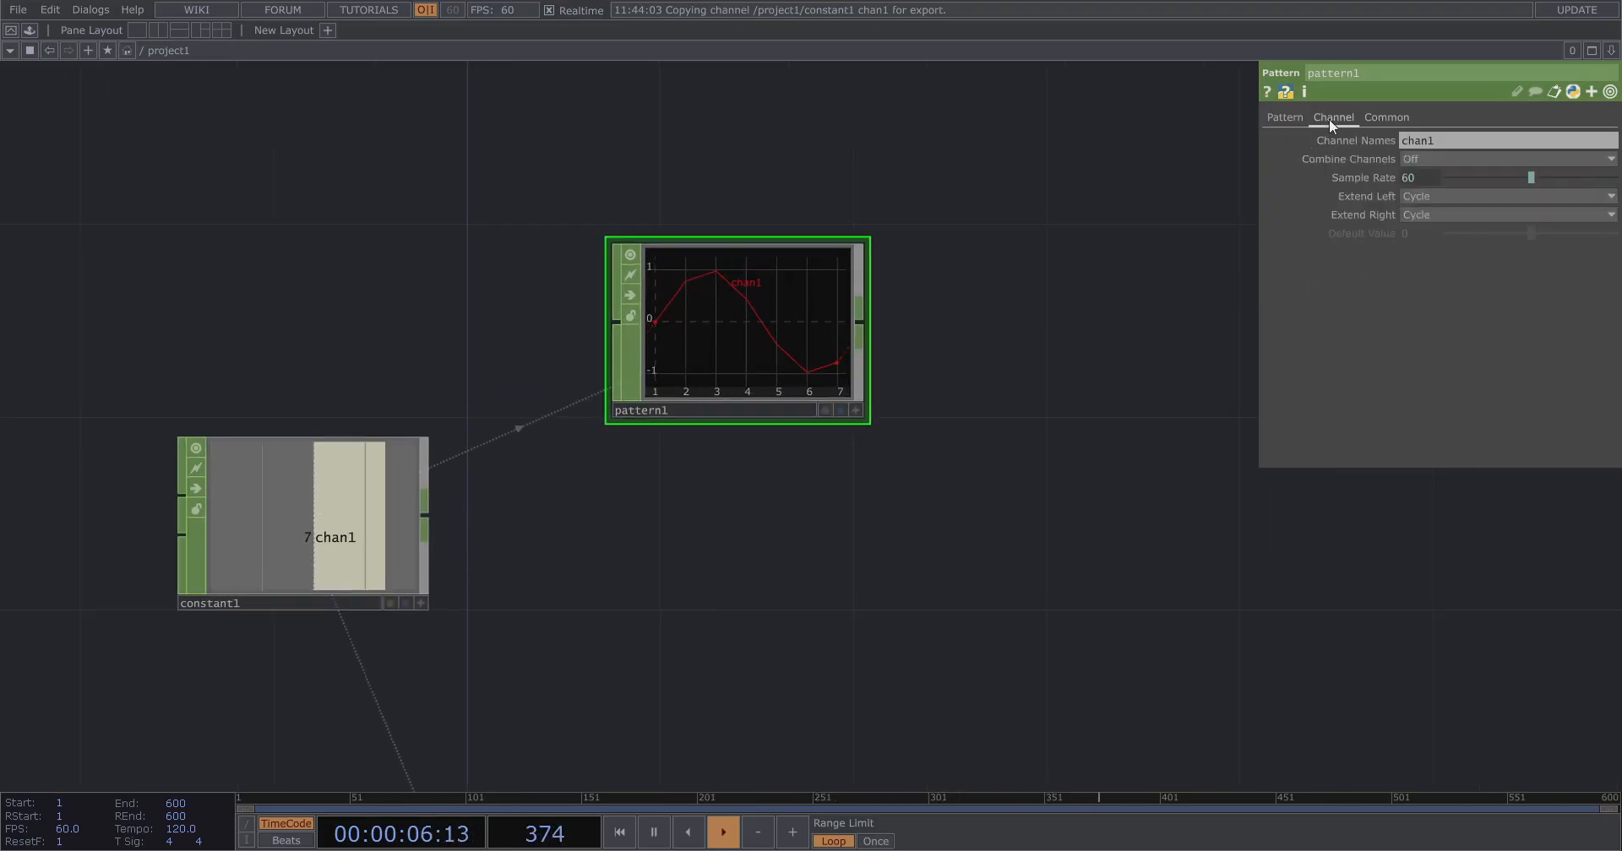
click(1368, 117)
click(1319, 117)
click(1424, 144)
text(ty)
Duplicate pattern1 as pattern2 and rename the copy's channel to tx.
click(797, 311)
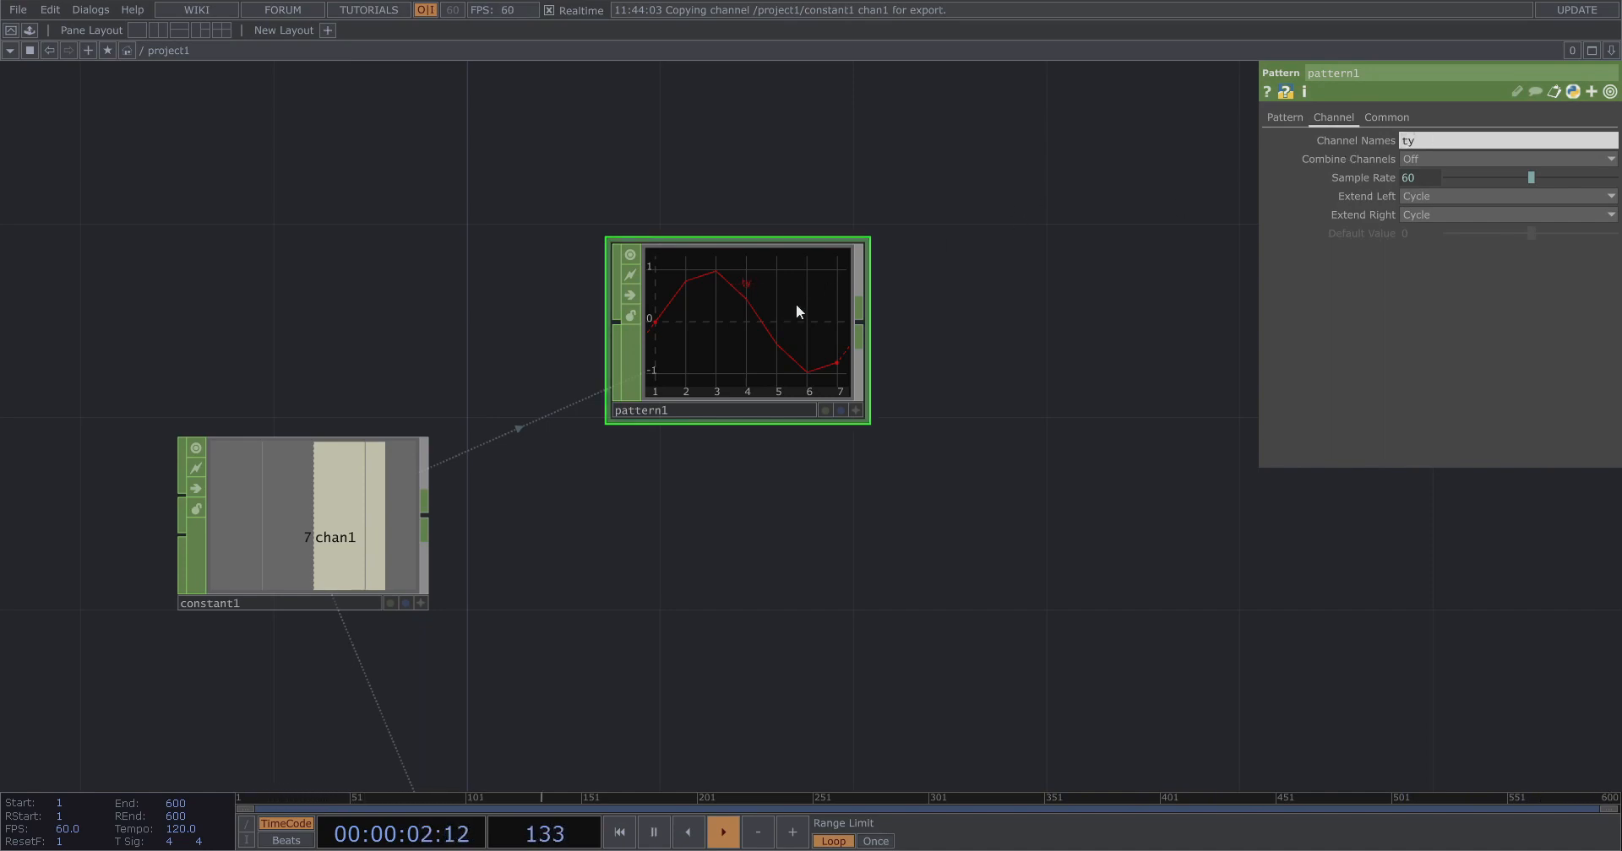
key(ctrl+c)
key(ctrl+v)
click(1462, 140)
key(BackSpace)
click(832, 541)
Set pattern2's pattern Type to Ramp.
click(819, 309)
click(1287, 118)
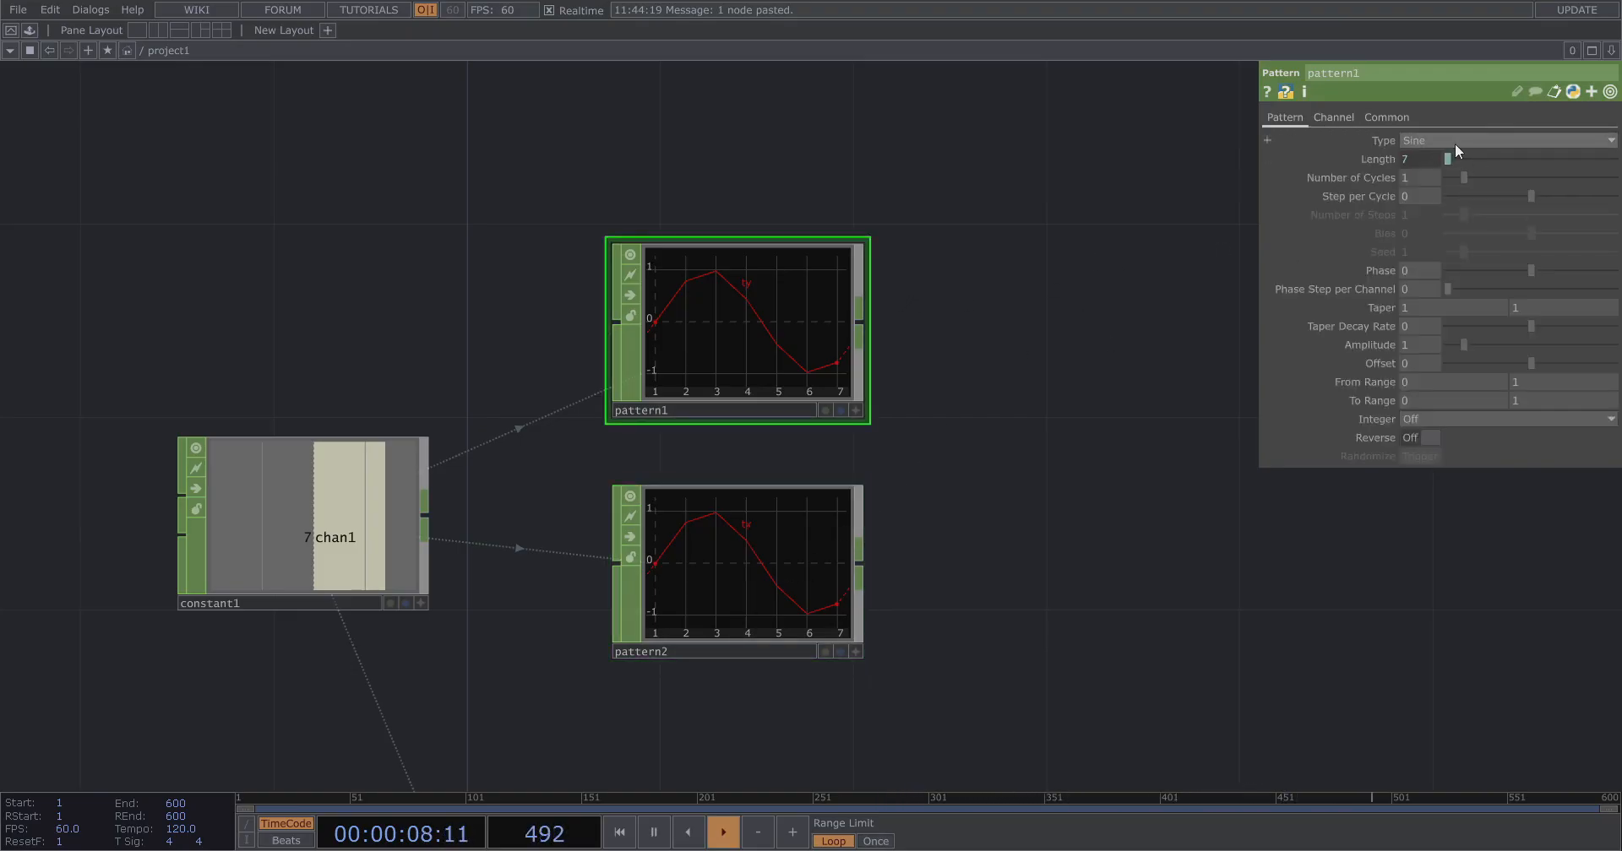
click(787, 642)
click(1301, 117)
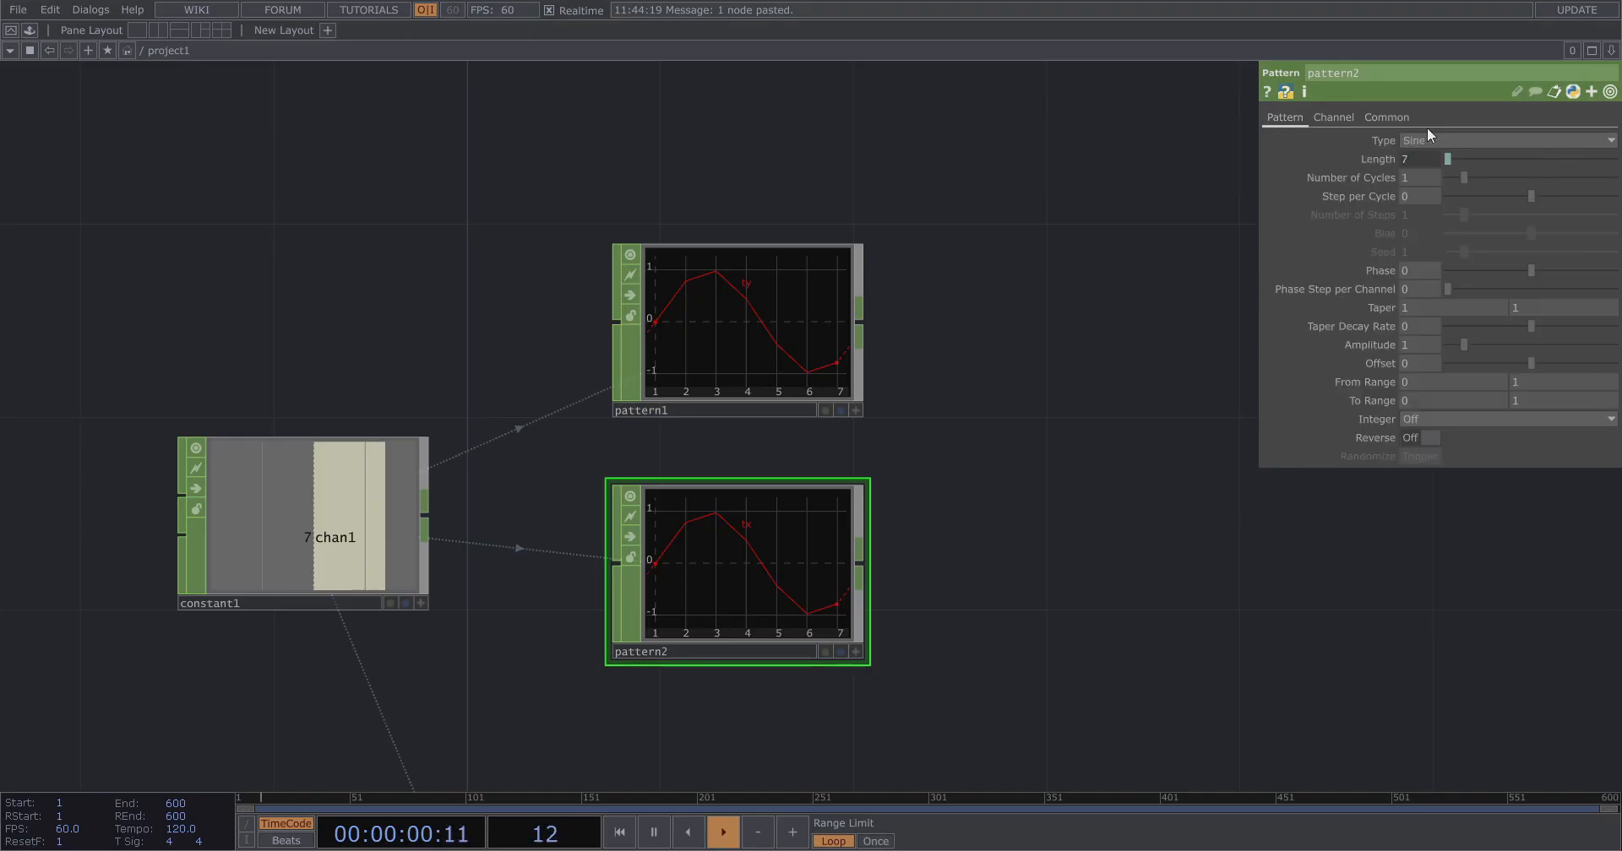
click(1447, 137)
click(1448, 226)
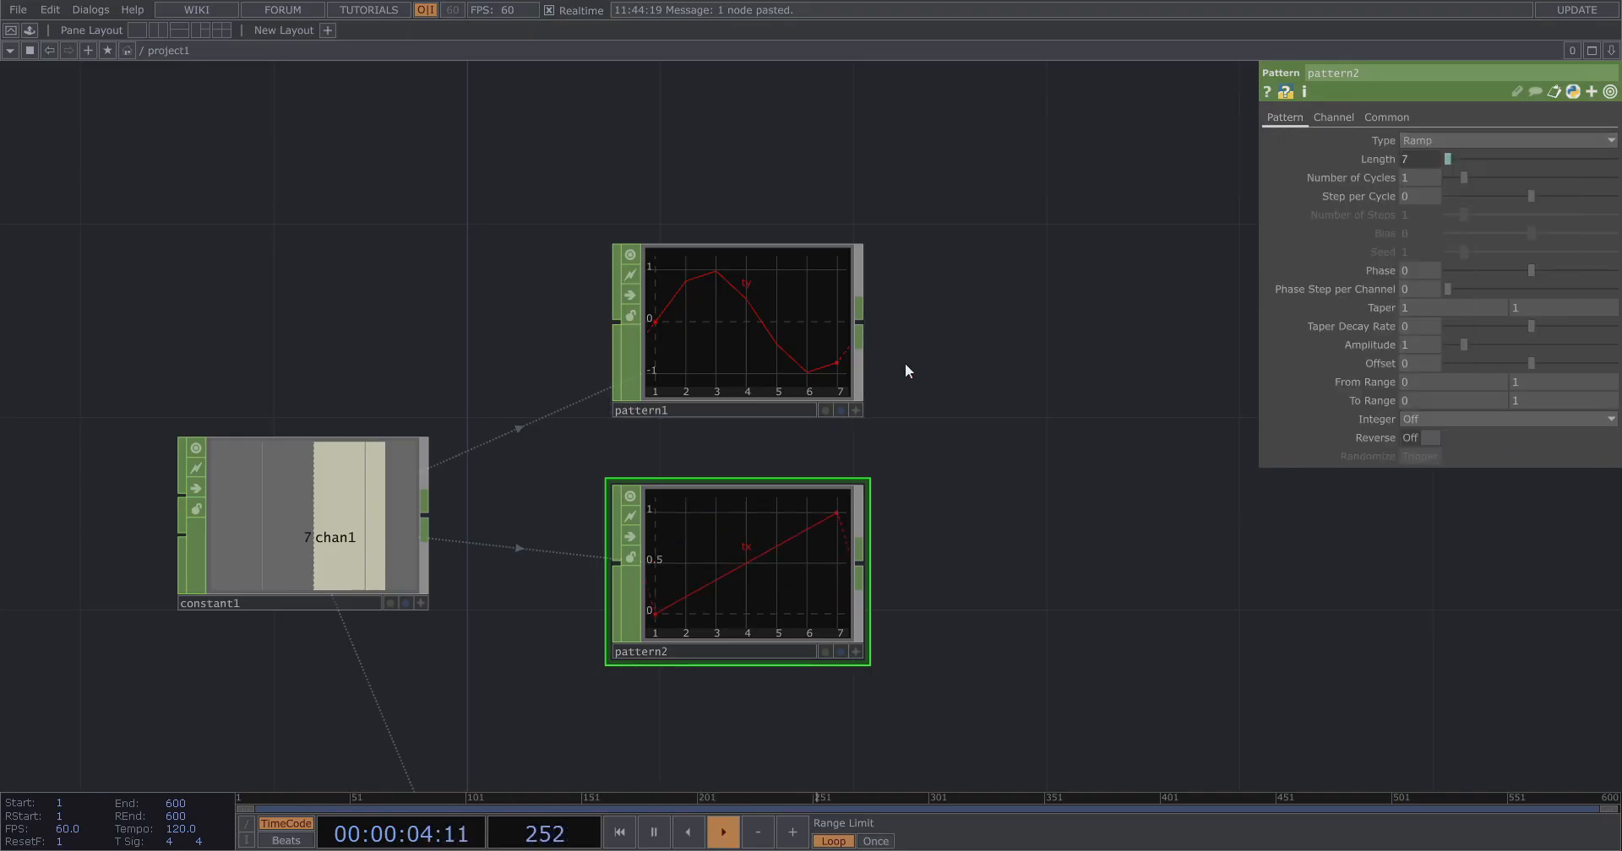
Add a Merge CHOP and connect both Pattern CHOPs into it.
scroll(905, 364, down, 3)
drag(993, 453, 884, 471)
key(Tab)
click(956, 478)
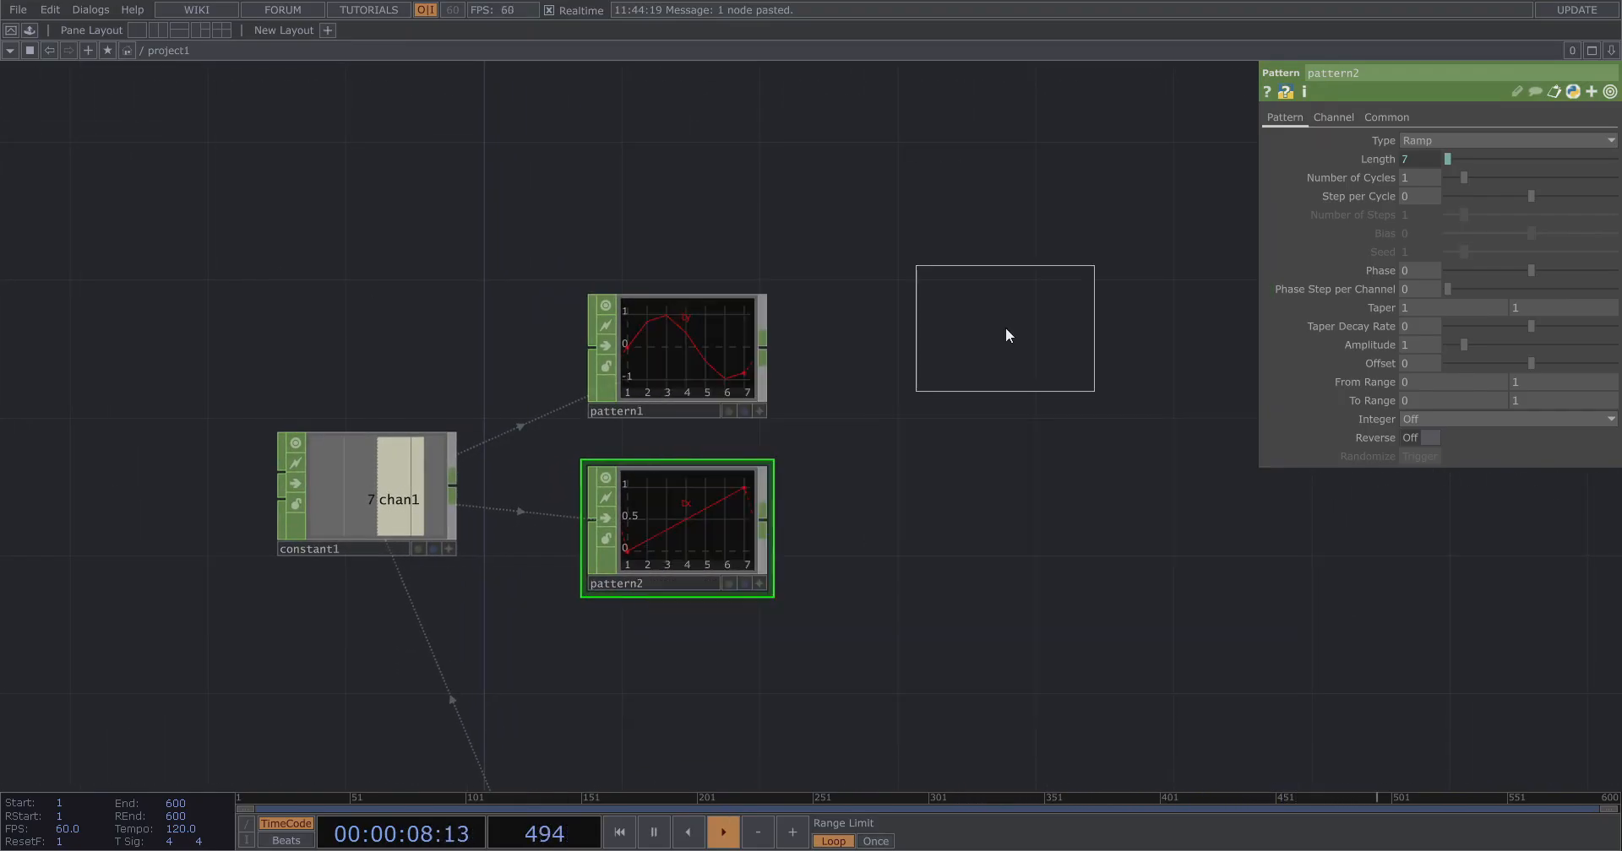
click(988, 422)
right_drag(829, 535, 690, 324)
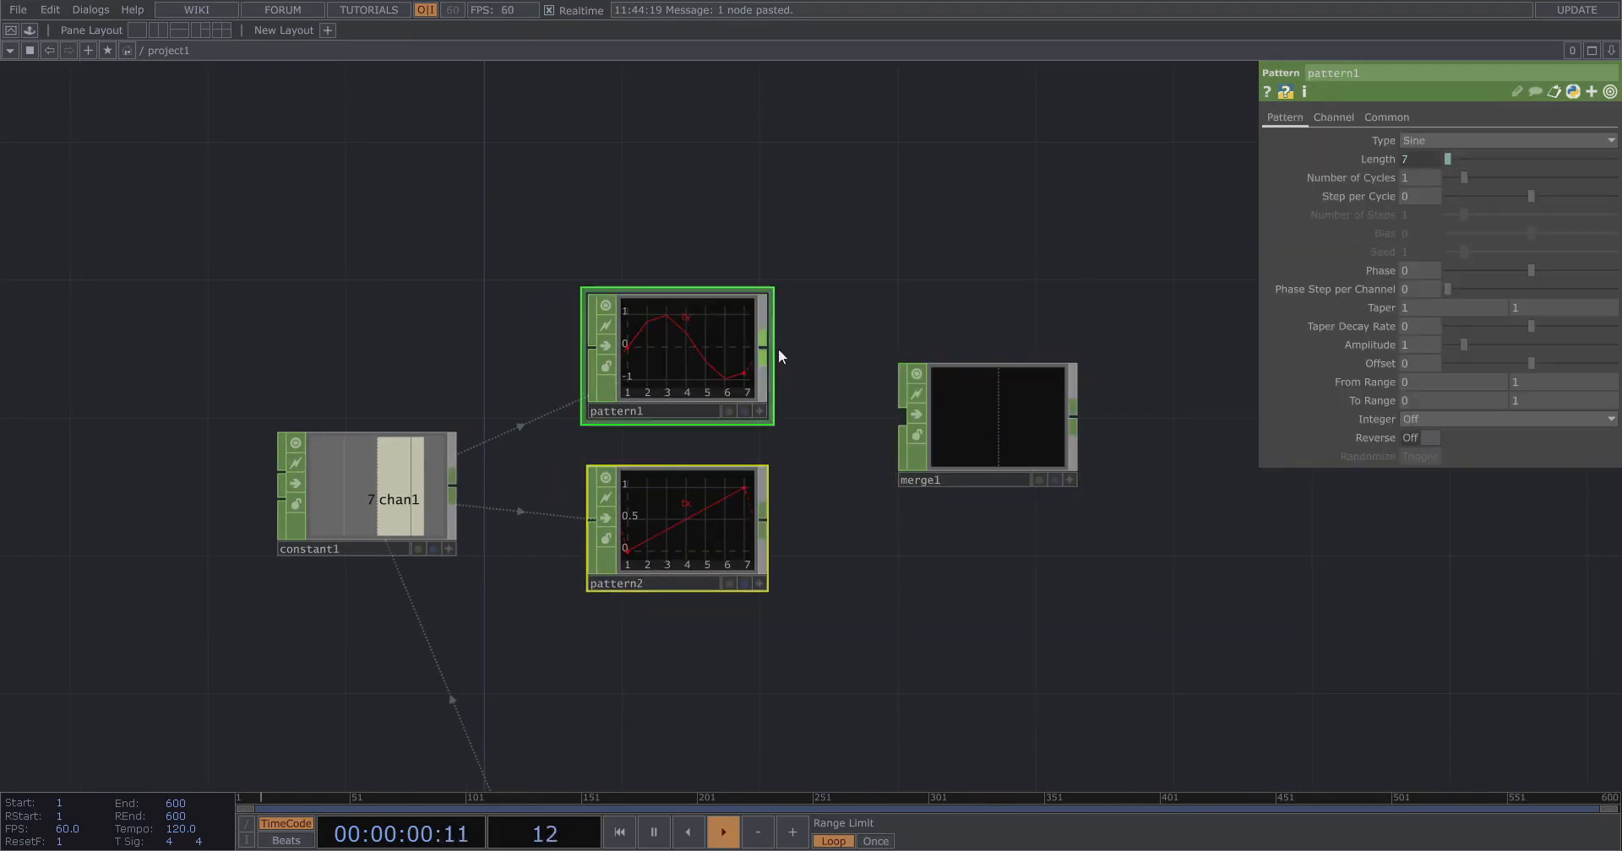
drag(766, 348, 900, 427)
drag(1175, 428, 953, 409)
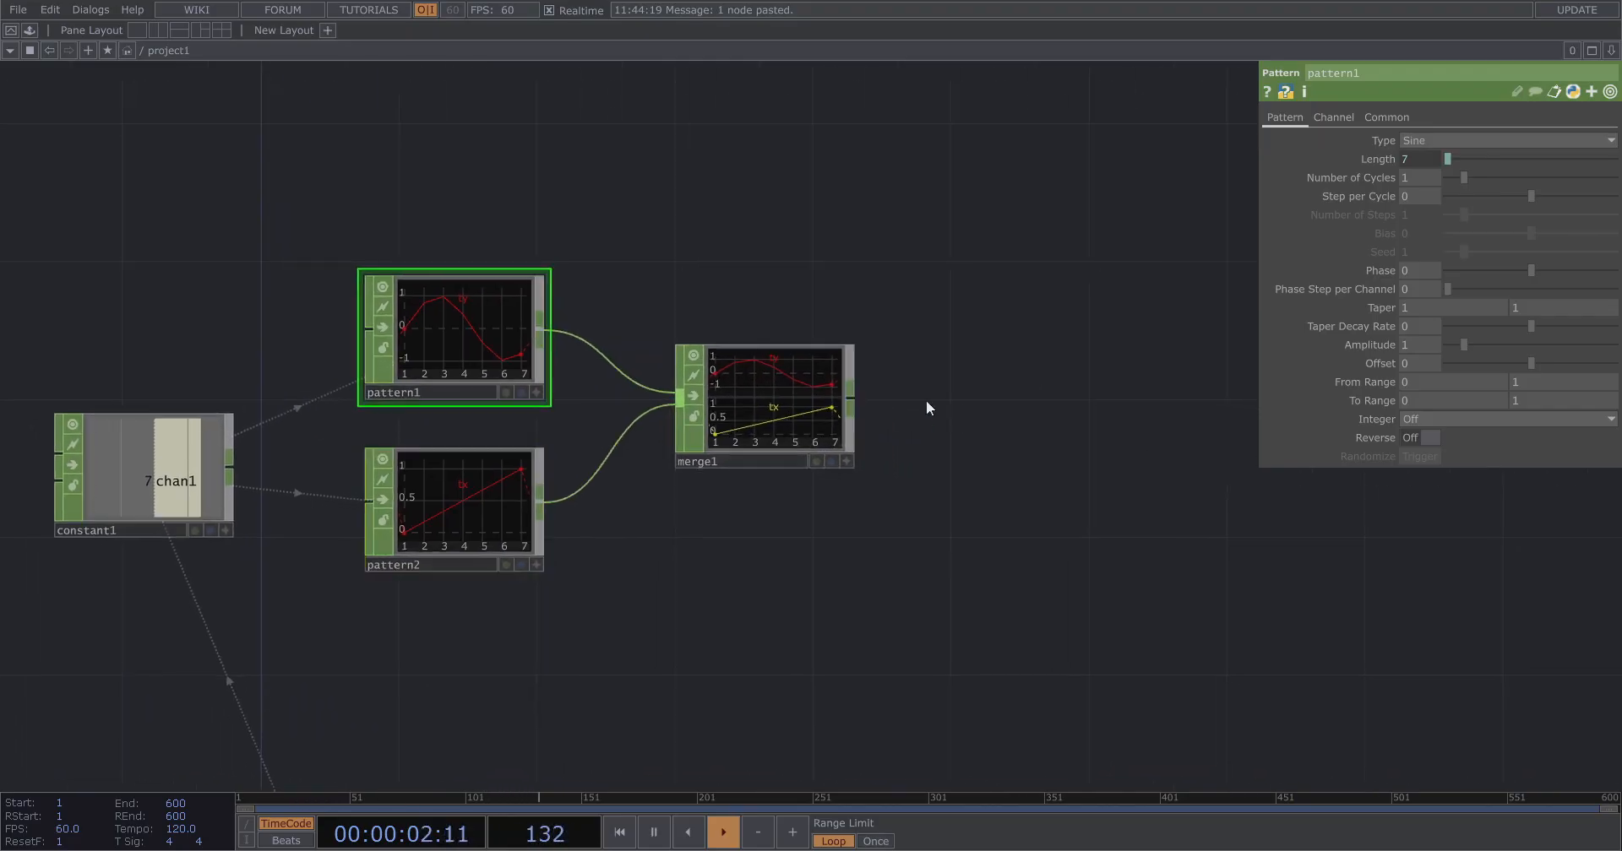
Append a CHOP to SOP operator to merge1's output.
right_click(857, 387)
click(691, 168)
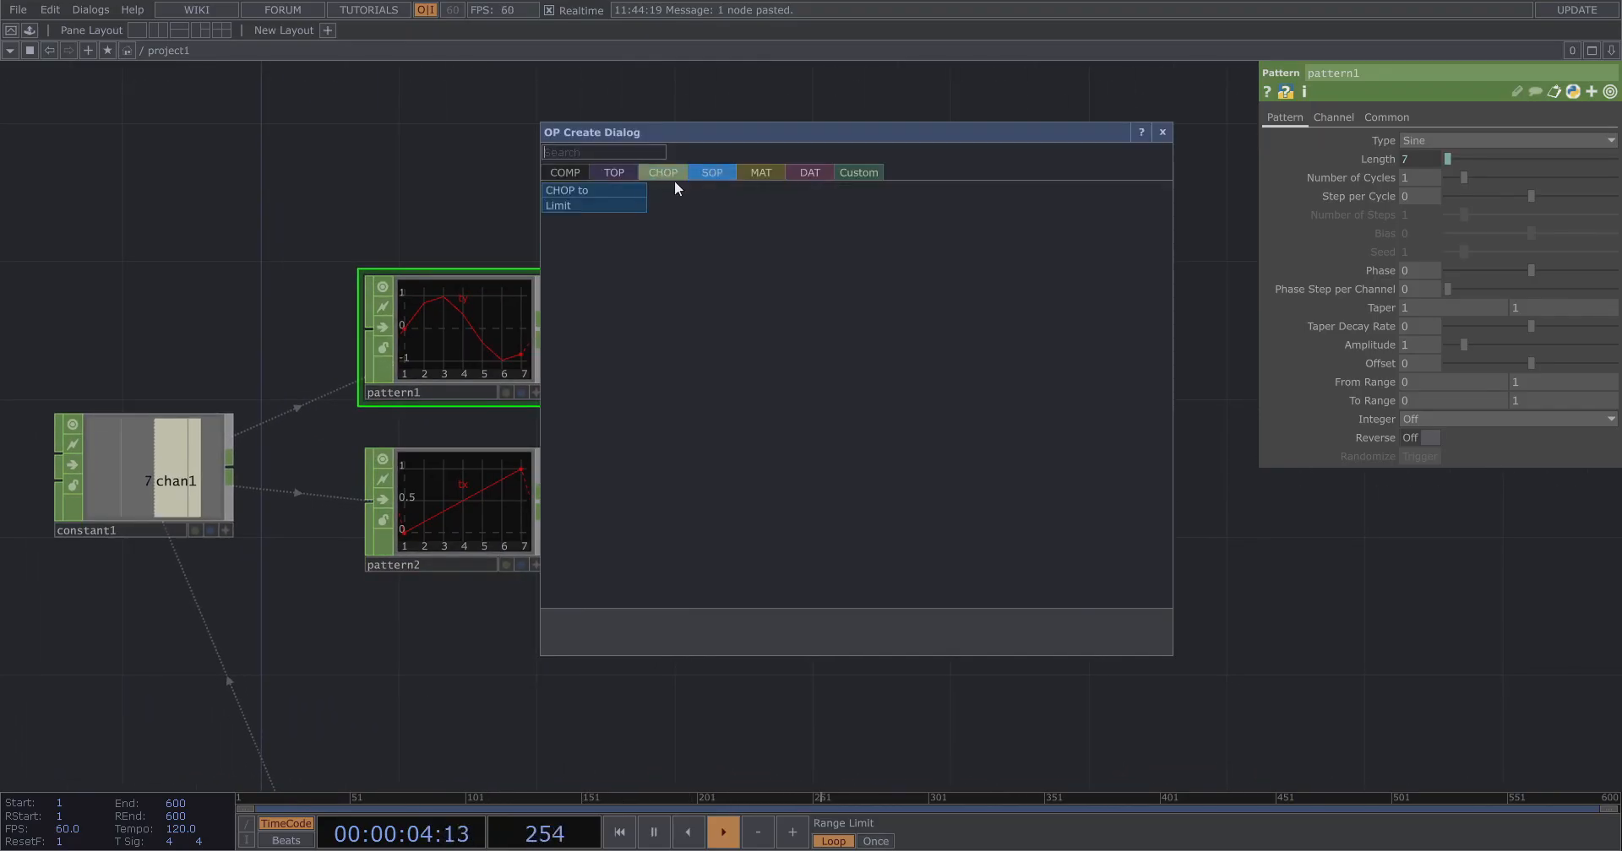
click(634, 184)
click(1026, 404)
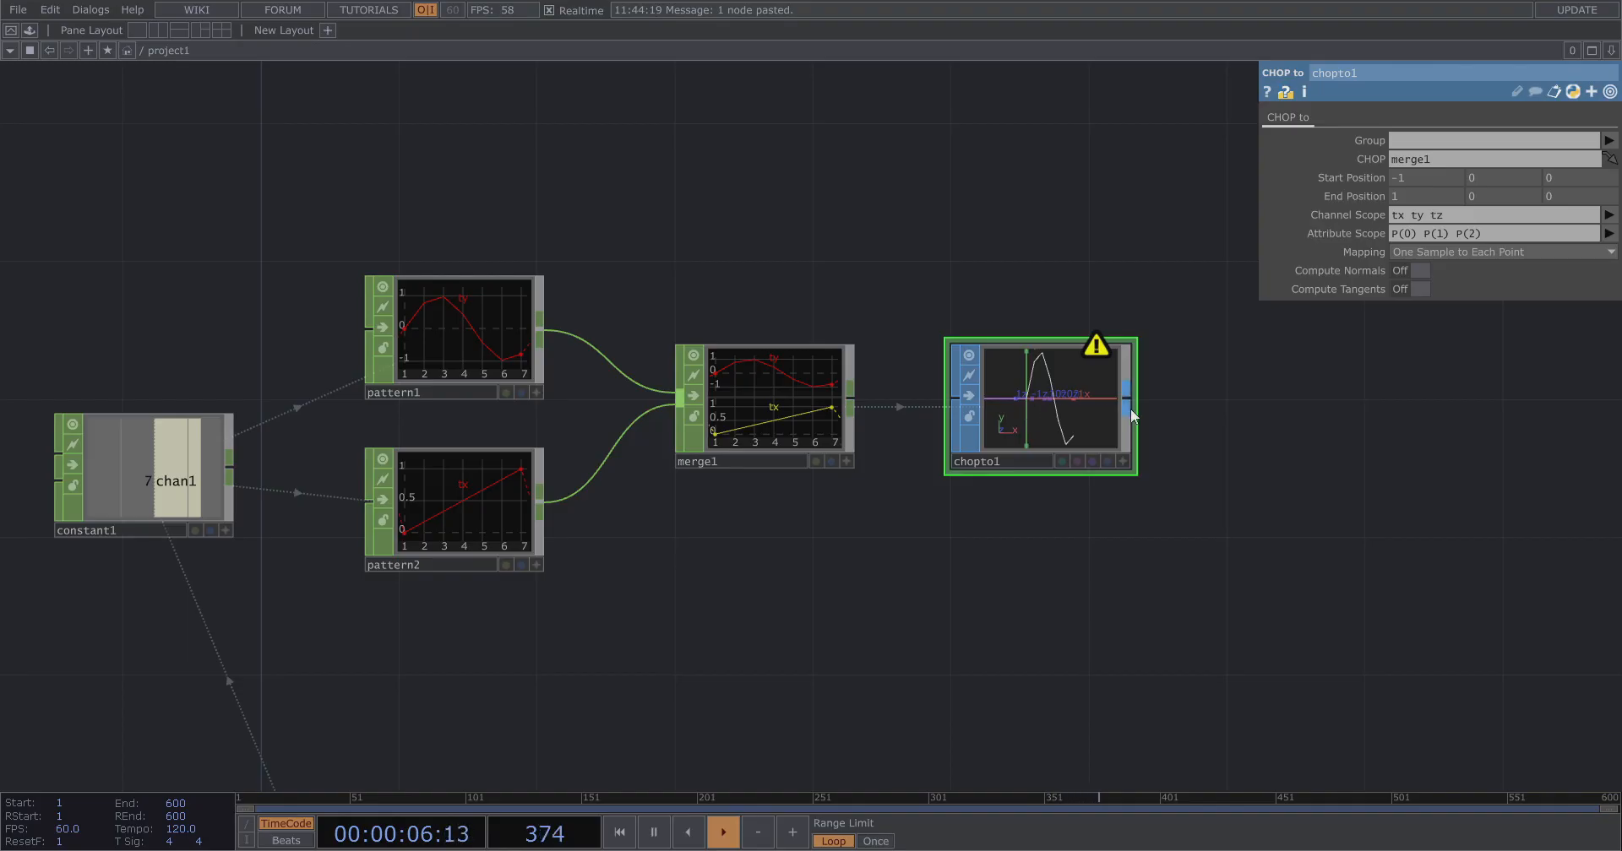
Add an LFO CHOP above the network.
scroll(1130, 407, up, 3)
scroll(1223, 459, down, 6)
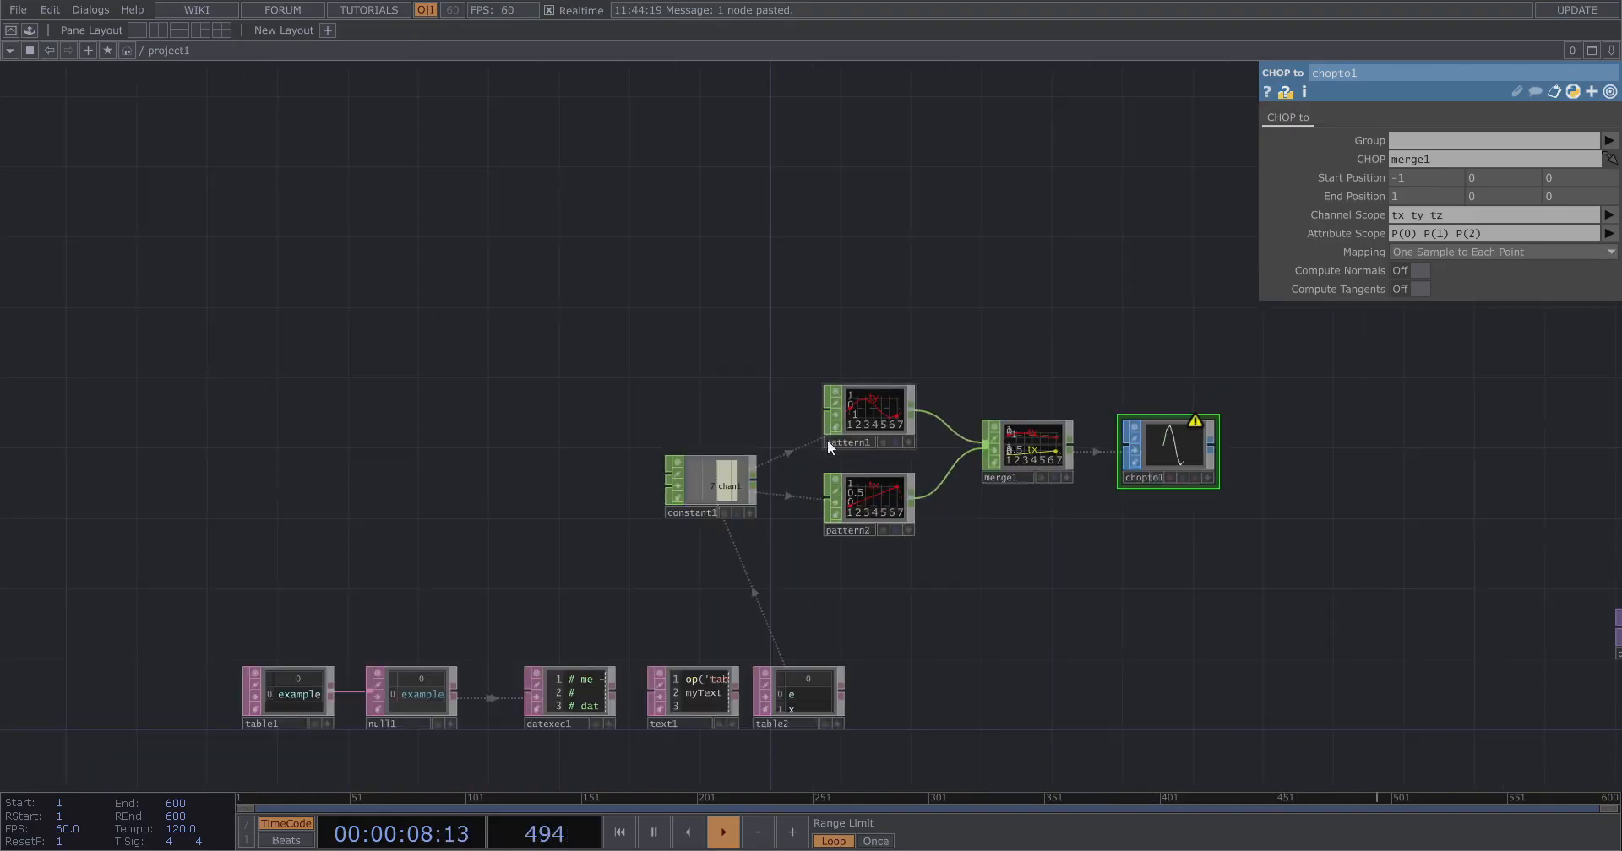
scroll(828, 439, up, 3)
key(Tab)
text(lfo)
click(519, 110)
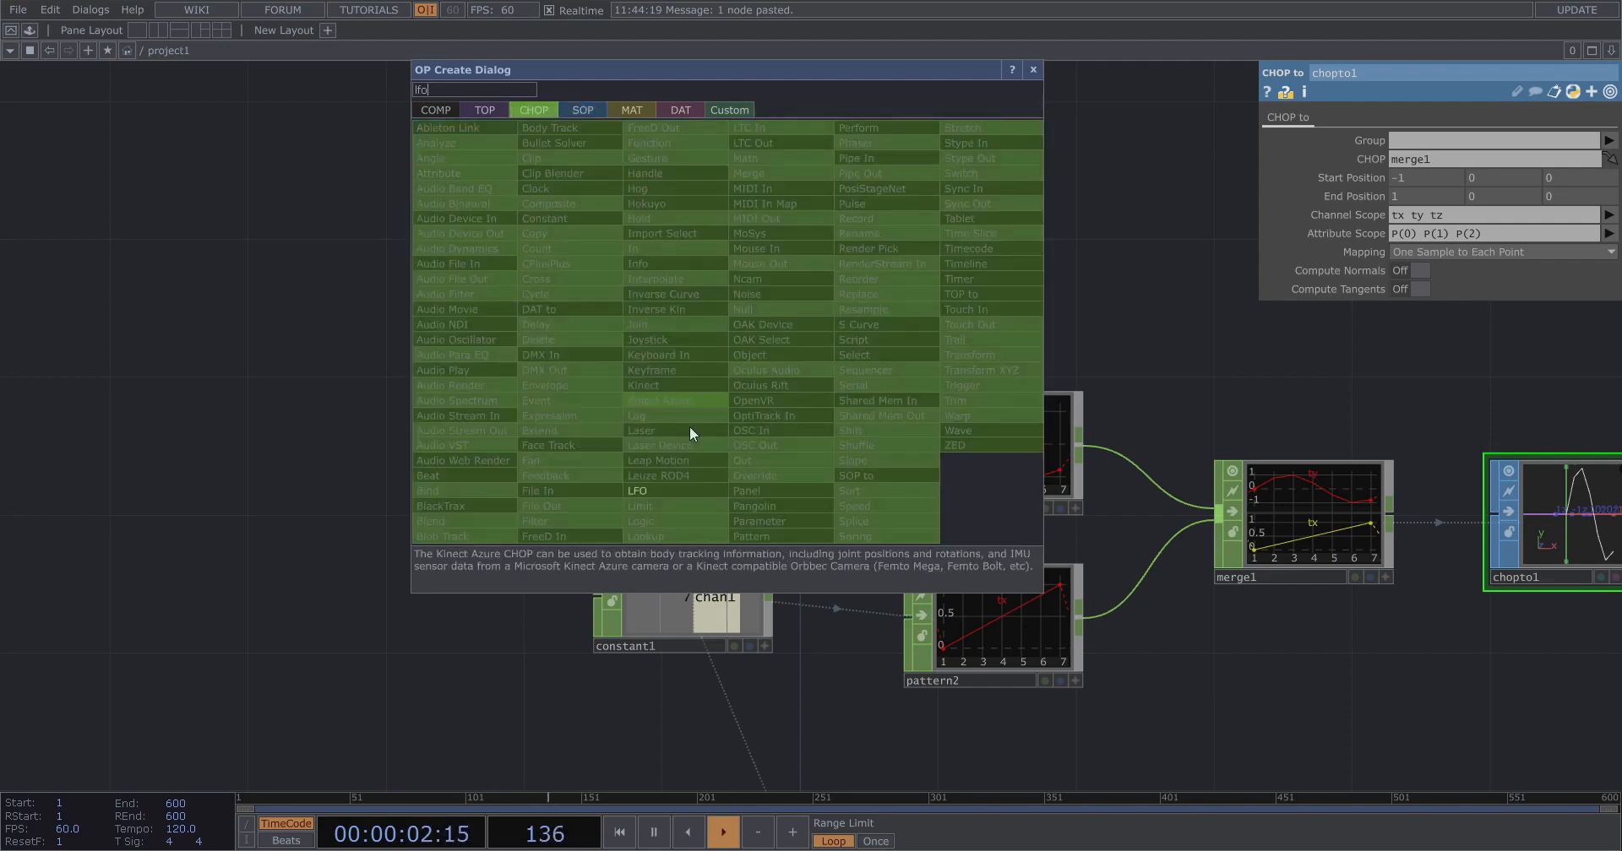
click(671, 489)
click(419, 288)
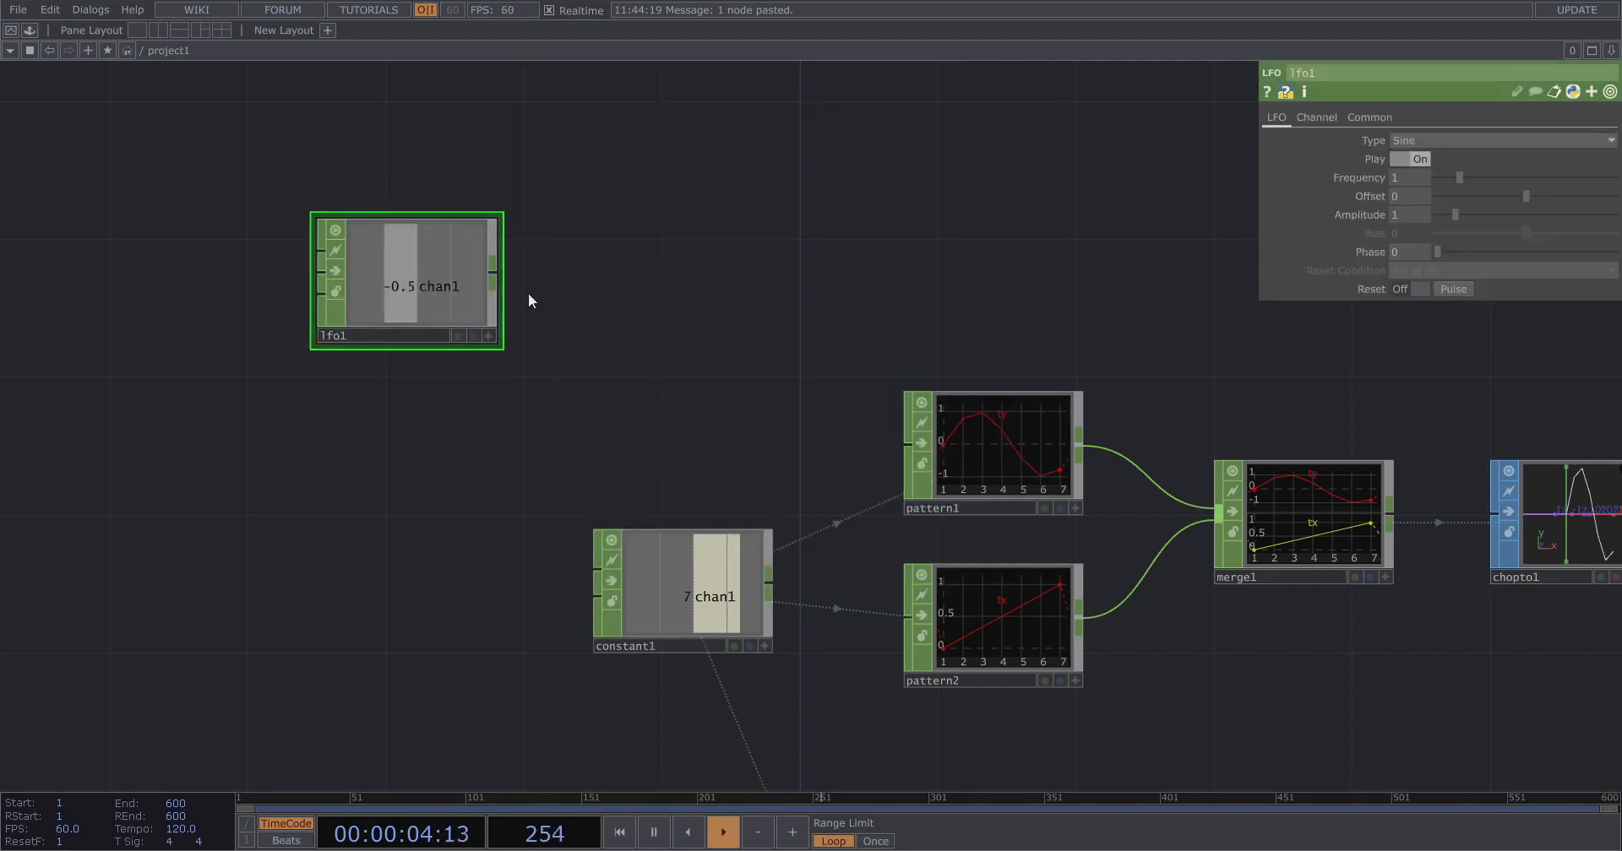
Append a Null CHOP to lfo1's output.
right_click(498, 282)
text(nu)
click(528, 266)
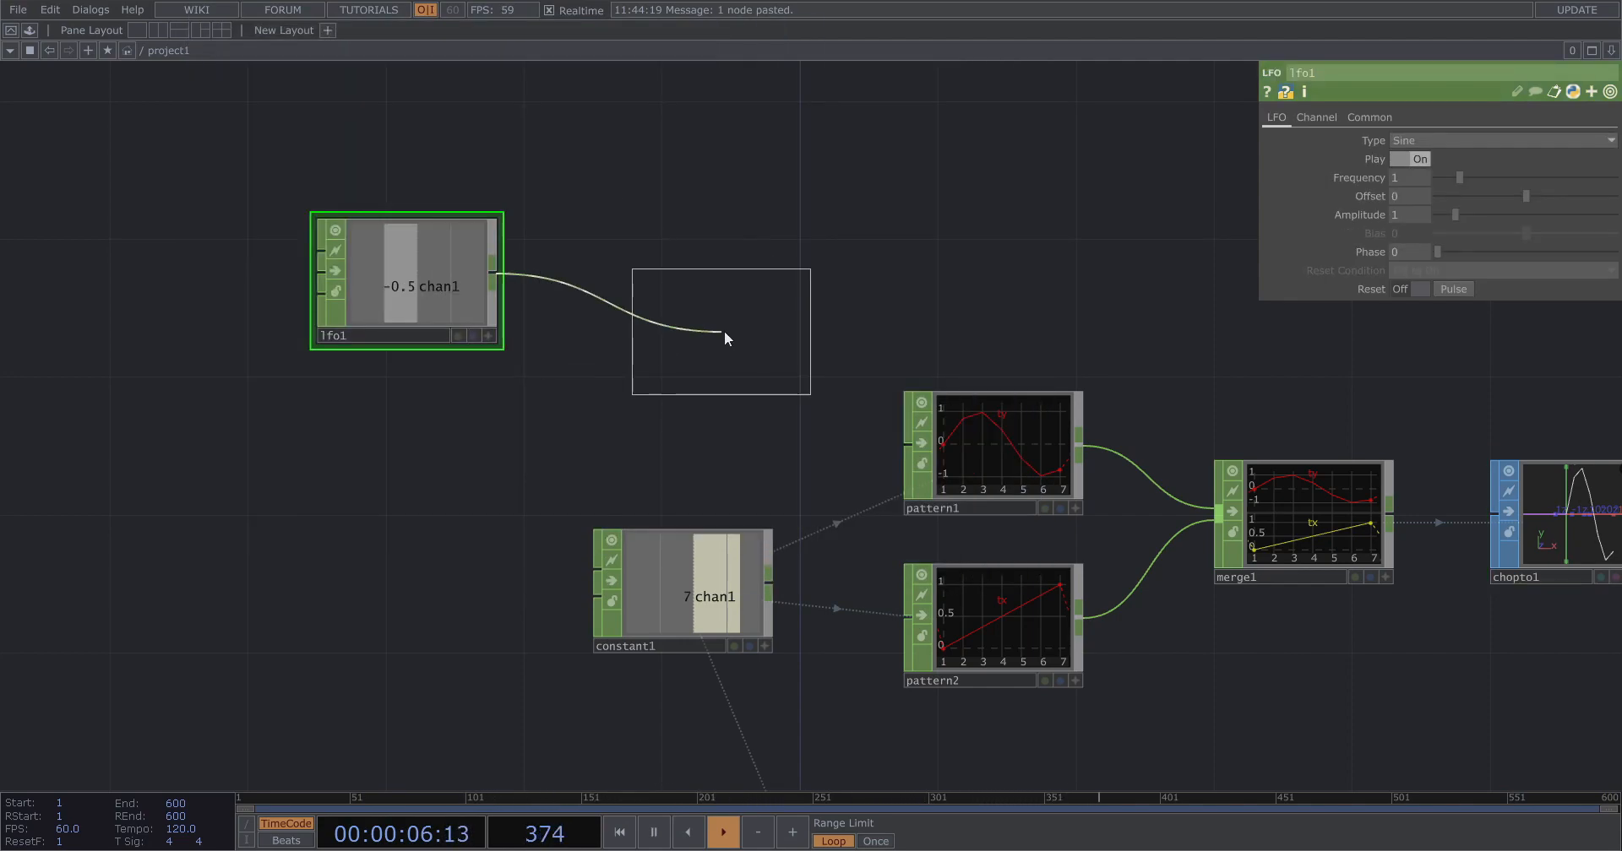
click(690, 278)
drag(669, 421, 518, 408)
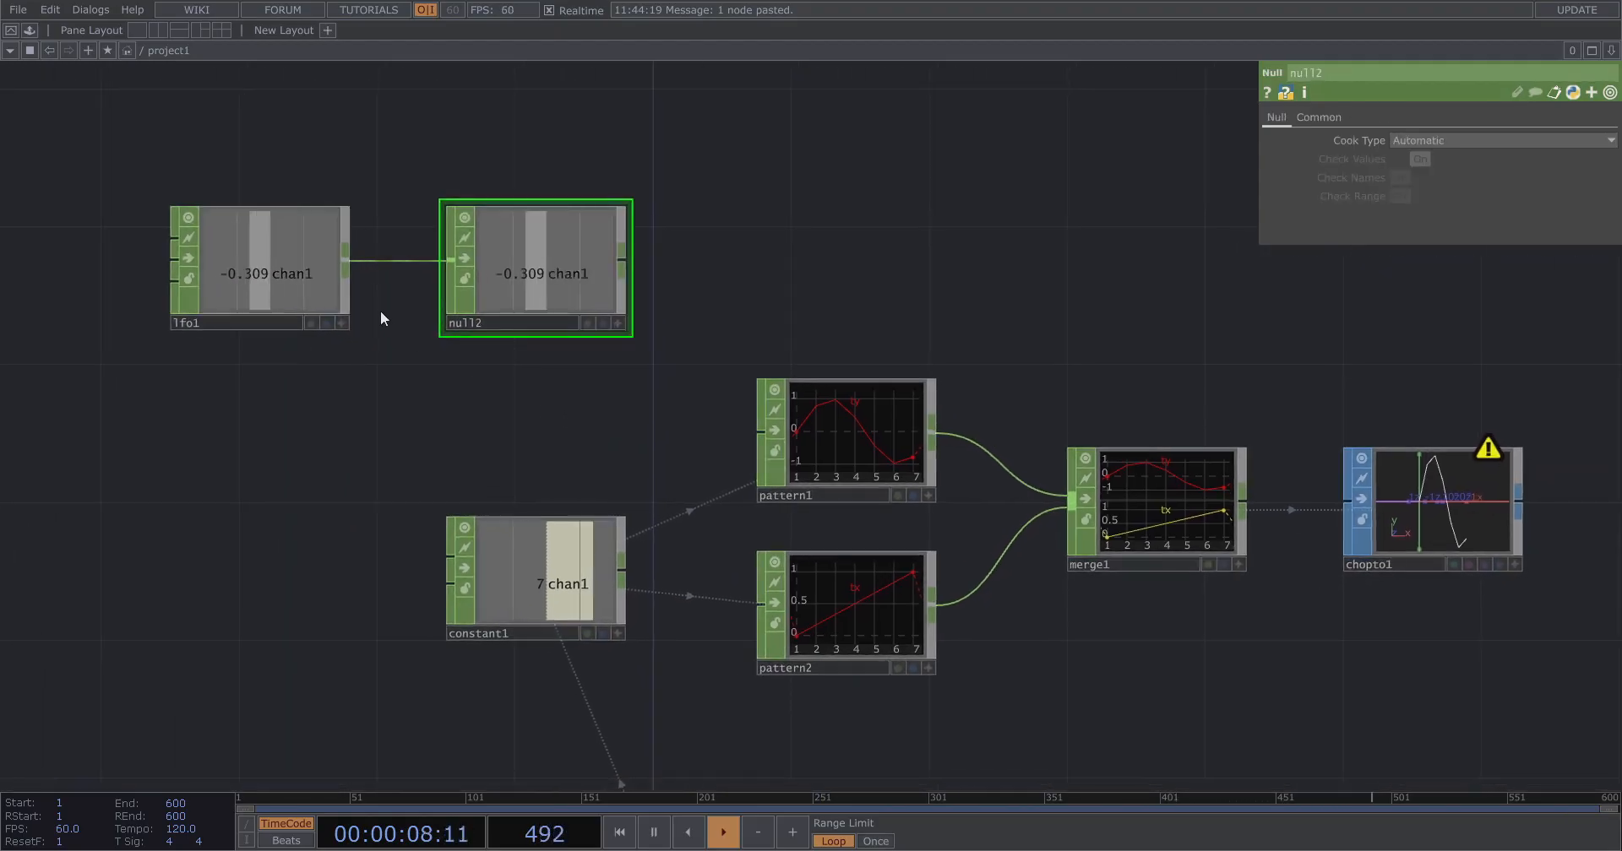
Set lfo1's Type to Ramp.
click(311, 271)
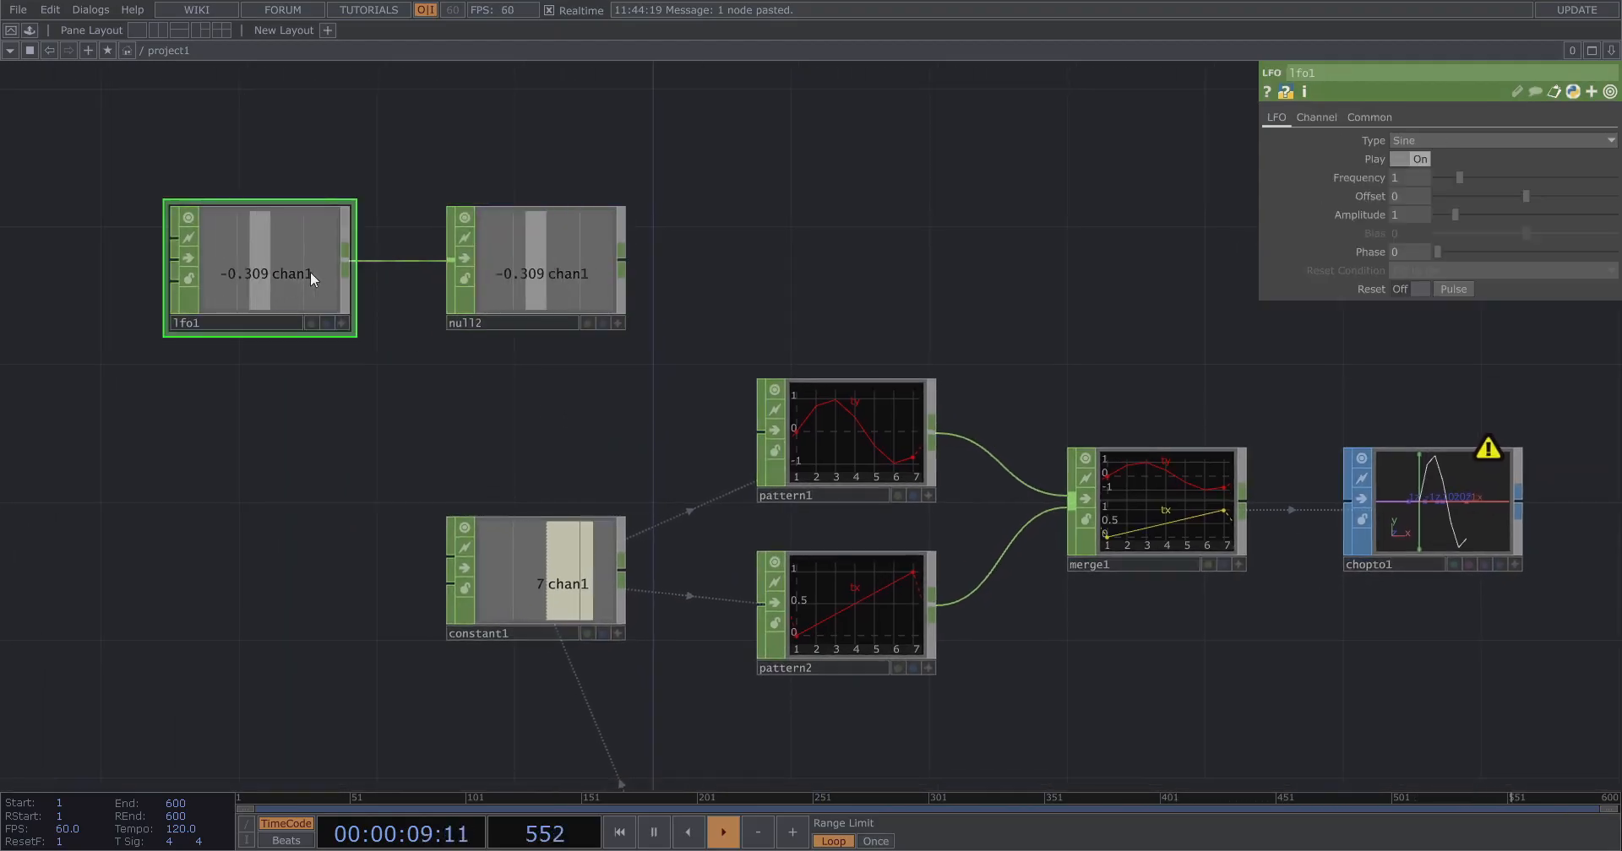
click(1423, 141)
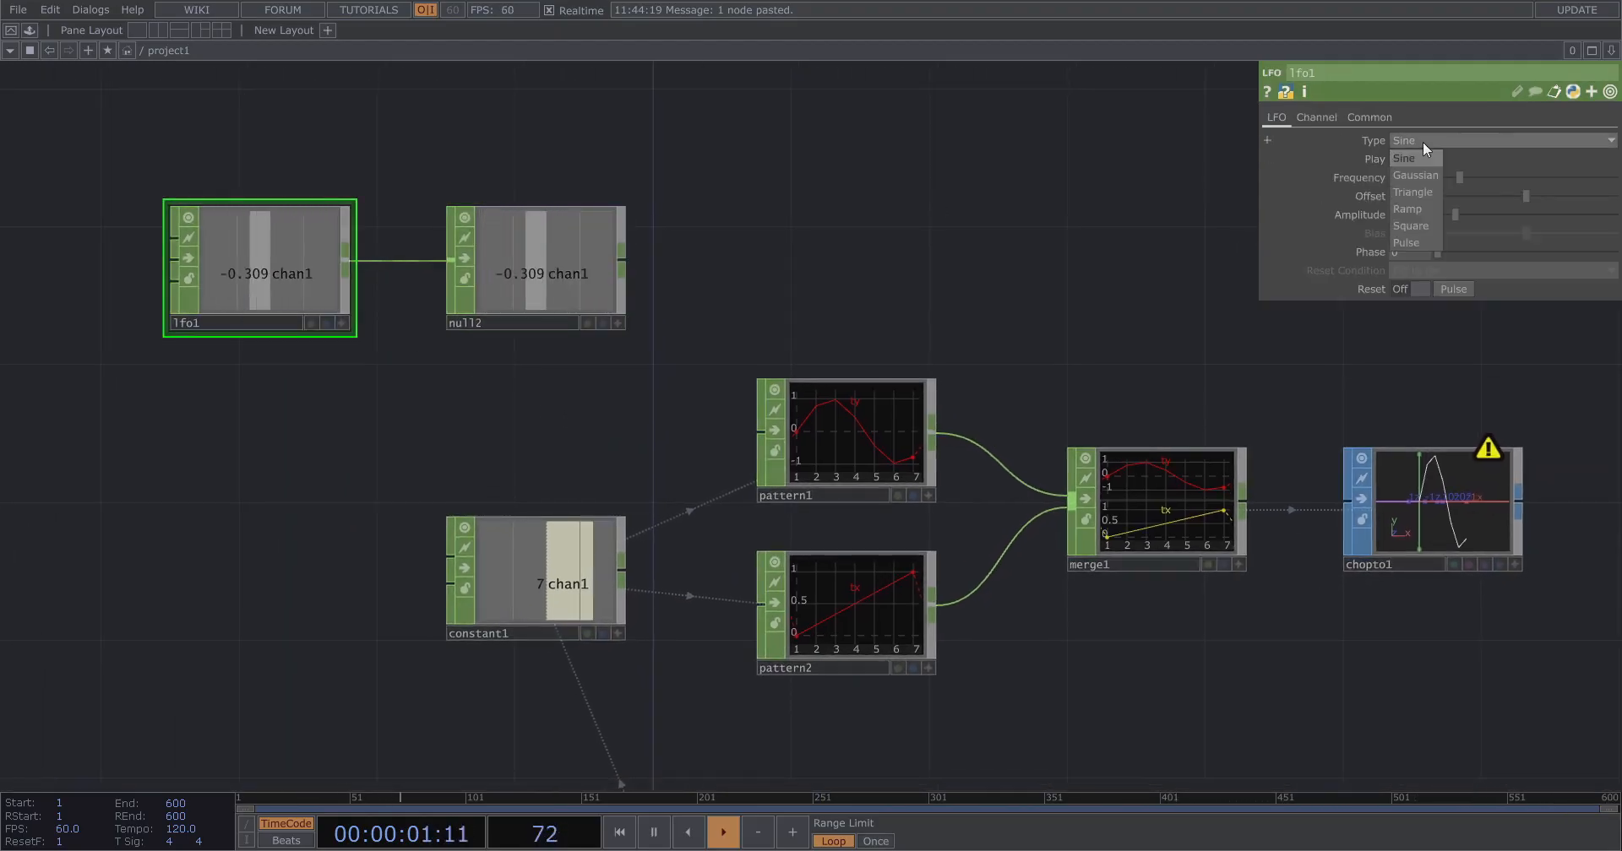
click(1414, 209)
Export null2's chan1 channel to pattern1's Phase parameter through a floating viewer, then close the viewer.
right_click(617, 247)
click(571, 256)
drag(919, 389, 979, 391)
scroll(1031, 417, up, 3)
drag(566, 278, 1406, 270)
click(1429, 261)
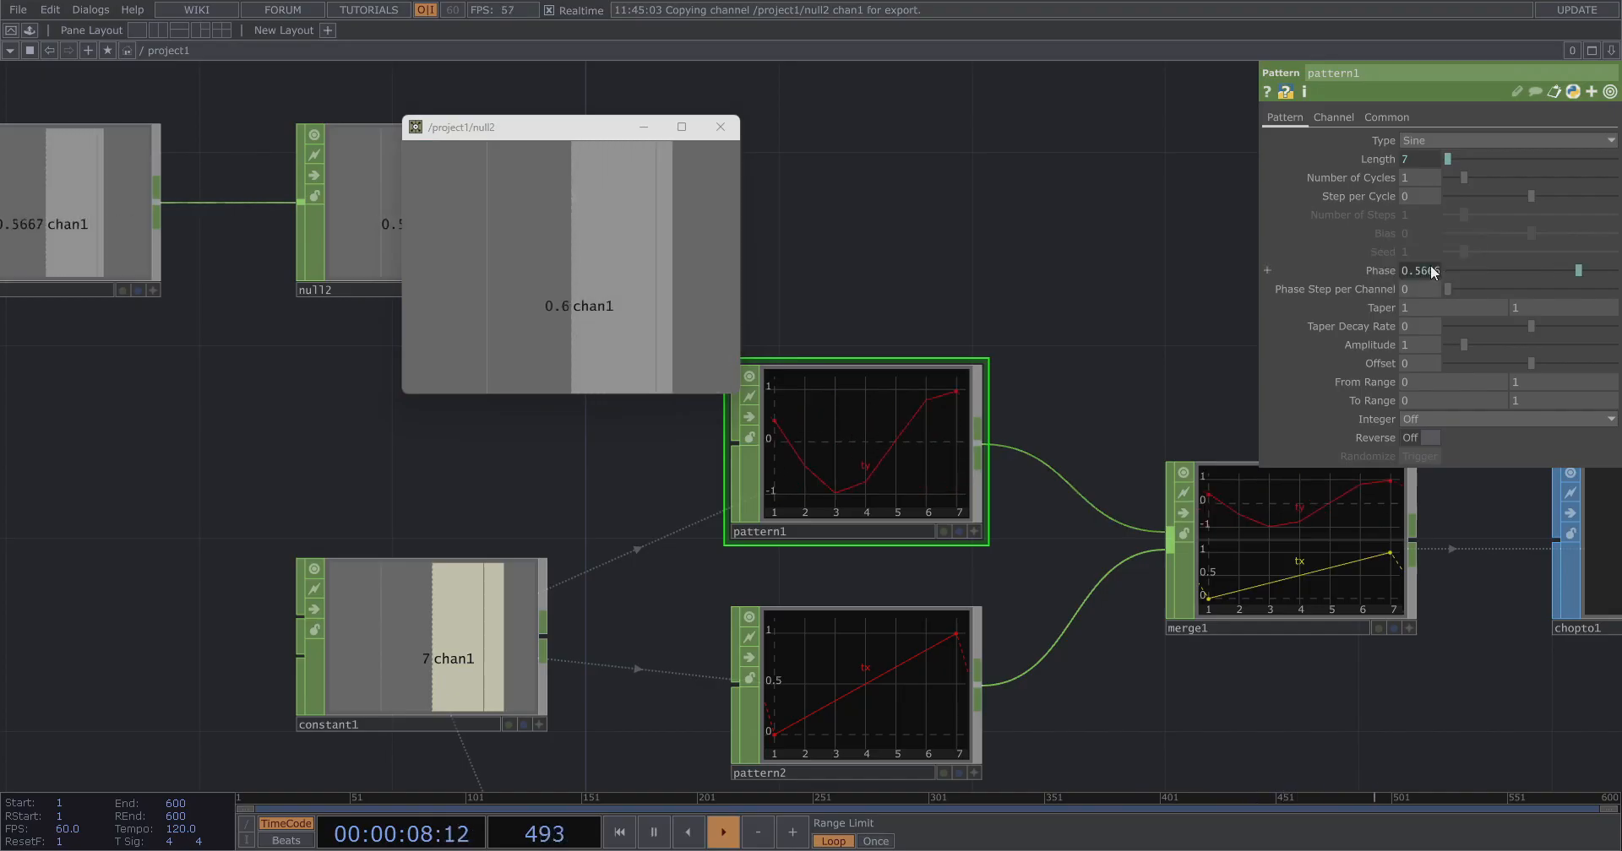
click(720, 127)
scroll(695, 326, down, 3)
drag(892, 292, 414, 258)
scroll(1065, 445, up, 4)
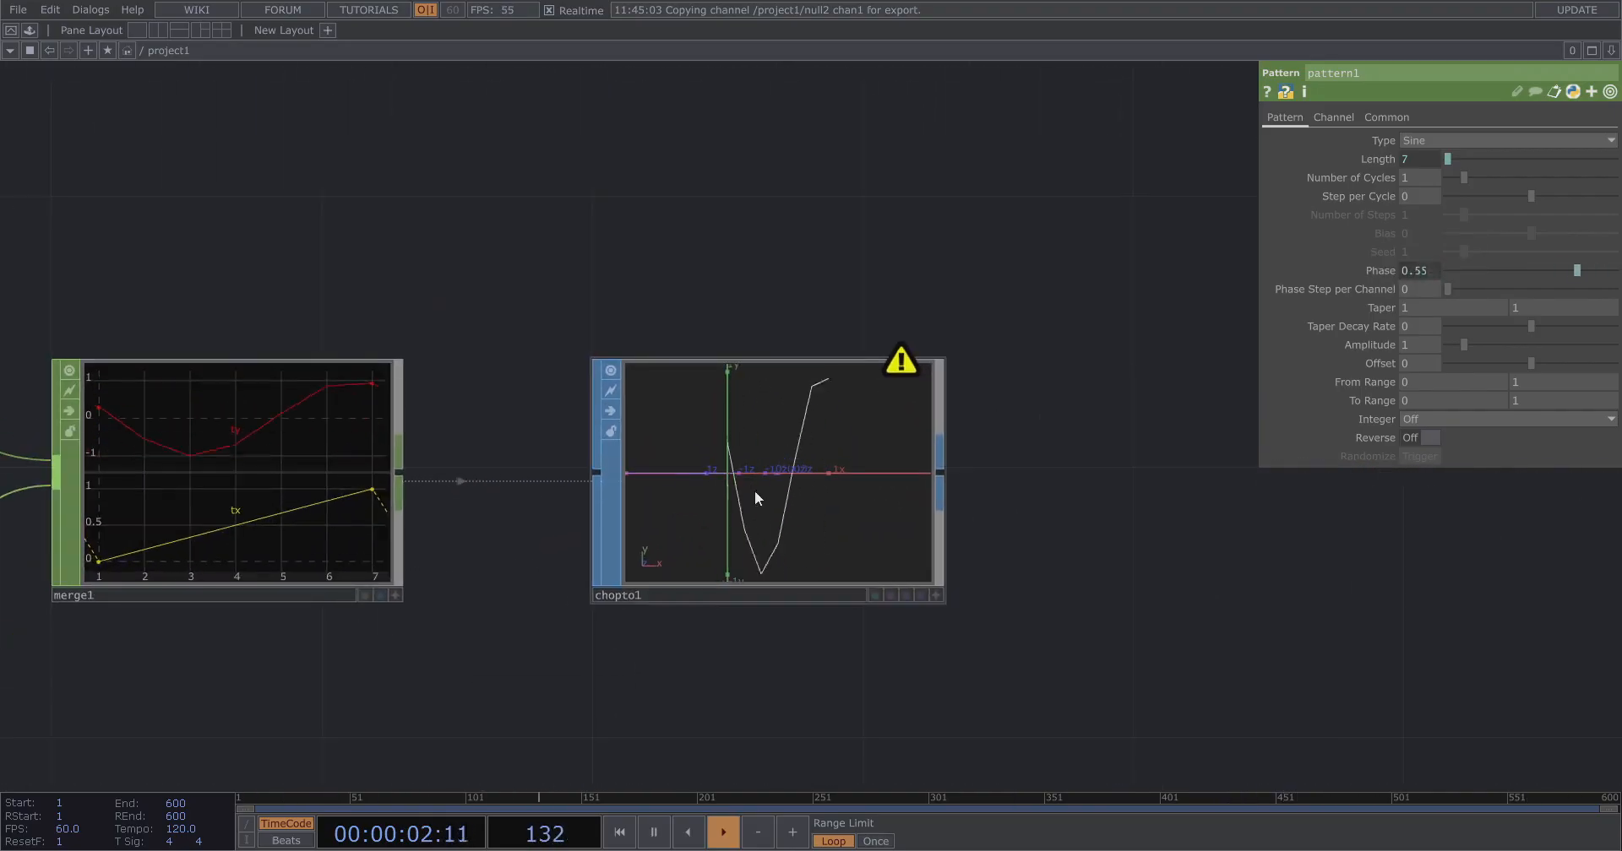
Limit chopto1's Channel Scope to tx ty and its Attribute Scope to P(0) P(1).
click(880, 441)
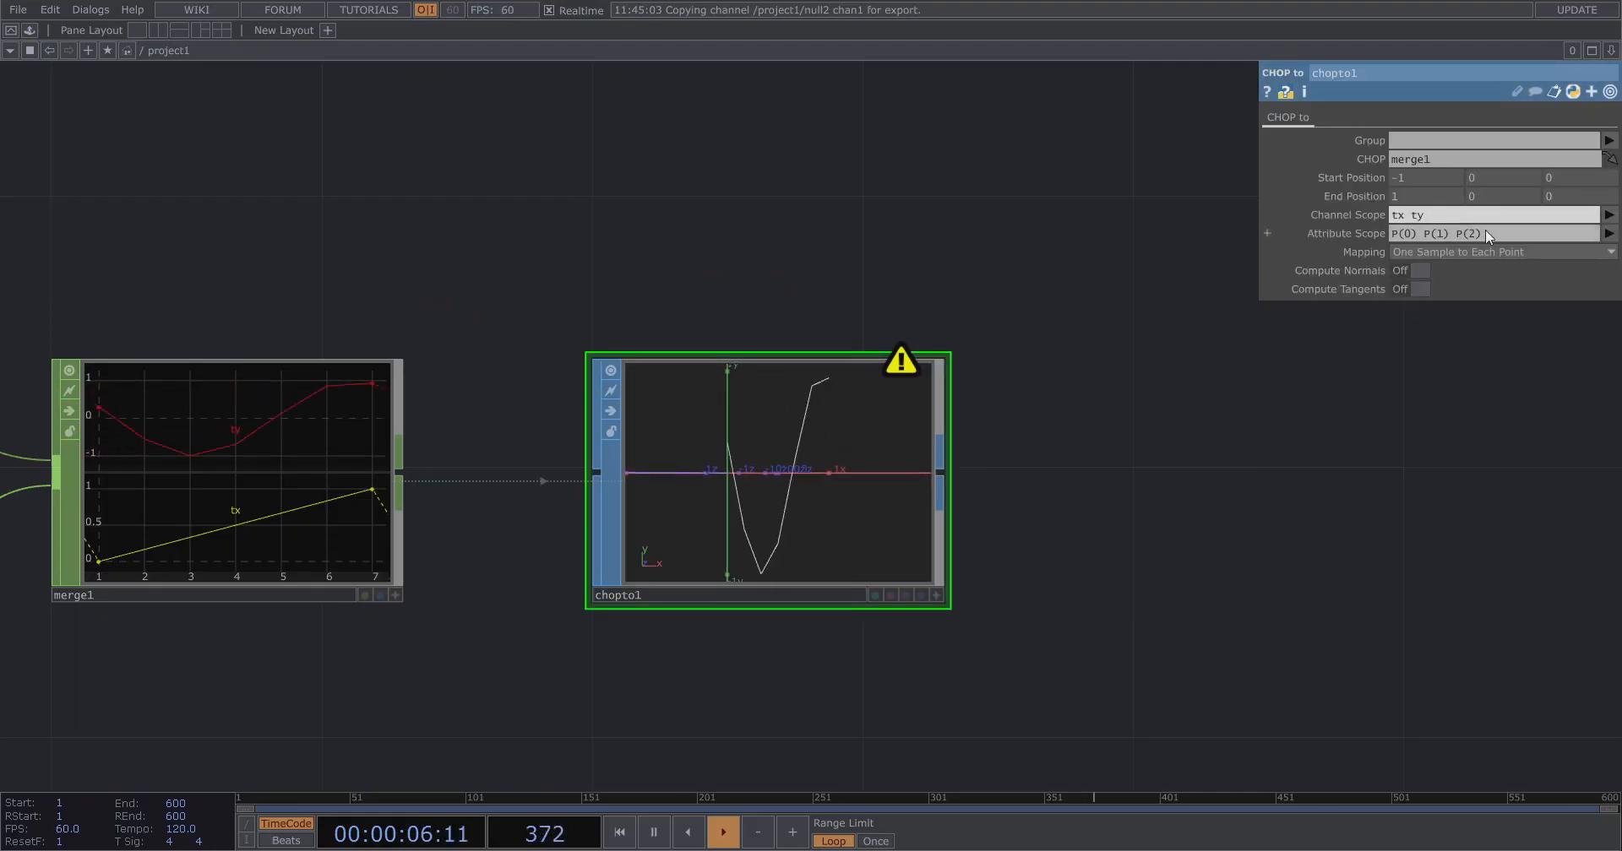
key(BackSpace)
drag(1460, 238, 1504, 241)
key(BackSpace)
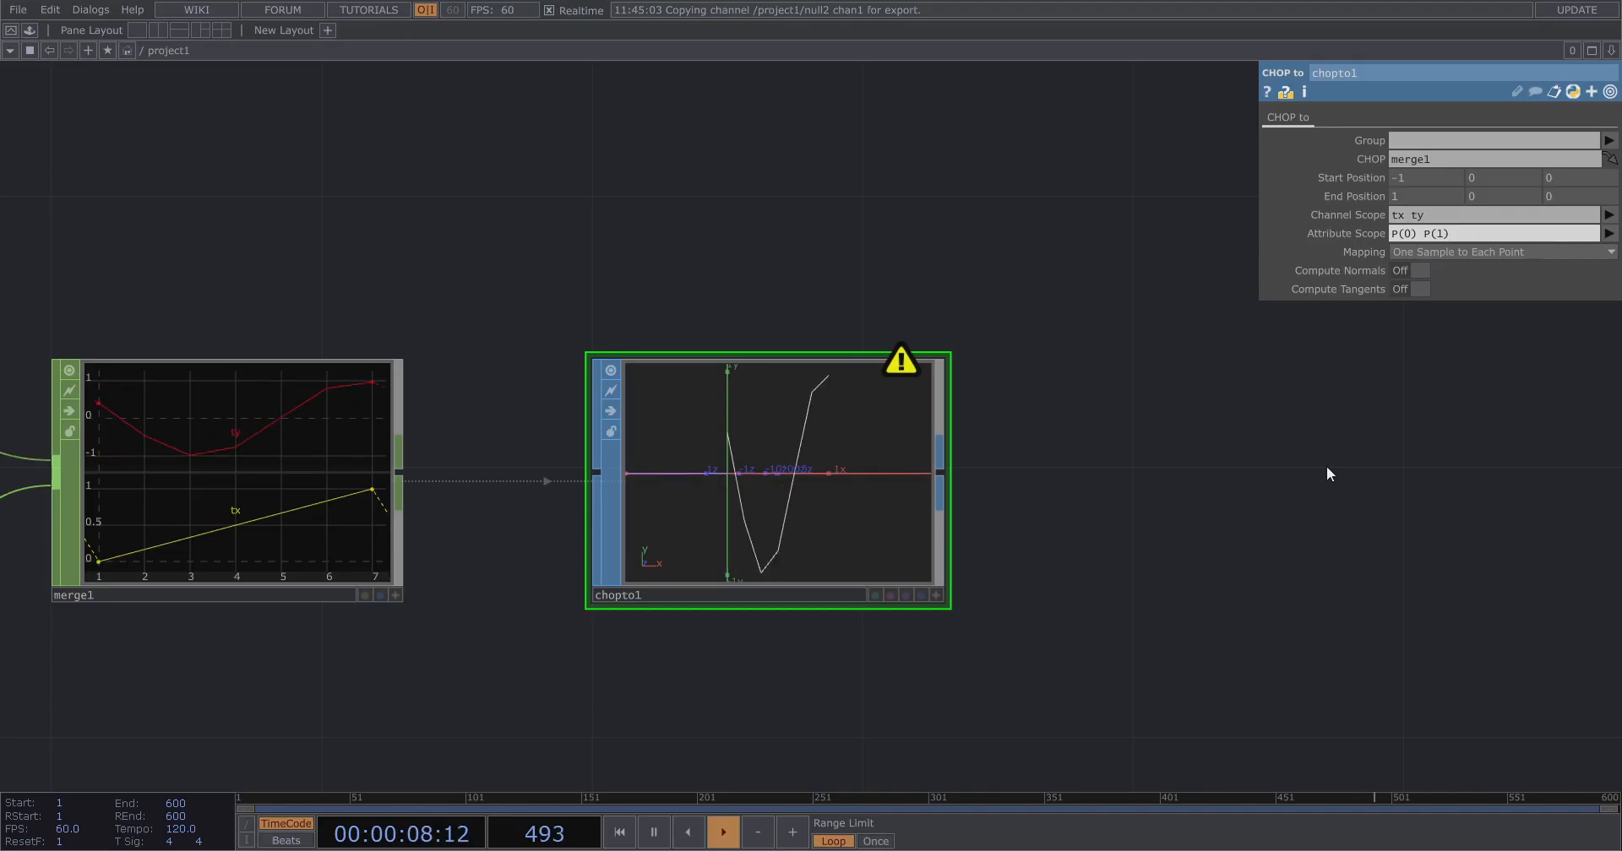
Set lfo1's Frequency to about 0.38.
click(1326, 464)
scroll(1228, 413, down, 3)
drag(1305, 480, 1483, 441)
drag(495, 196, 782, 260)
click(329, 239)
drag(1014, 250, 927, 245)
drag(1457, 176, 1447, 174)
drag(833, 232, 564, 159)
scroll(779, 215, down, 3)
drag(993, 235, 912, 269)
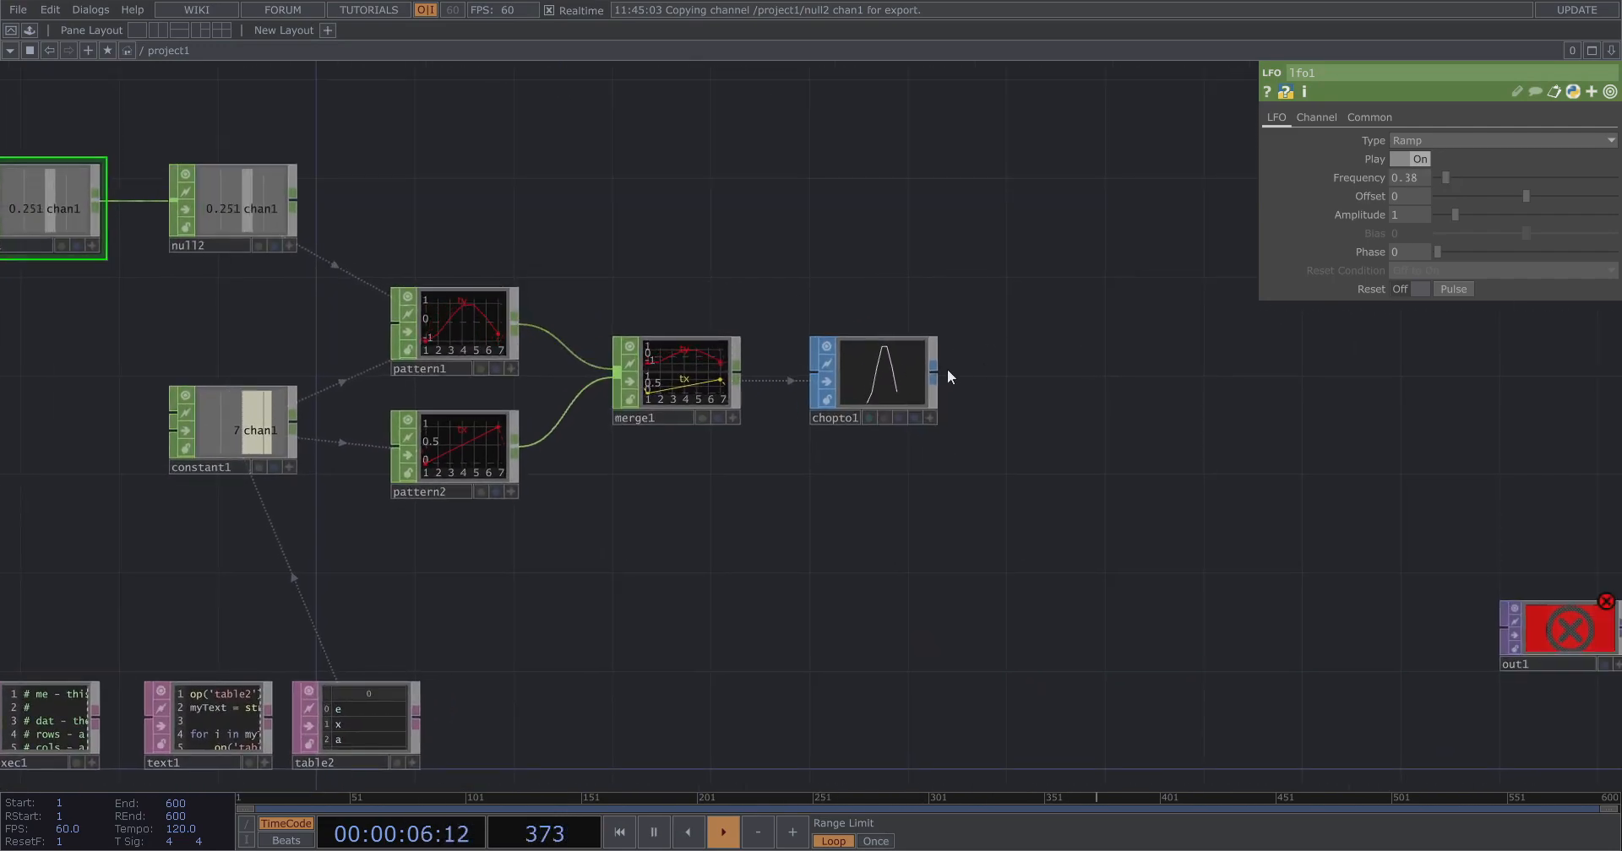
Append a SOP to DAT to chopto1's output.
right_click(936, 368)
click(839, 154)
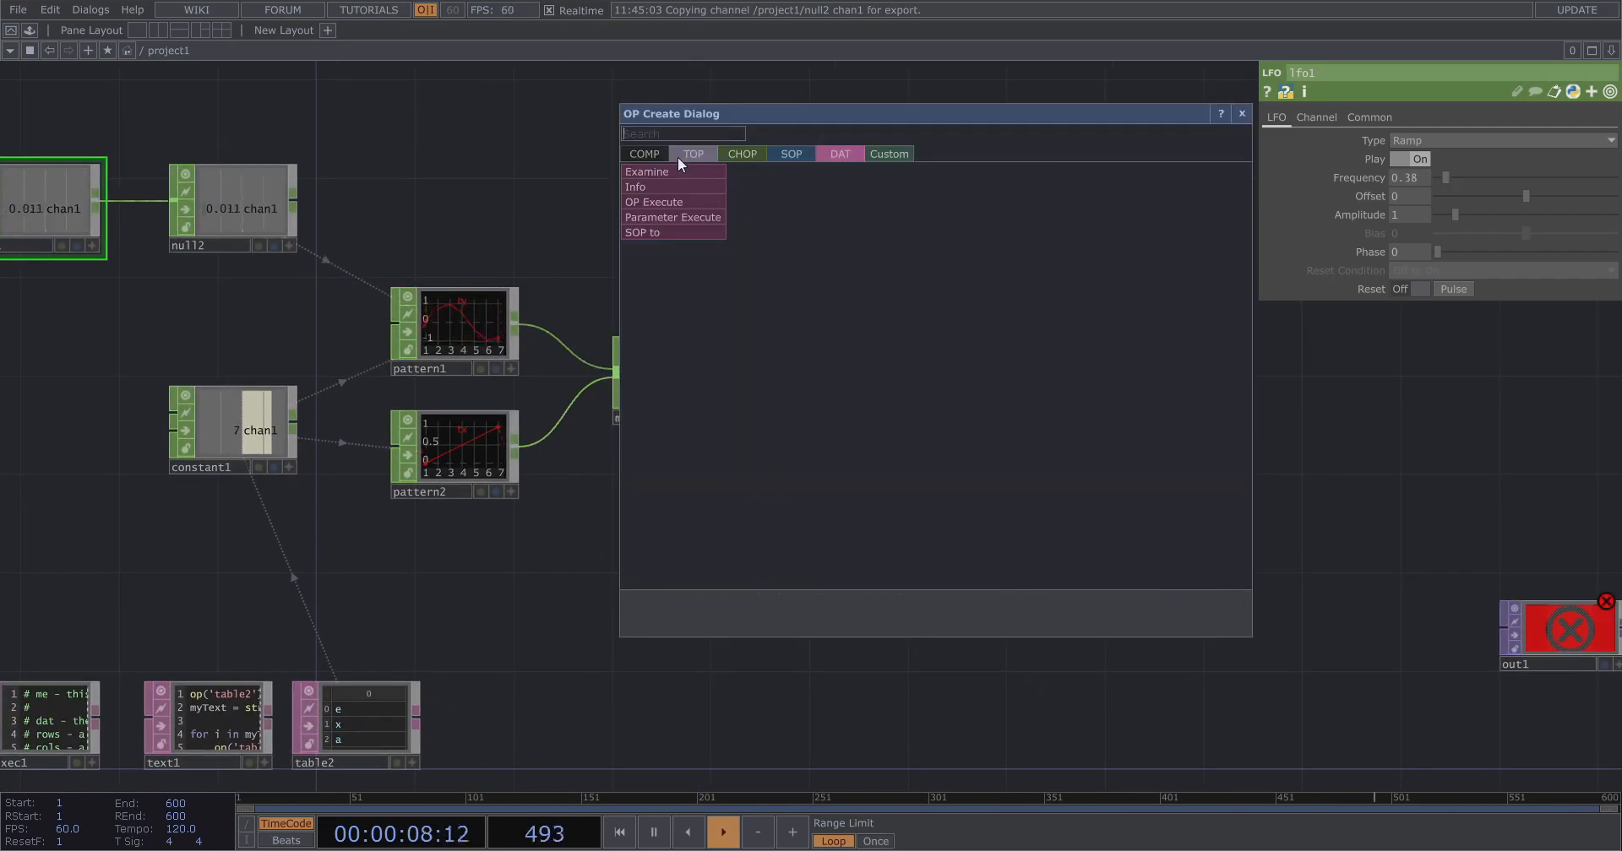
click(669, 226)
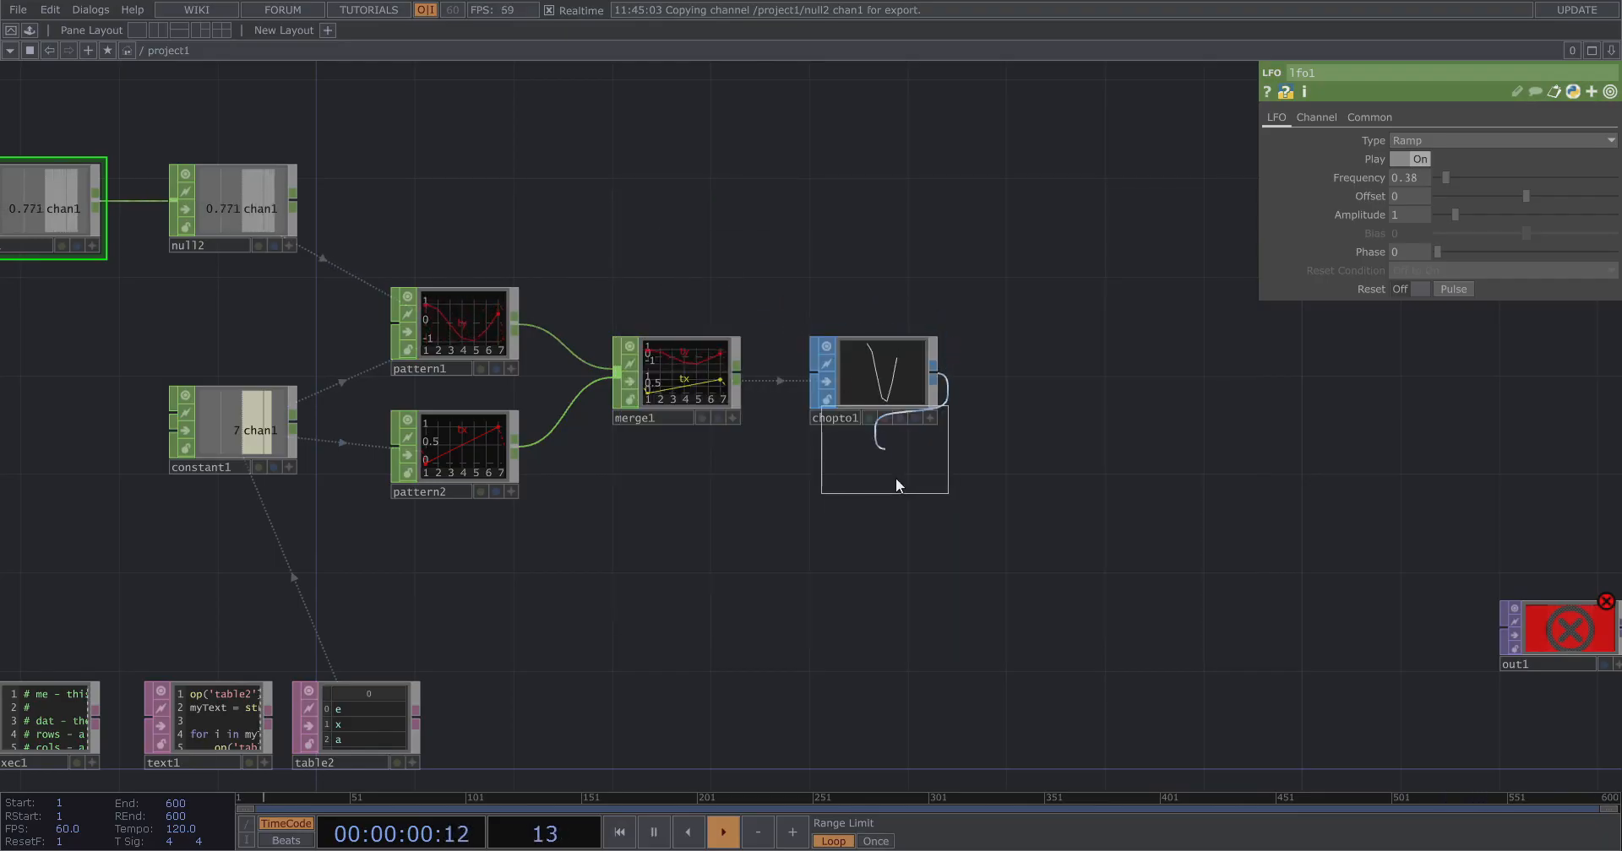
click(880, 520)
drag(1005, 494, 711, 438)
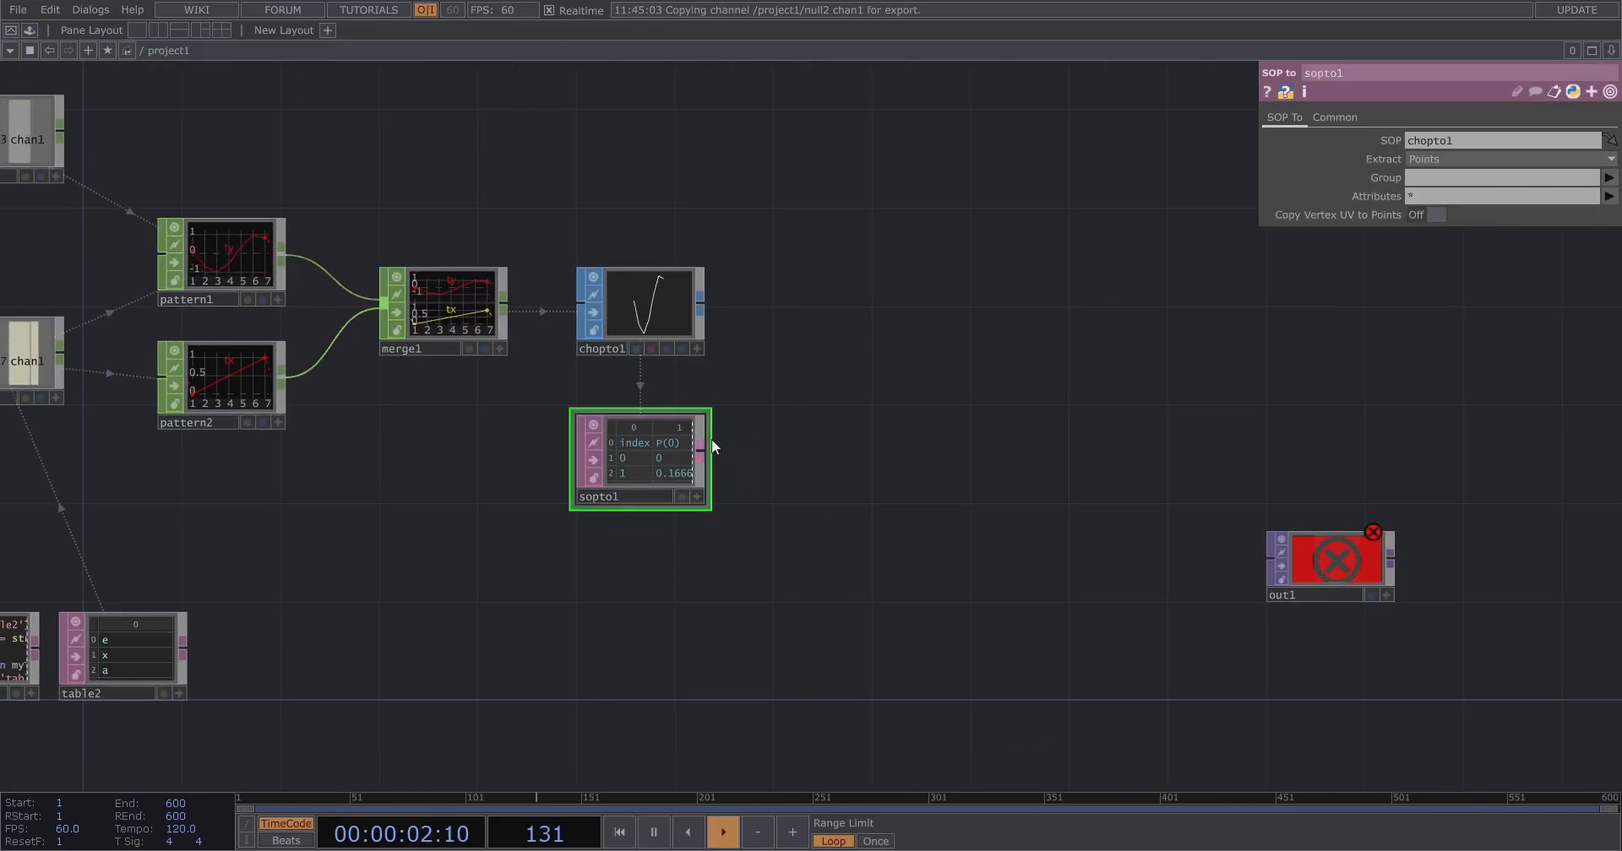
Add a Box SOP to the right of chopto1.
scroll(642, 465, up, 4)
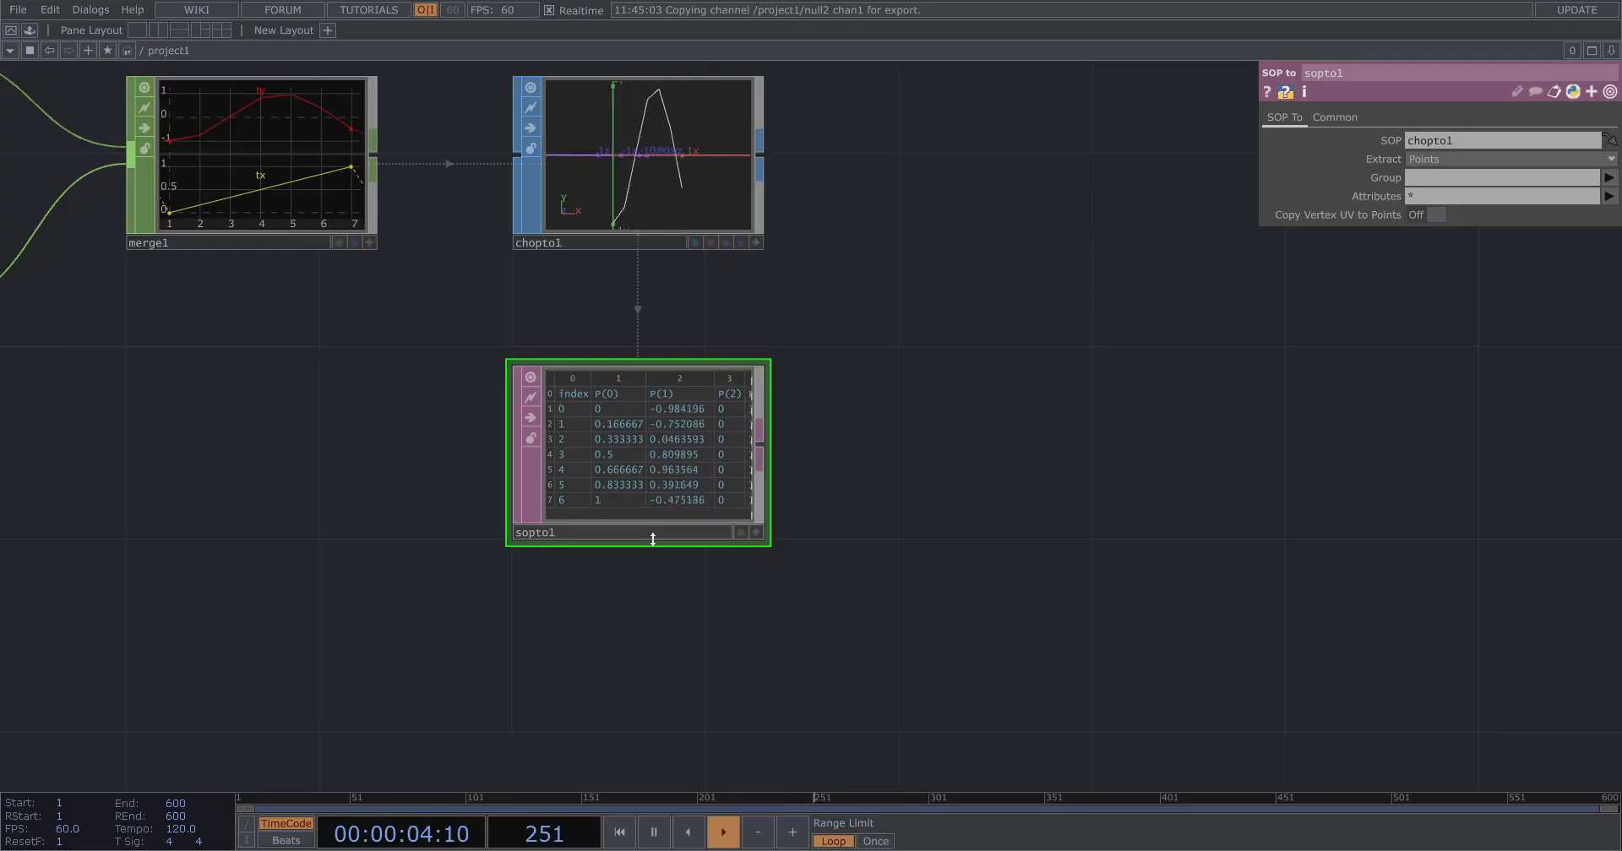
scroll(575, 554, down, 5)
scroll(860, 533, up, 3)
drag(644, 443, 376, 344)
drag(914, 508, 1448, 395)
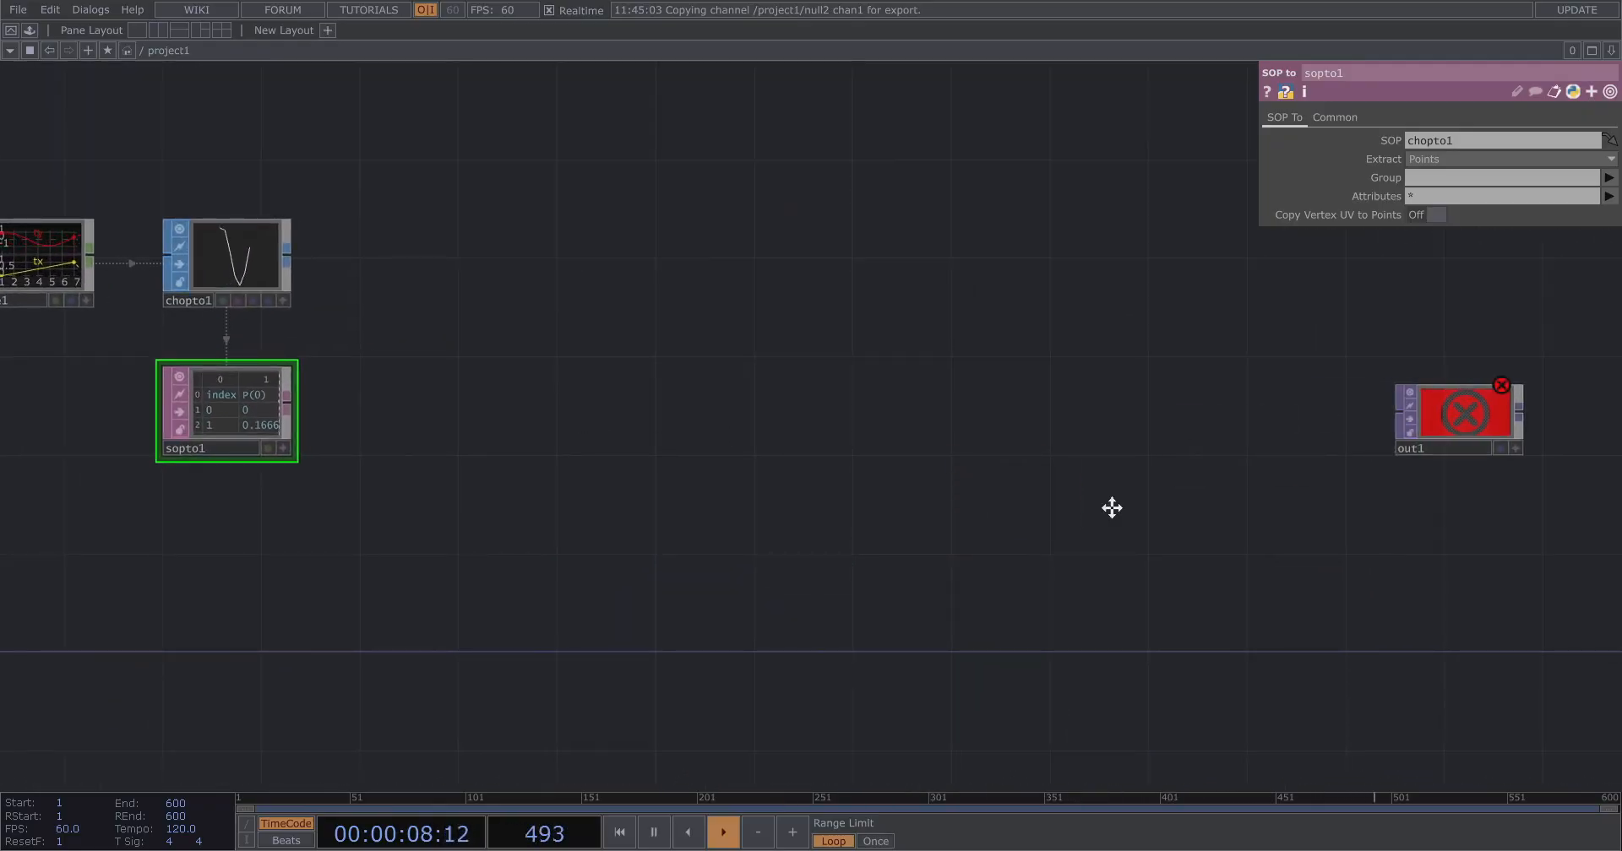
drag(528, 276, 1181, 383)
scroll(1174, 384, up, 3)
drag(1073, 393, 810, 407)
scroll(895, 404, down, 3)
key(Tab)
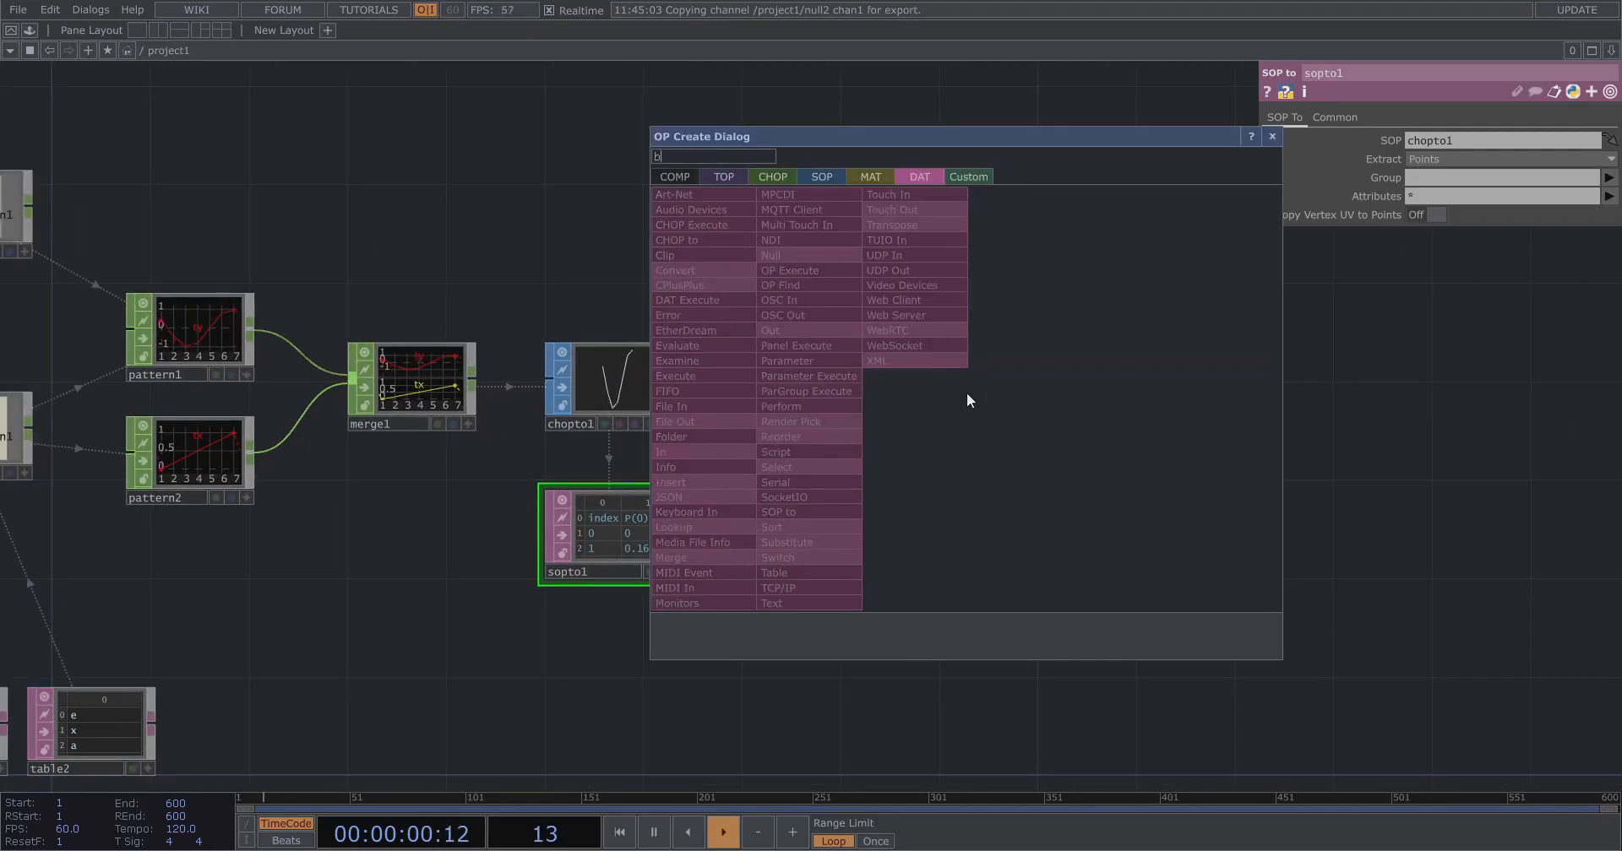
click(809, 180)
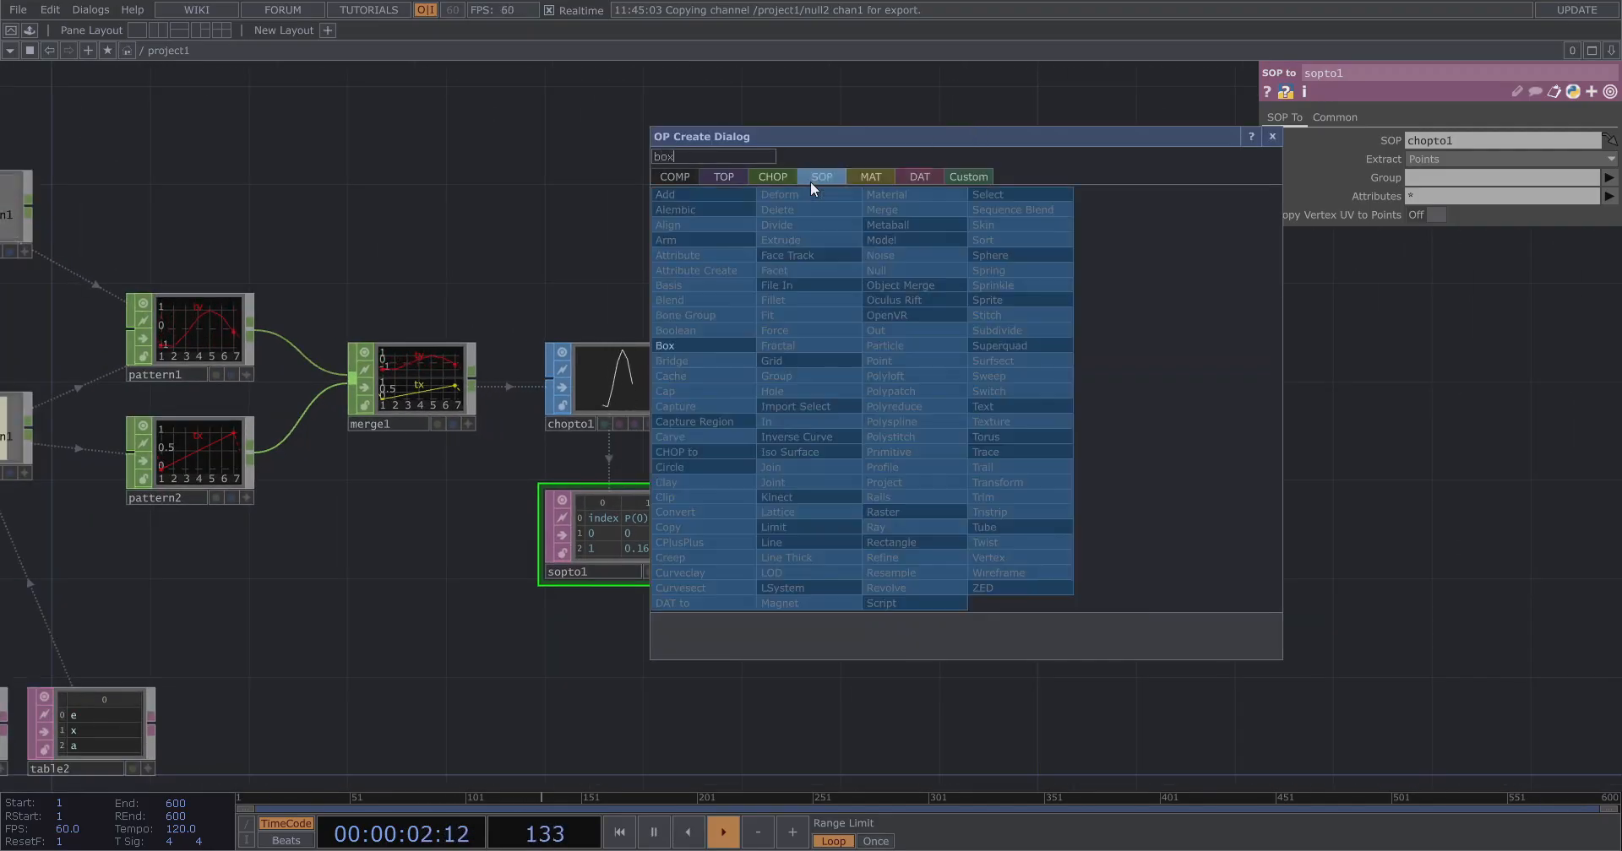
click(662, 341)
click(961, 387)
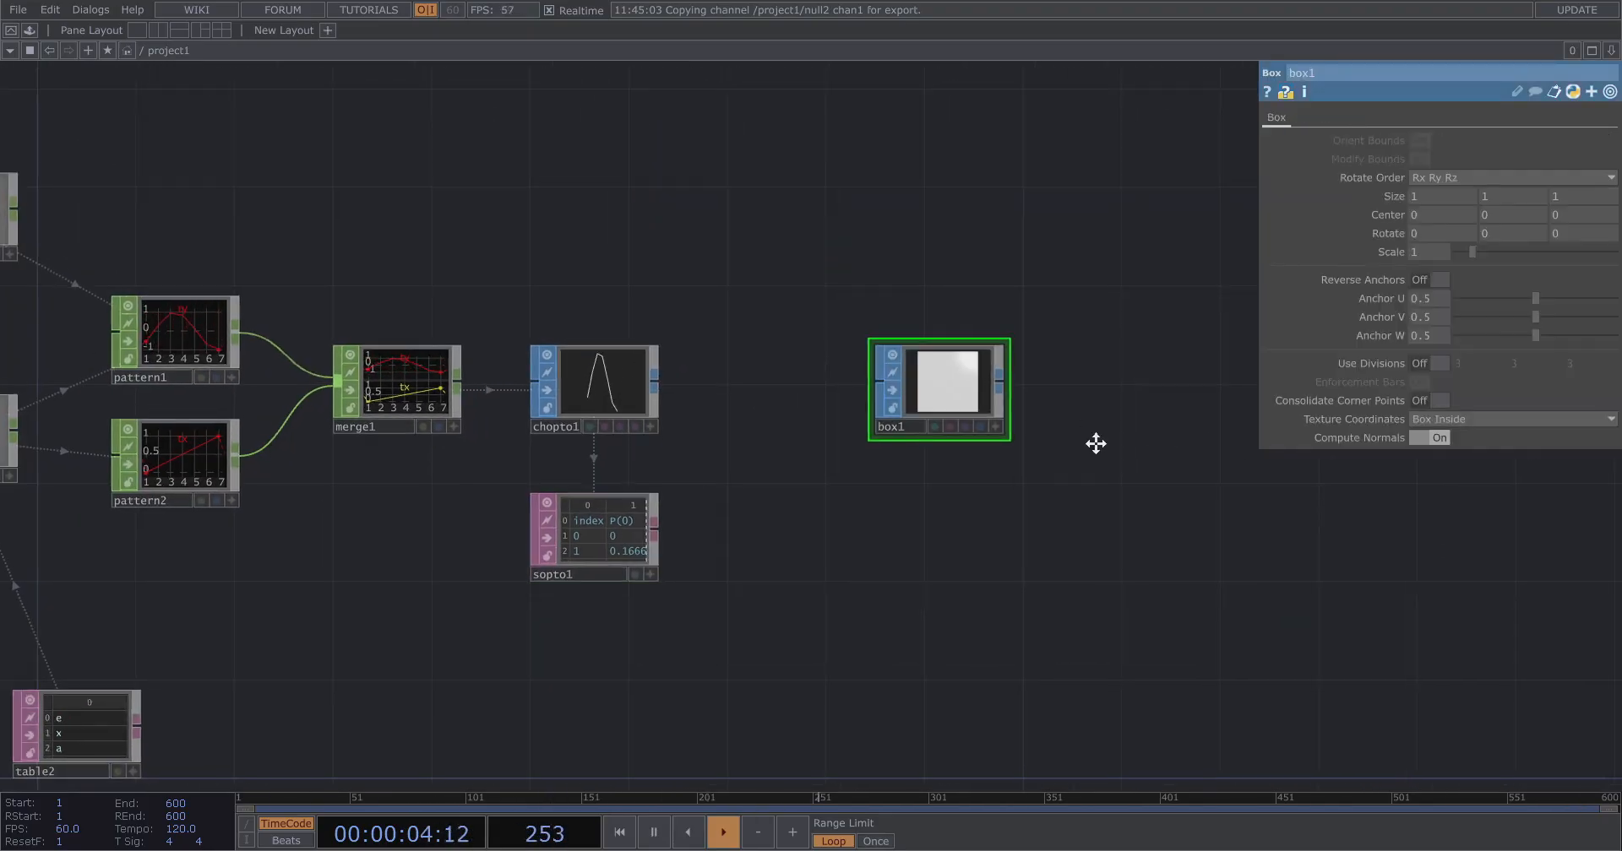
Add a Geometry COMP fed by box1.
drag(1093, 442, 847, 395)
key(Tab)
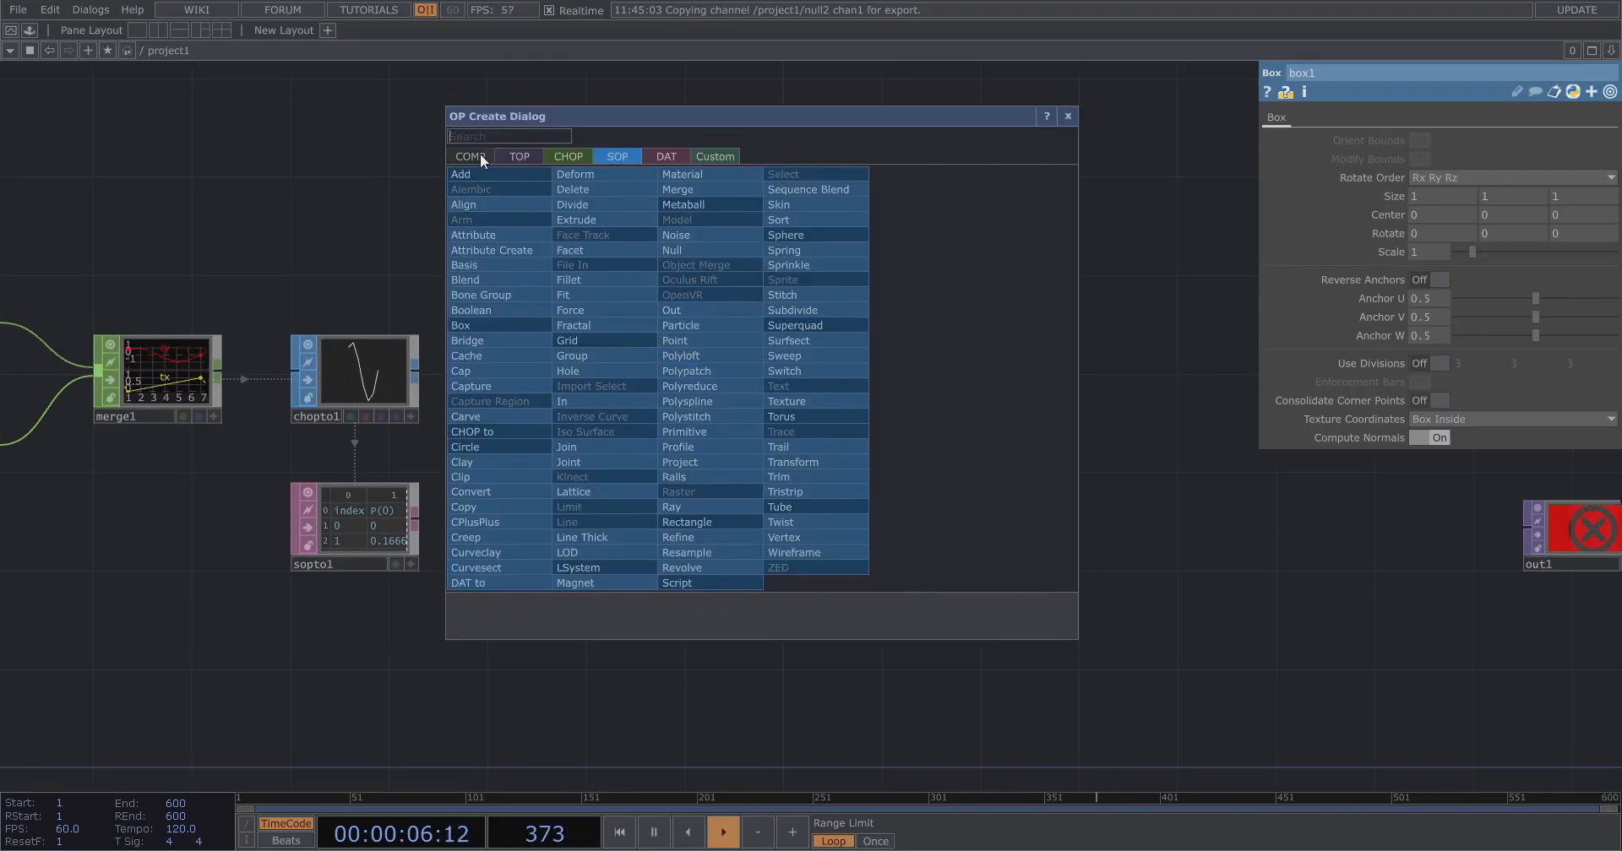
click(480, 153)
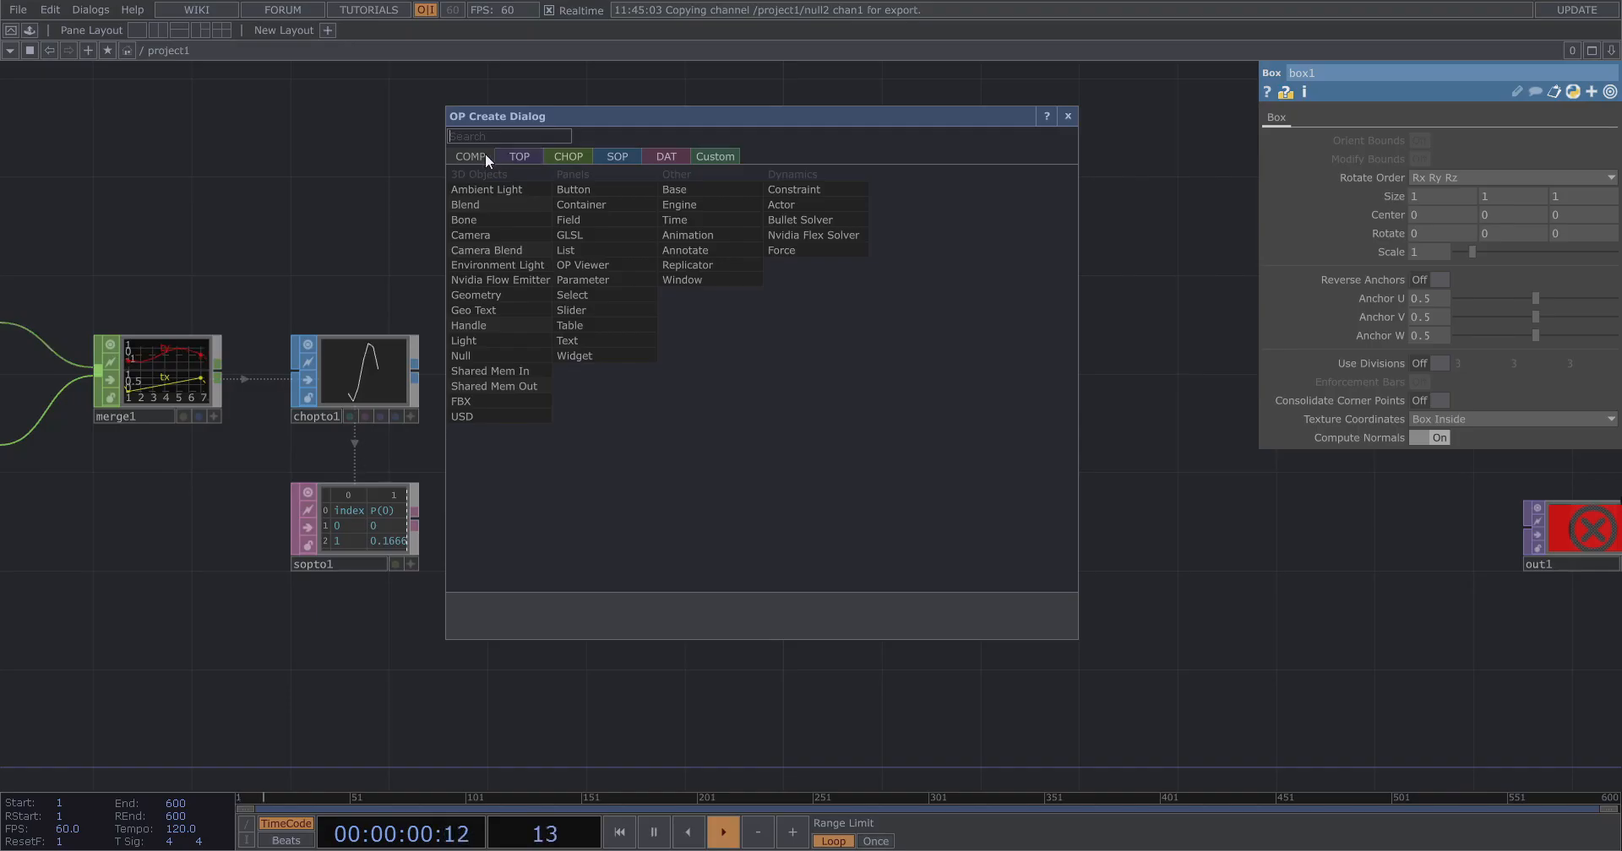
click(499, 295)
click(1051, 357)
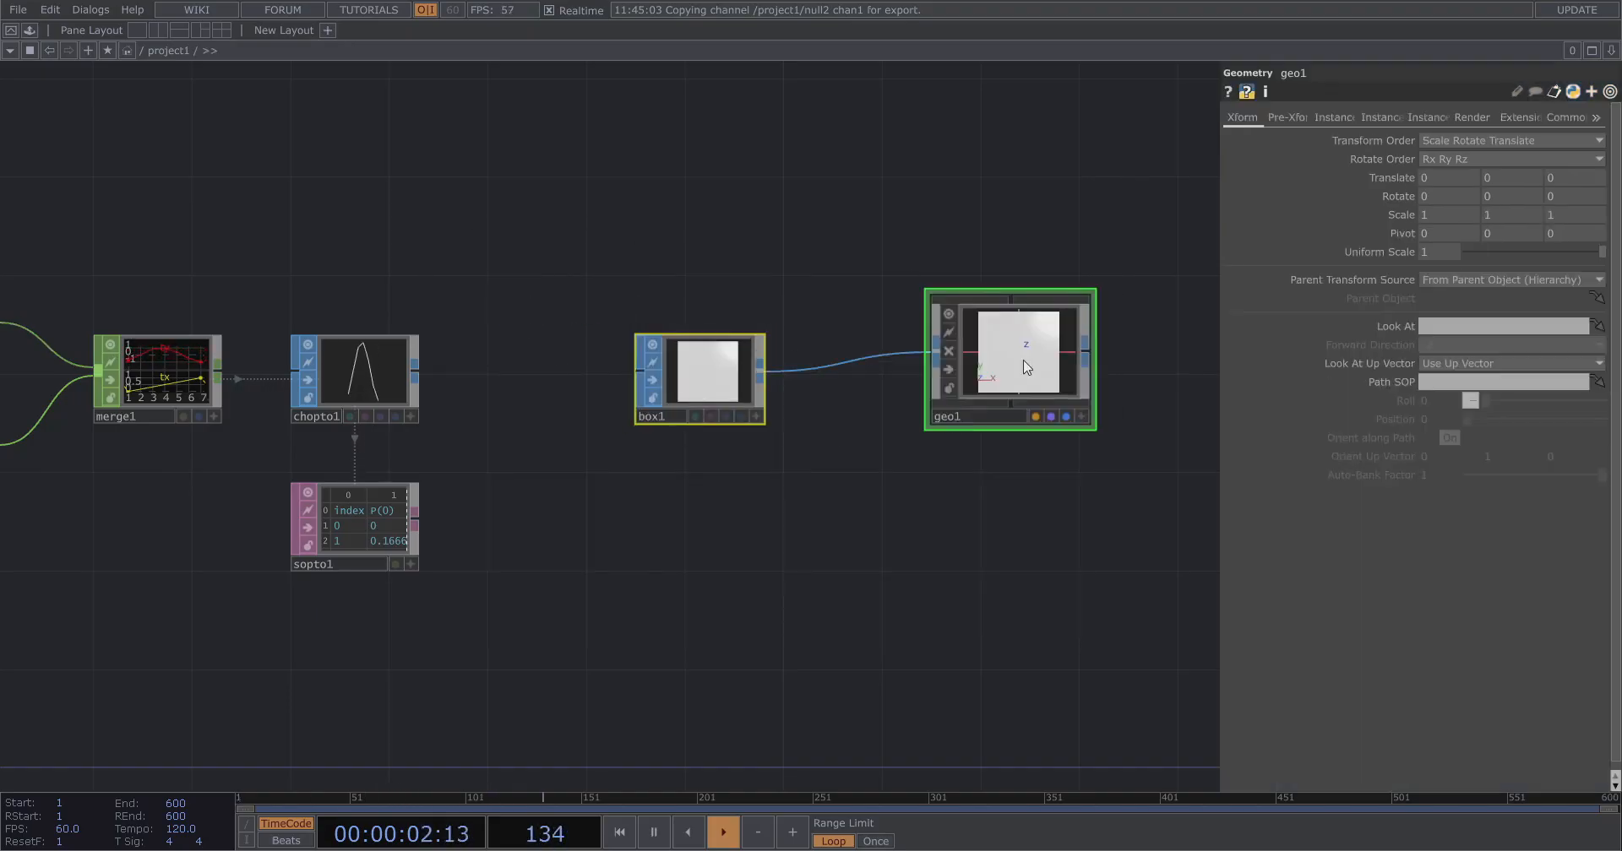
Turn on Instancing for geo1.
scroll(1102, 262, up, 2)
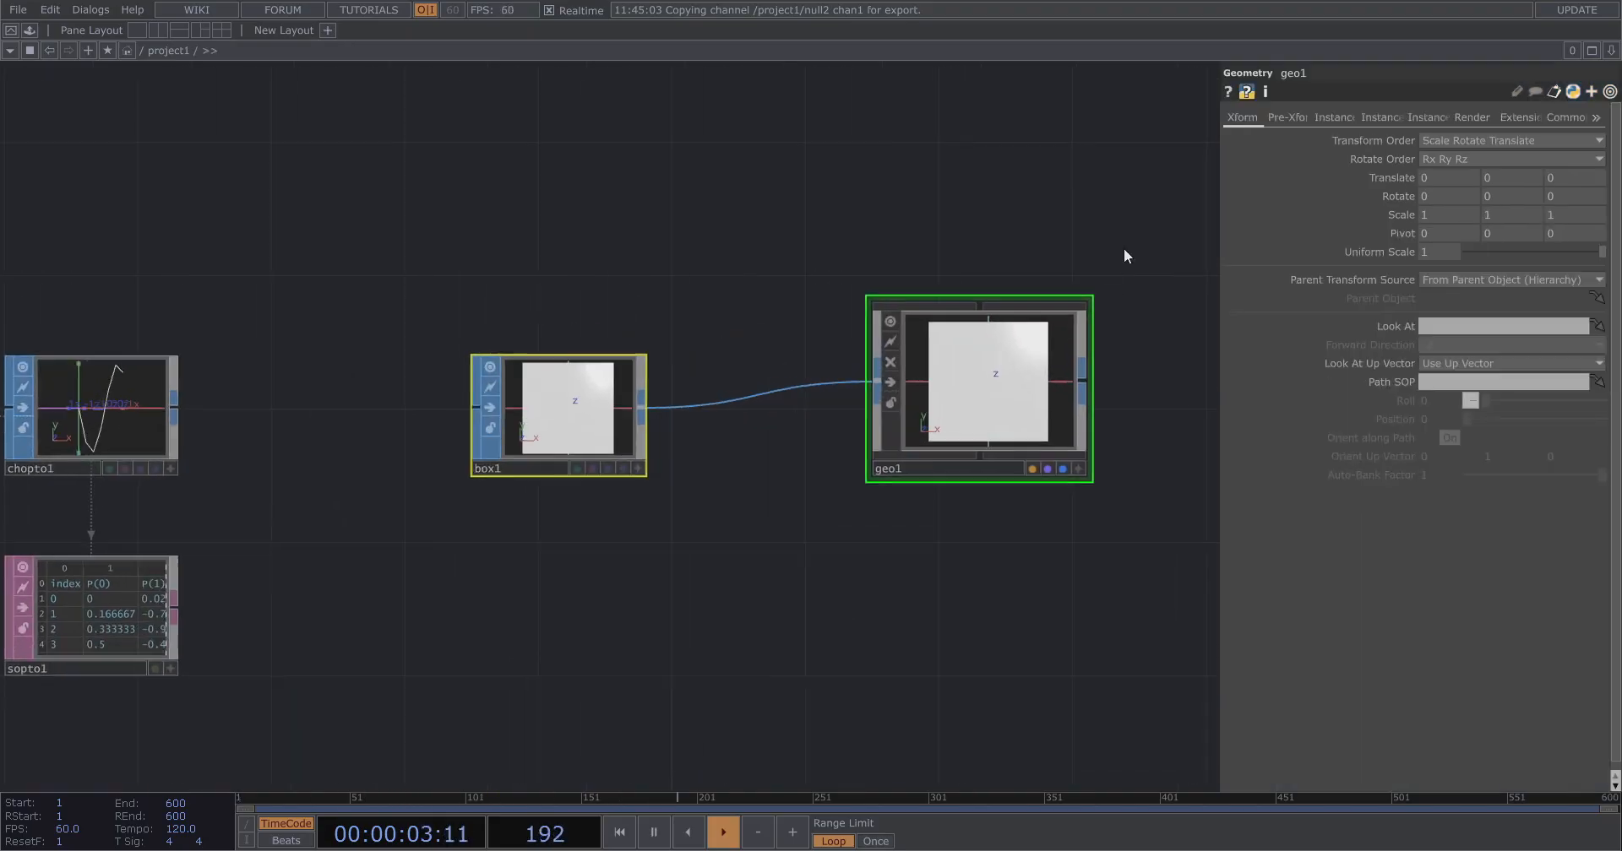
click(1376, 120)
click(1332, 118)
click(1446, 141)
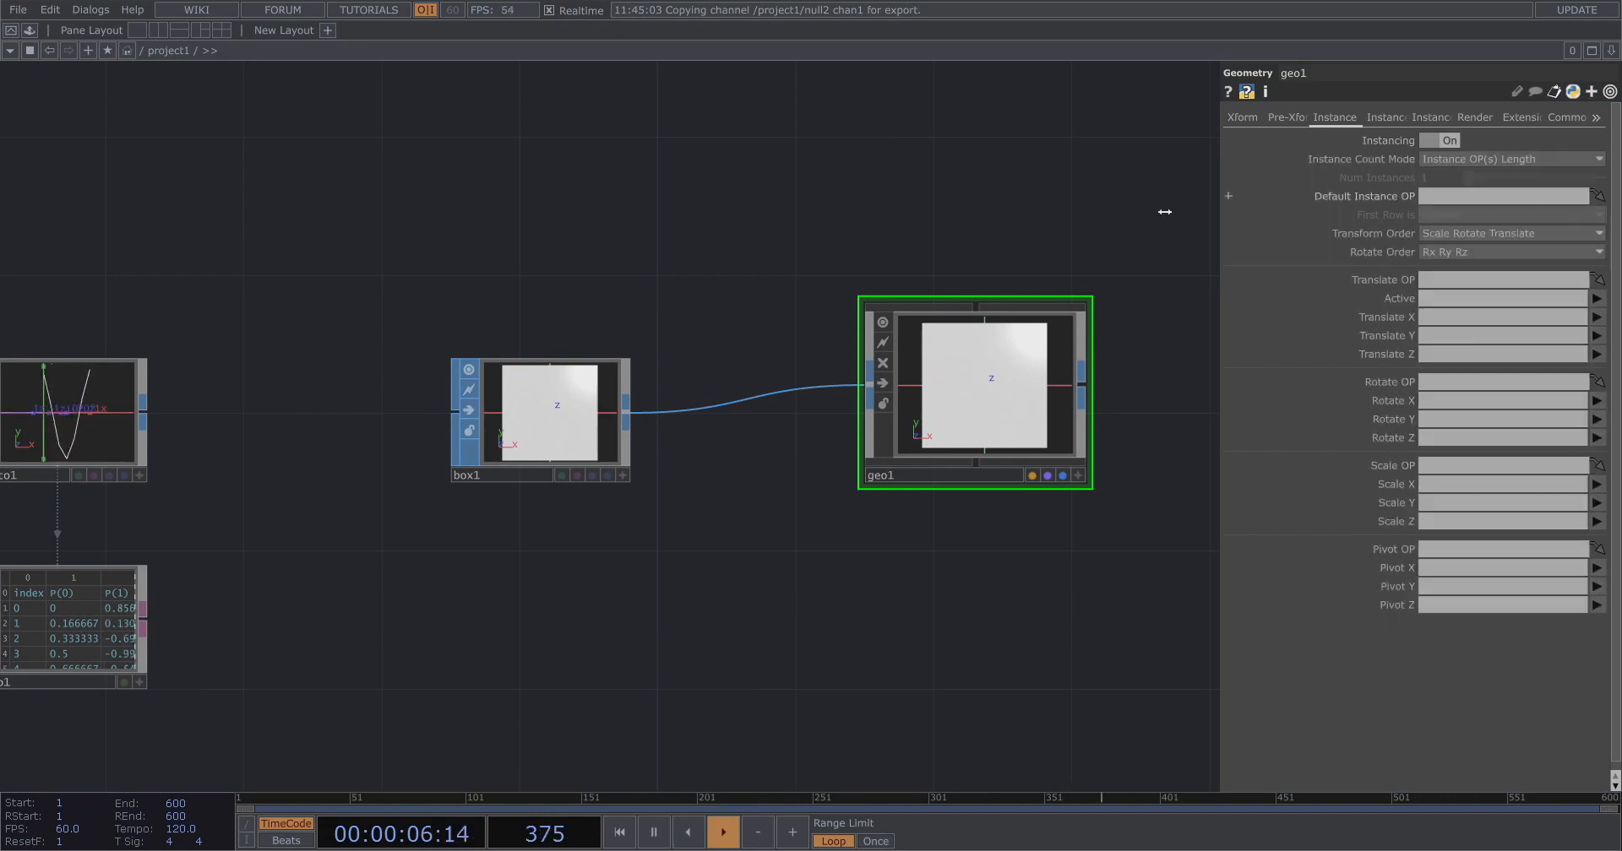
Add a Null DAT fed by sopto1's output.
scroll(1112, 228, down, 3)
scroll(449, 498, up, 2)
right_click(424, 504)
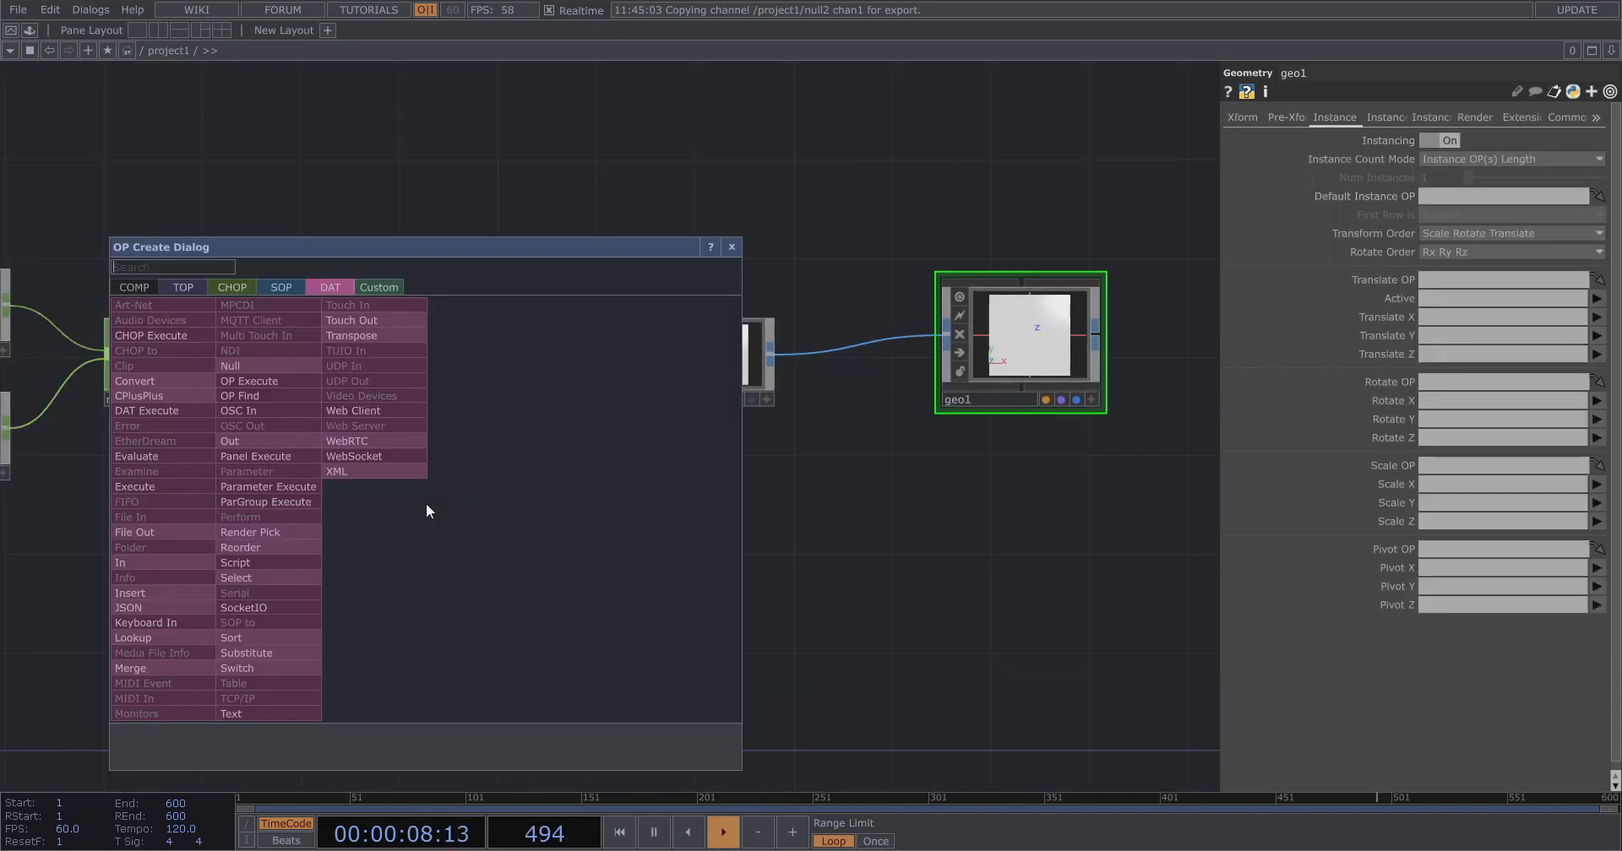
click(242, 363)
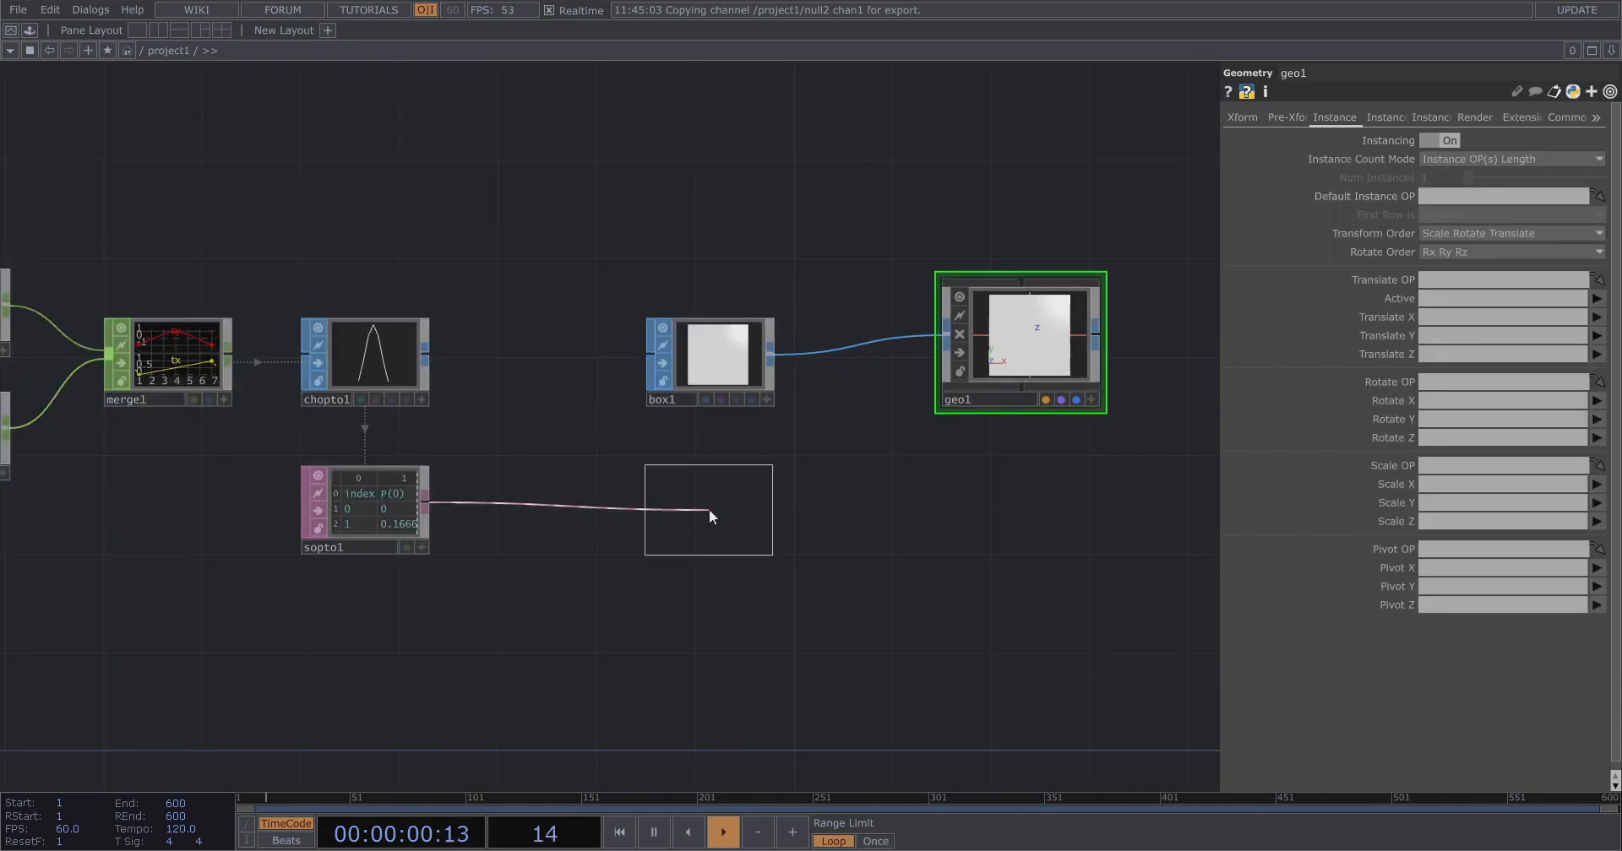
click(714, 509)
middle_drag(728, 510, 598, 549)
right_click(602, 548)
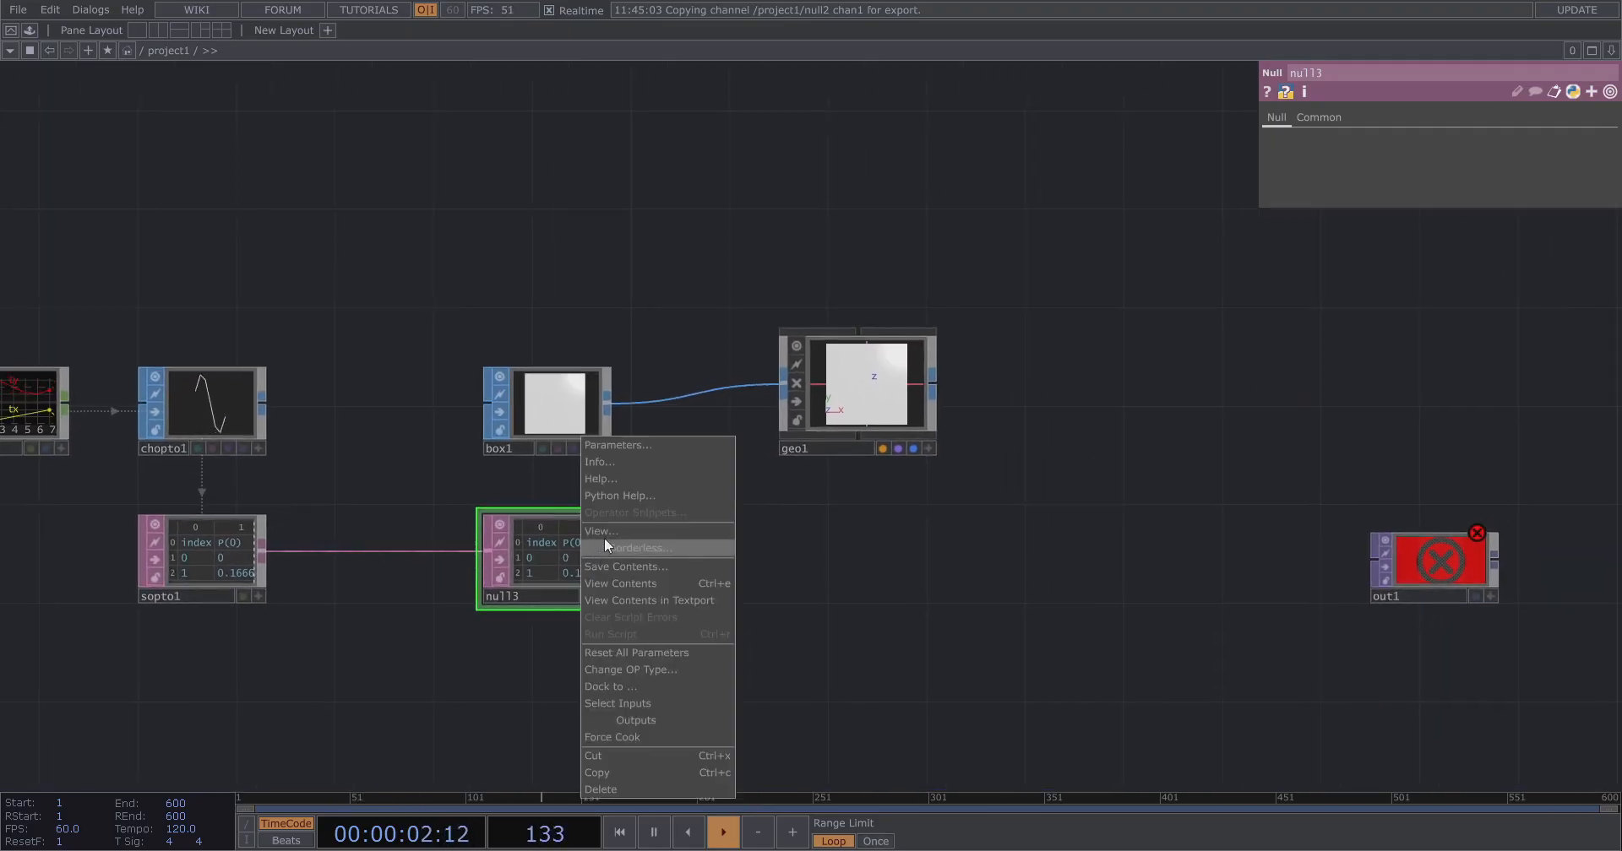
click(728, 263)
Set geo1's Default Instance OP to null3.
scroll(782, 316, up, 3)
click(794, 448)
drag(484, 635, 1470, 196)
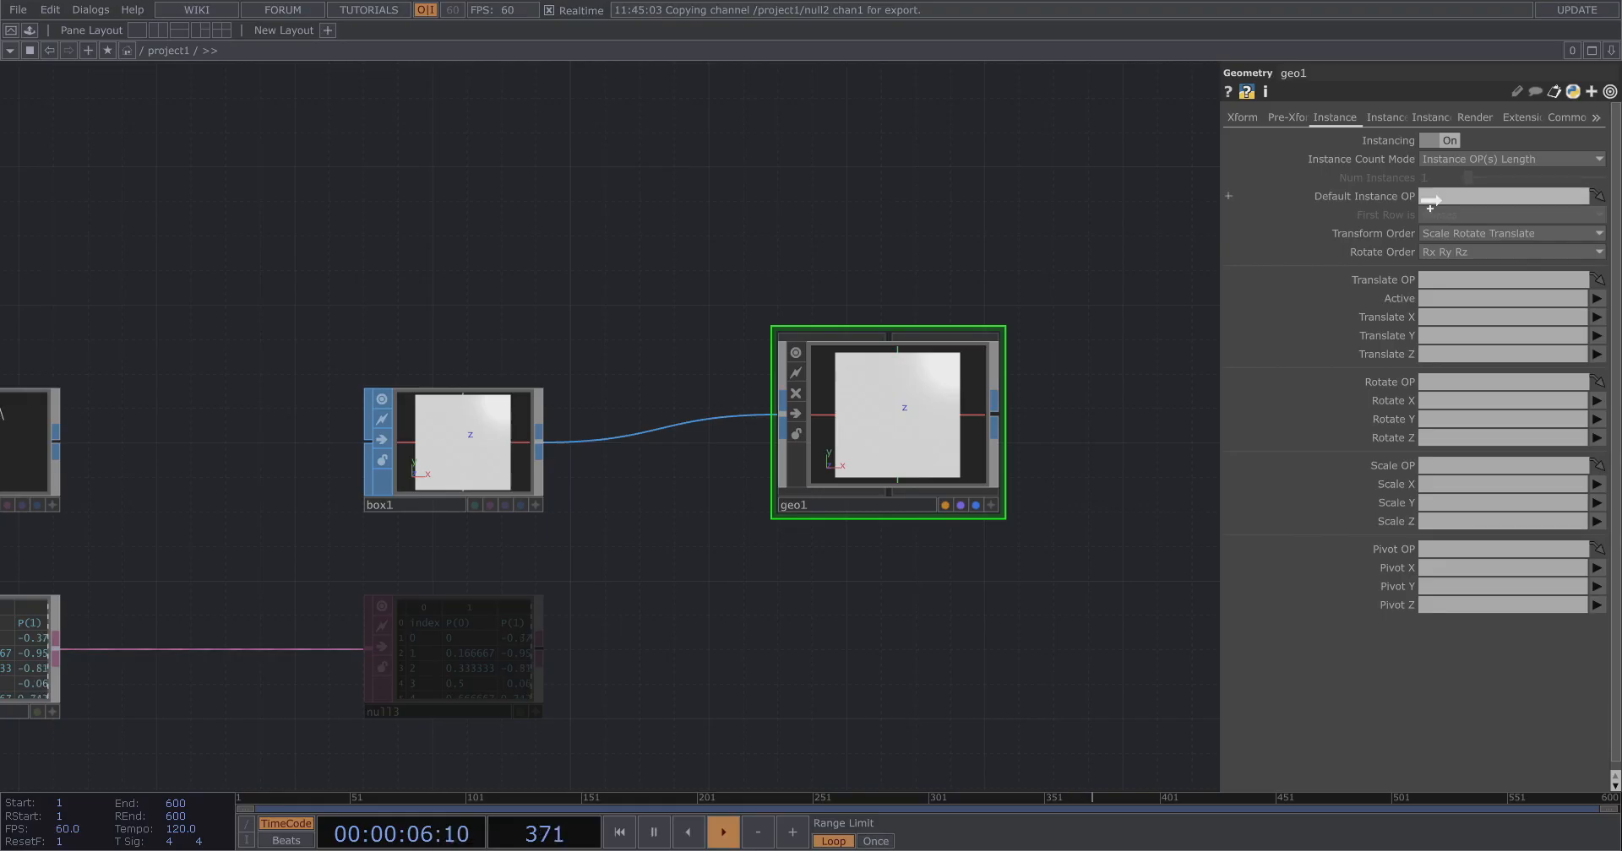
scroll(937, 470, up, 2)
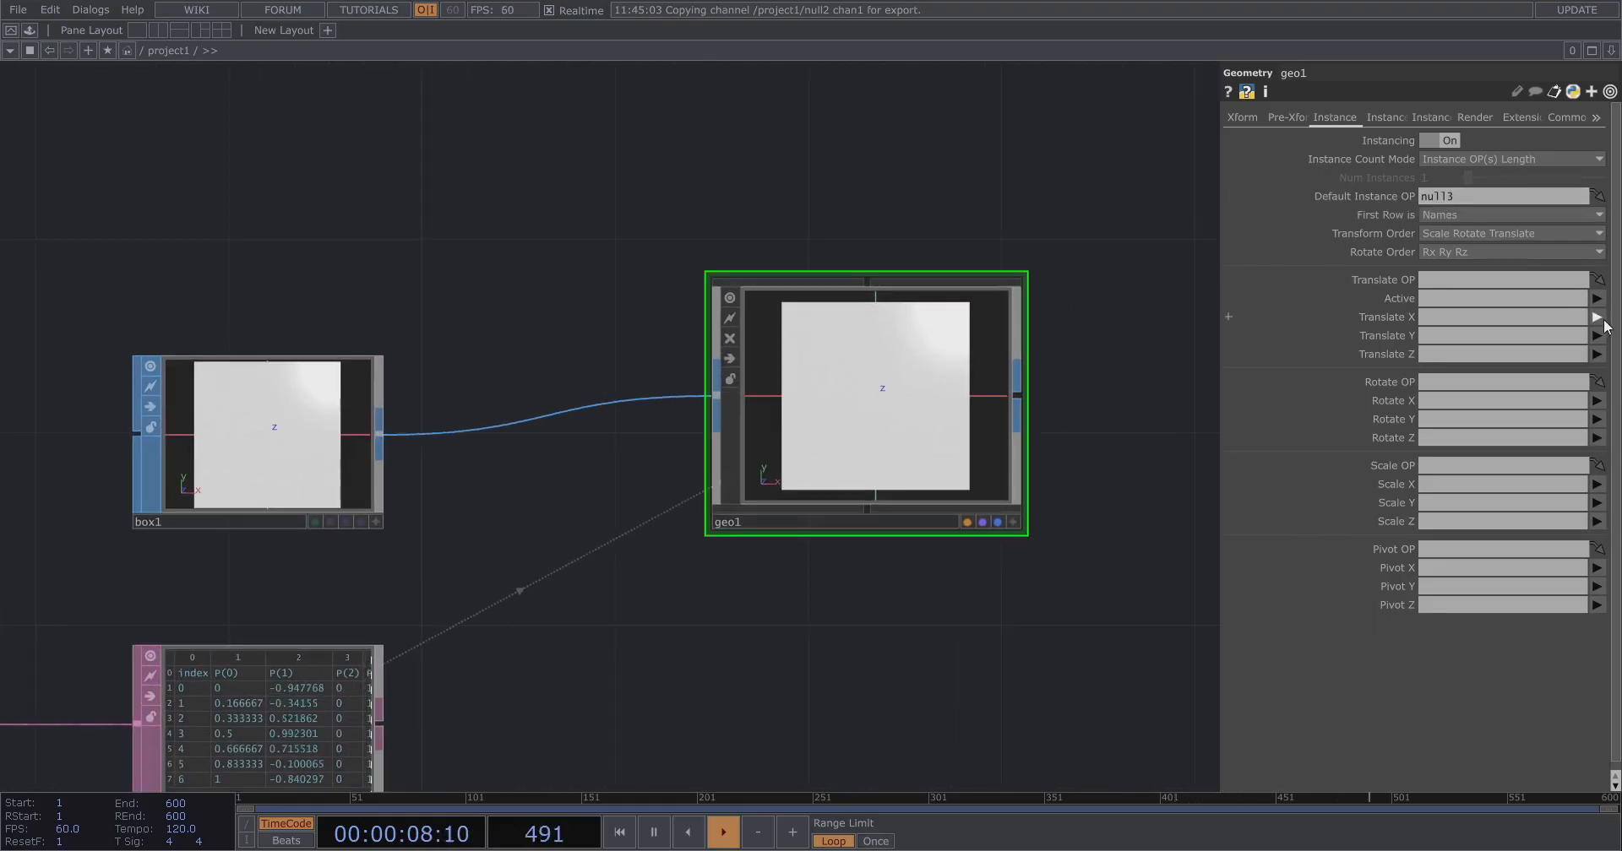
Map geo1's instance Translate X to P(0) and Translate Y to P(1).
click(1596, 317)
click(1599, 355)
click(1596, 335)
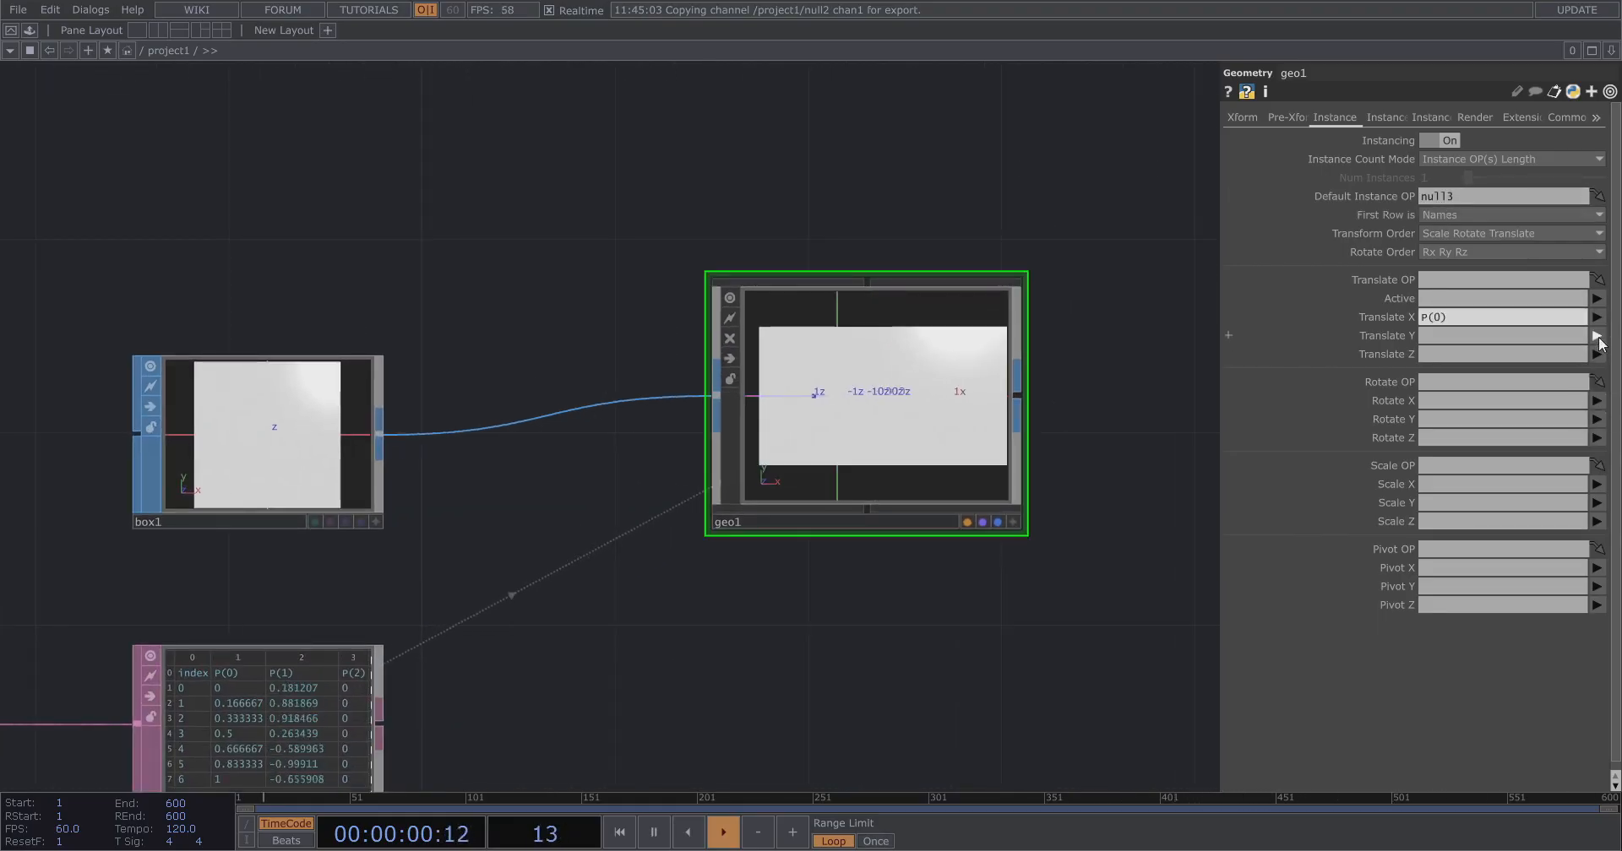
click(1596, 393)
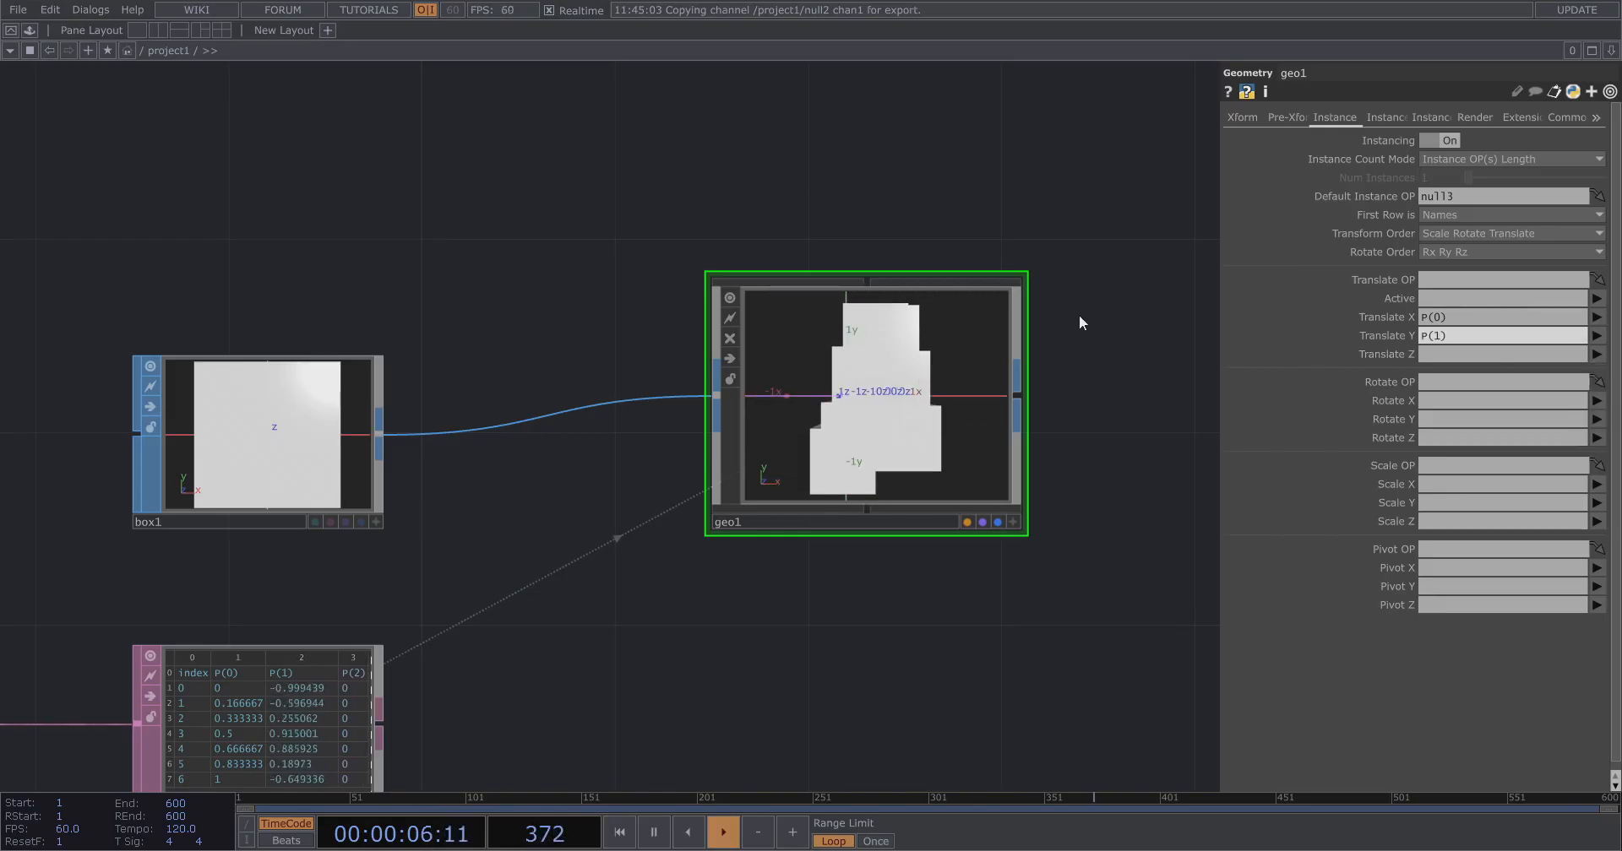
Examine geo1's instanced boxes and pattern1's parameters.
scroll(1073, 387, up, 2)
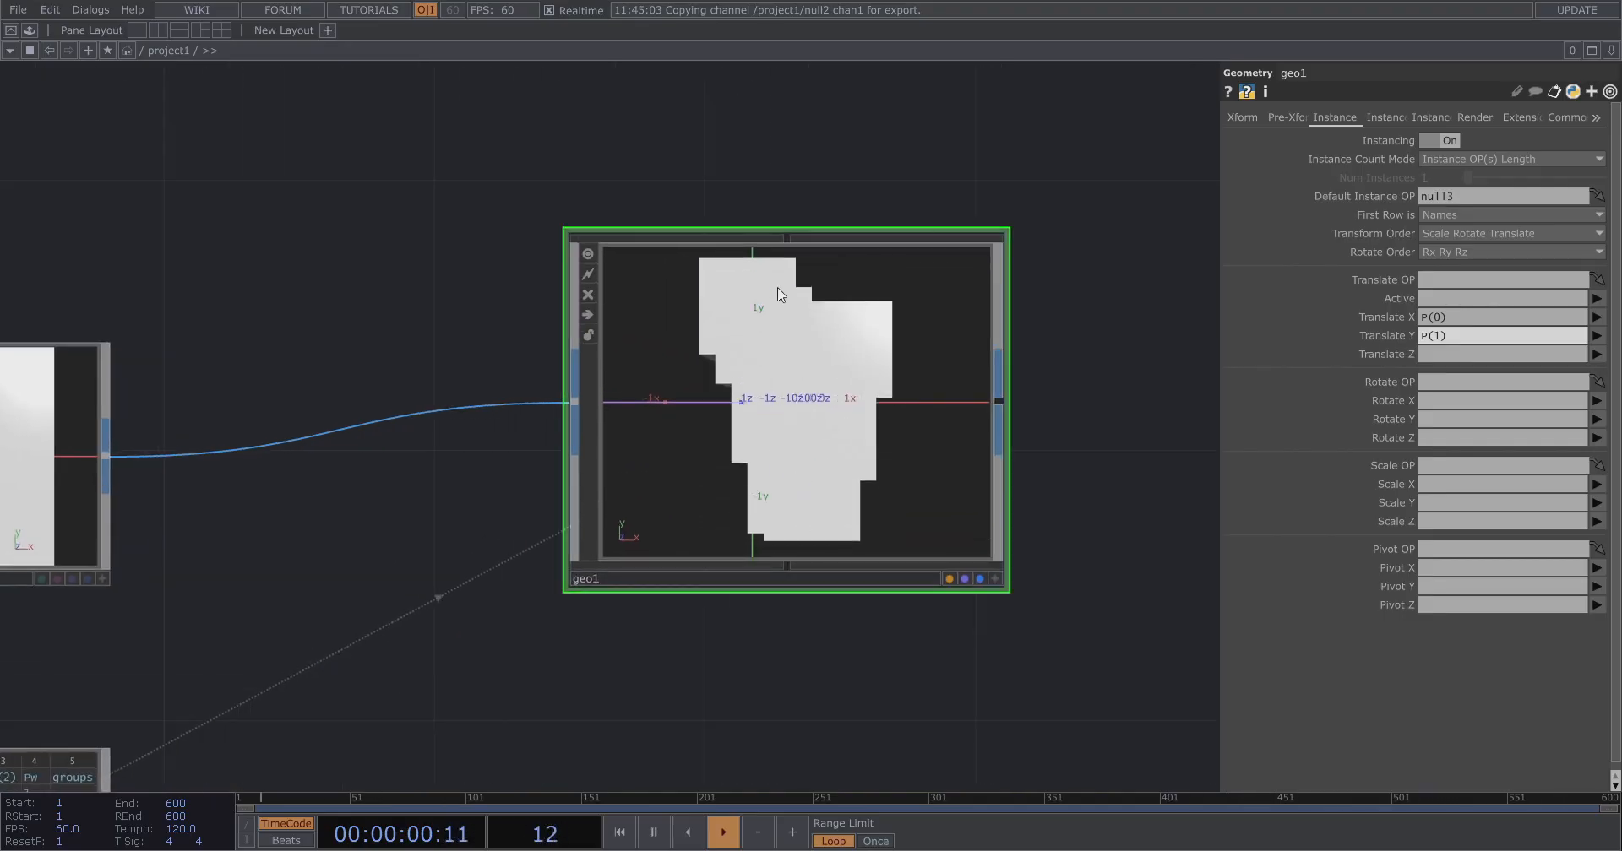
scroll(1067, 253, down, 4)
drag(962, 556, 1136, 545)
drag(576, 580, 816, 597)
drag(717, 582, 880, 596)
drag(625, 517, 686, 522)
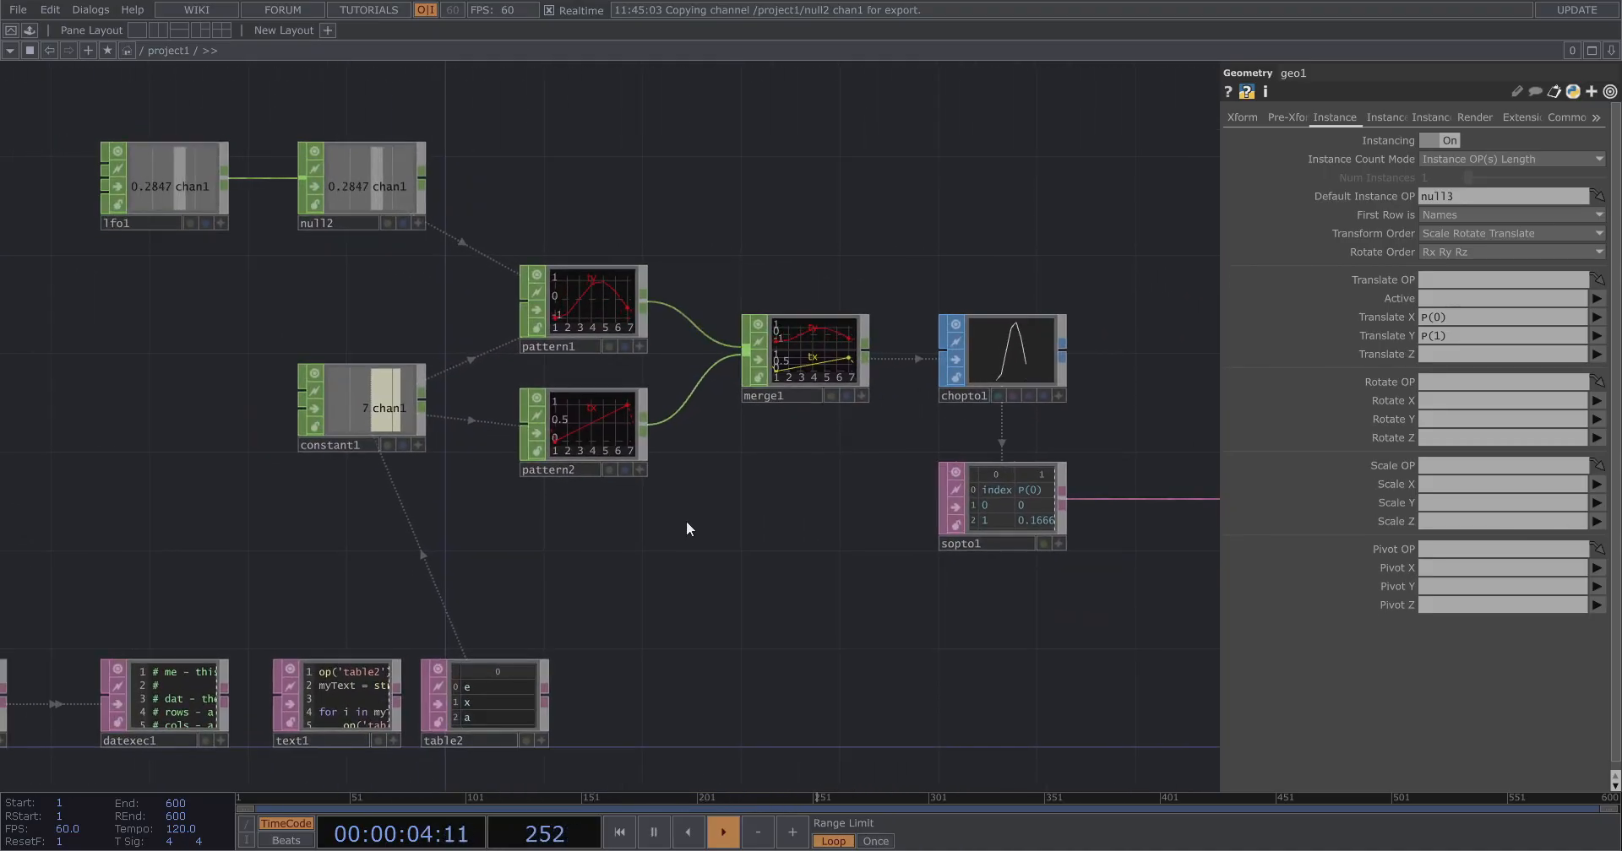
scroll(406, 351, up, 2)
click(662, 289)
drag(475, 291, 569, 368)
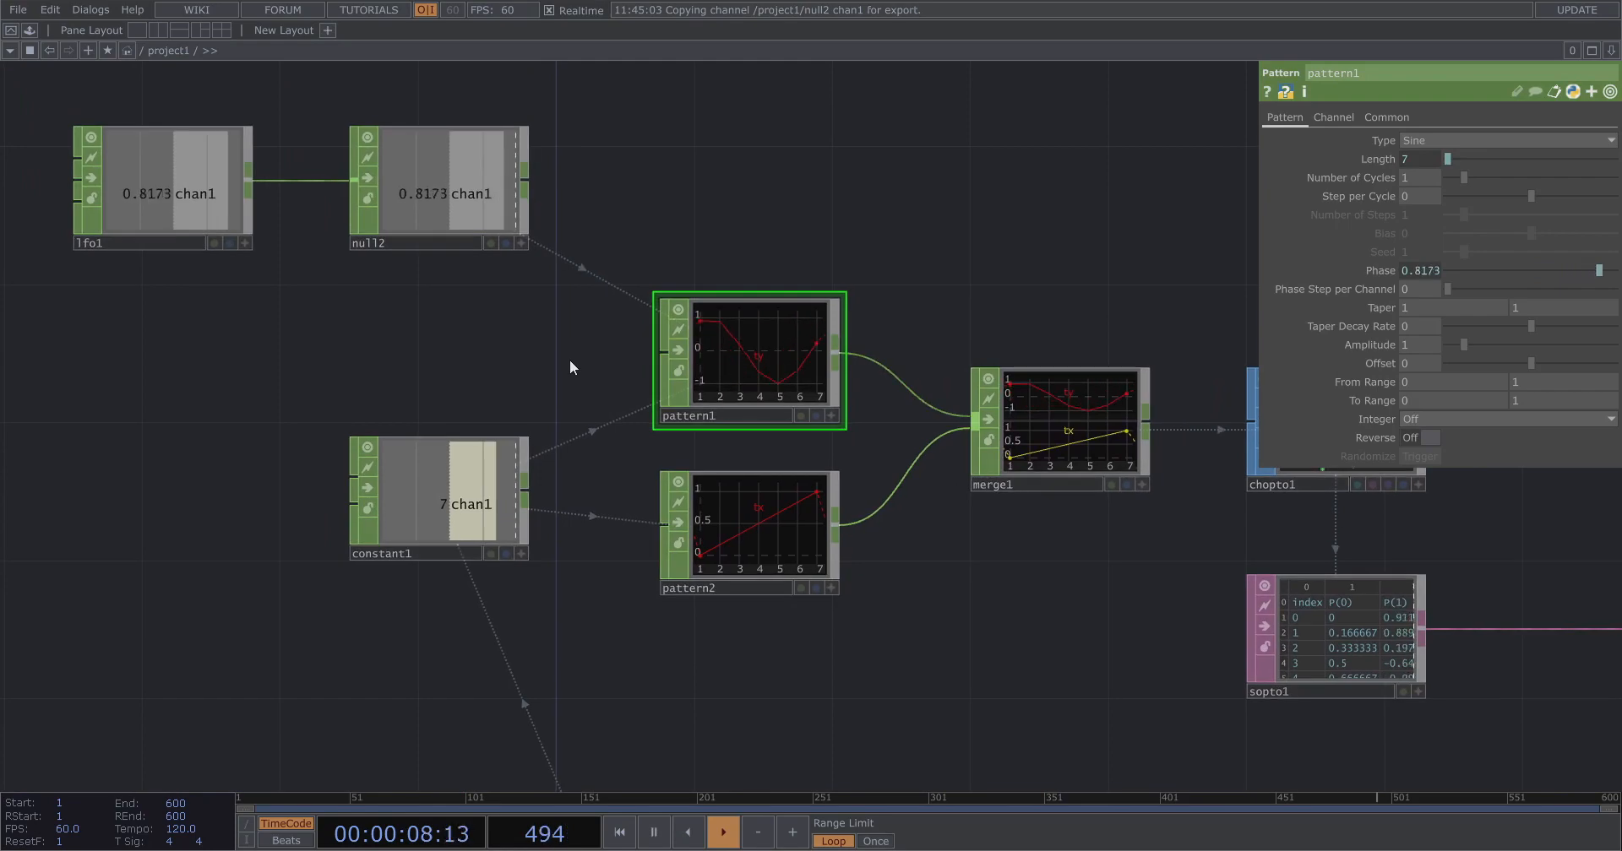
Copy pattern2's Length expression op('constant1')['chan1'] into its Amplitude parameter.
scroll(736, 262, down, 3)
click(752, 473)
drag(778, 597, 865, 470)
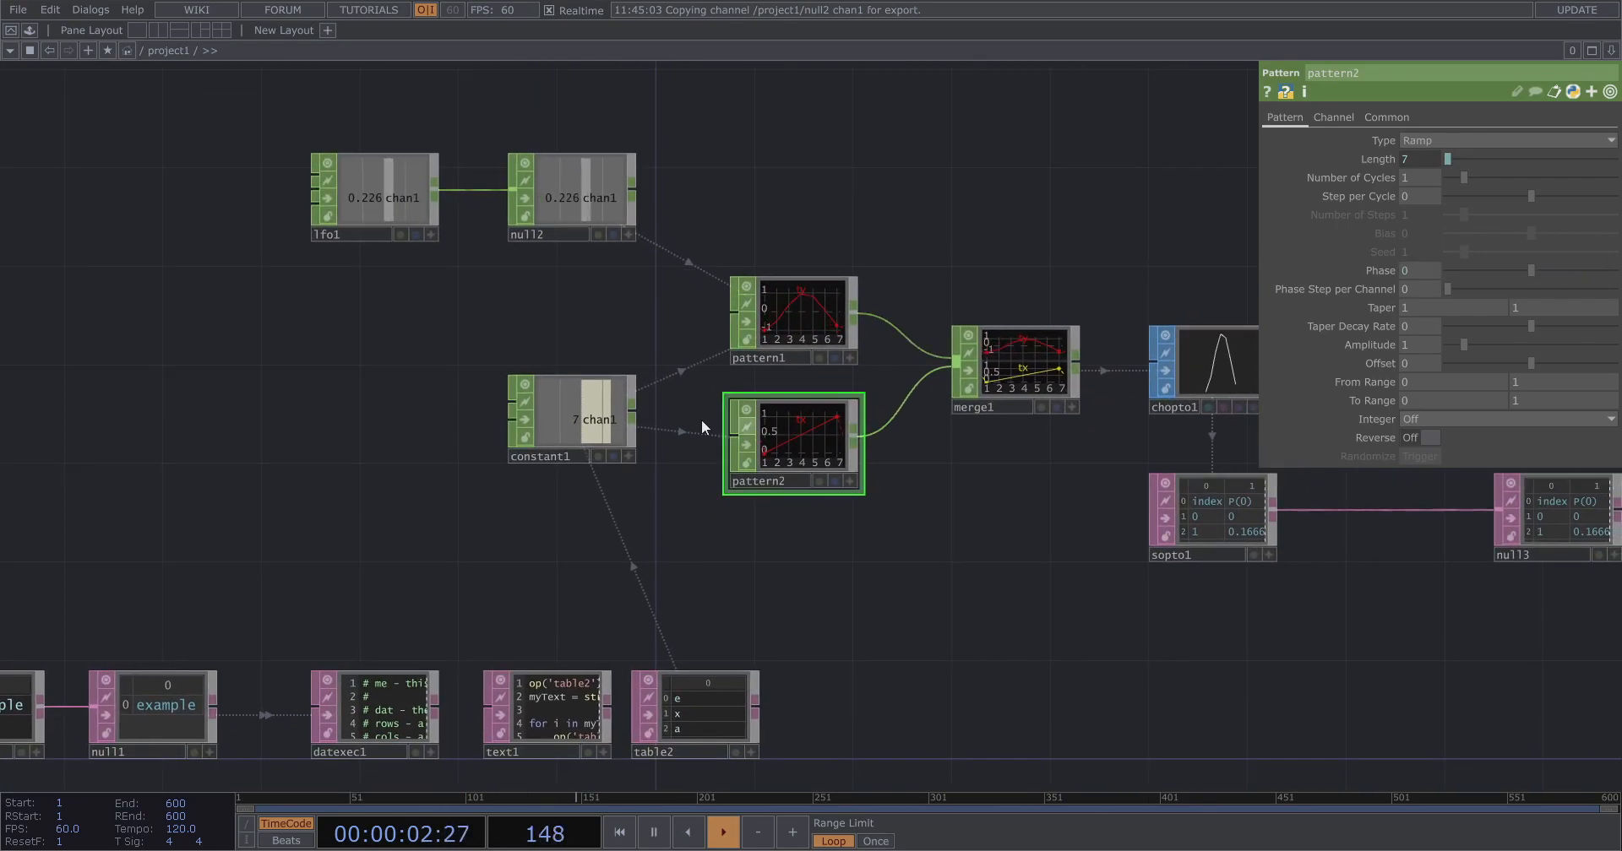
scroll(713, 369, up, 4)
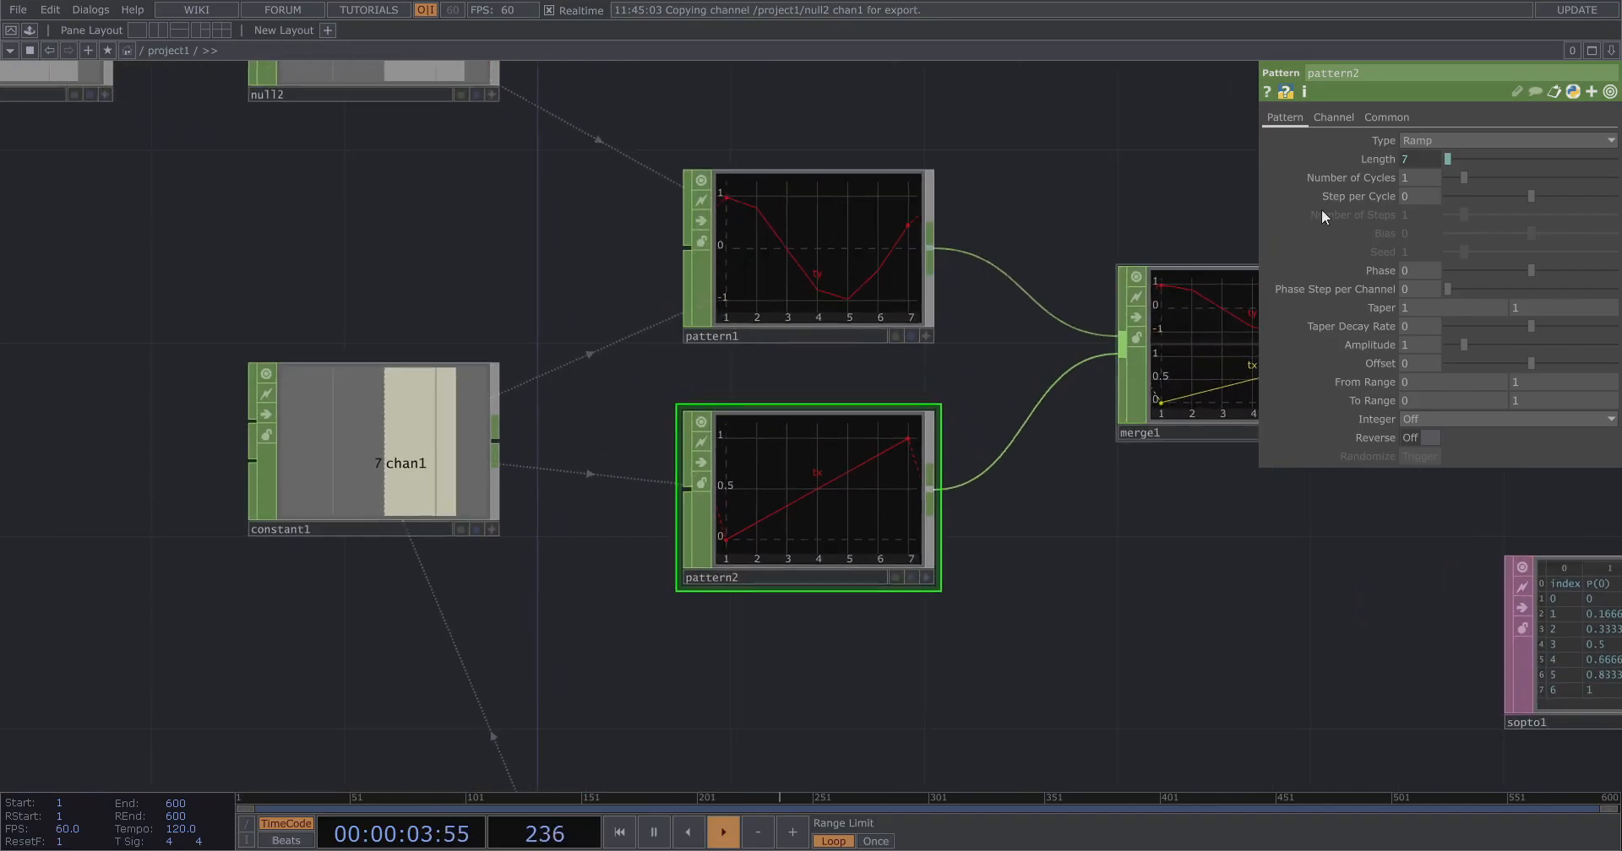
click(1368, 154)
click(1563, 178)
key(ctrl+c)
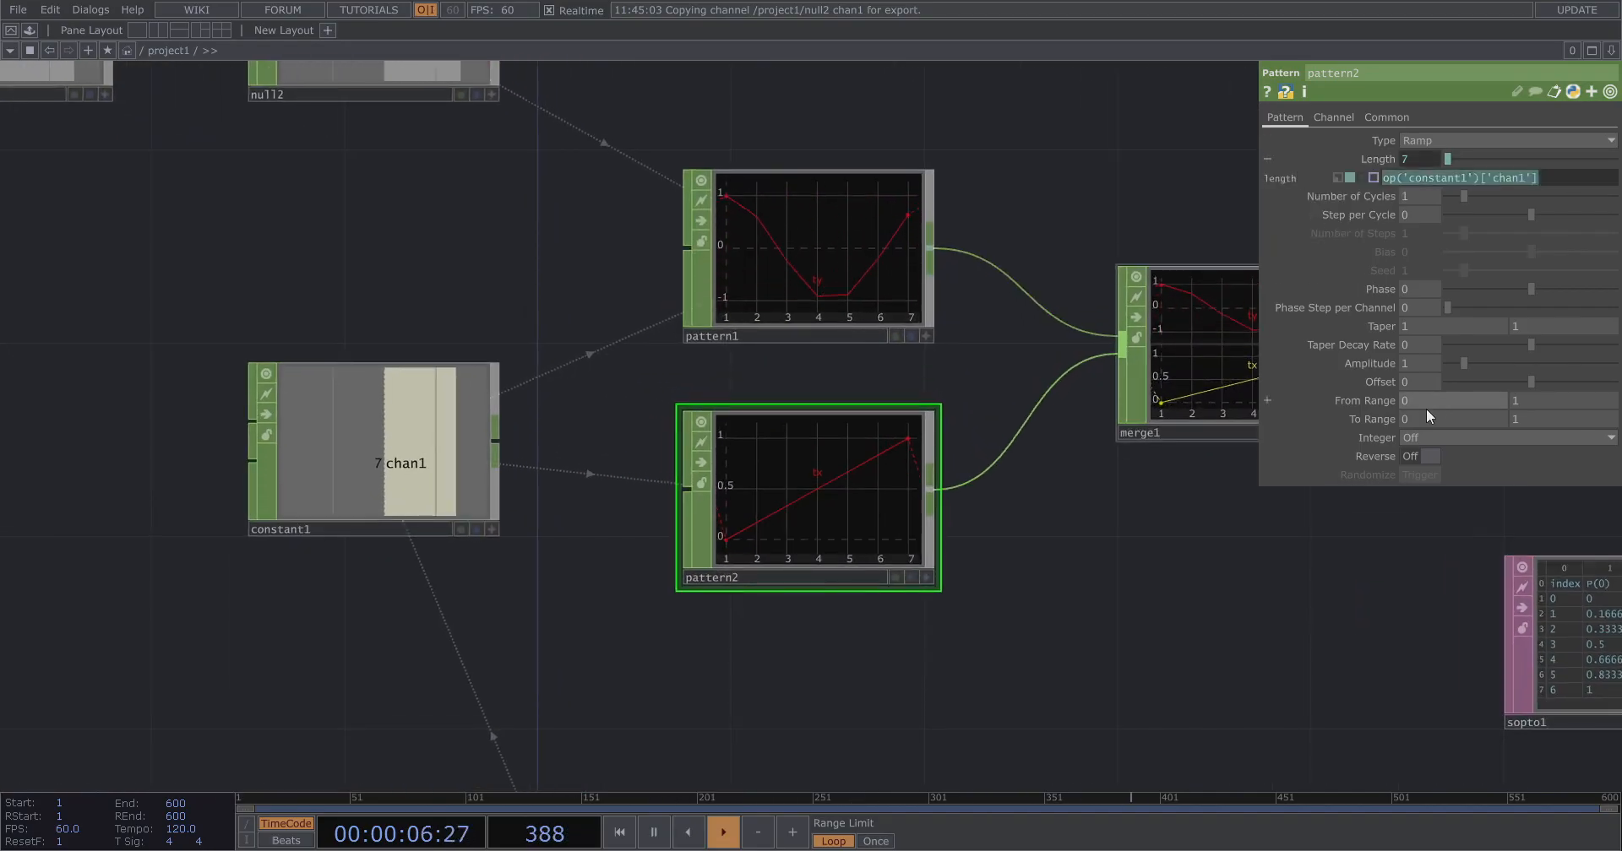
click(1376, 362)
key(ctrl+v)
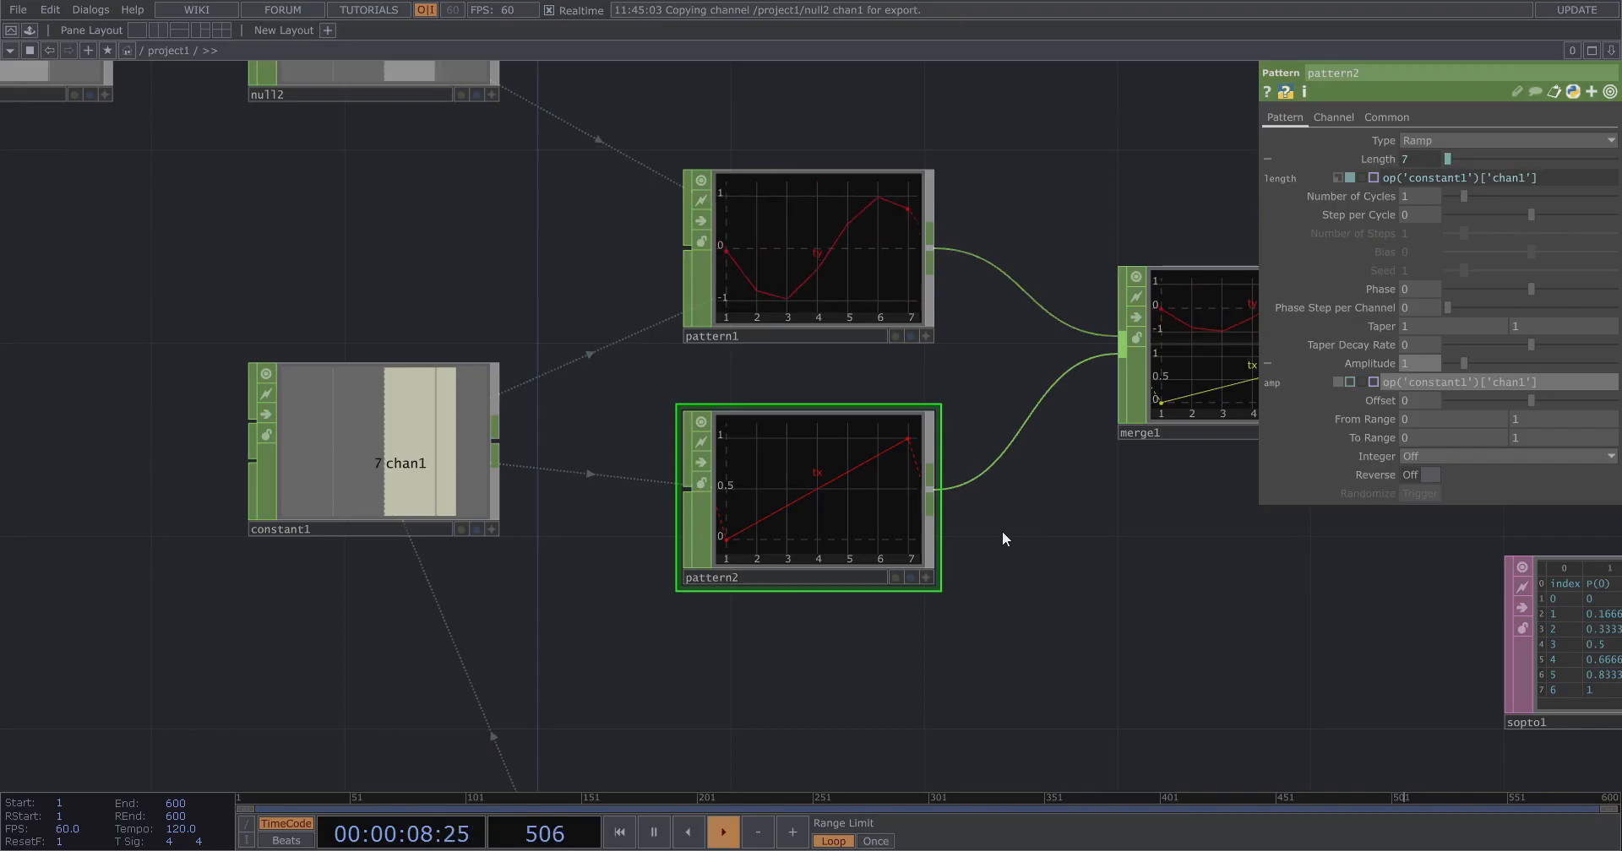
Change pattern2's Amplitude expression to op('constant1')['chan1'] -1.
scroll(203, 472, down, 5)
scroll(963, 426, up, 6)
scroll(908, 471, up, 1)
click(913, 472)
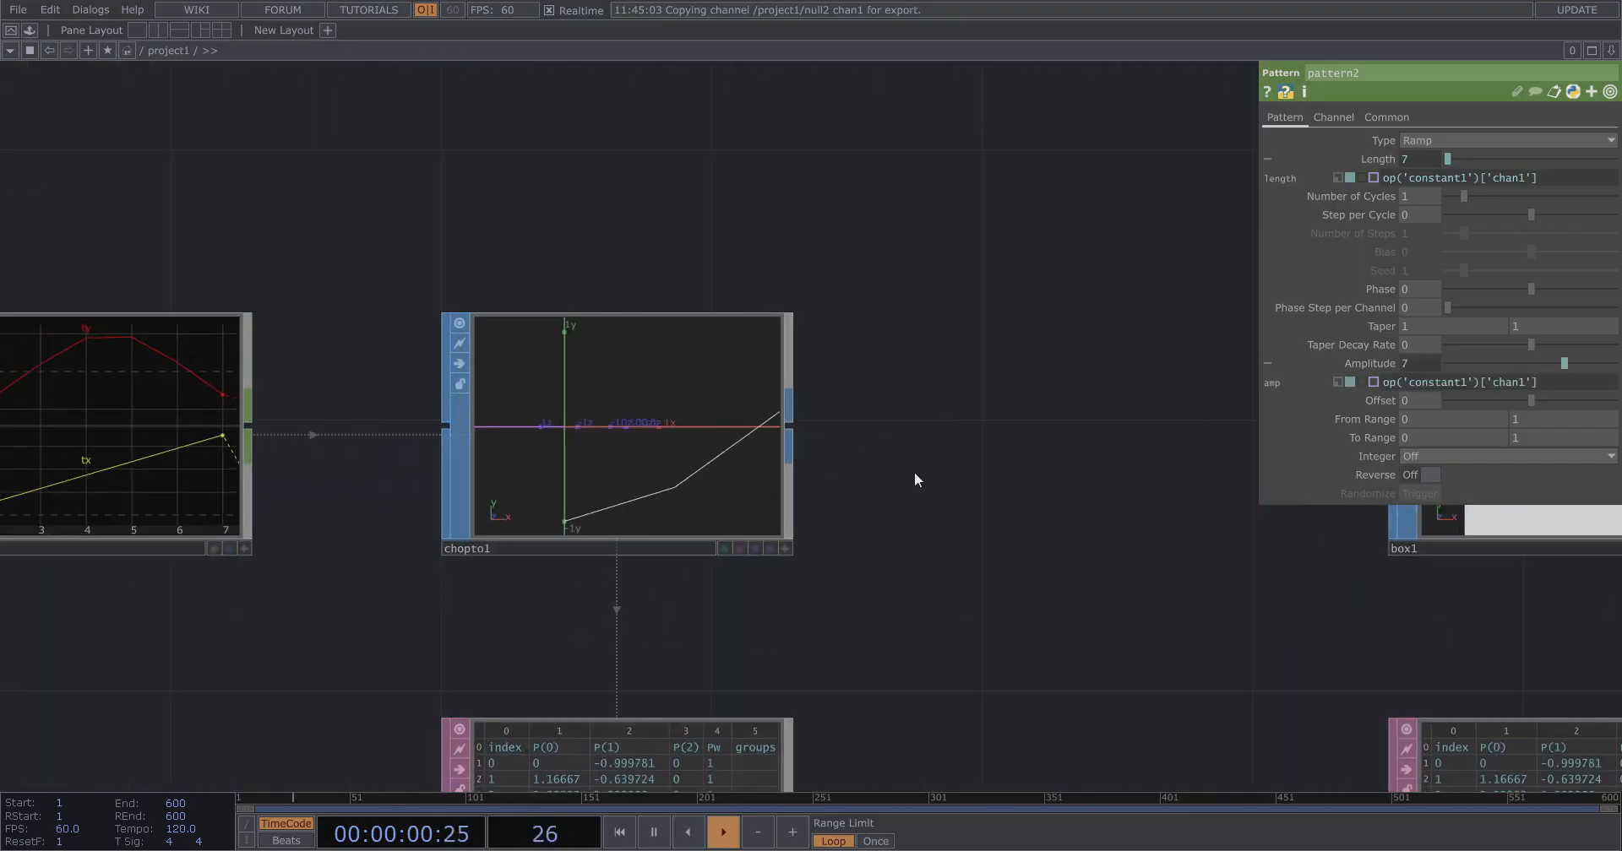
scroll(166, 437, down, 6)
scroll(165, 437, down, 2)
scroll(713, 442, up, 4)
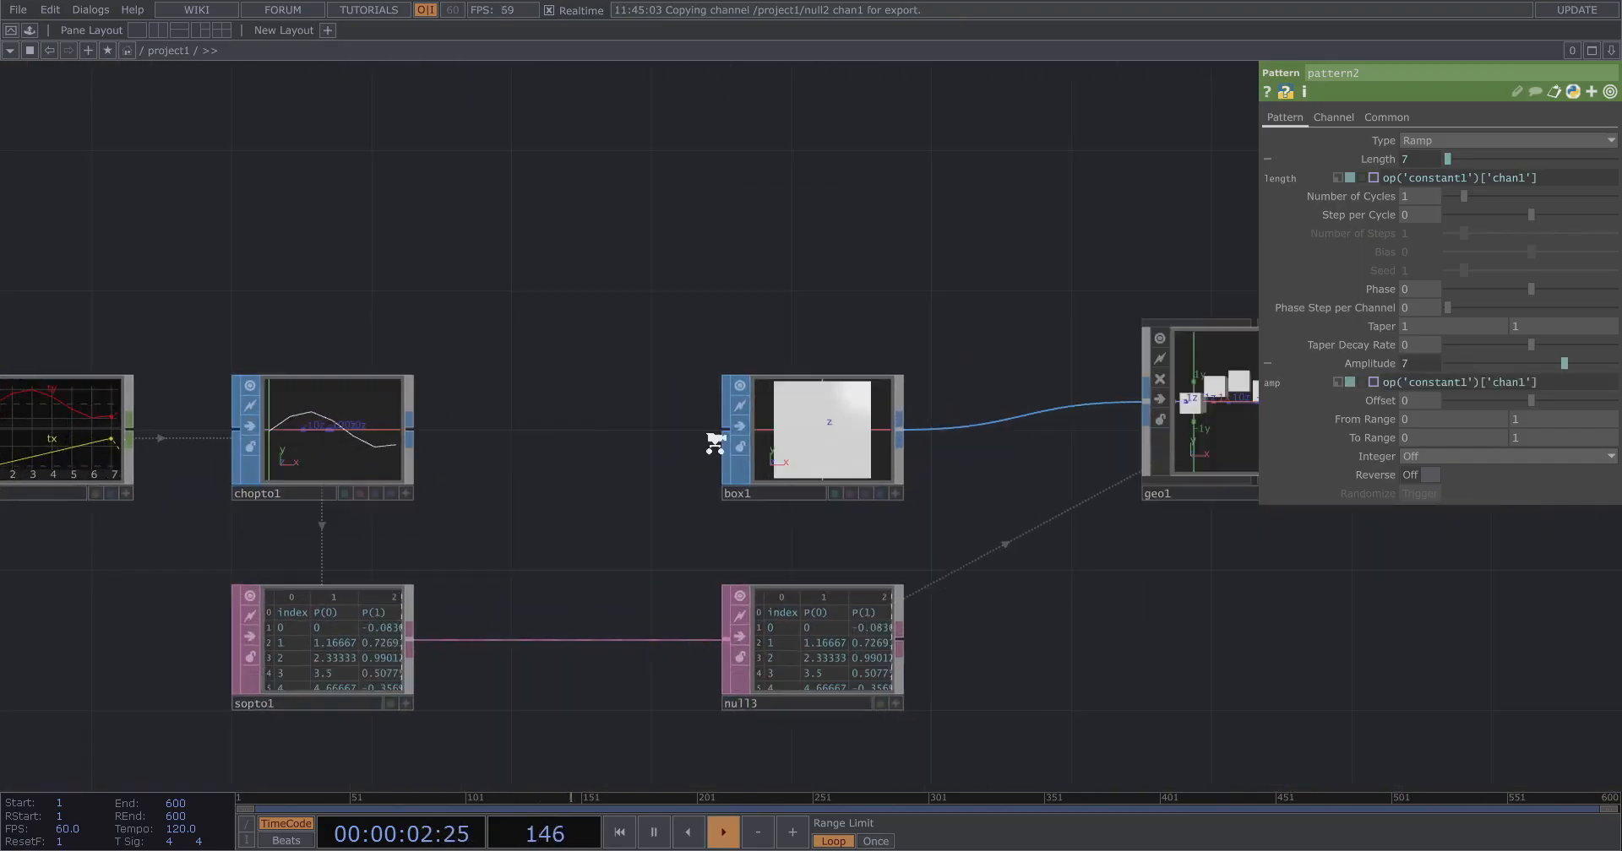
drag(1225, 483, 602, 534)
scroll(940, 469, up, 4)
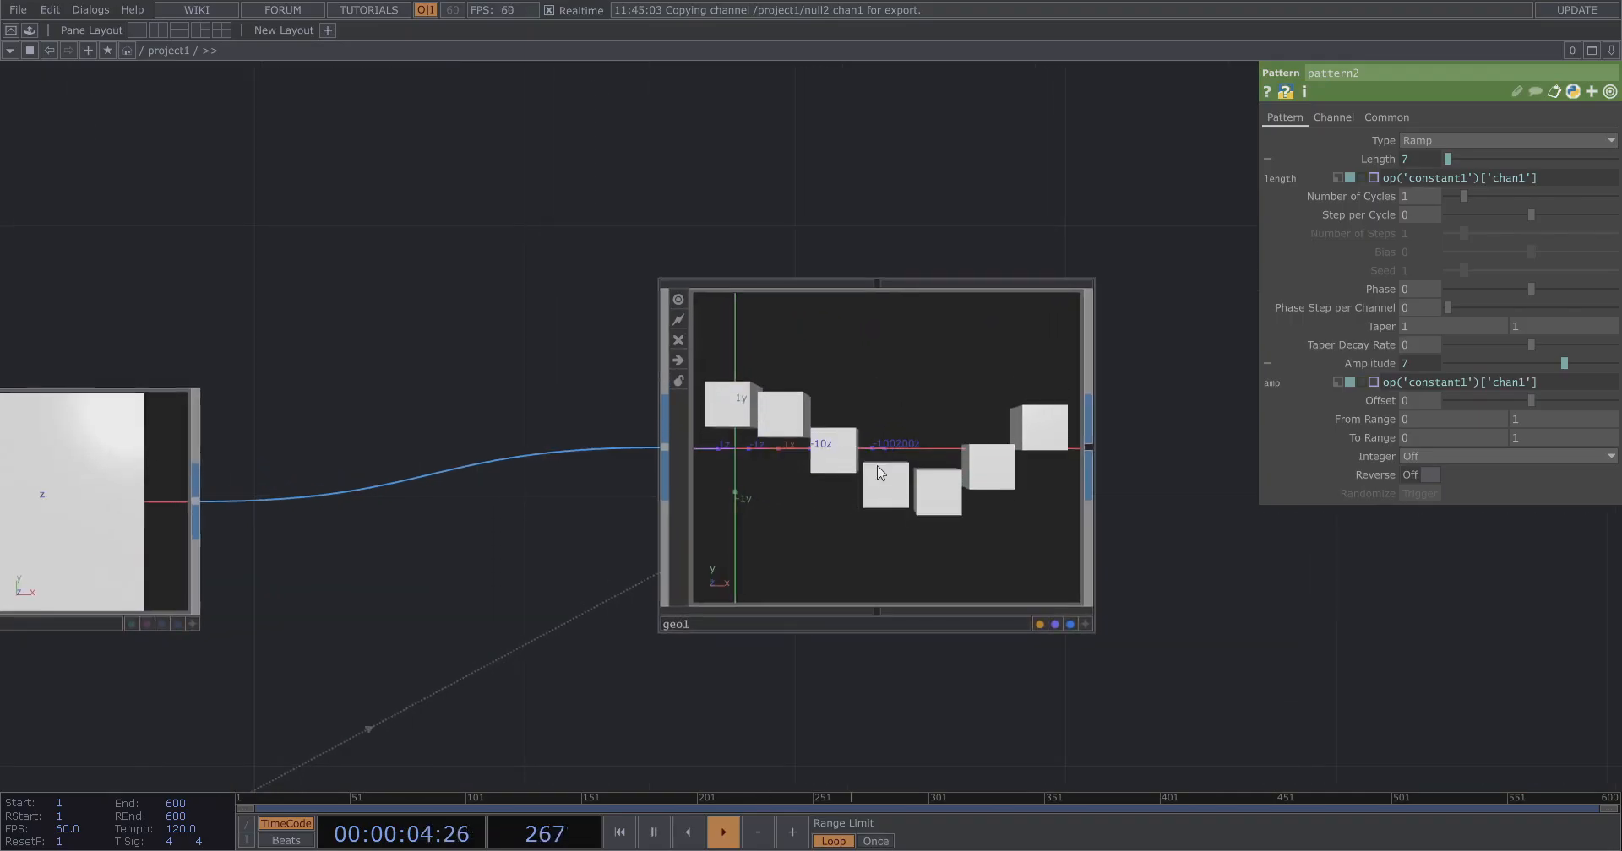
scroll(1118, 467, up, 2)
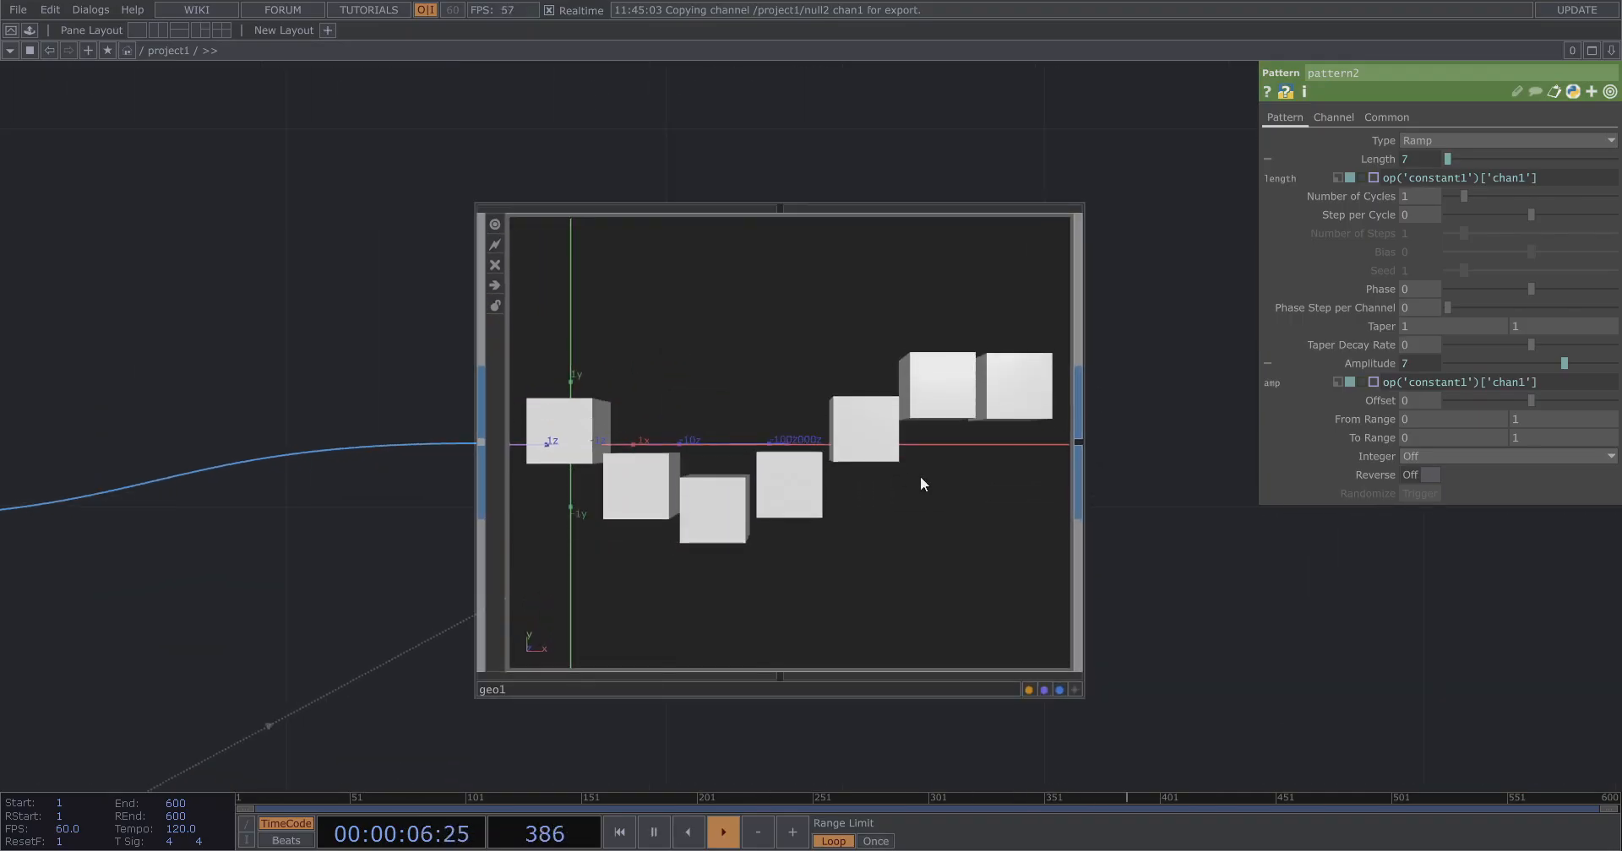
click(1073, 690)
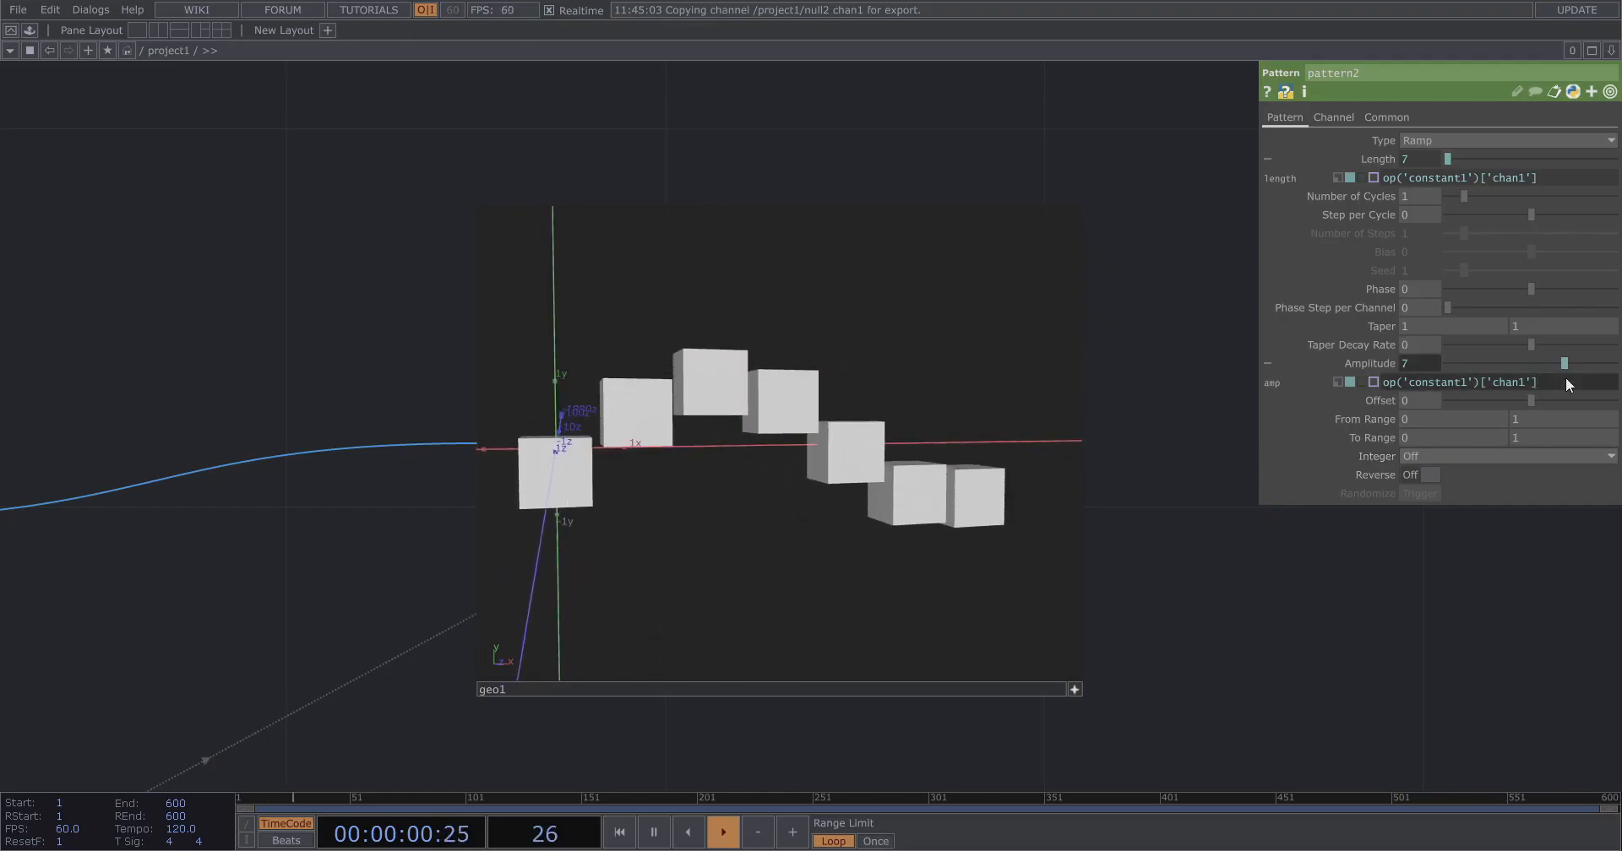
text(-1)
key(Return)
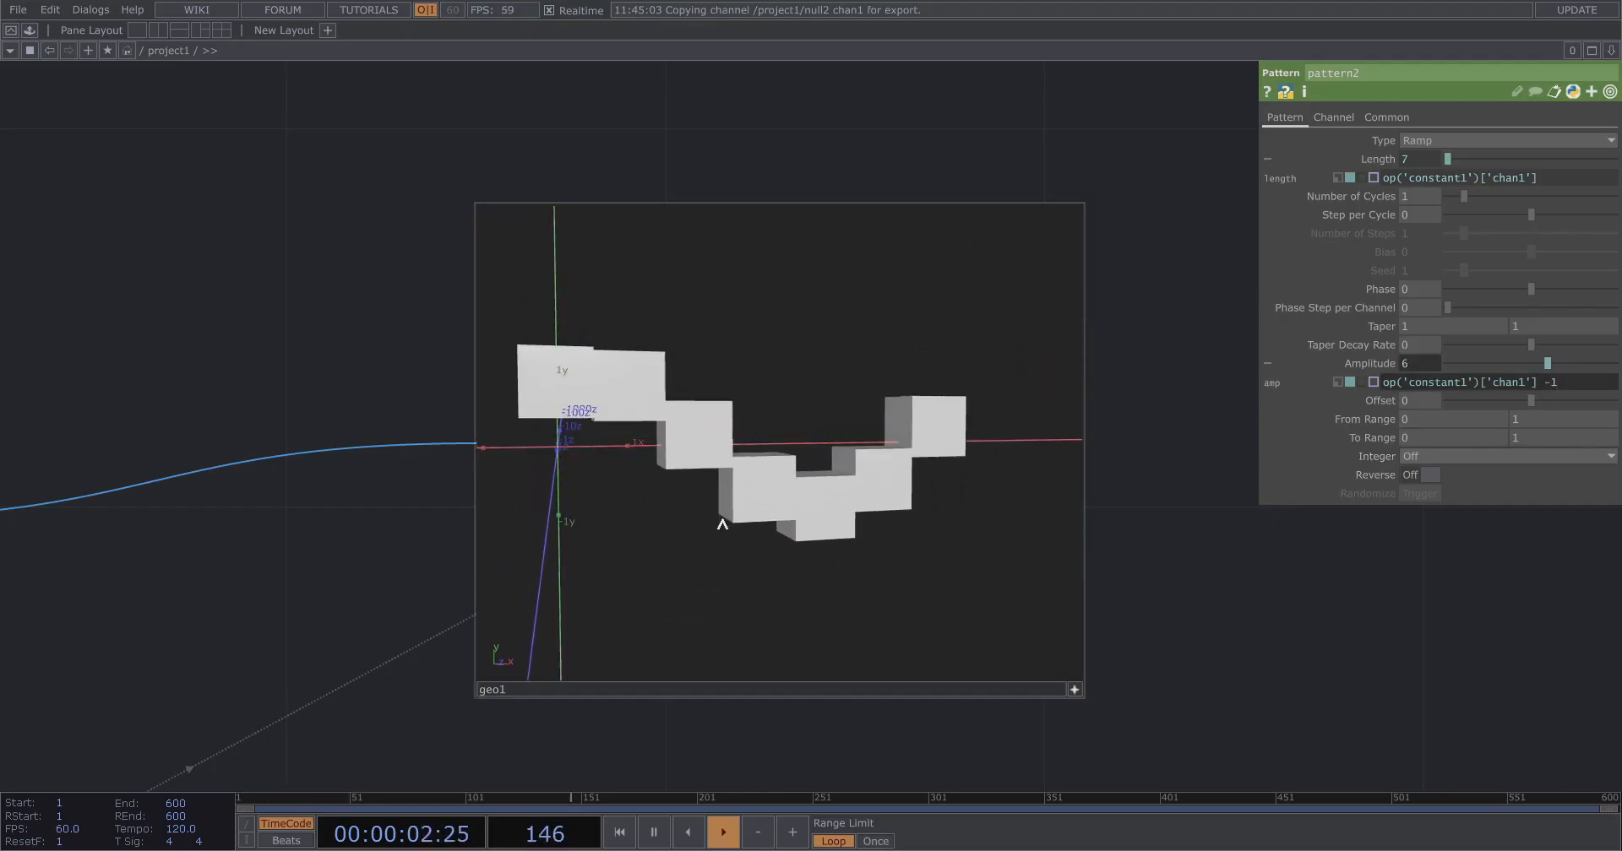
Orbit geo1's viewer to inspect the instanced boxes.
click(1074, 691)
click(1074, 691)
drag(980, 560, 939, 547)
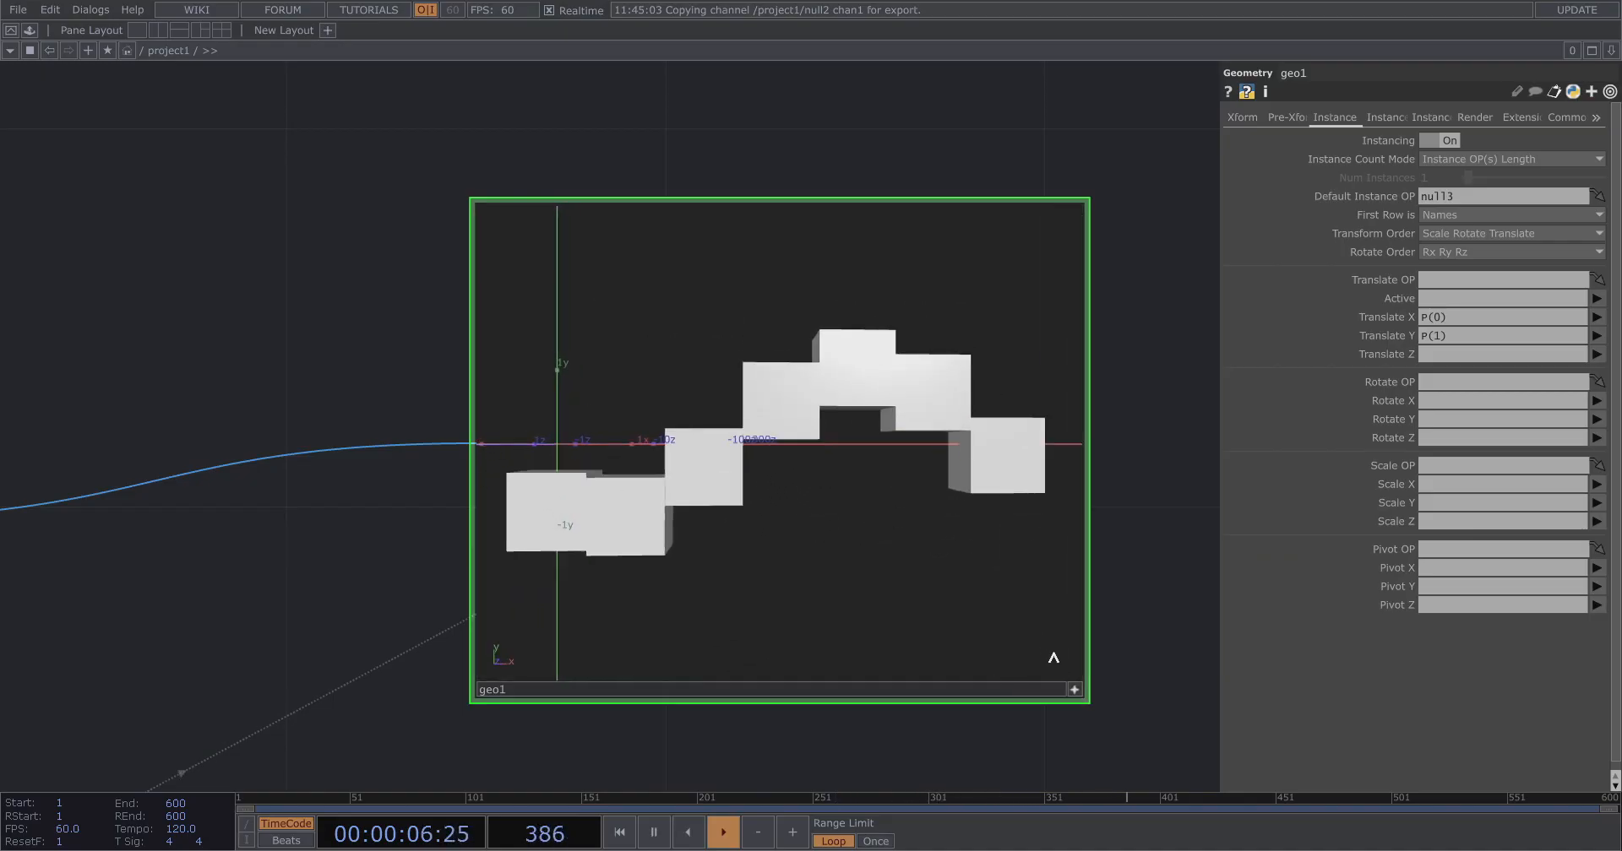
click(1074, 689)
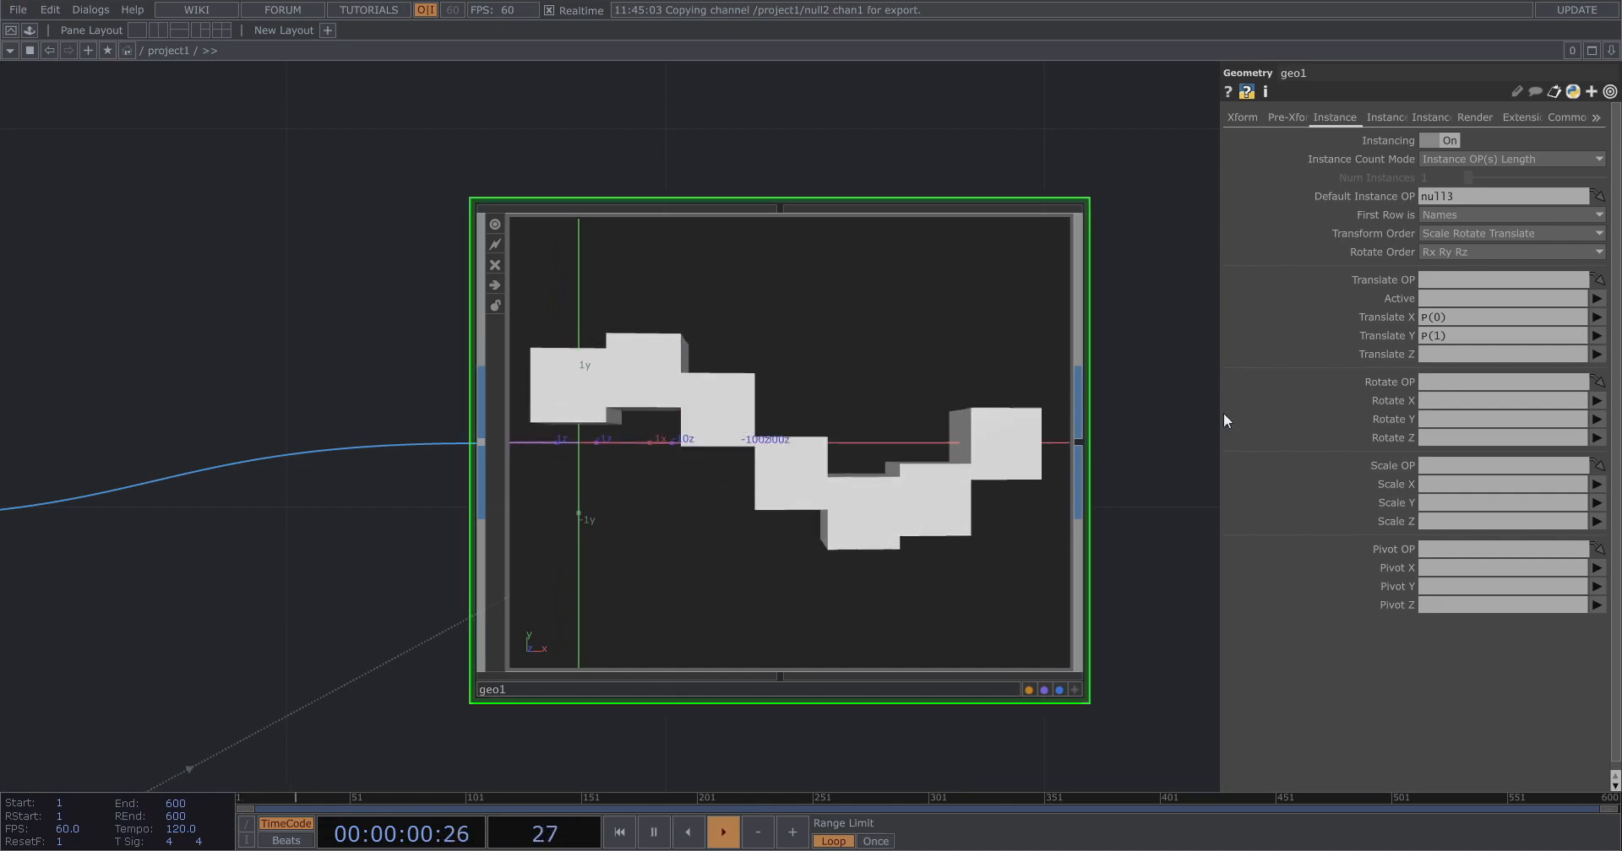
scroll(1174, 427, down, 5)
drag(190, 522, 648, 387)
scroll(202, 407, up, 5)
click(590, 553)
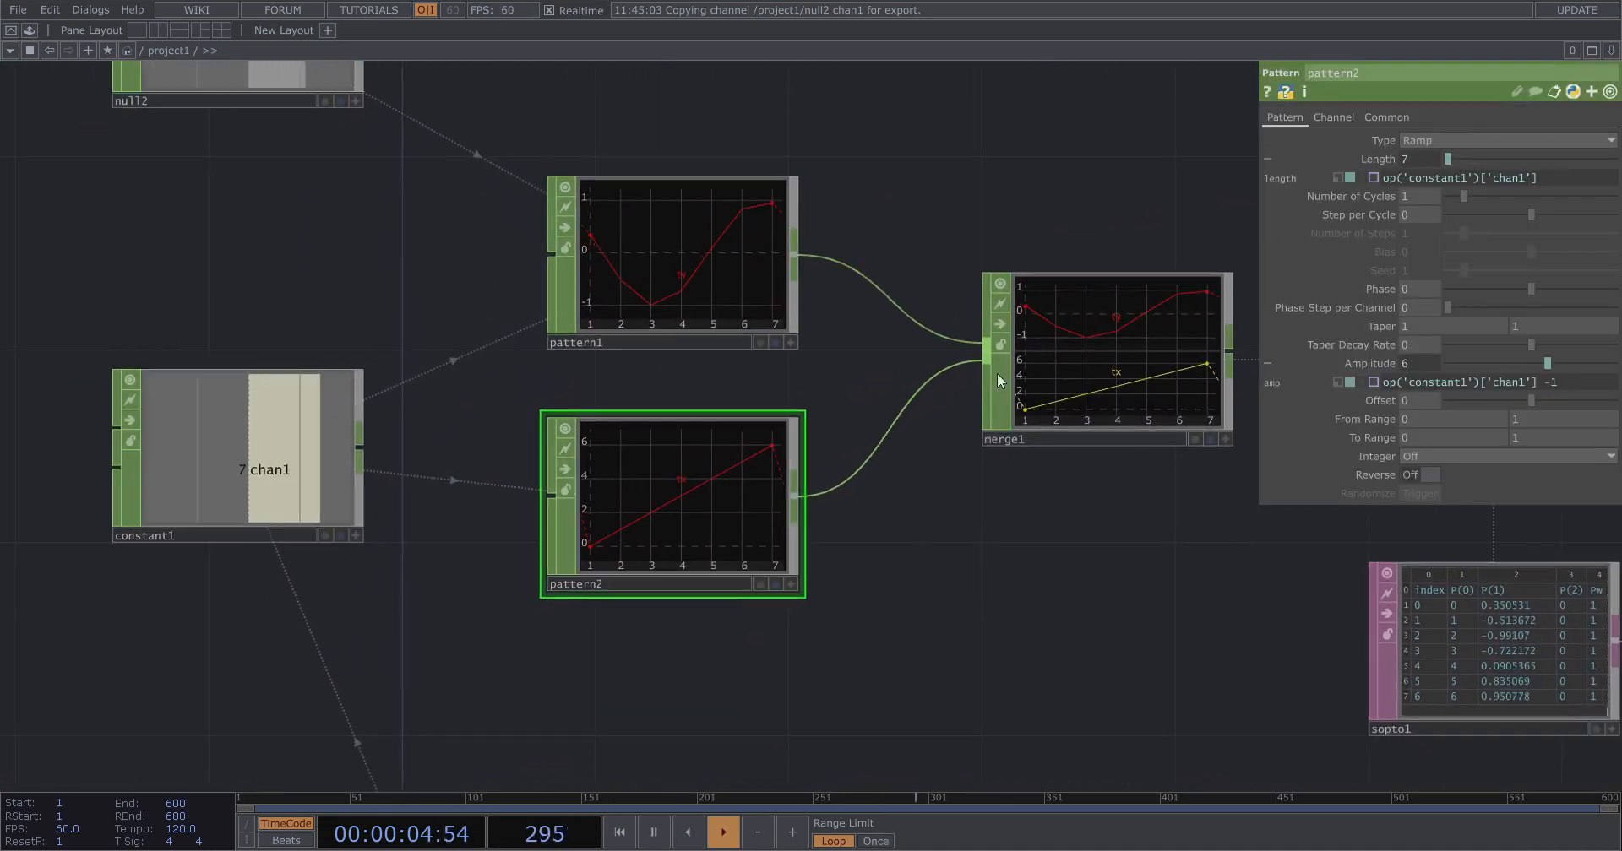
Copy pattern2's Amplitude expression into its Offset parameter.
click(1371, 363)
click(1371, 363)
drag(1563, 383, 1376, 385)
key(ctrl+c)
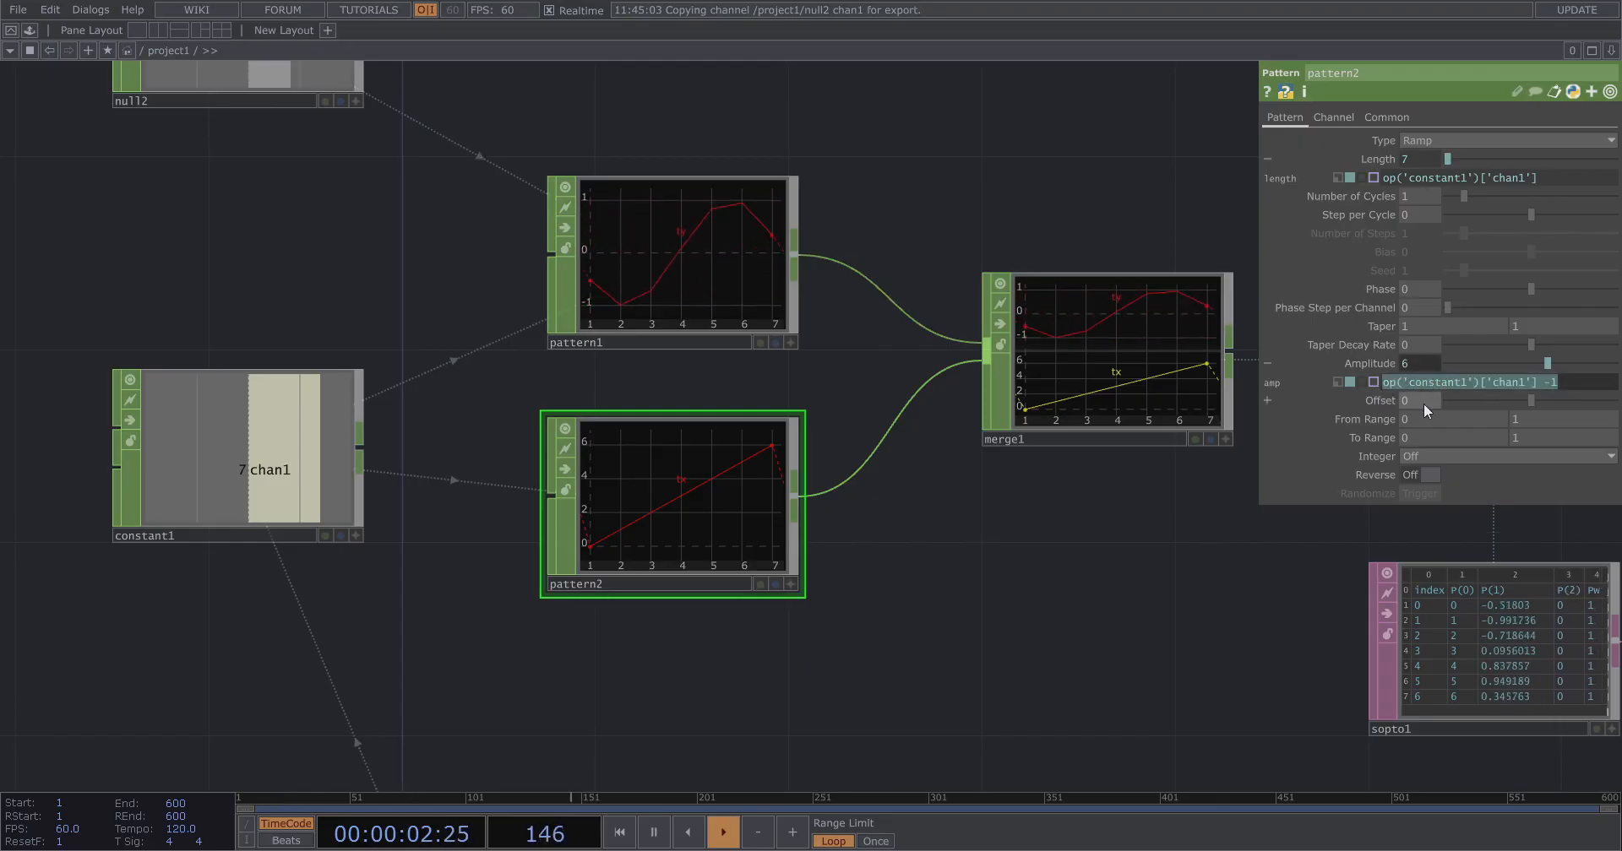
click(1267, 401)
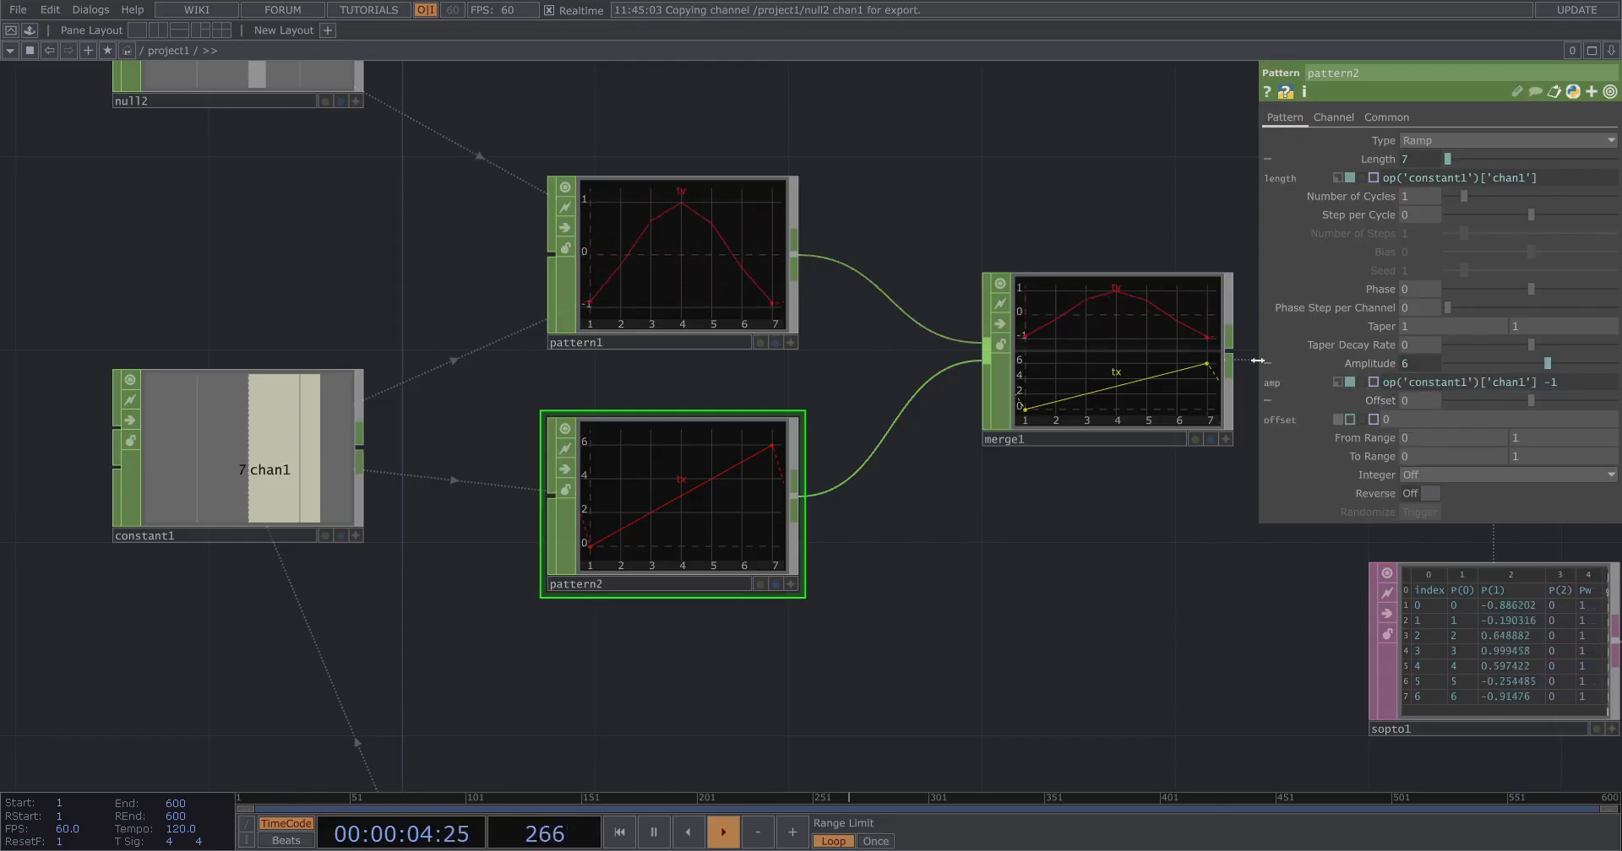
drag(1260, 364, 989, 372)
double_click(1111, 399)
click(1147, 419)
key(ctrl+v)
key(Return)
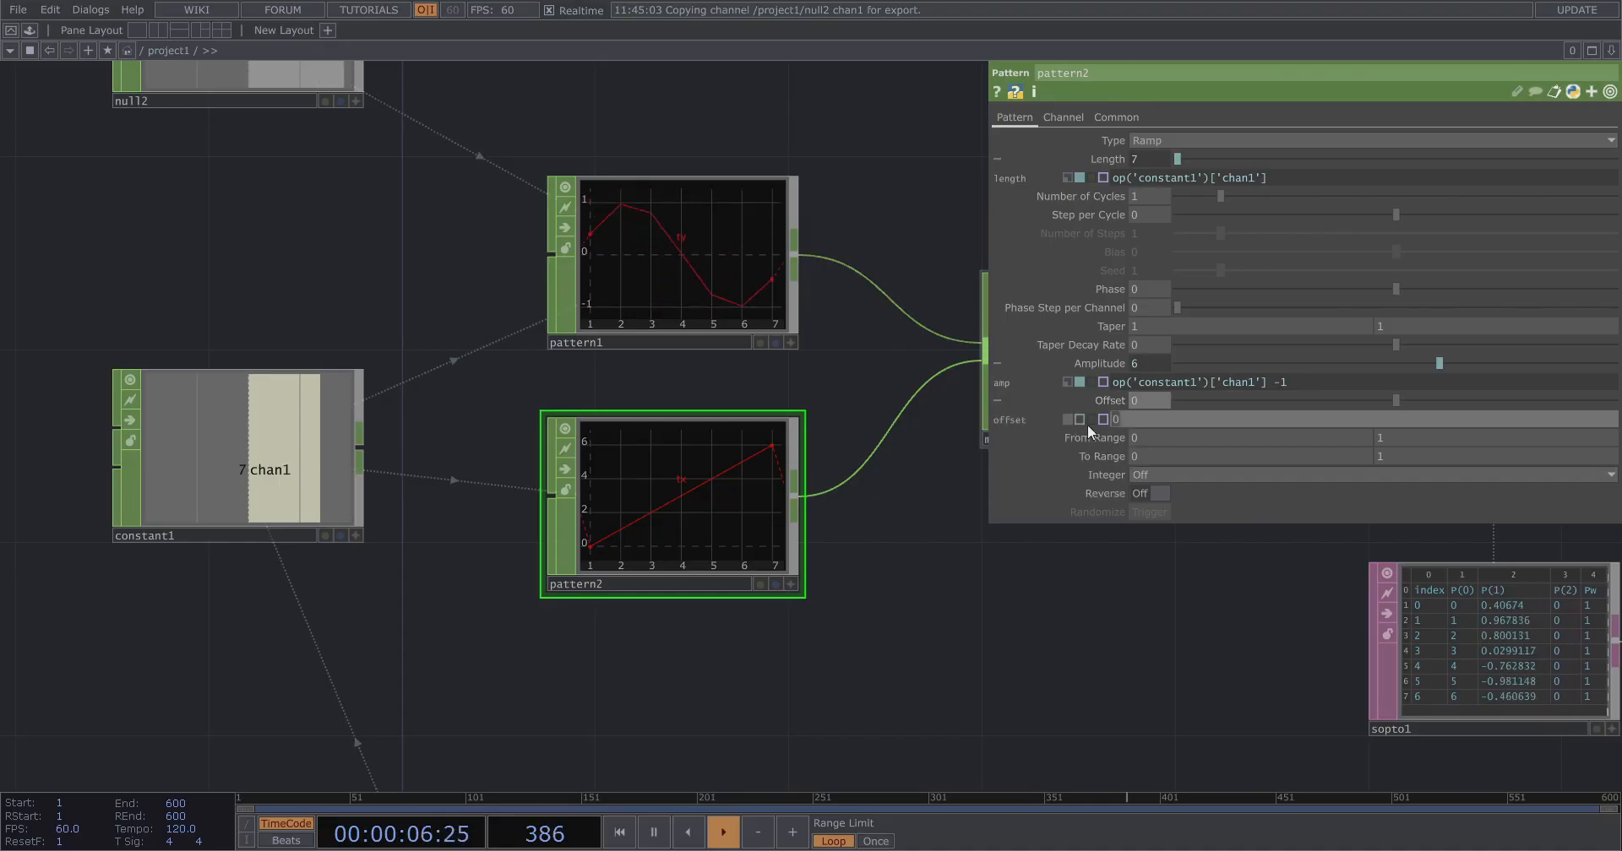
Negate pattern2's Offset expression.
scroll(164, 517, down, 4)
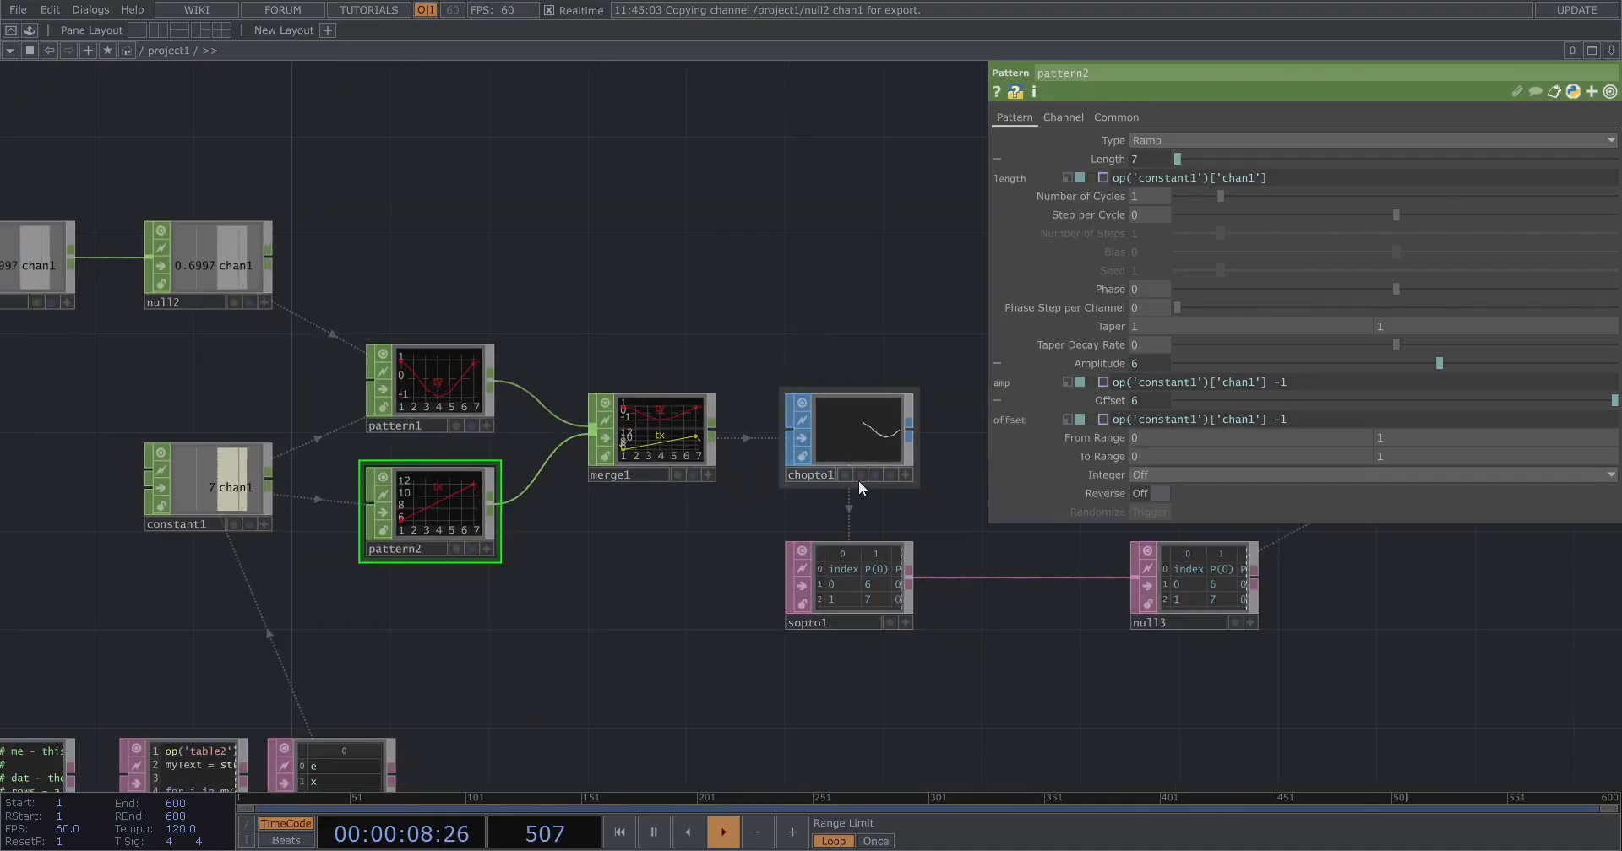
scroll(895, 441, up, 4)
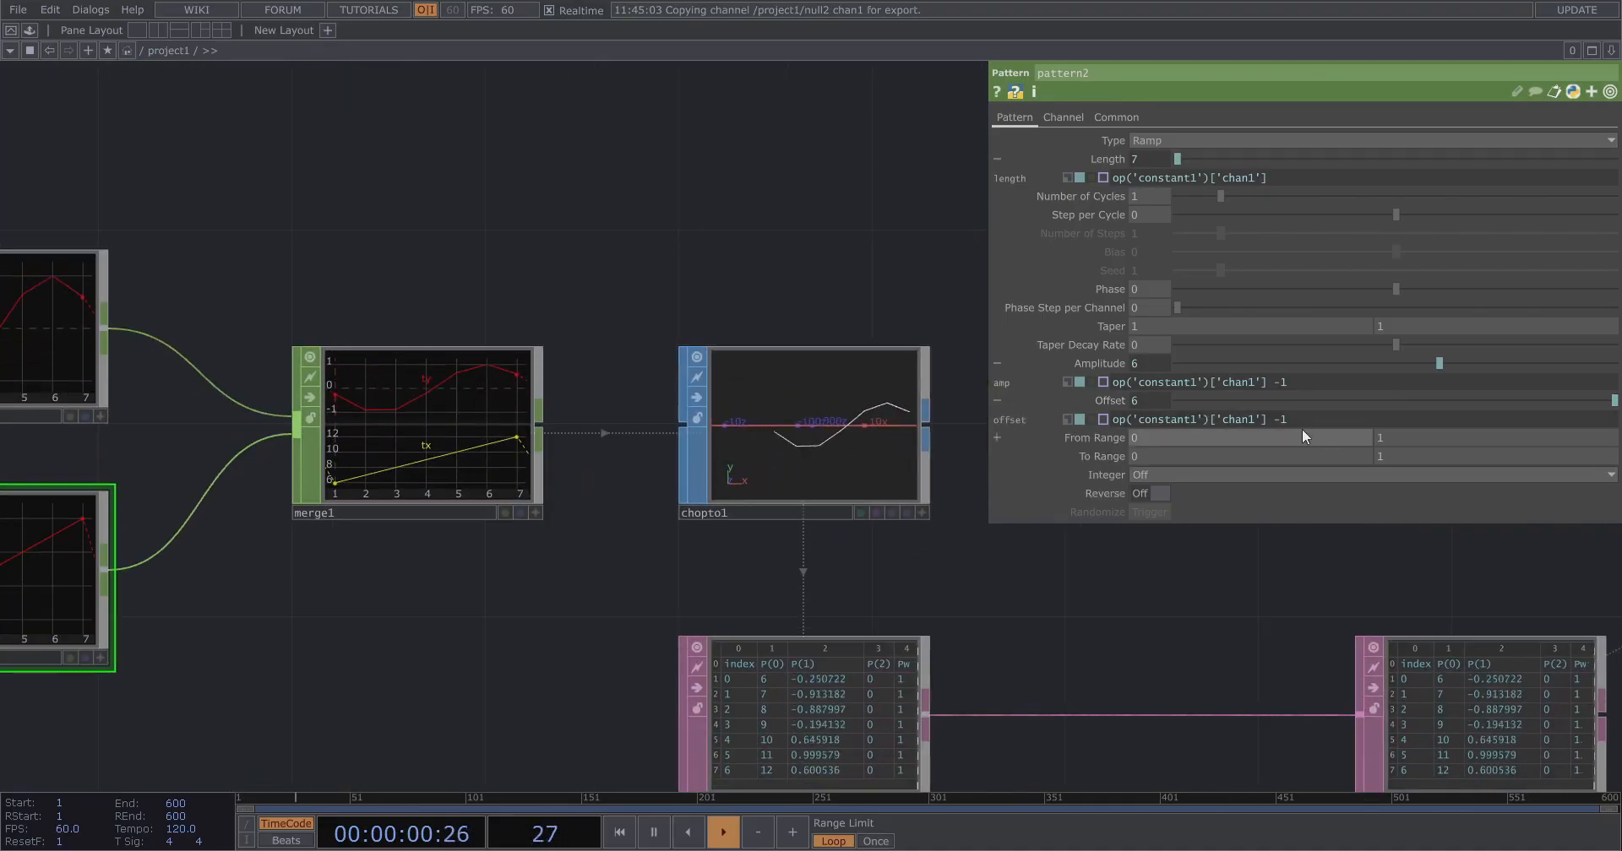
click(1117, 420)
click(1116, 420)
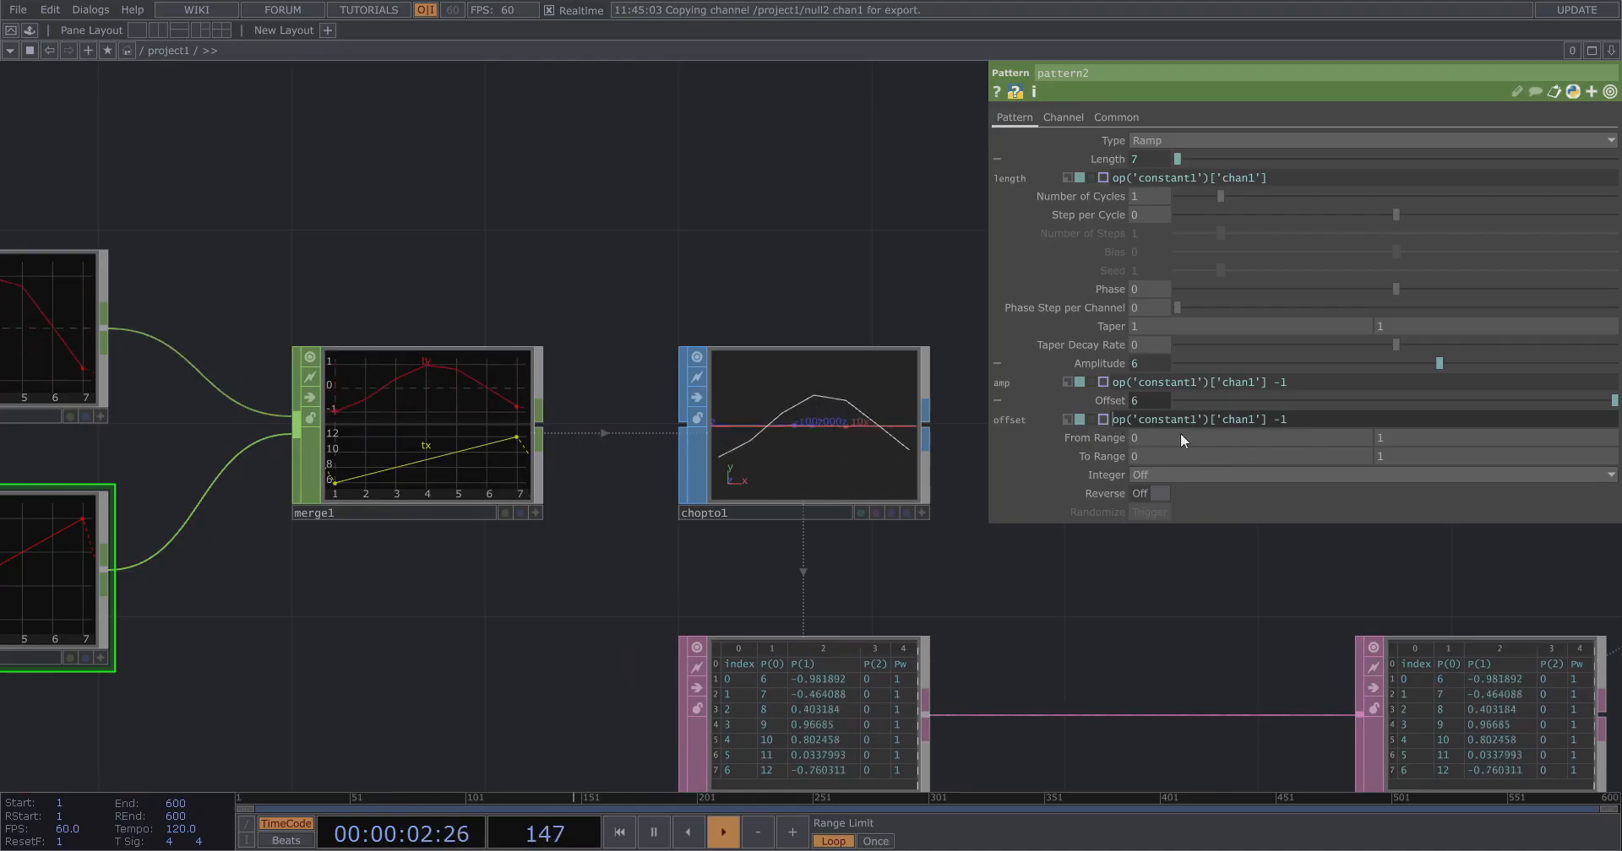
text(-)
key(Return)
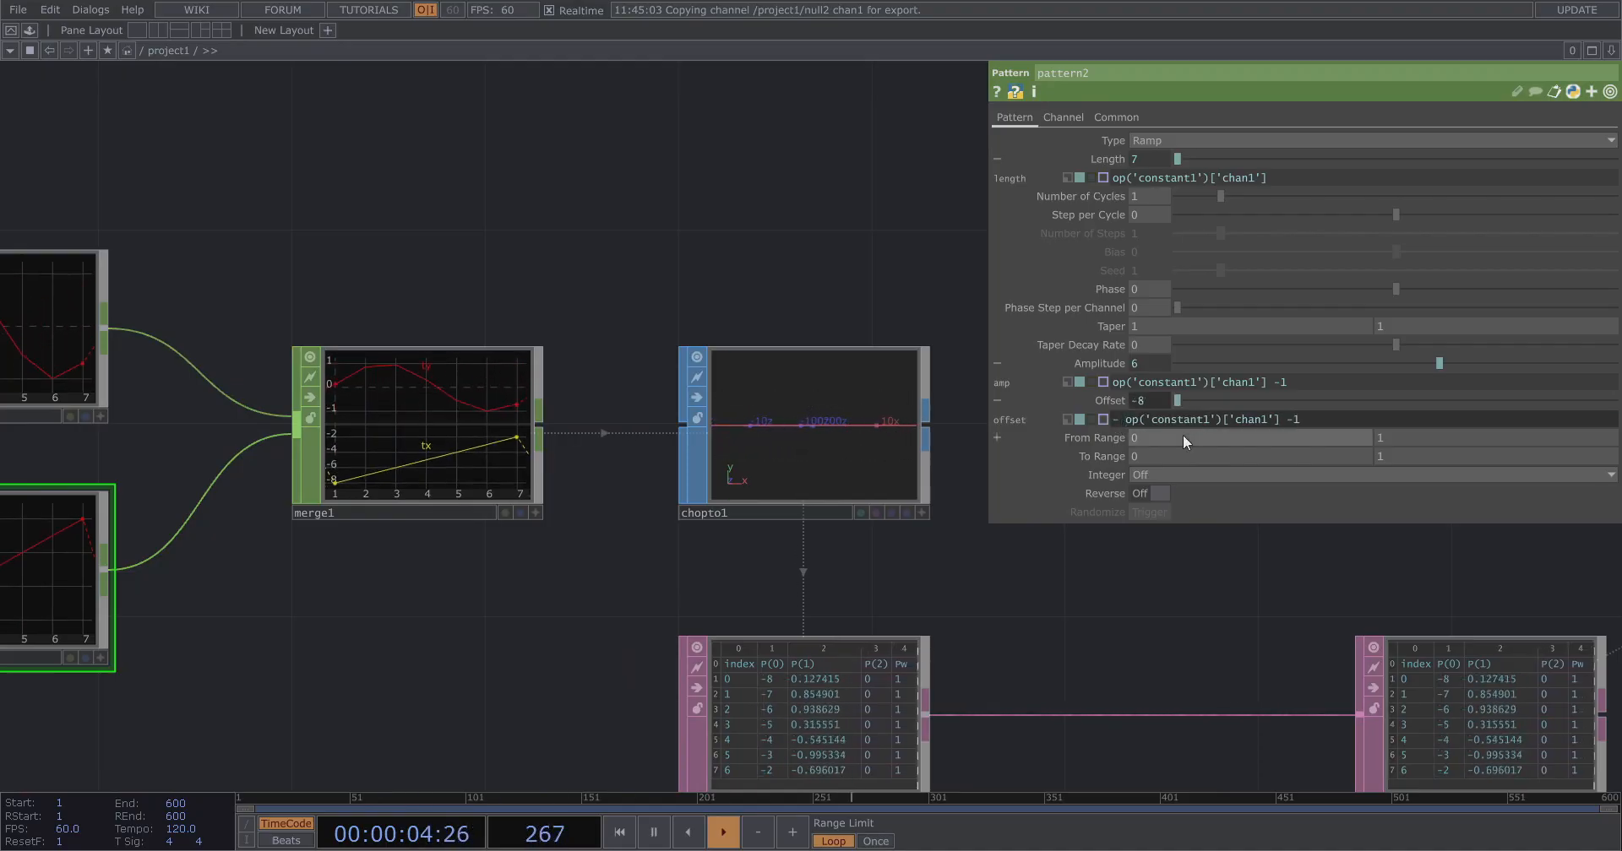
Change pattern2's Offset expression to - (op('constant1')['chan1'] -1) / 2.
click(1315, 416)
text(/ 2)
key(Return)
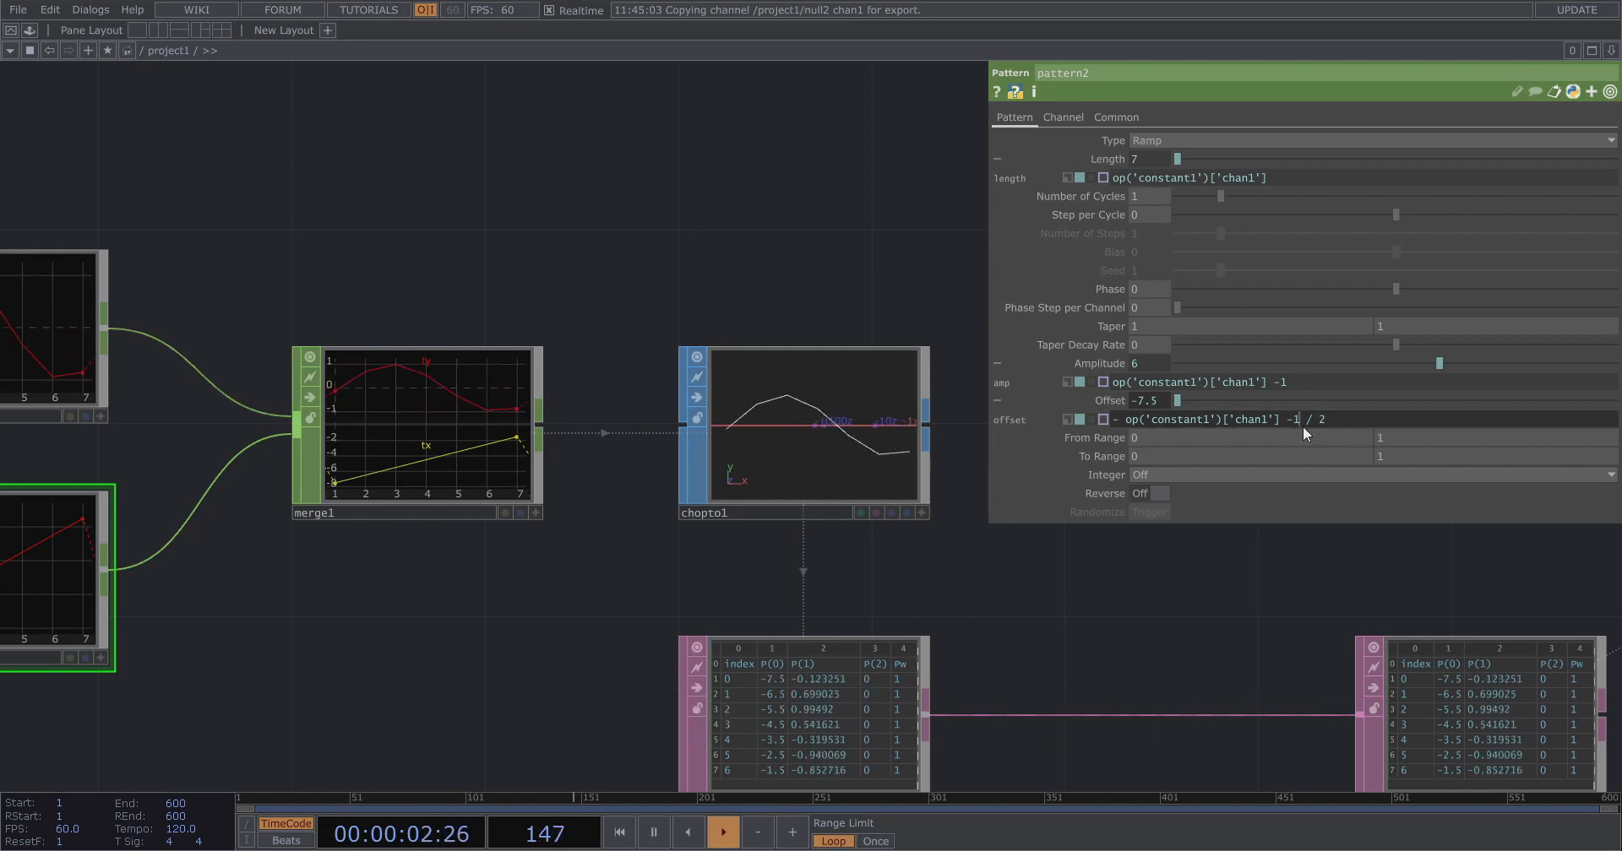
click(1289, 419)
text())
click(1124, 420)
text(()
key(Return)
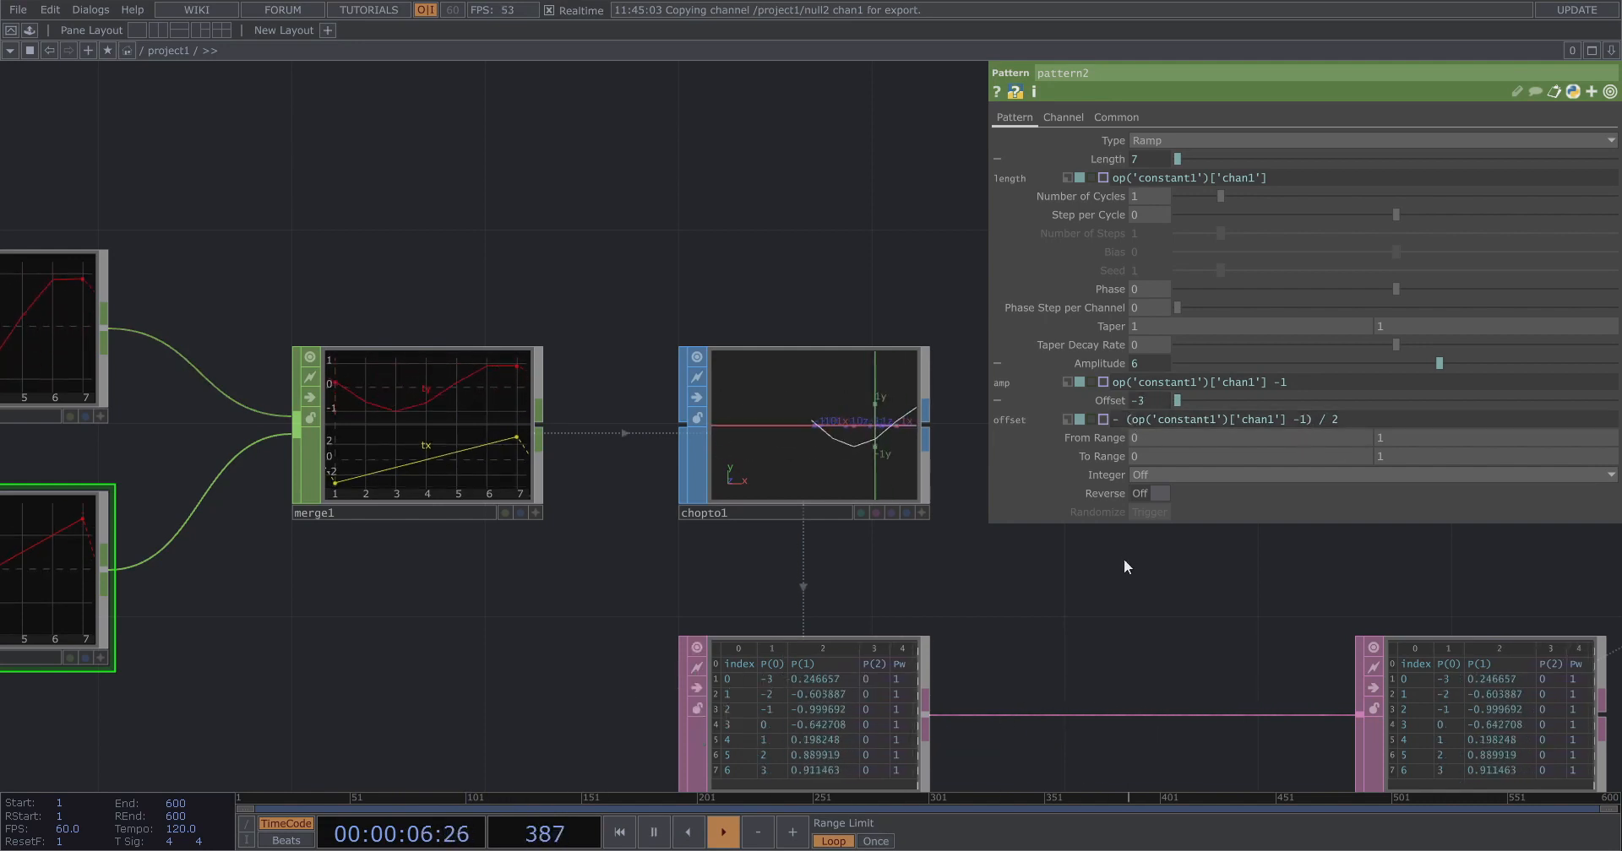
Examine geo1's instanced boxes and the overall network layout.
scroll(902, 407, up, 2)
scroll(550, 368, down, 5)
drag(808, 489, 300, 604)
scroll(759, 505, up, 4)
scroll(733, 504, up, 2)
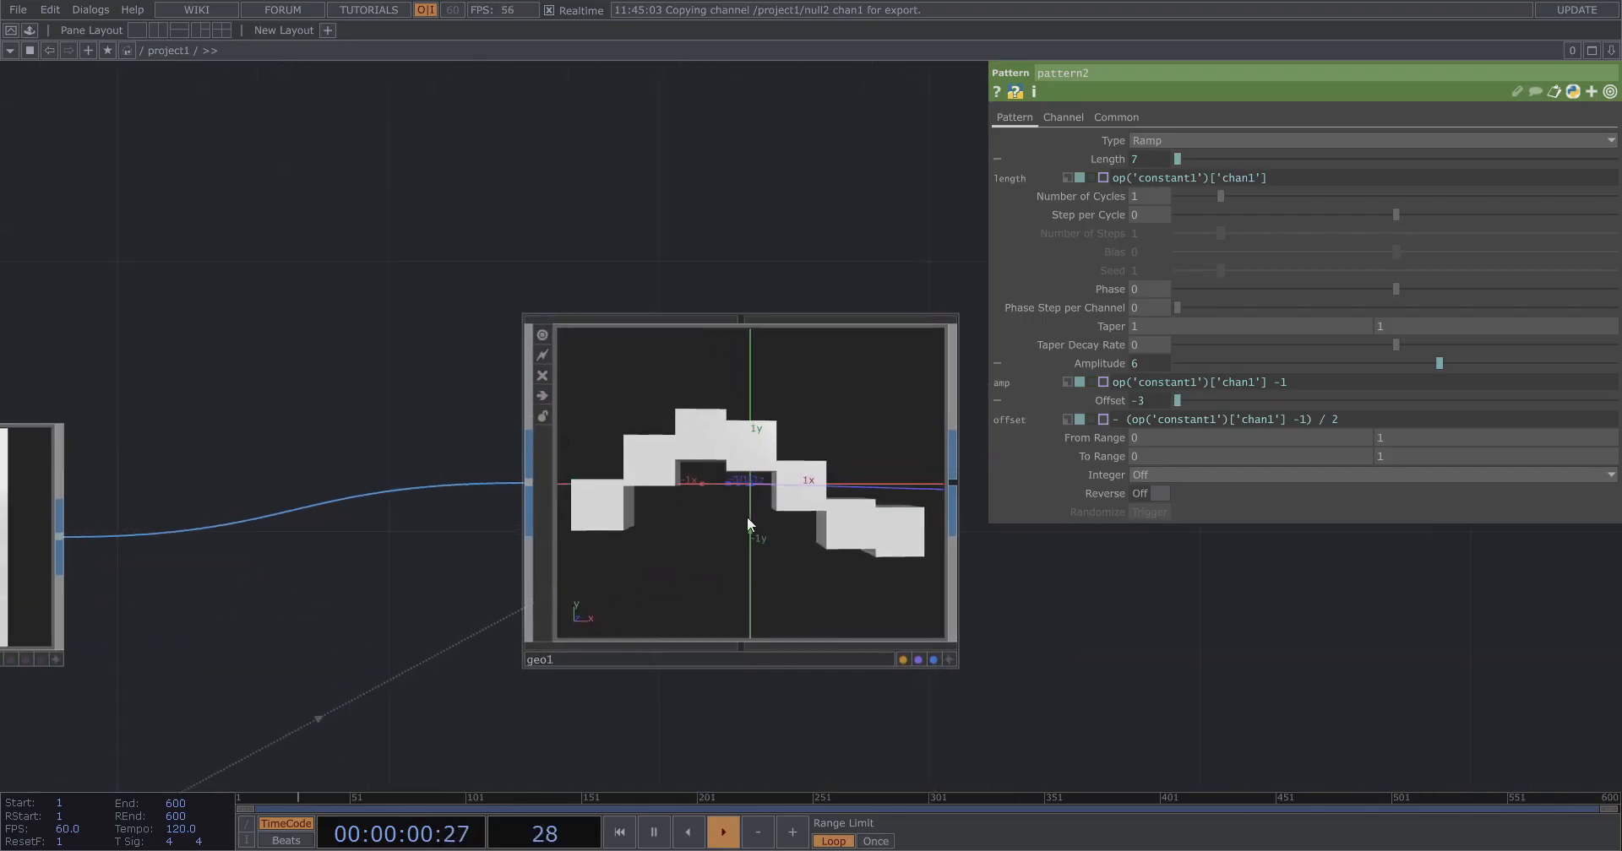
scroll(1351, 650, down, 4)
scroll(1352, 646, down, 1)
drag(720, 699, 932, 440)
scroll(880, 466, down, 6)
drag(533, 576, 455, 638)
drag(959, 447, 855, 237)
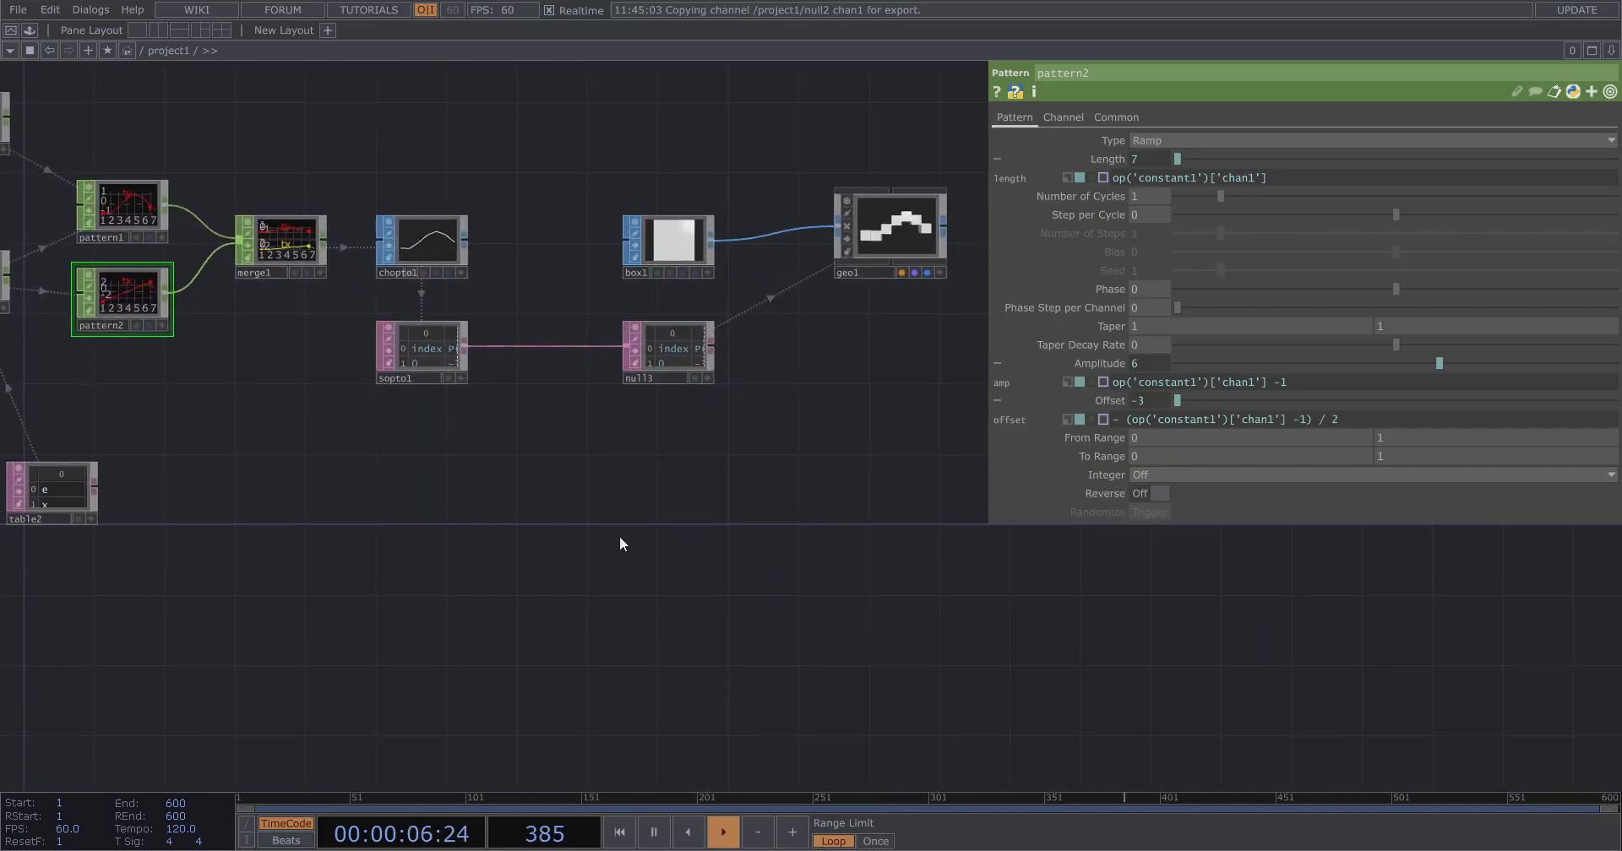
drag(618, 539, 819, 539)
drag(566, 478, 637, 495)
scroll(904, 378, up, 6)
scroll(809, 319, down, 8)
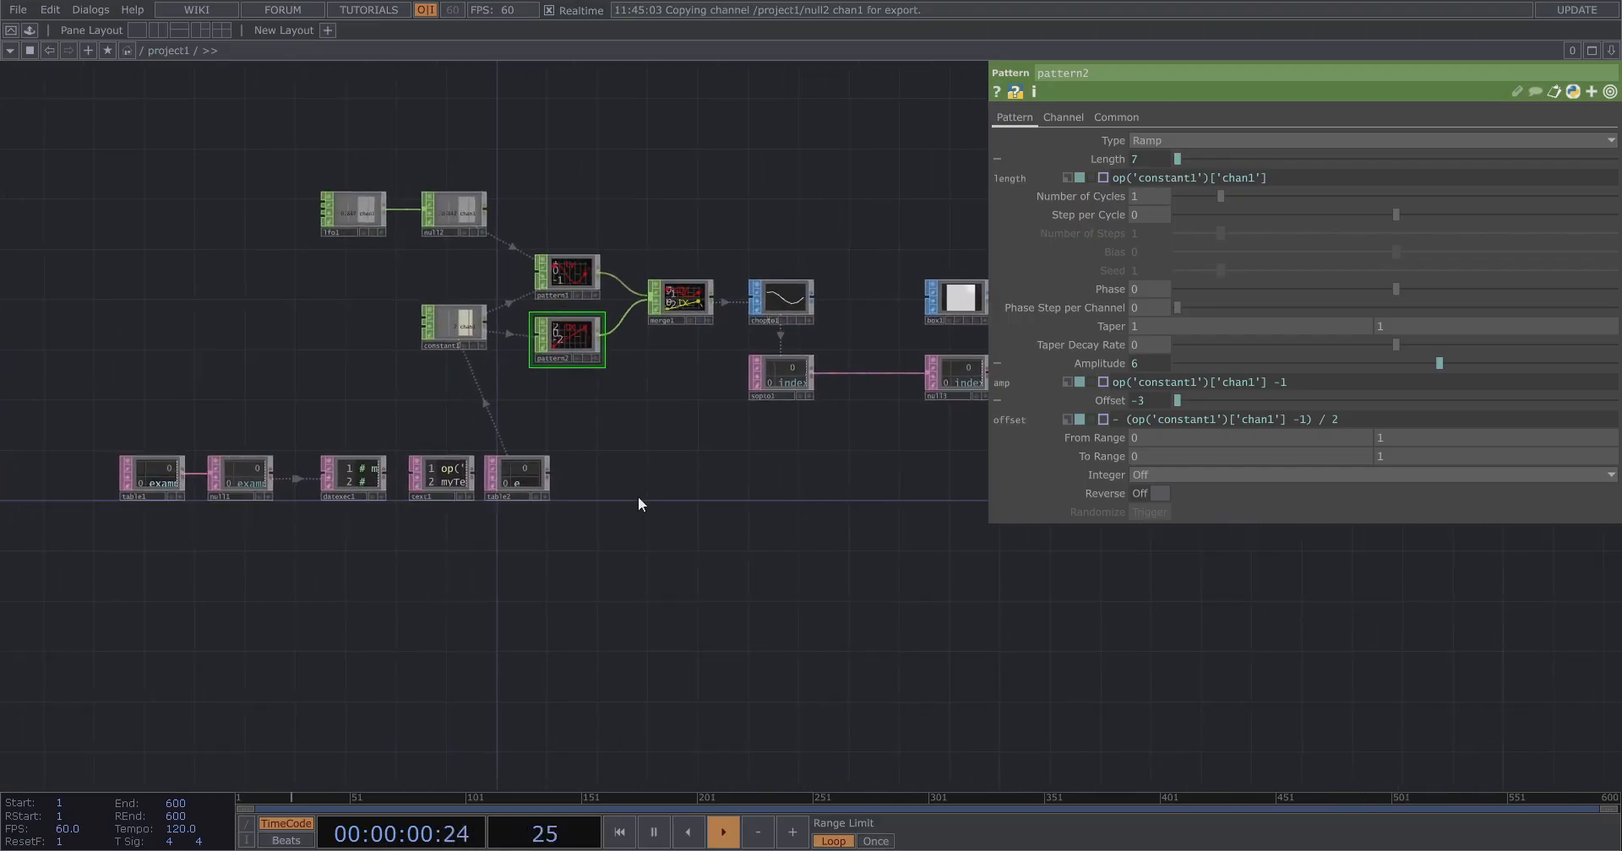
Add a Replicator COMP to the network.
scroll(691, 512, up, 2)
key(Tab)
click(454, 288)
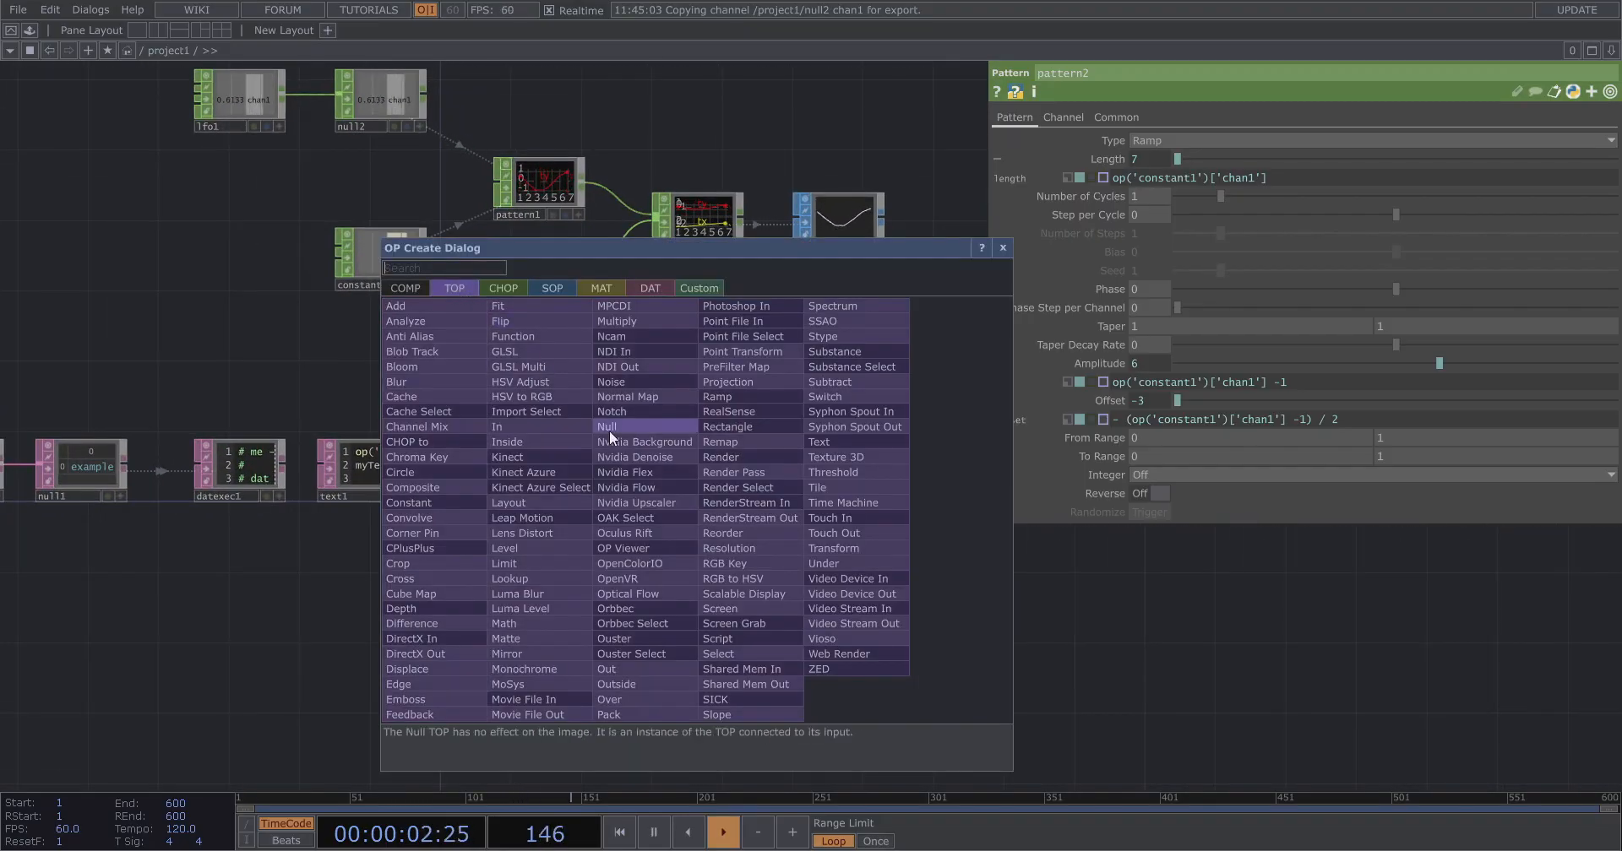
click(404, 288)
text(re)
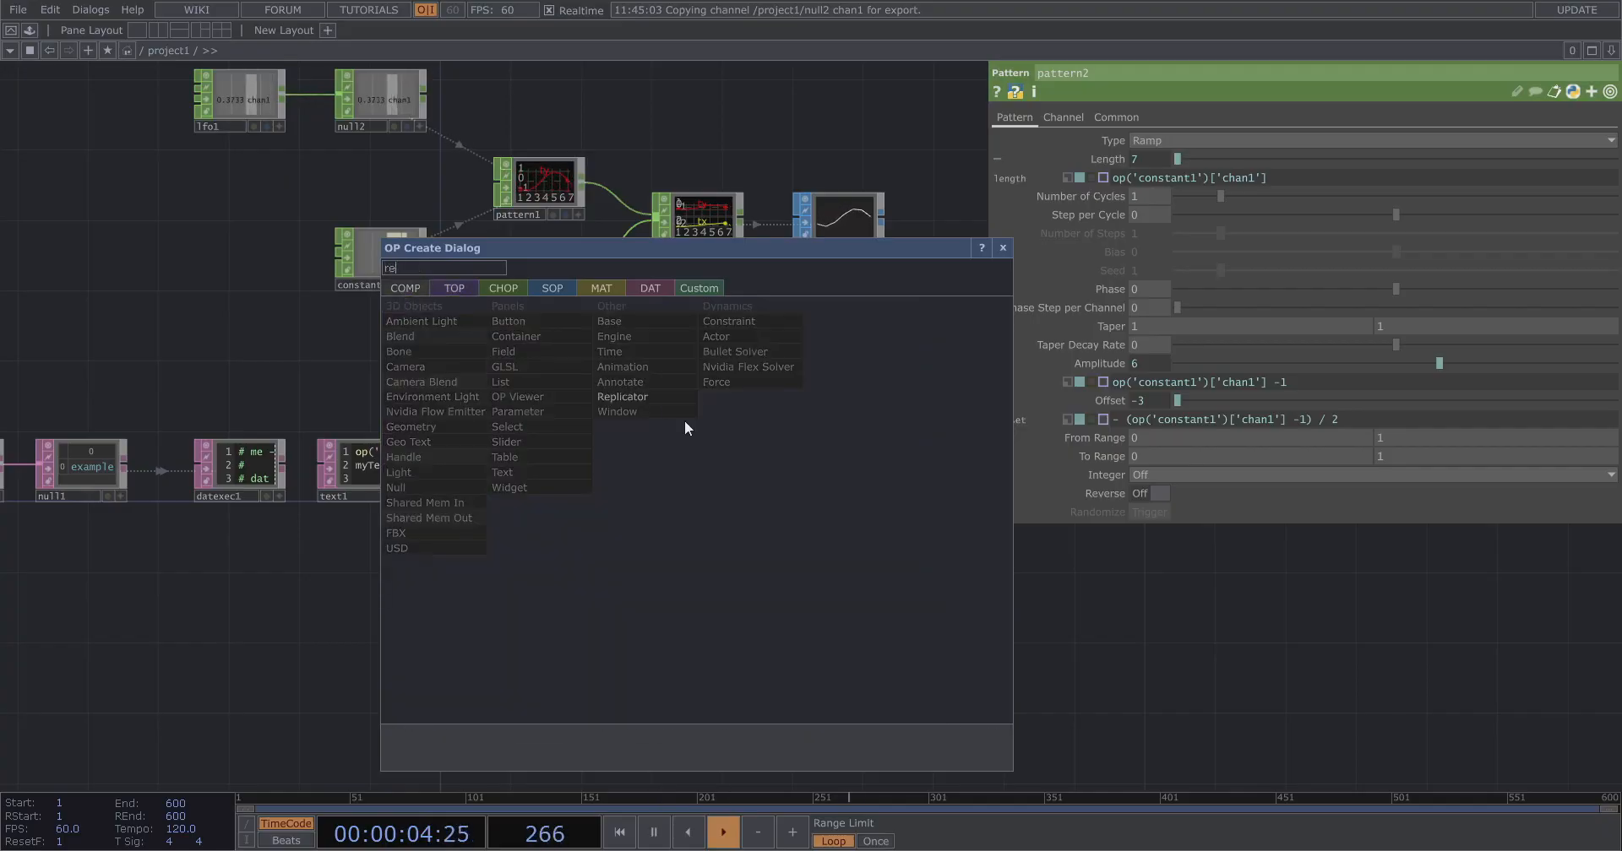
key(Return)
click(708, 556)
Add a Text TOP next to the replicator and rename it letter0.
key(Tab)
text(tex)
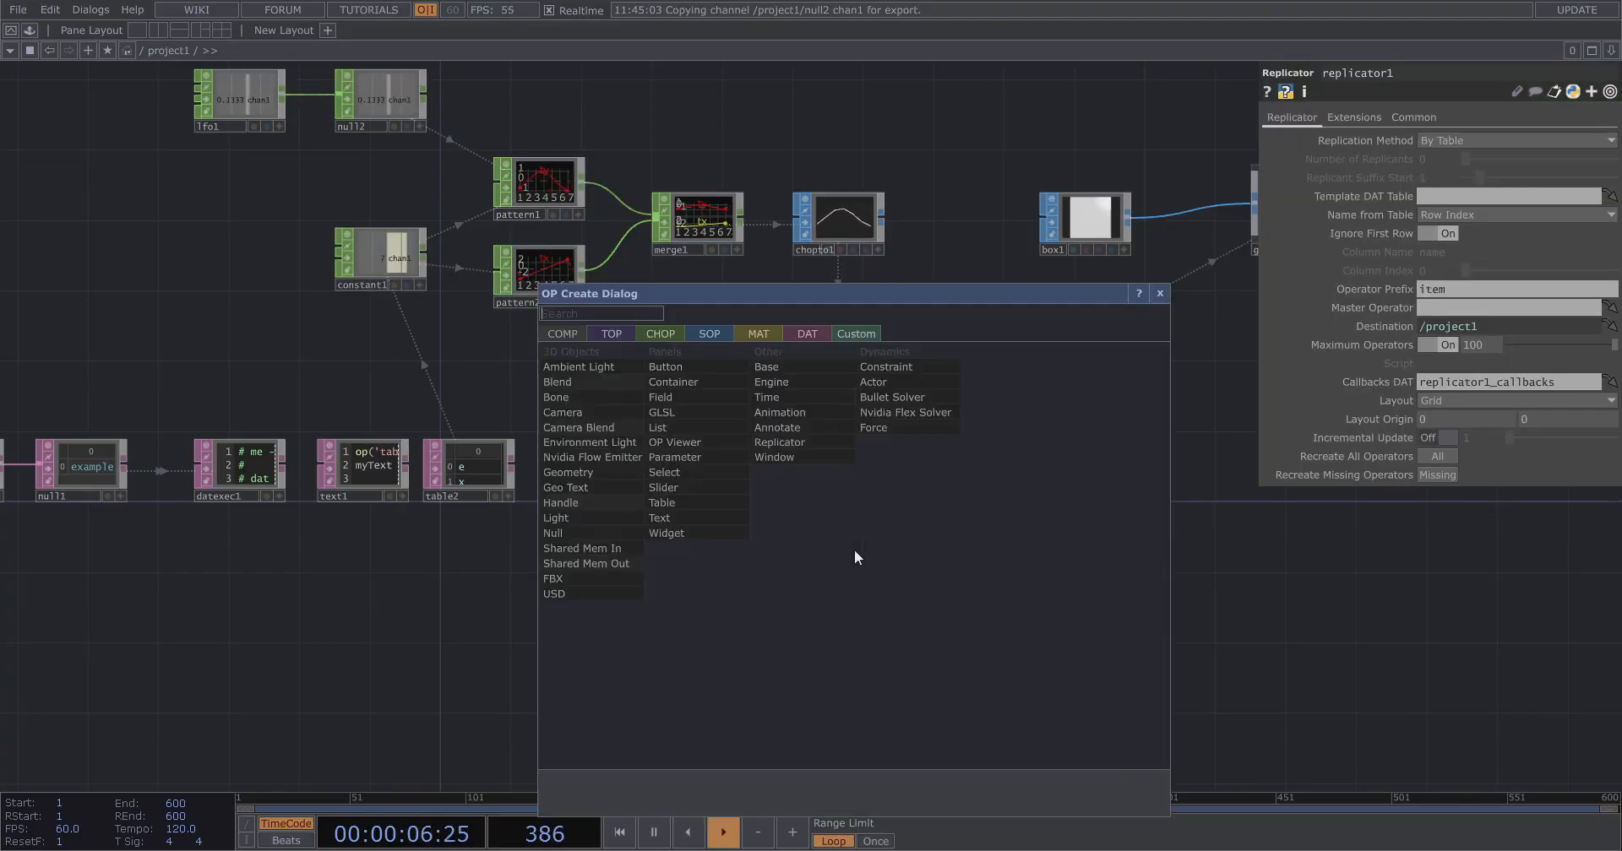
click(604, 332)
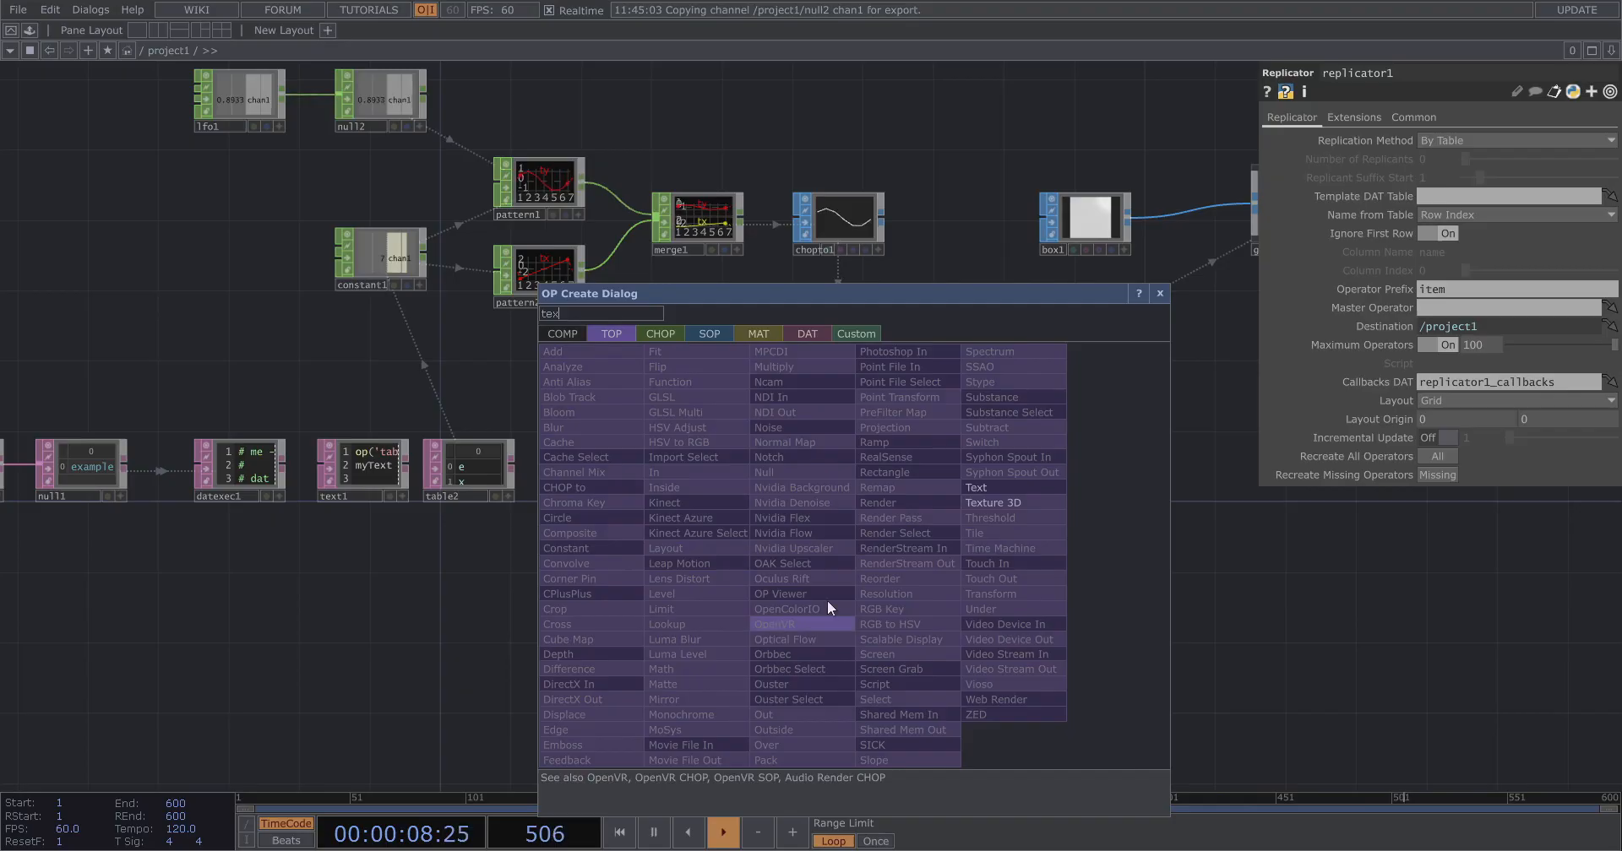
click(971, 488)
click(867, 572)
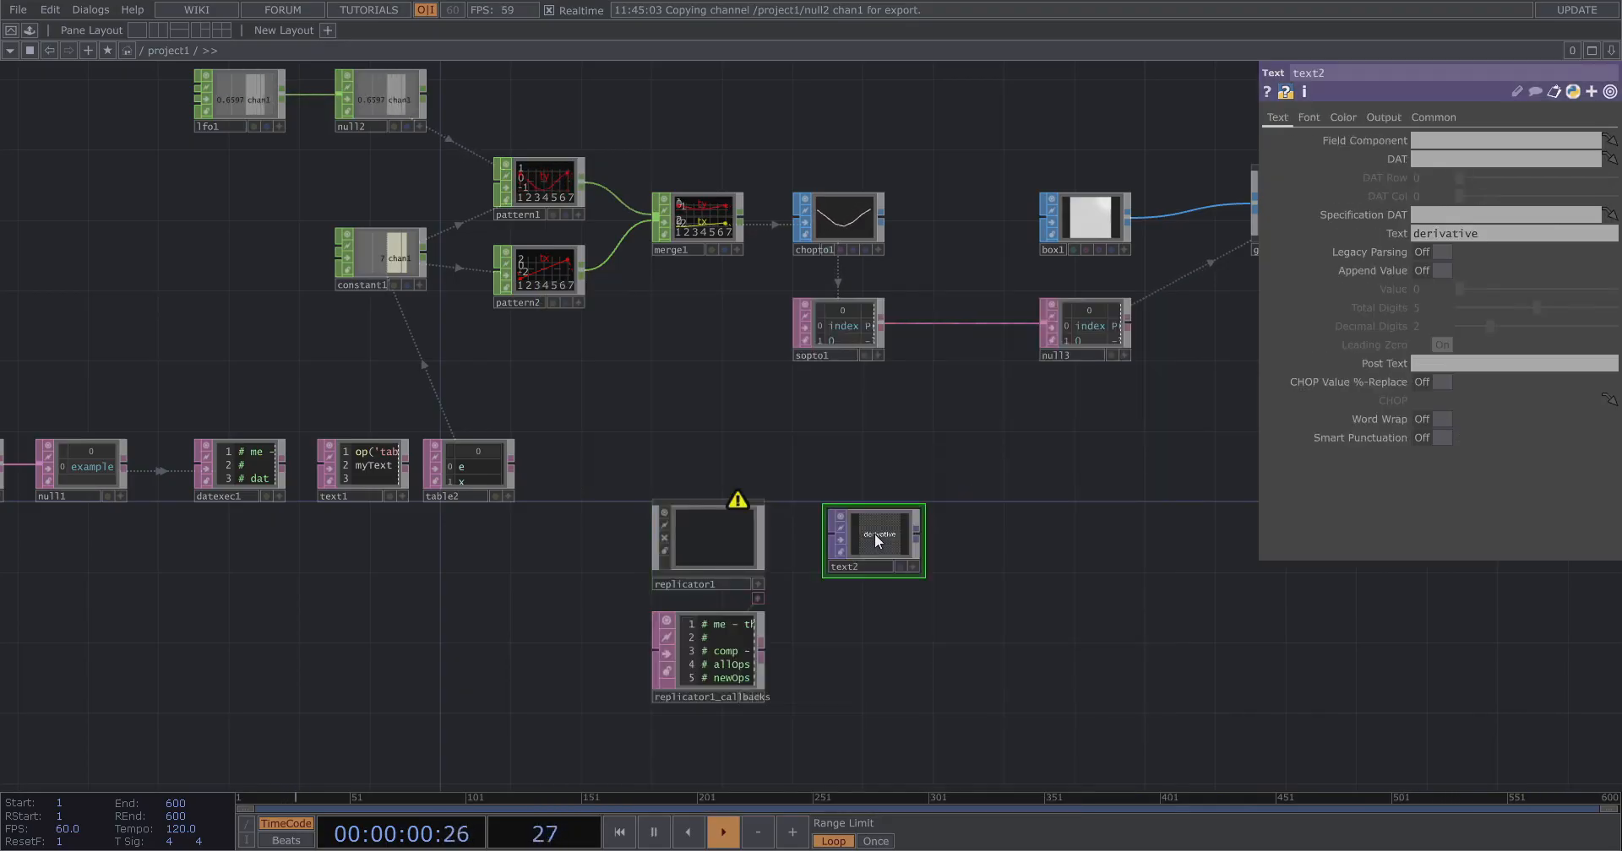
scroll(849, 570, up, 2)
scroll(850, 567, up, 1)
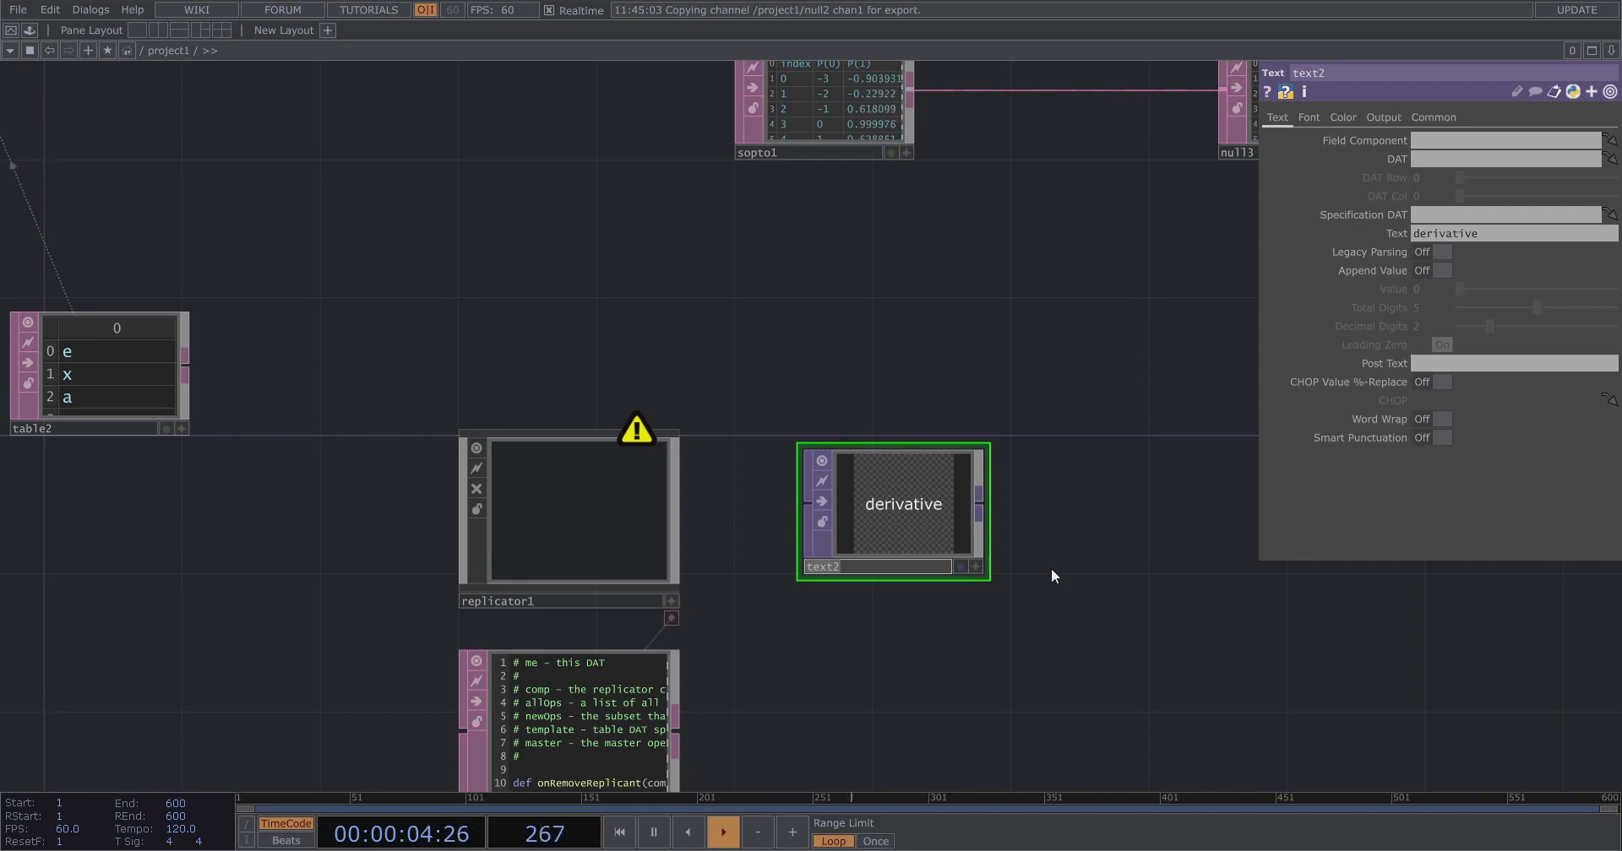
text(letter0)
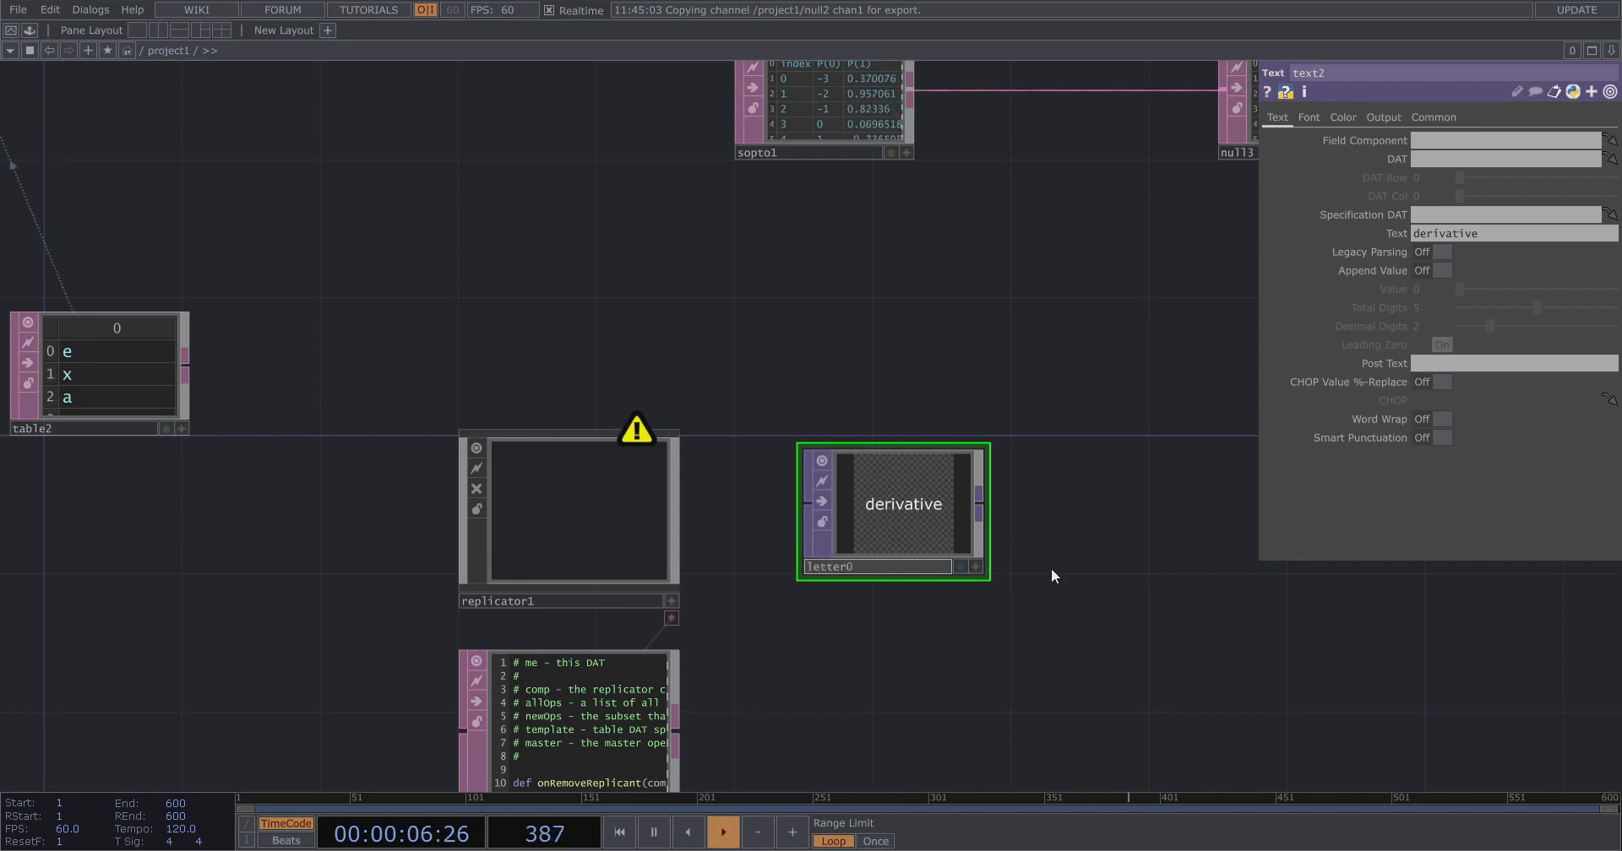
key(Return)
Set replicator1's master operator to letter0 with the operator prefix letter.
scroll(740, 546, up, 1)
click(574, 504)
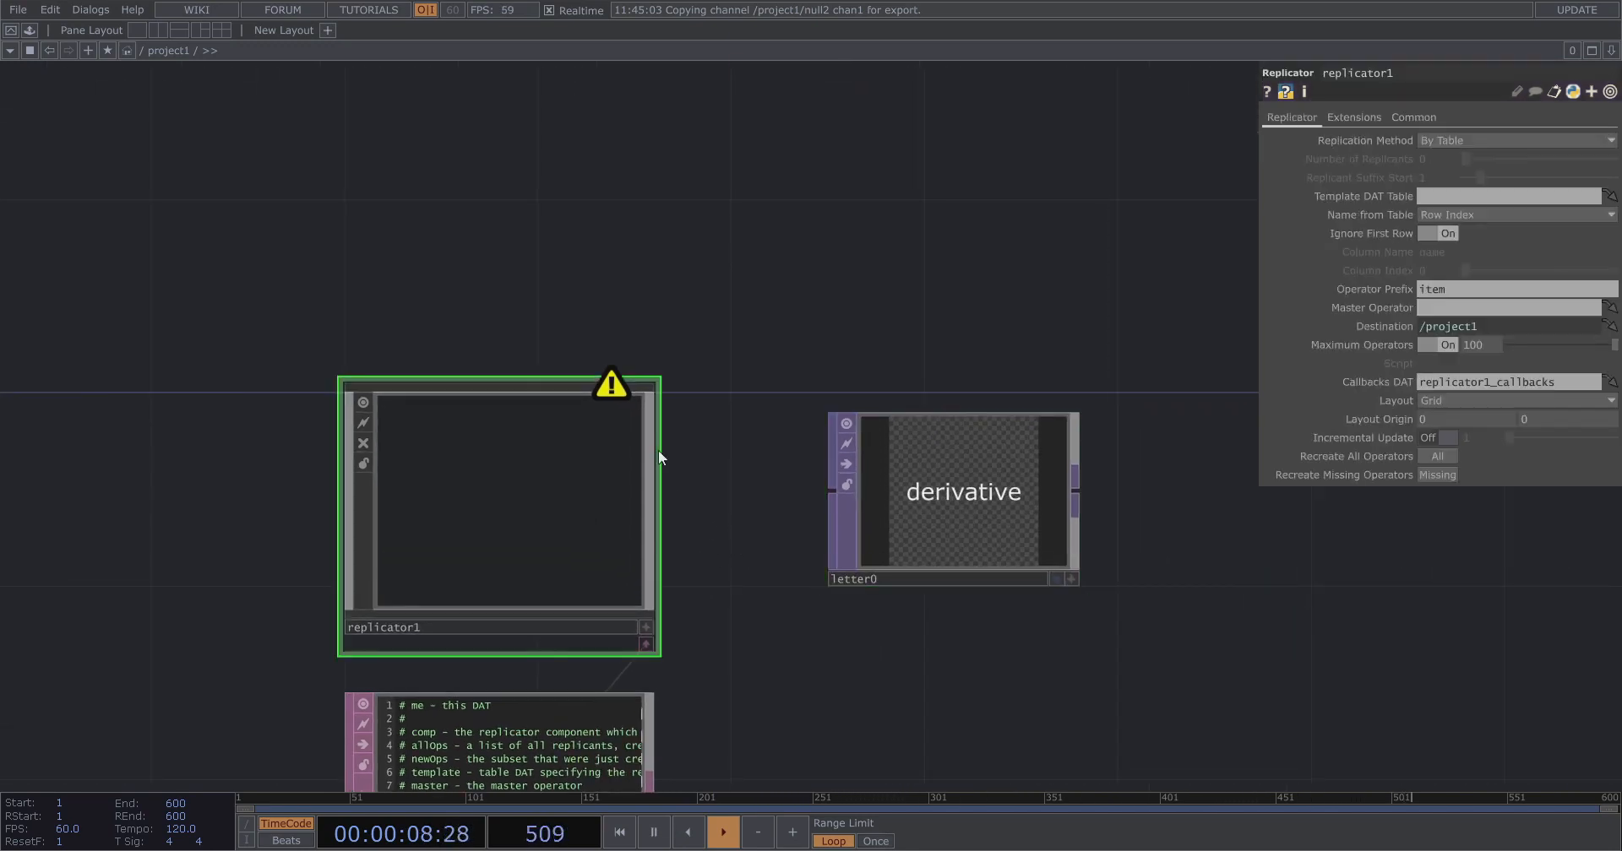
drag(905, 362, 1487, 307)
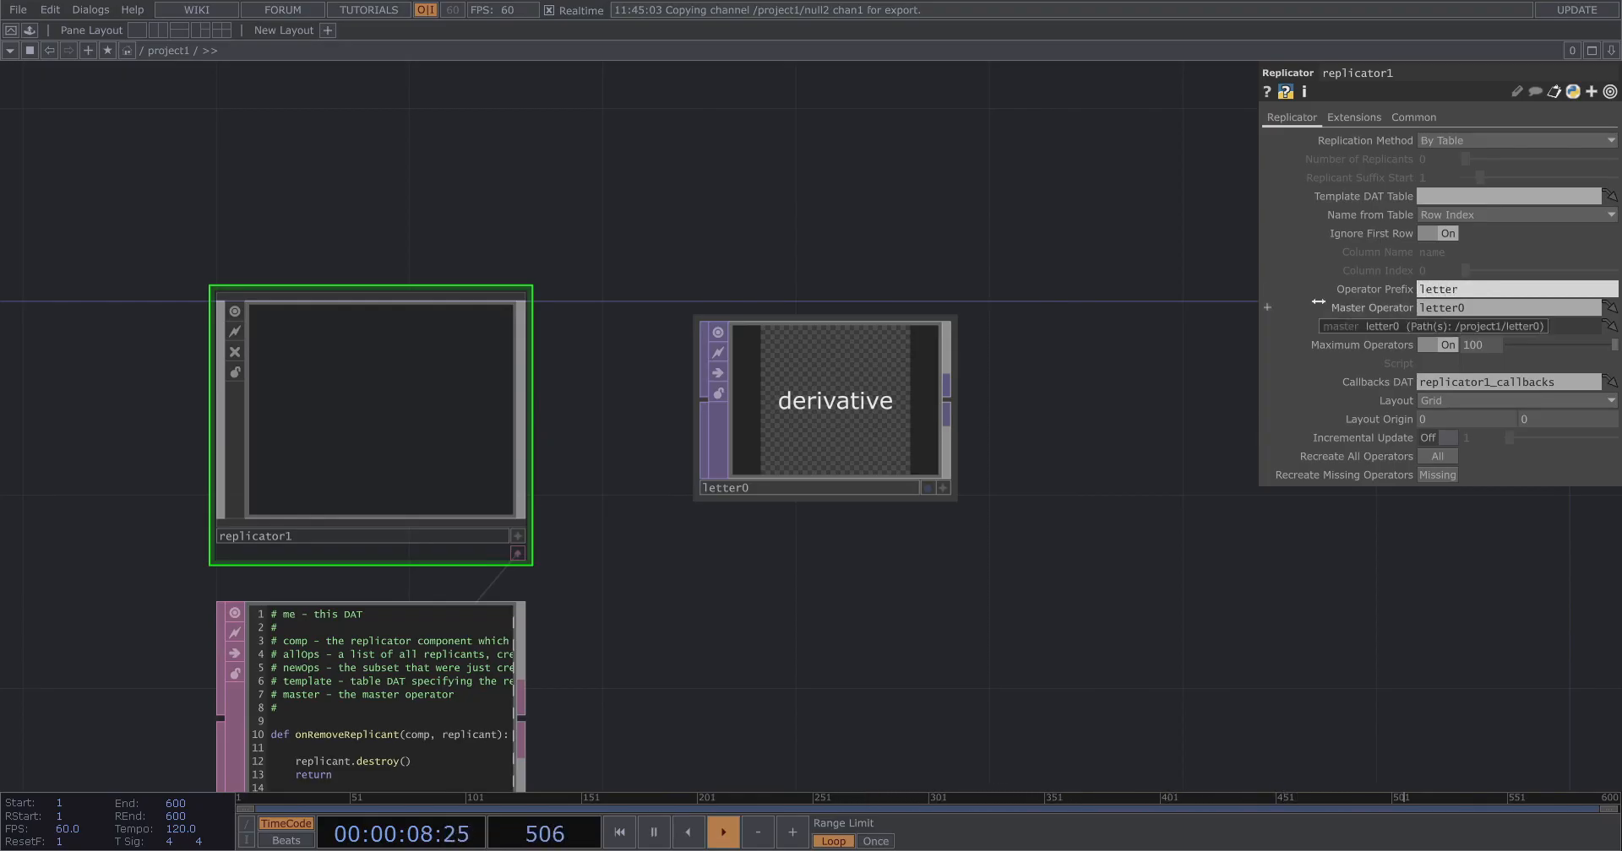
click(517, 553)
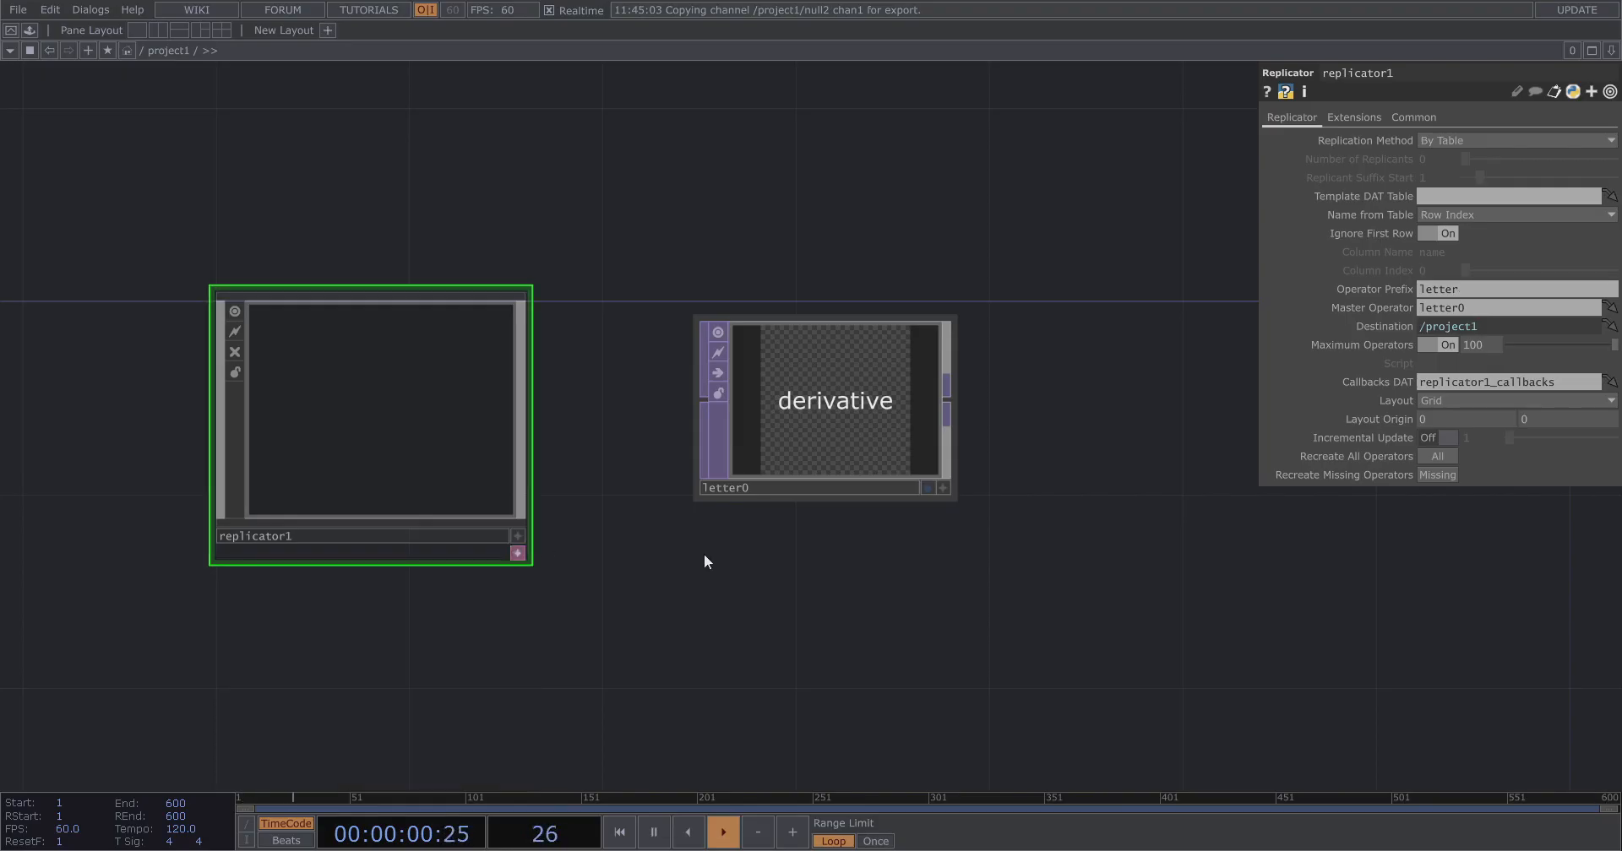
Set replicator1's template DAT table to table2 and move letter0 beside the replicator.
scroll(1188, 528, down, 4)
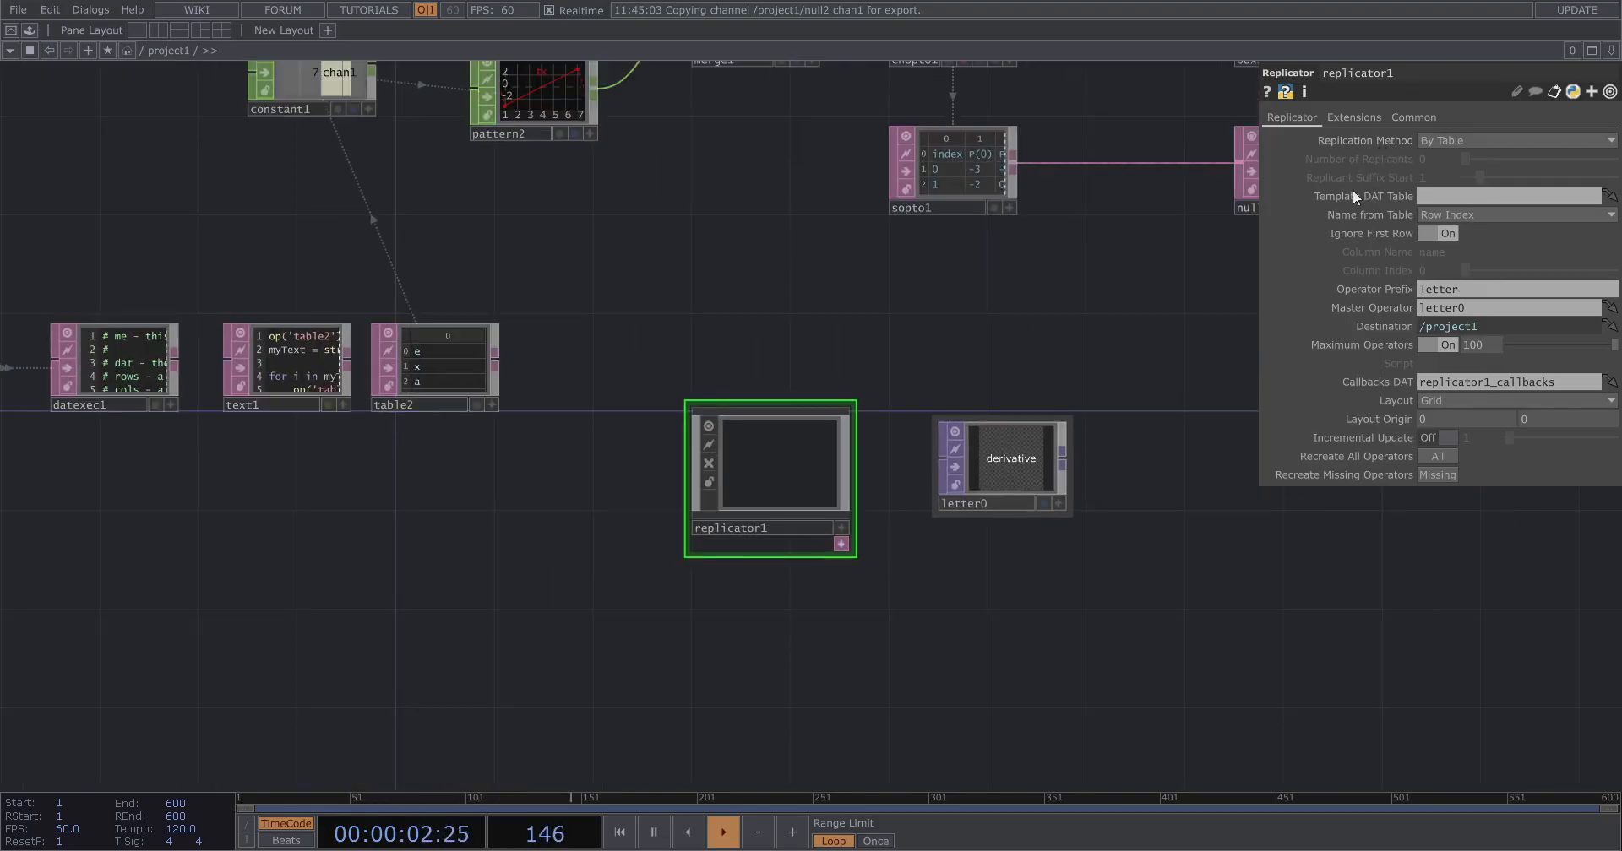
scroll(463, 373, up, 1)
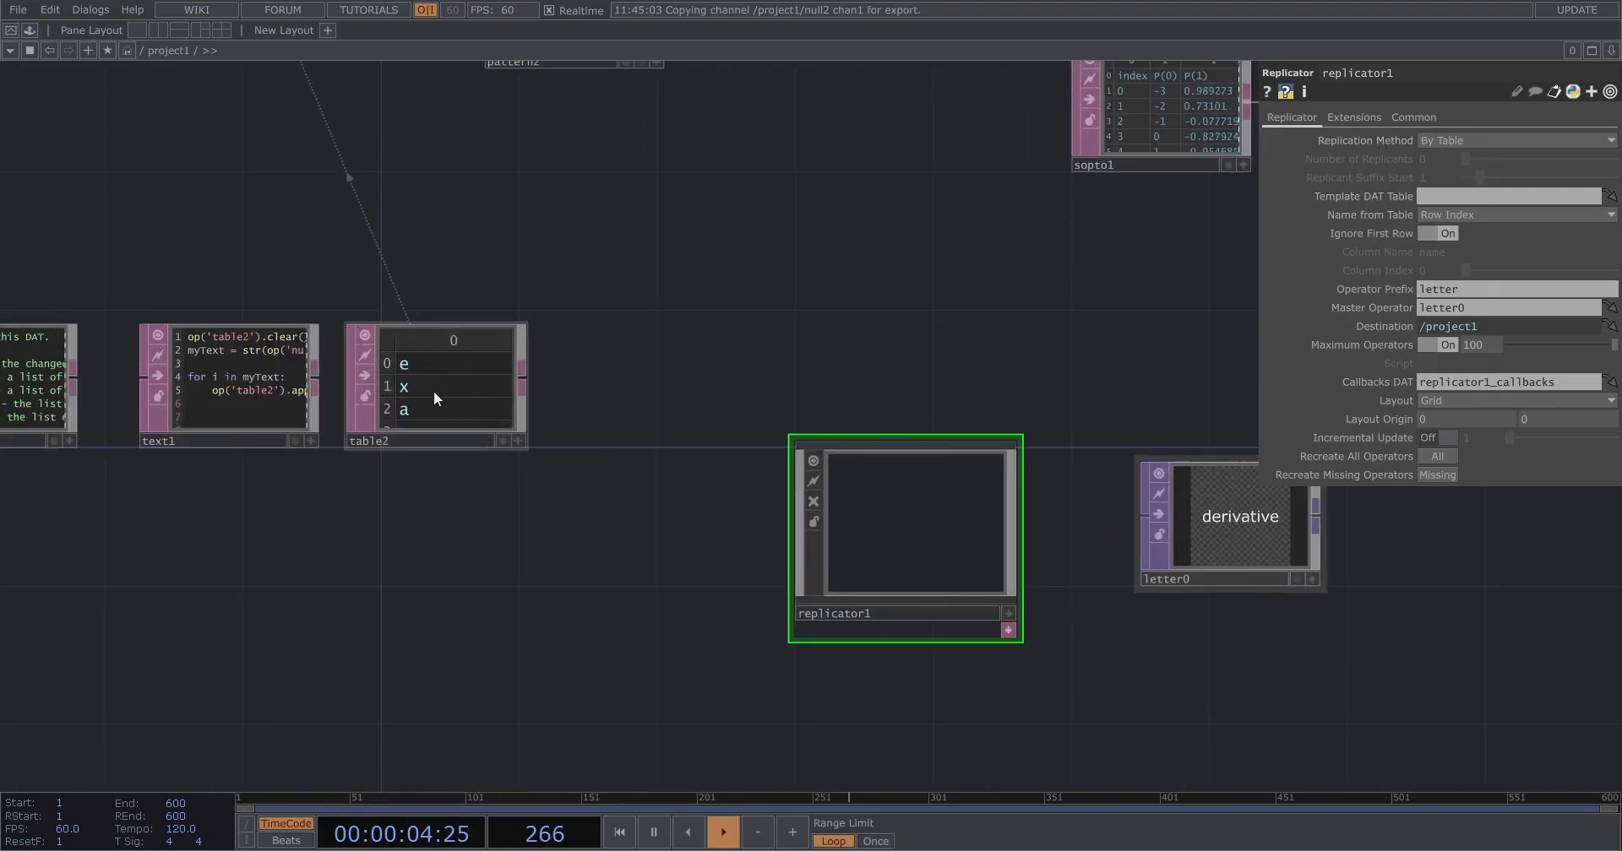
scroll(433, 390, up, 3)
scroll(363, 376, down, 2)
drag(386, 382, 1511, 199)
drag(903, 348, 649, 188)
Set replicator1's layout origin to 400 and -200.
scroll(591, 337, down, 2)
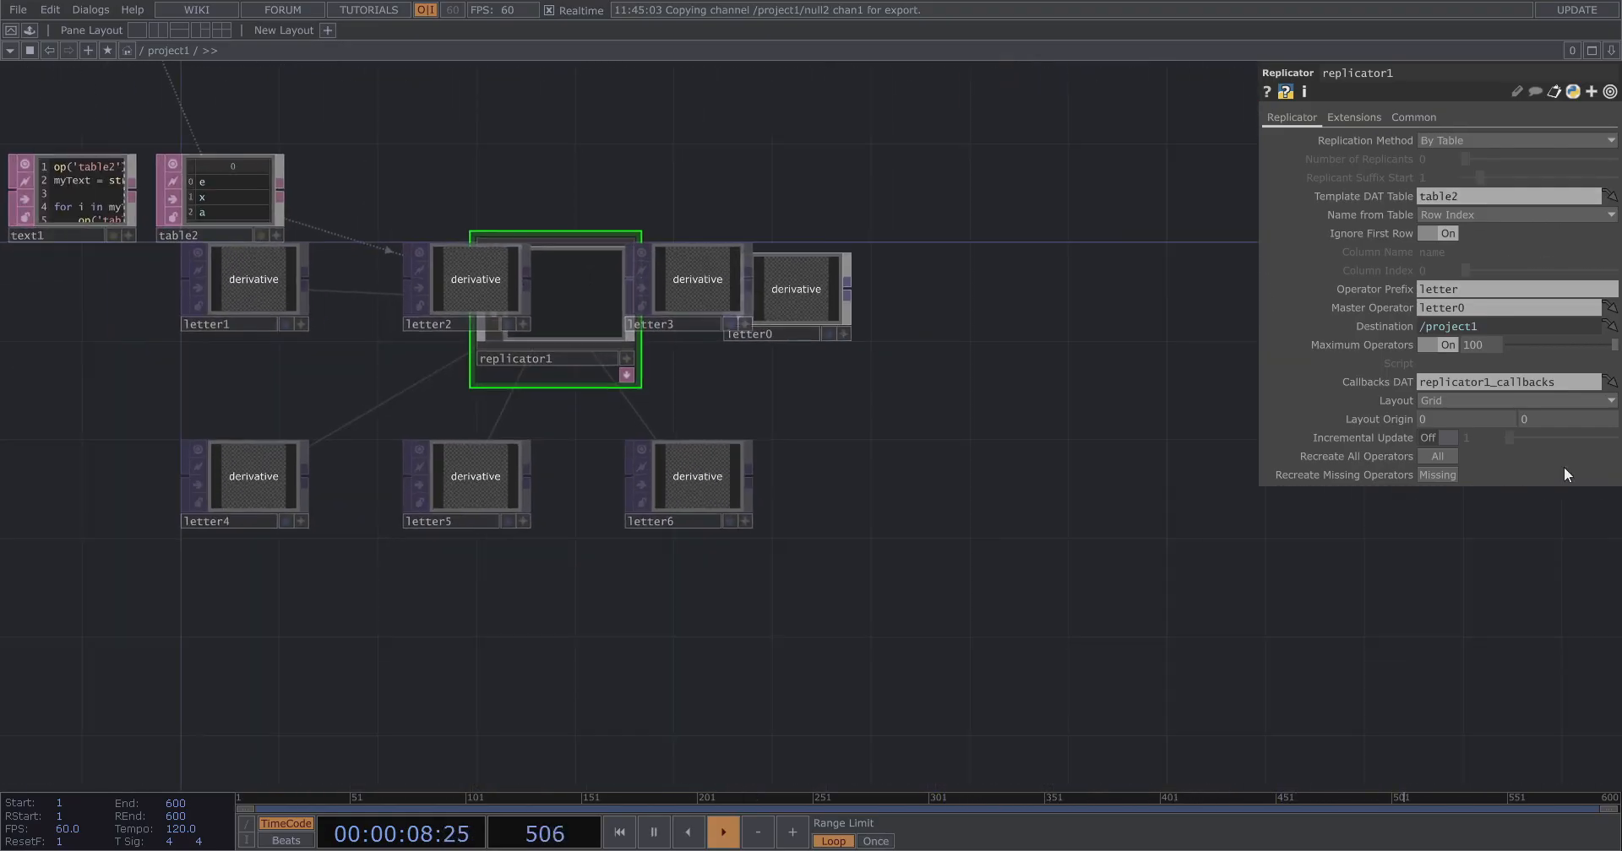
middle_drag(1423, 419, 1437, 388)
mouse_move(1528, 415)
middle_down()
mouse_move(1527, 383)
mouse_move(1504, 385)
mouse_move(1527, 386)
middle_up()
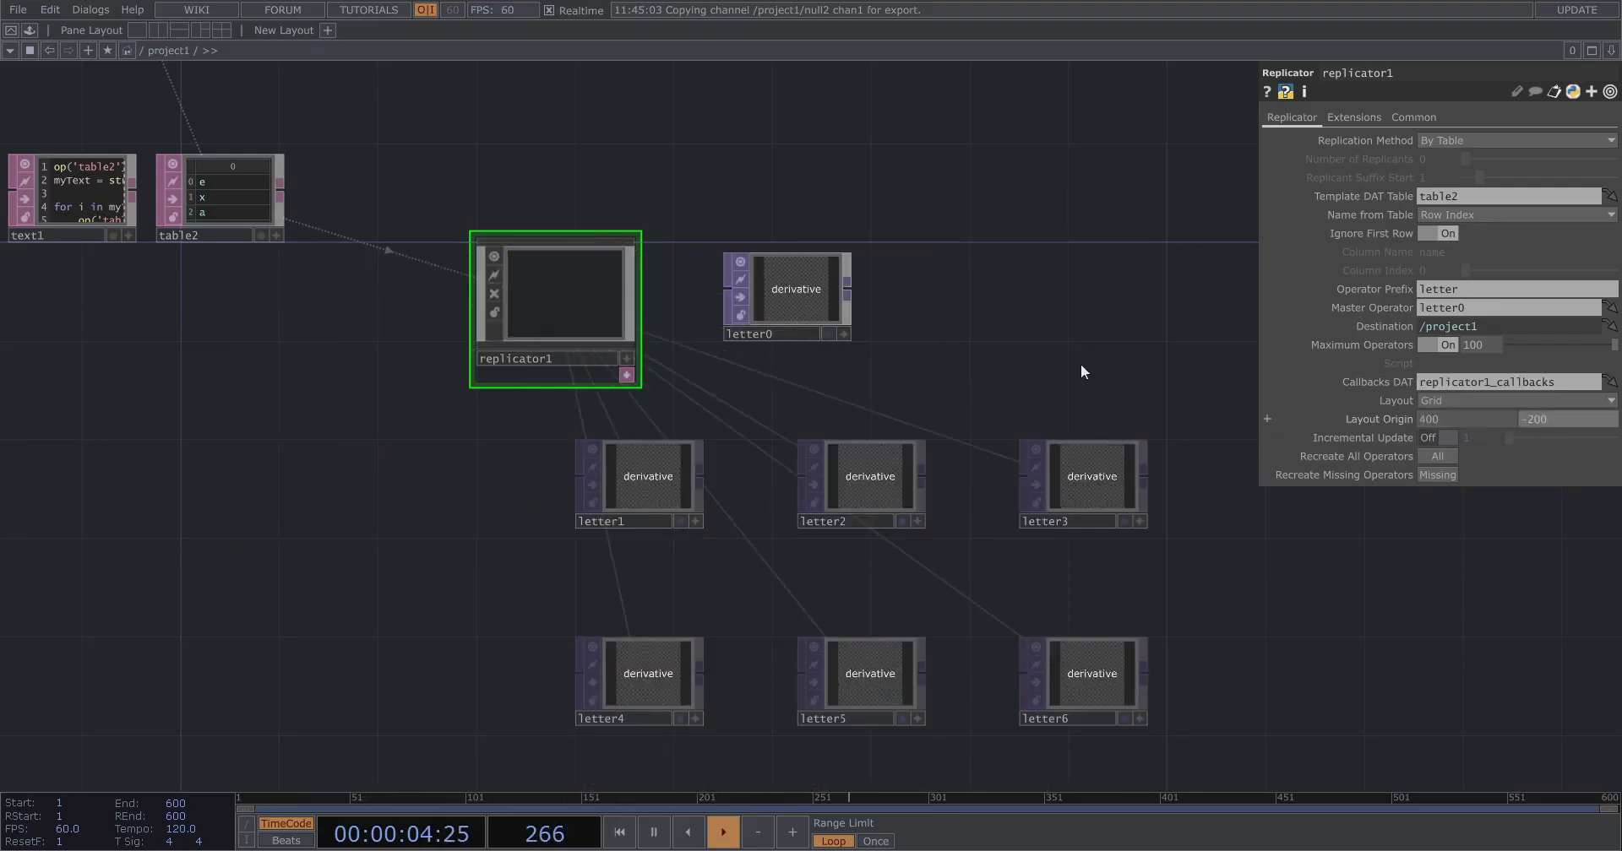
Select letter0 and expand its Text parameter to show the expression field.
scroll(746, 214, up, 3)
click(834, 326)
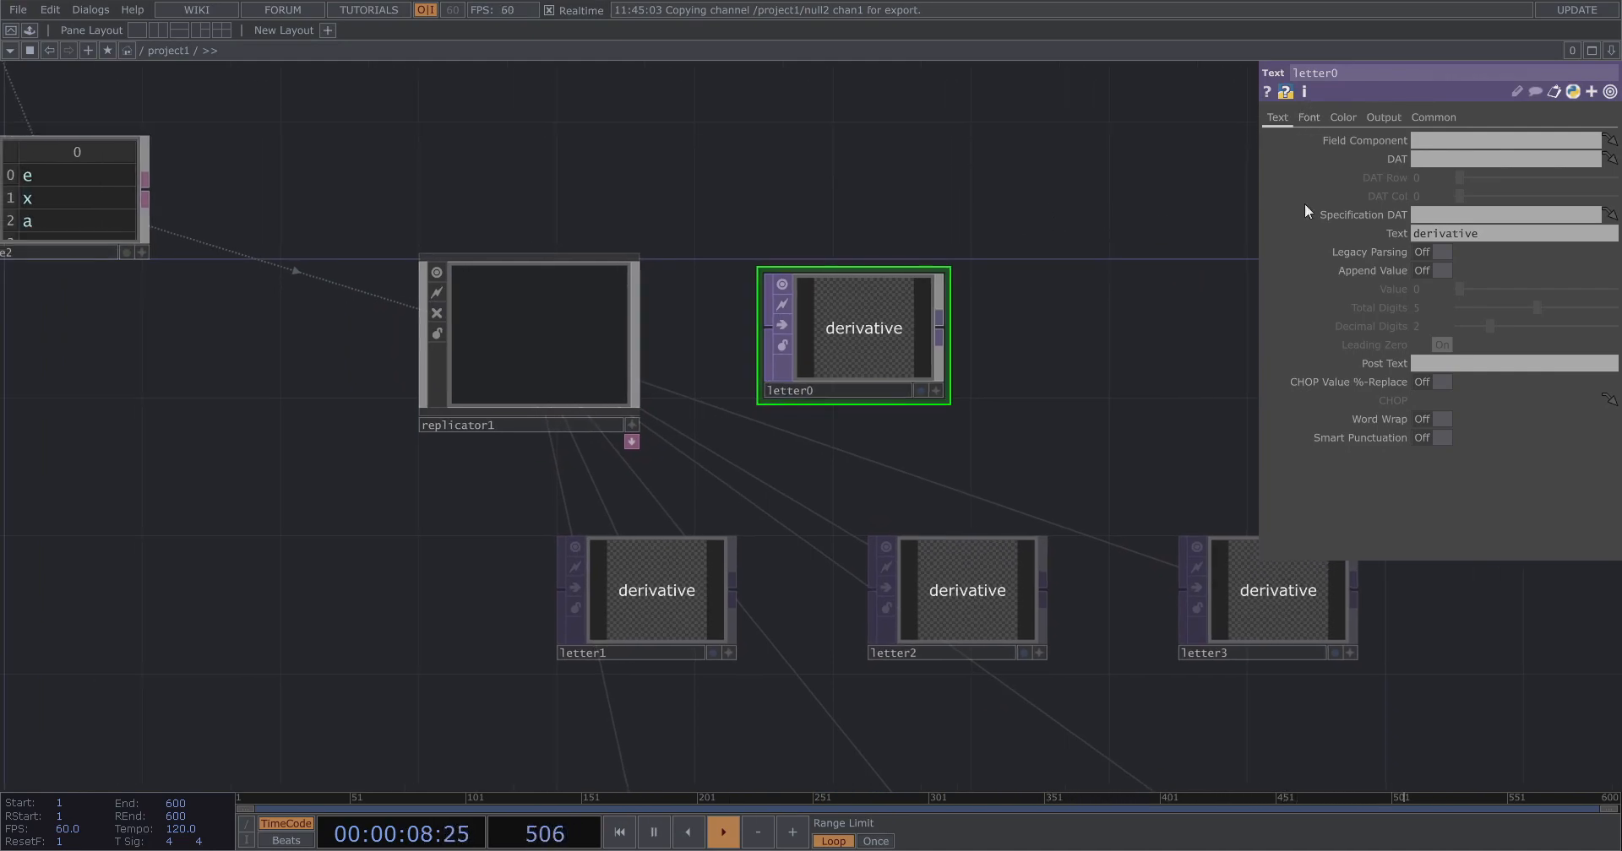
click(1378, 234)
scroll(1134, 372, down, 3)
drag(1133, 376, 1343, 445)
Examine table2's letter rows and the replicated letter nodes.
scroll(621, 227, up, 5)
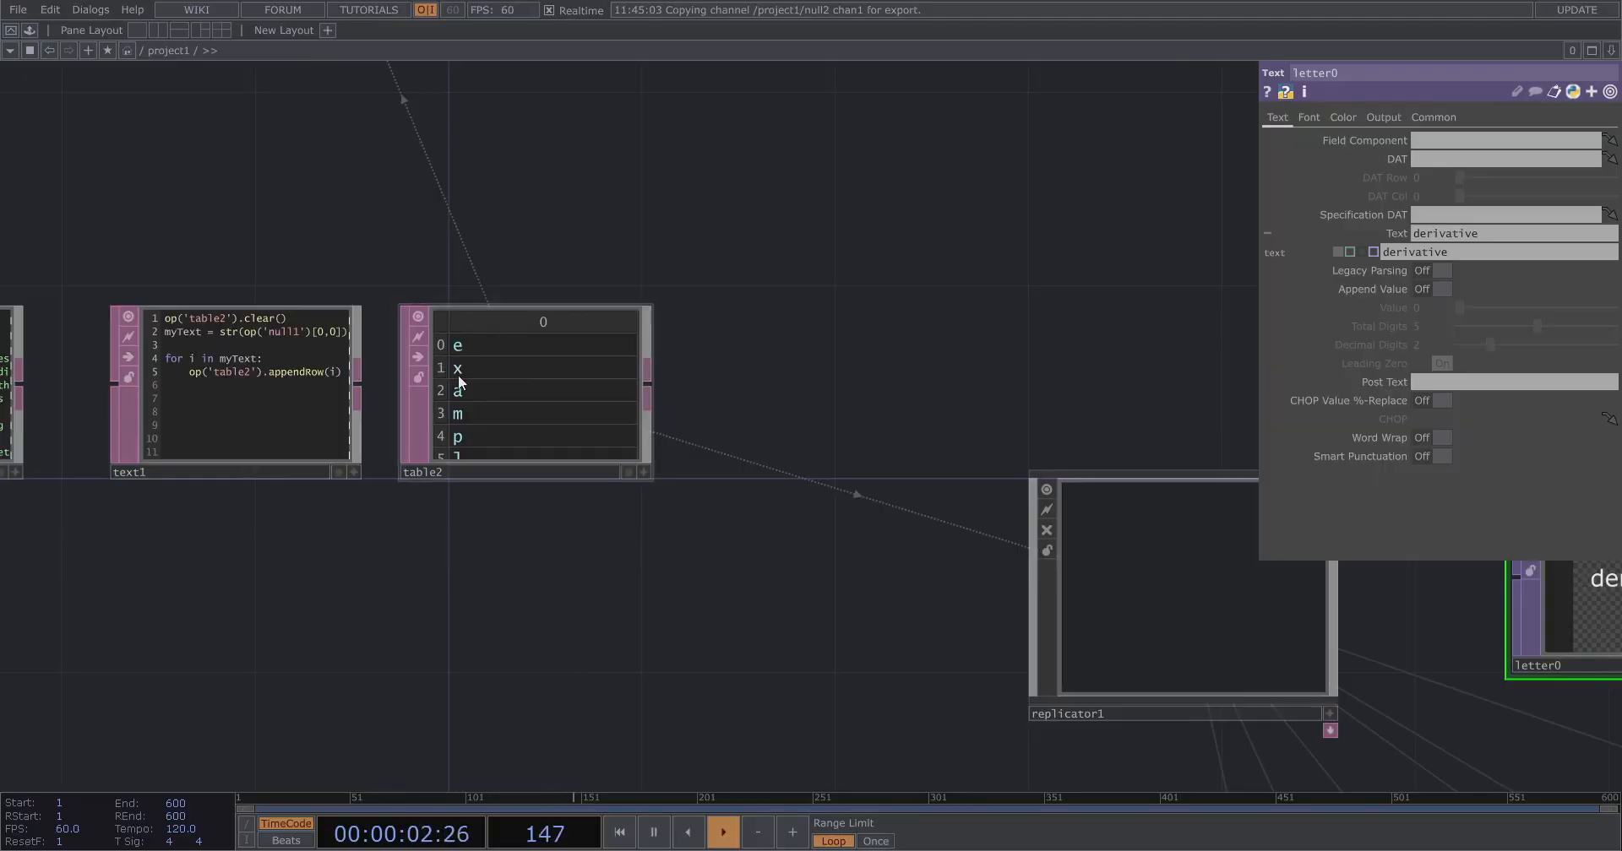
scroll(447, 408, up, 2)
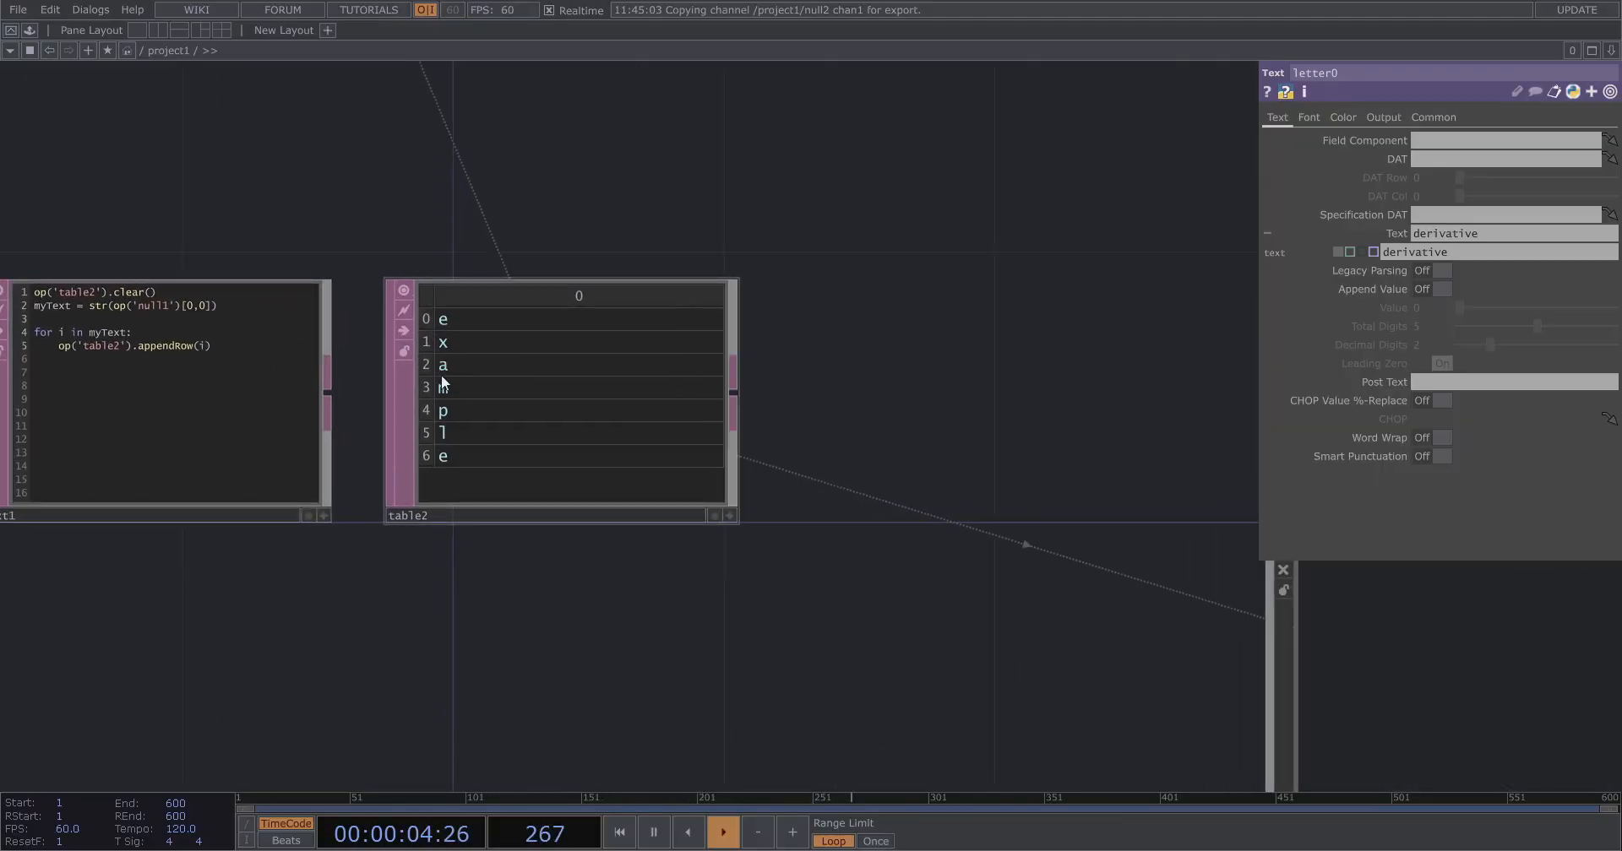
scroll(312, 402, down, 3)
scroll(363, 372, up, 3)
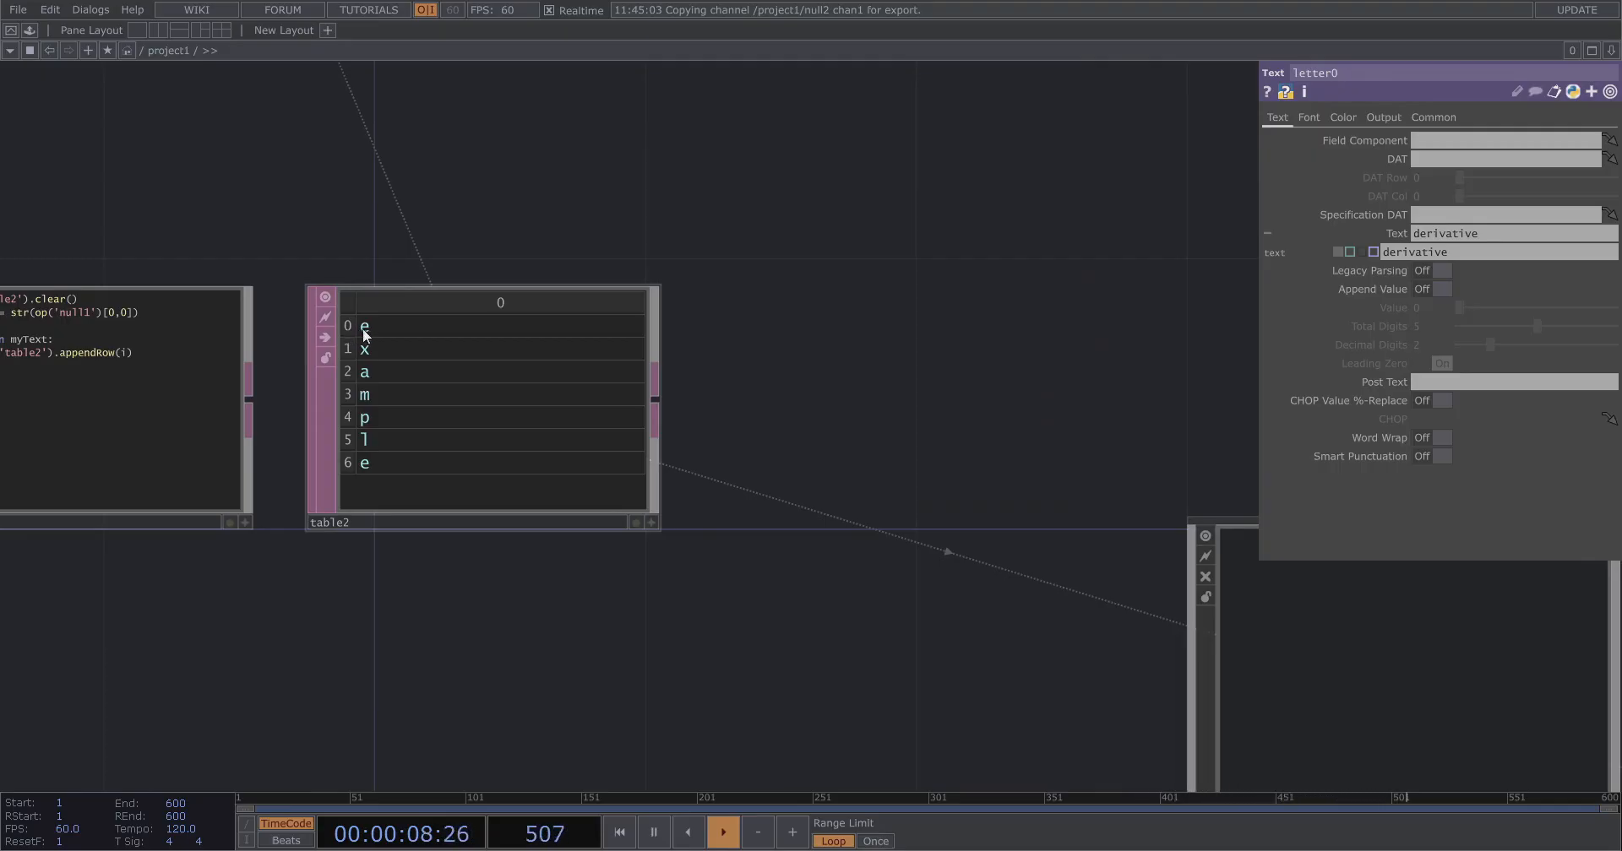
scroll(271, 356, down, 4)
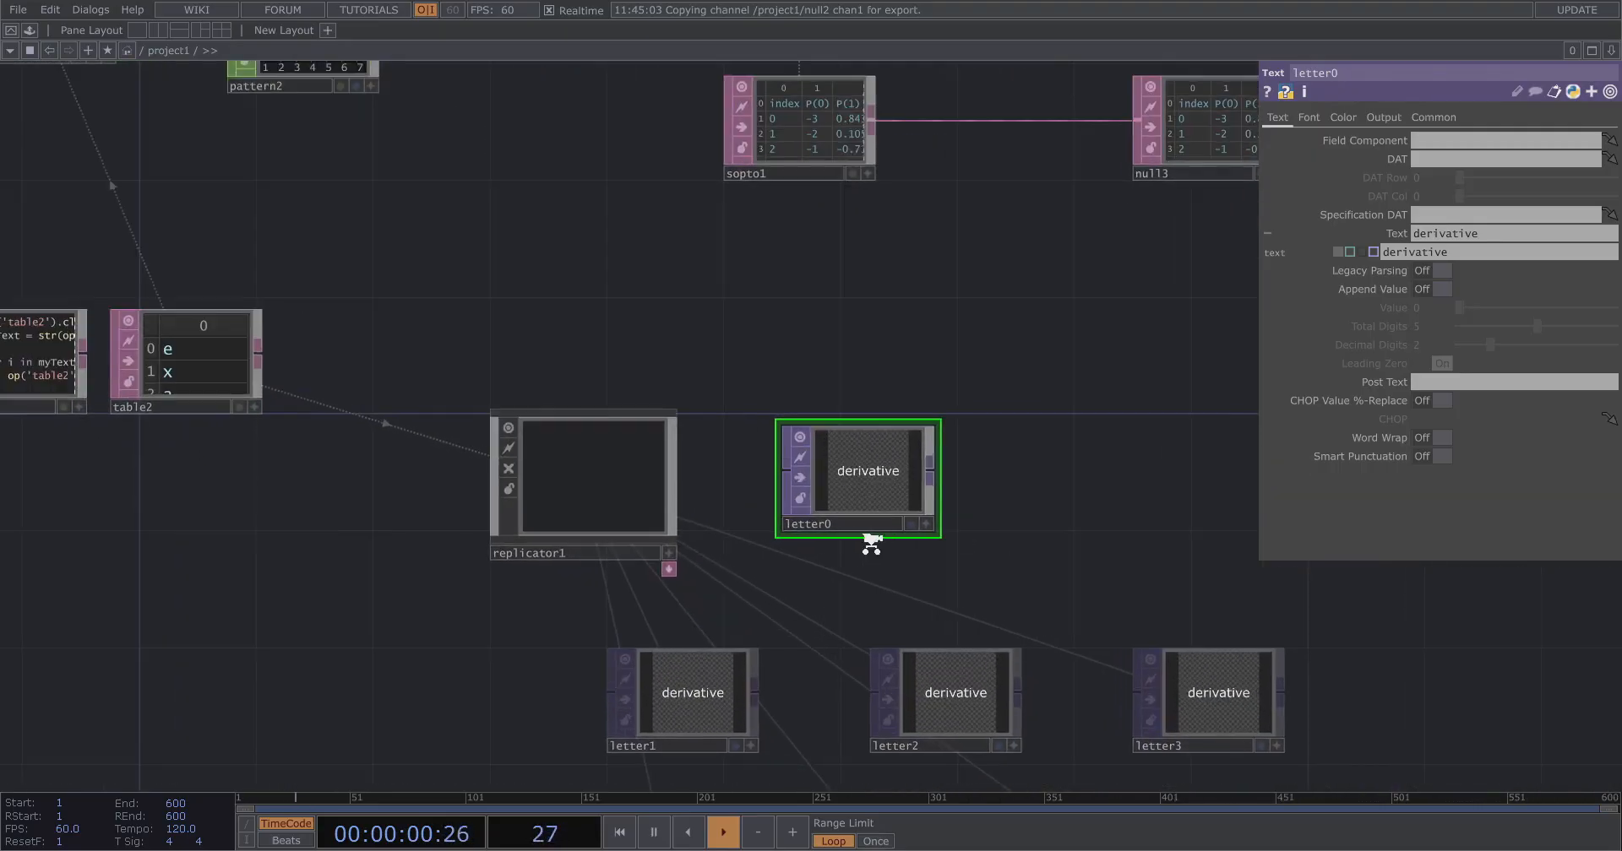
scroll(879, 544, up, 3)
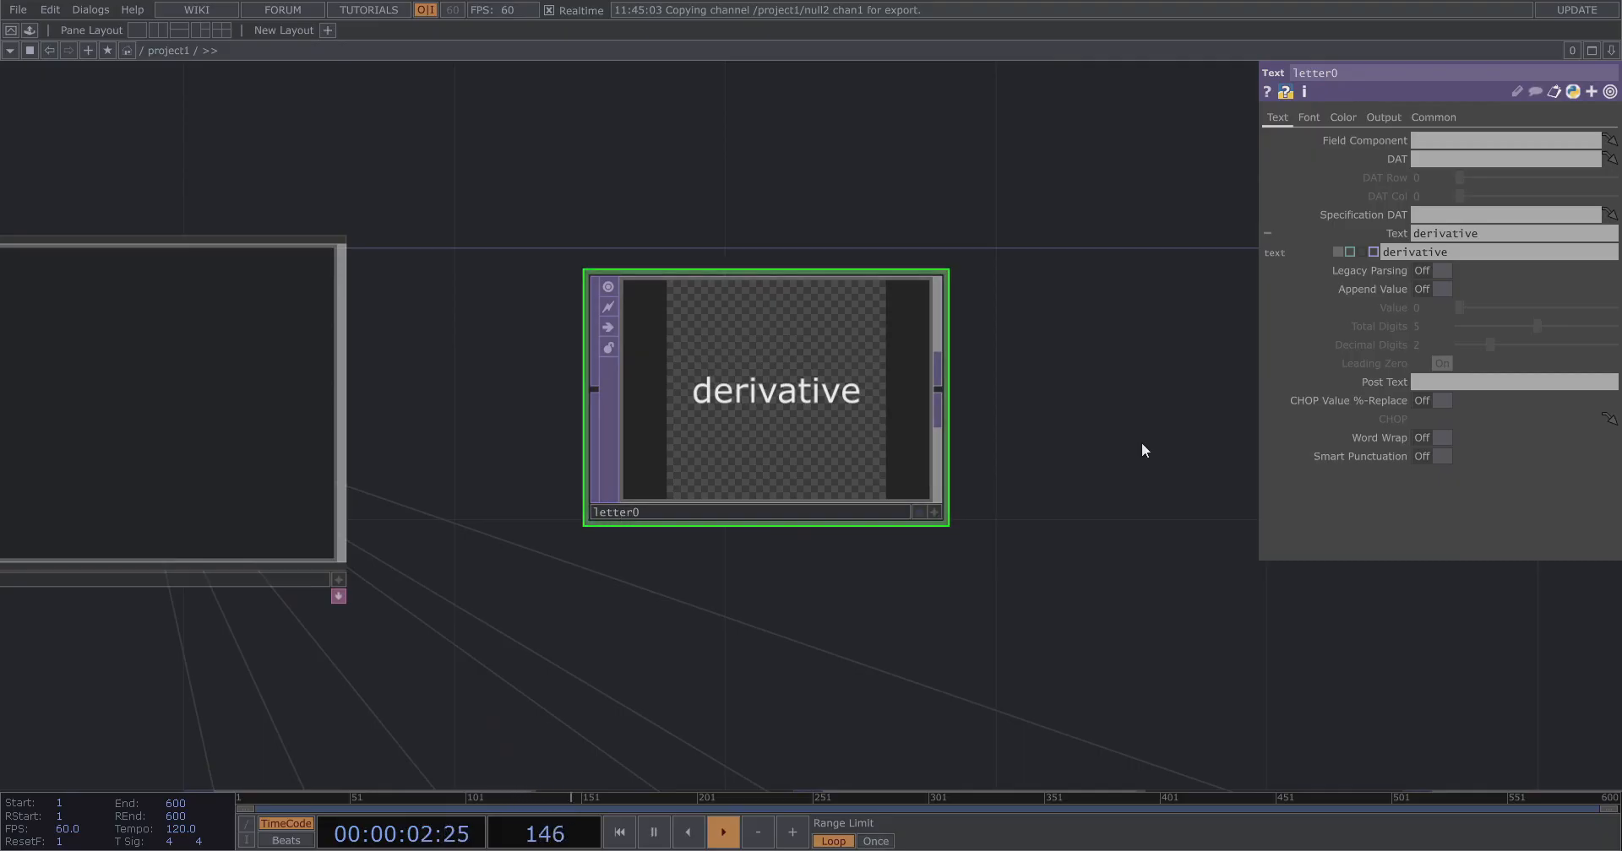
scroll(1132, 434, down, 3)
scroll(271, 245, up, 3)
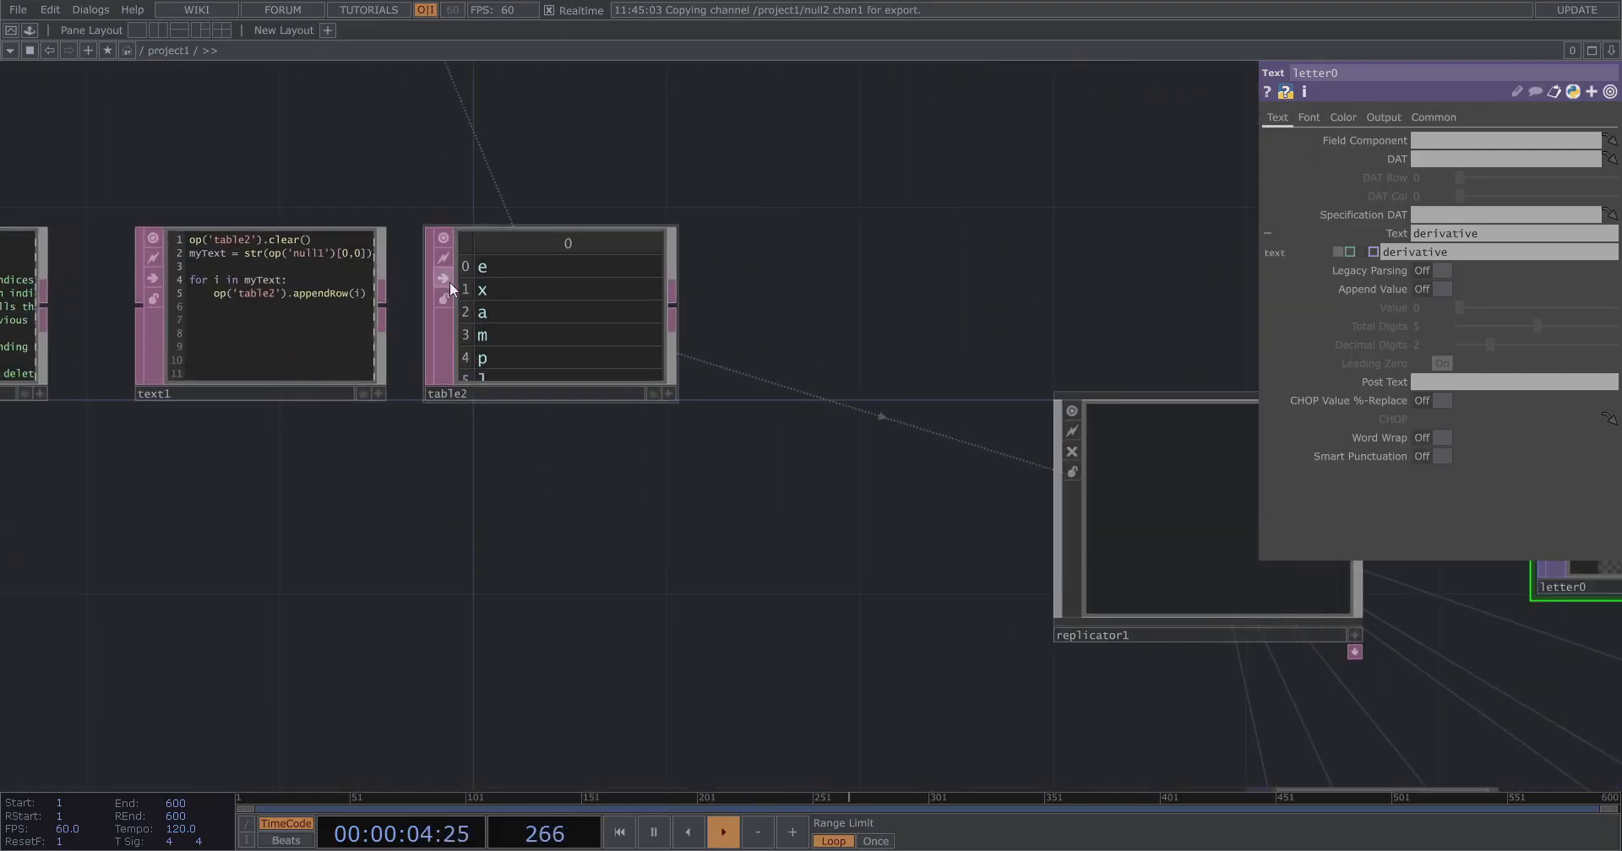
scroll(911, 598, up, 3)
scroll(793, 565, down, 4)
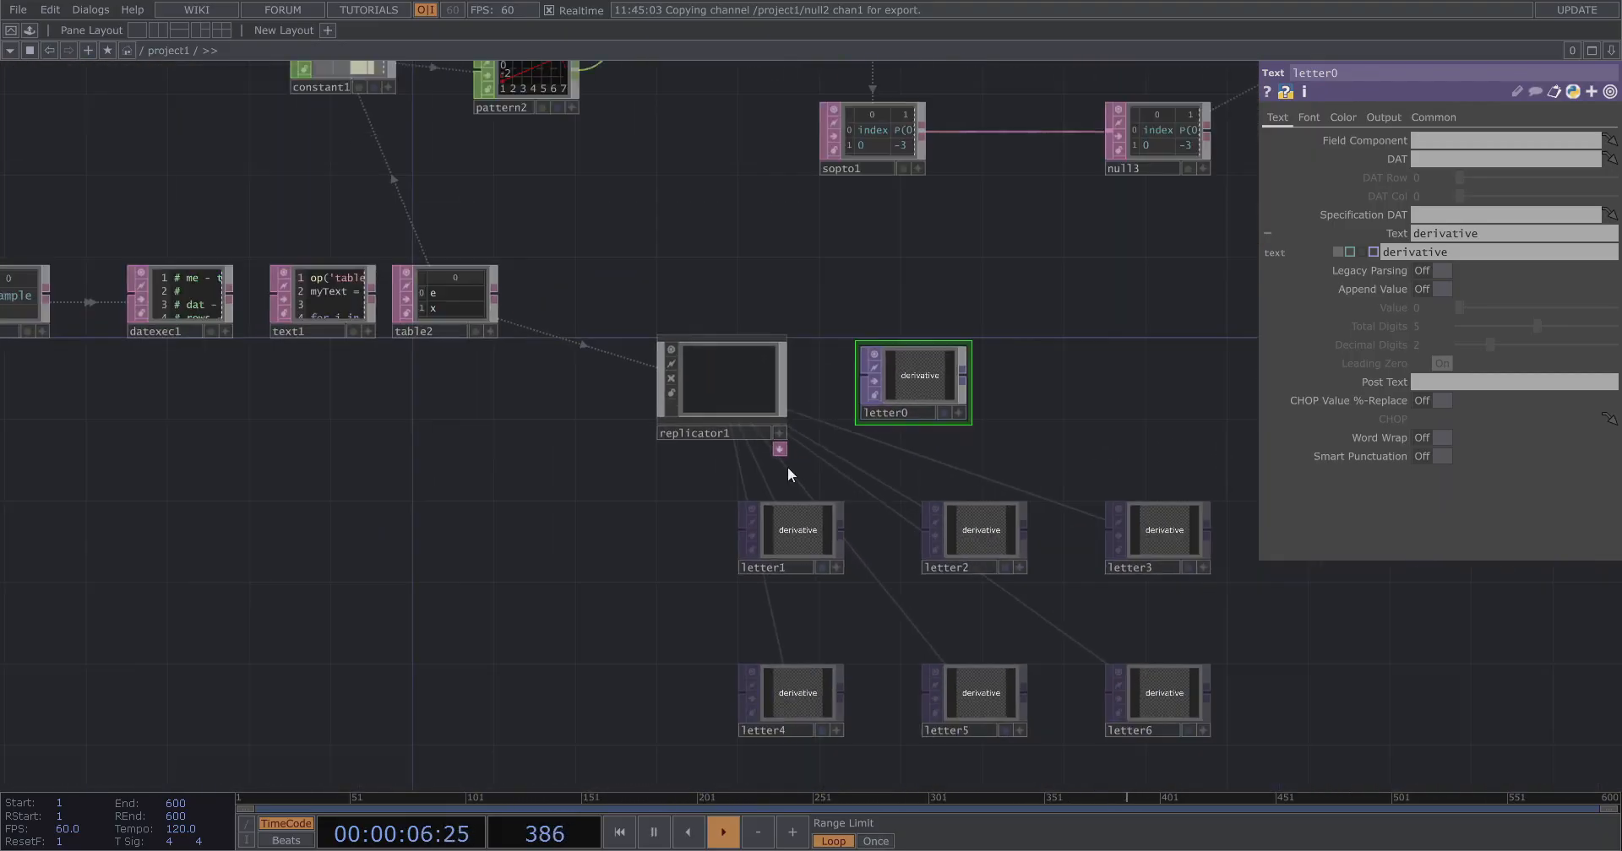
scroll(788, 466, up, 2)
scroll(736, 362, up, 1)
Set letter0's Text expression to op('table2')[me.digits,0].
drag(953, 310, 1033, 352)
drag(362, 338, 1453, 252)
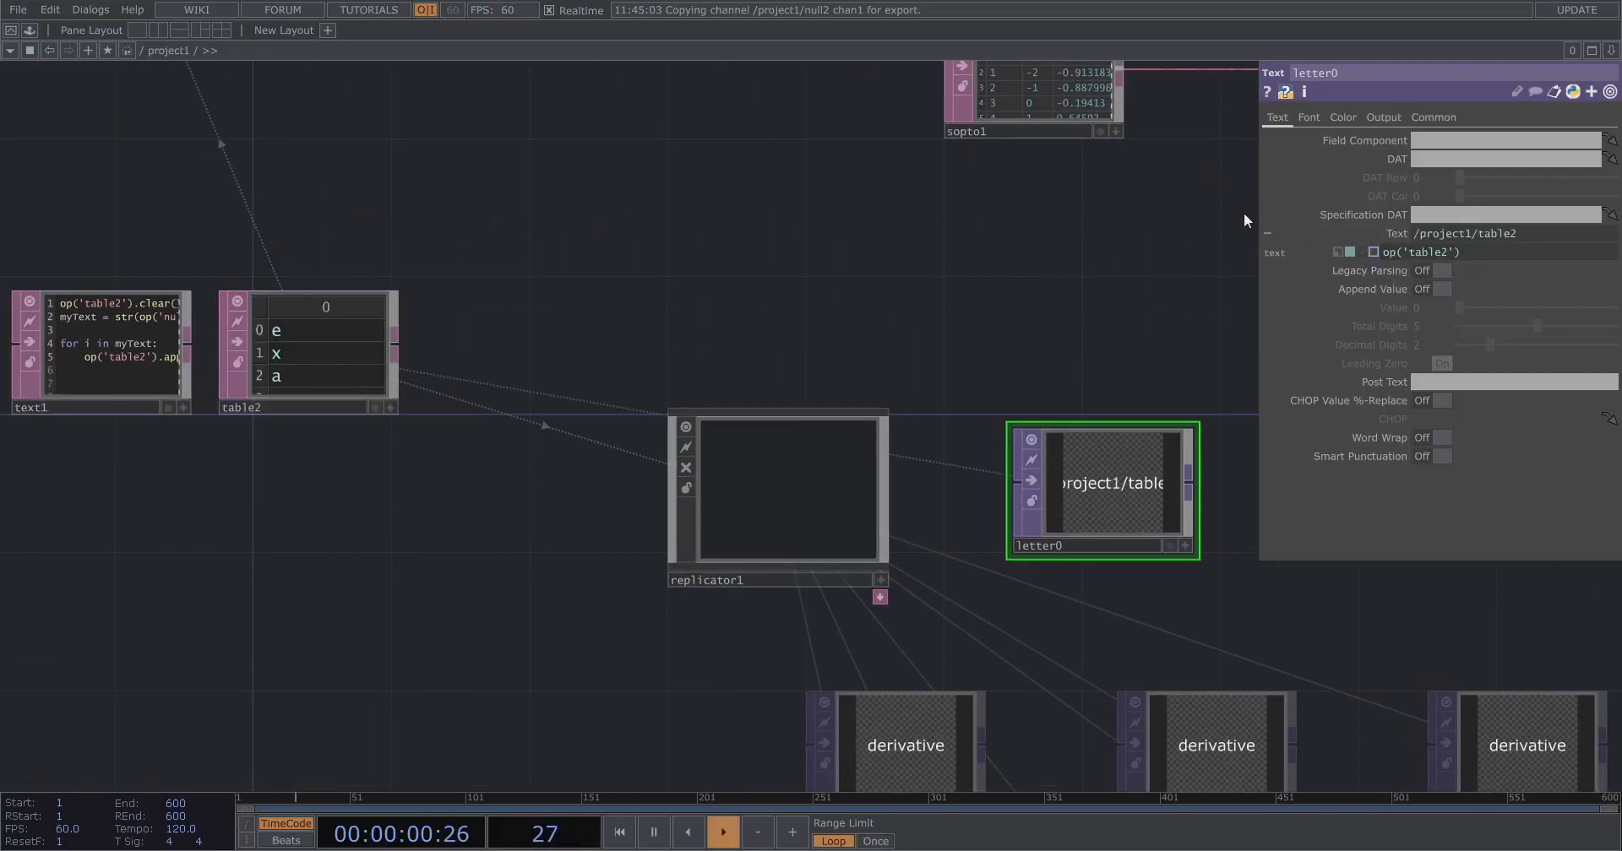
drag(1258, 215, 1084, 216)
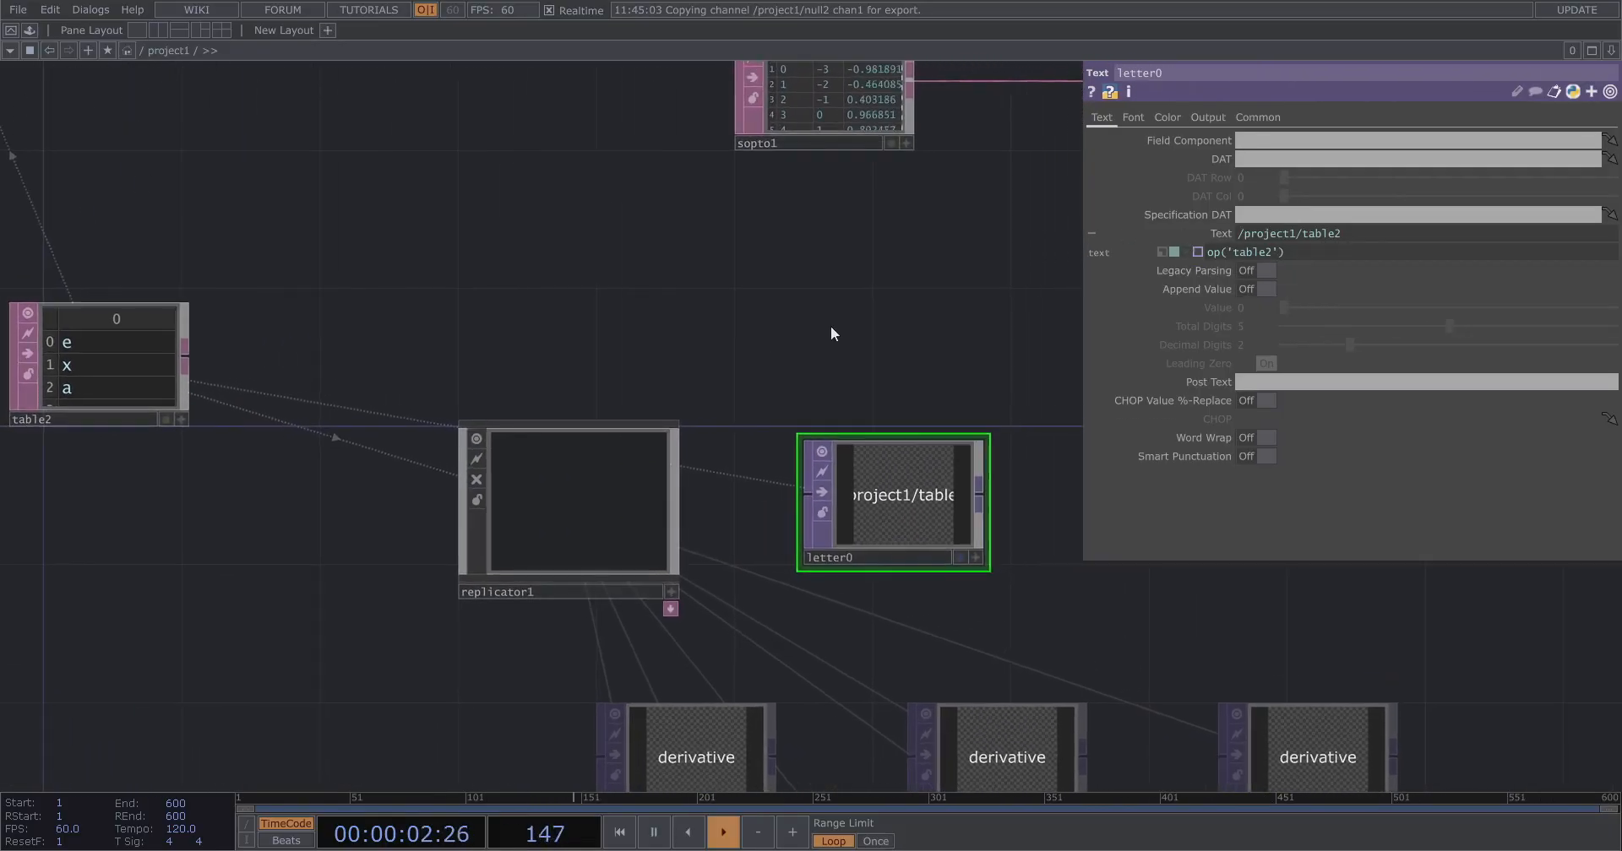
click(1339, 252)
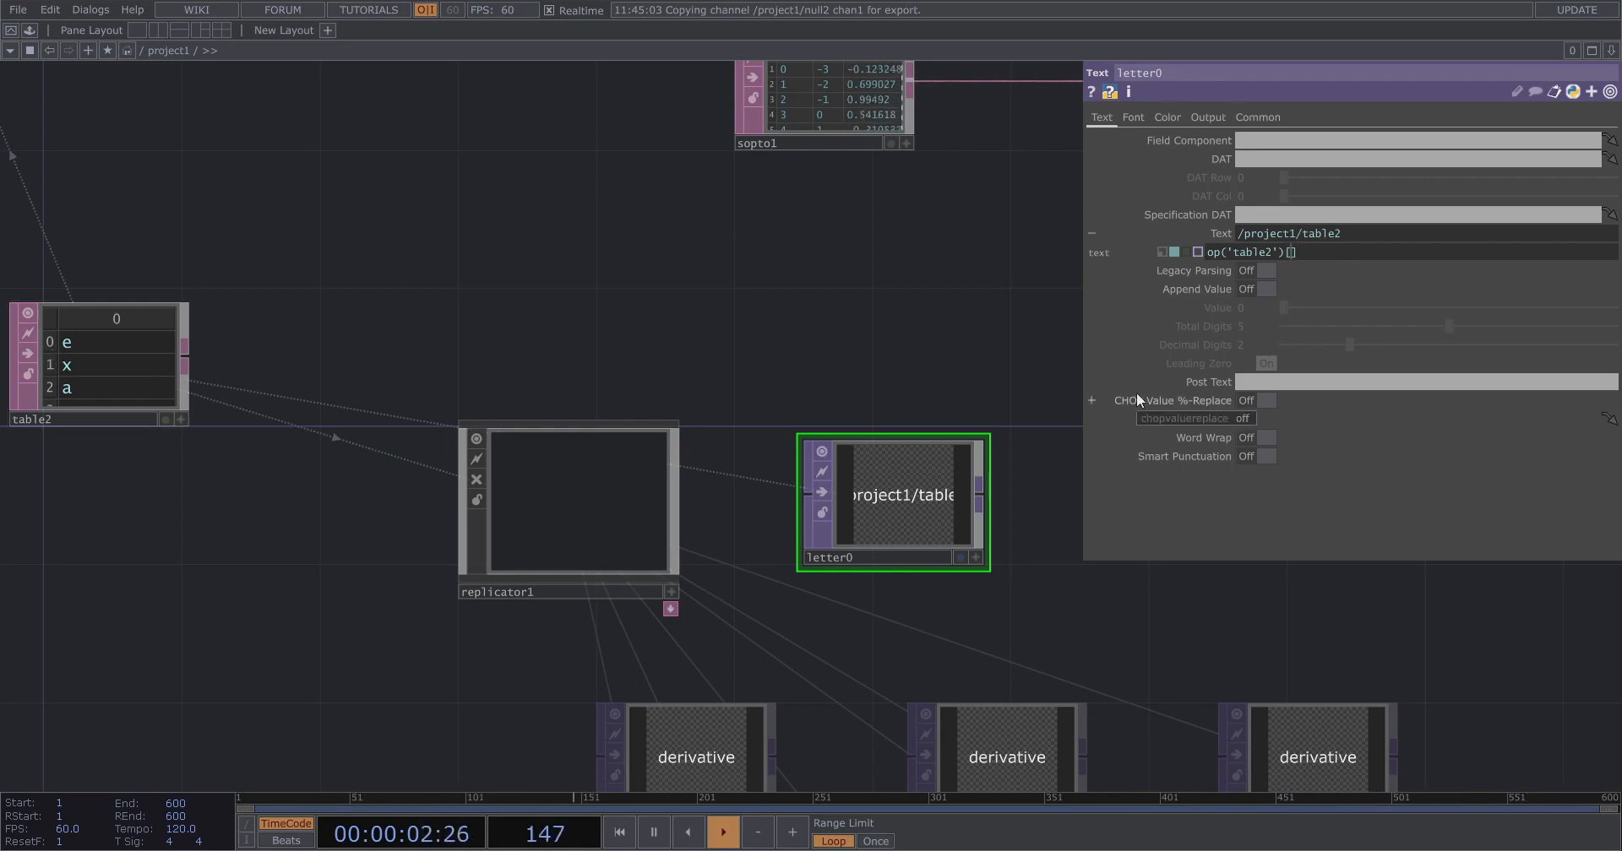
text(me.dig)
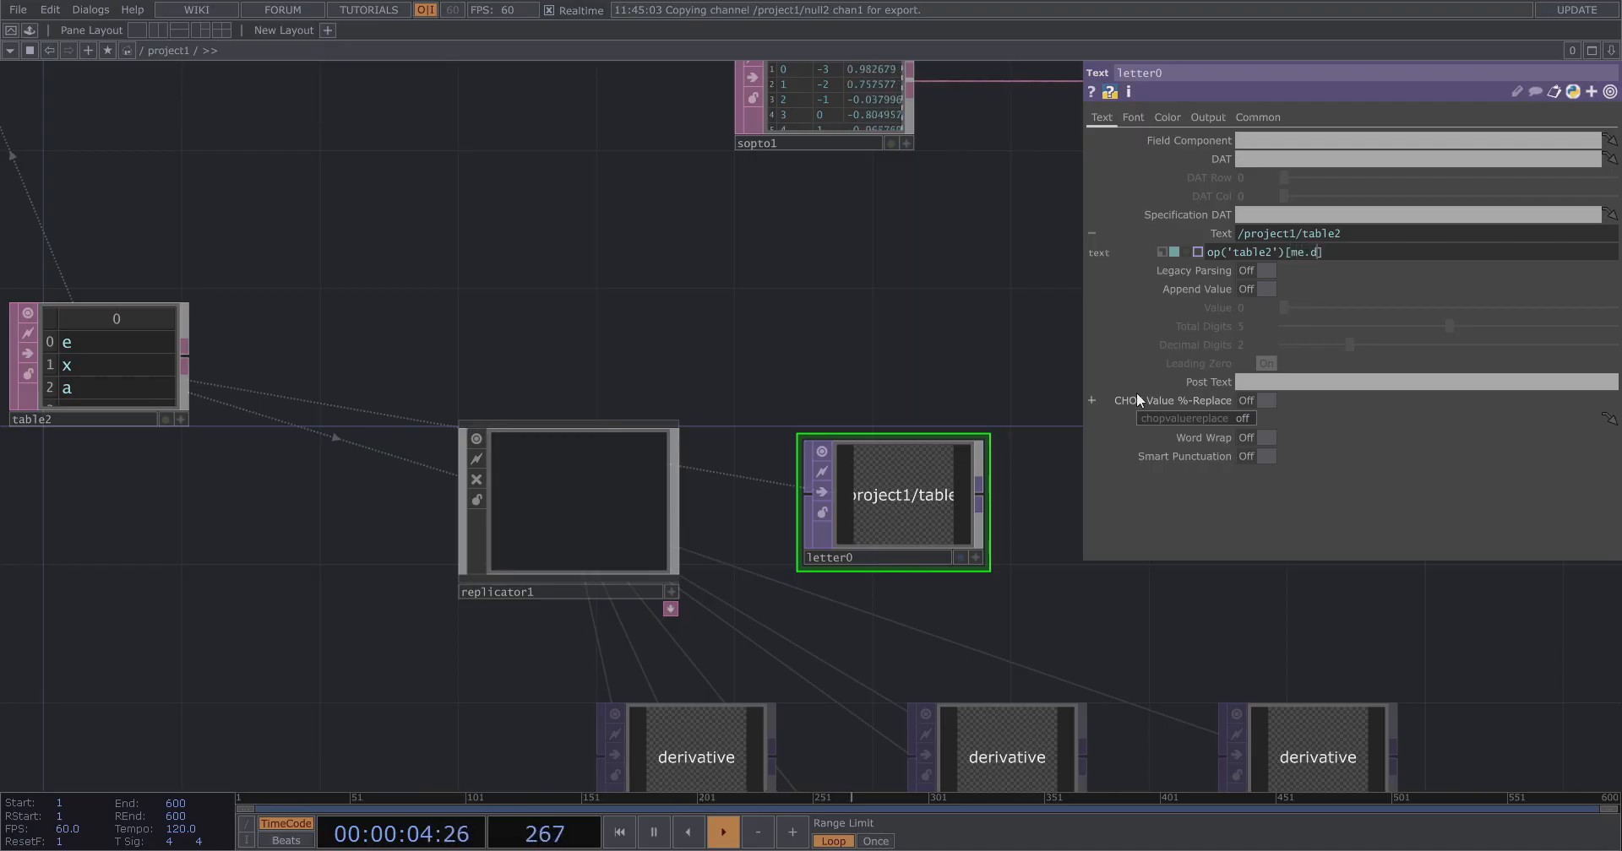
text(its,)
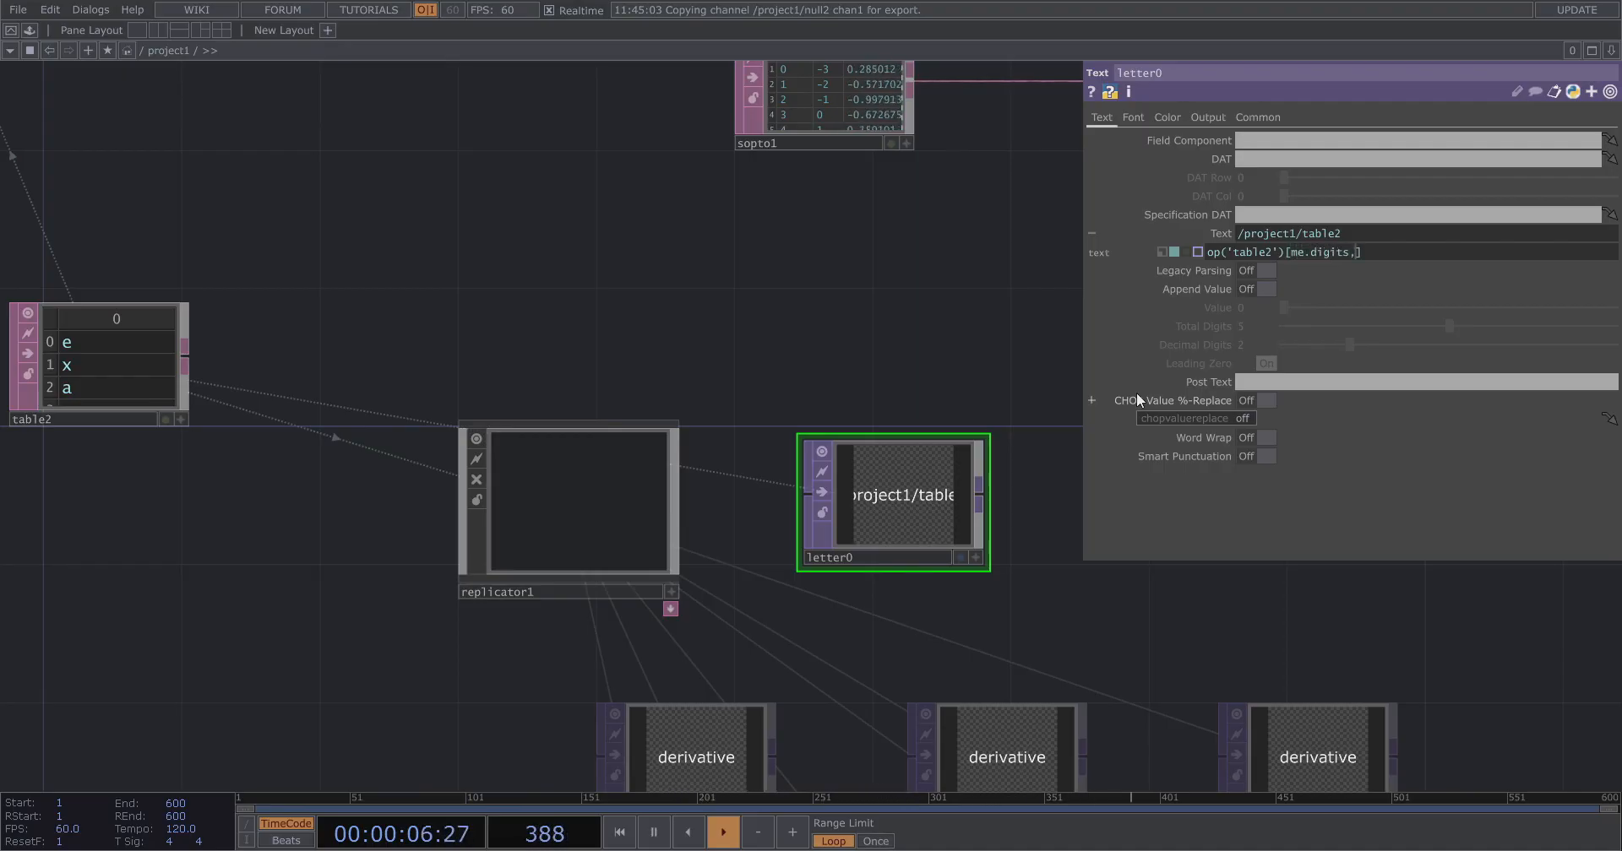
text(0)
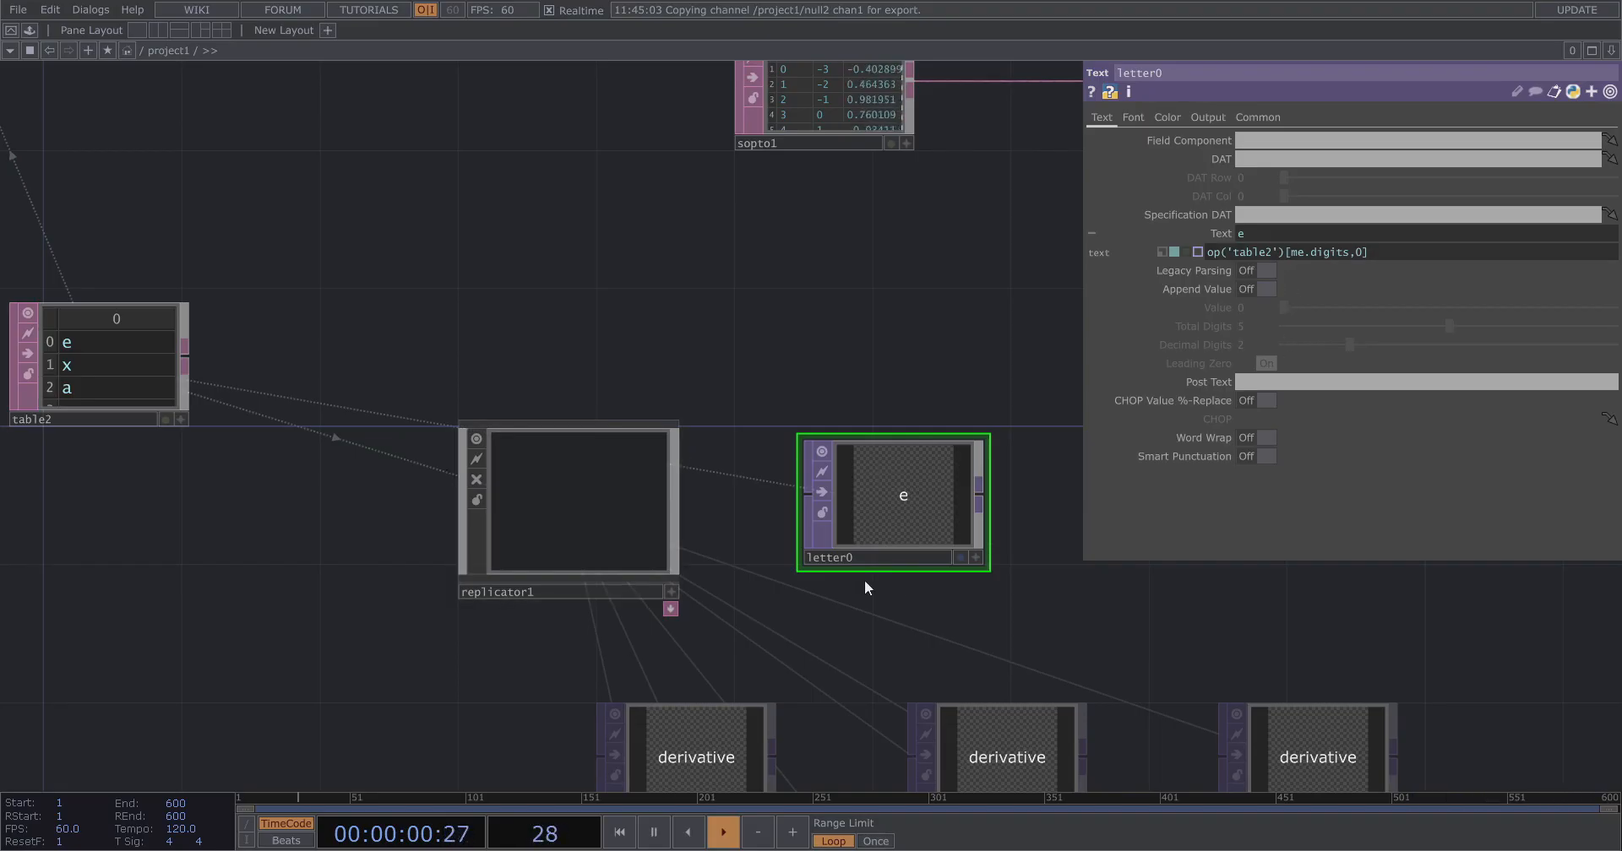
Recreate all of replicator1's operators.
scroll(859, 579, up, 3)
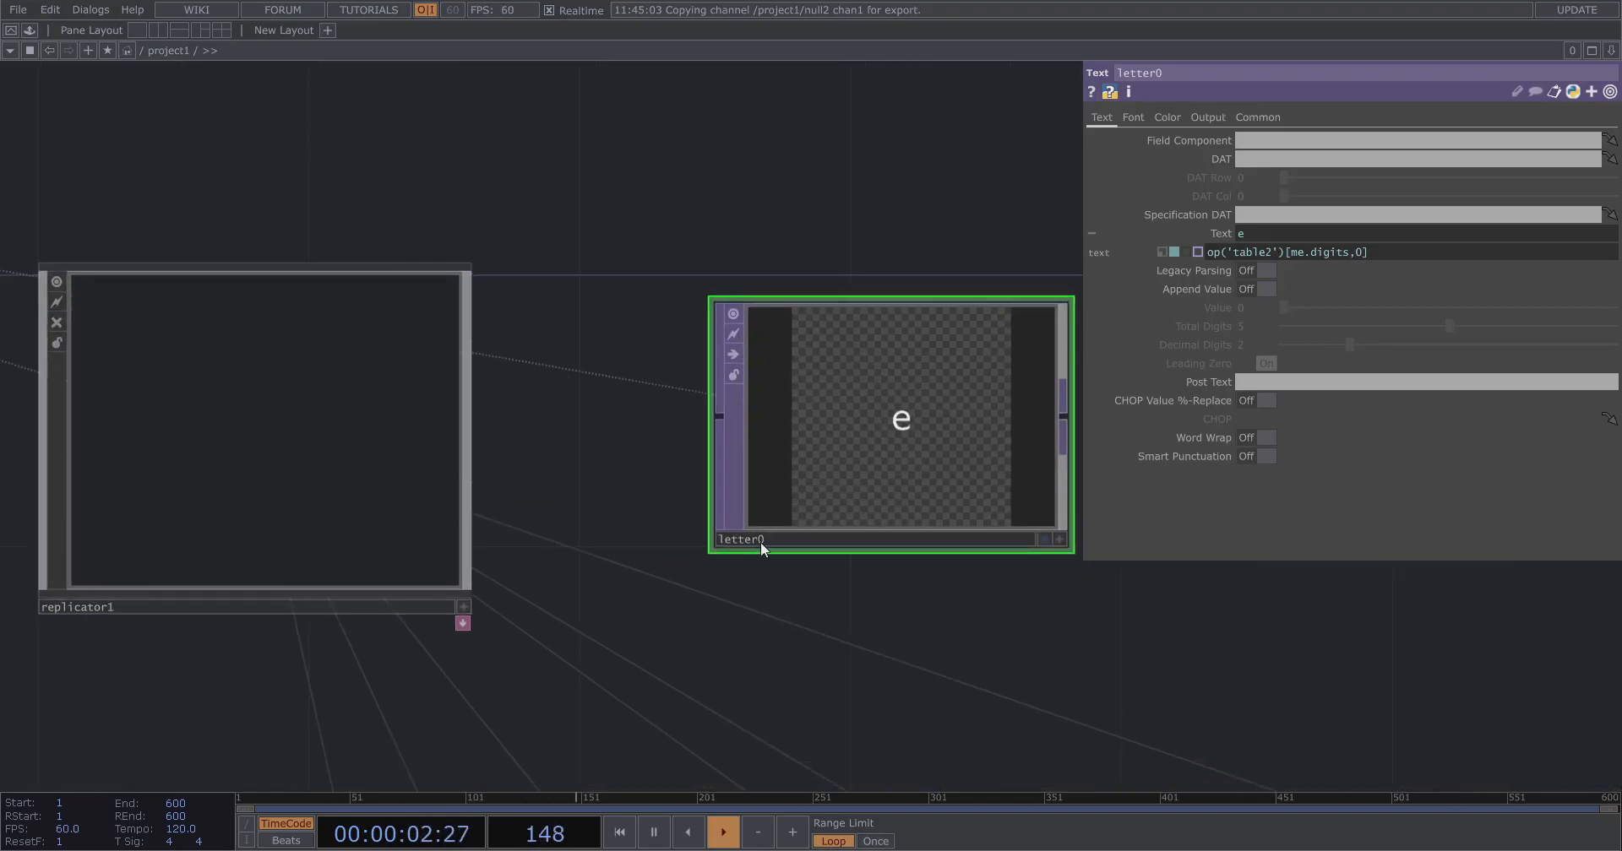
scroll(963, 427, down, 5)
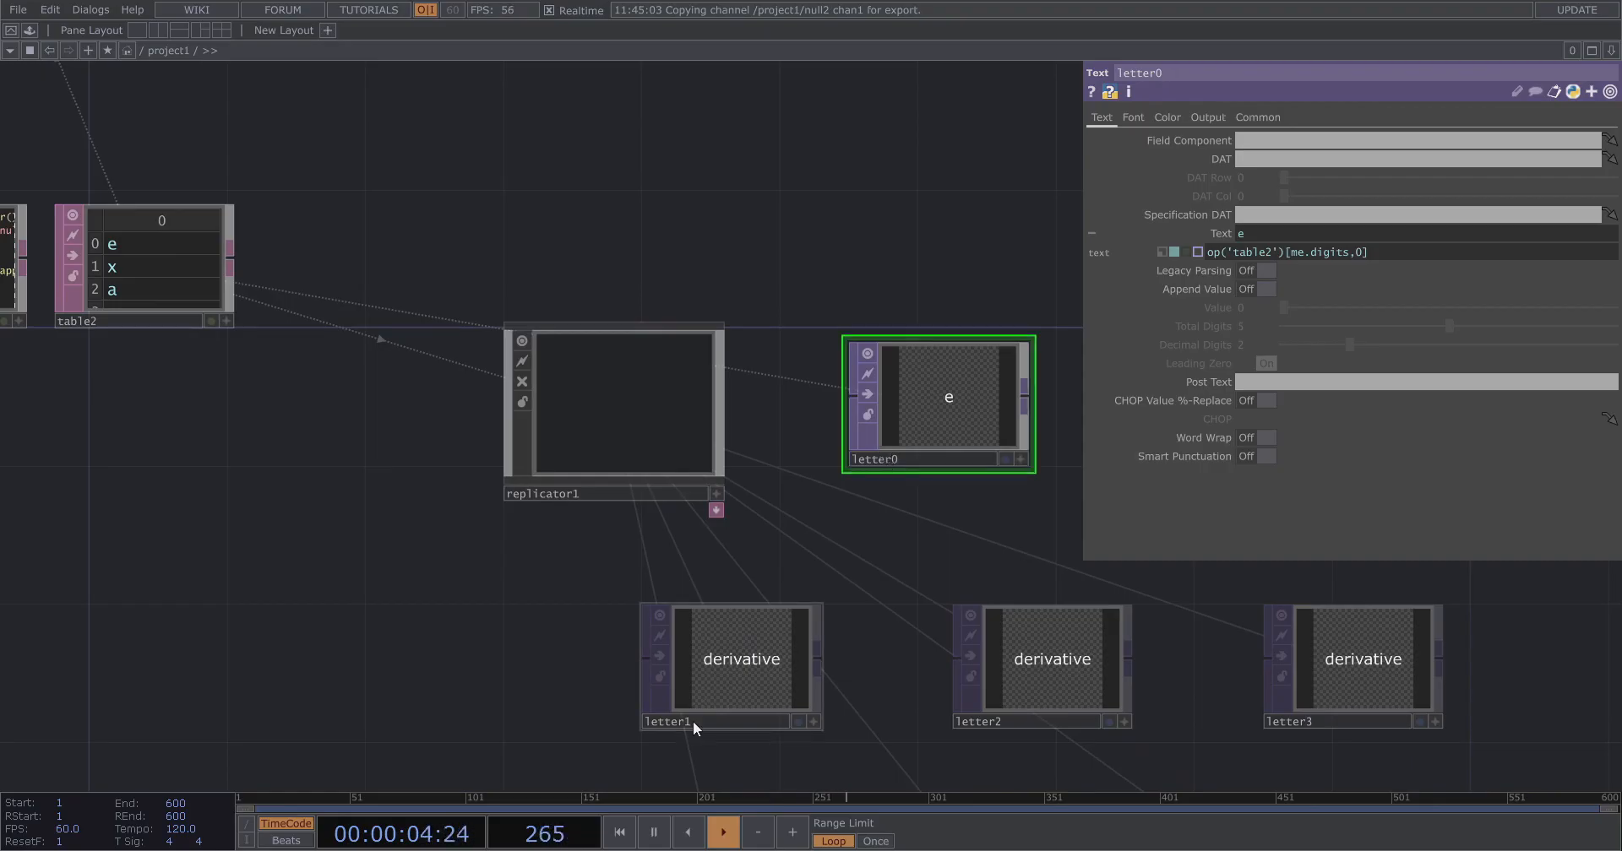
scroll(853, 528, down, 3)
click(687, 422)
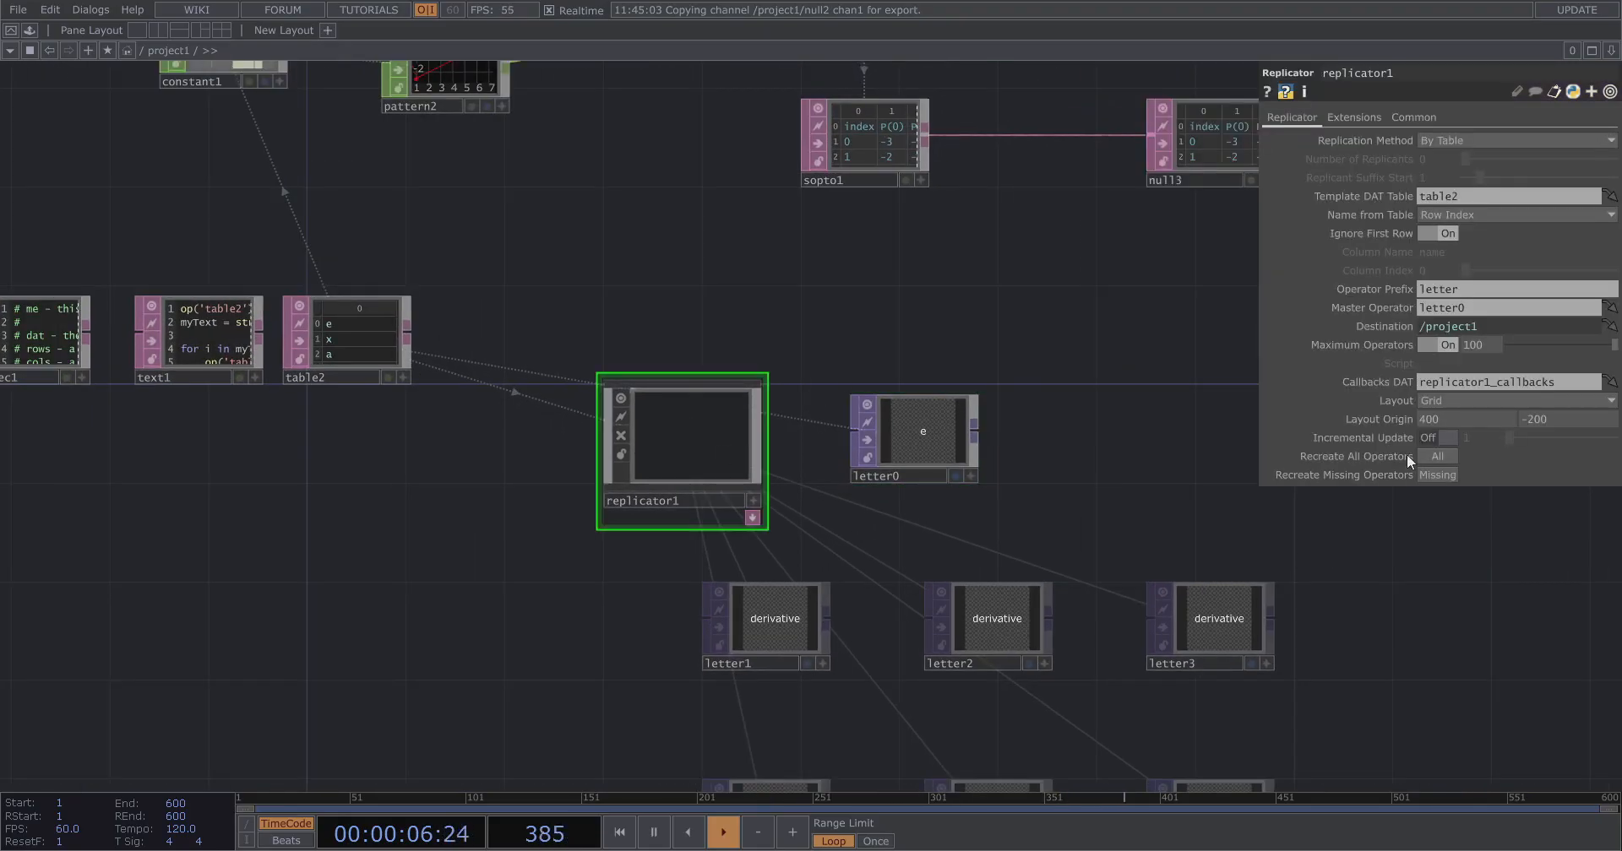
click(1430, 456)
drag(1010, 515, 934, 389)
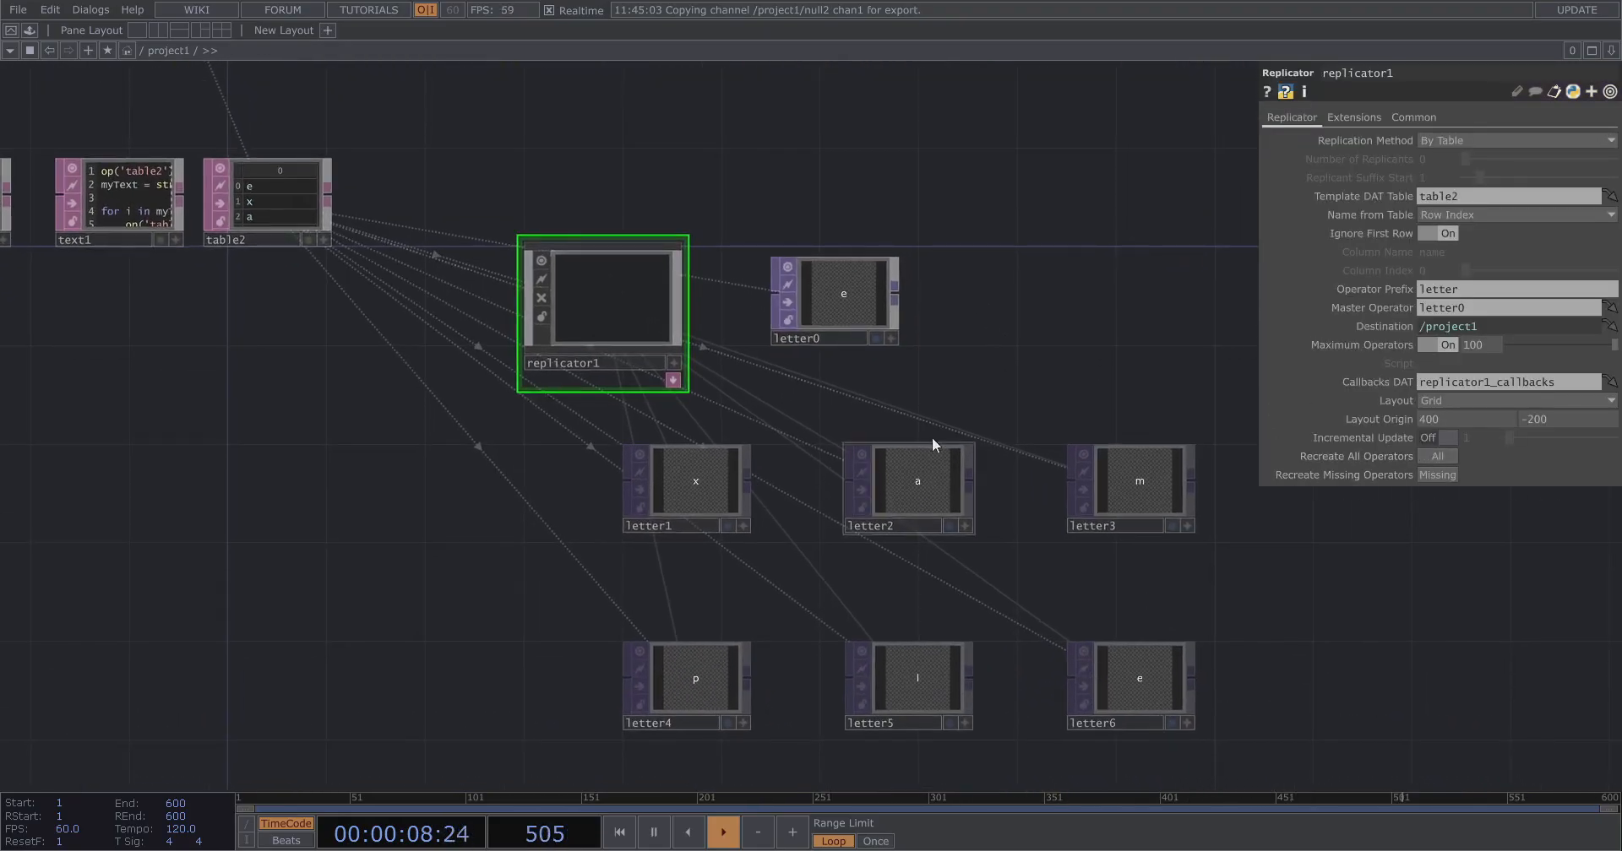
Set letter0's font size to 120.
scroll(894, 360, up, 2)
click(817, 265)
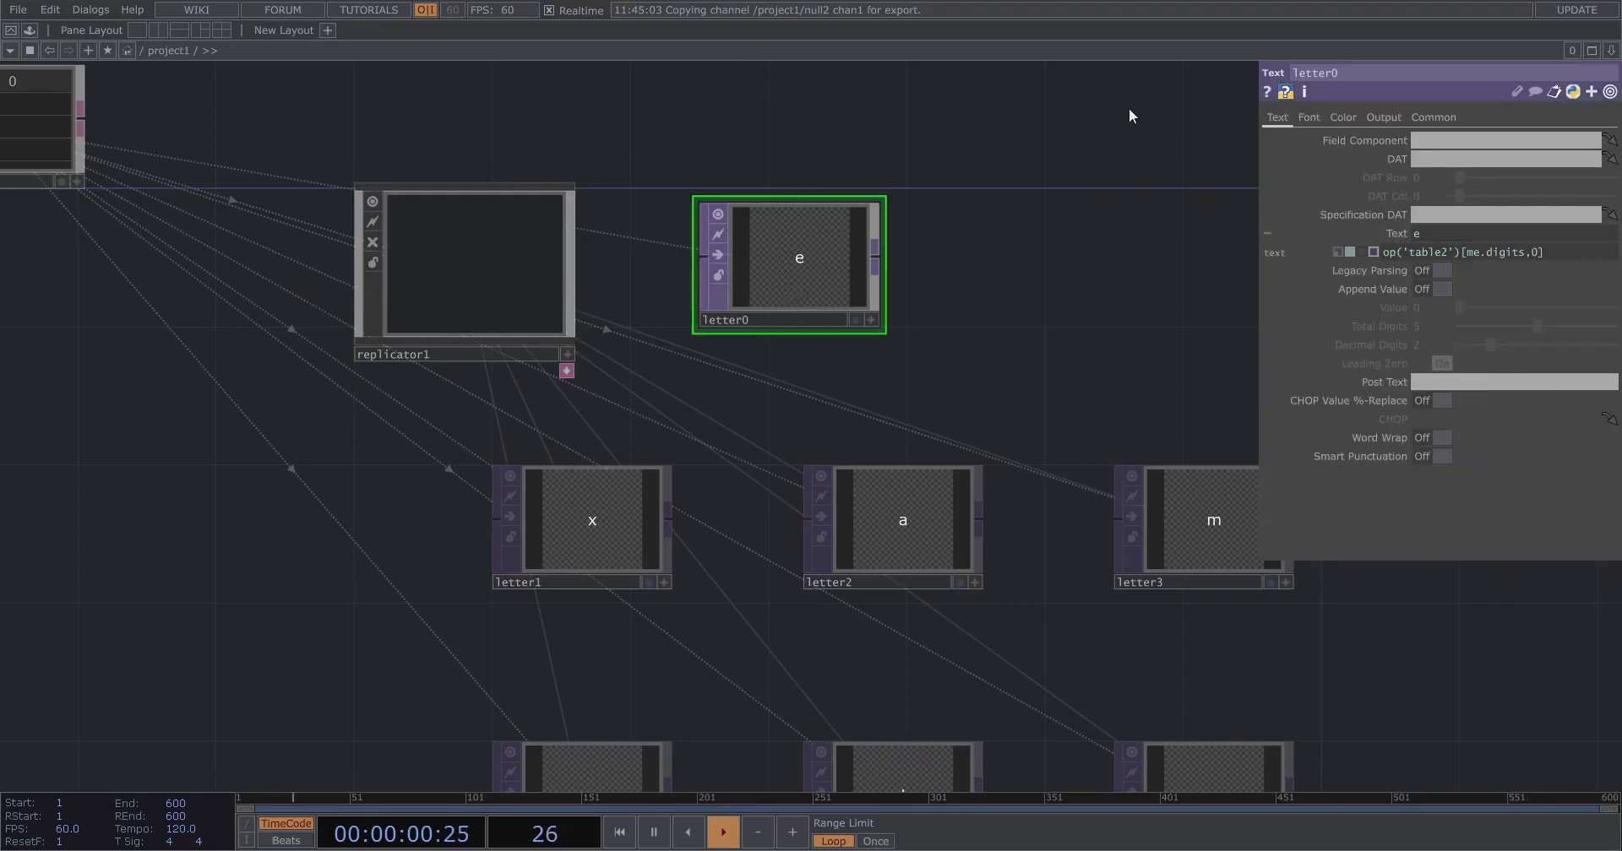
click(1308, 118)
drag(1491, 328, 1584, 328)
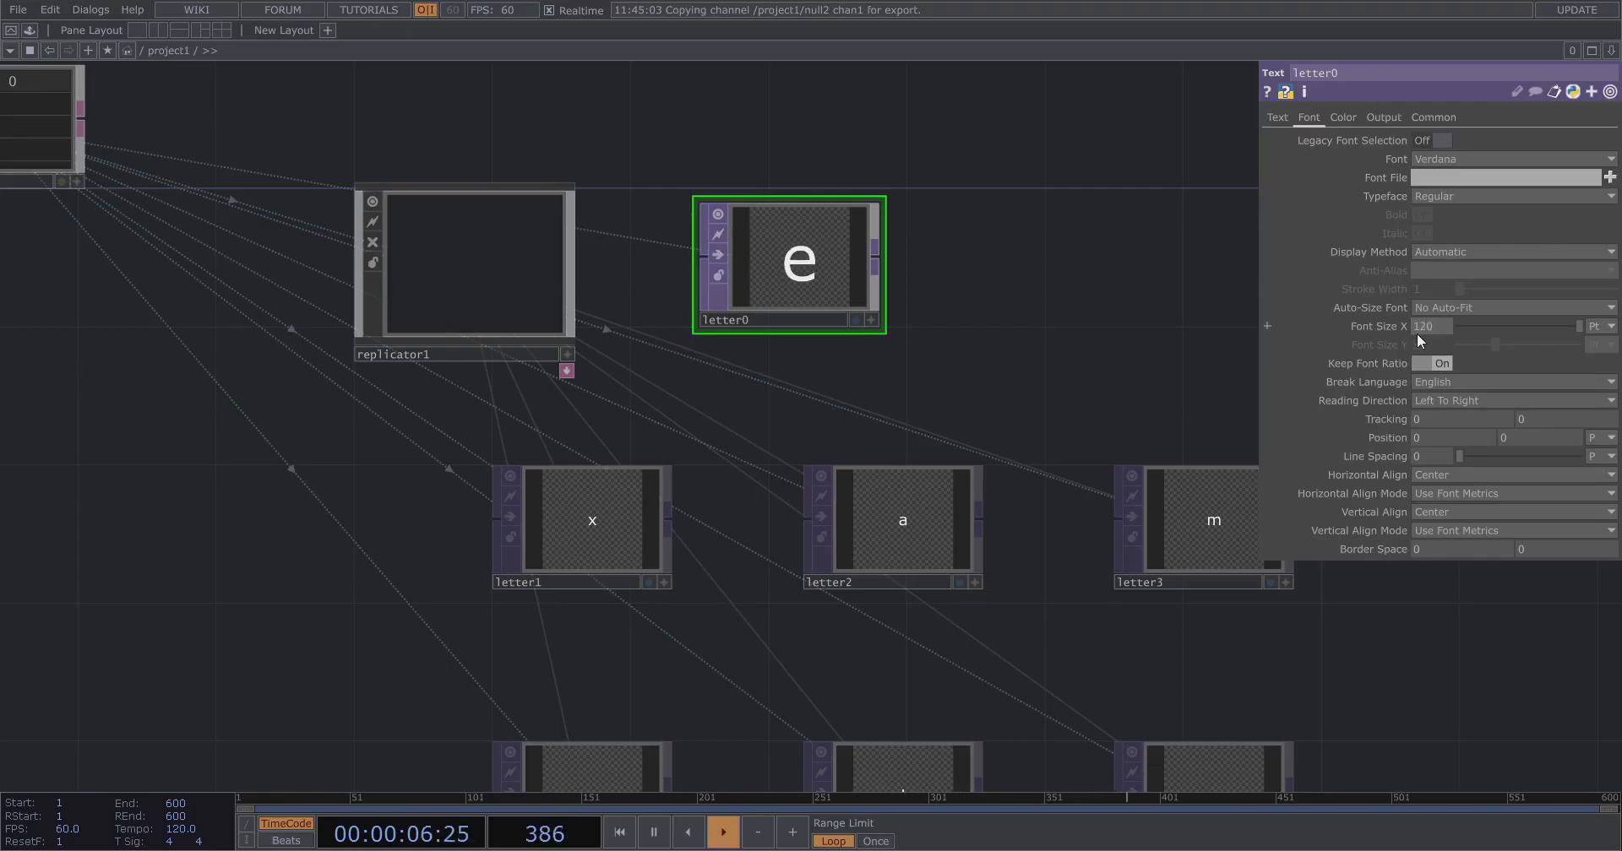
Set letter0's background color to white and its font color to black.
click(1342, 117)
drag(1460, 216, 1617, 218)
click(1431, 196)
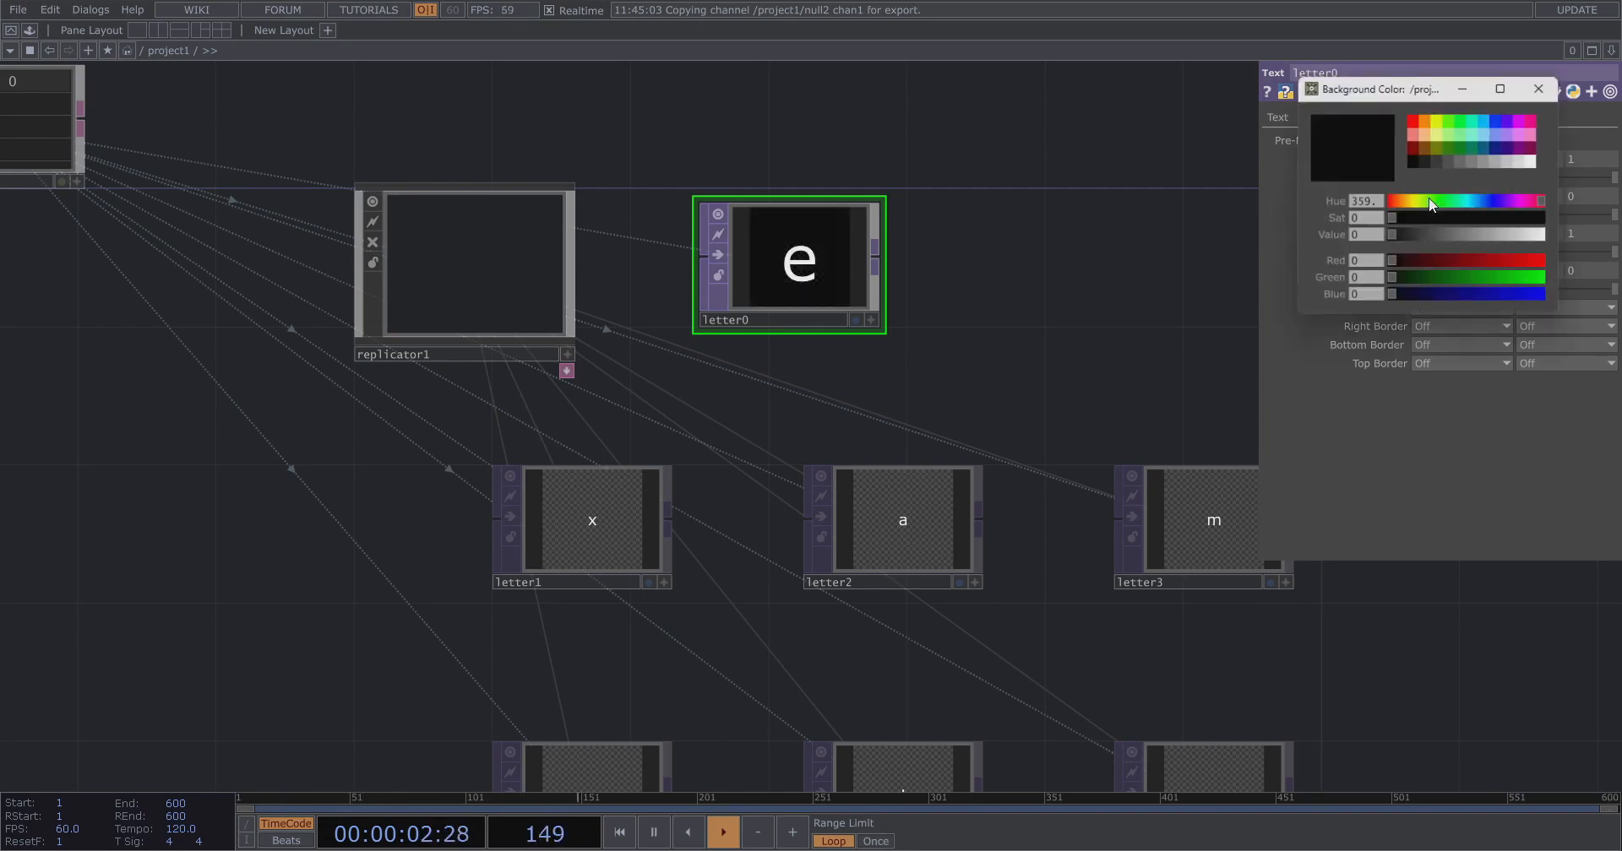
click(1532, 163)
click(1554, 88)
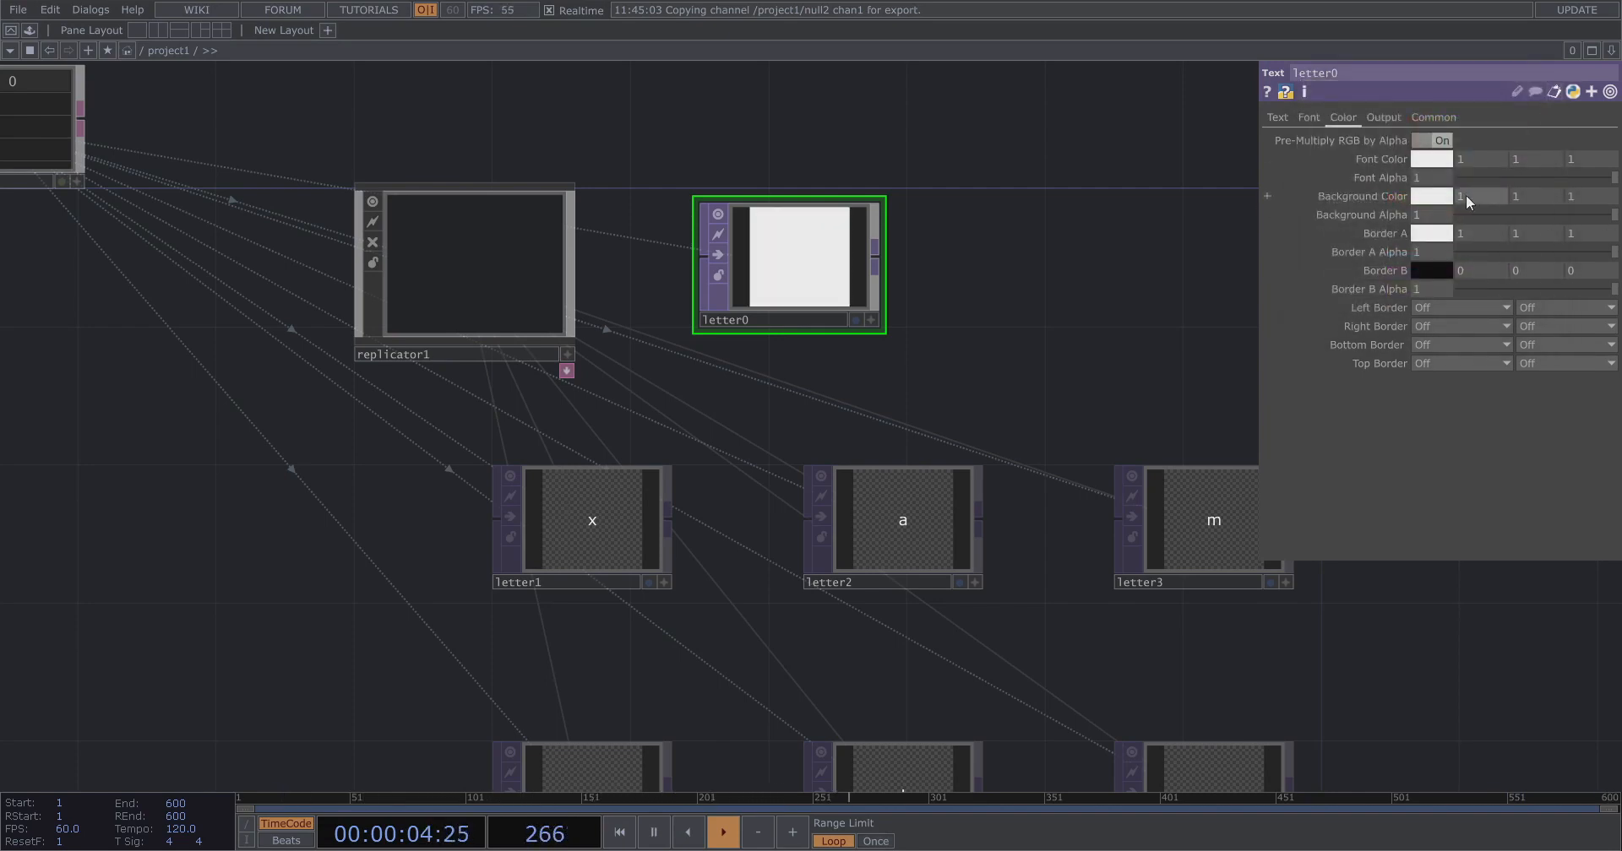
click(1444, 164)
click(1411, 162)
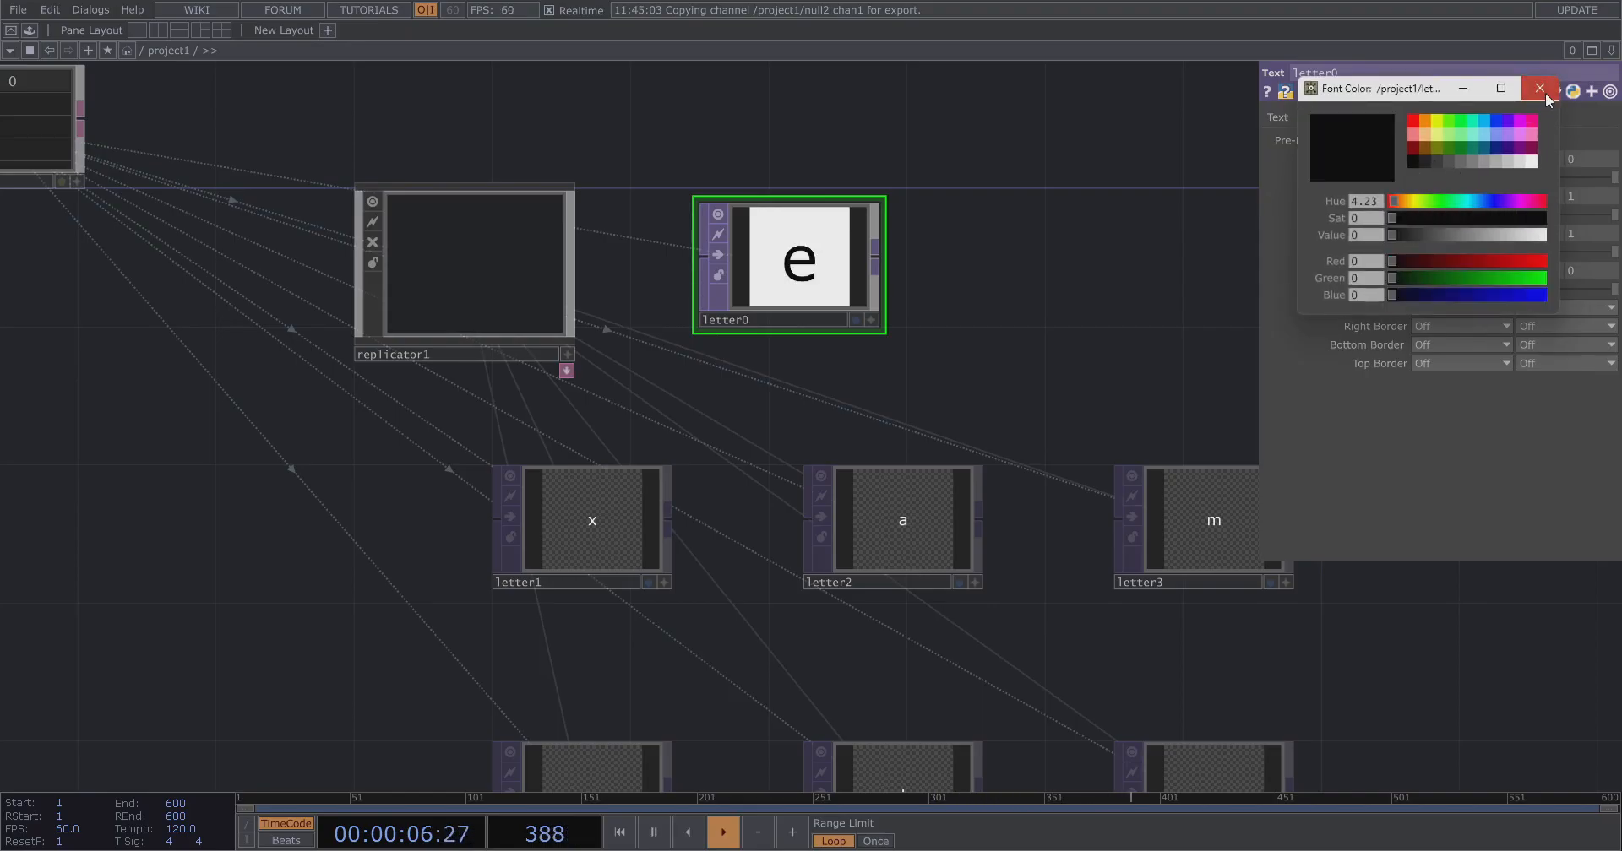
click(1541, 90)
Recreate all of replicator1's operators.
click(506, 254)
click(1436, 456)
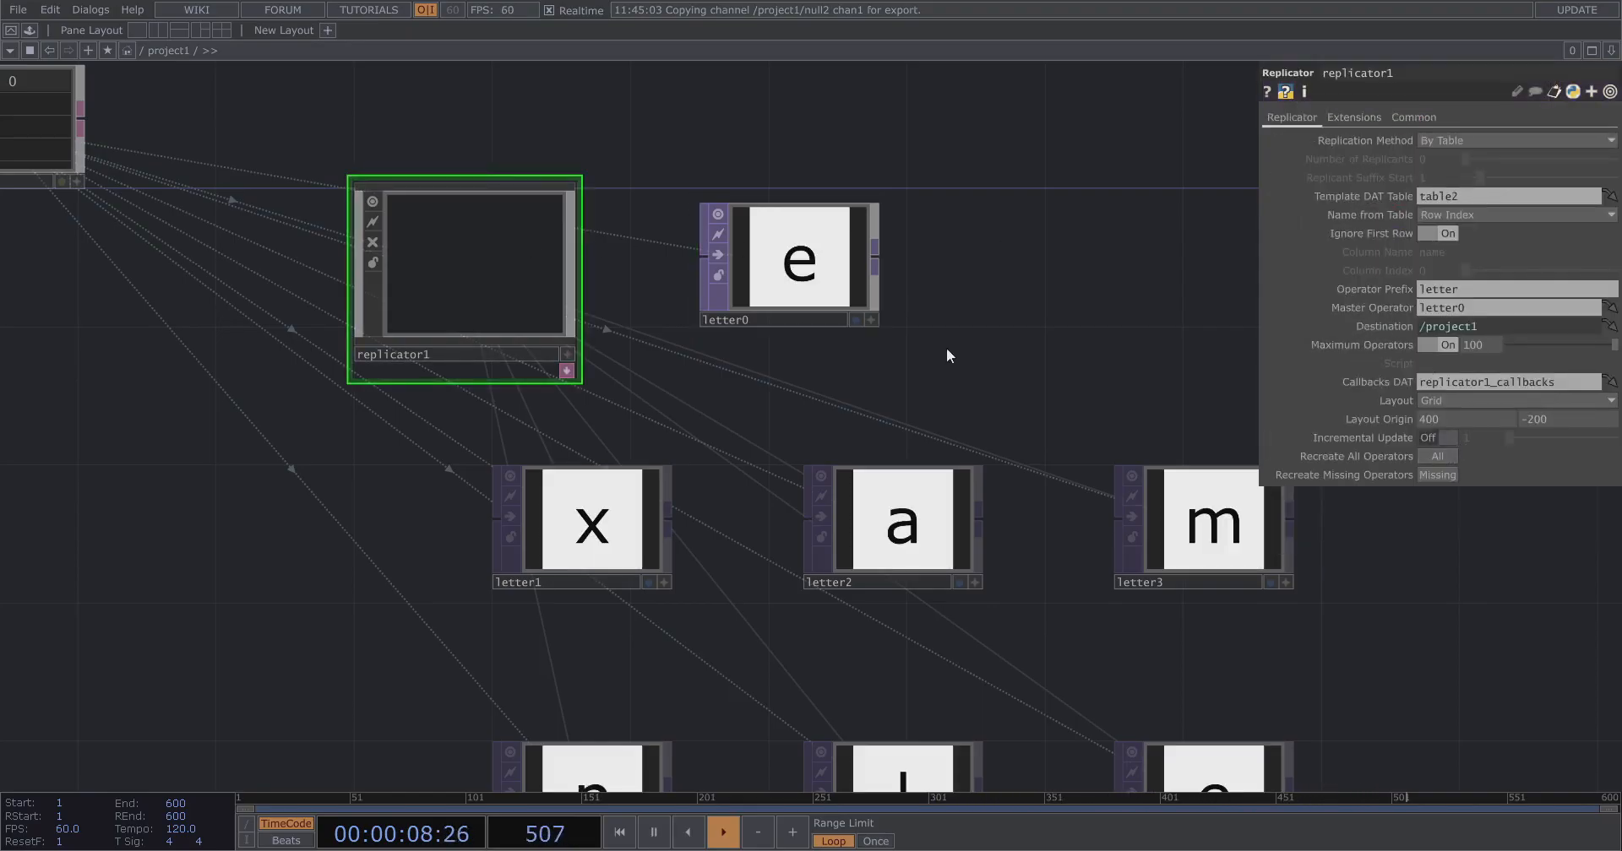
Change letter0's font to Apfel Grotezk Mittel.
click(870, 319)
click(1277, 118)
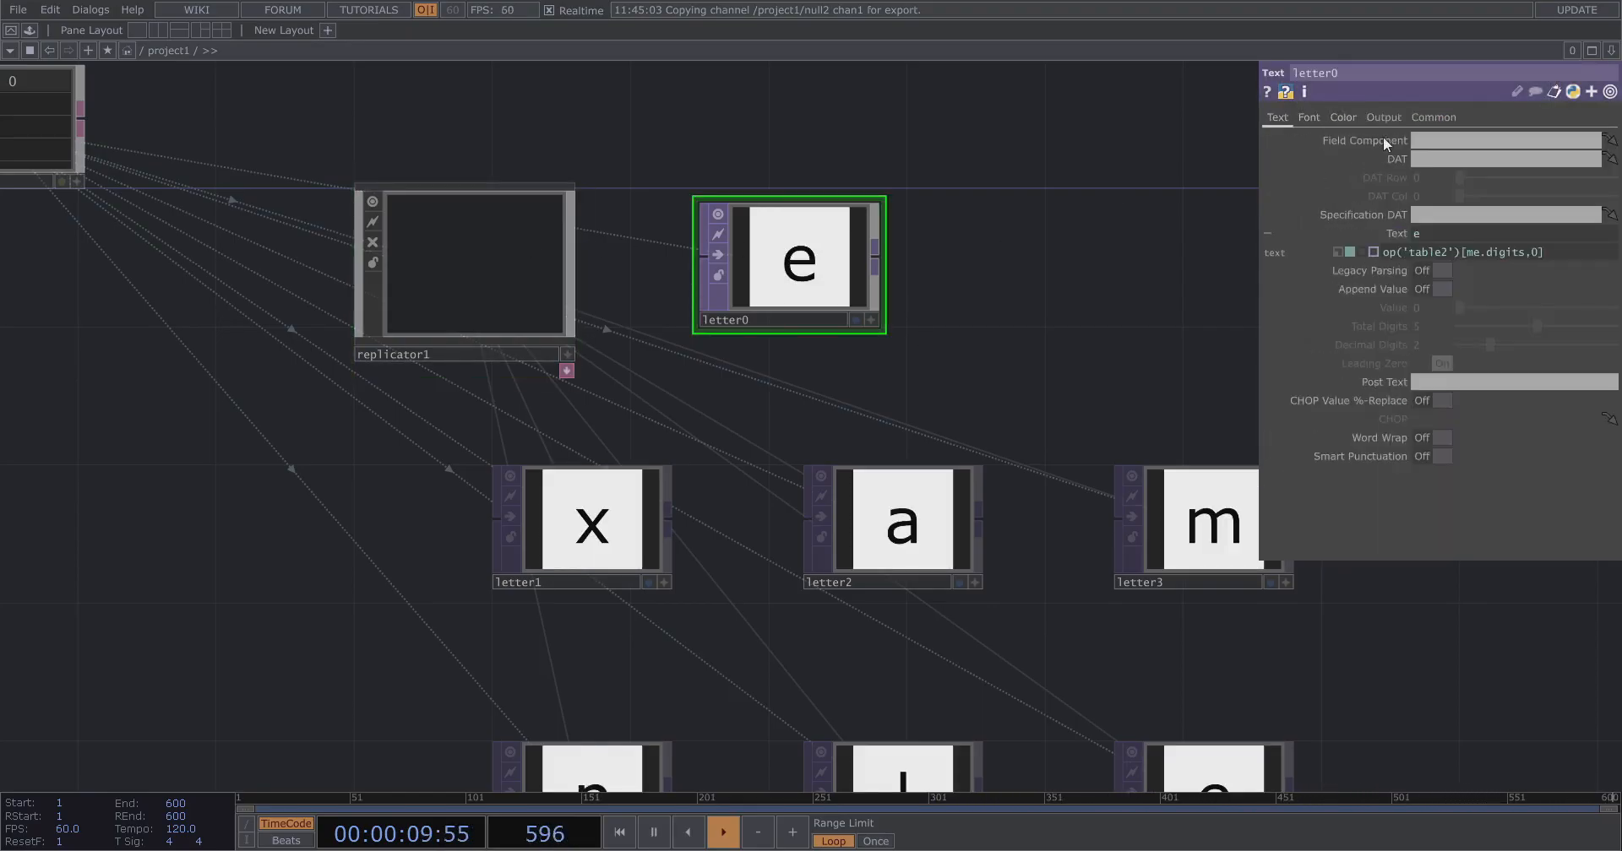
click(1308, 117)
click(1475, 161)
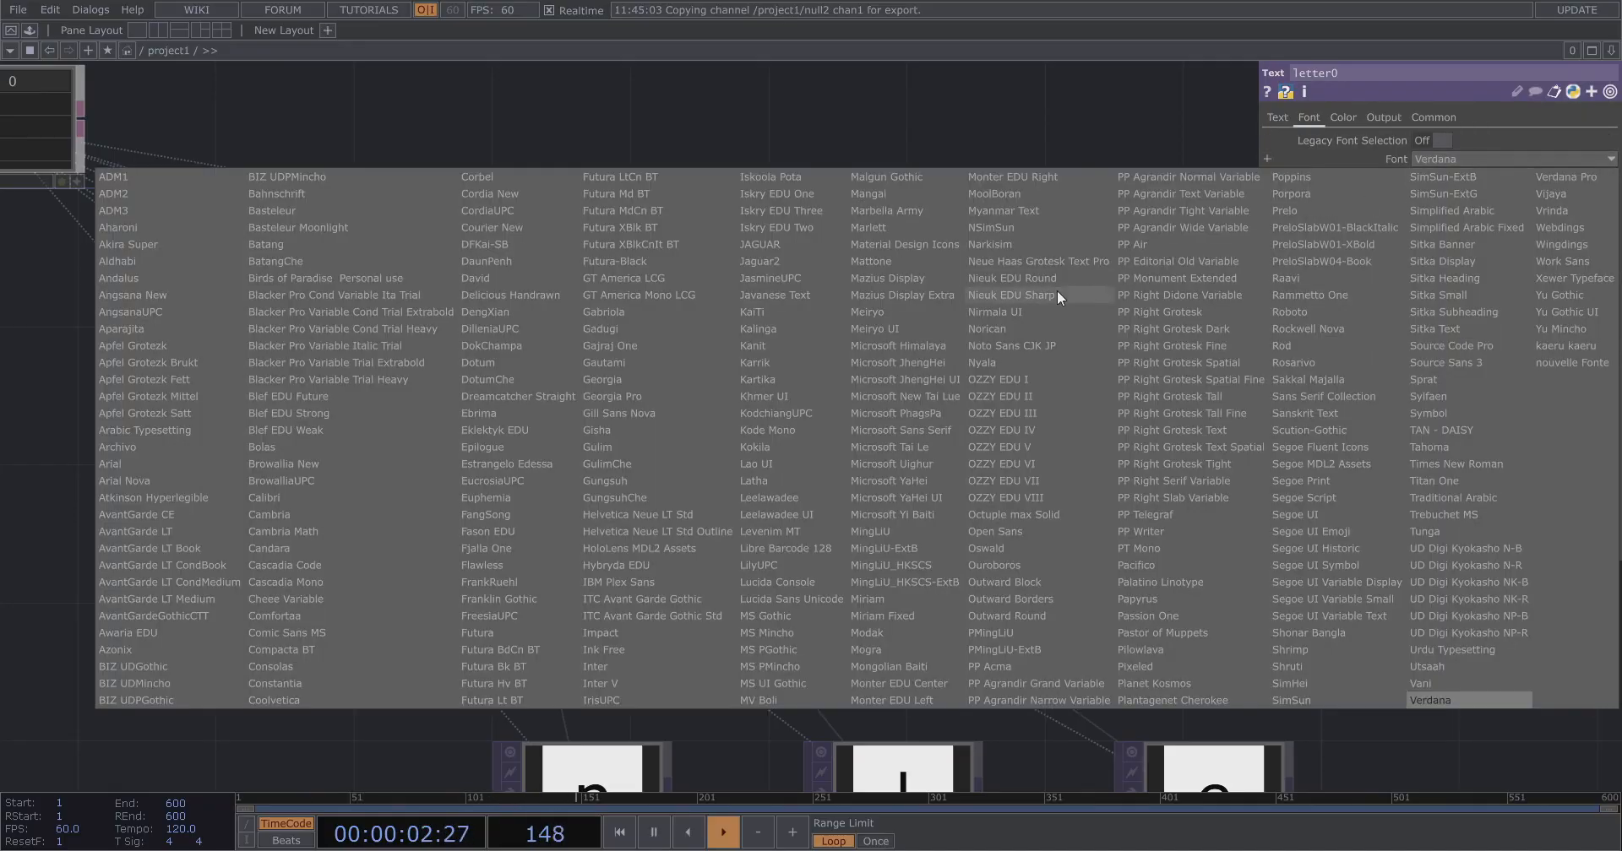
click(201, 413)
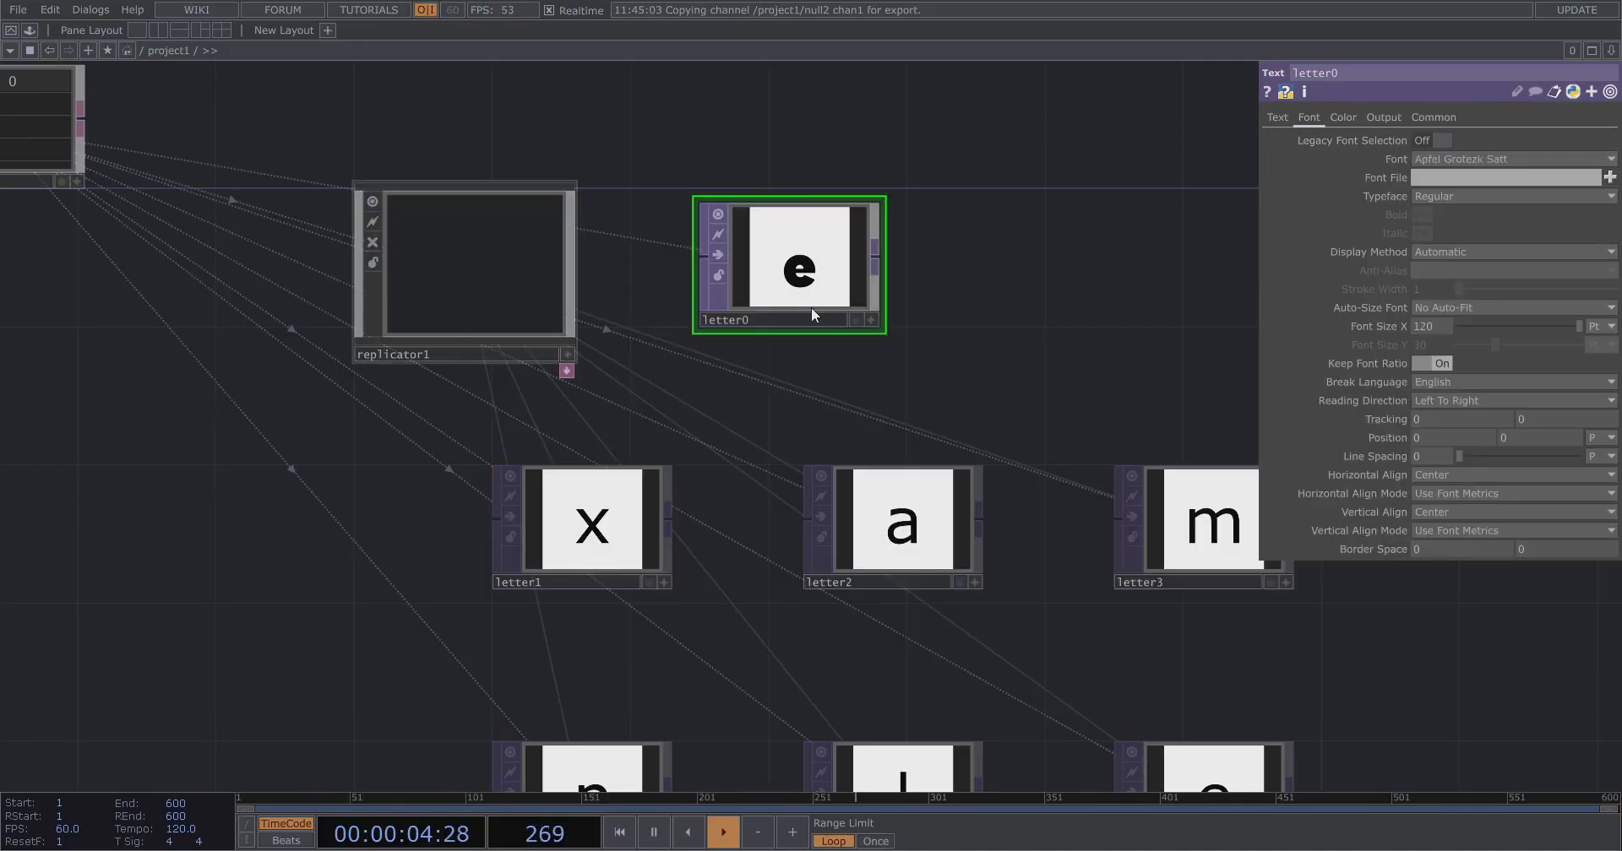
click(1504, 159)
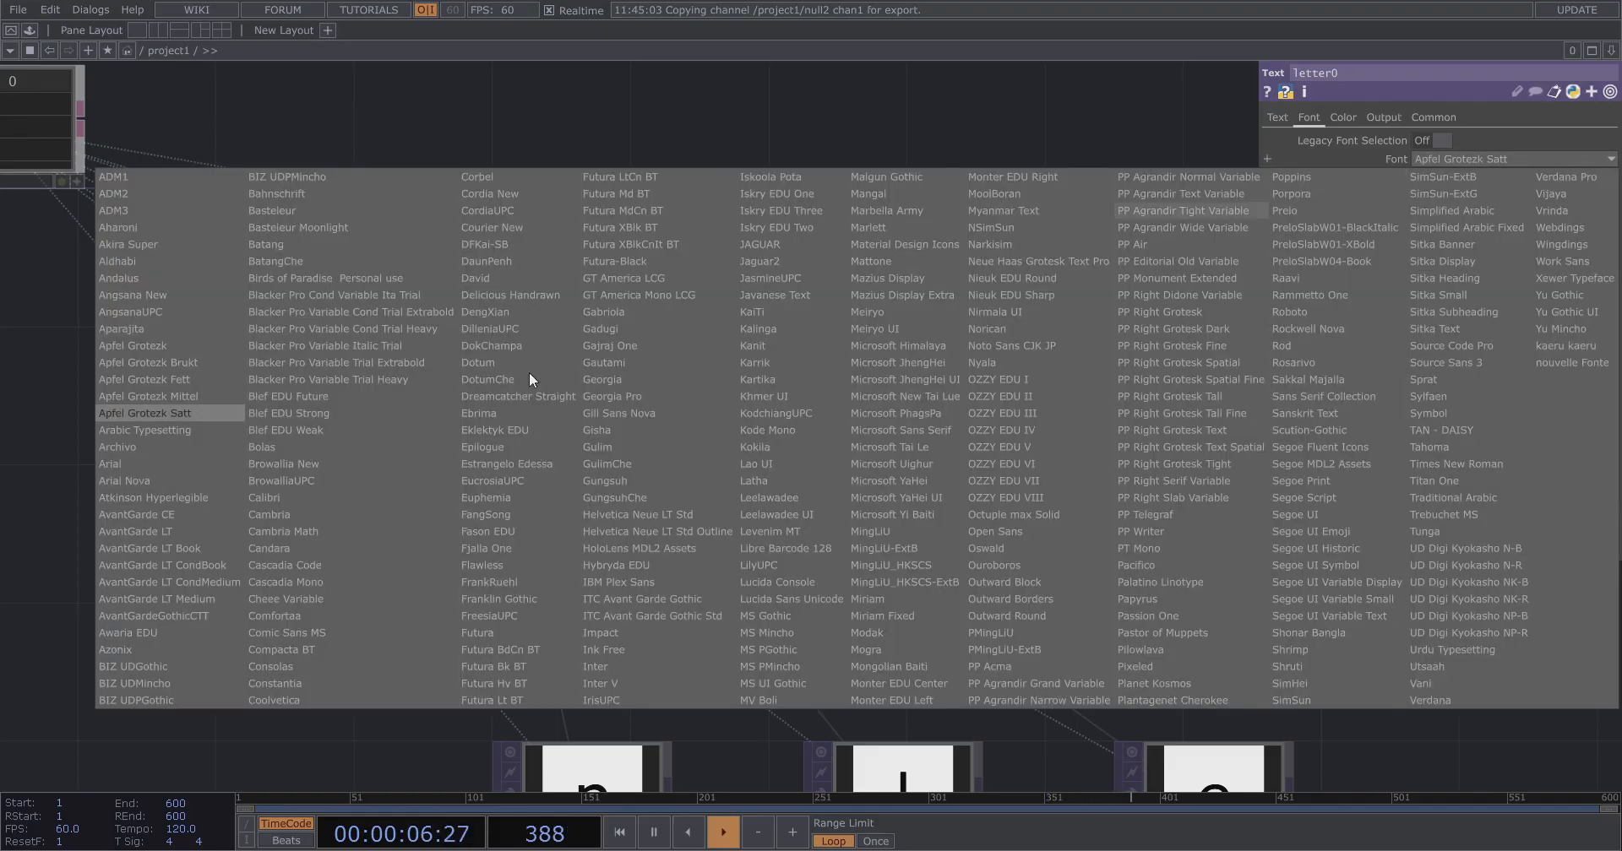
click(175, 394)
Recreate all of replicator1's operators again.
click(372, 321)
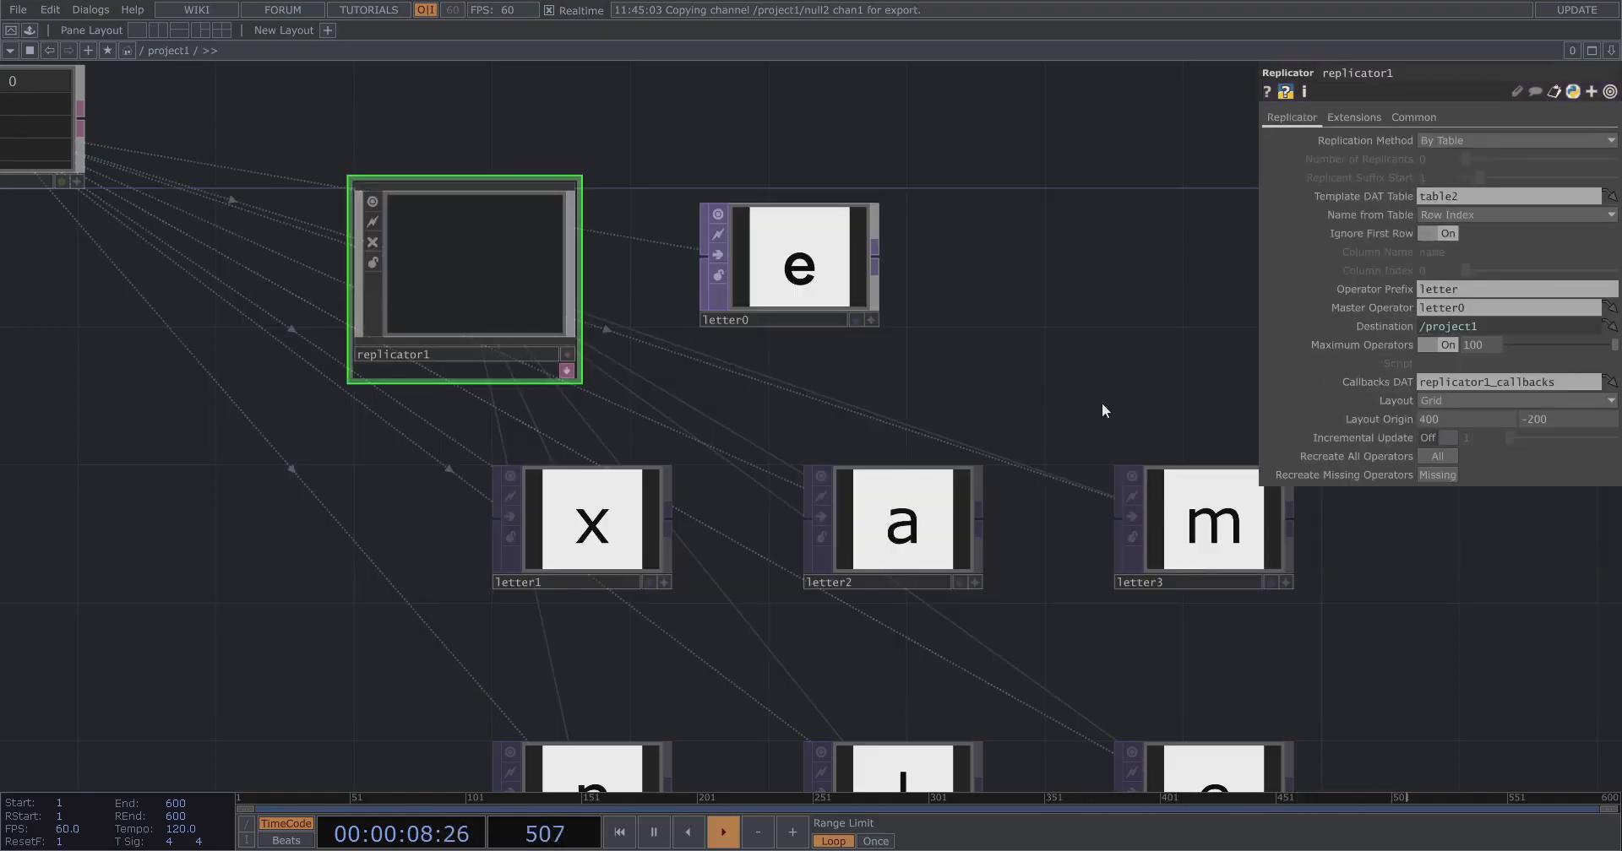
click(1437, 456)
Set geo1's Instance Textures to the replicated letter TOPs as letter*.
scroll(1088, 447, down, 5)
drag(1088, 447, 993, 565)
drag(759, 513, 487, 460)
scroll(944, 216, up, 5)
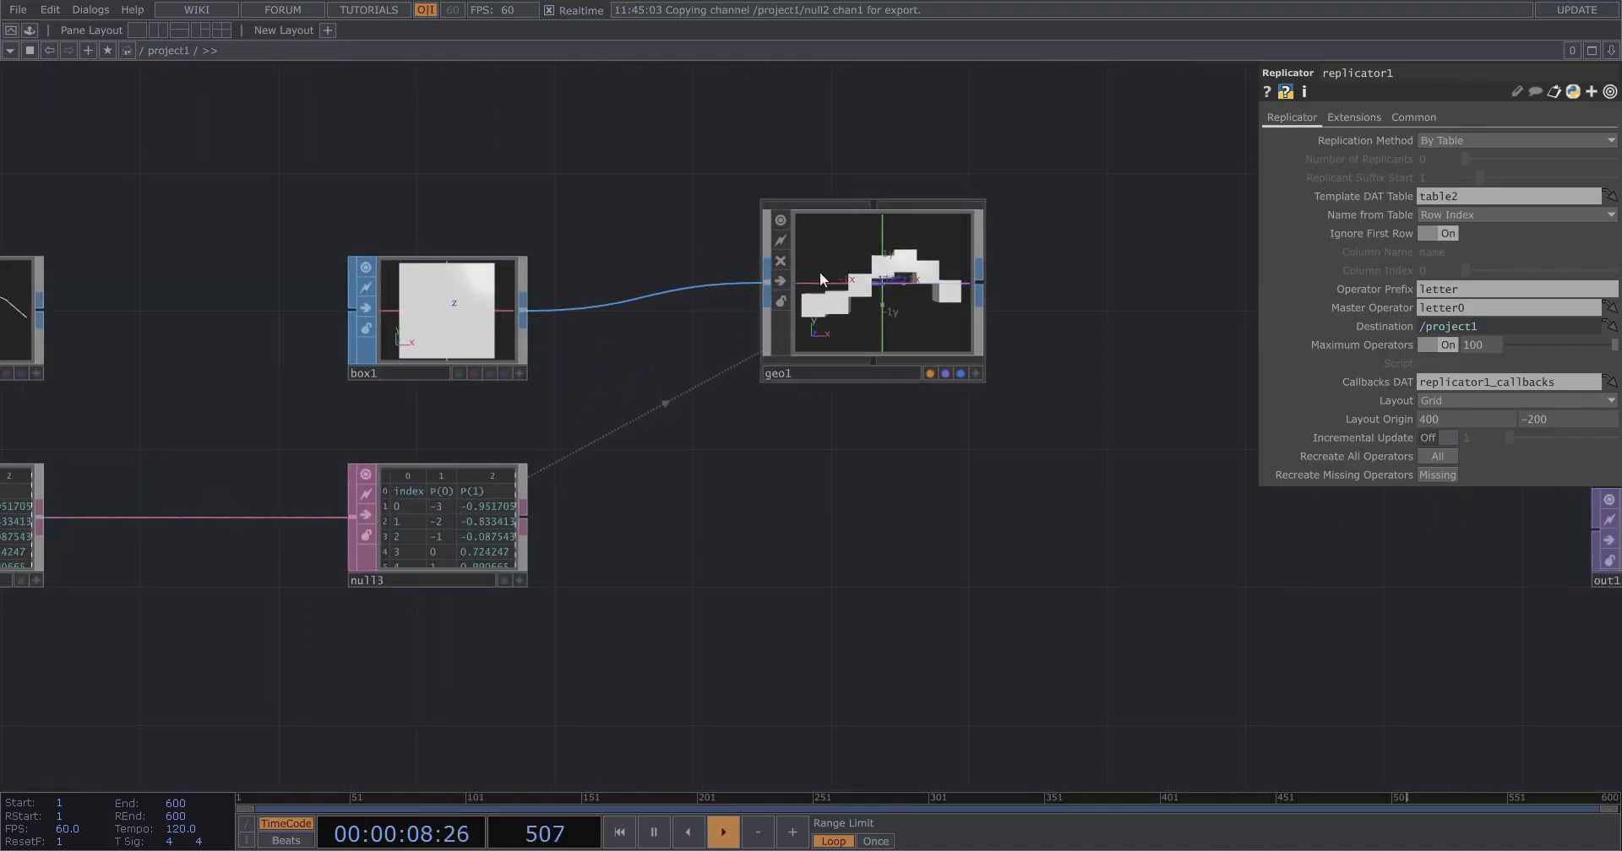
click(802, 372)
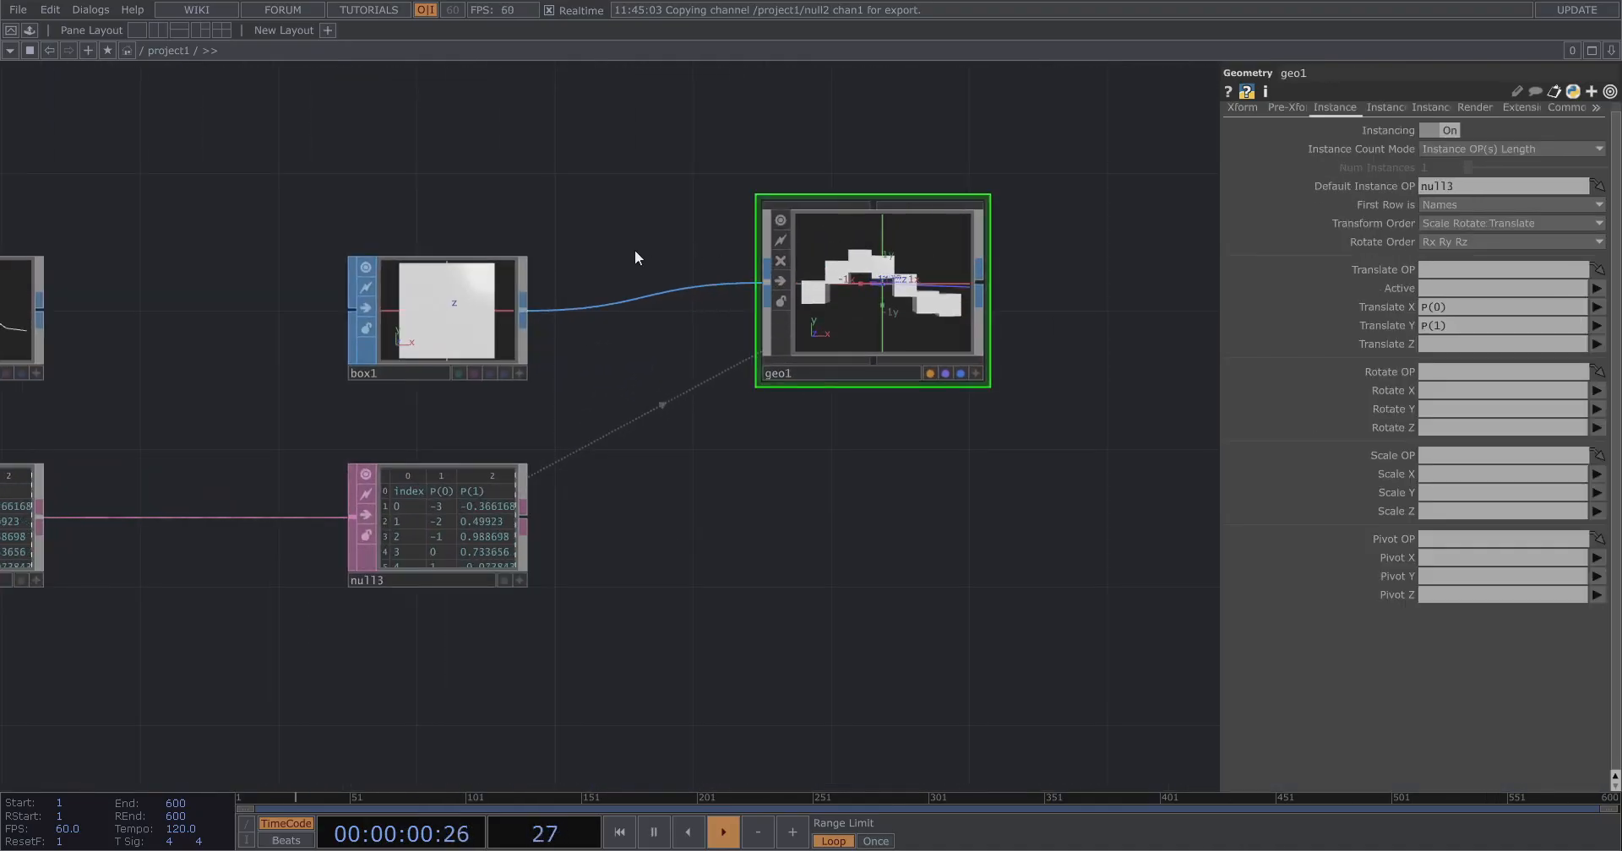
scroll(742, 238, down, 6)
scroll(741, 237, up, 4)
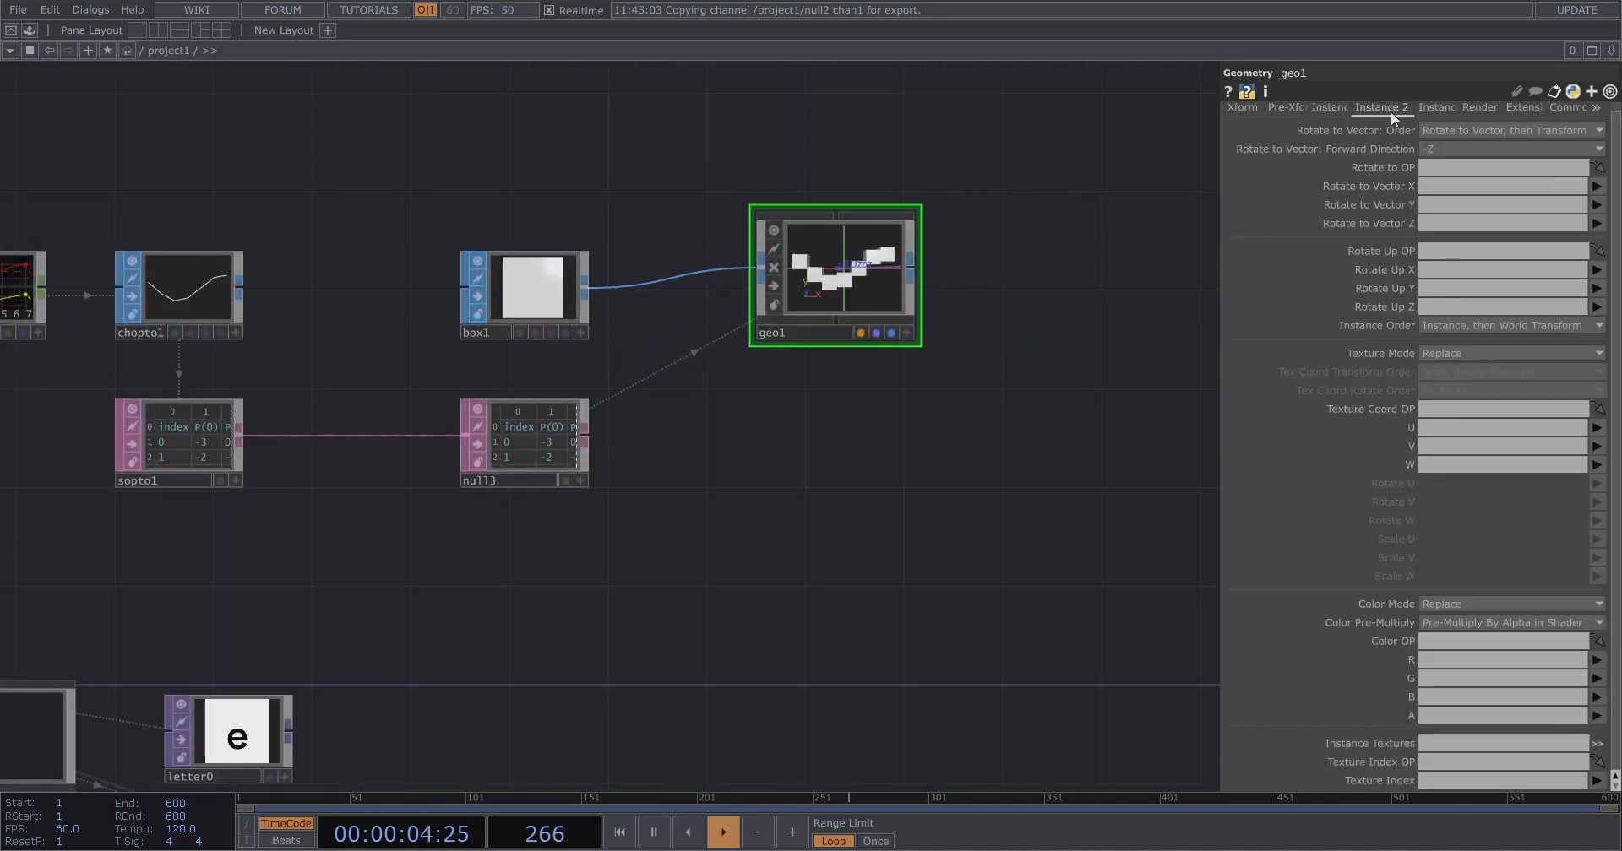
drag(738, 531, 901, 254)
scroll(670, 417, down, 3)
drag(823, 391, 992, 362)
scroll(735, 365, up, 6)
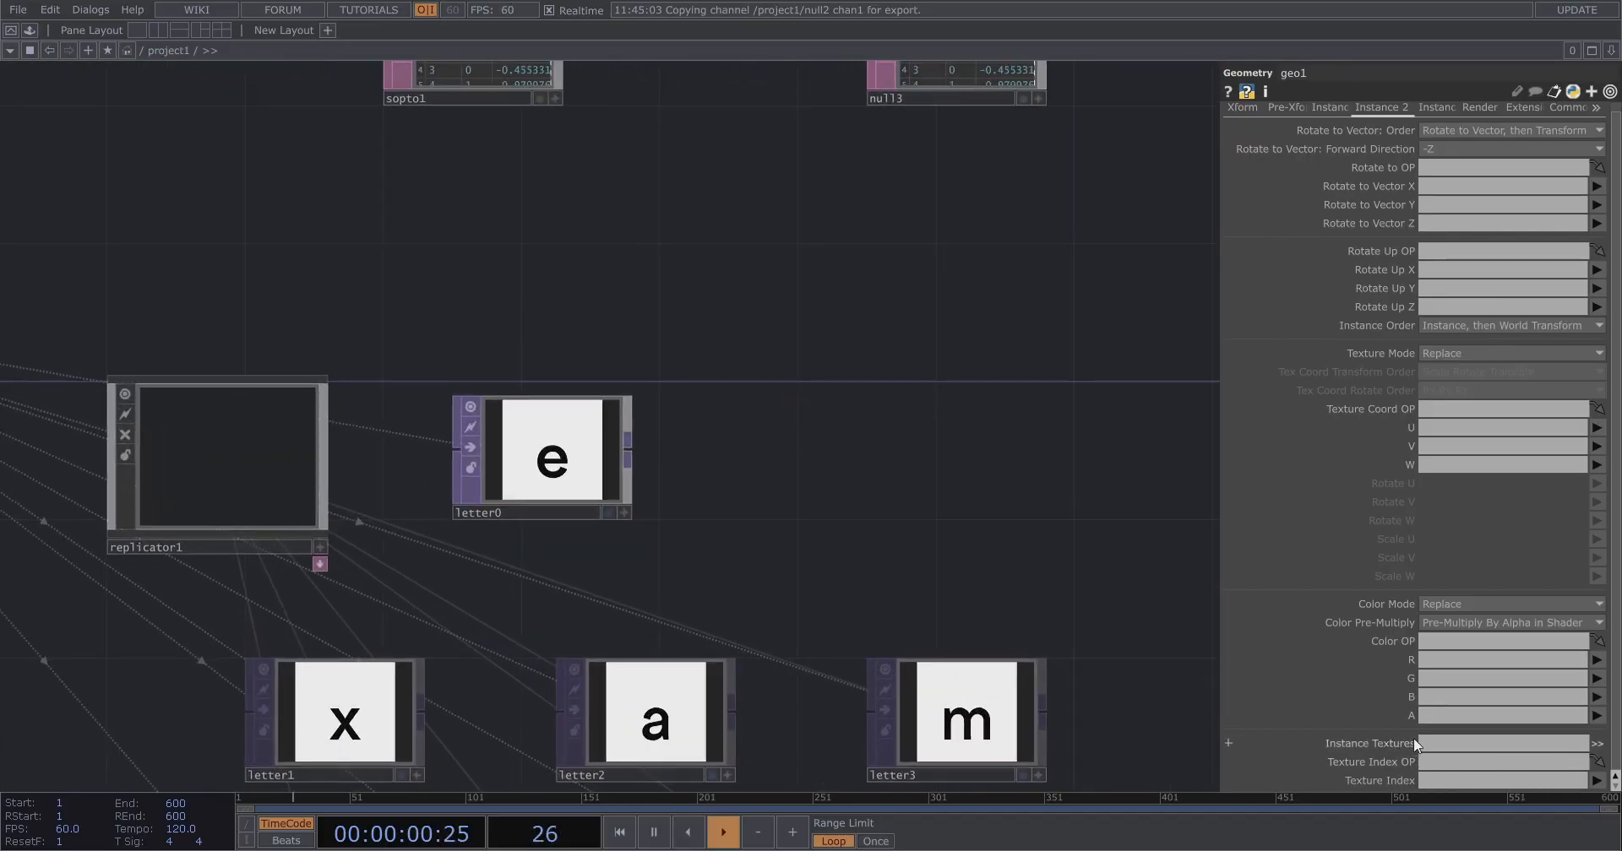
drag(574, 470, 1468, 742)
click(1464, 745)
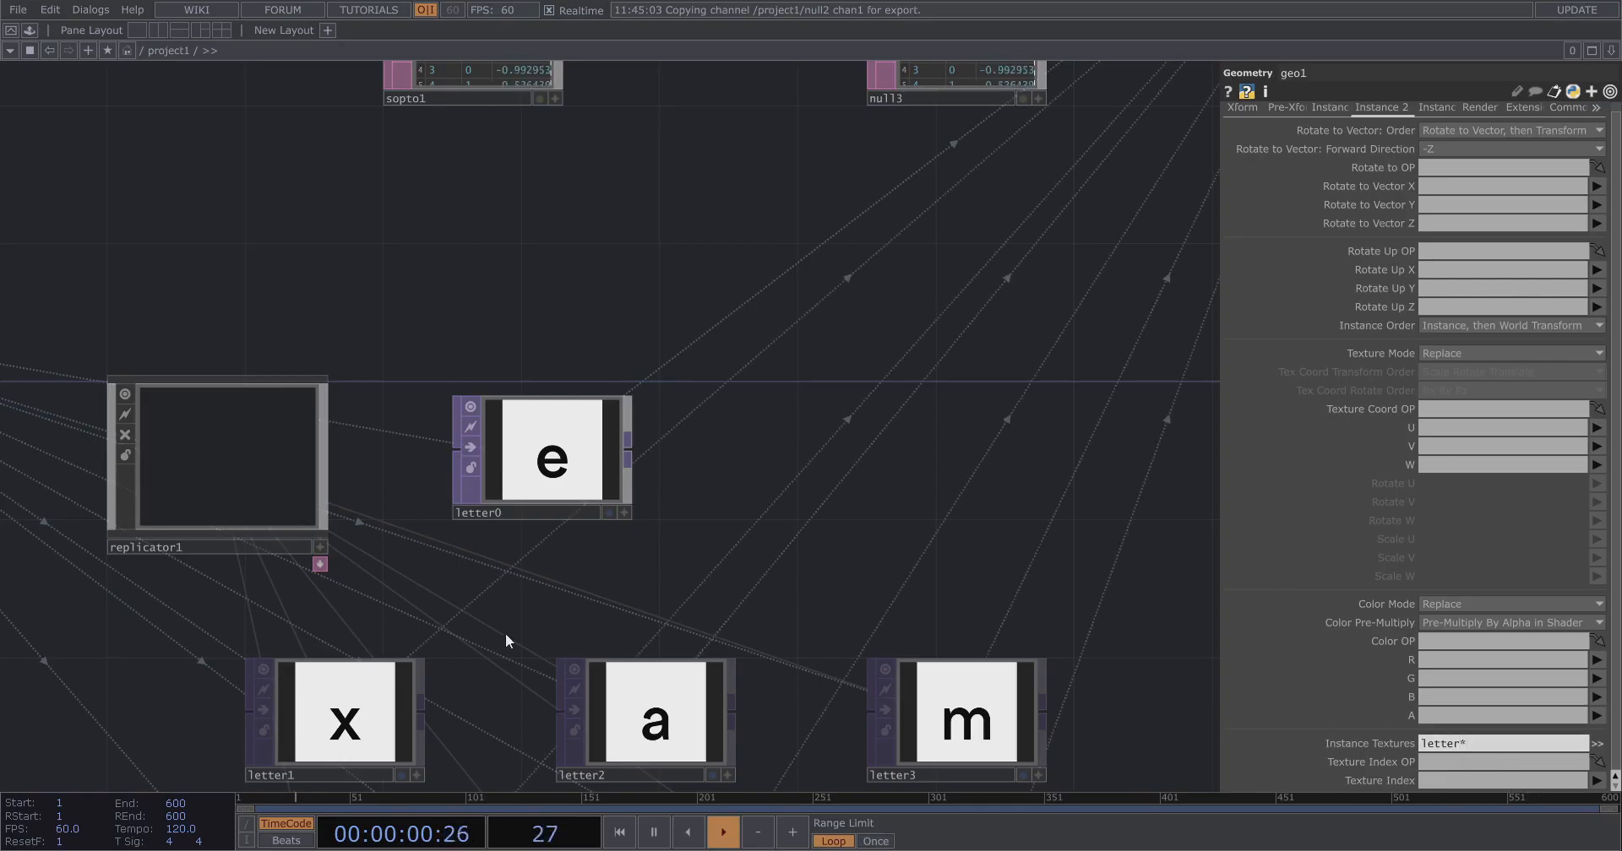
Insert a Texture SOP on the wire between box1 and geo1.
scroll(739, 476, down, 1)
scroll(738, 475, up, 1)
drag(697, 567, 473, 717)
drag(857, 453, 614, 623)
scroll(614, 623, down, 2)
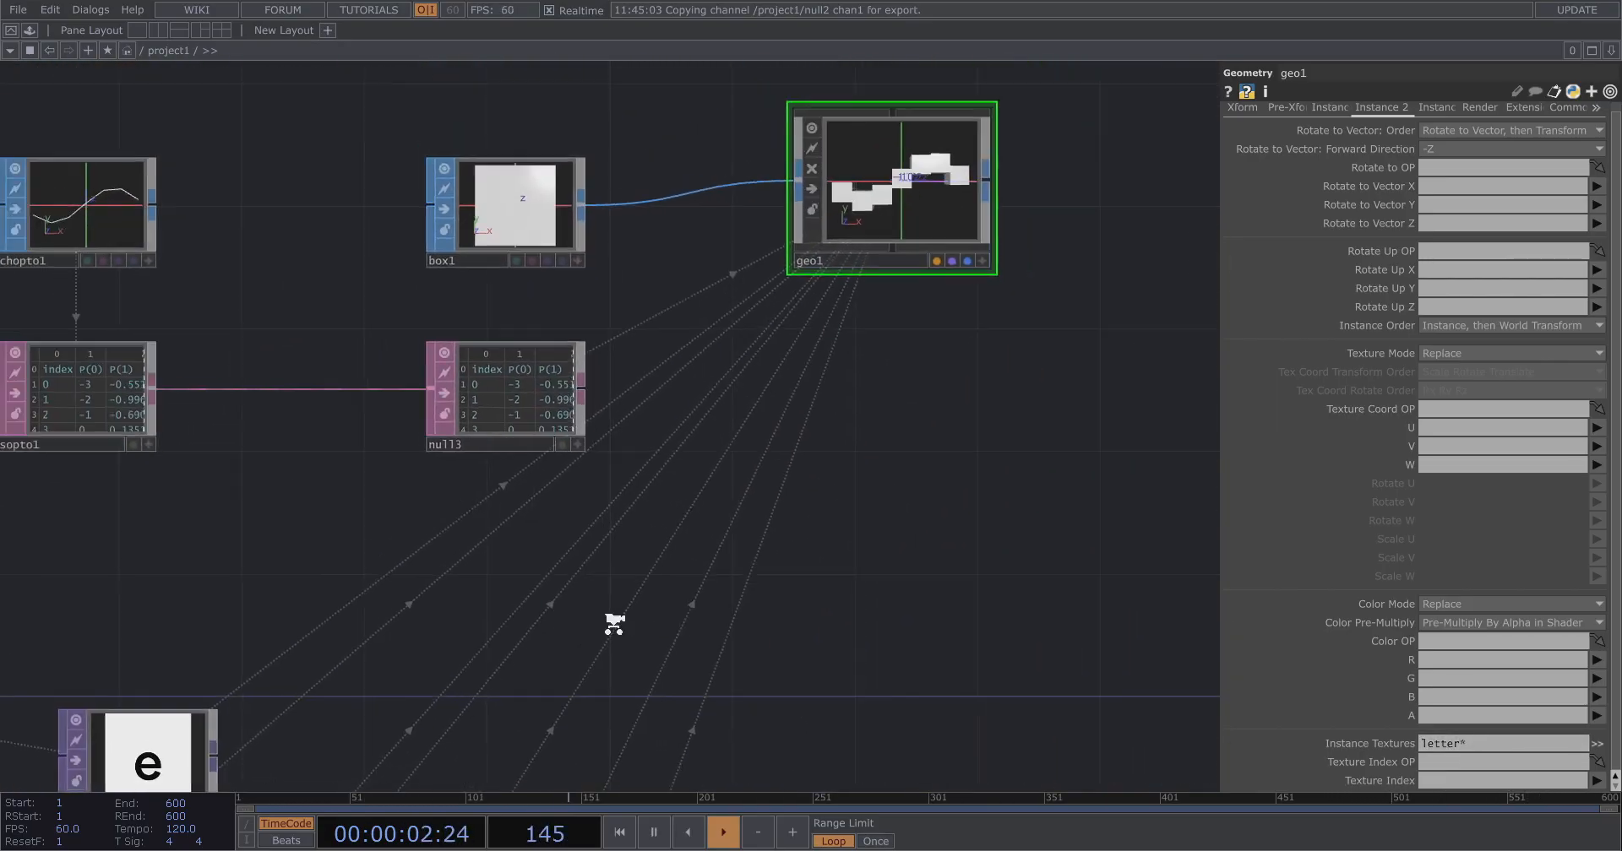
scroll(853, 296, up, 3)
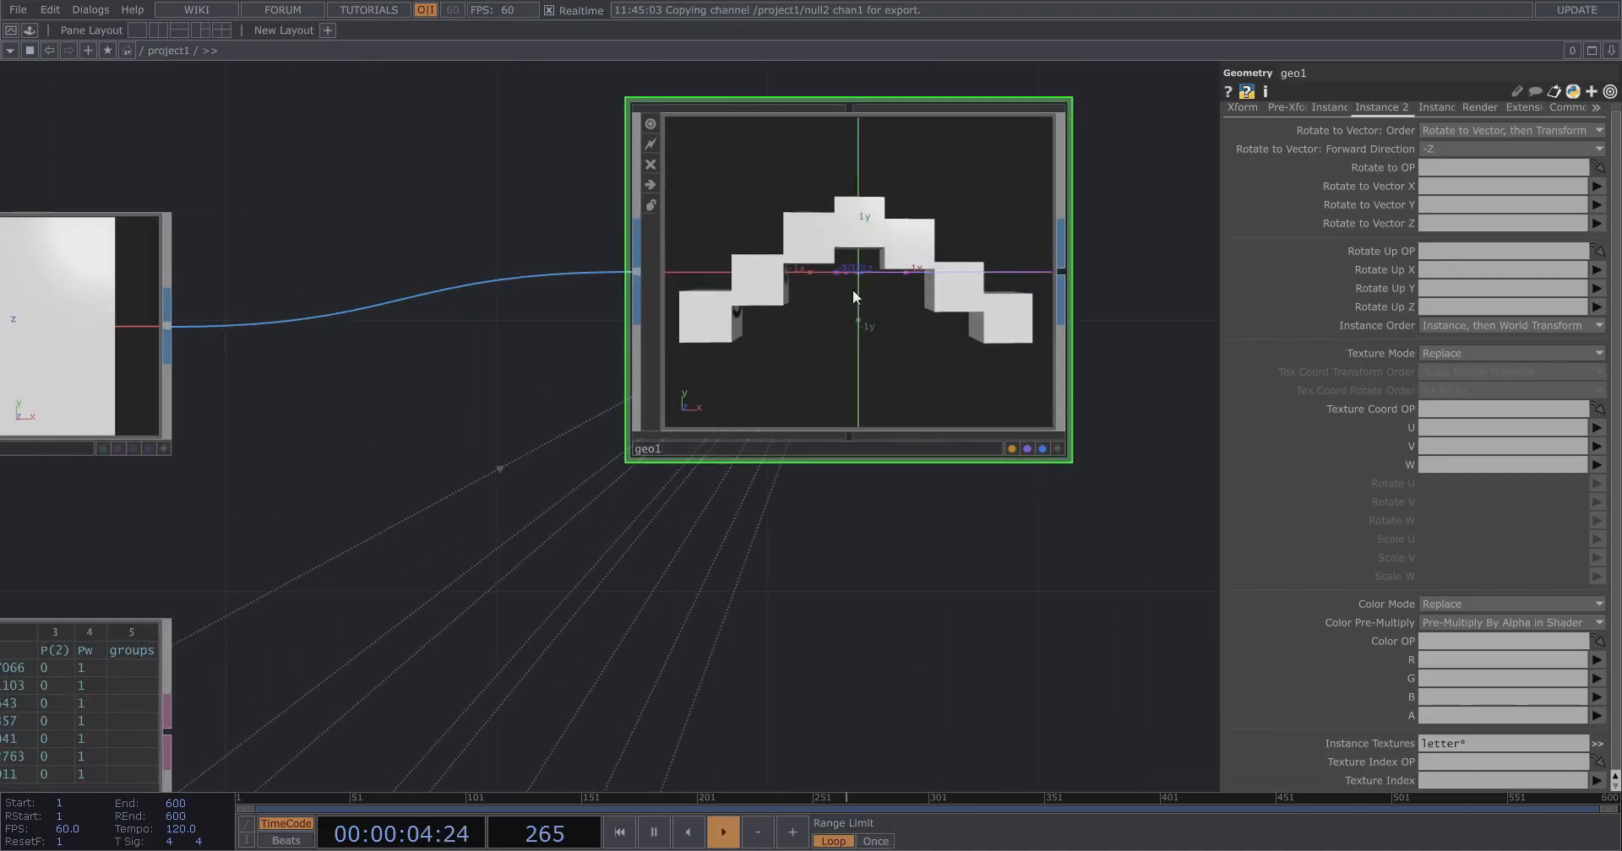
scroll(853, 290, down, 3)
drag(625, 270, 728, 269)
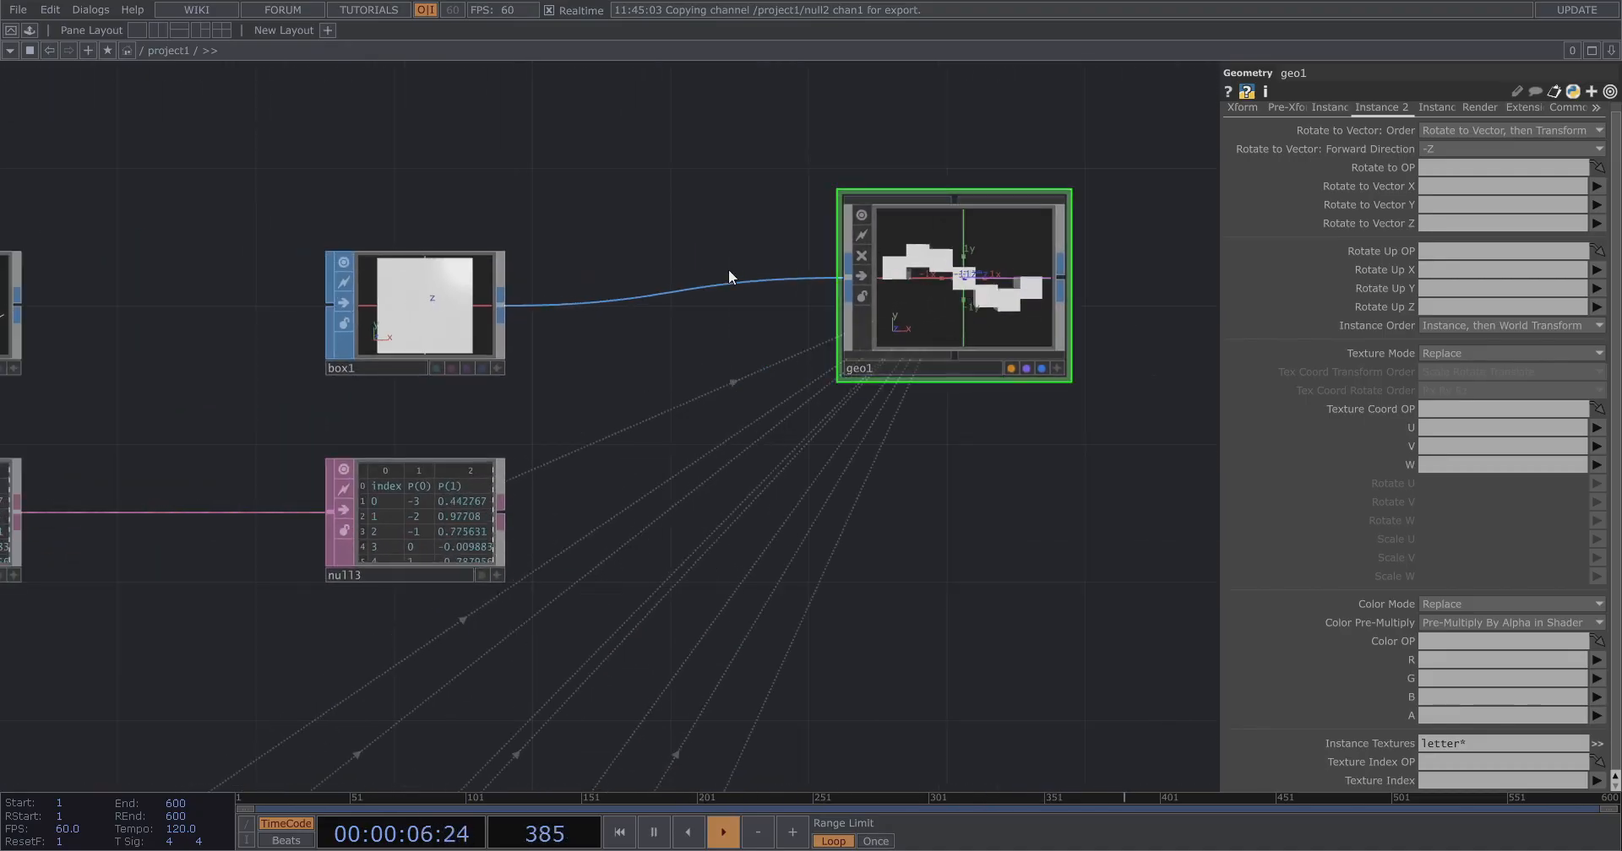
right_click(674, 290)
click(692, 280)
text(tex)
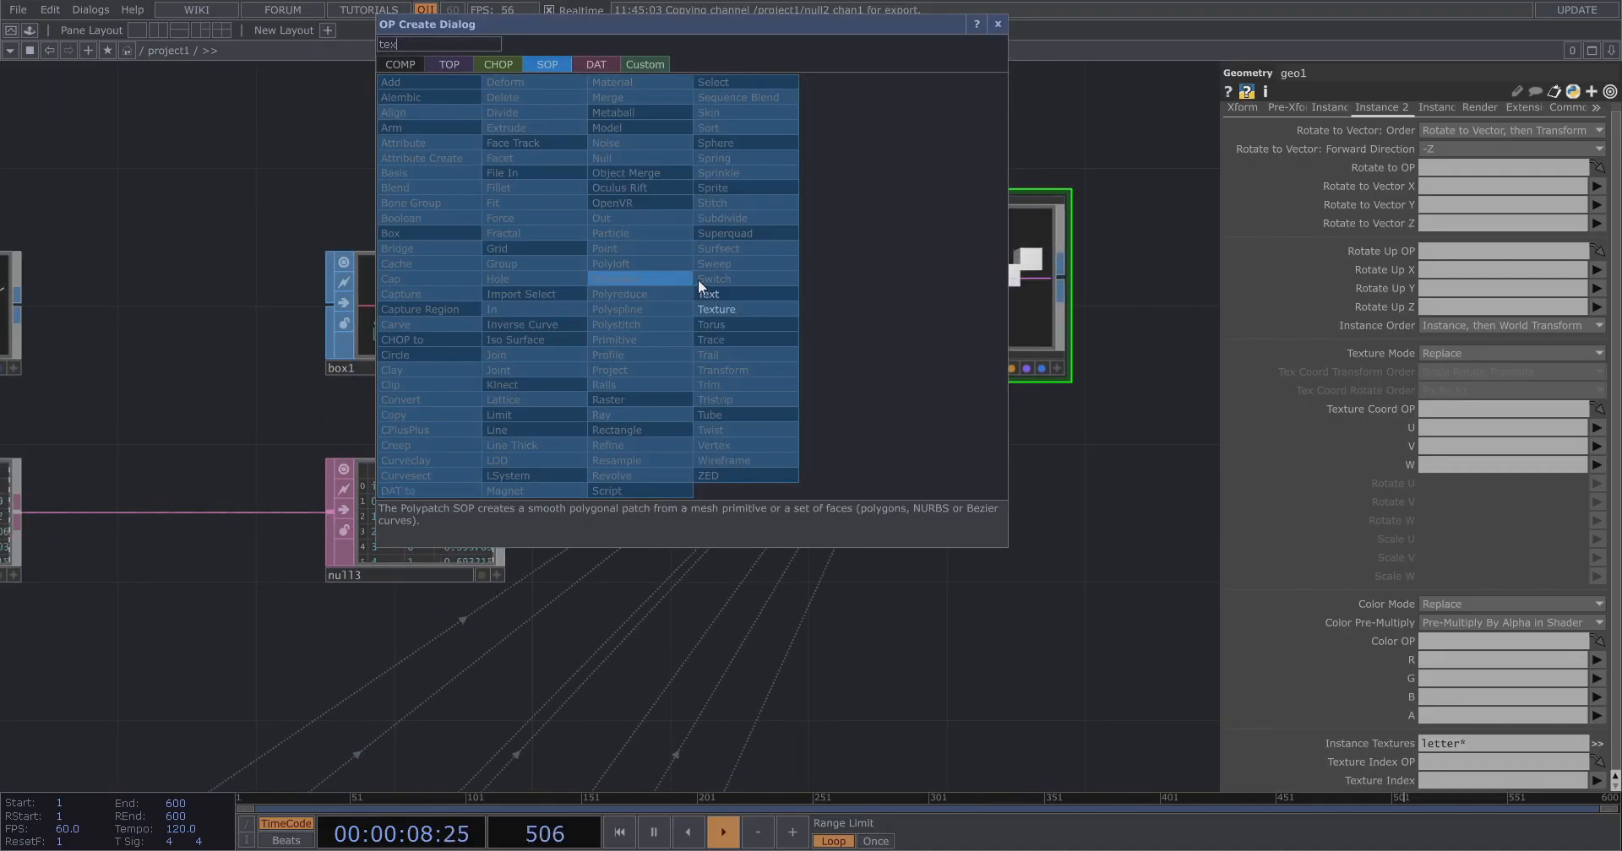
click(736, 310)
click(662, 304)
Set geo1's Texture Index to index.
scroll(917, 262, up, 2)
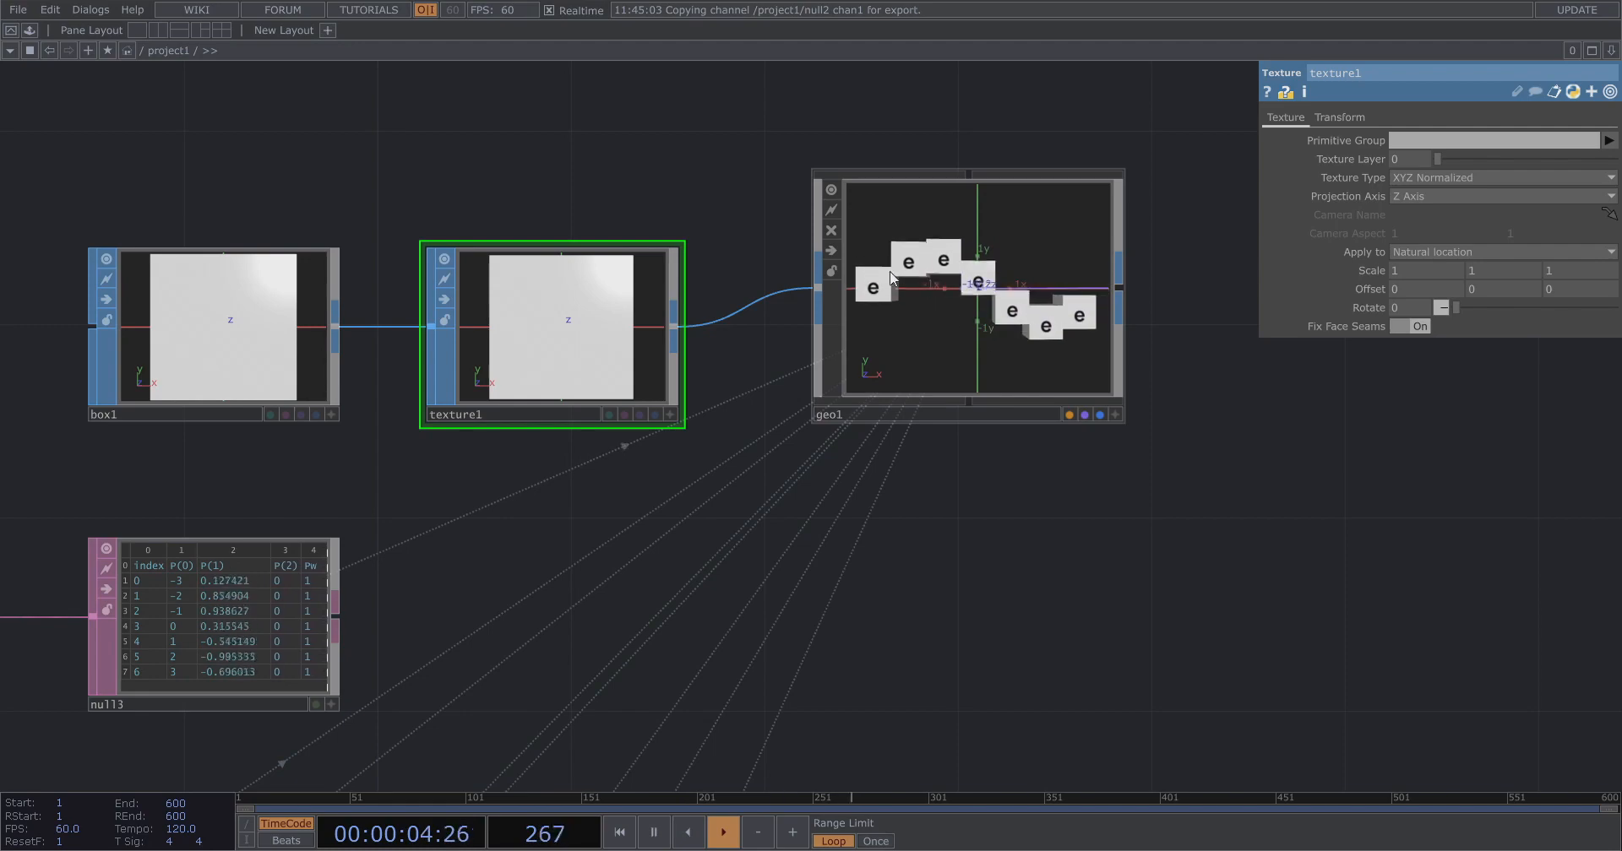
scroll(1020, 306, down, 6)
click(1098, 221)
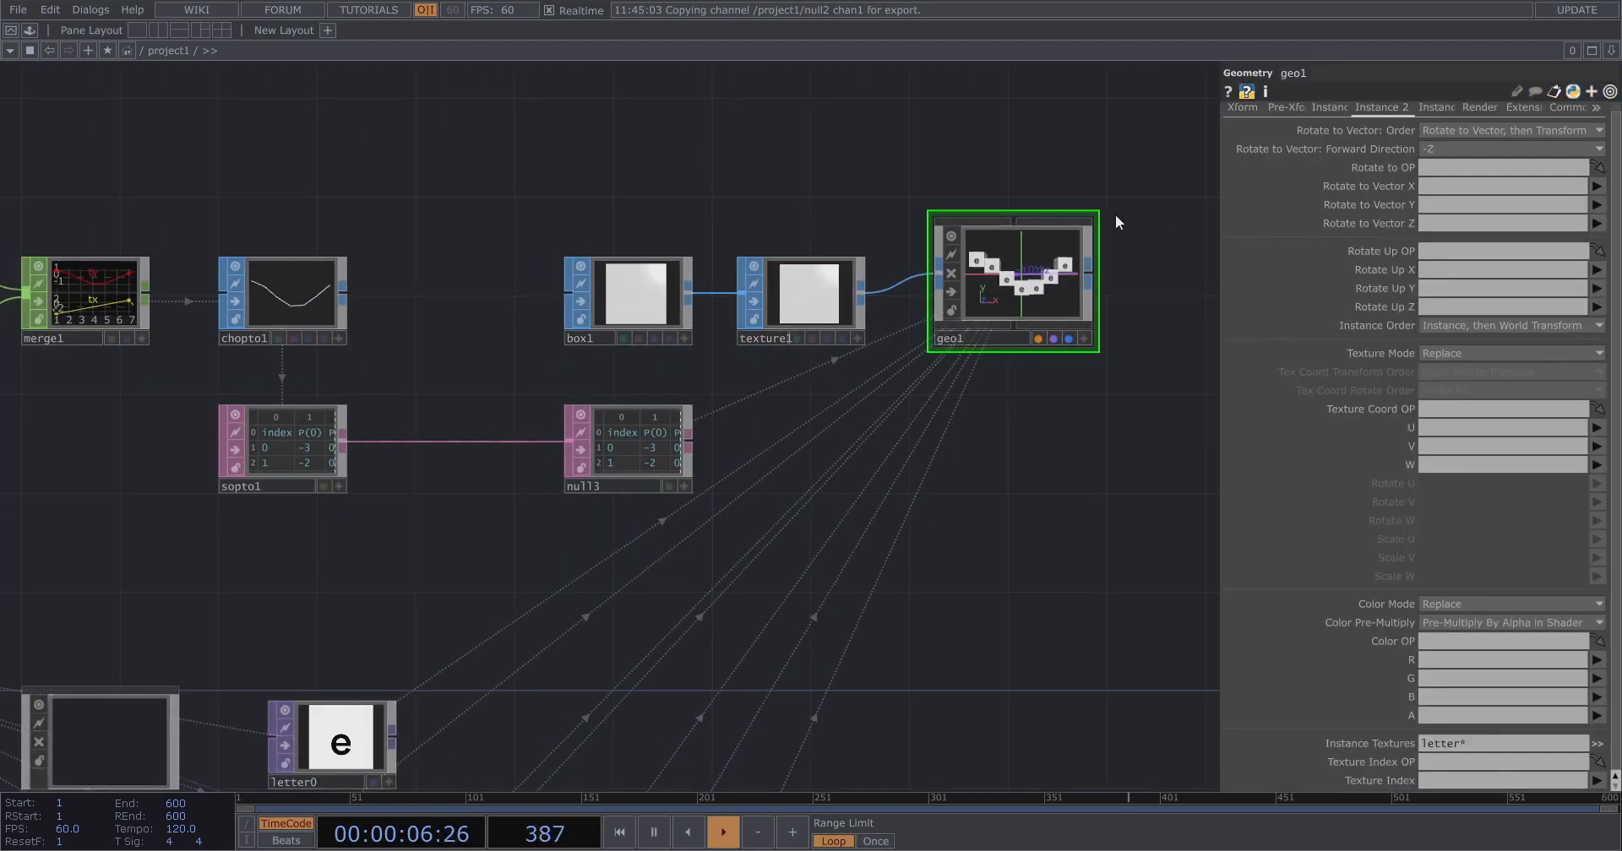
scroll(584, 328, up, 8)
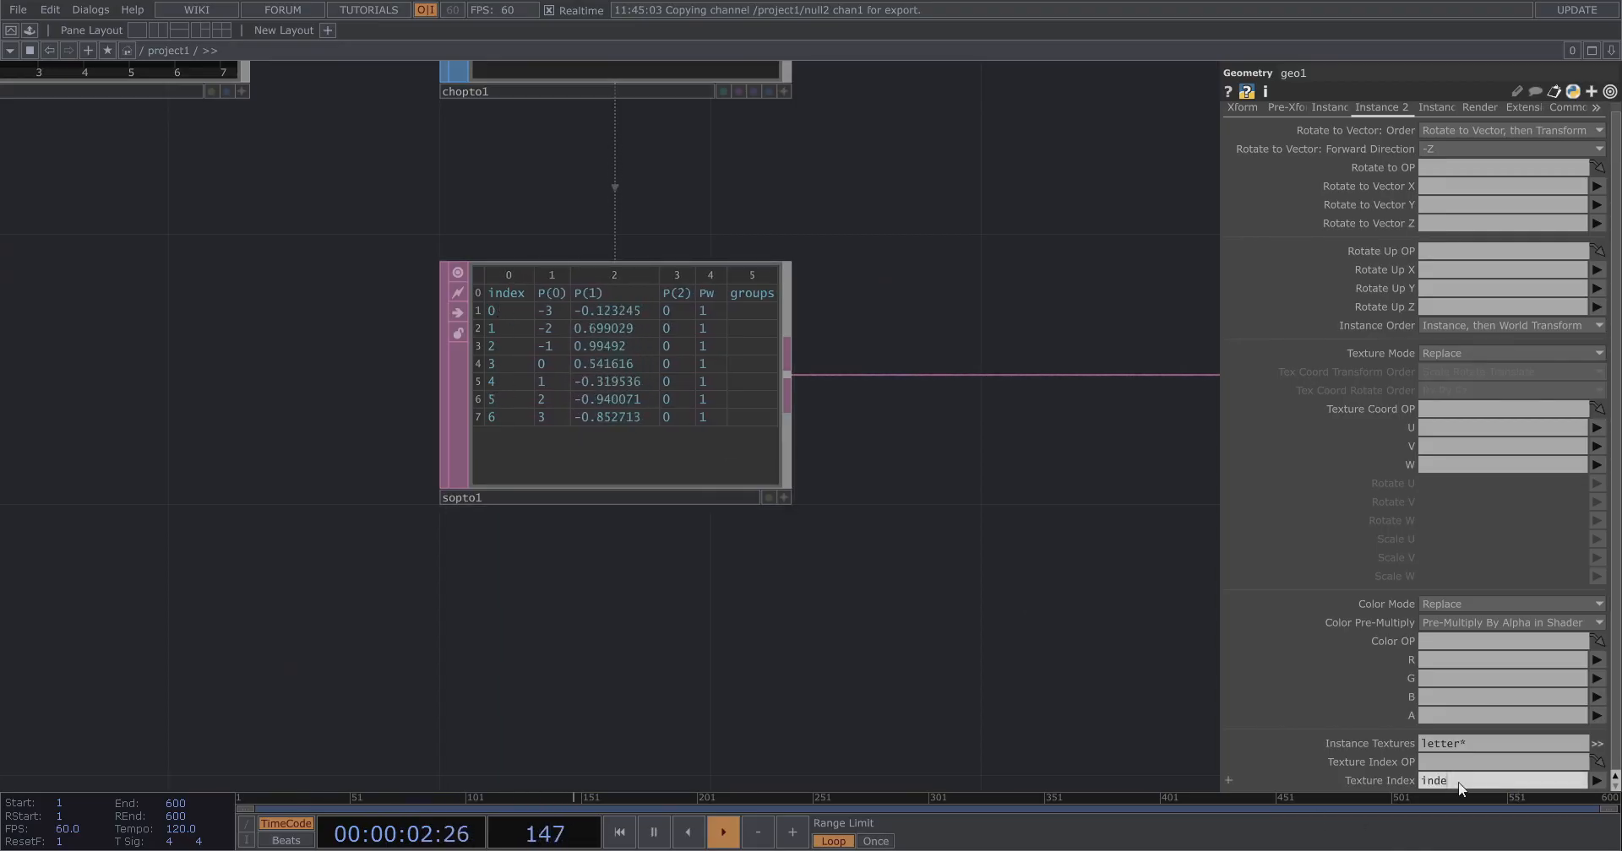
scroll(225, 489, down, 6)
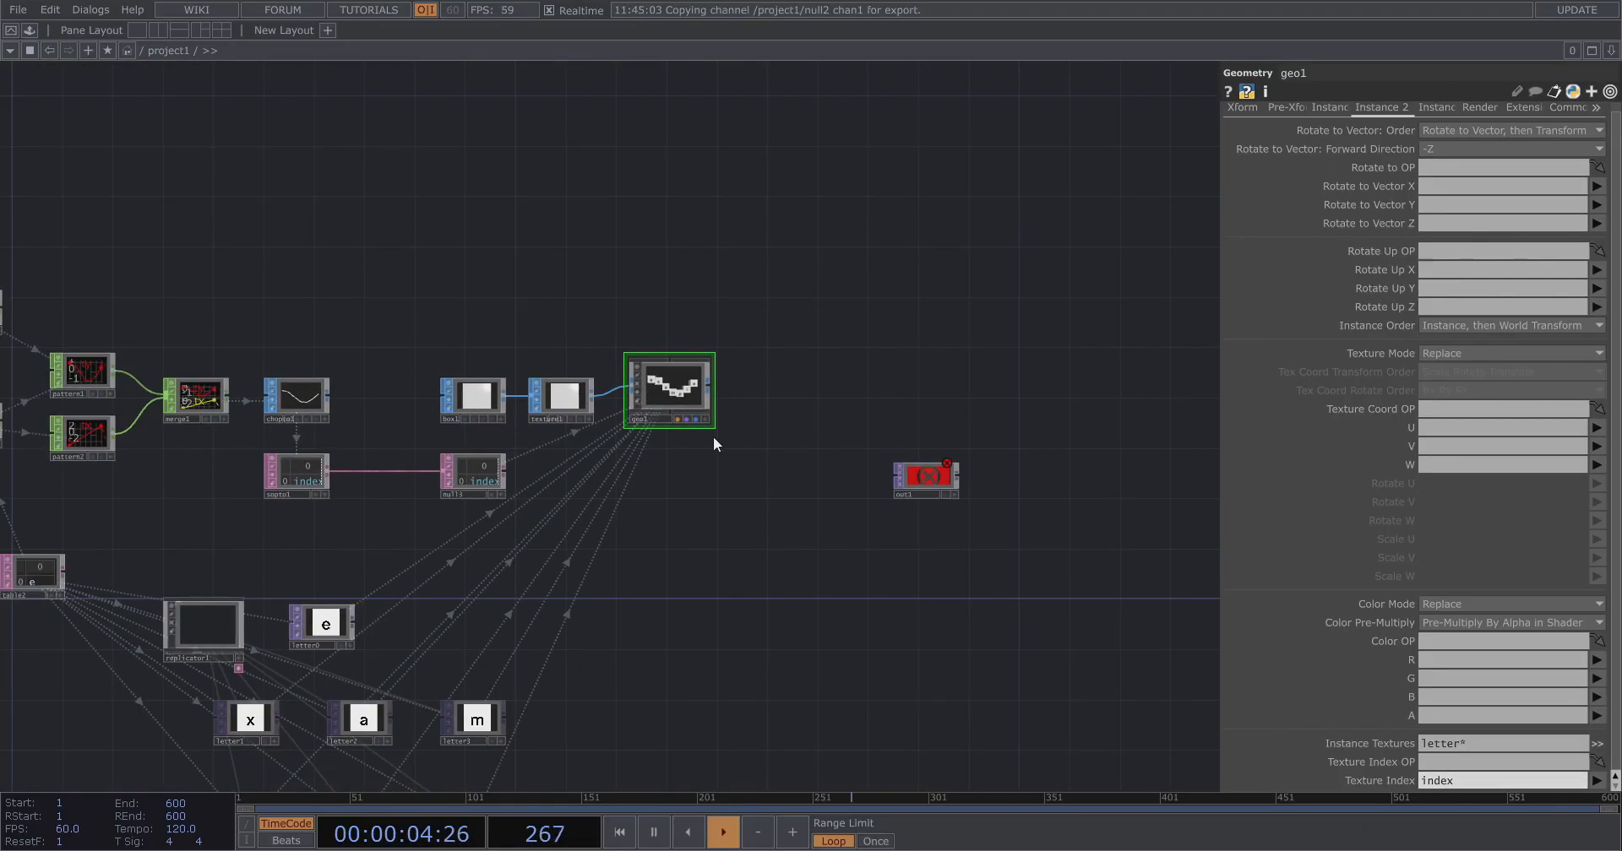
Add a Camera COMP to the network right of geo1.
scroll(712, 442, up, 6)
drag(828, 508, 1087, 576)
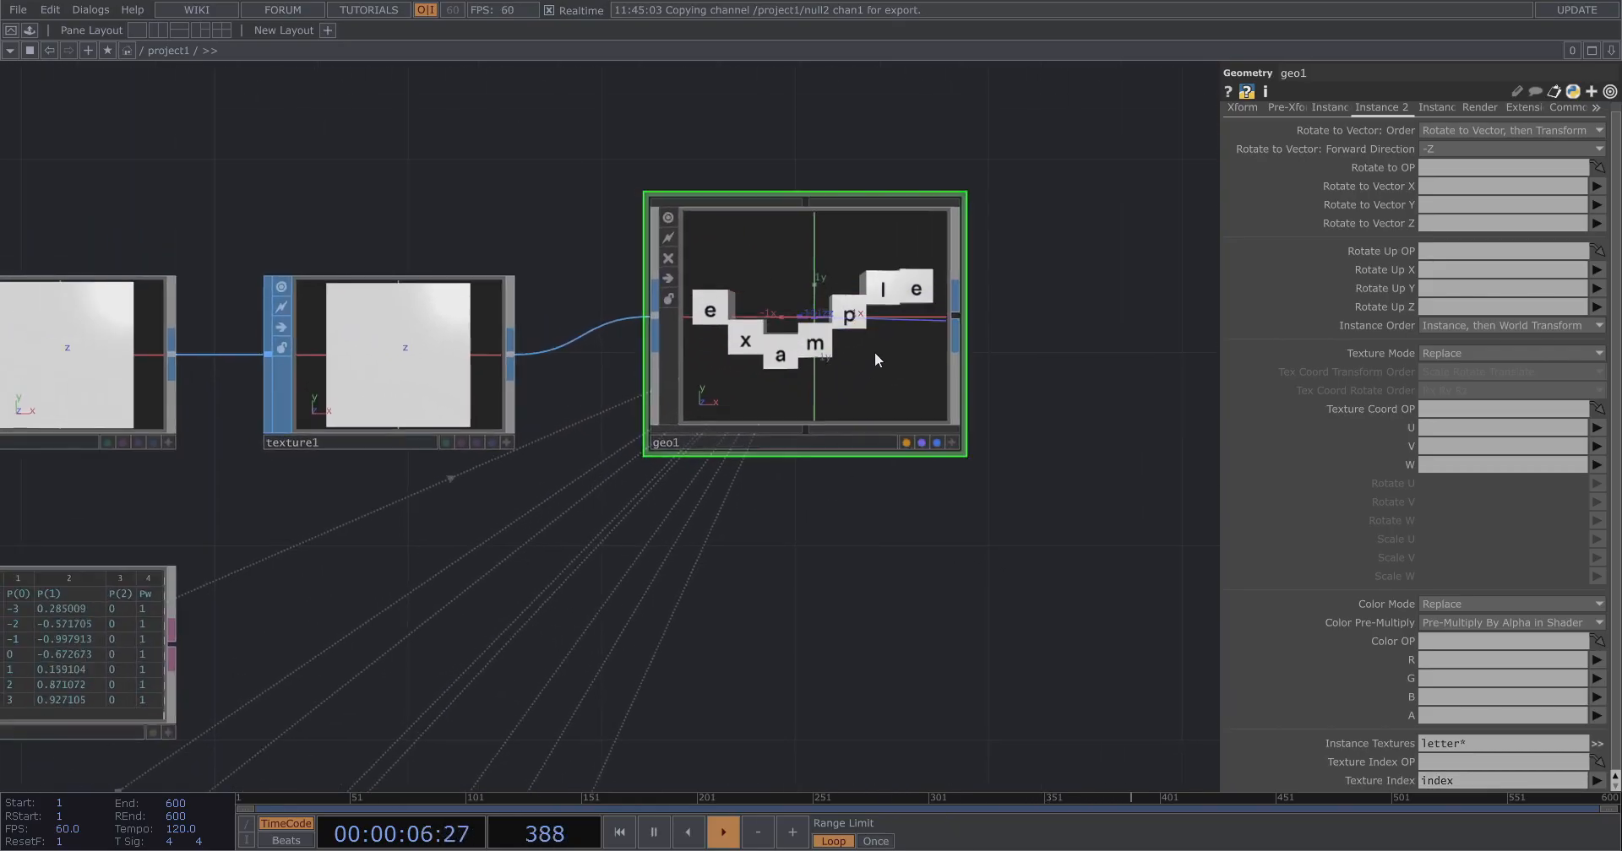
scroll(579, 359, down, 3)
scroll(660, 490, down, 2)
drag(661, 490, 499, 448)
scroll(498, 448, down, 1)
drag(716, 484, 632, 480)
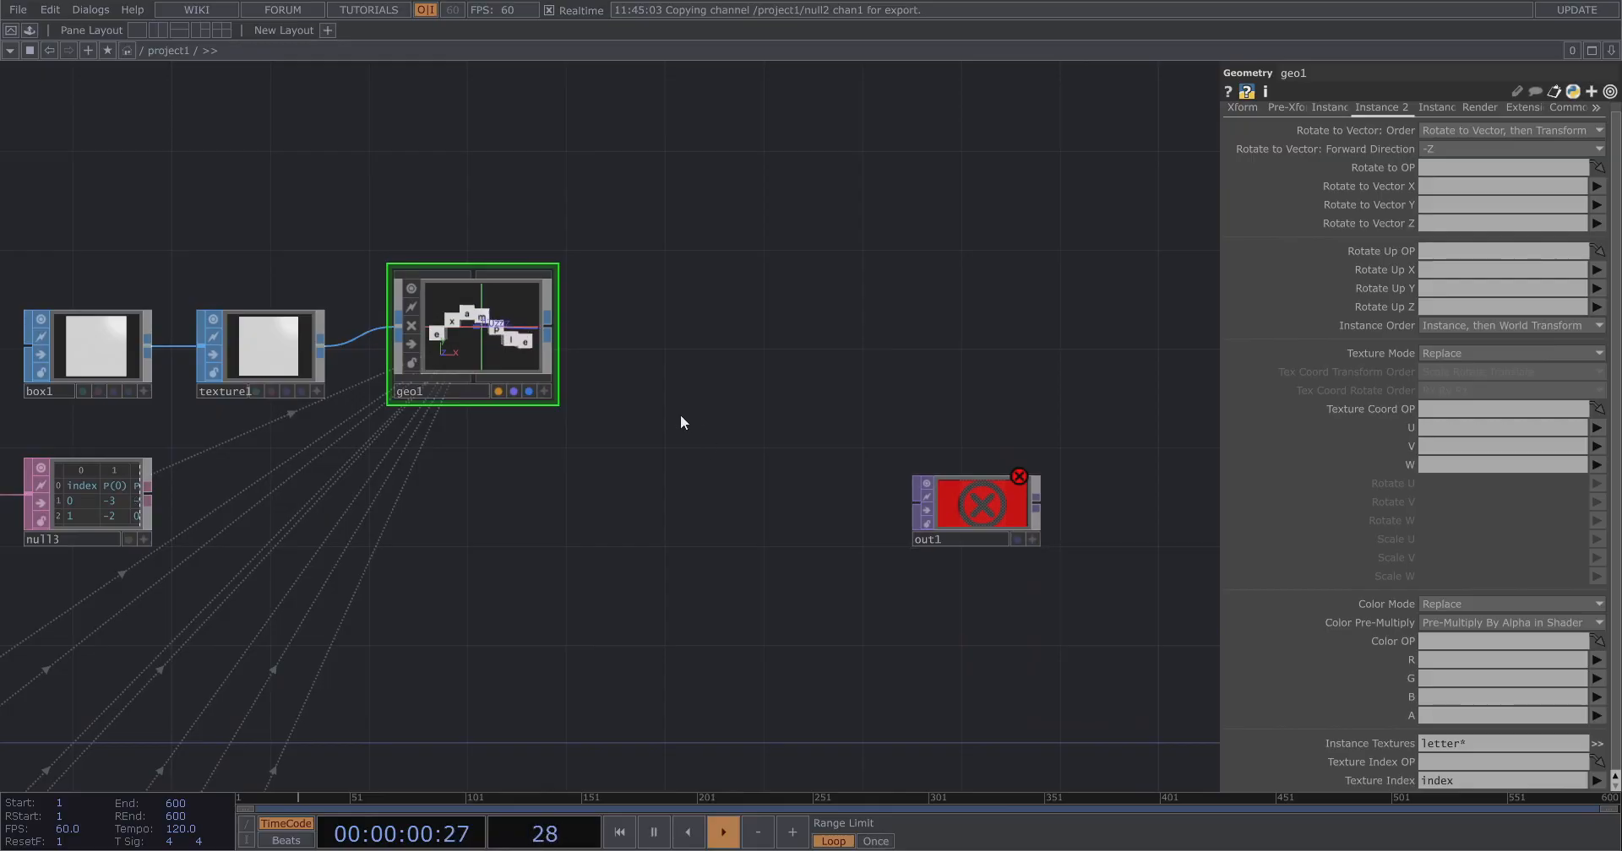
key(Tab)
text(cam)
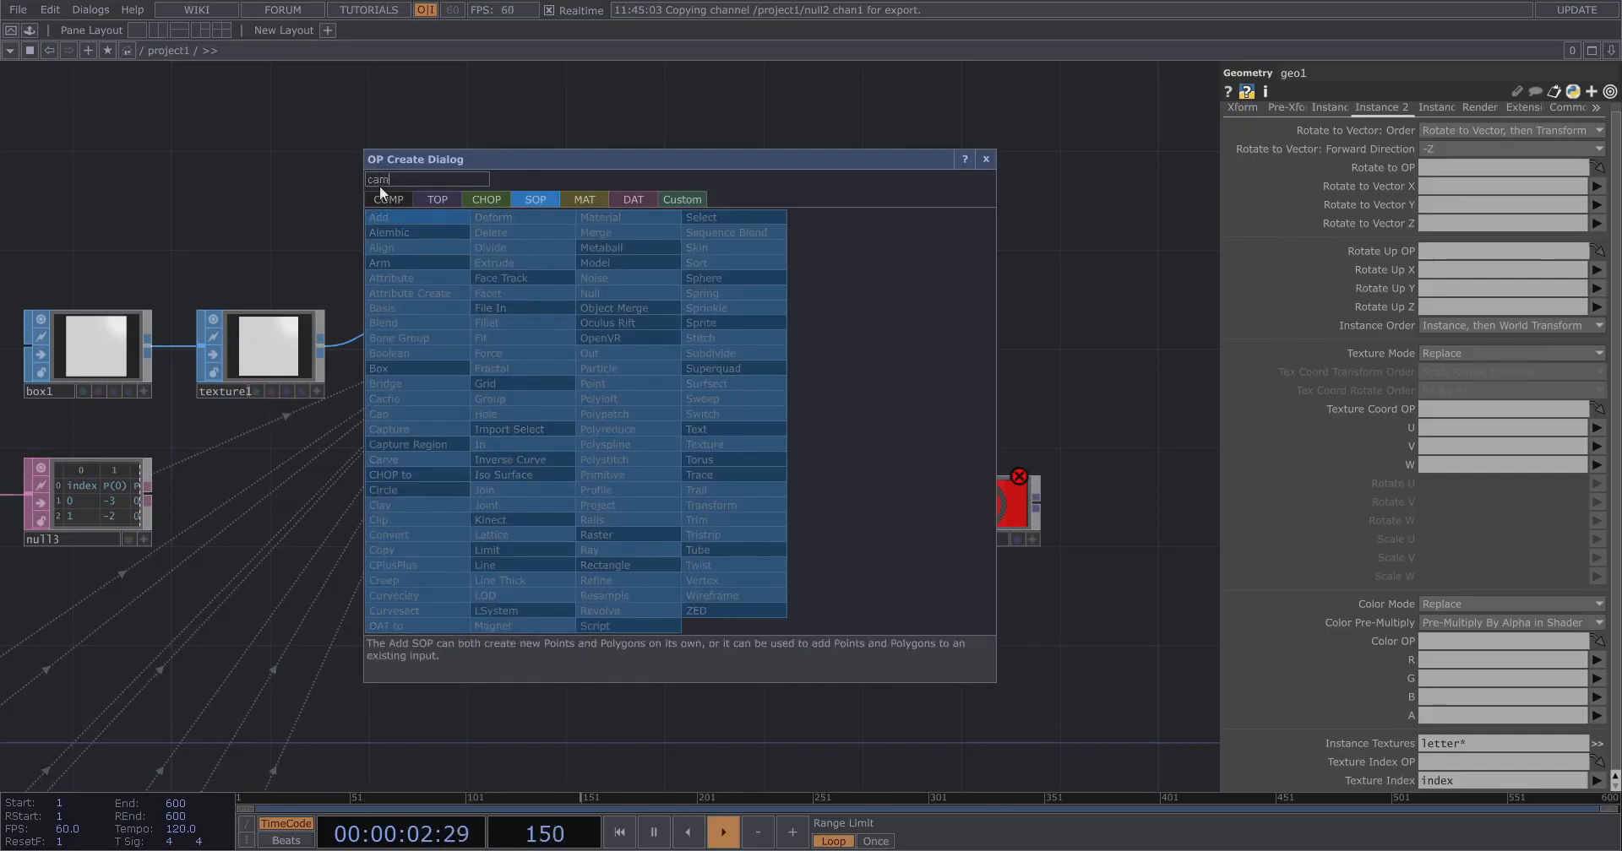
click(385, 202)
click(390, 280)
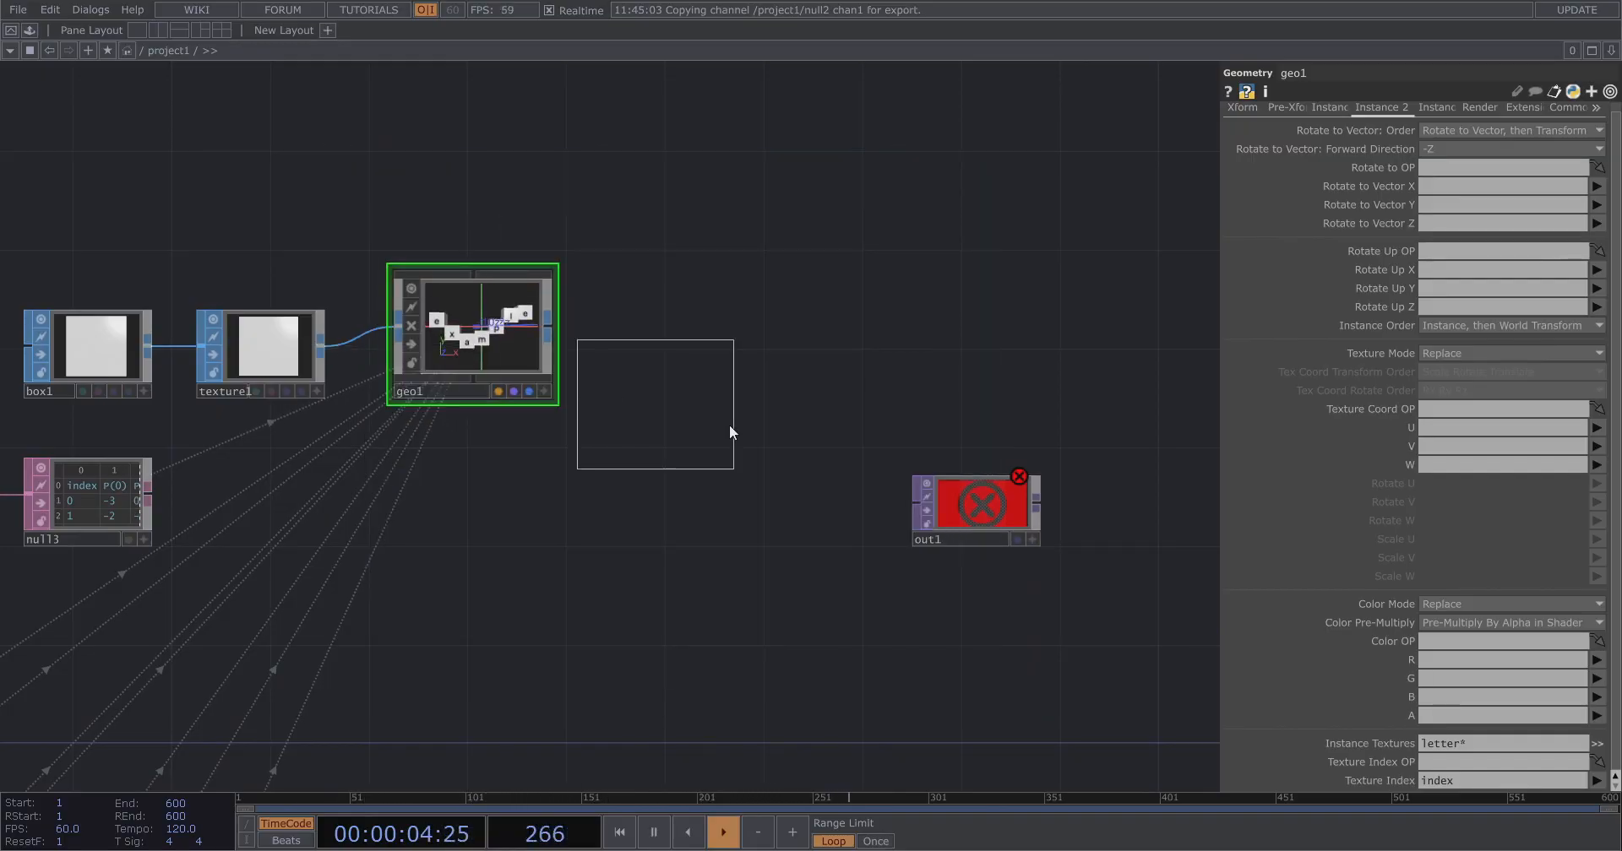
click(736, 497)
Add a Render TOP and arrange it below cam1, beside geo1.
key(Tab)
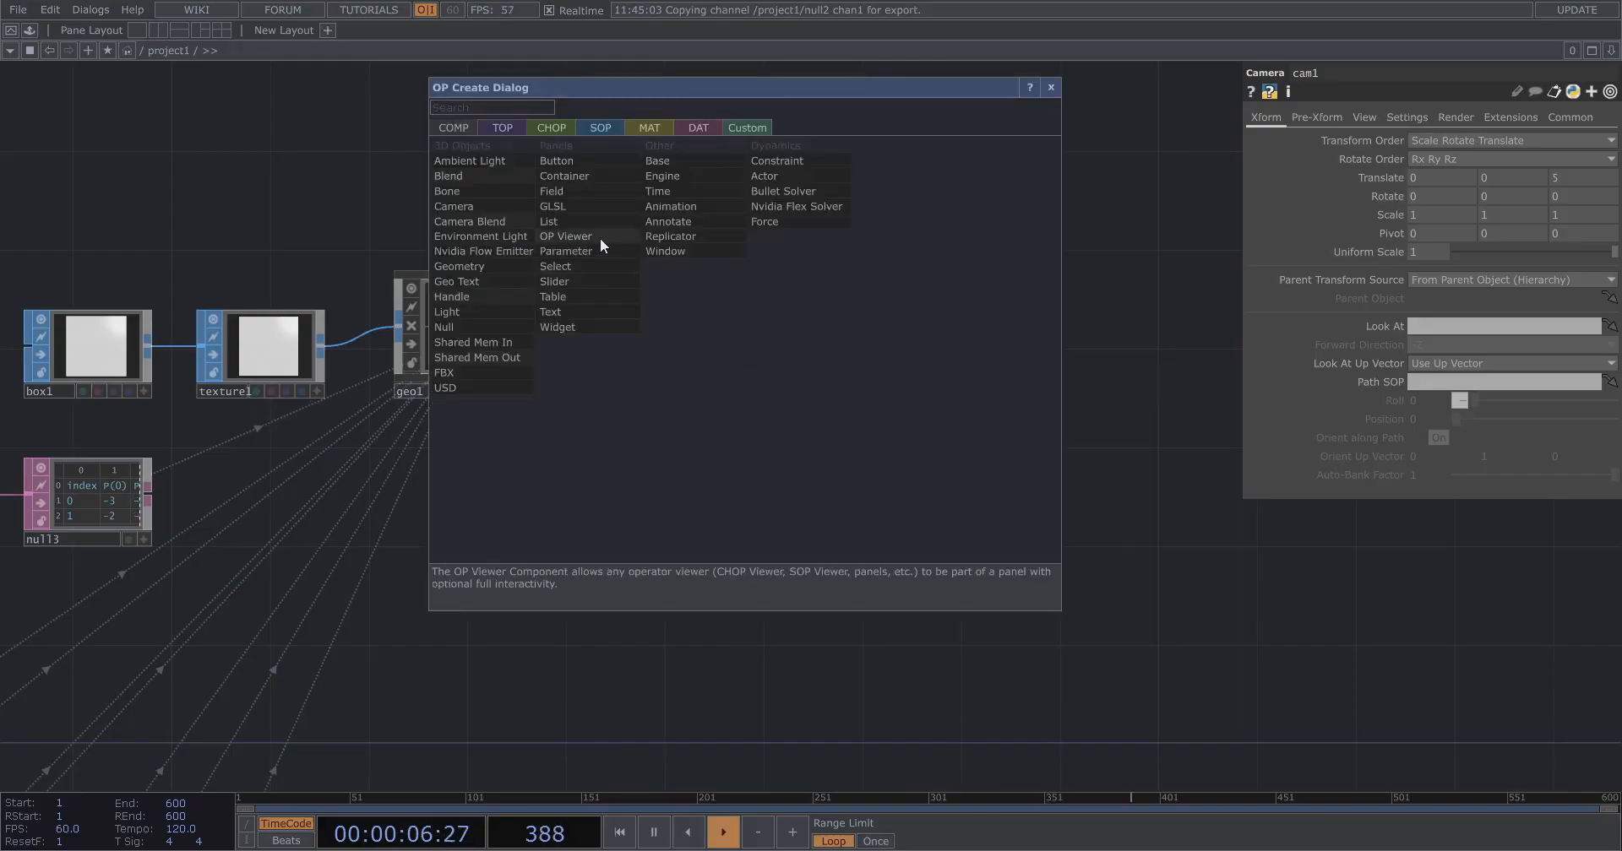
click(488, 125)
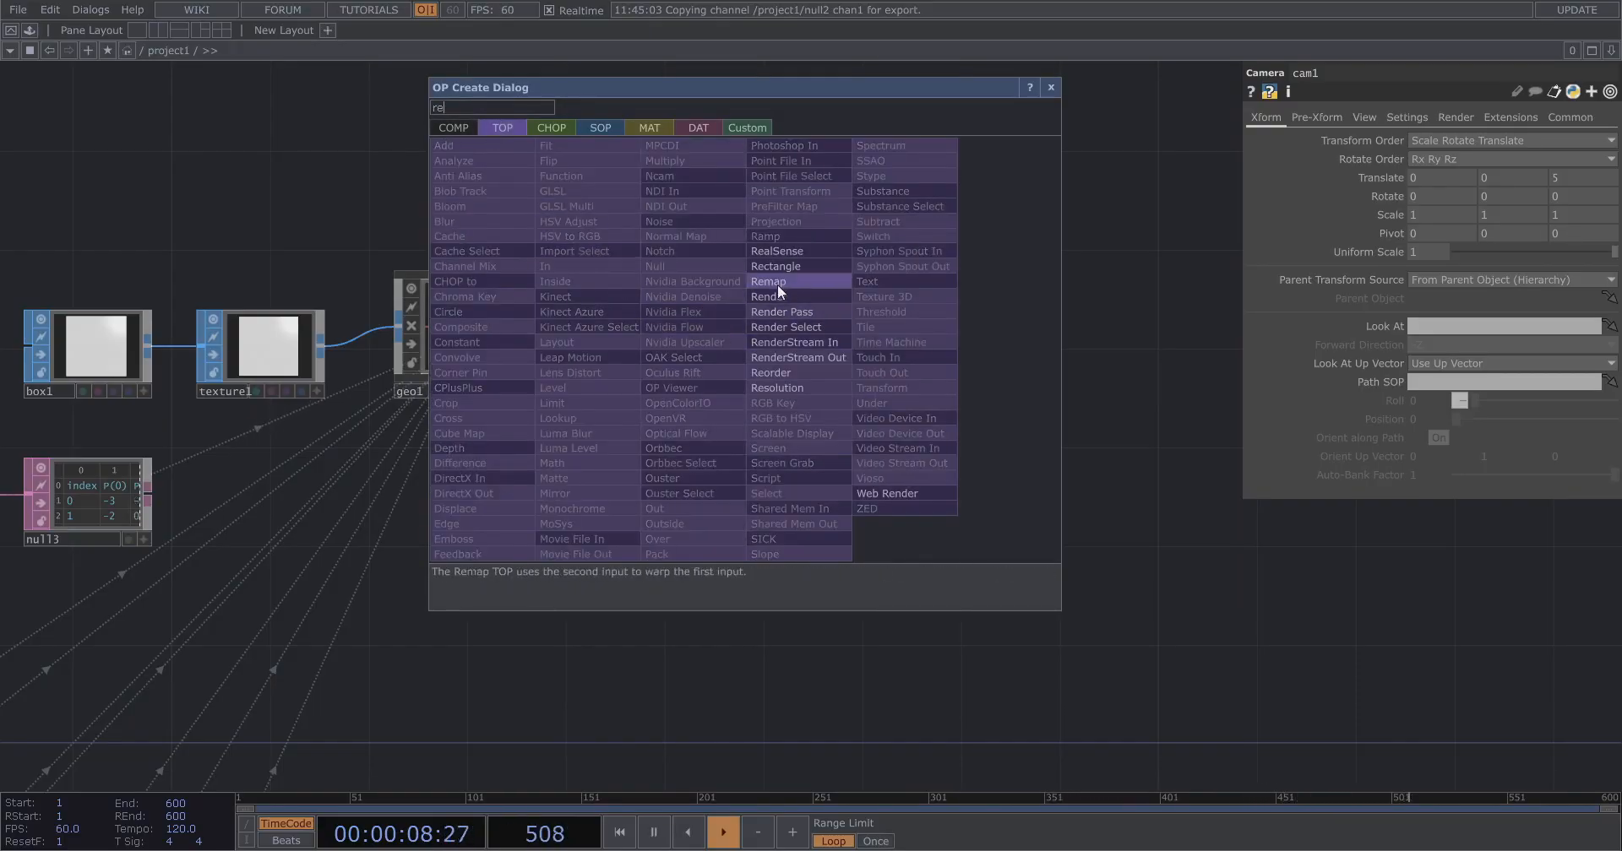
click(777, 284)
click(751, 655)
right_drag(850, 700, 733, 500)
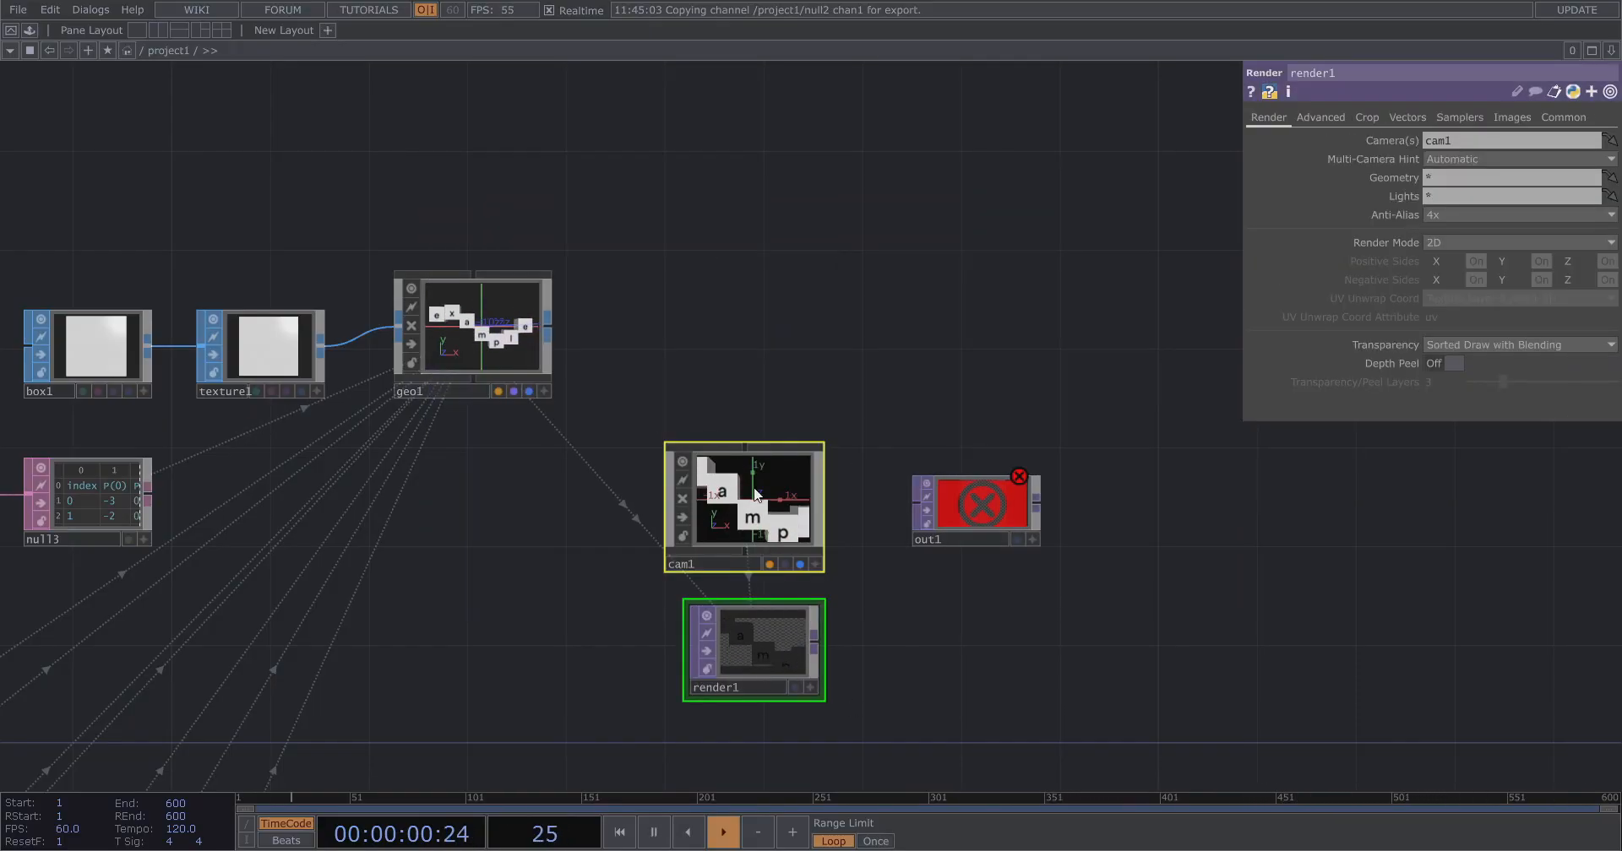
drag(733, 494, 733, 321)
drag(752, 466, 733, 494)
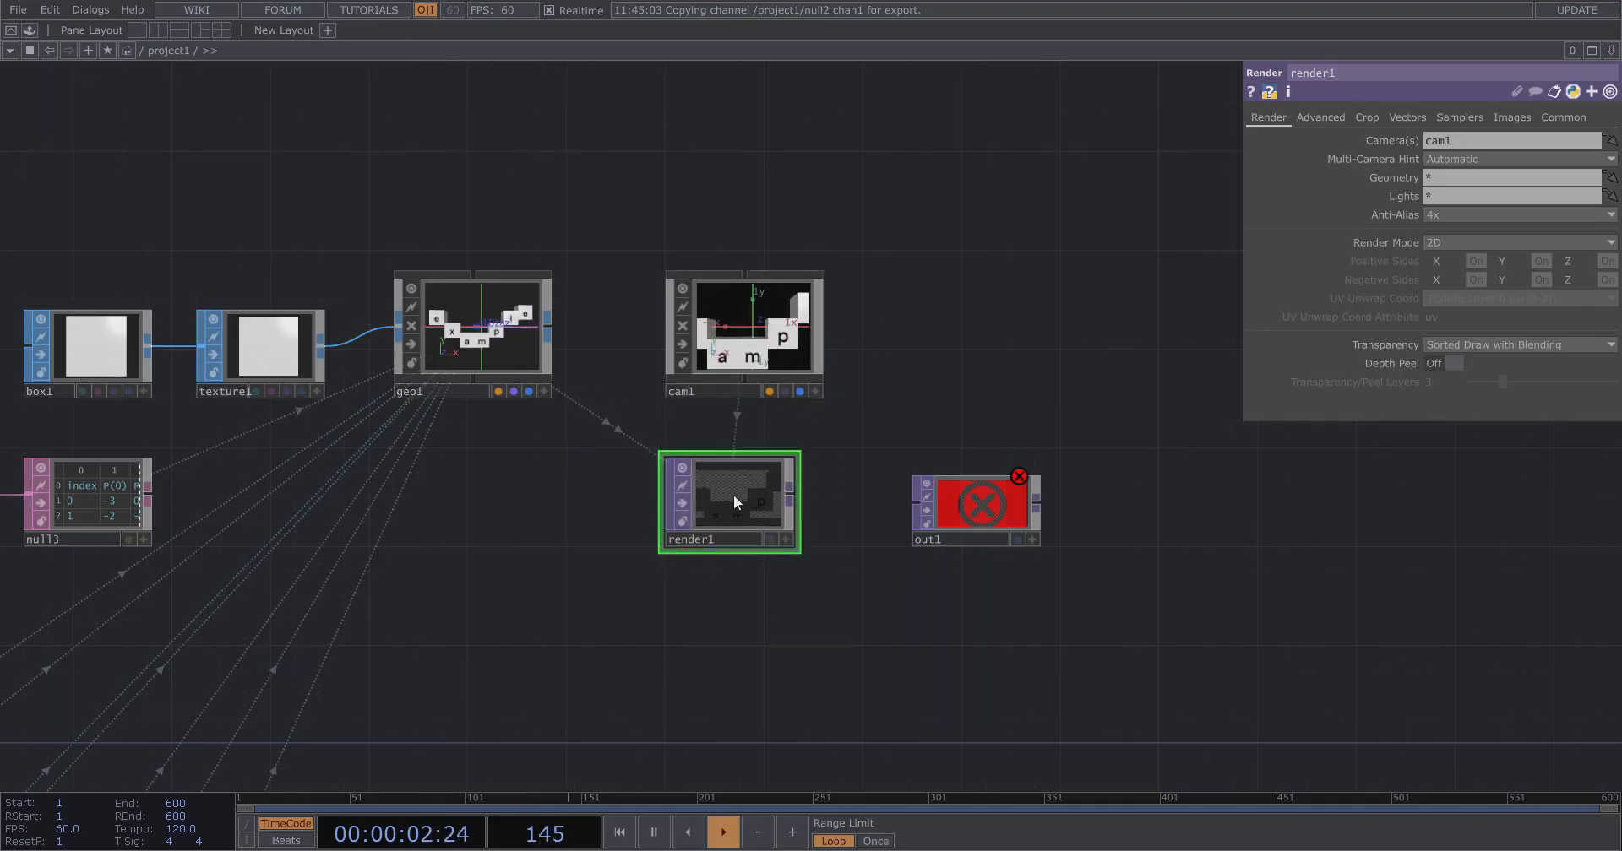
drag(605, 258, 622, 279)
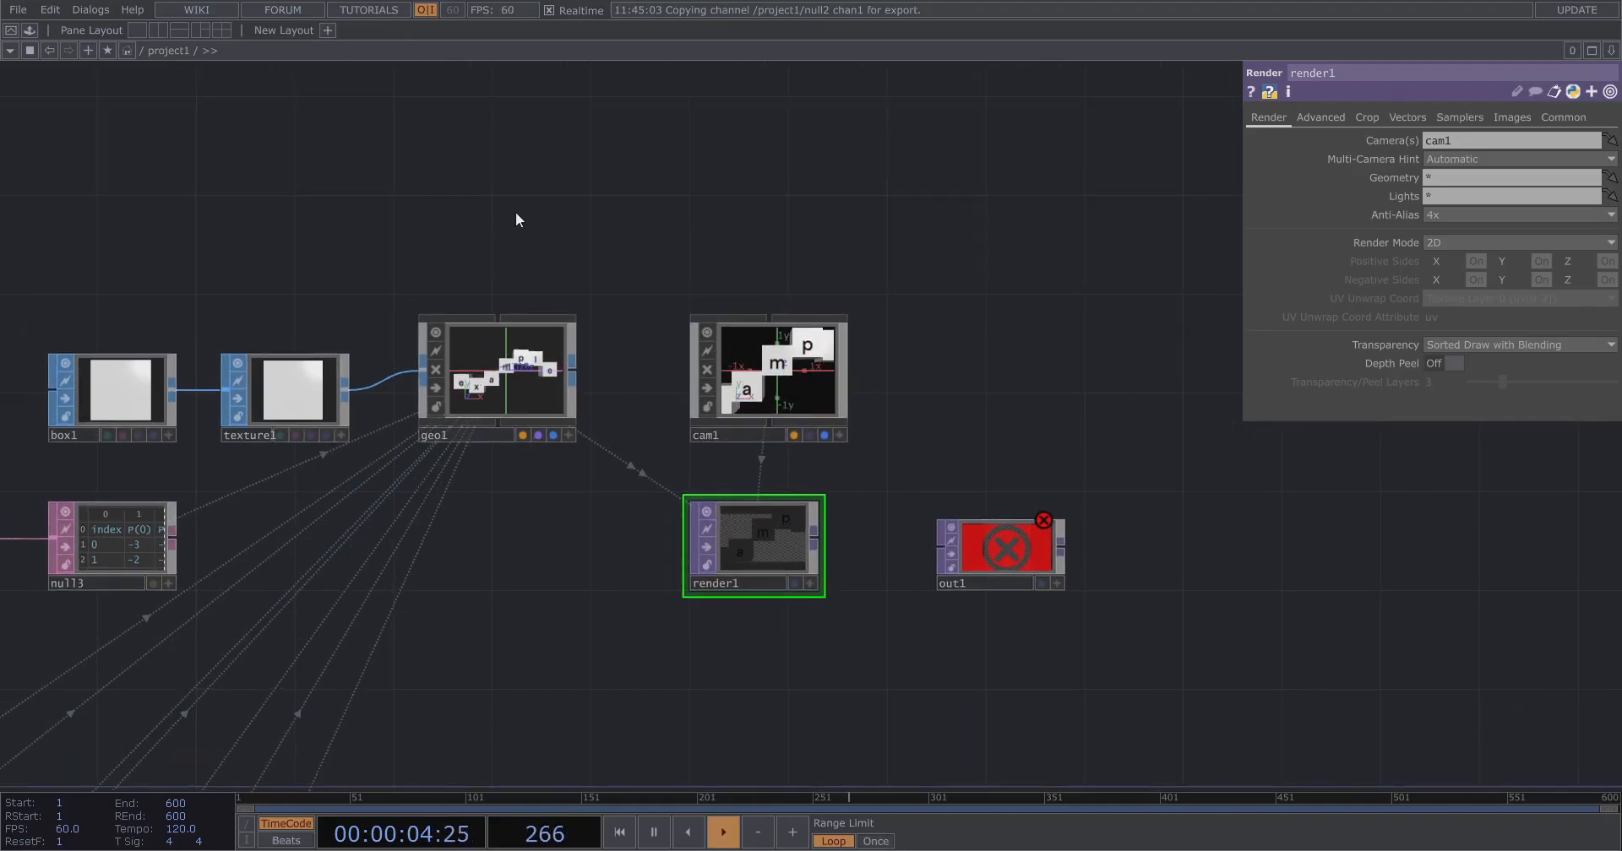
Create a Phong MAT above geo1 and assign it as geo1's material.
key(Tab)
text(ph)
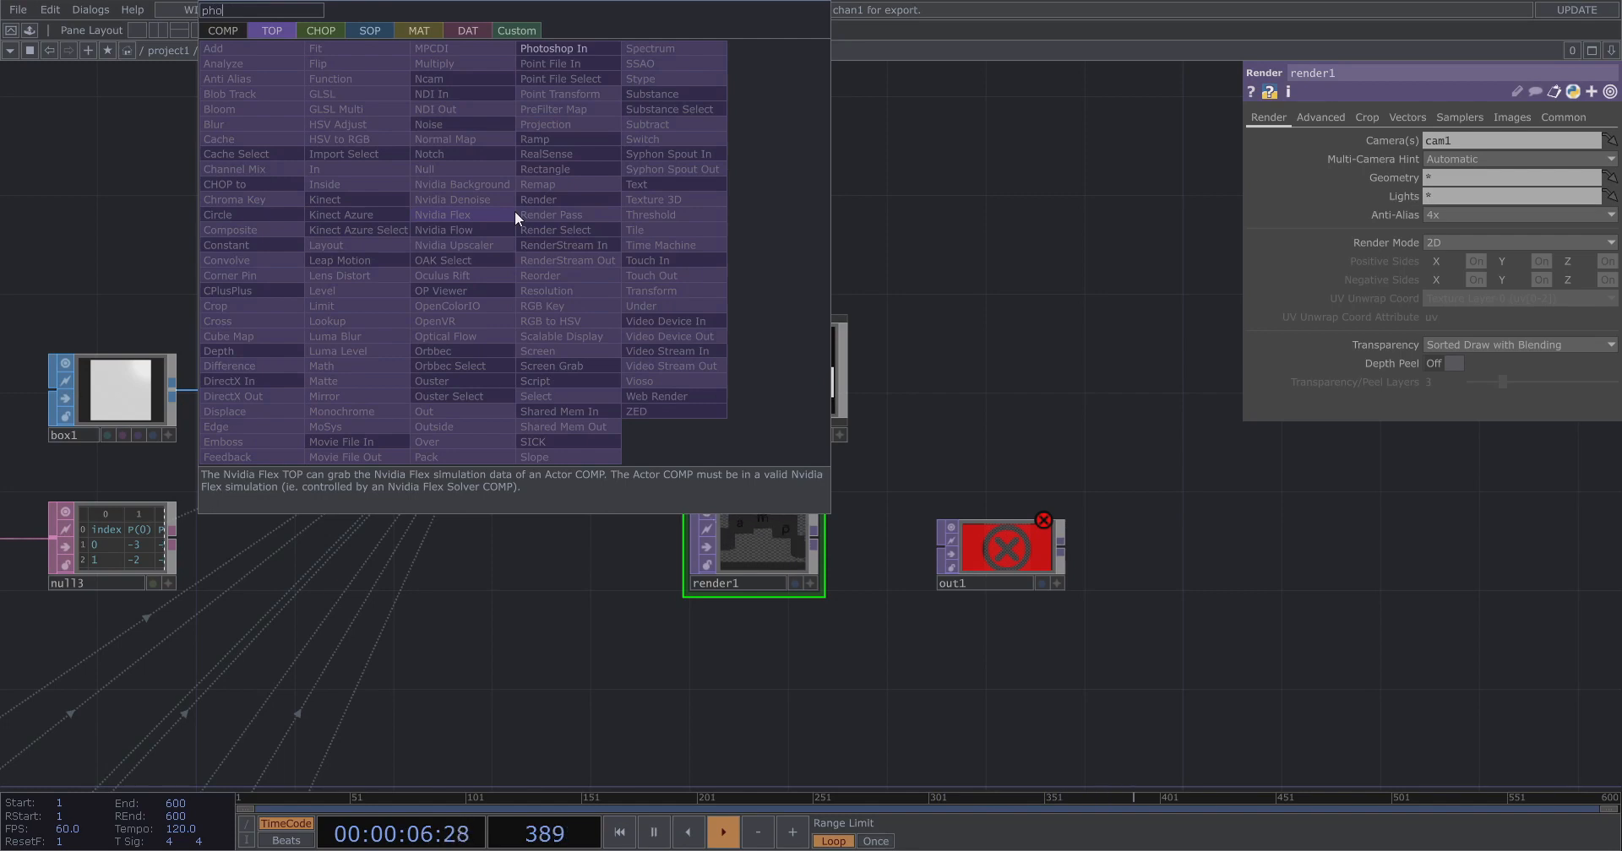
click(437, 36)
click(267, 169)
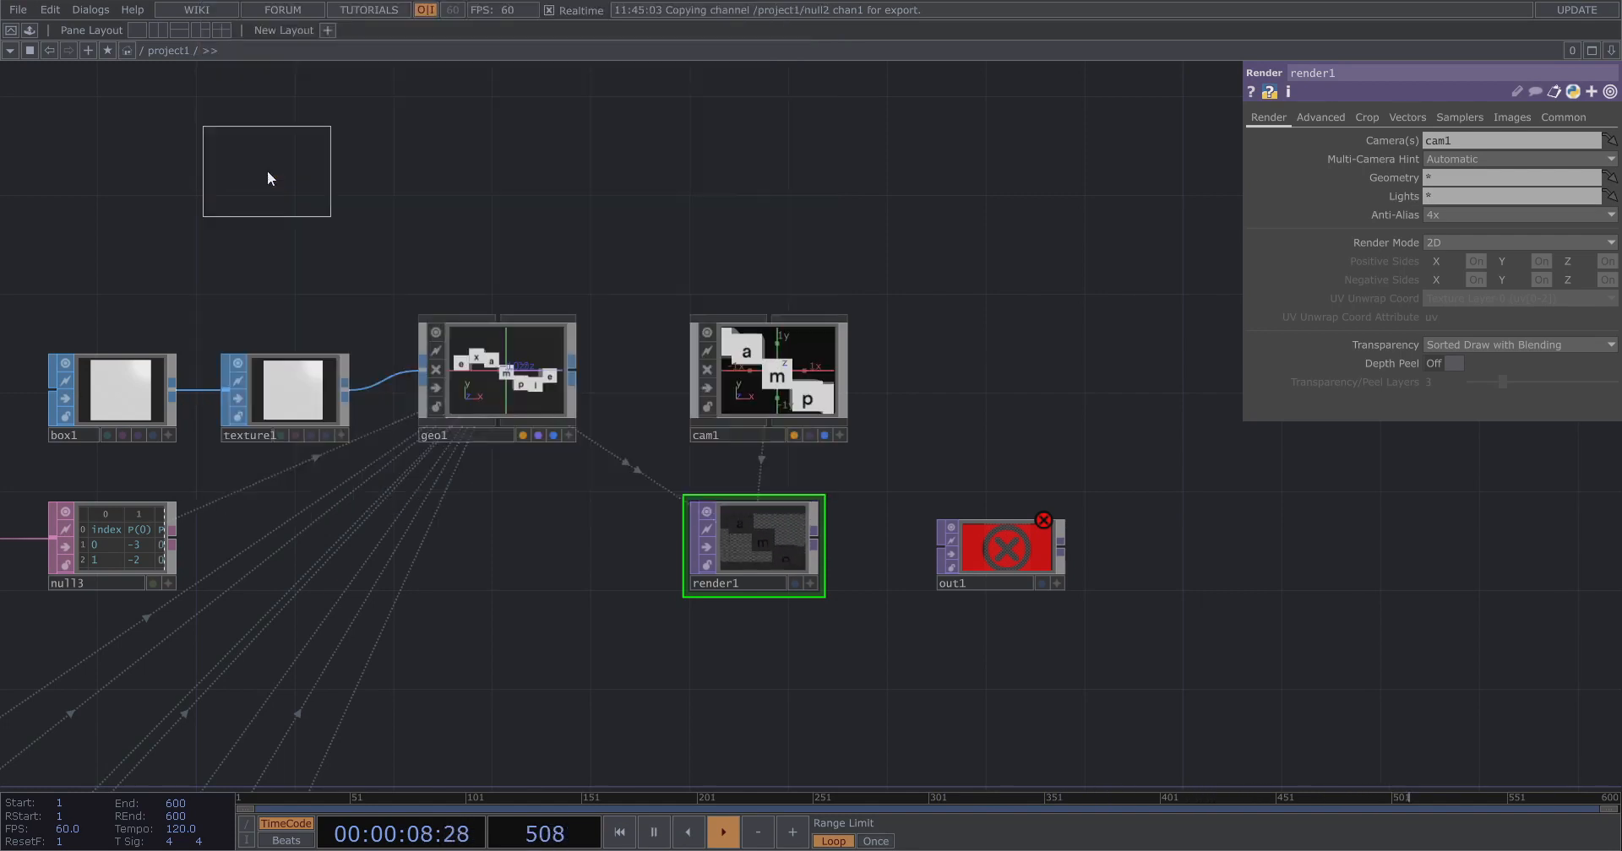
click(489, 237)
drag(491, 240, 504, 353)
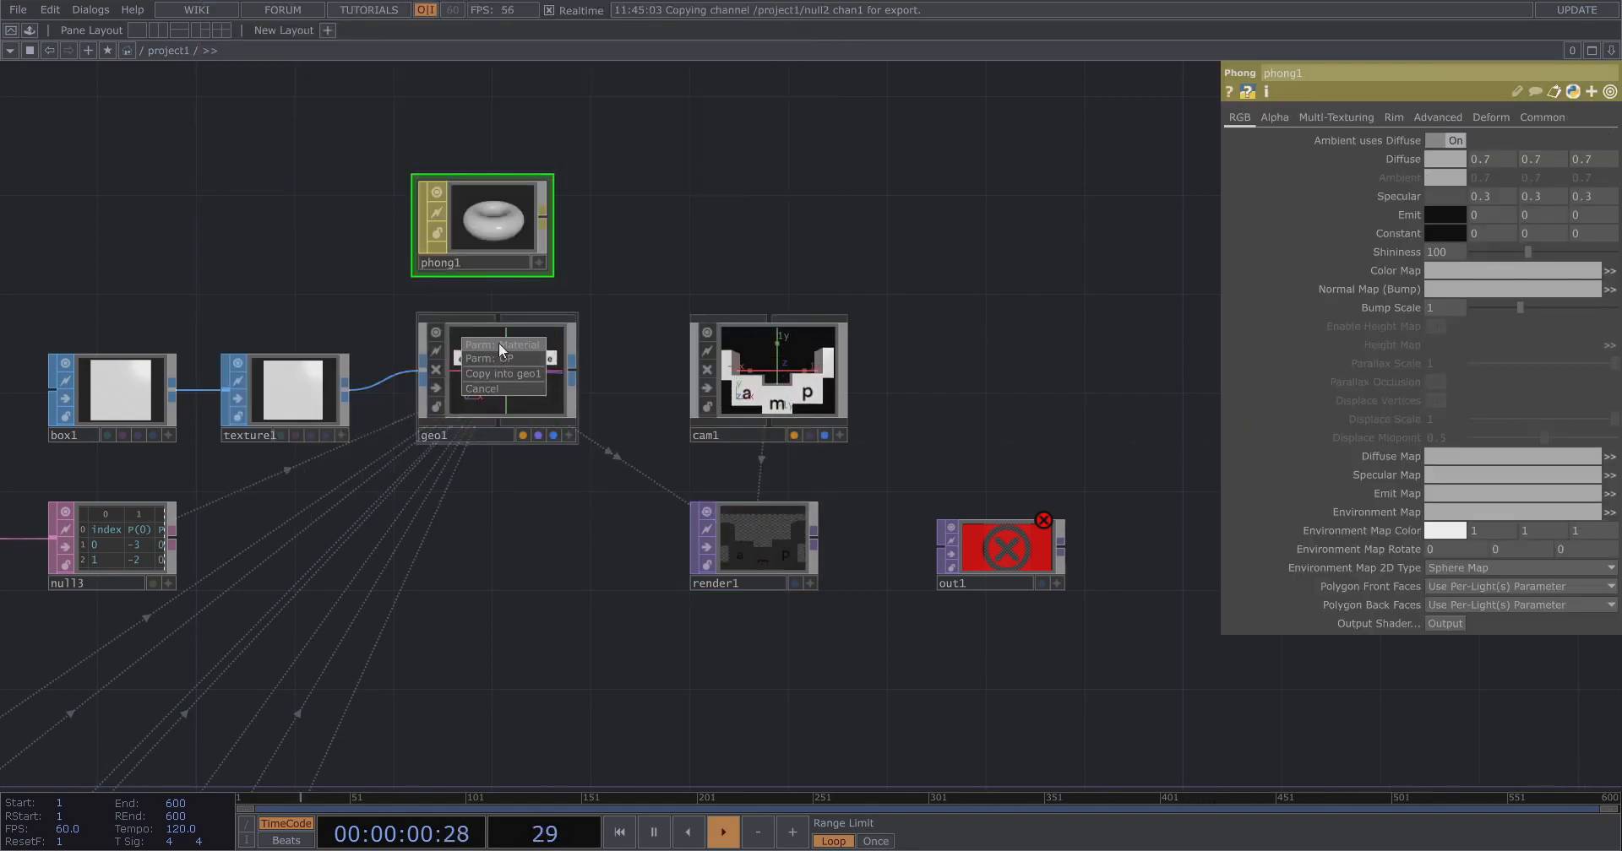
scroll(778, 637, up, 3)
Add a Light COMP to the network below render1.
key(Tab)
text(ligh)
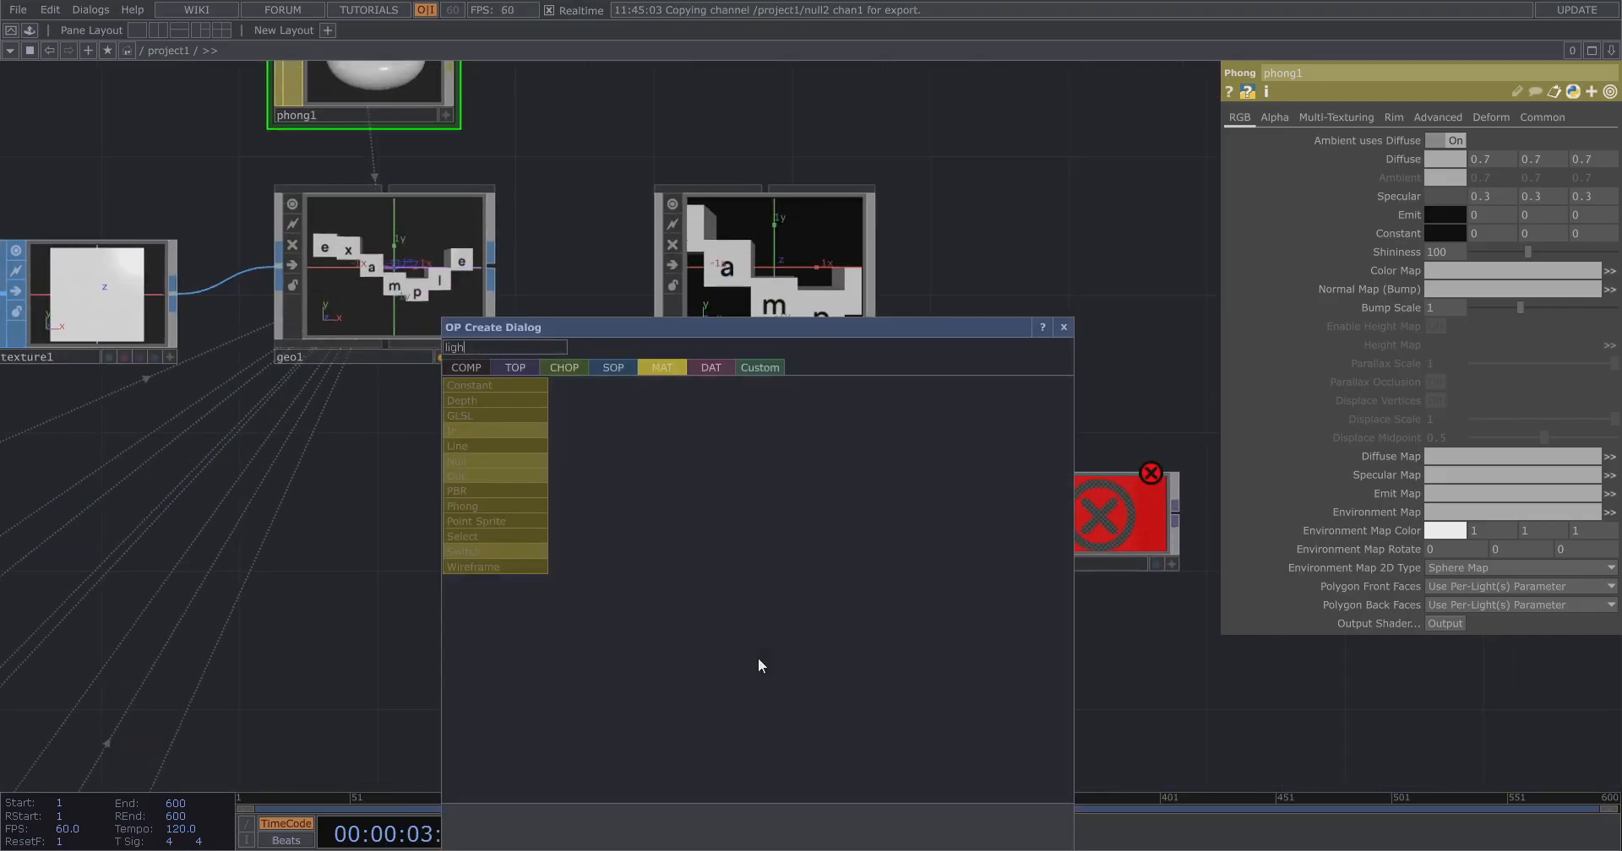
click(473, 370)
click(515, 549)
click(757, 728)
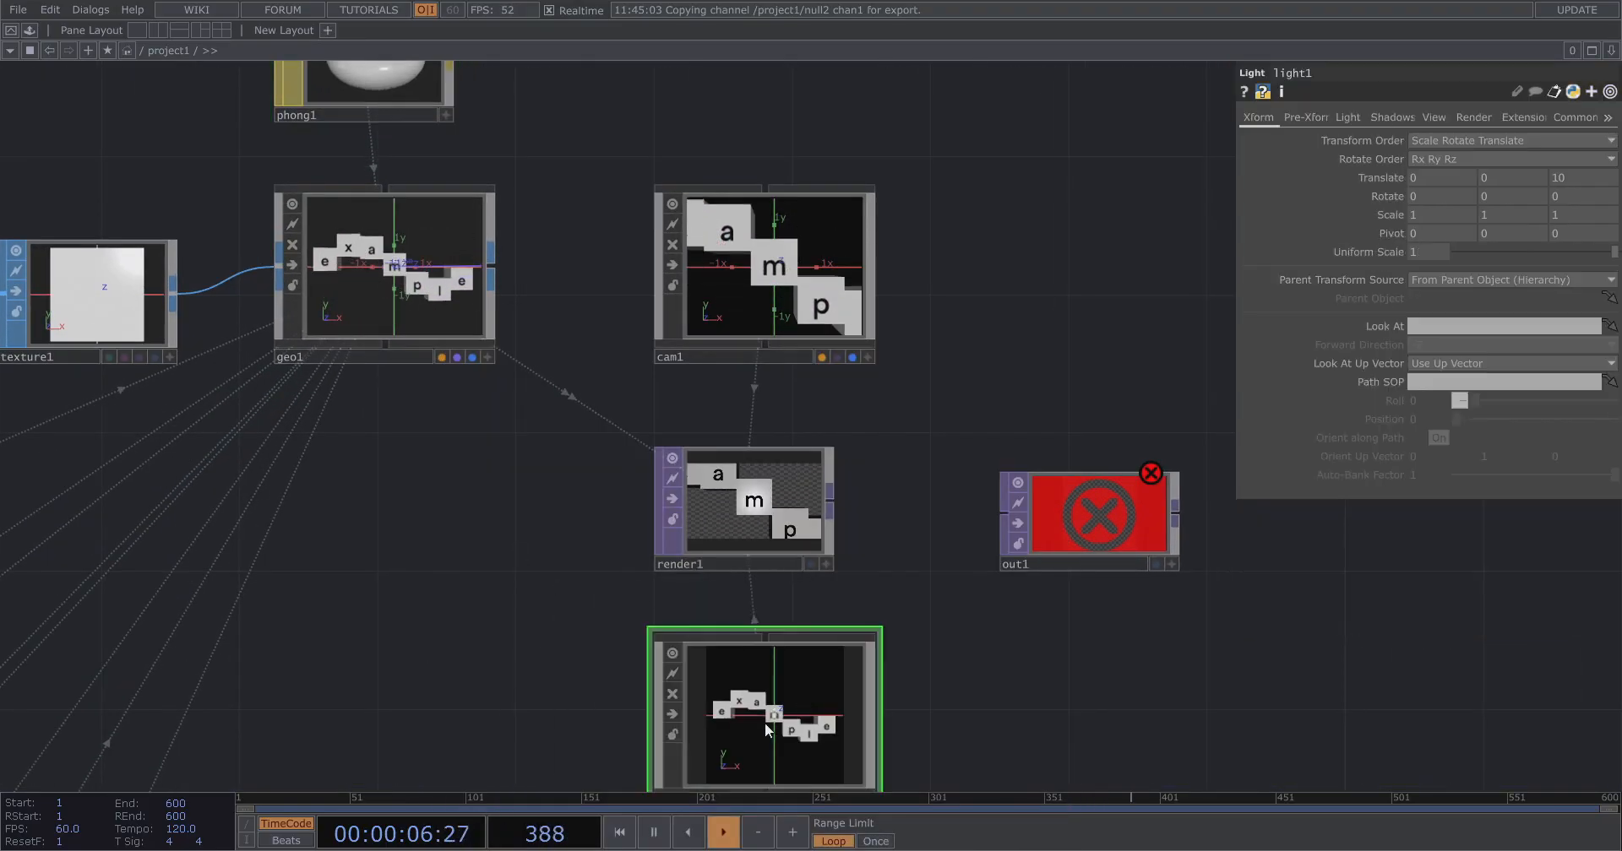
Arrange light1 directly below render1, lining up the camera, render and light nodes in a column.
drag(1108, 657, 859, 680)
drag(849, 566, 1125, 563)
drag(581, 517, 1309, 554)
drag(663, 631, 1076, 626)
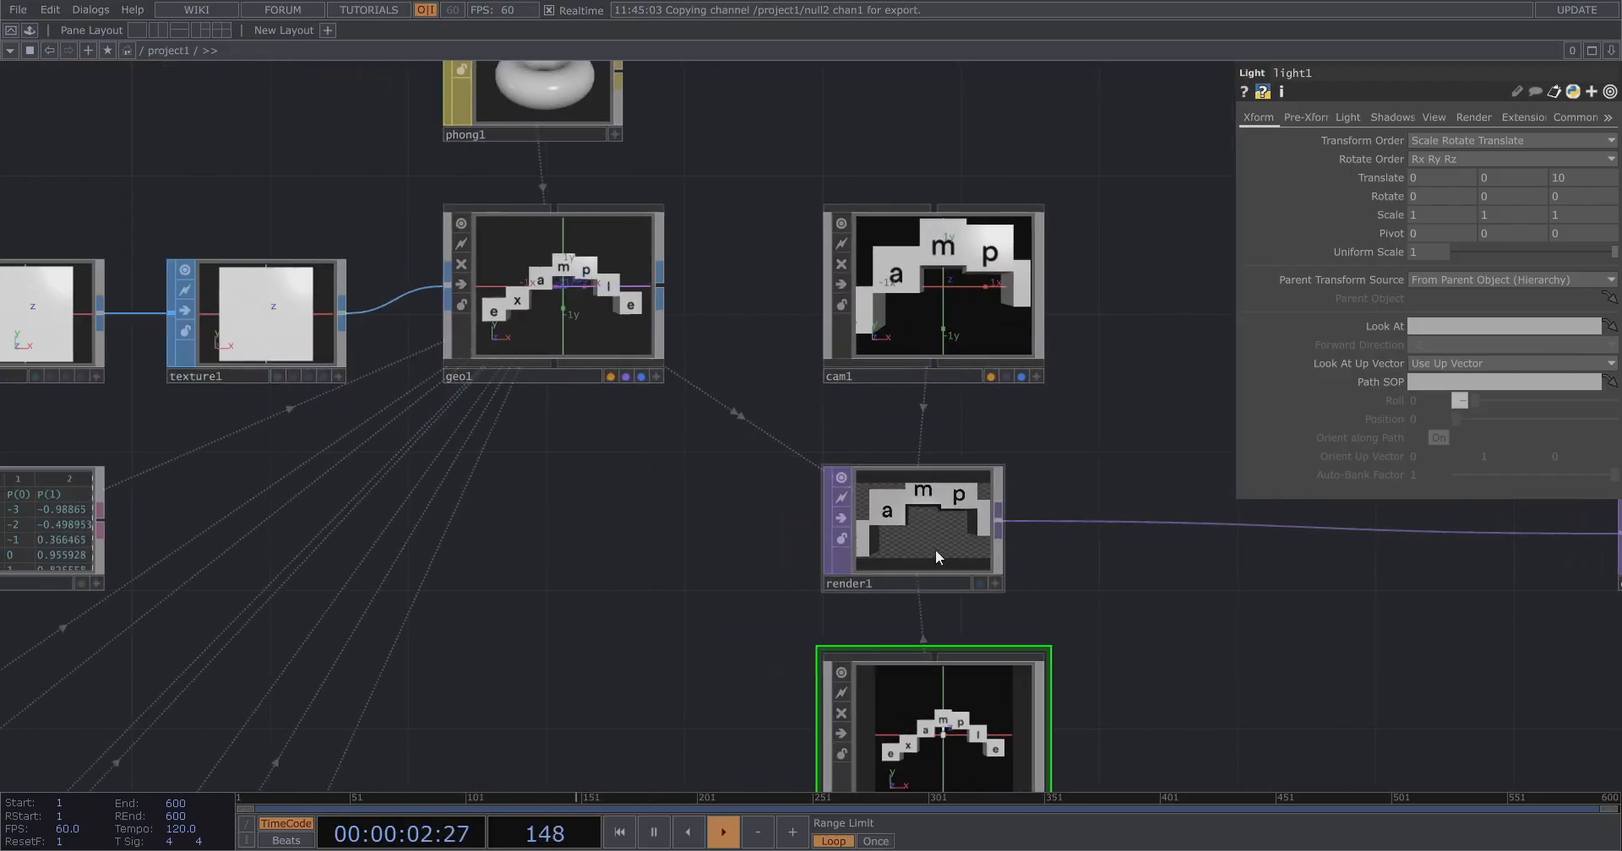
scroll(935, 531, up, 3)
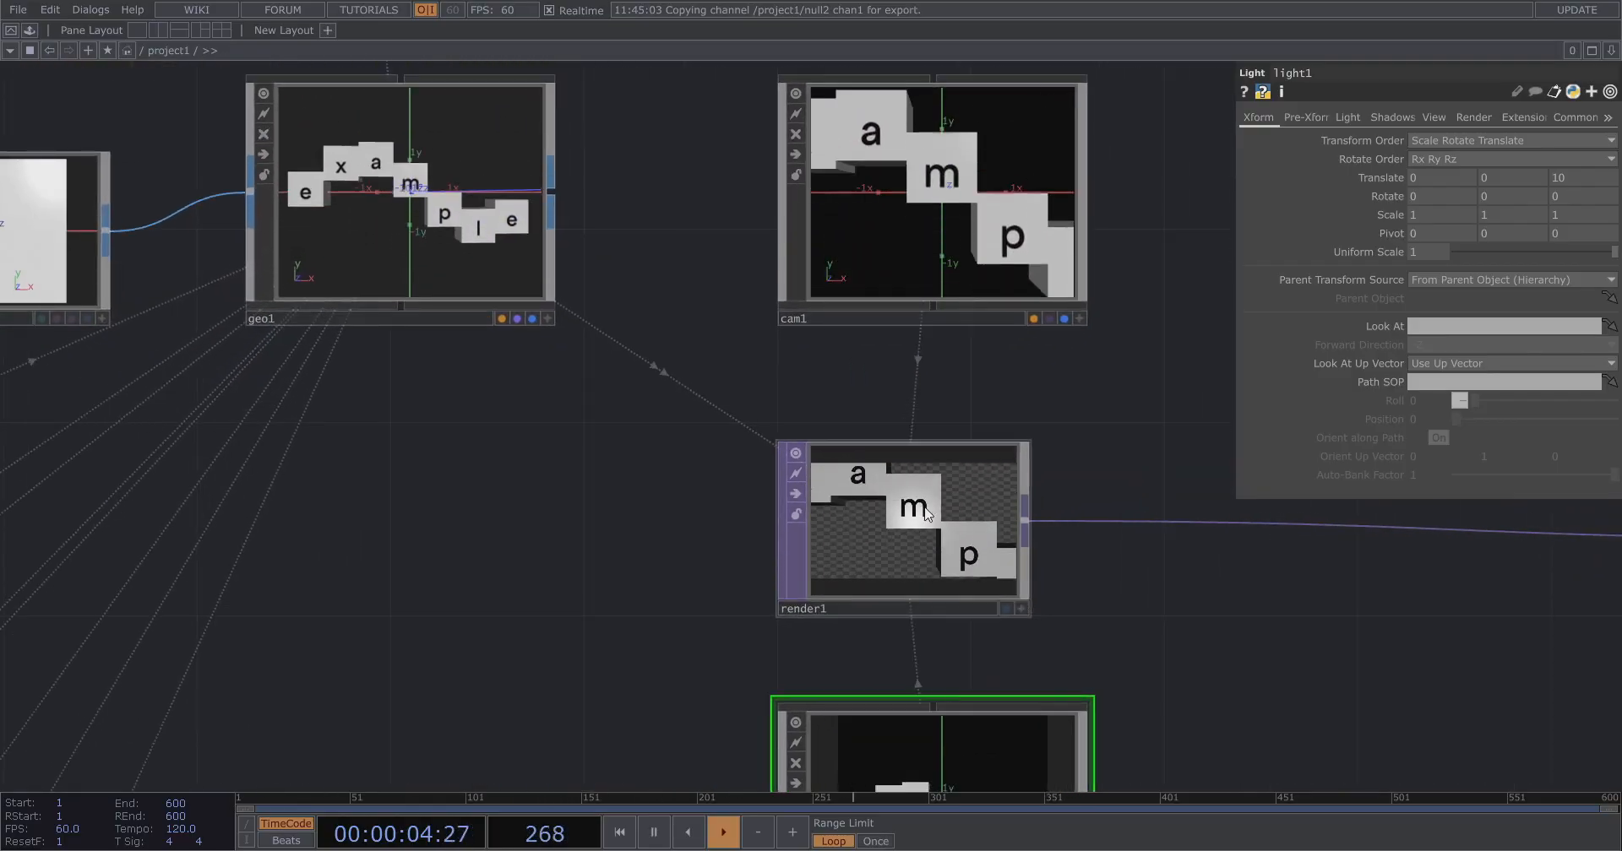
scroll(839, 448, down, 3)
click(618, 256)
drag(698, 253, 636, 385)
Set phong1's Diffuse colour to white (1, 1, 1).
click(484, 188)
drag(1104, 265, 1006, 157)
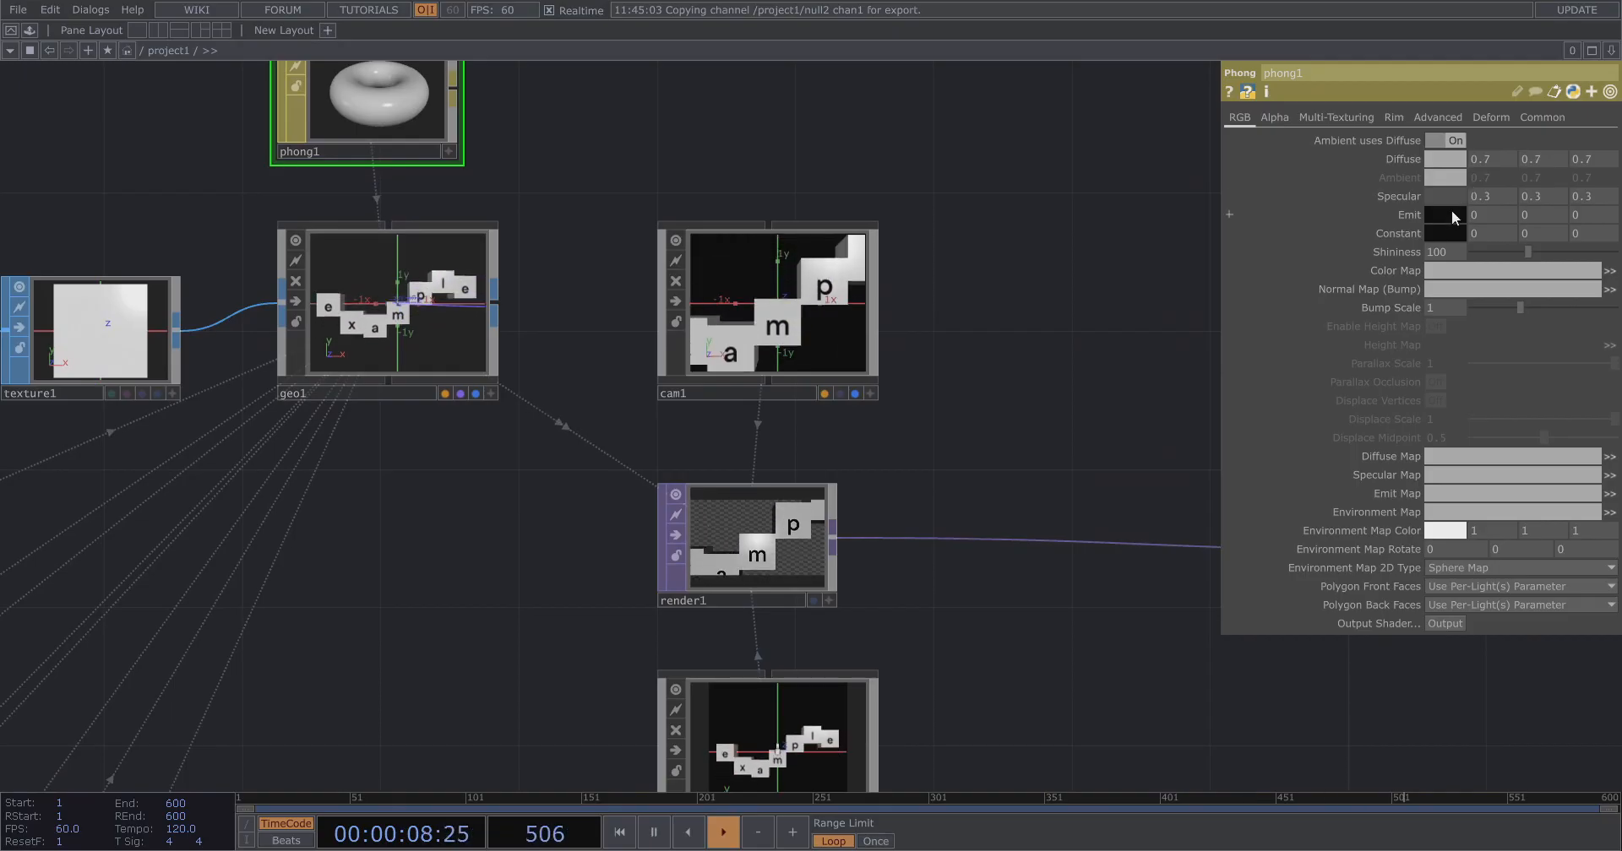
click(1452, 200)
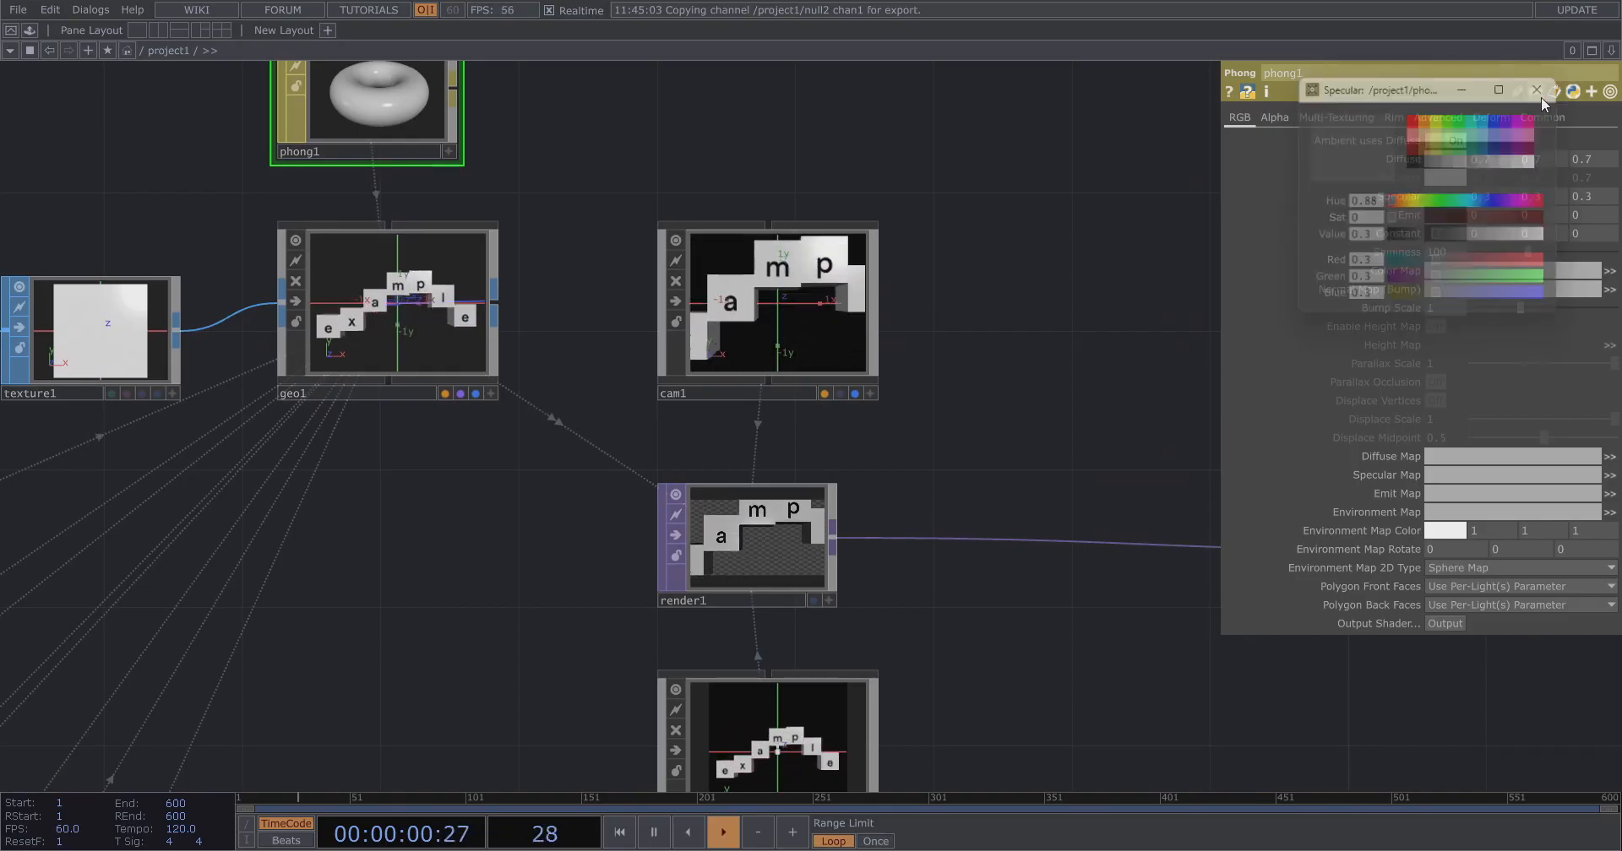
click(1540, 98)
click(1456, 160)
click(1531, 161)
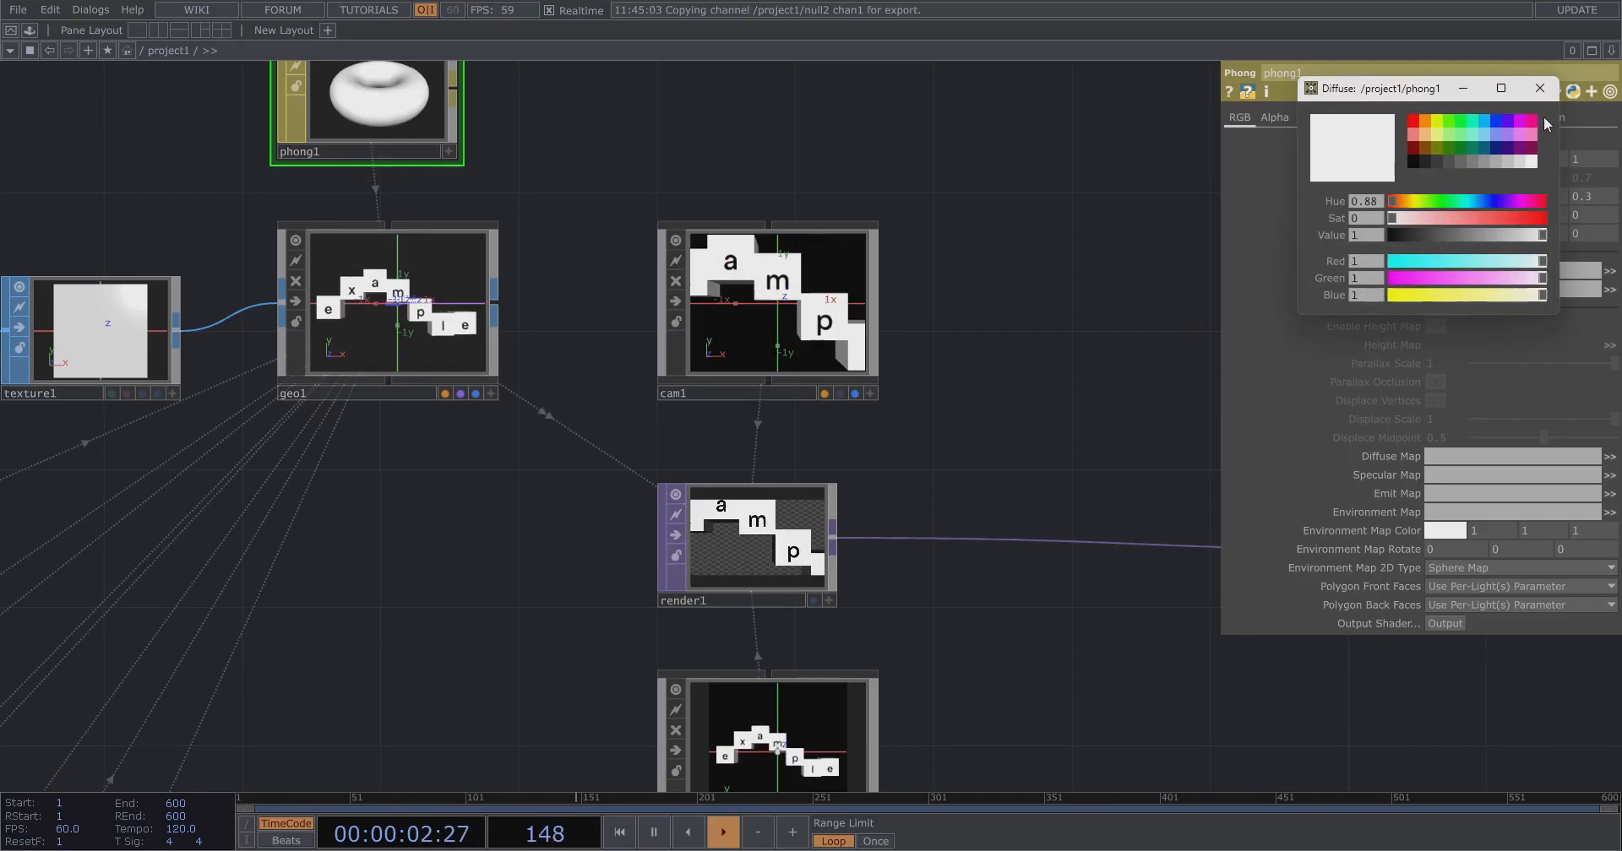
click(1539, 91)
Set phong1's Specular colour to white (1, 1, 1).
click(1455, 196)
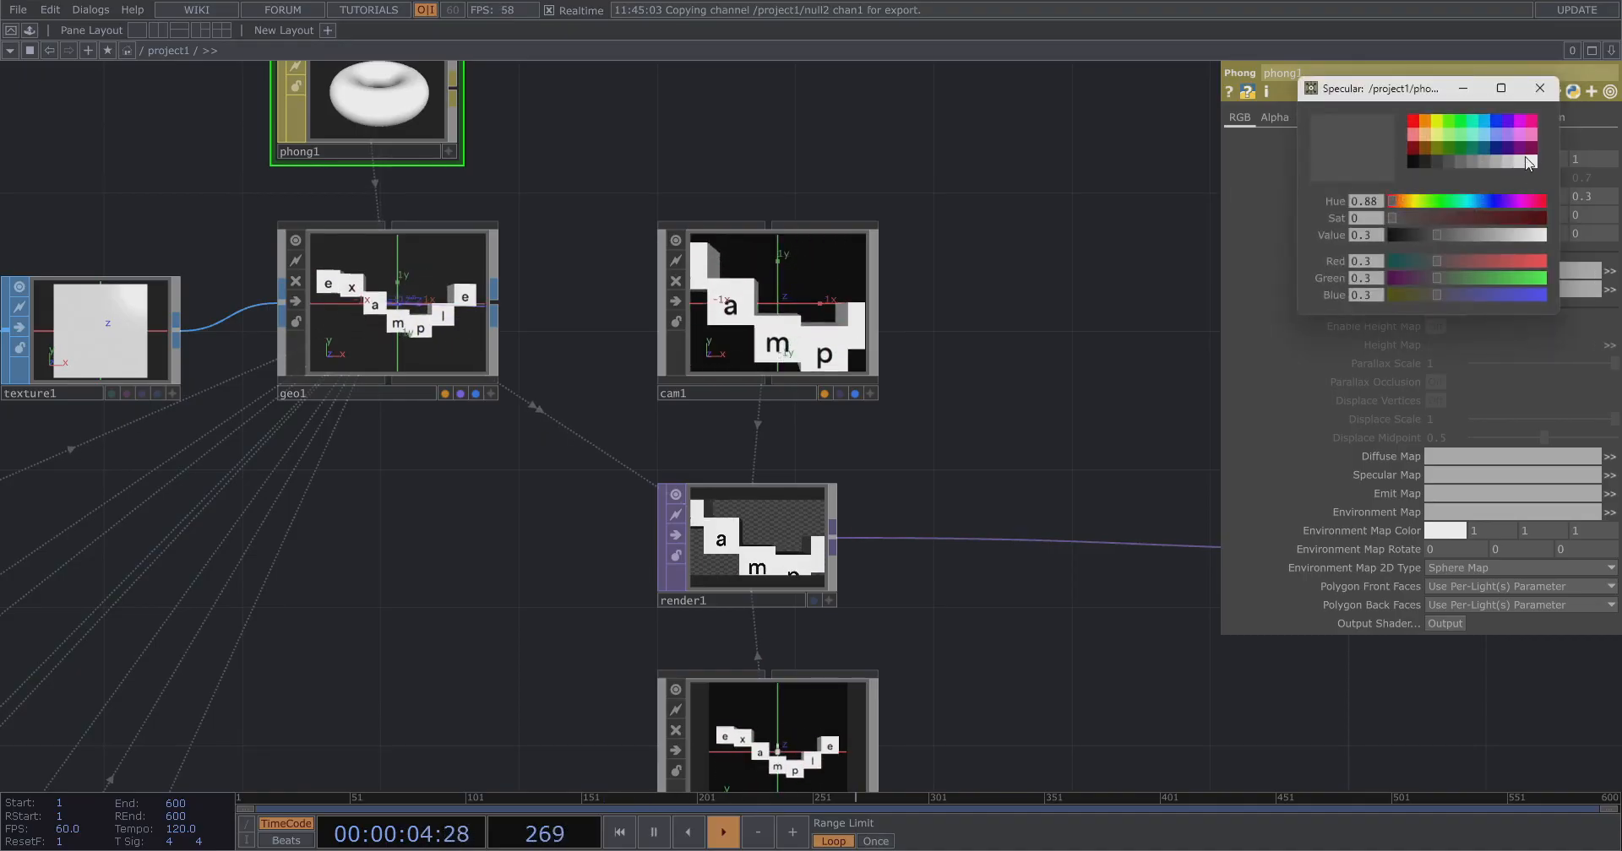
click(1520, 163)
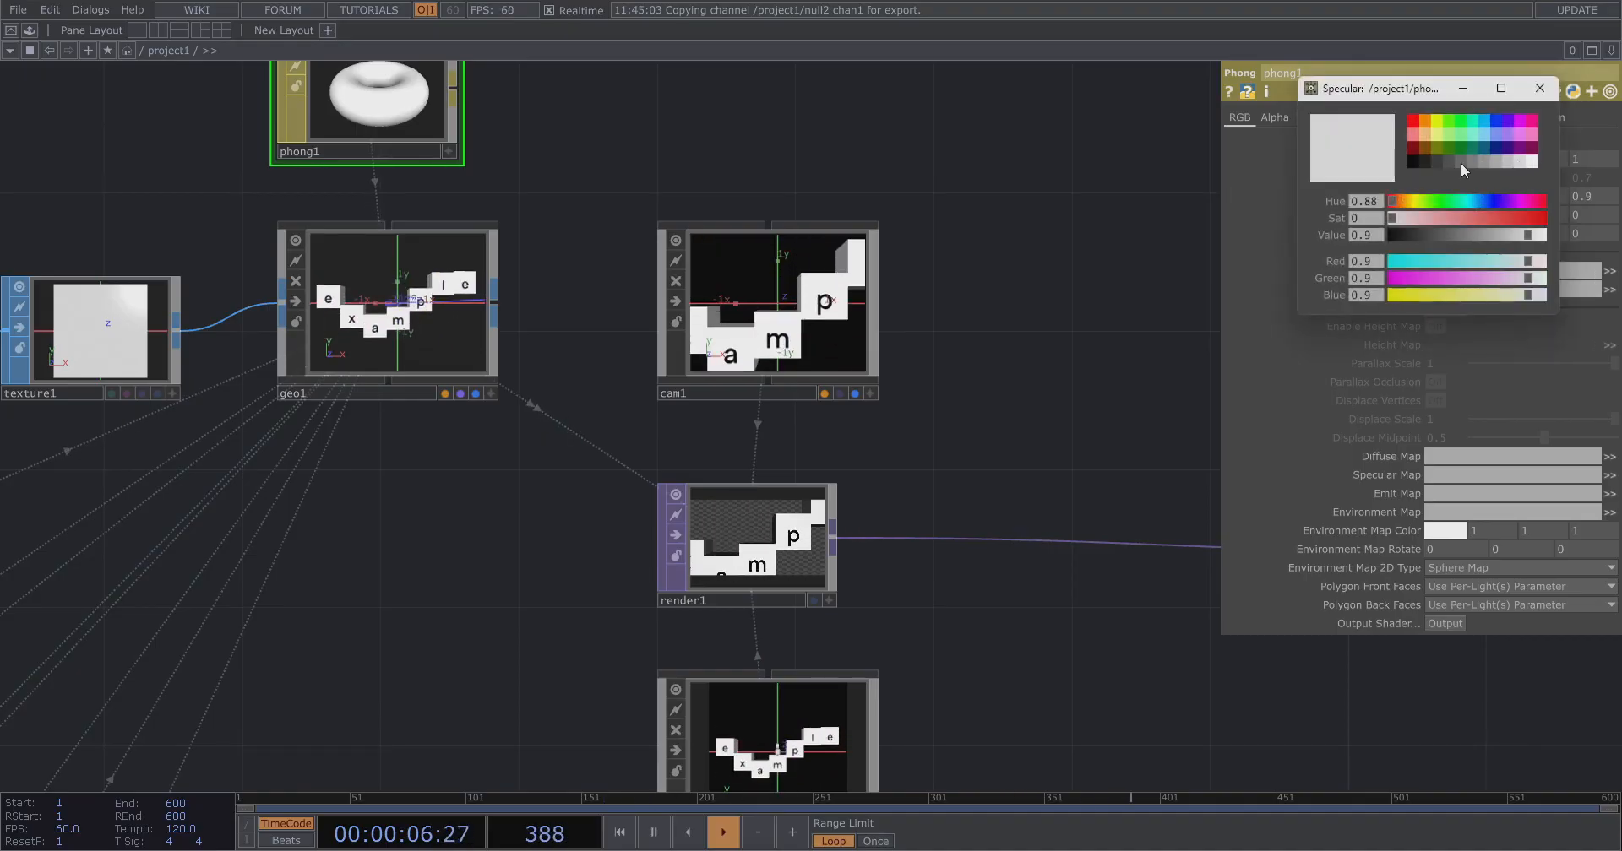
click(1530, 162)
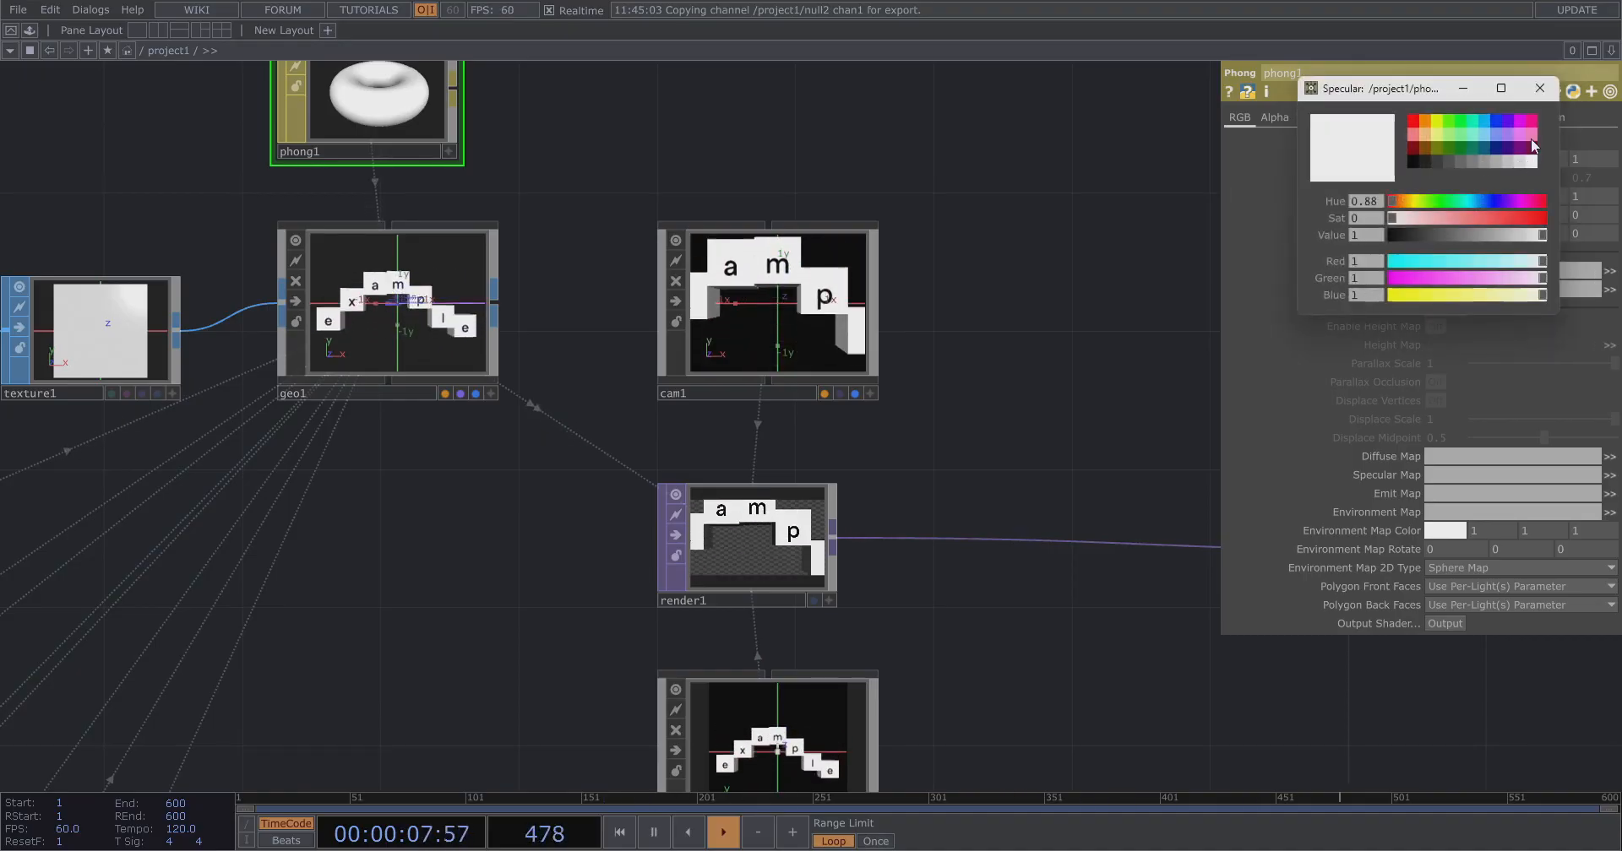
click(1538, 93)
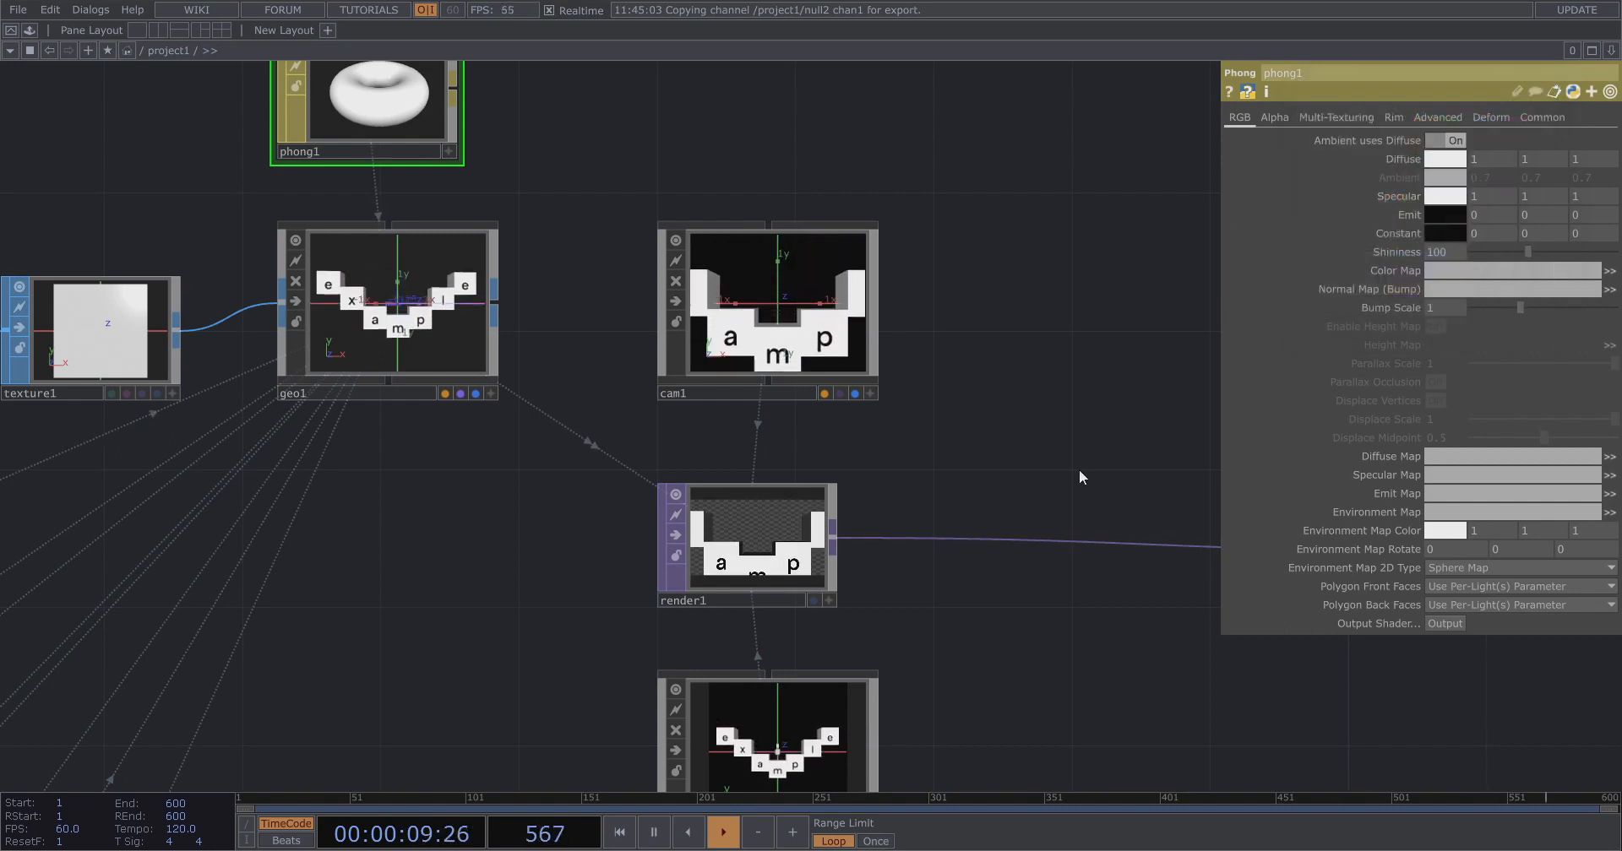
Set phong1's Constant colour to a light grey of 0.7.
click(1462, 235)
click(1508, 161)
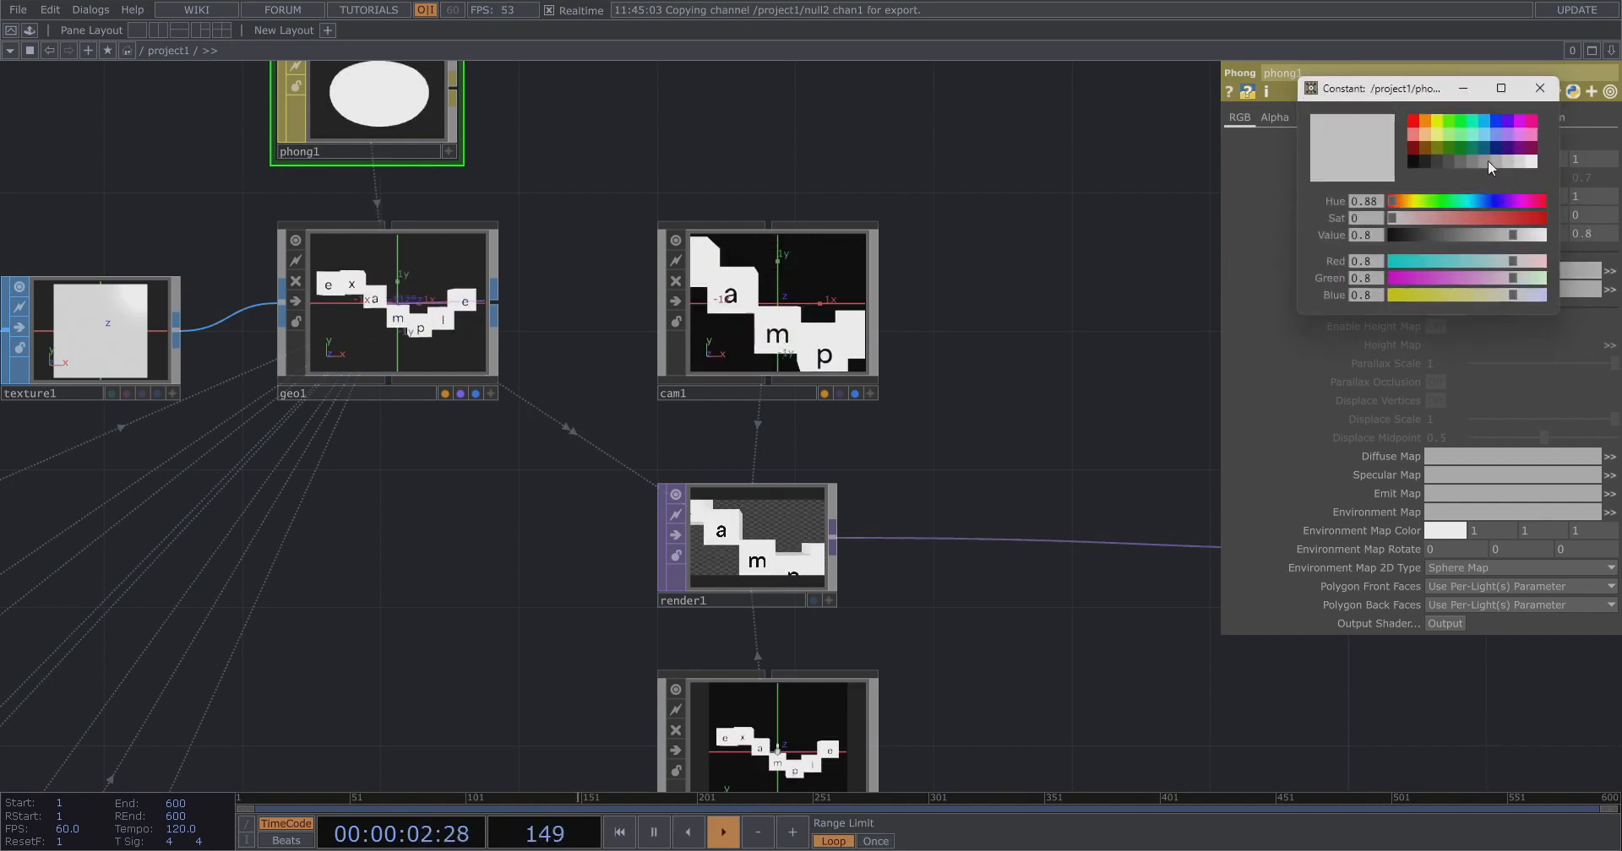
click(1500, 162)
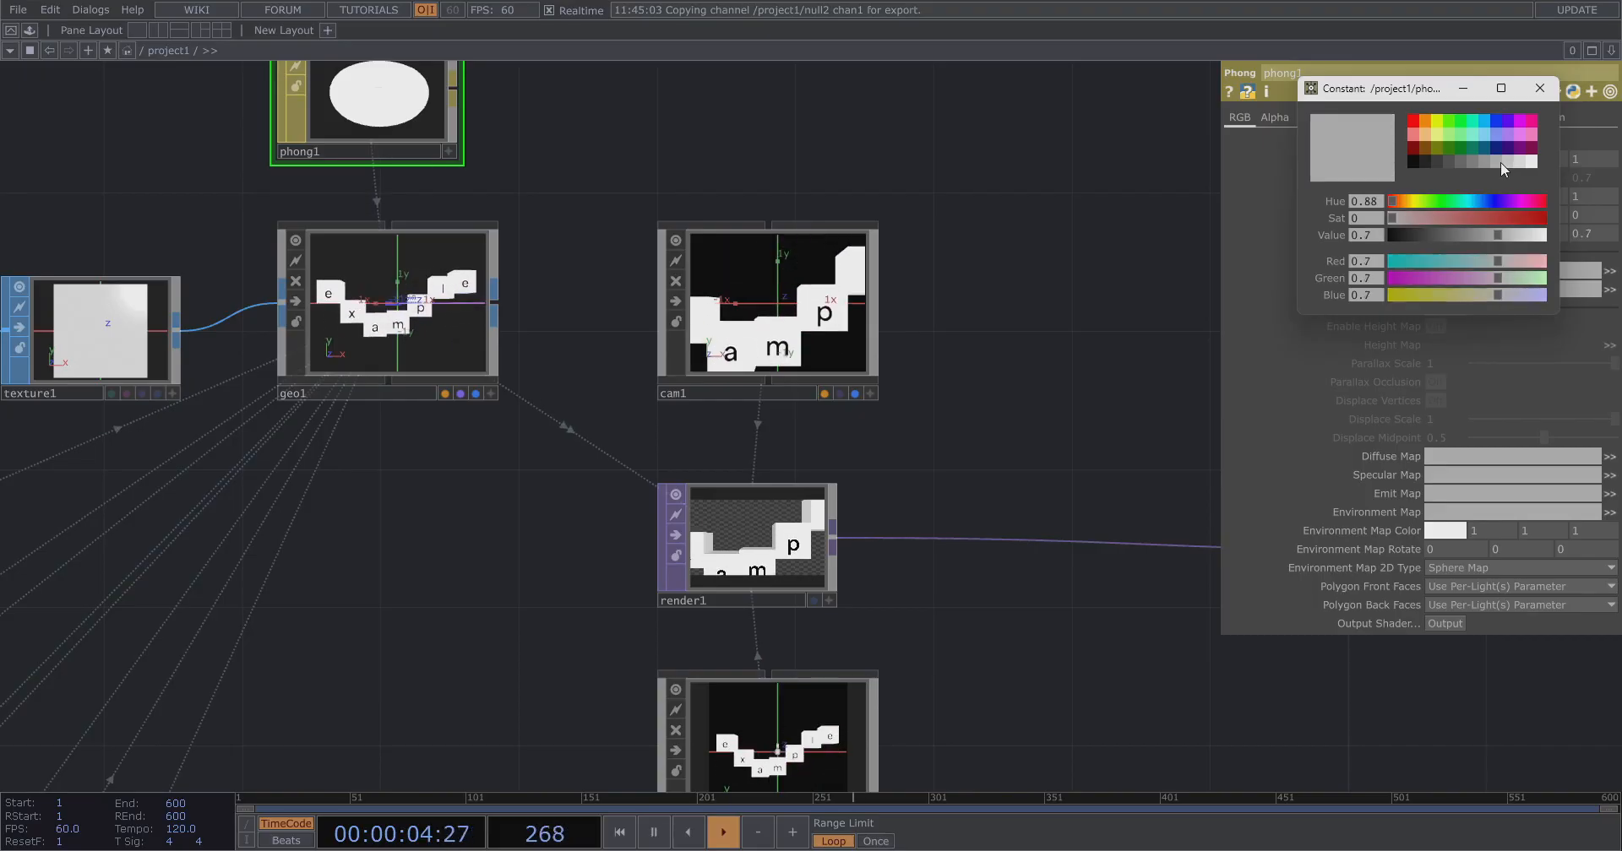
click(1537, 89)
Switch cam1 to Orthographic projection and set its Ortho Width to about 7.11.
scroll(713, 431, down, 5)
scroll(869, 431, up, 6)
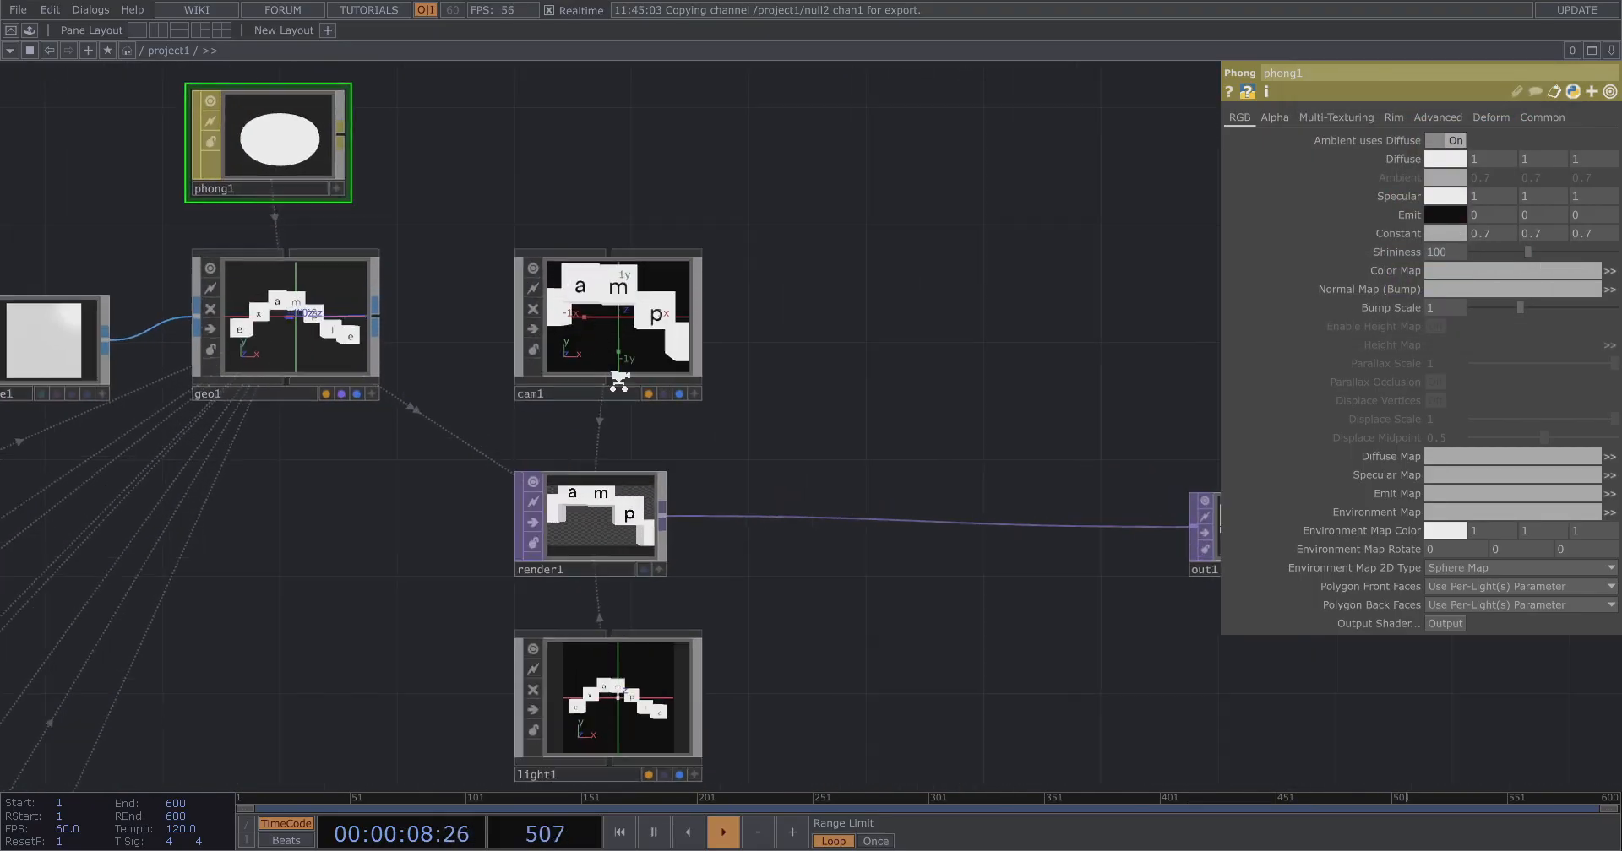
click(612, 338)
click(1452, 119)
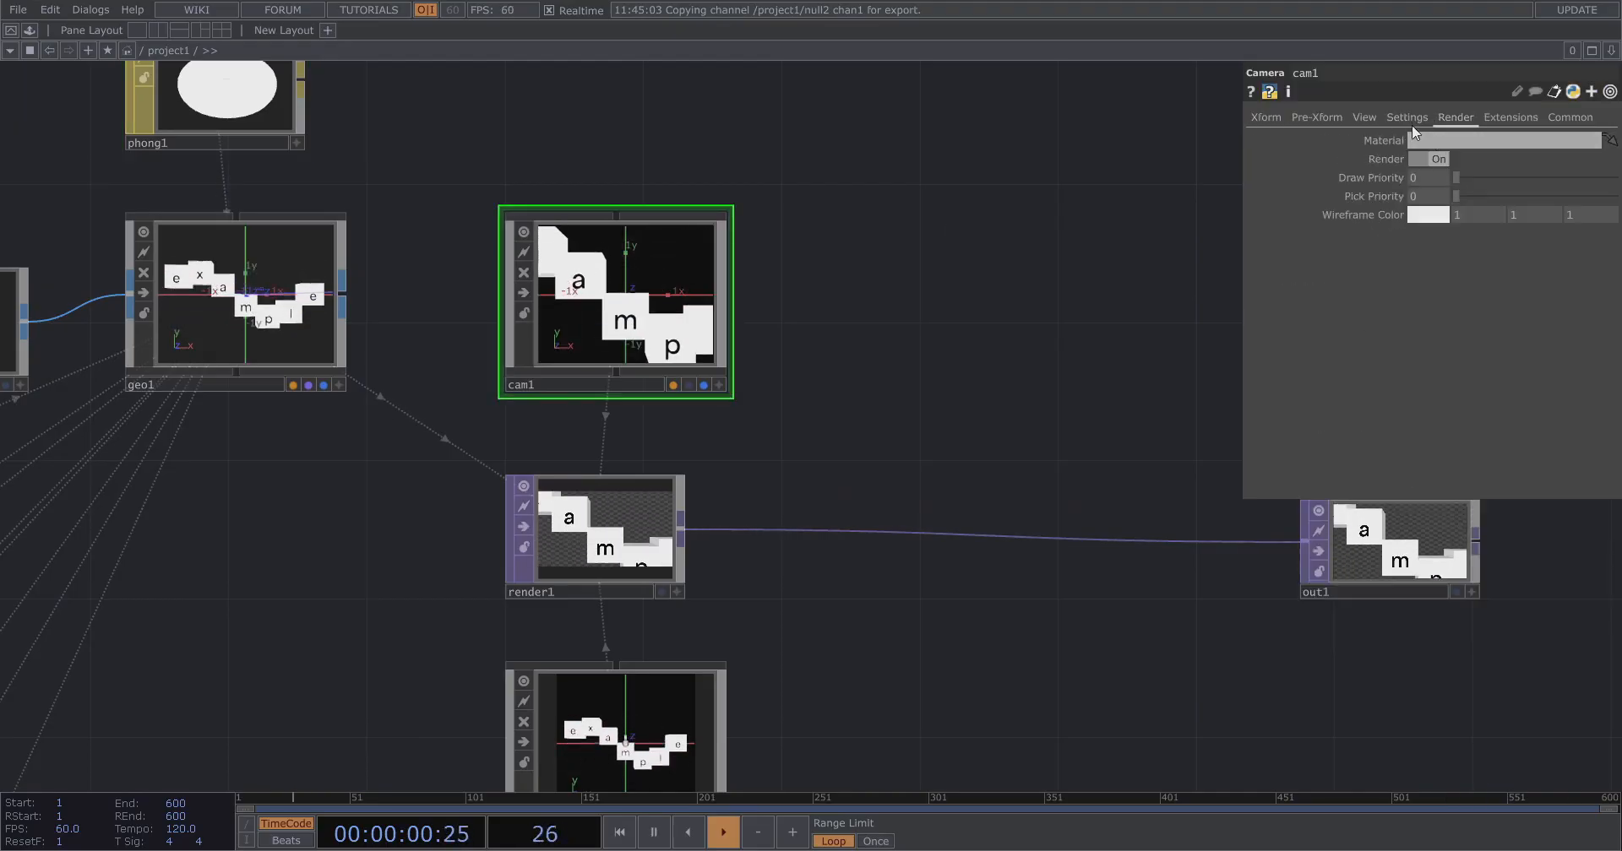
click(1409, 122)
click(1364, 118)
click(1436, 141)
click(1436, 159)
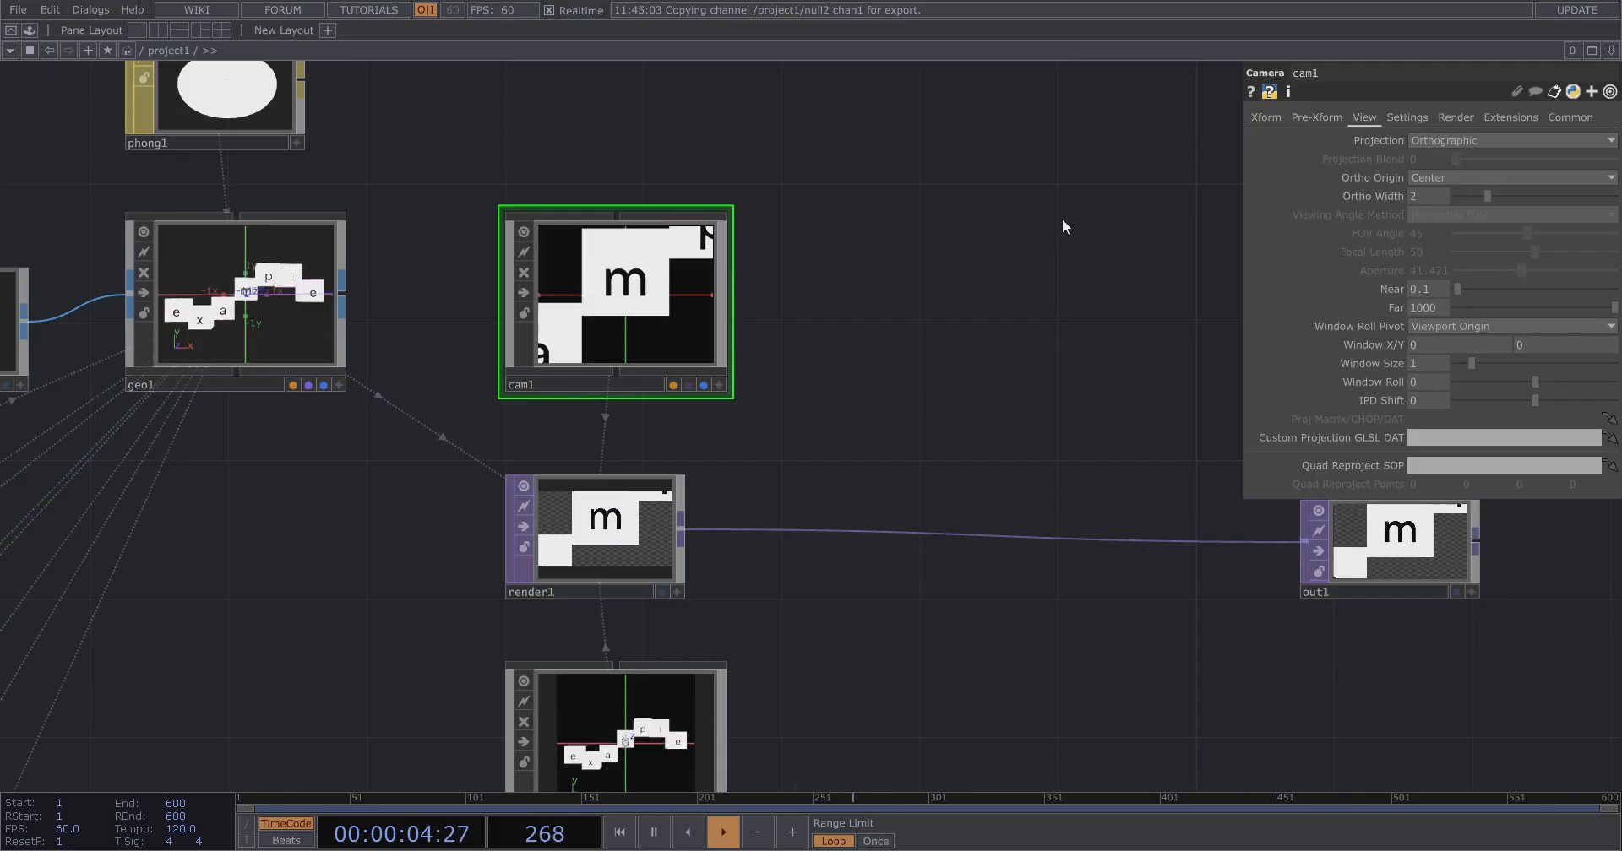
drag(1498, 193, 1571, 194)
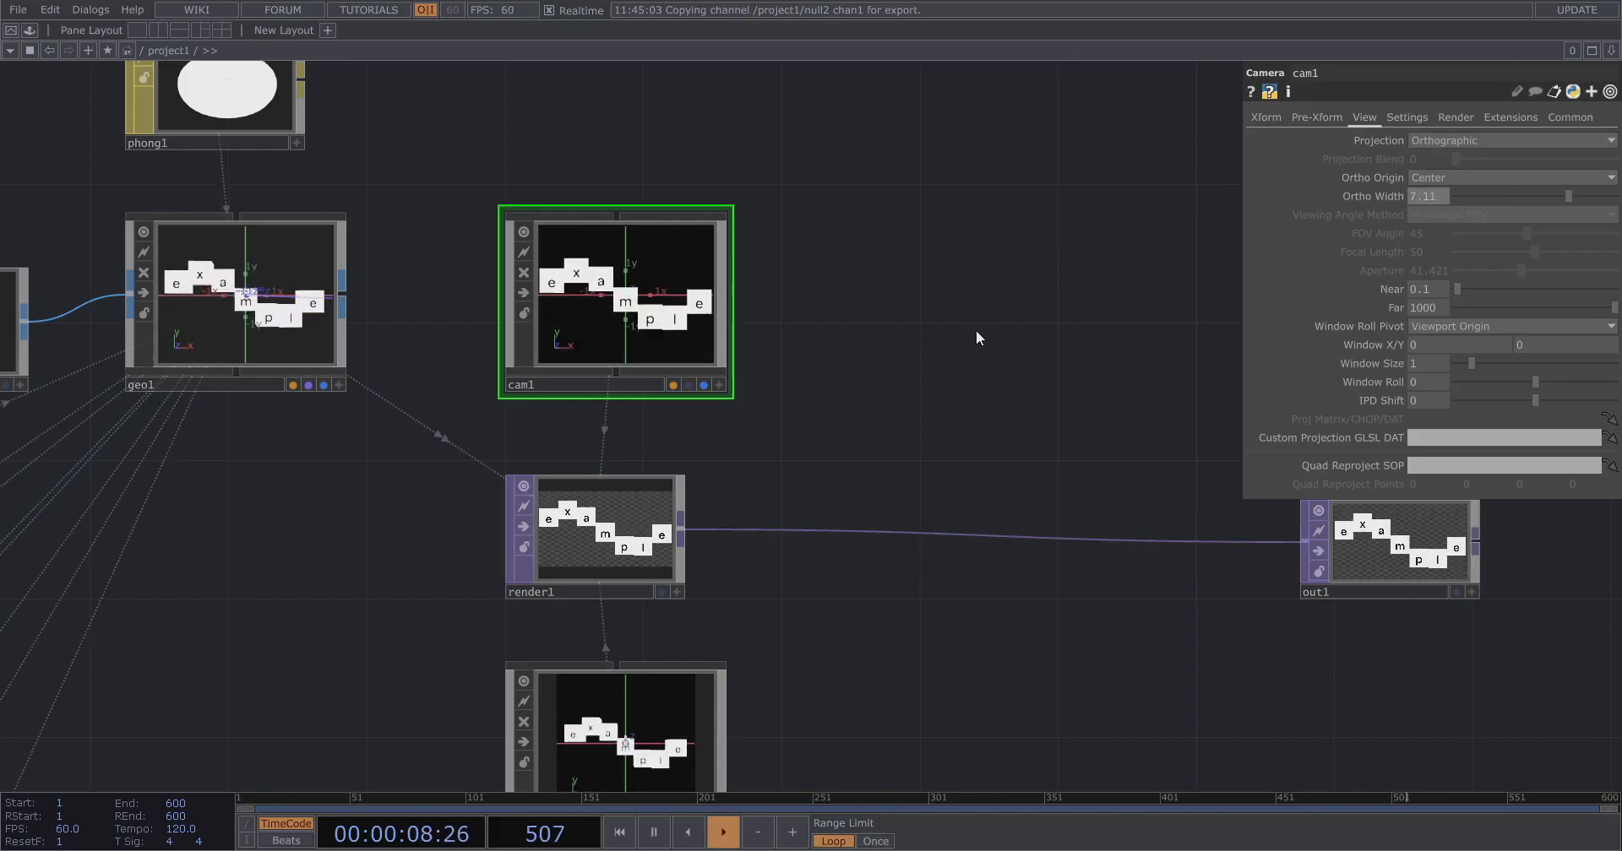
Examine cam1's view of the letter boxes and open cam1's transform parameters.
scroll(1098, 329, down, 3)
drag(973, 341, 640, 361)
drag(922, 450, 1011, 448)
drag(803, 516, 1060, 510)
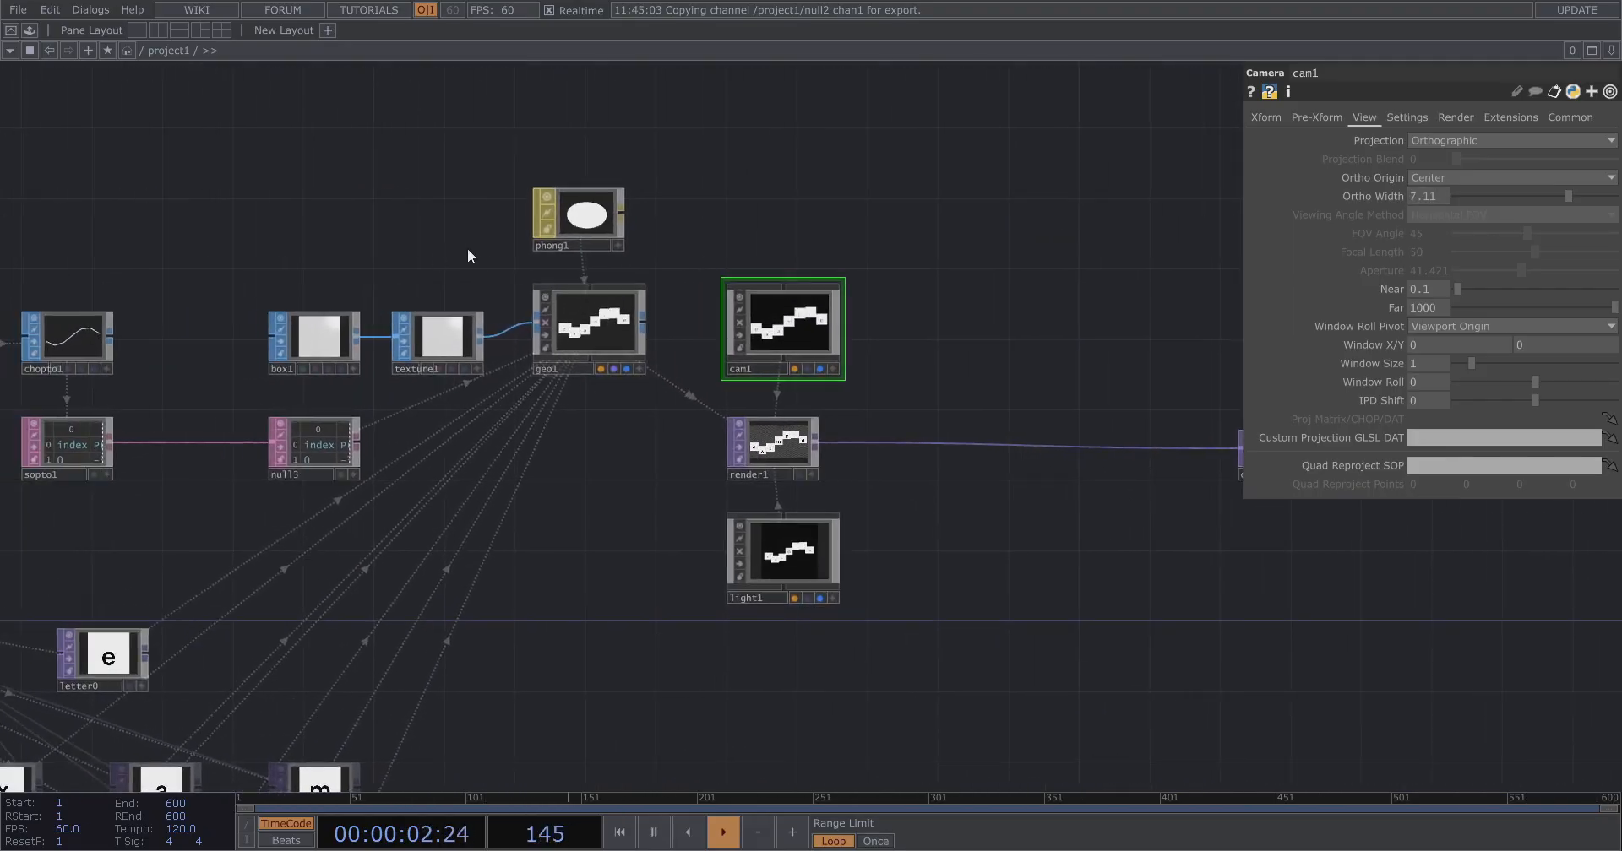
scroll(480, 248, up, 5)
drag(489, 481, 20, 325)
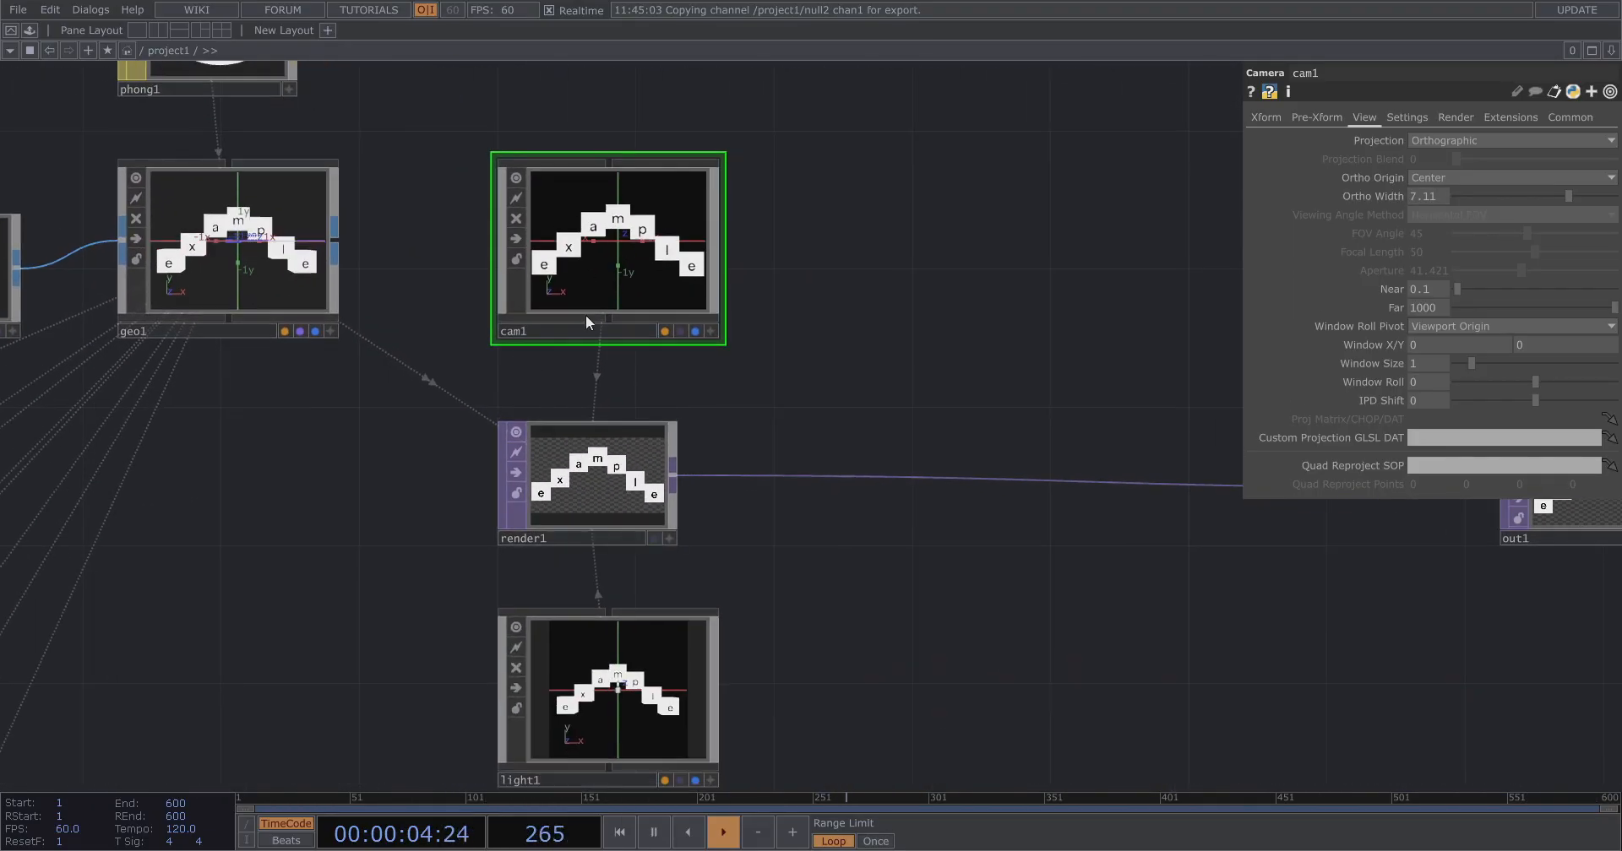
scroll(685, 271, up, 3)
drag(894, 475, 1079, 626)
scroll(795, 401, up, 3)
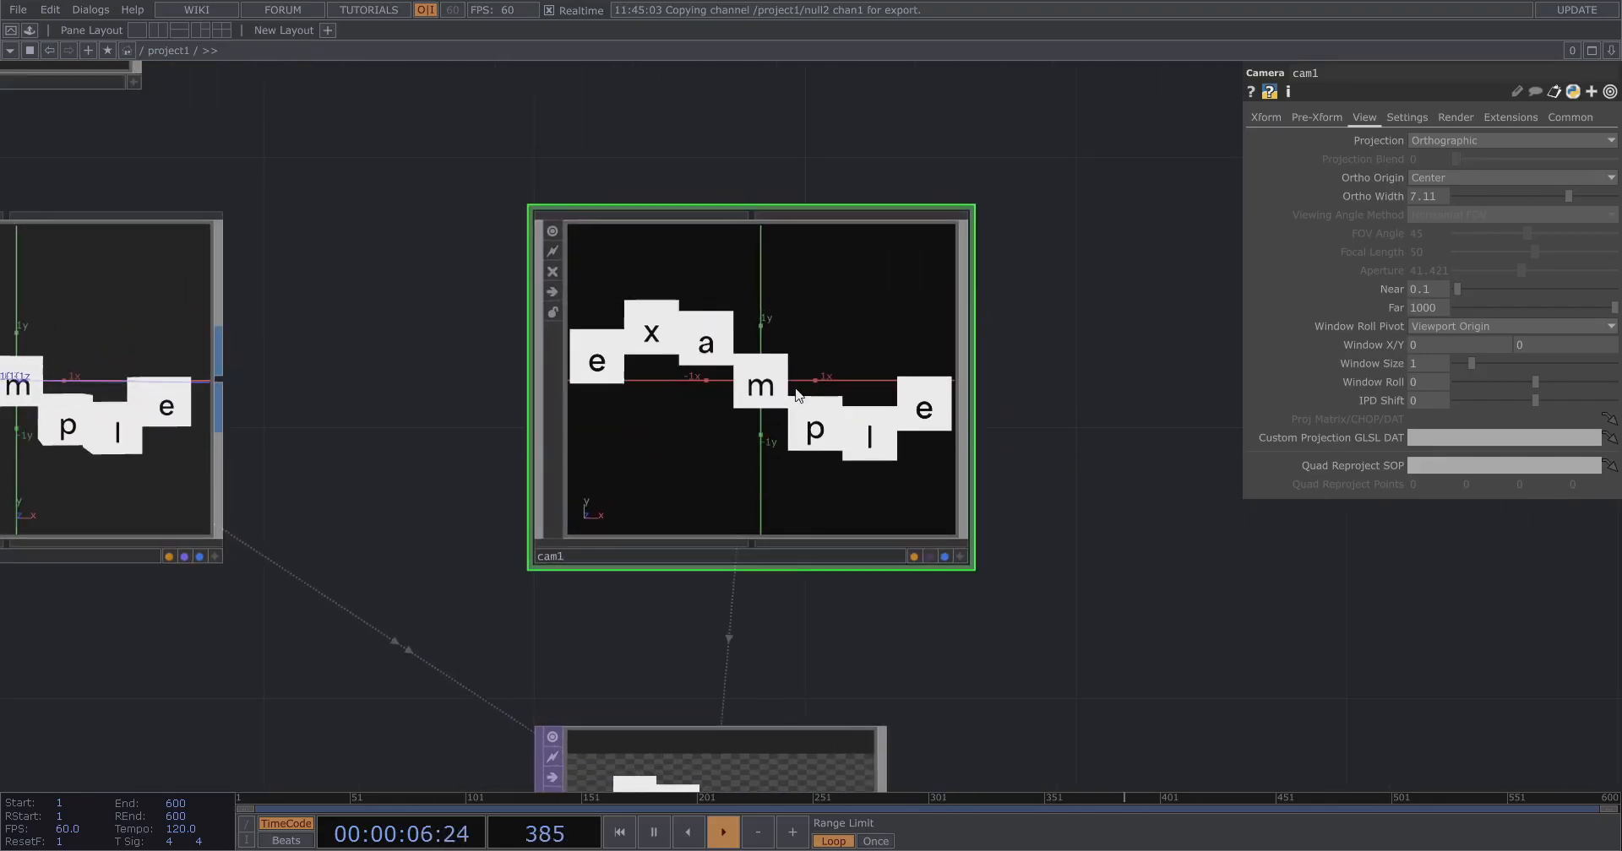
click(1305, 119)
click(1275, 117)
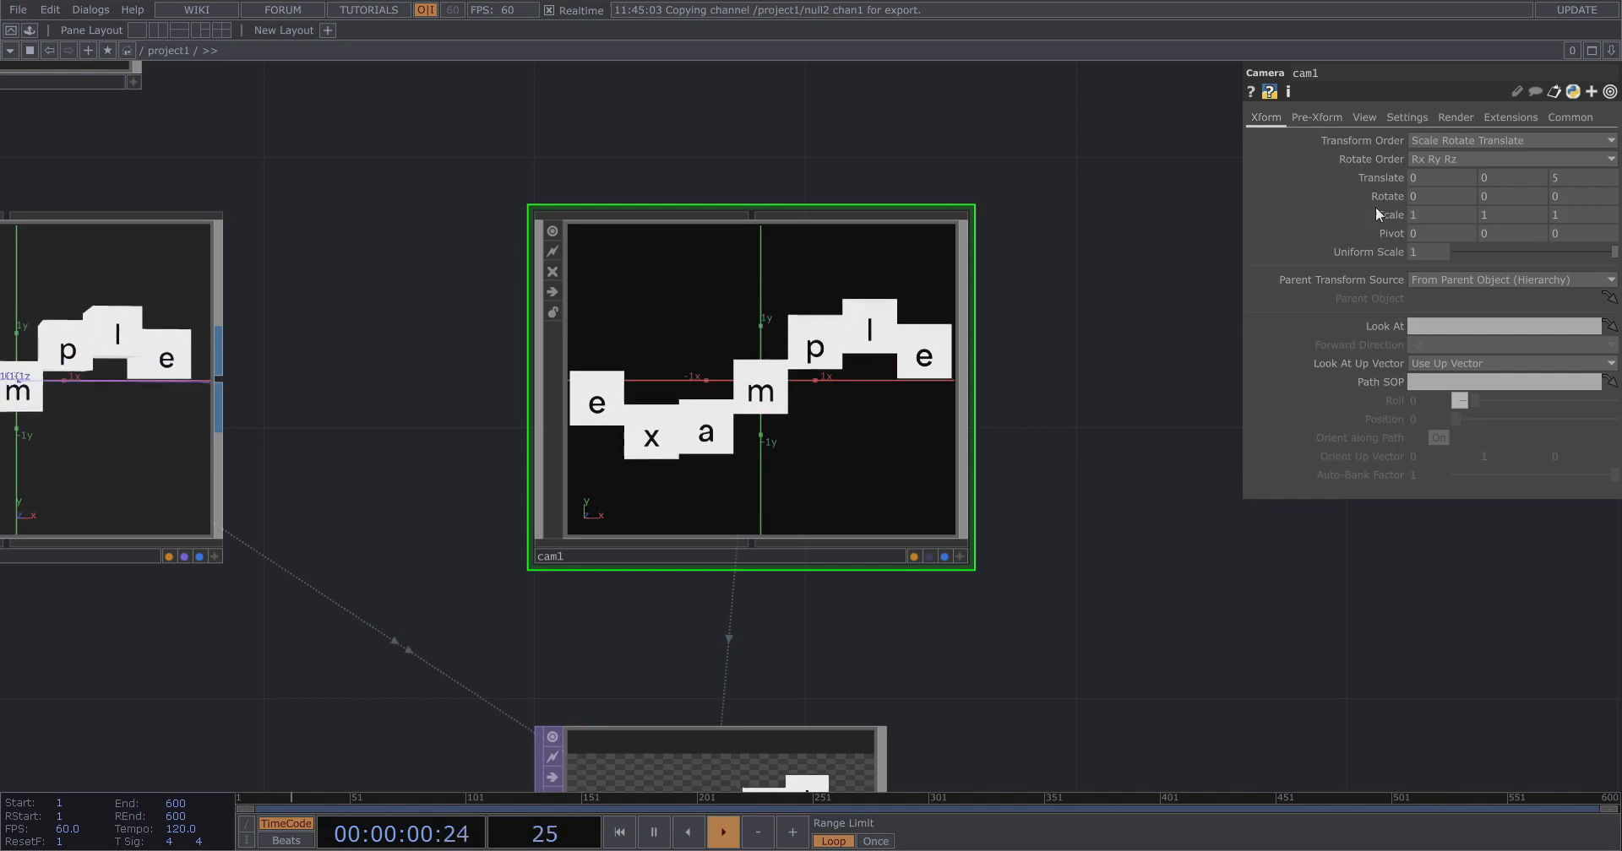
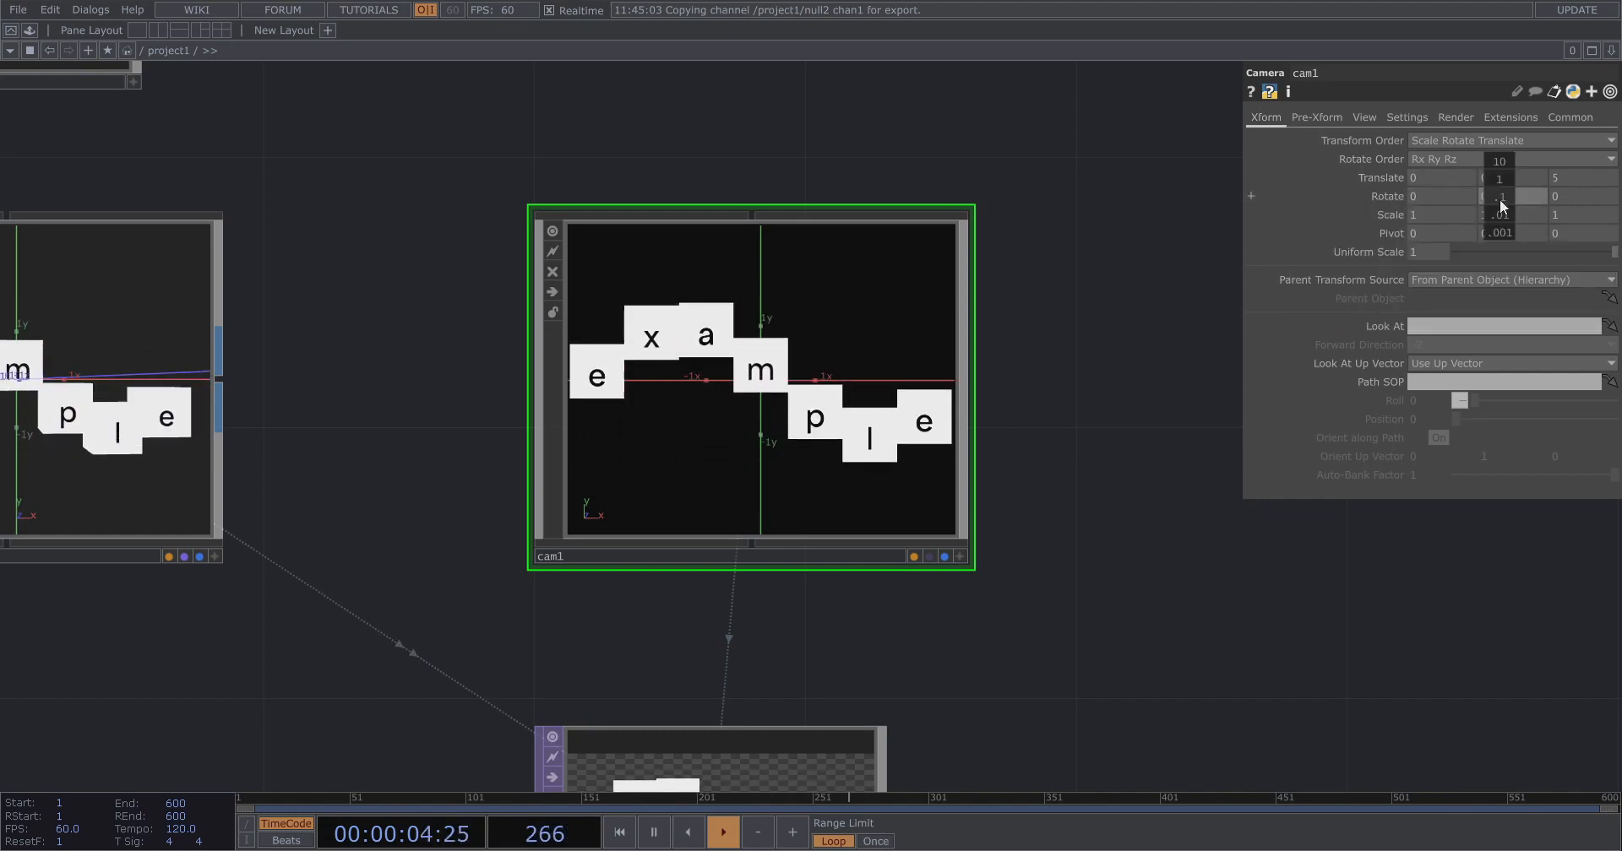
Set cam1's Pivot X and Pivot Y to the negated translate expressions -me.par.tx and -me.par.ty.
middle_drag(1498, 198, 1498, 164)
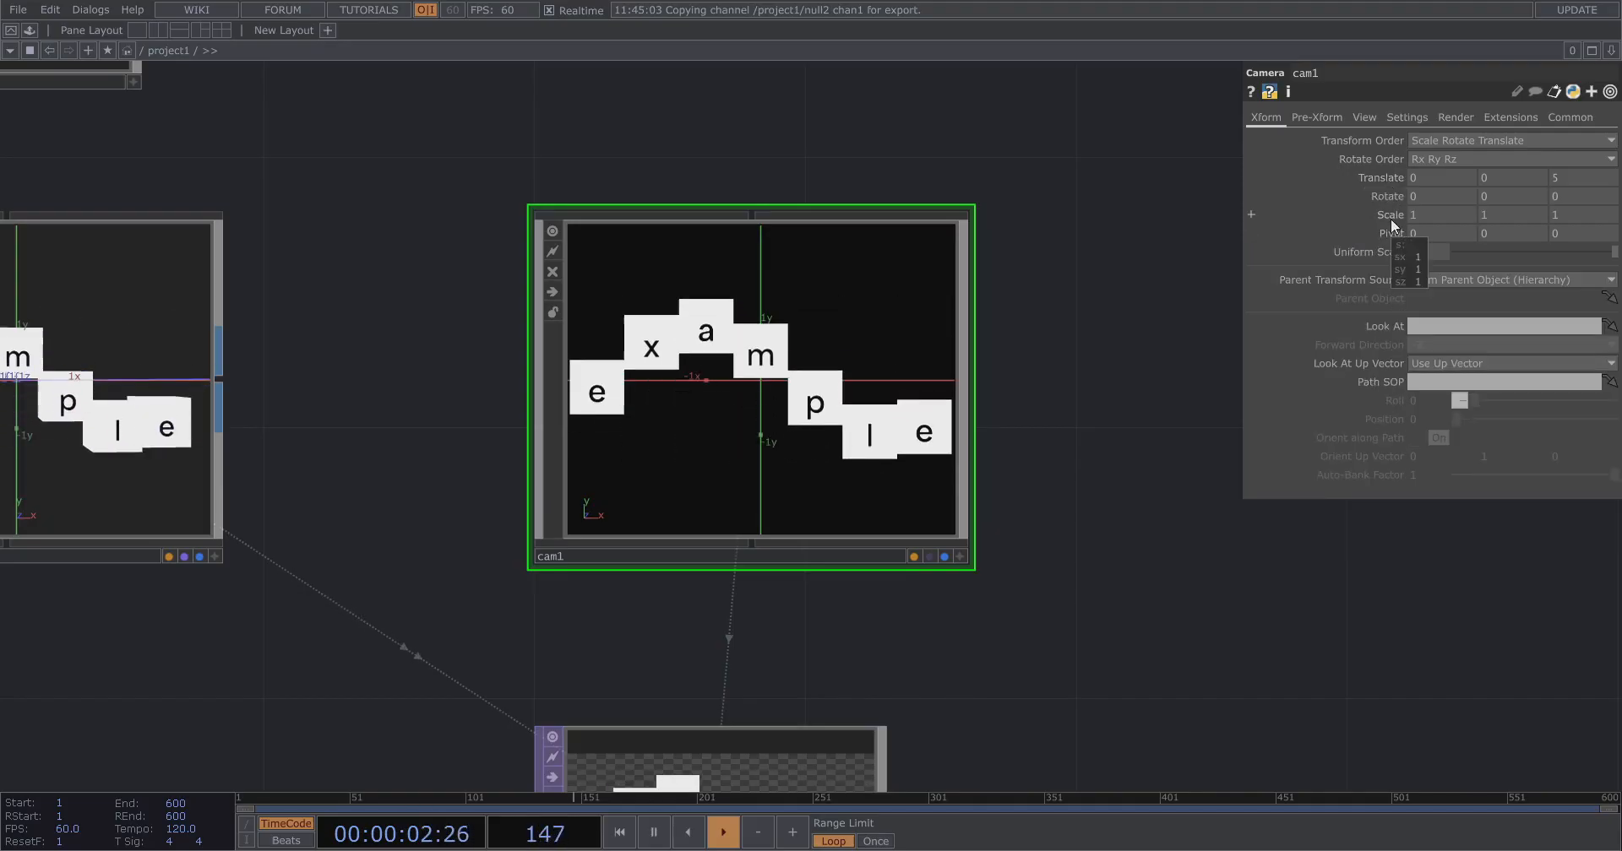
click(1391, 236)
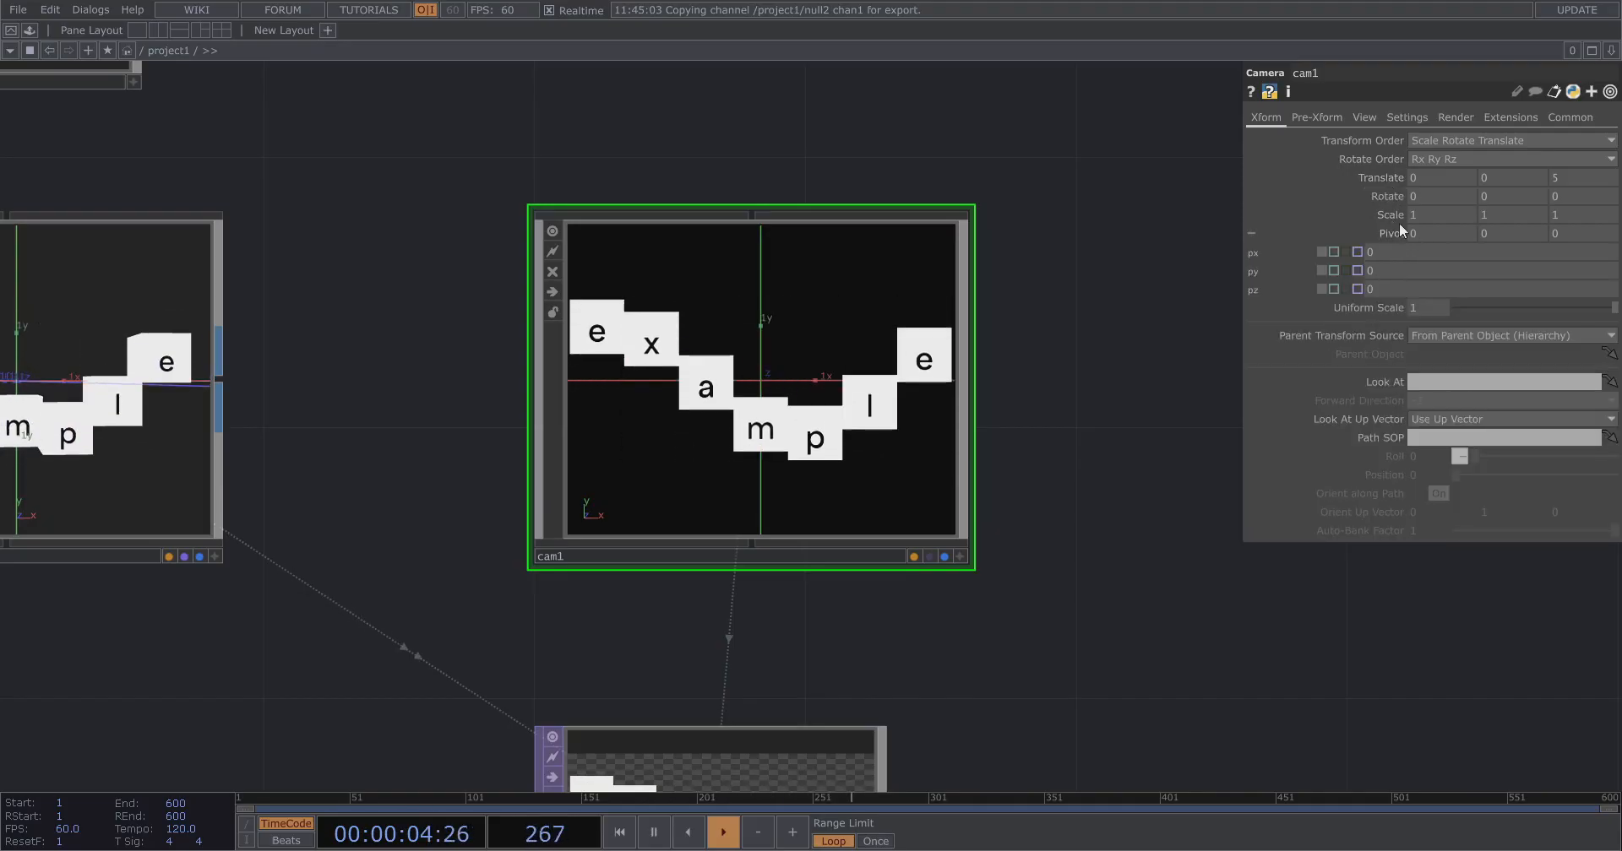
click(1382, 178)
drag(1287, 199, 1363, 308)
click(1389, 304)
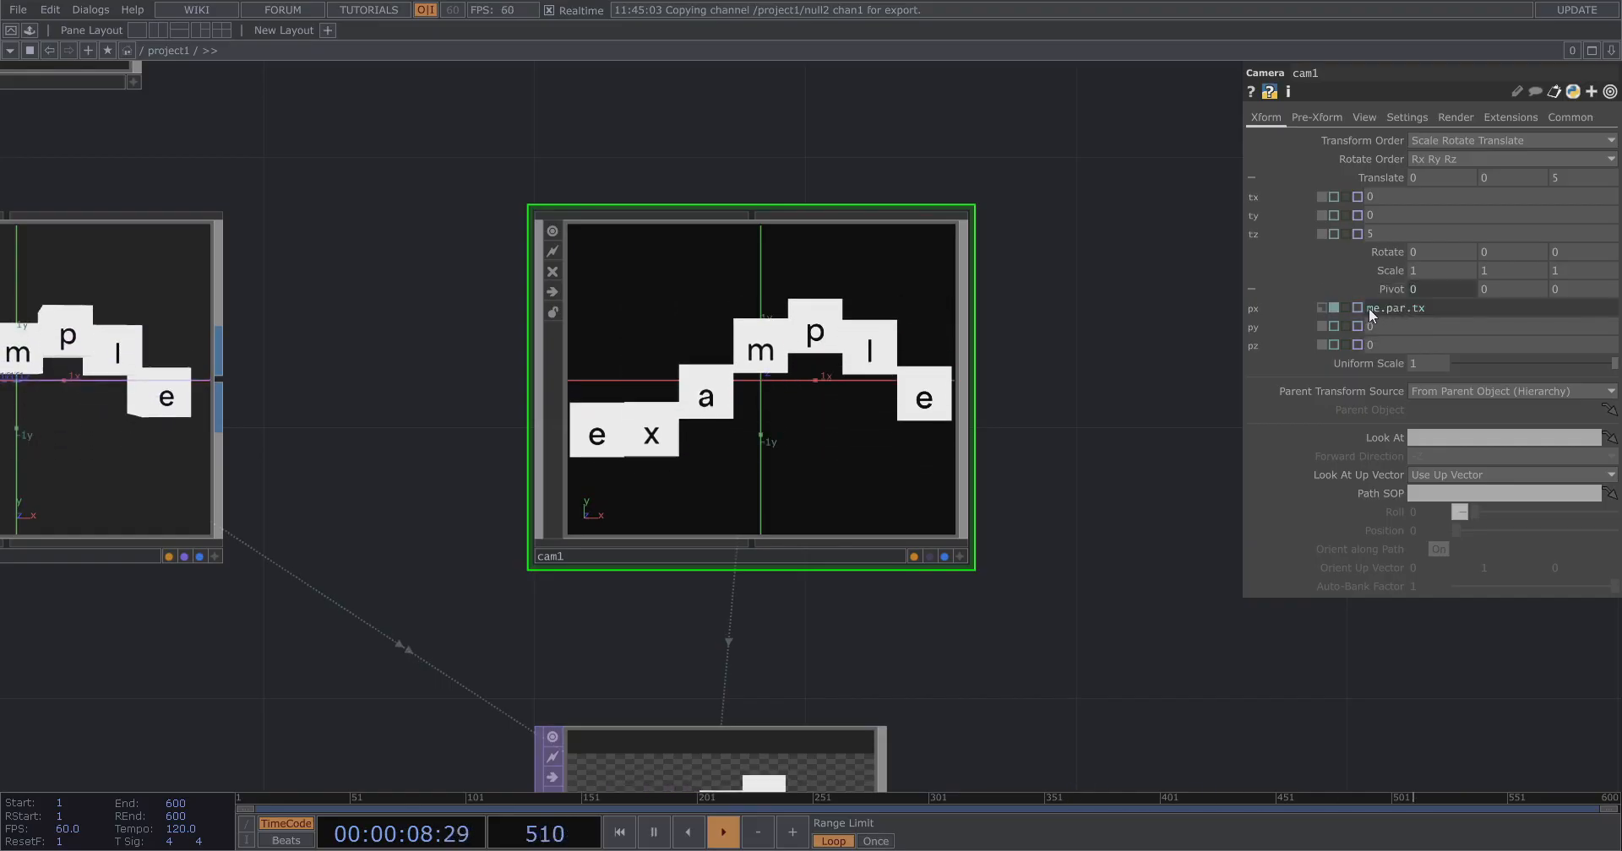
text(-)
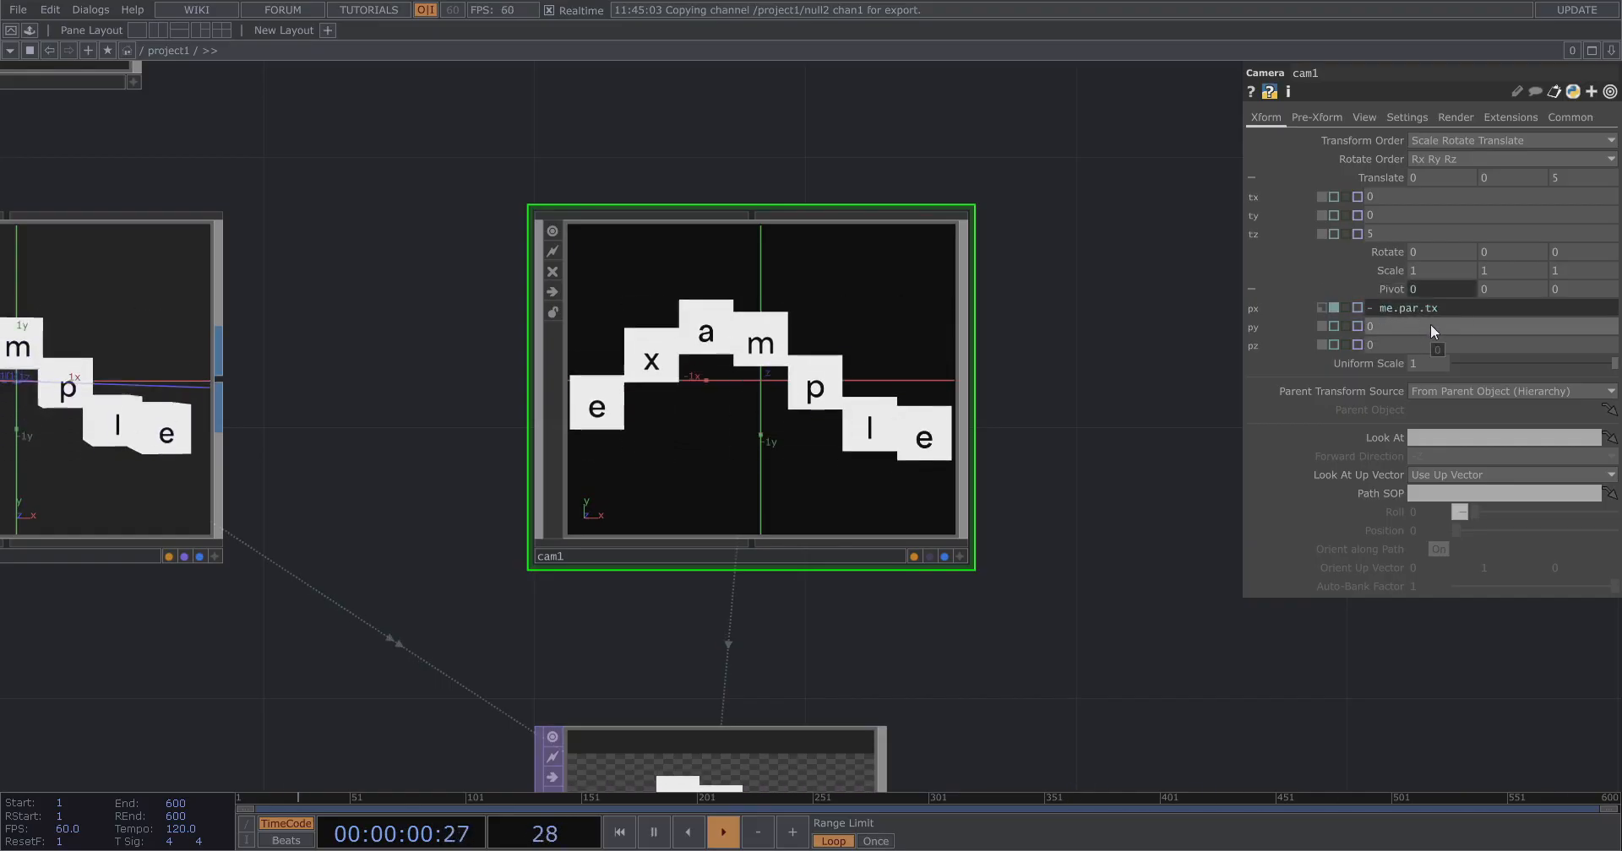
key(Return)
key(ctrl+c)
drag(1384, 327, 1290, 352)
key(ctrl+v)
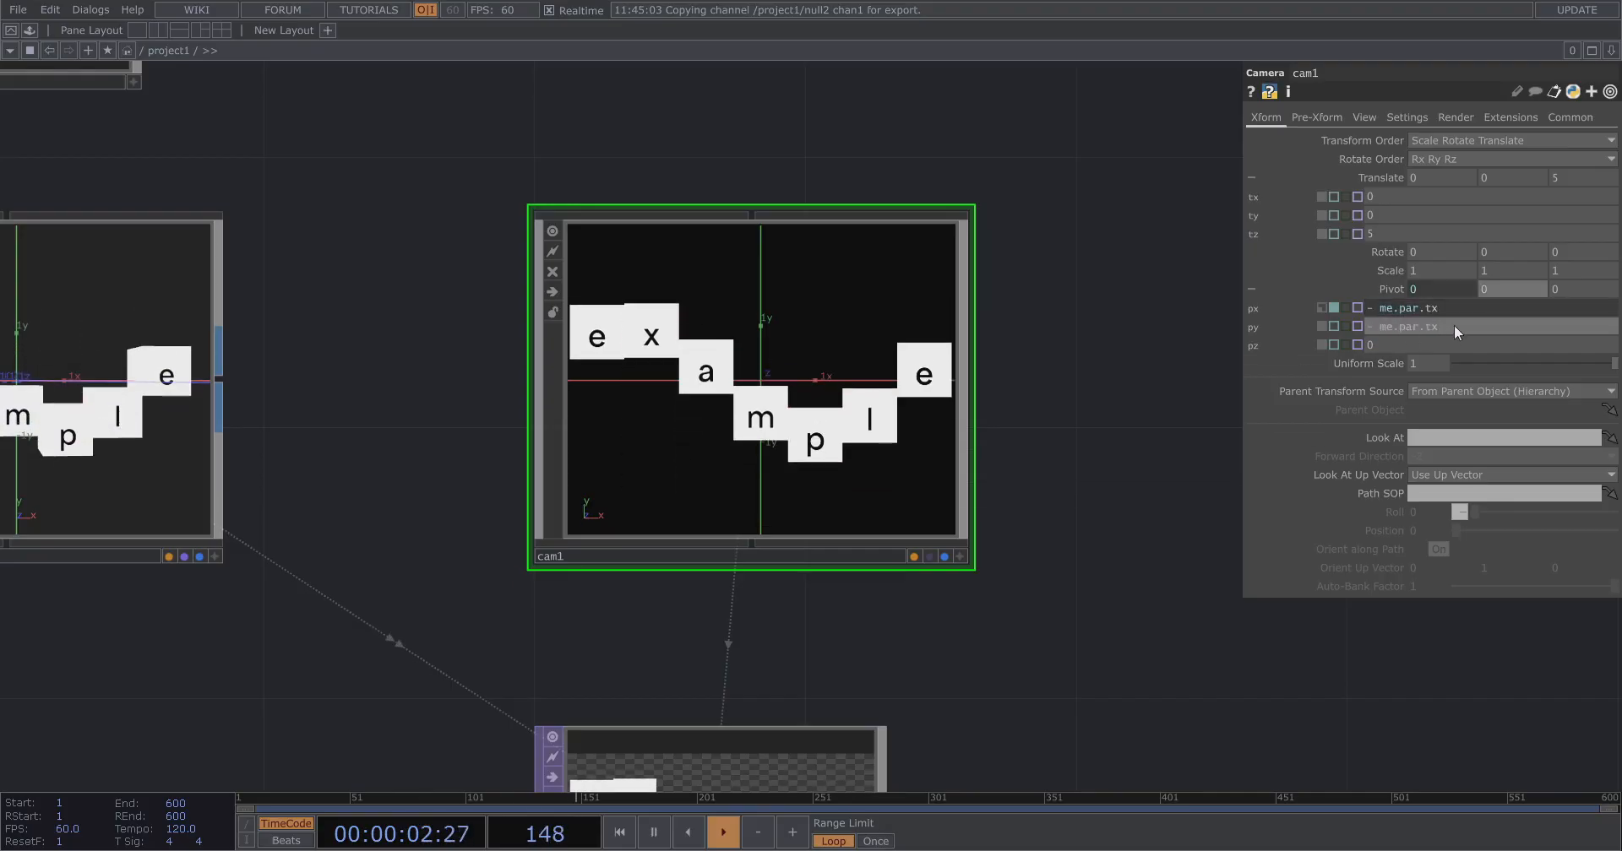
drag(1450, 327, 1431, 327)
text(y)
key(Return)
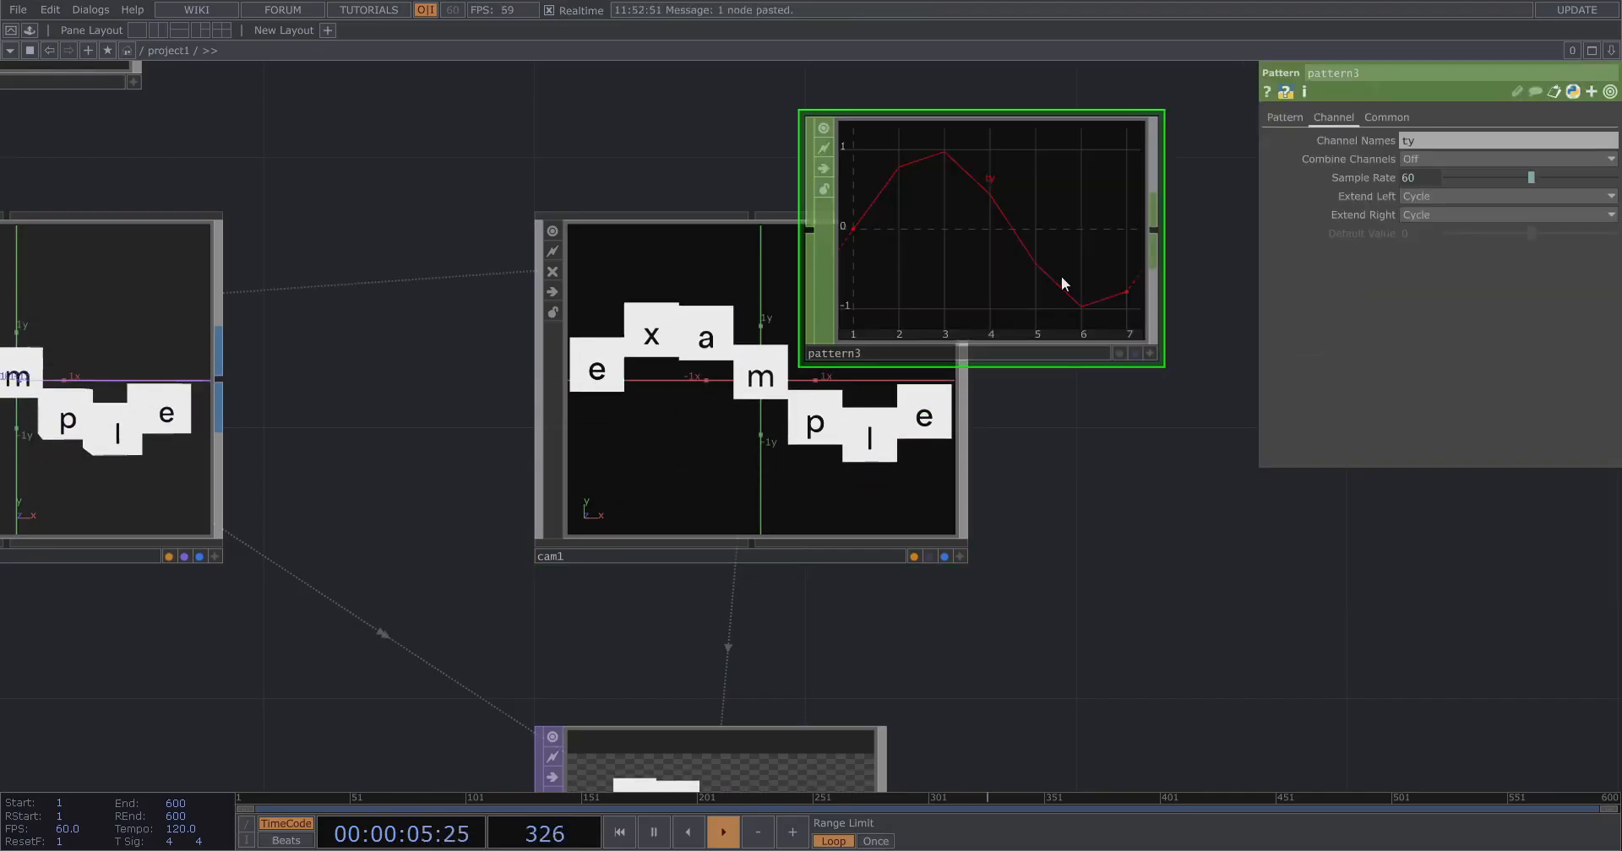
Set cam1's Pivot Z to the expression -me.par.tz.
key(Delete)
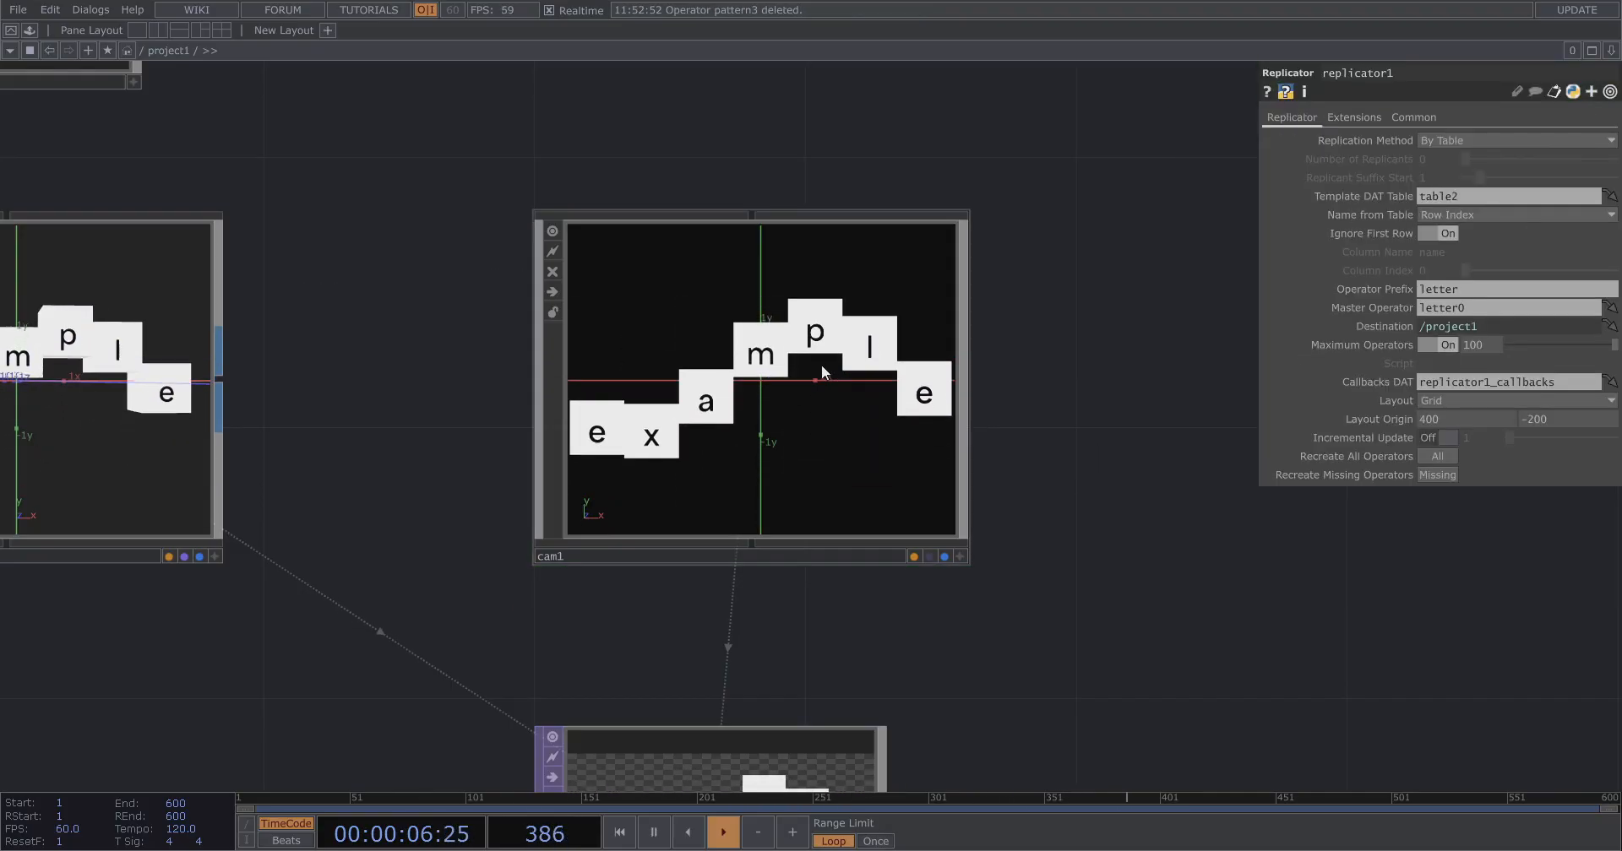
click(821, 363)
key(ctrl+c)
drag(1383, 346, 1309, 361)
key(ctrl+v)
drag(1451, 350, 1431, 353)
text(z)
click(1092, 388)
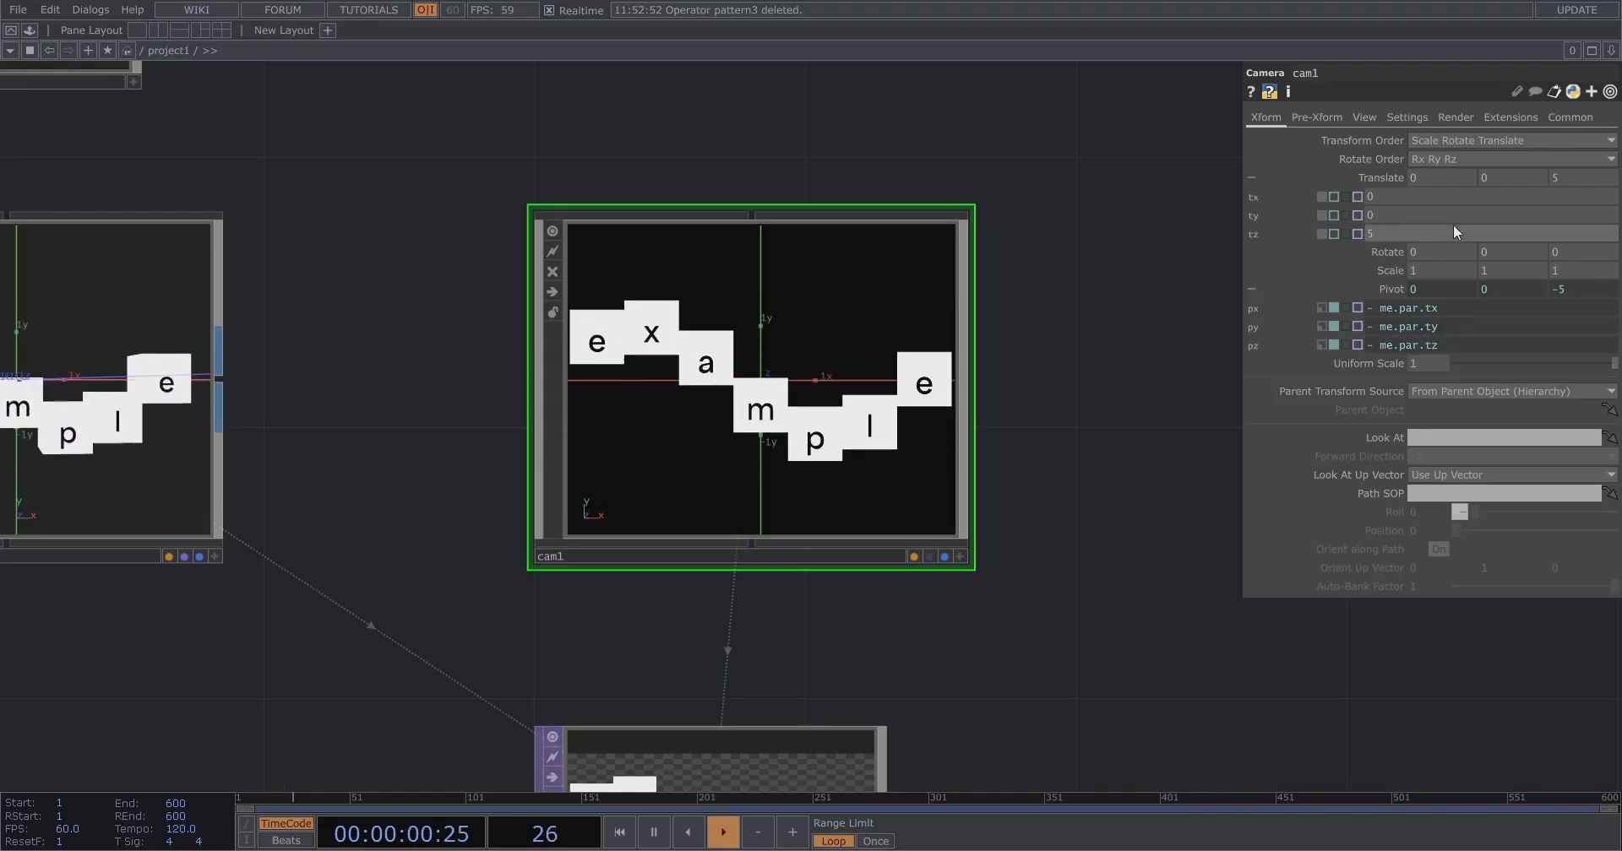
Collapse the translate and pivot rows and set cam1's Rotate Y to -20.
click(1396, 180)
click(1393, 233)
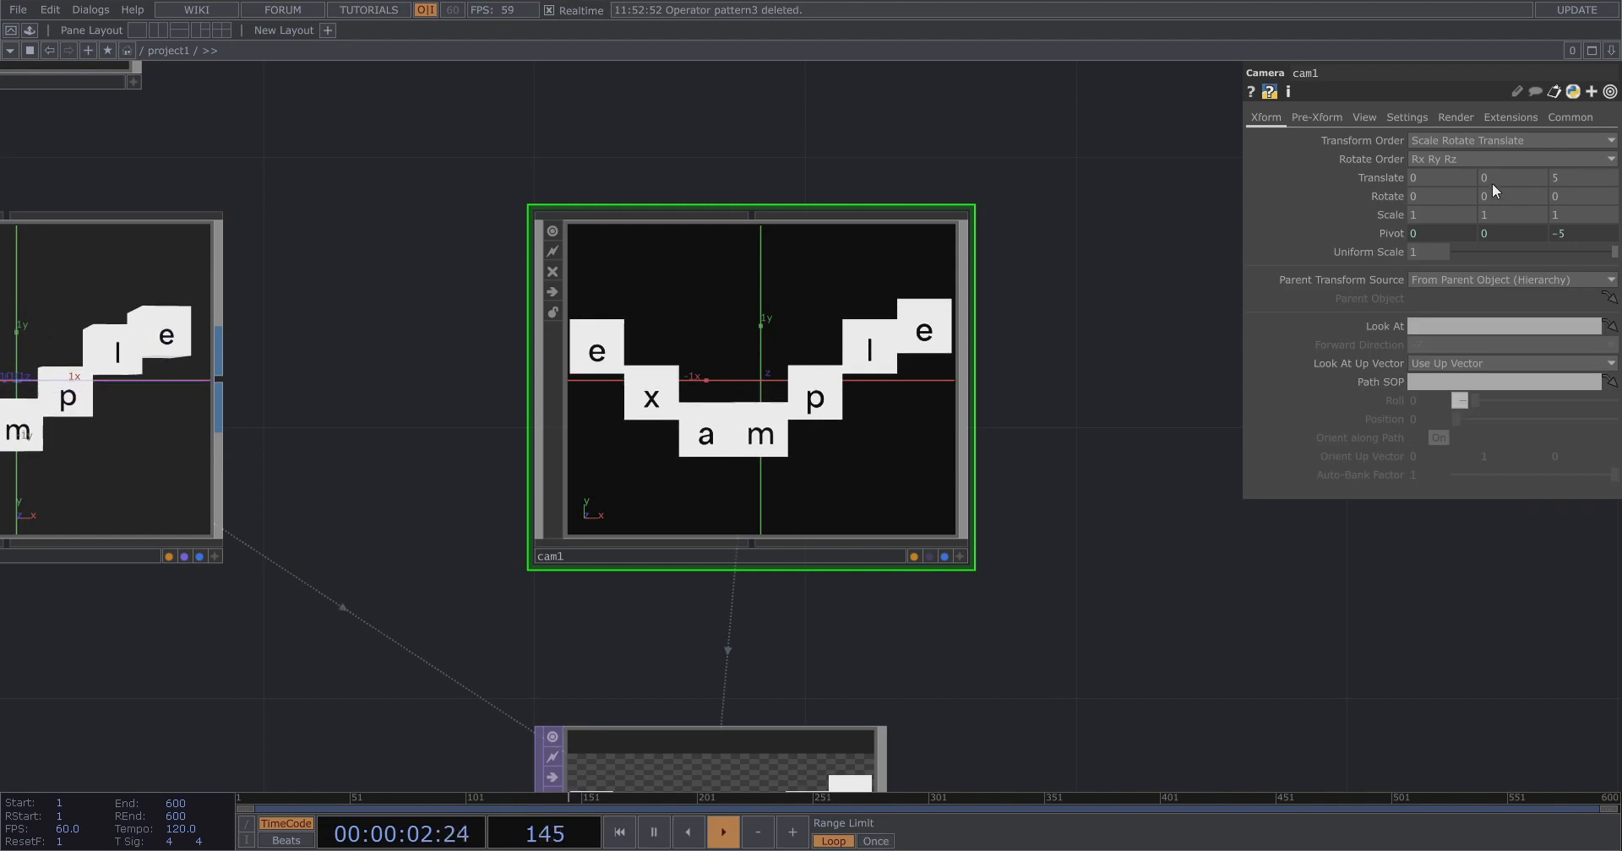
middle_drag(1510, 194, 1536, 171)
scroll(684, 310, down, 8)
scroll(677, 412, up, 10)
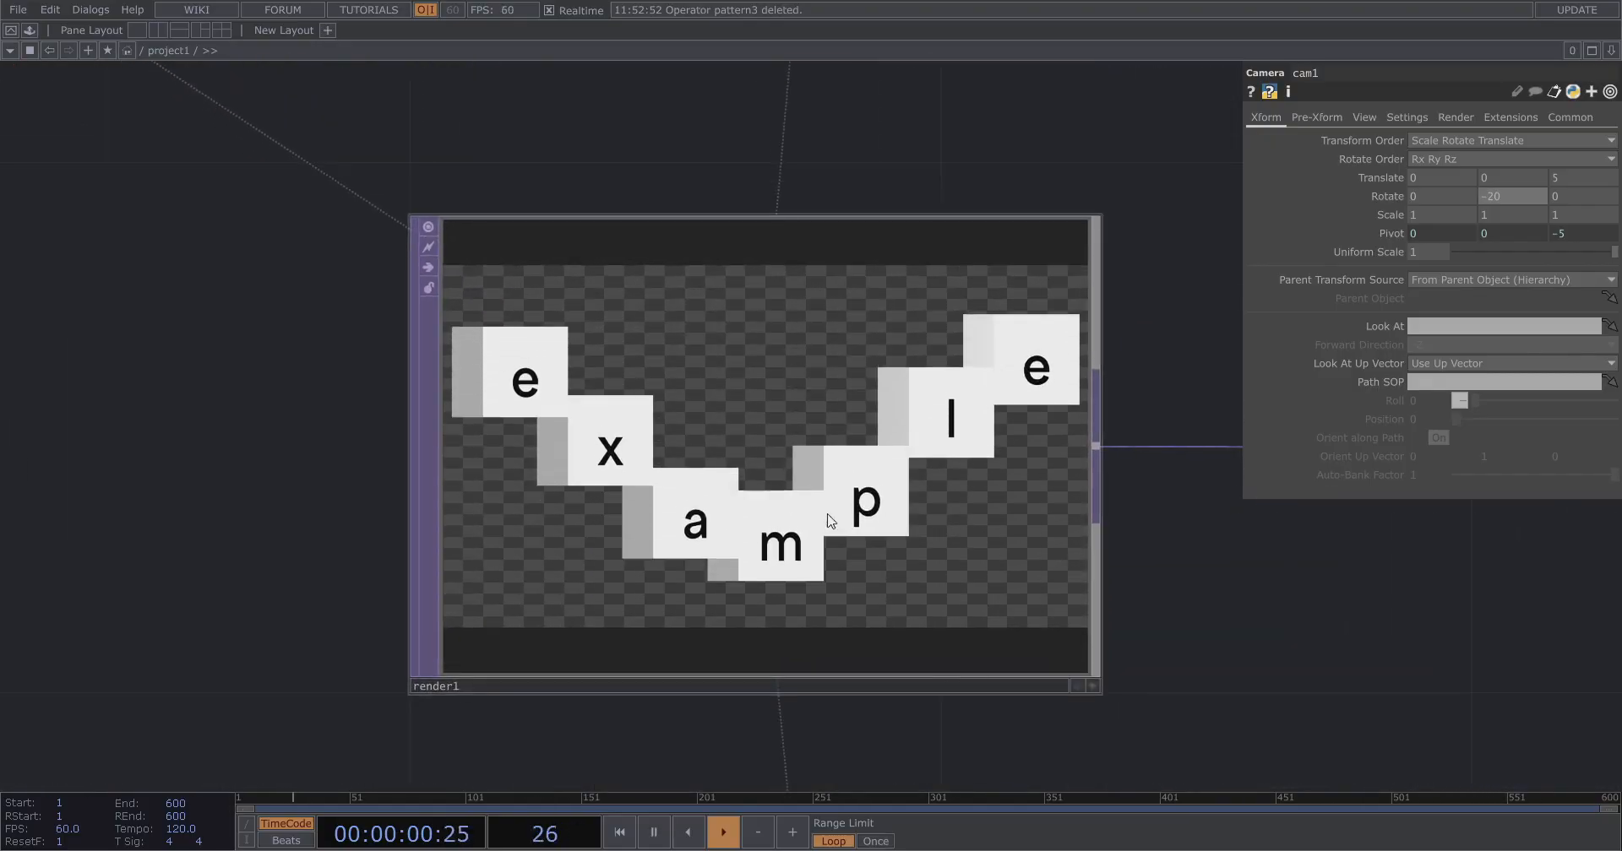
Paste a copy of the pattern CHOP as pattern3 above pattern1 and arrange it in the network.
scroll(845, 532, down, 5)
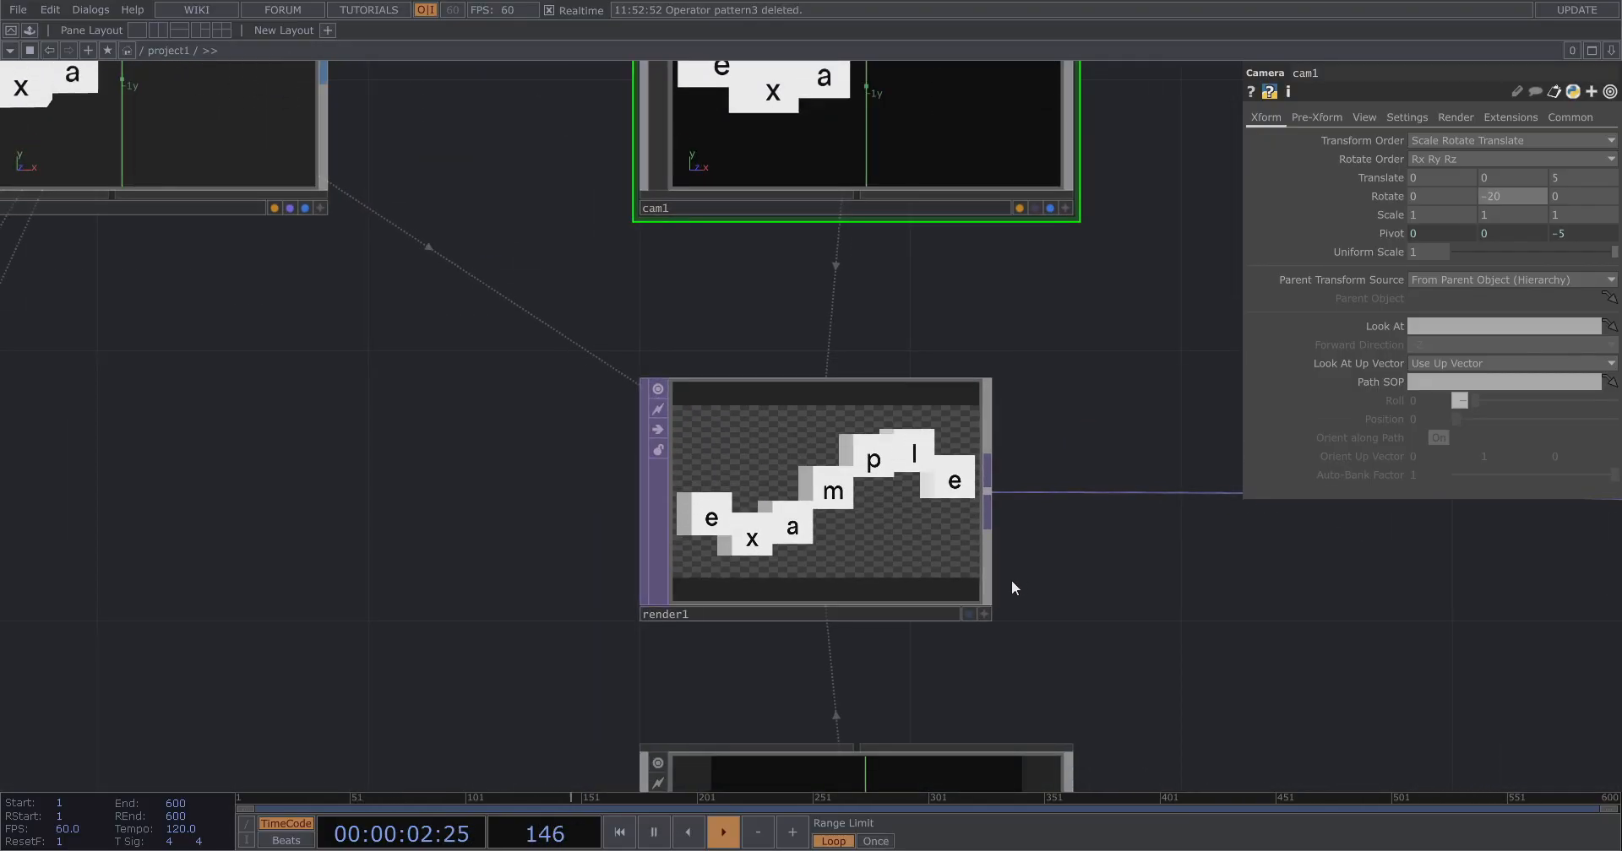
scroll(1011, 586, down, 5)
drag(696, 580, 1234, 586)
scroll(1002, 519, down, 4)
drag(718, 311, 857, 397)
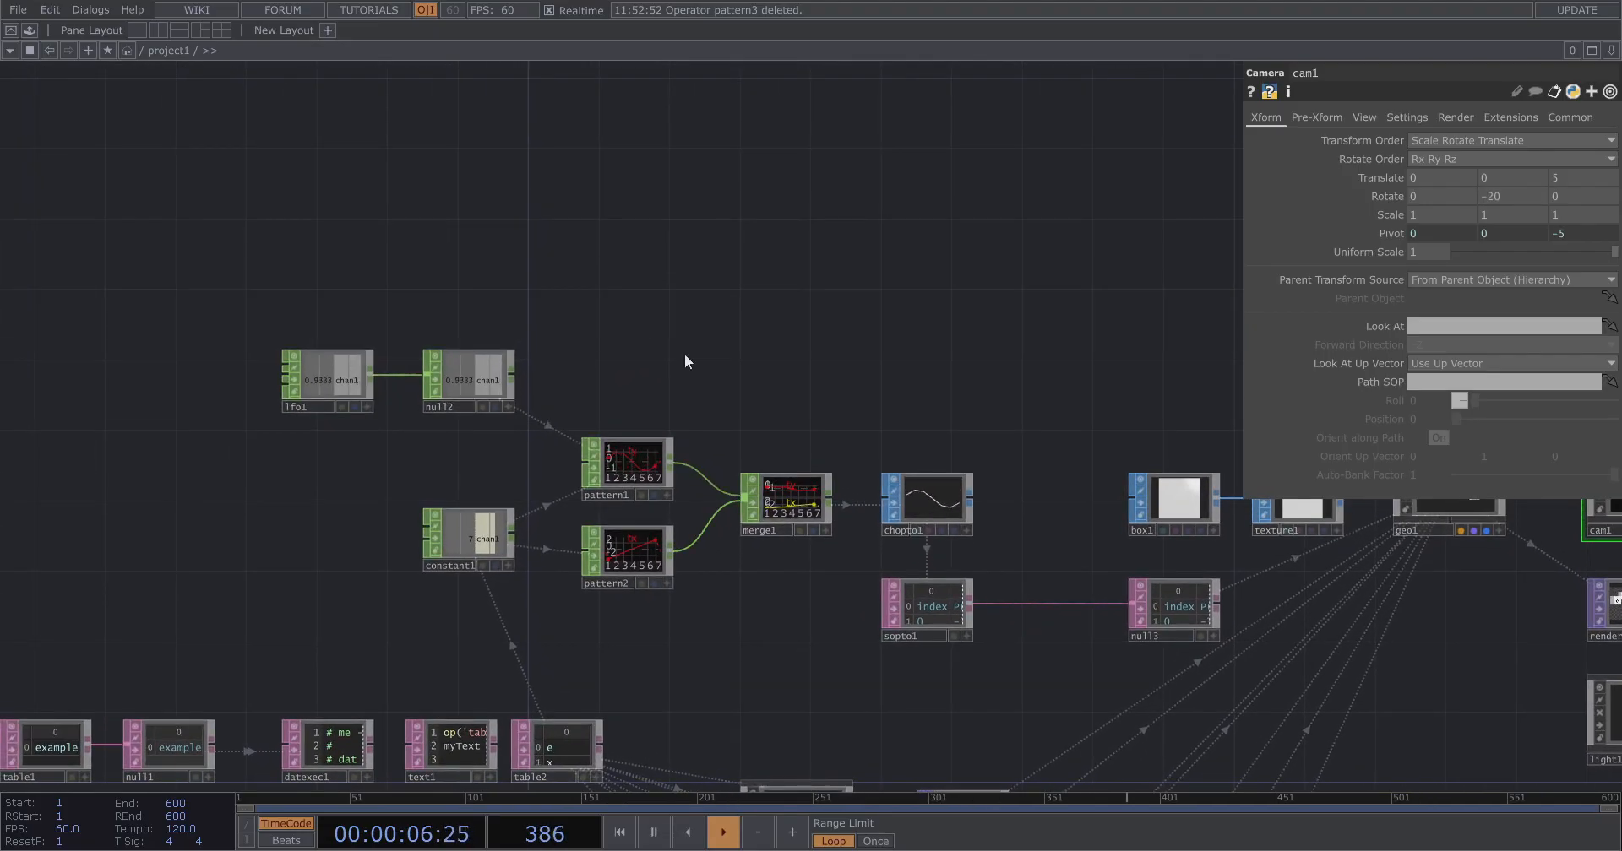
scroll(684, 372, up, 3)
click(702, 419)
key(ctrl+v)
drag(692, 539, 693, 172)
drag(530, 324, 574, 352)
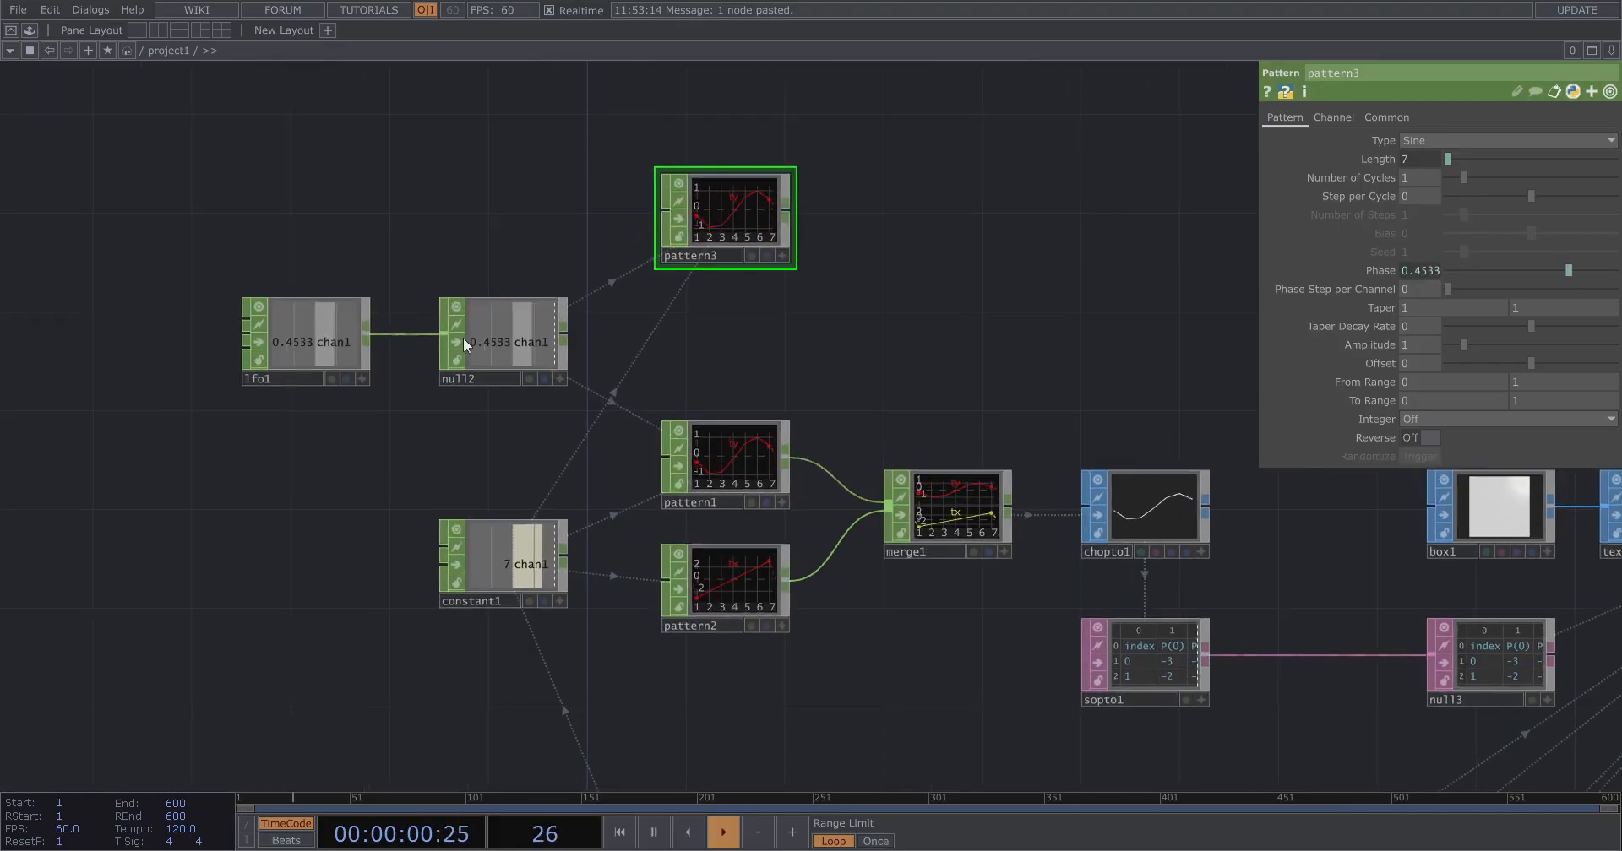
drag(913, 317, 859, 382)
drag(723, 397, 628, 353)
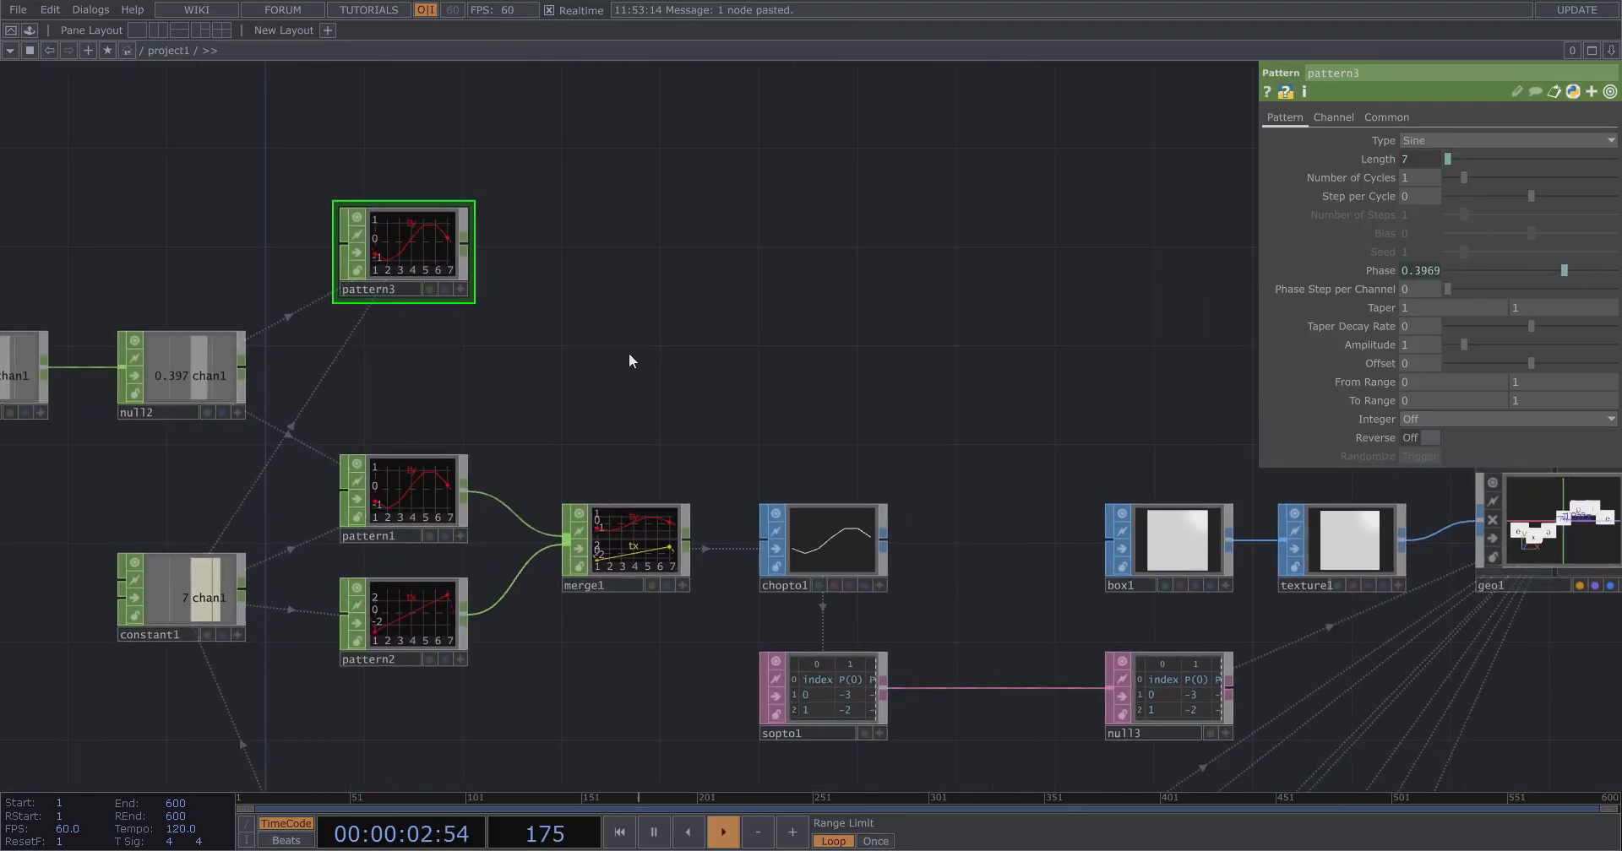
Append a Null CHOP after pattern3.
right_click(460, 241)
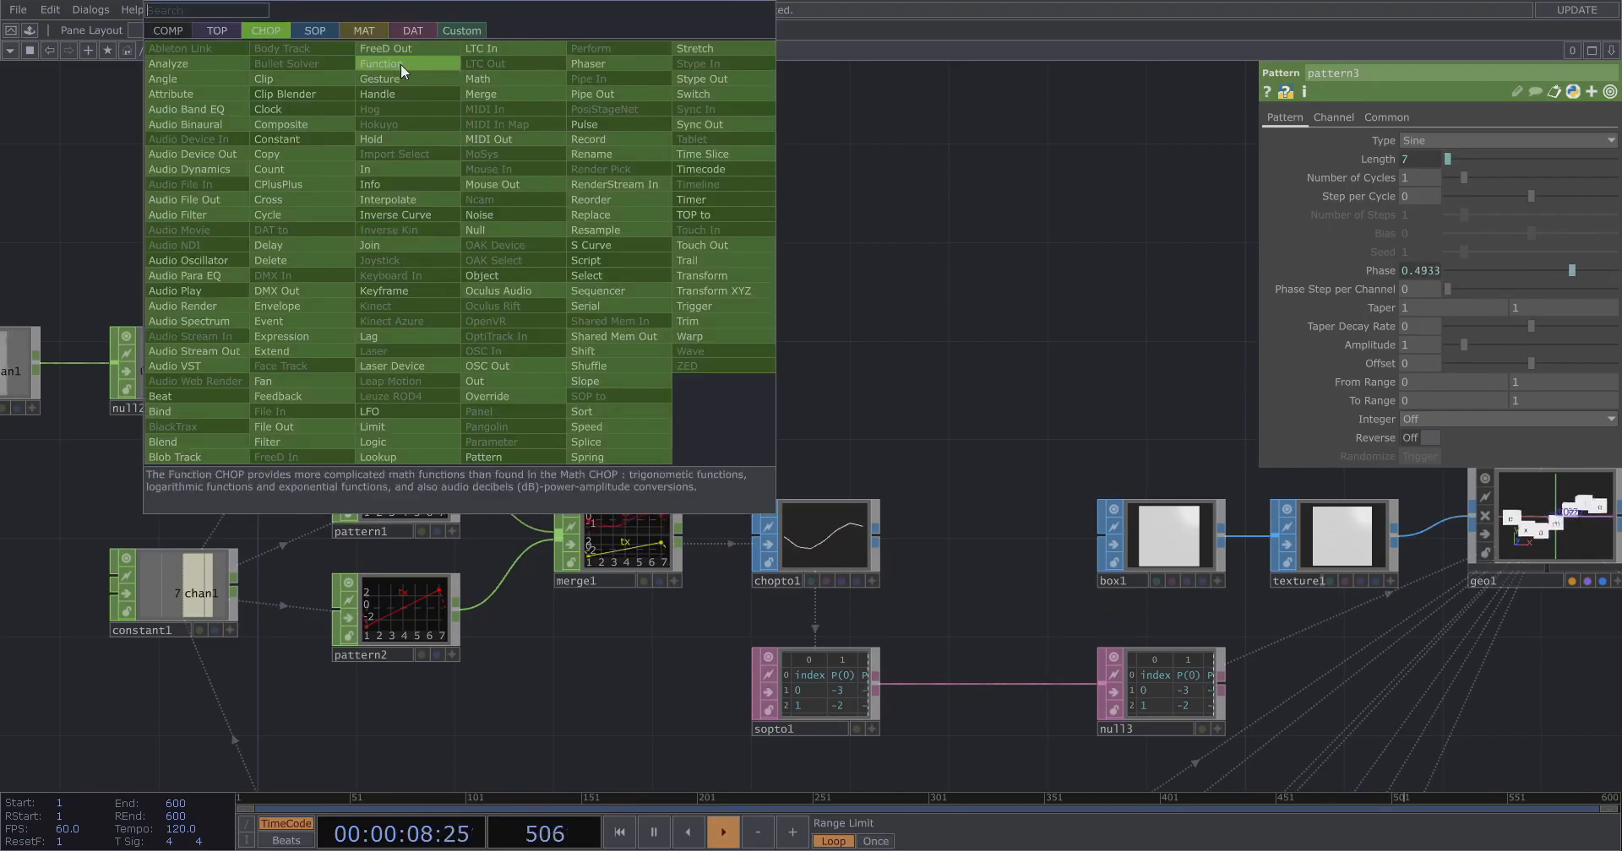
key(Escape)
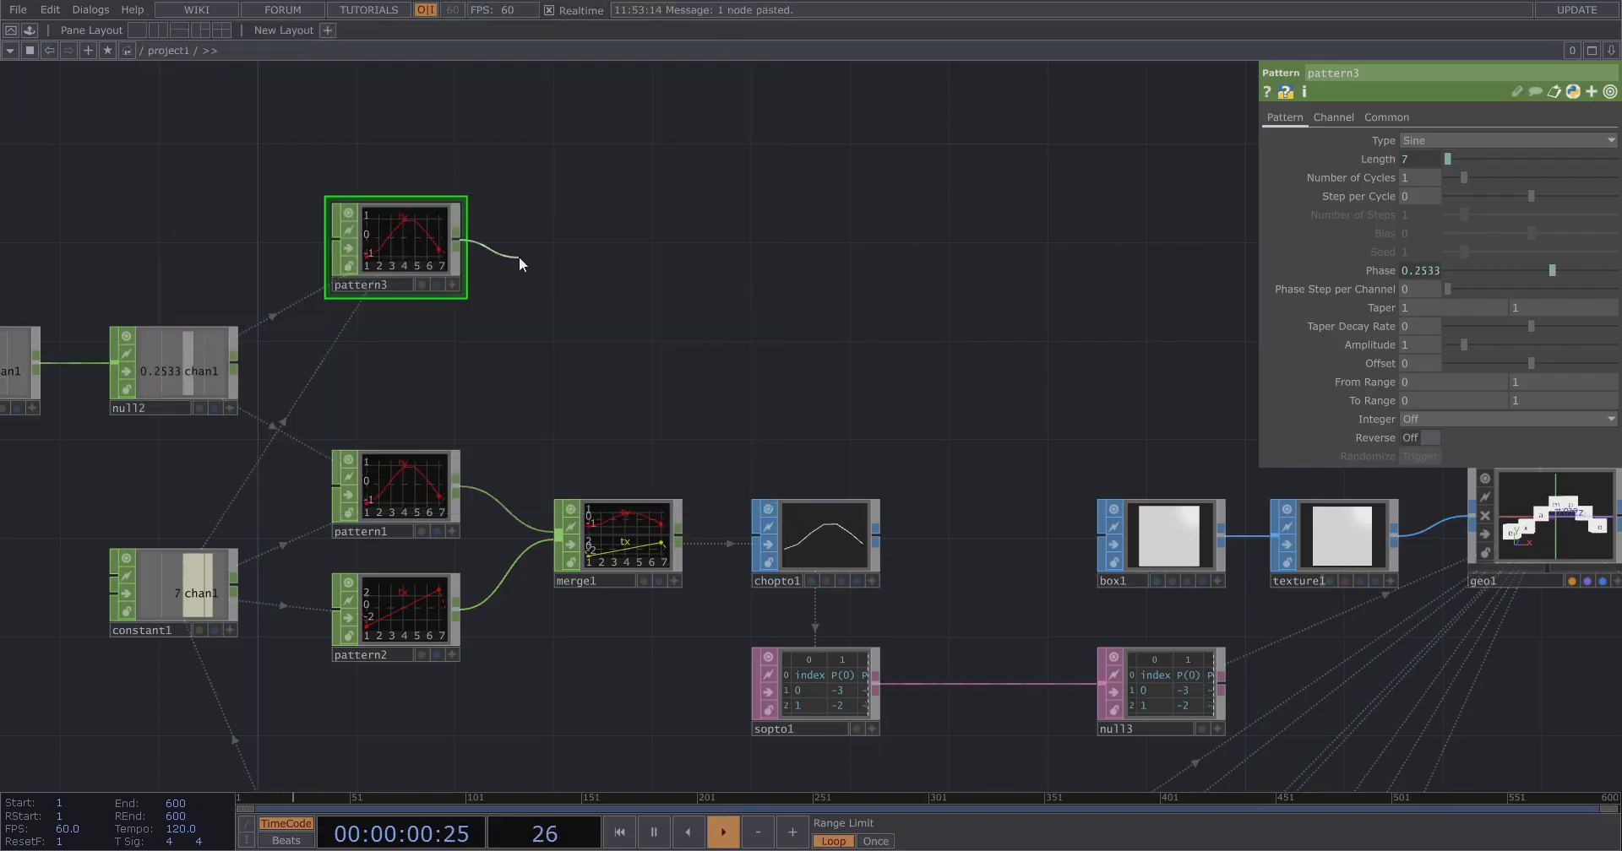
right_click(463, 245)
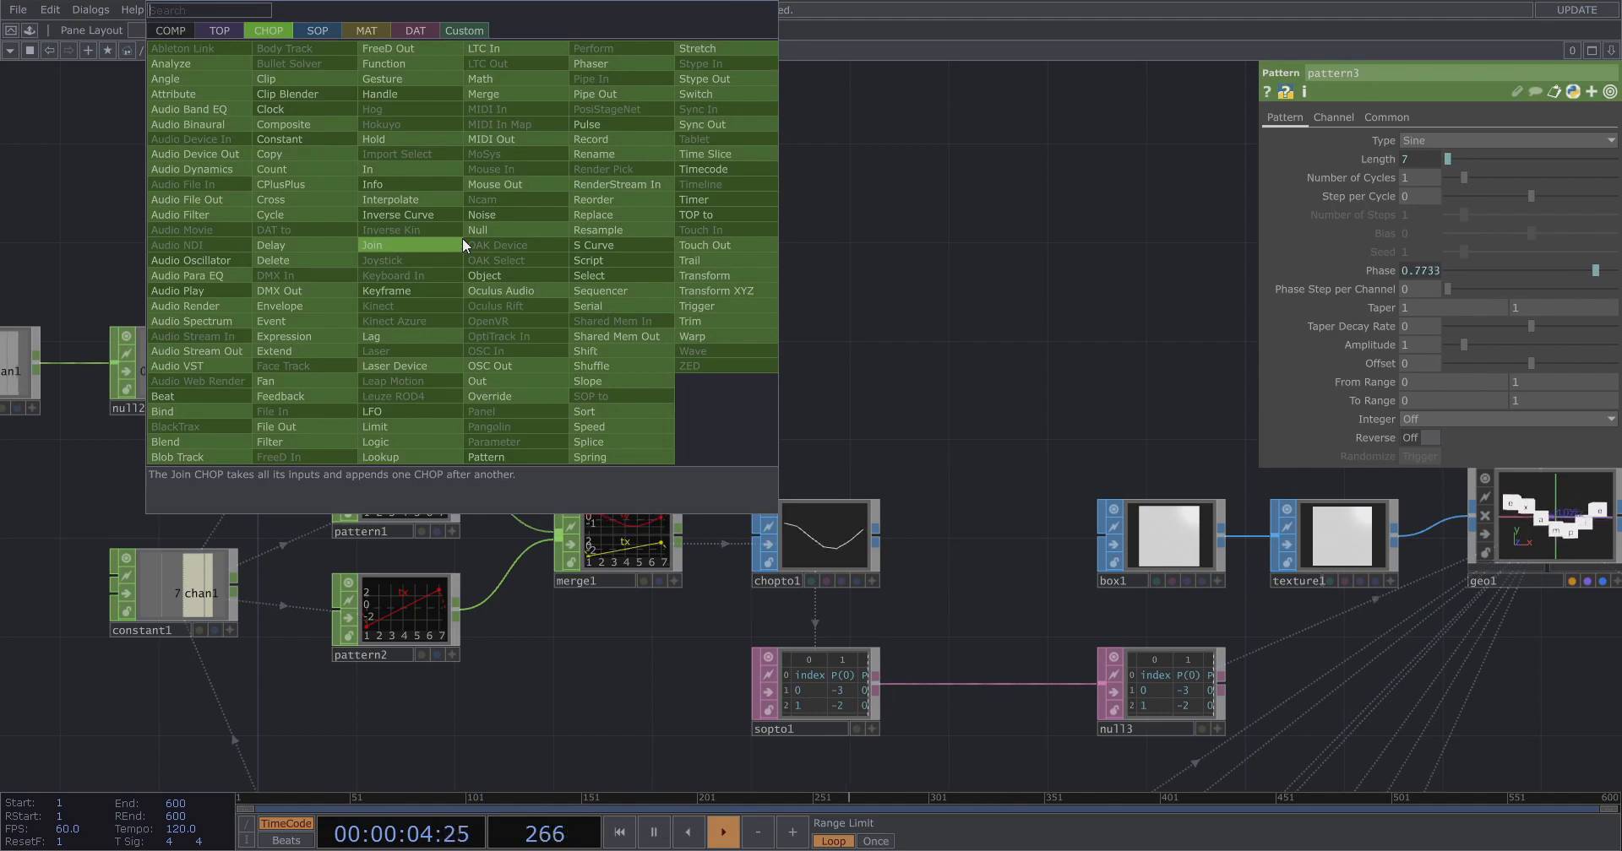
key(Escape)
right_click(463, 241)
text(nu)
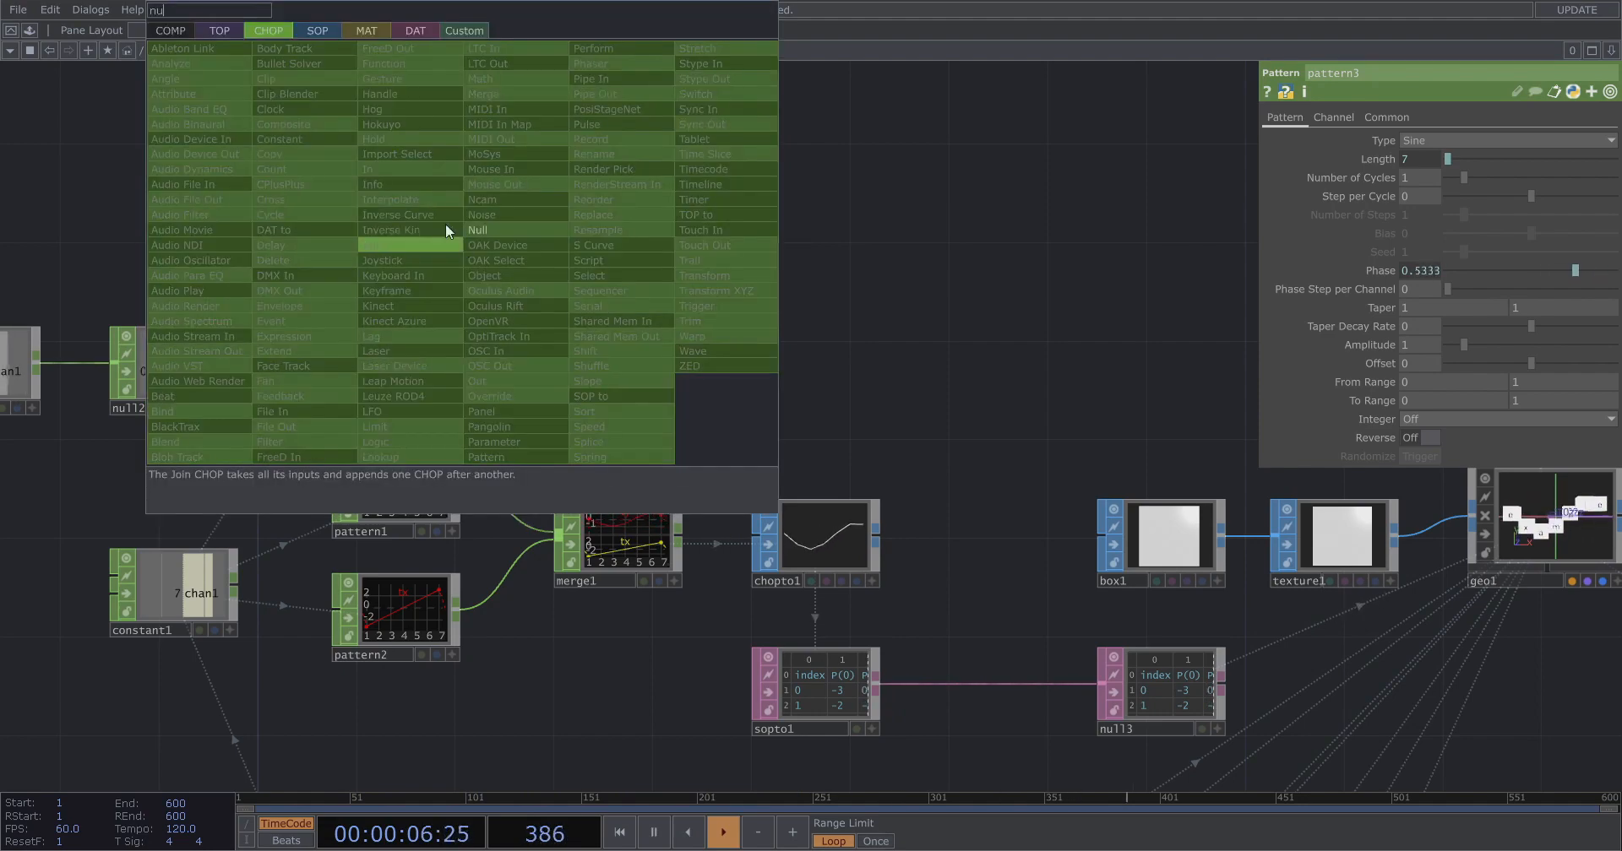
click(488, 232)
click(671, 228)
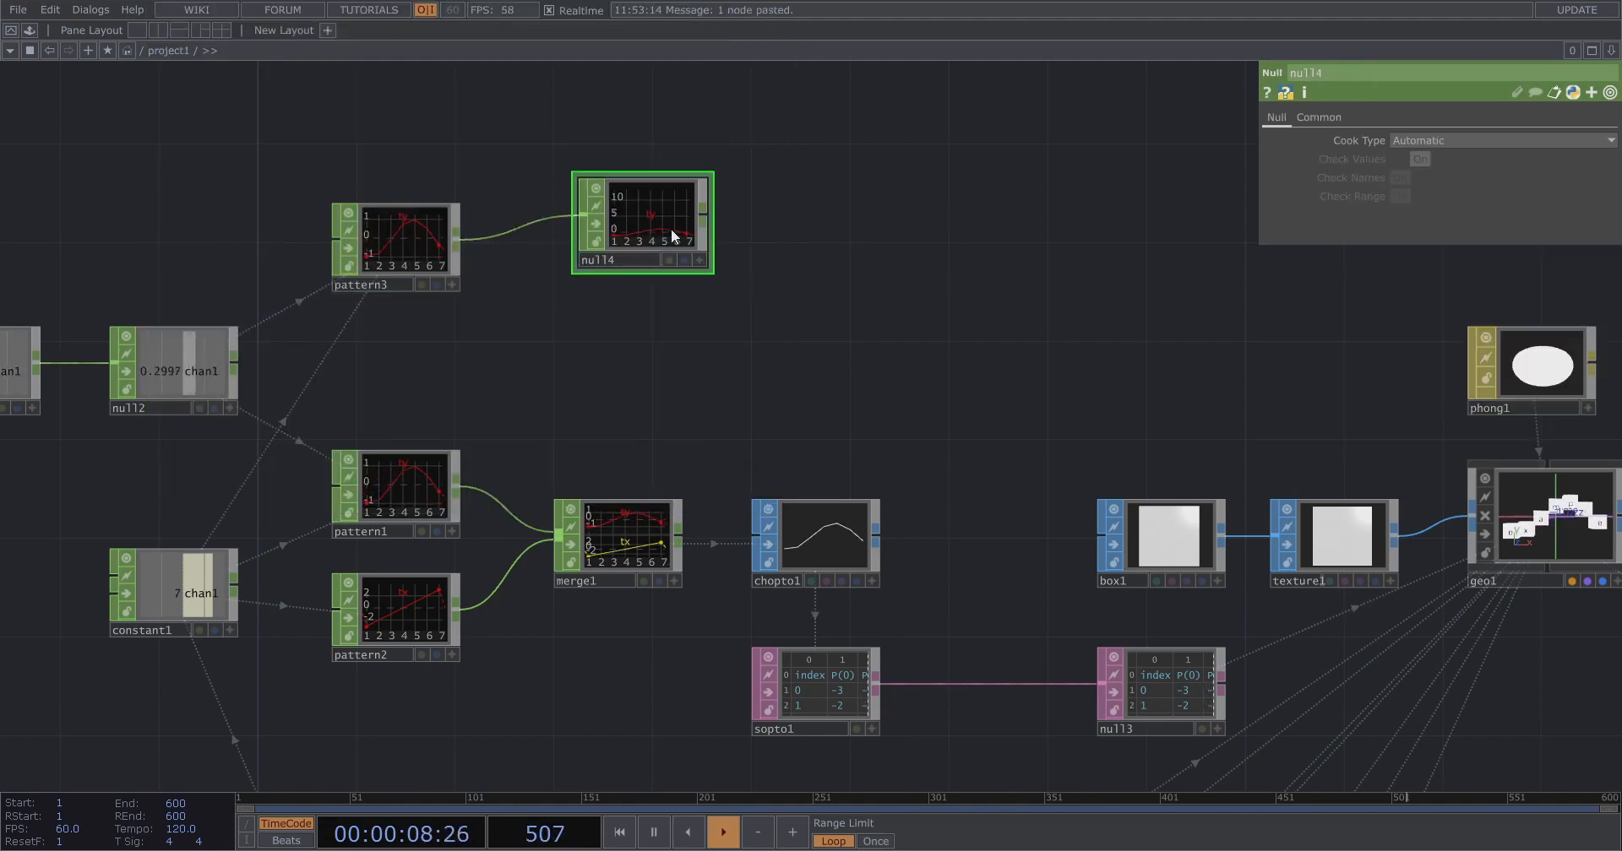
right_click(712, 211)
text(dat)
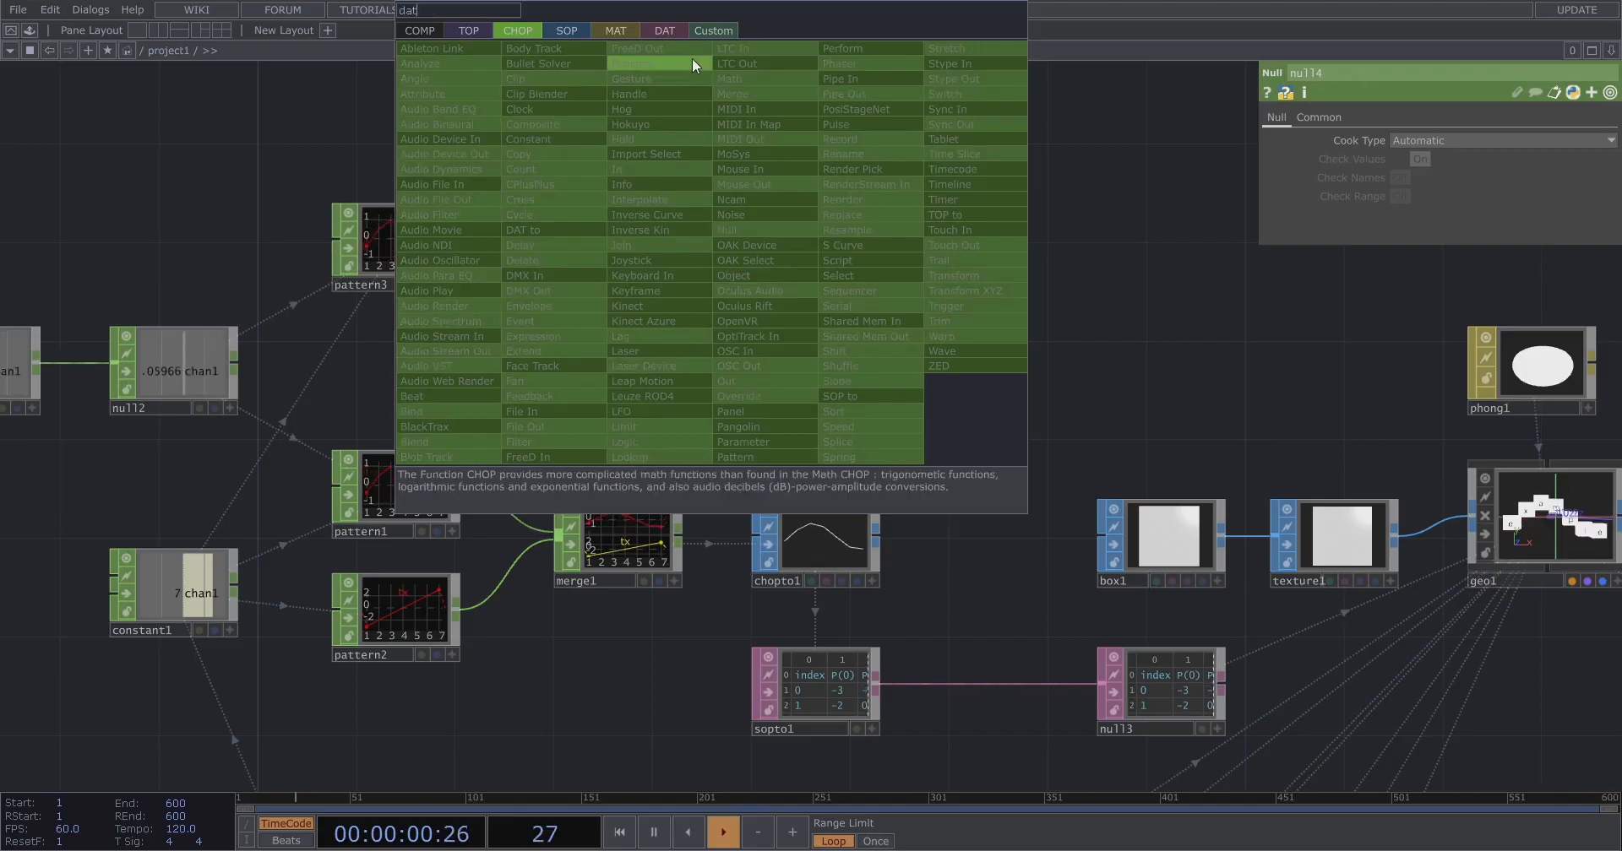
click(673, 32)
click(492, 49)
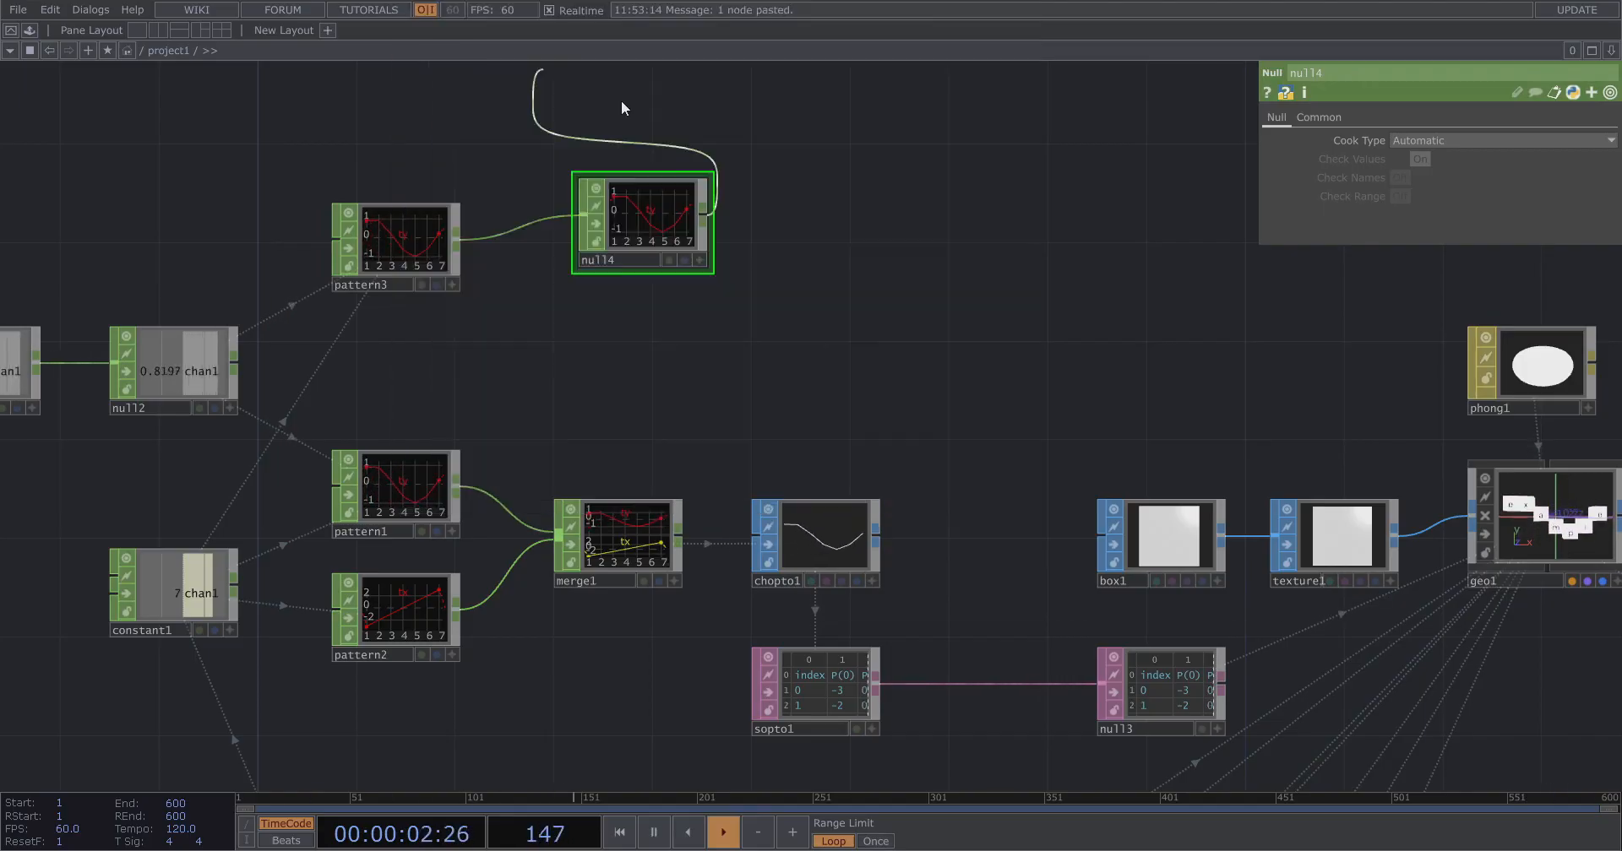
Append a CHOP to DAT after null4.
right_click(708, 212)
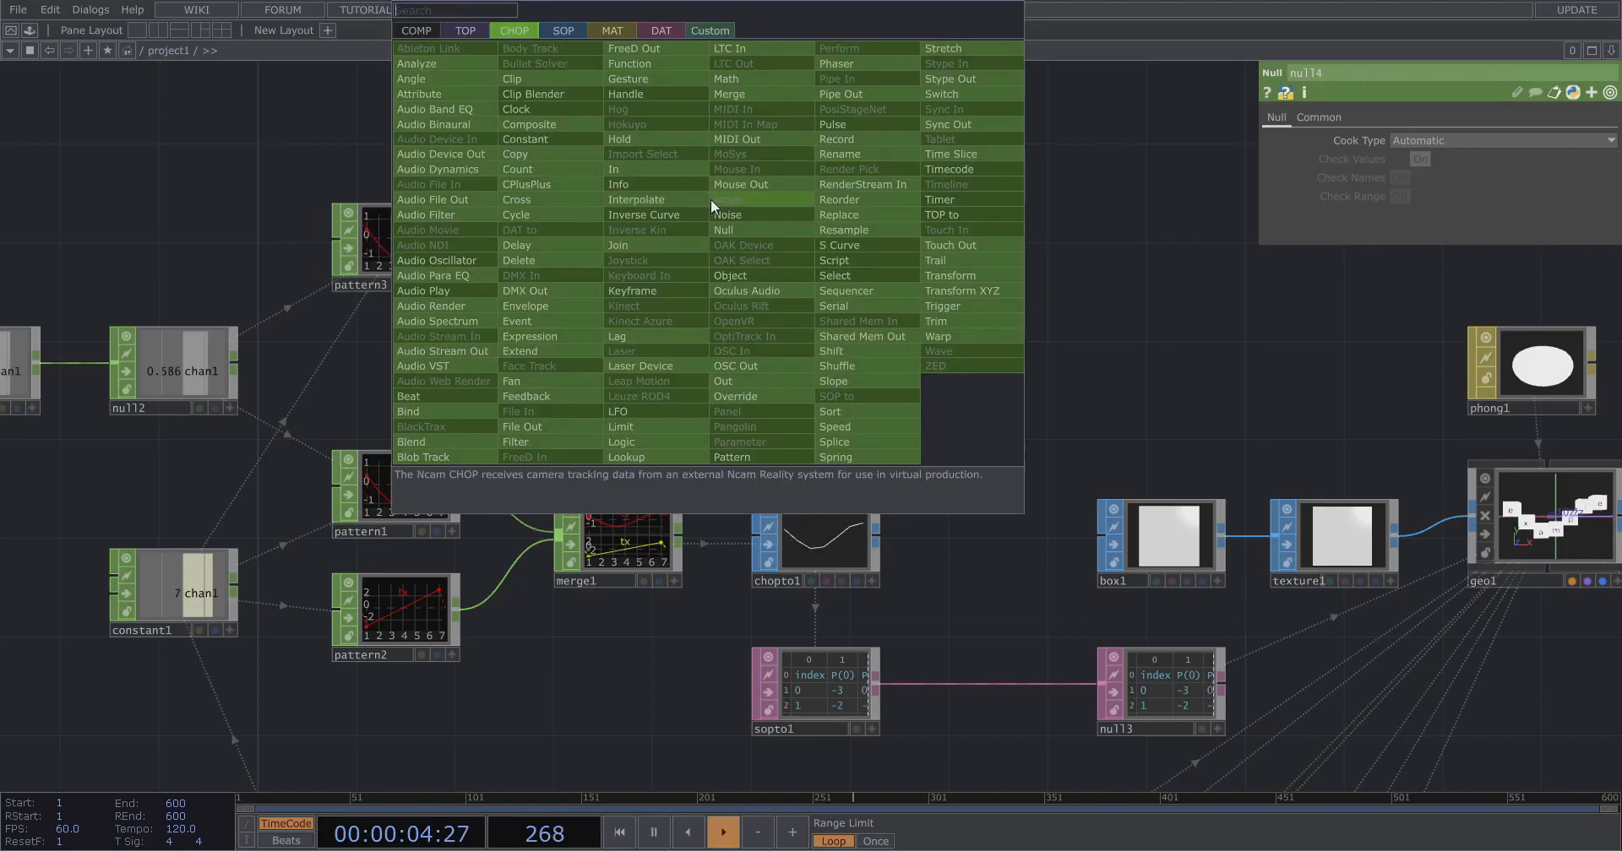
click(667, 28)
click(452, 67)
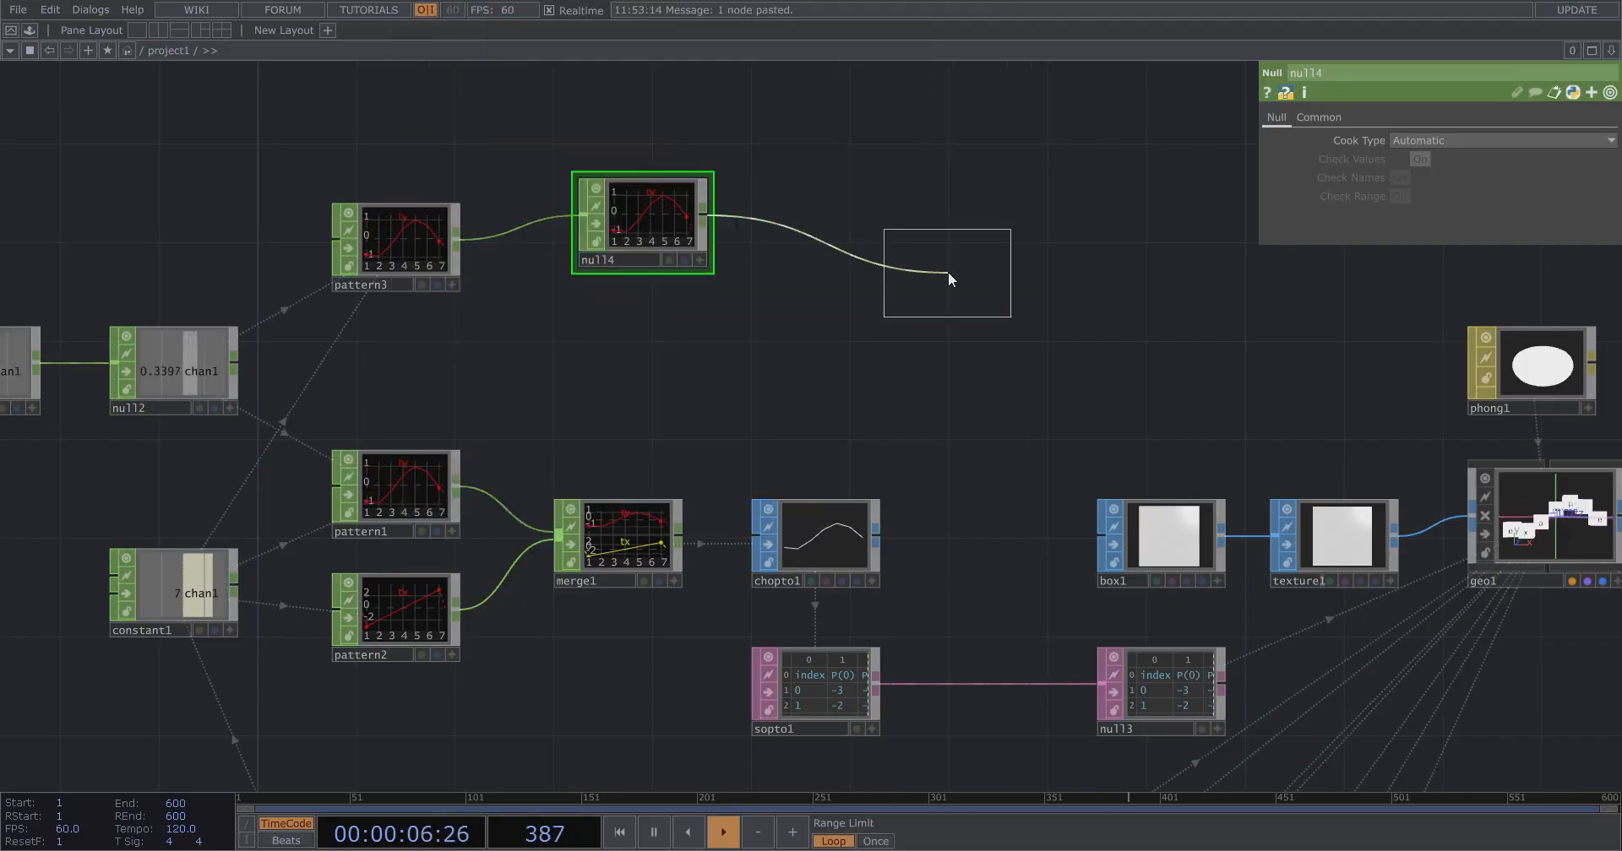
click(869, 228)
Insert a Math CHOP on the wire between pattern3 and null4.
drag(725, 335, 829, 390)
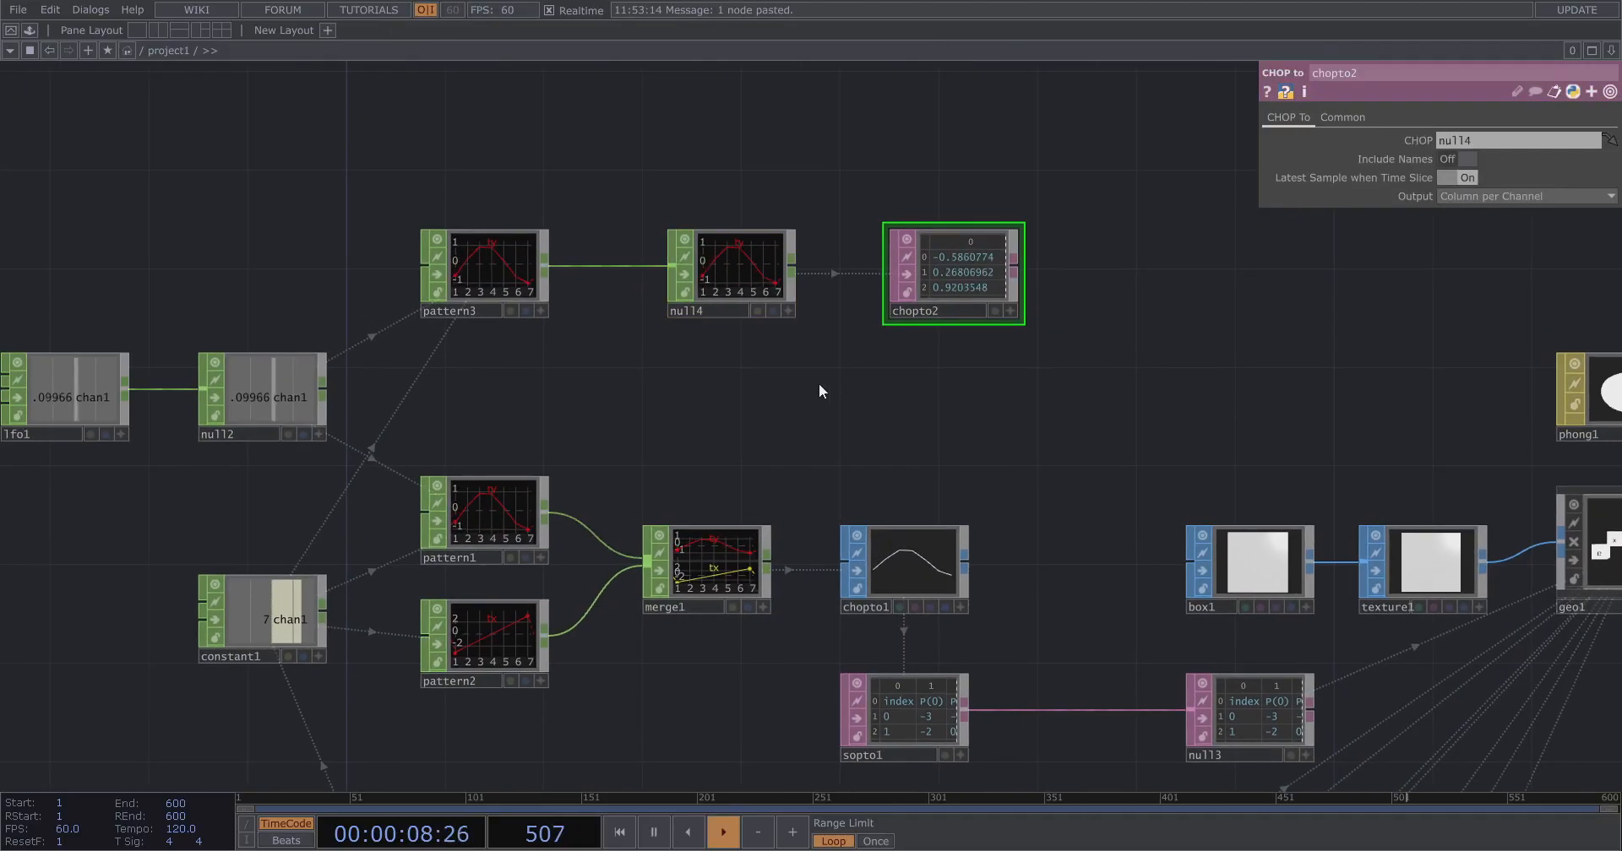
scroll(904, 342, up, 5)
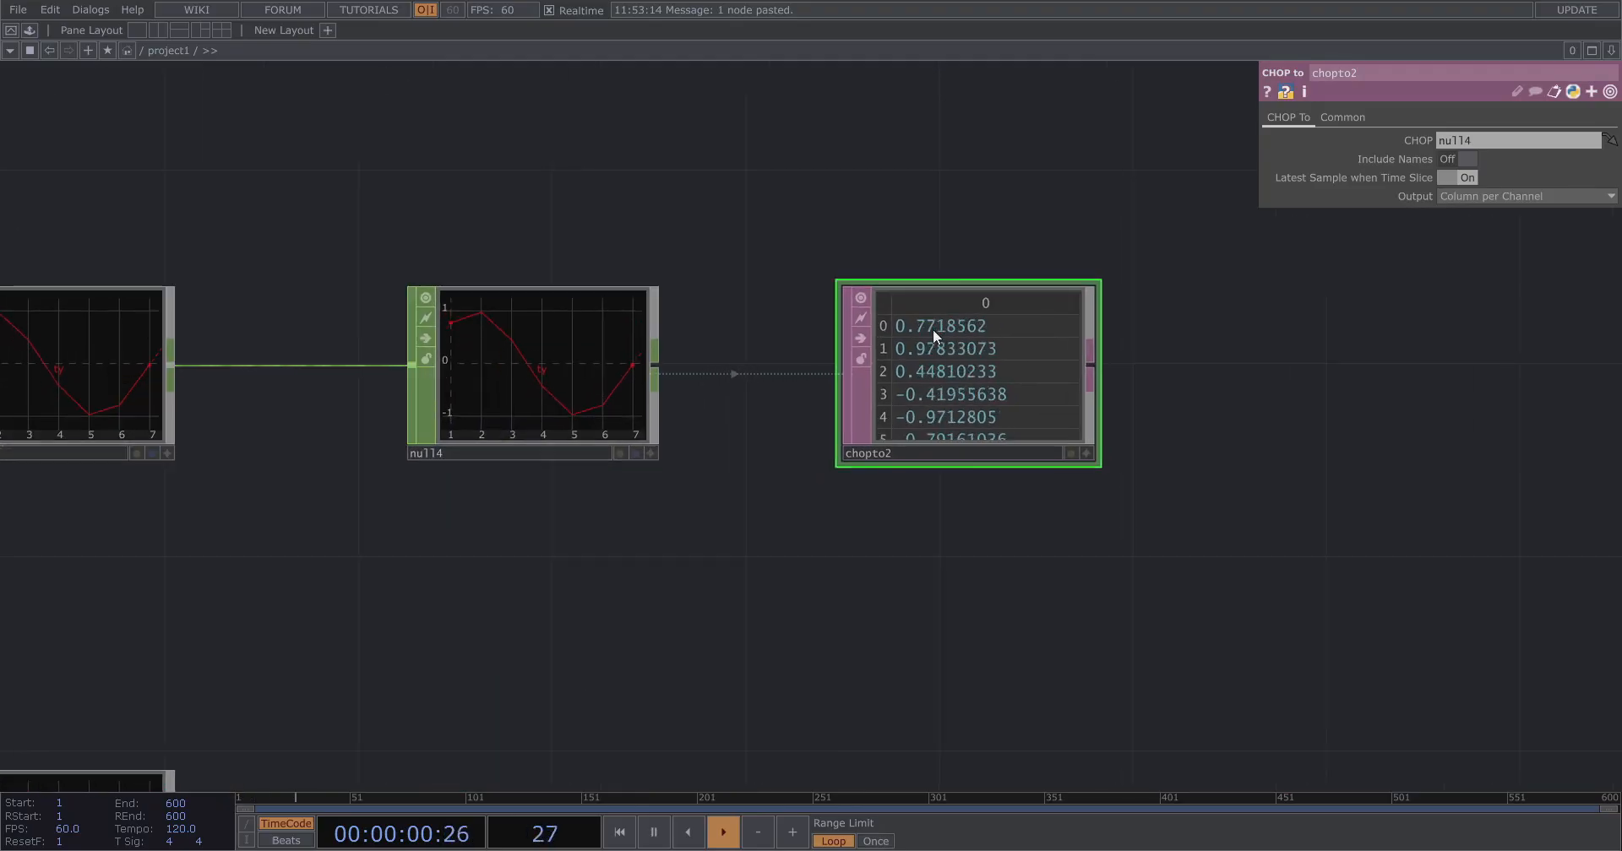
scroll(981, 341, down, 3)
right_drag(1127, 561, 657, 325)
drag(657, 324, 831, 329)
right_click(591, 353)
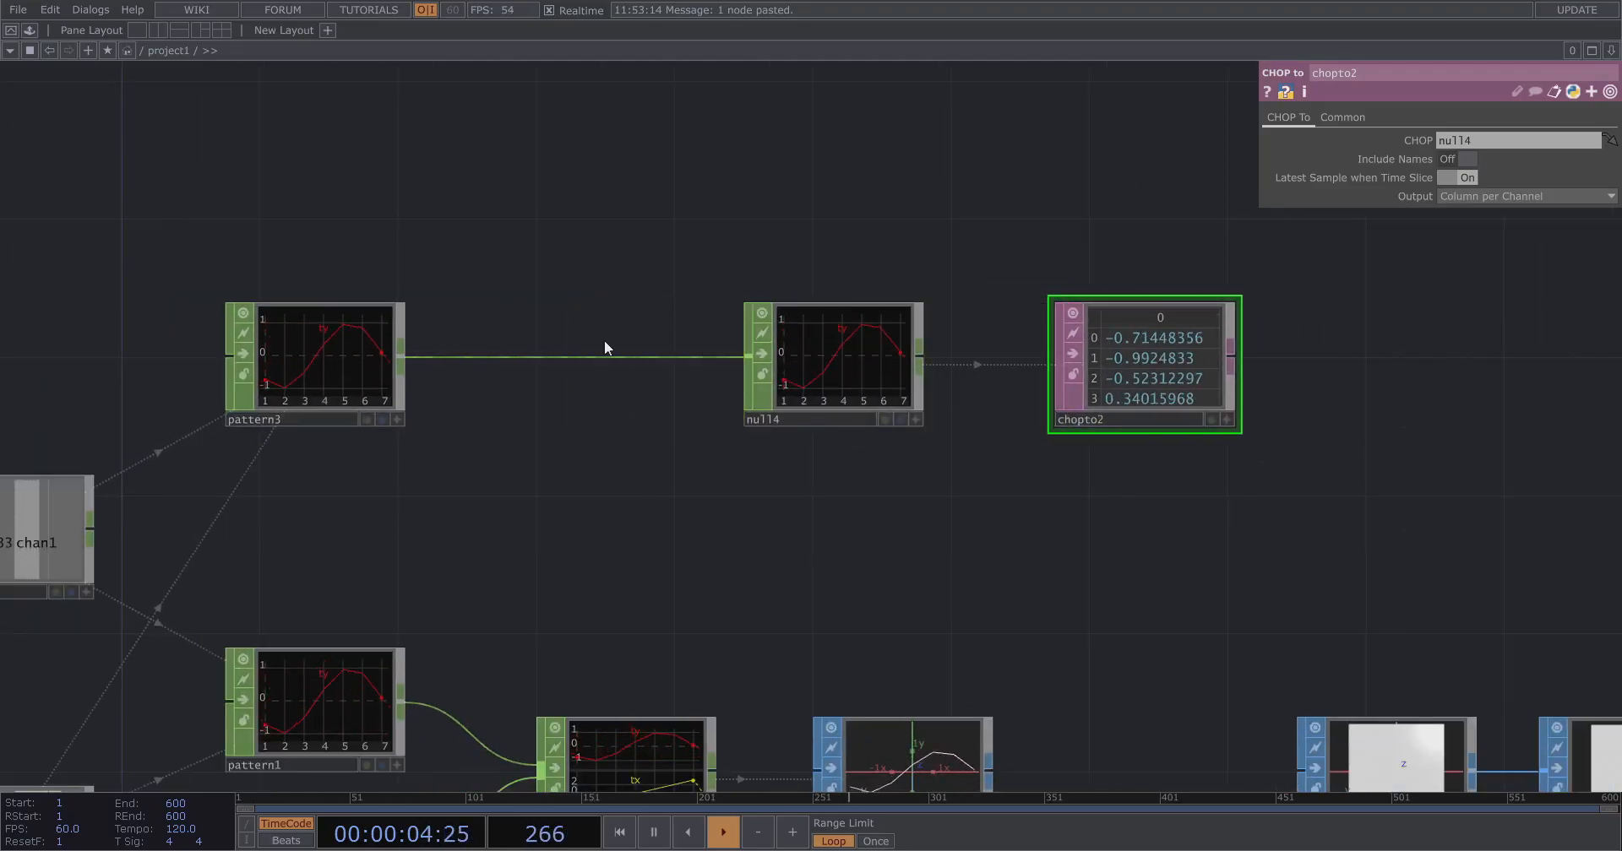
click(605, 340)
text(mat)
click(650, 167)
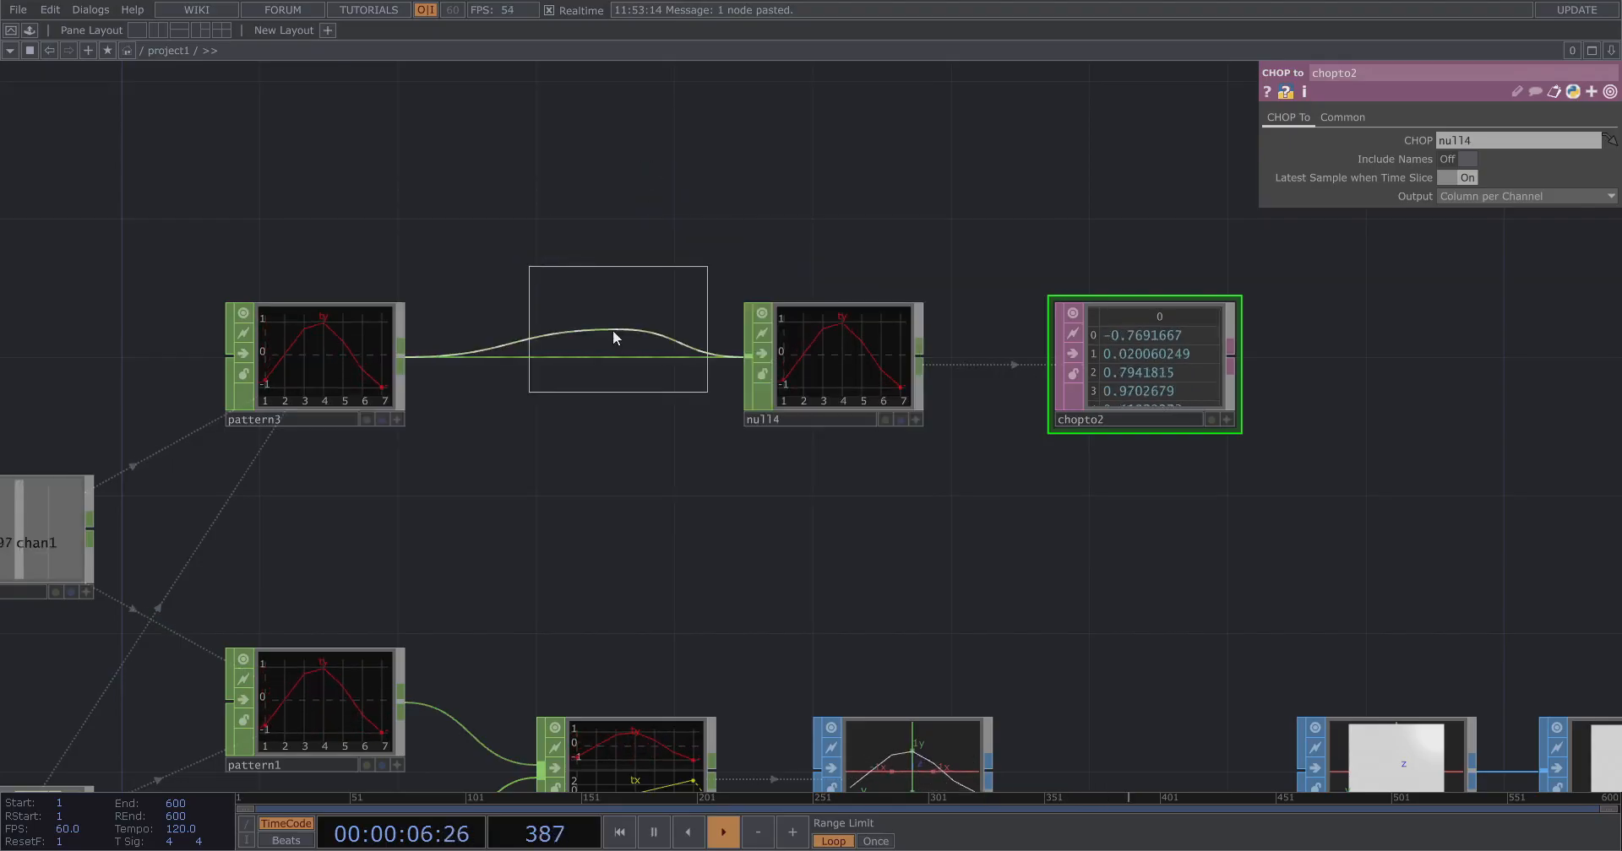
click(571, 360)
Set math1's Multiply to 360.
click(1322, 113)
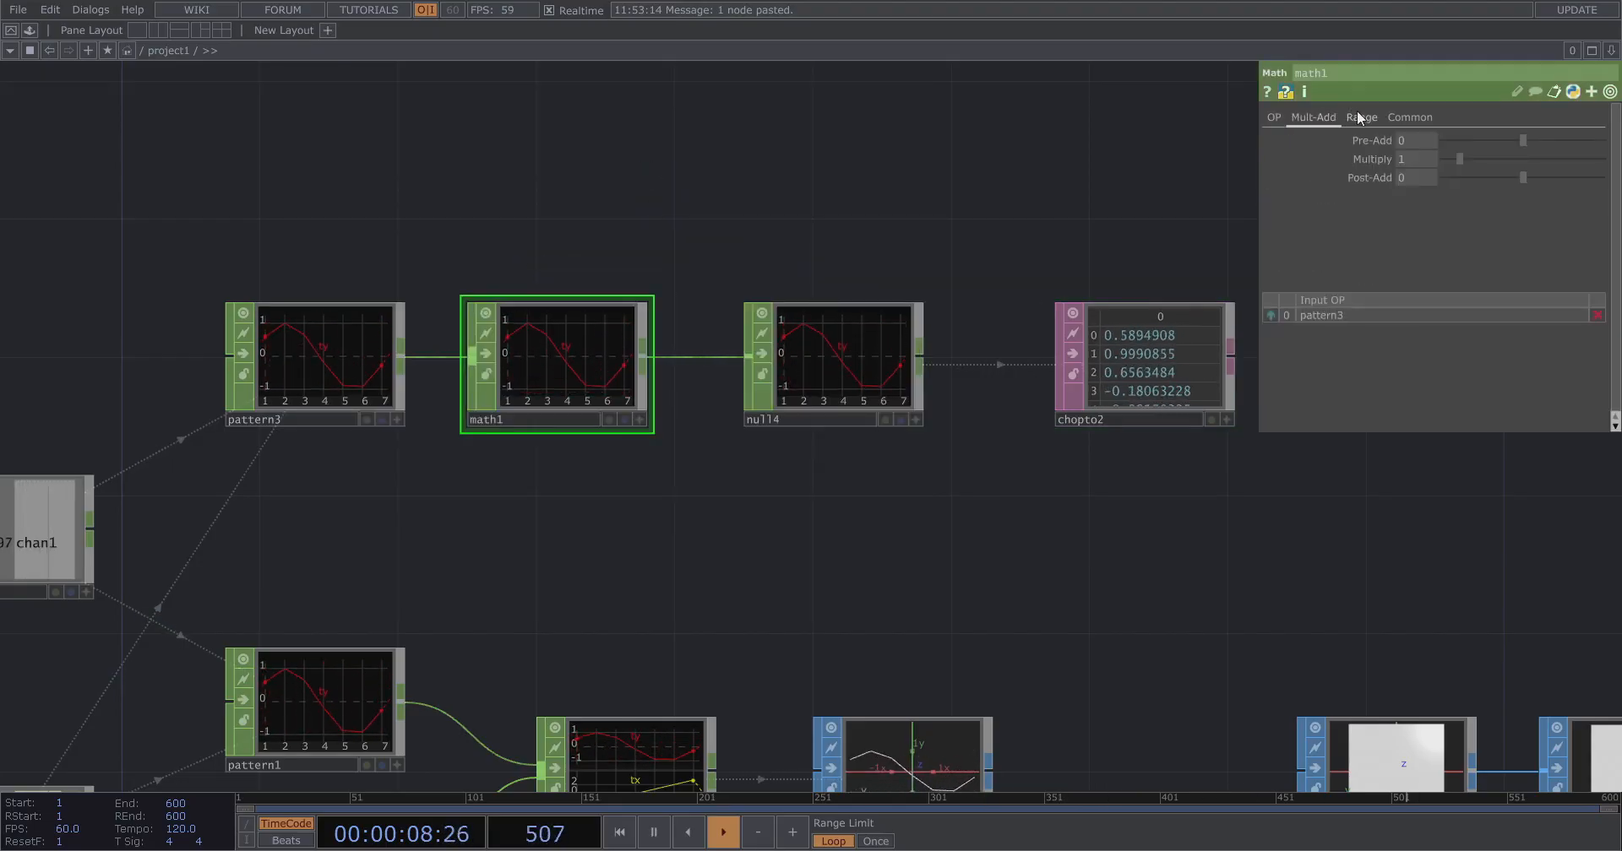
click(1359, 117)
click(1312, 115)
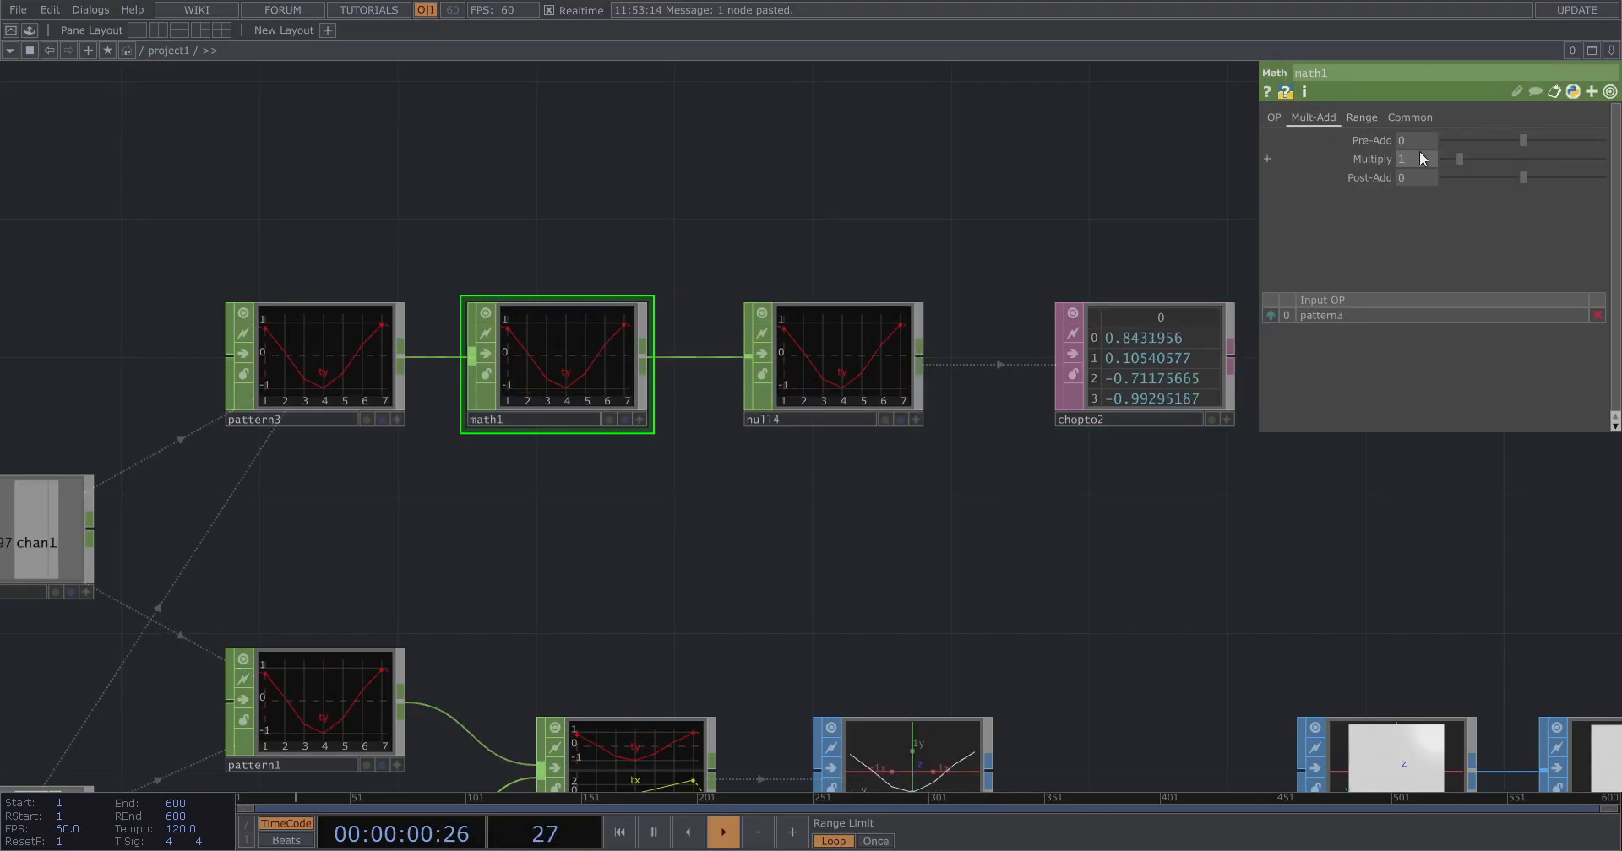
text(360)
key(Return)
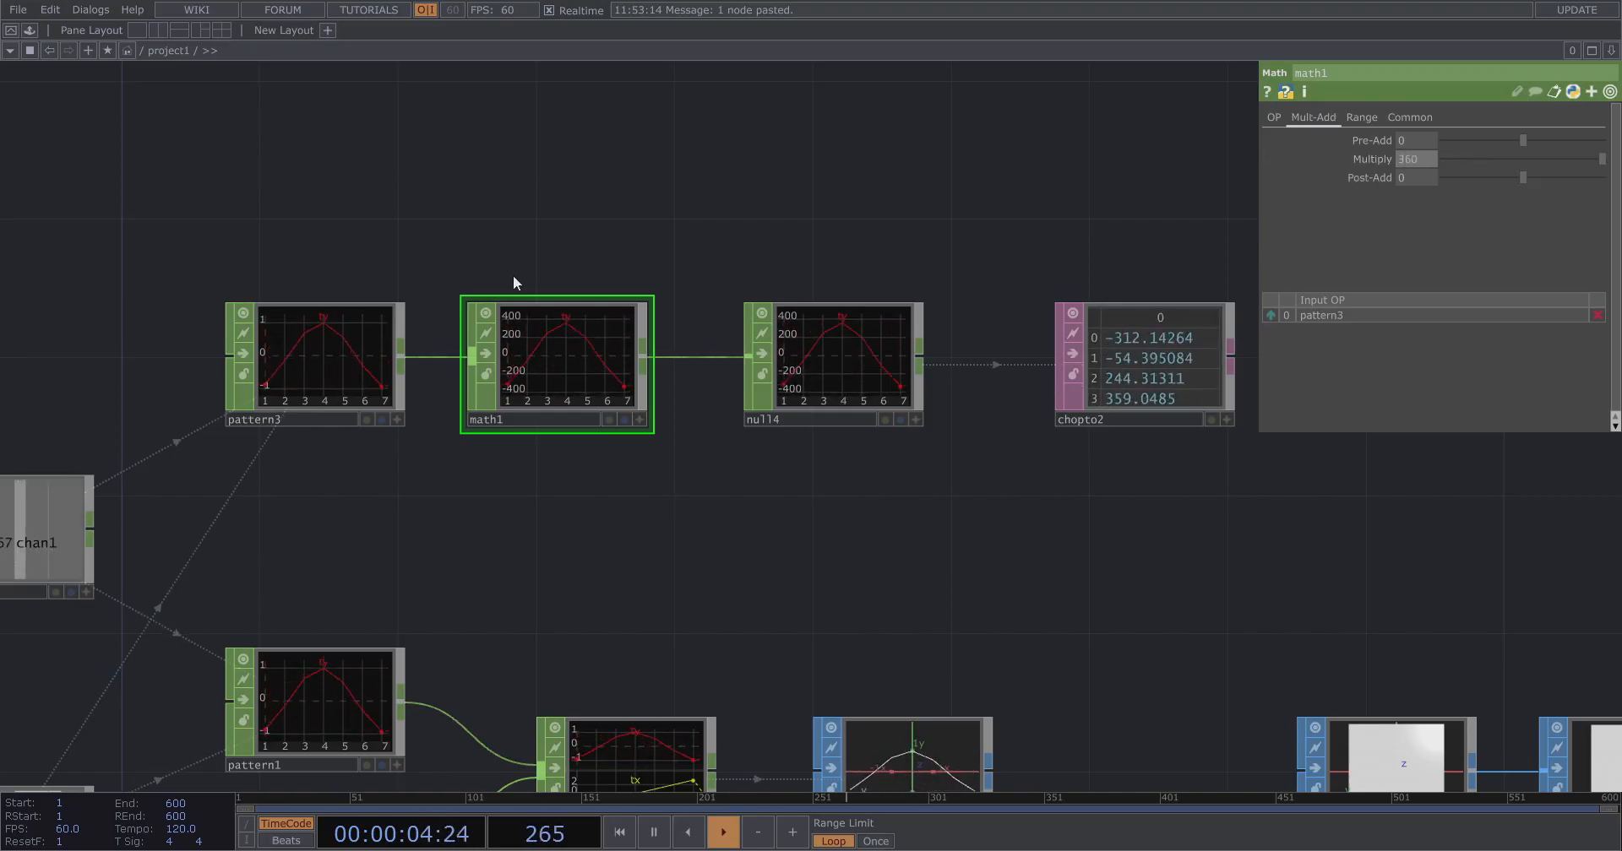
Name pattern3's channel rotation.
scroll(514, 276, down, 5)
scroll(825, 348, up, 5)
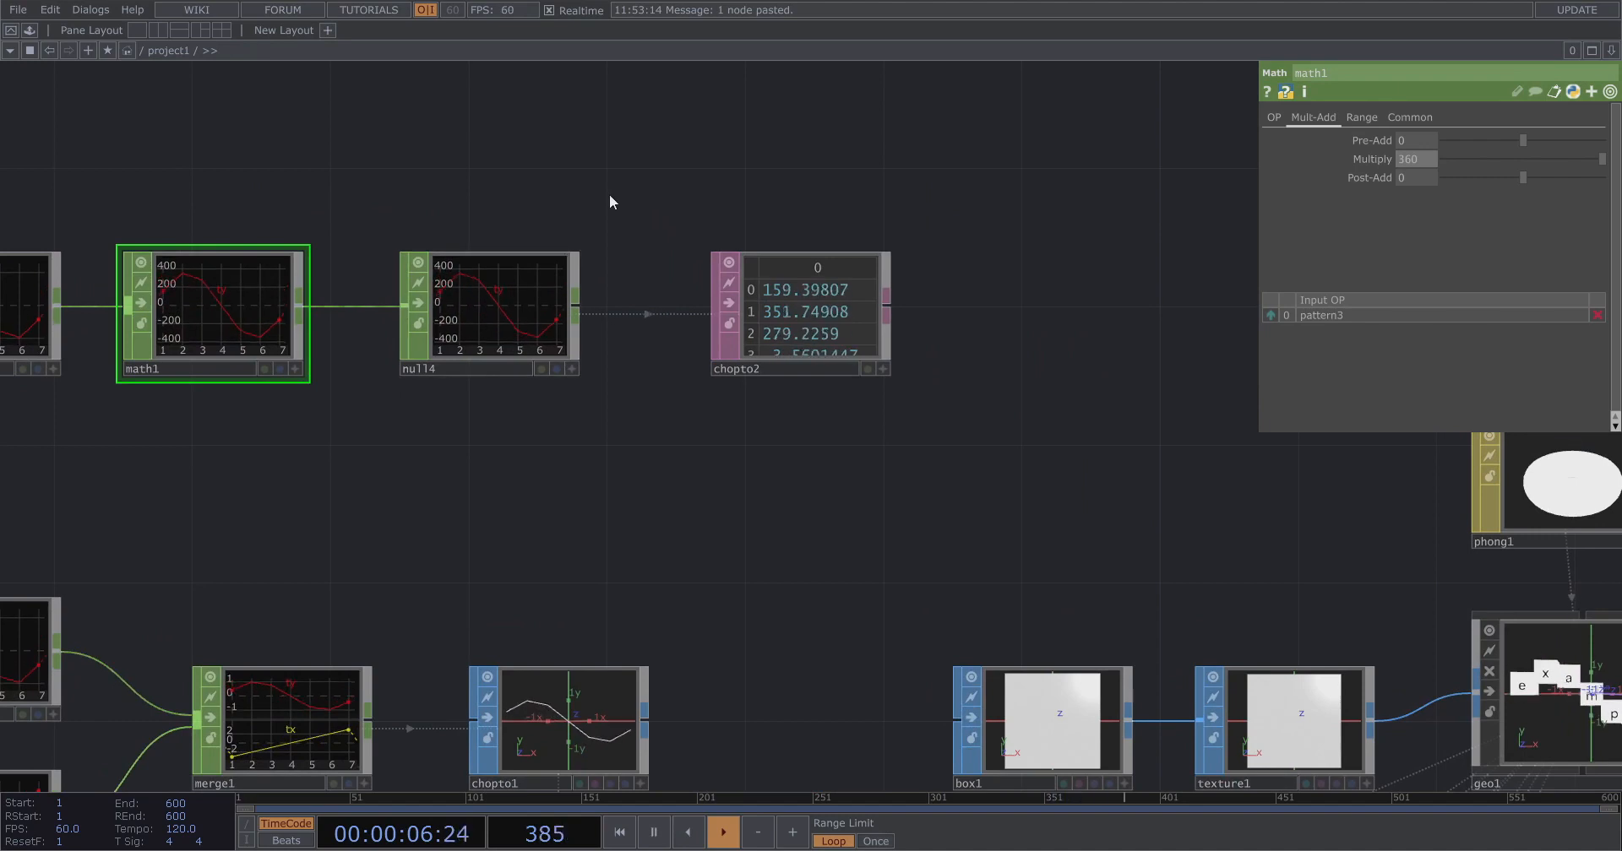
drag(631, 242, 879, 355)
click(241, 453)
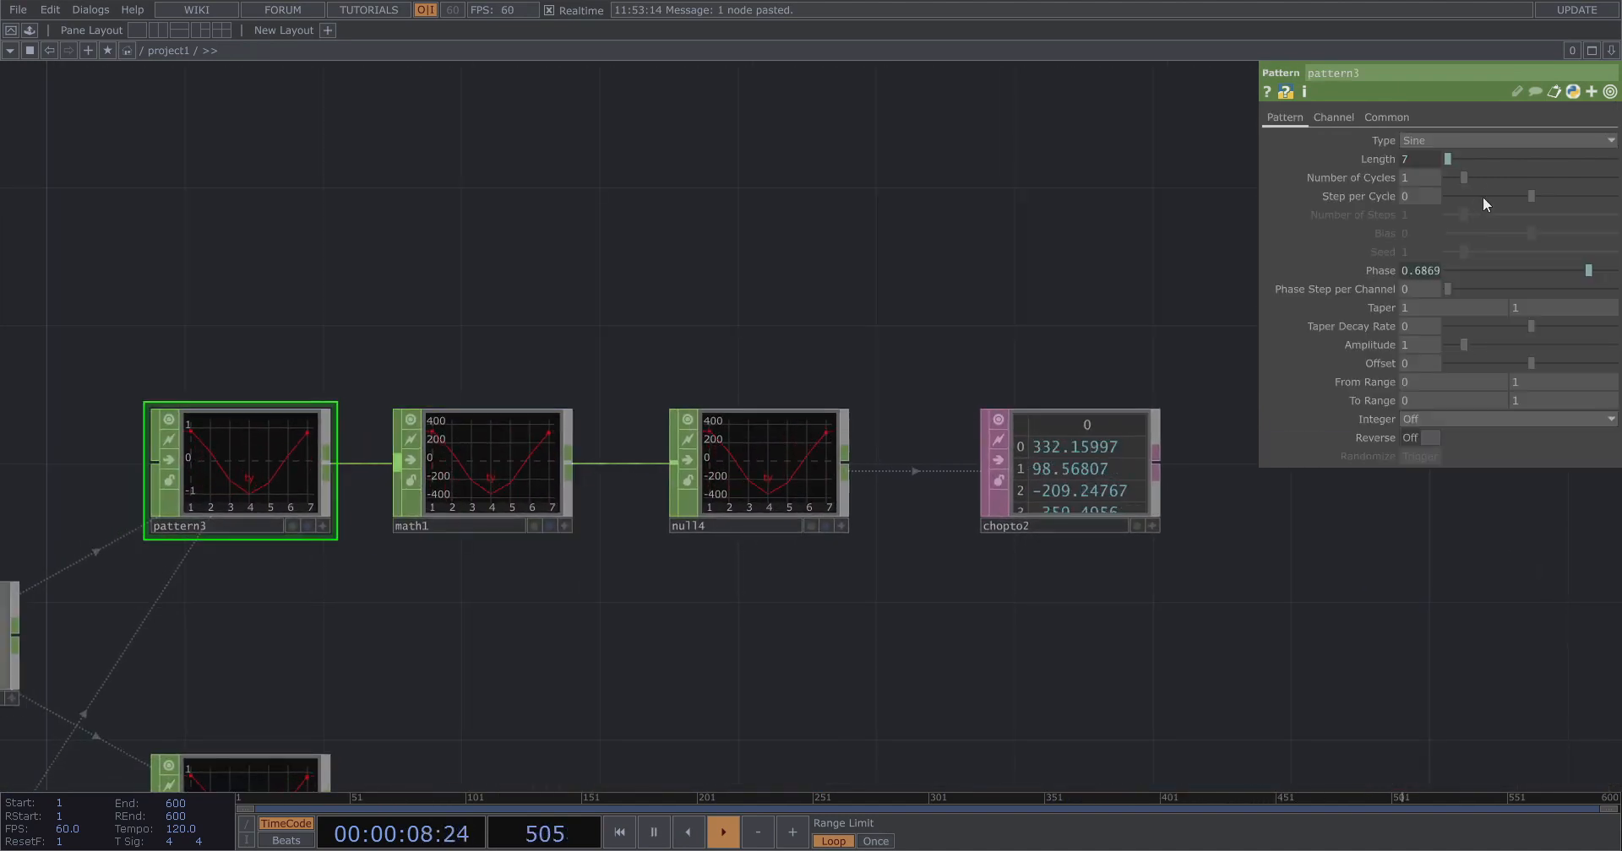
click(1334, 116)
text(rotation)
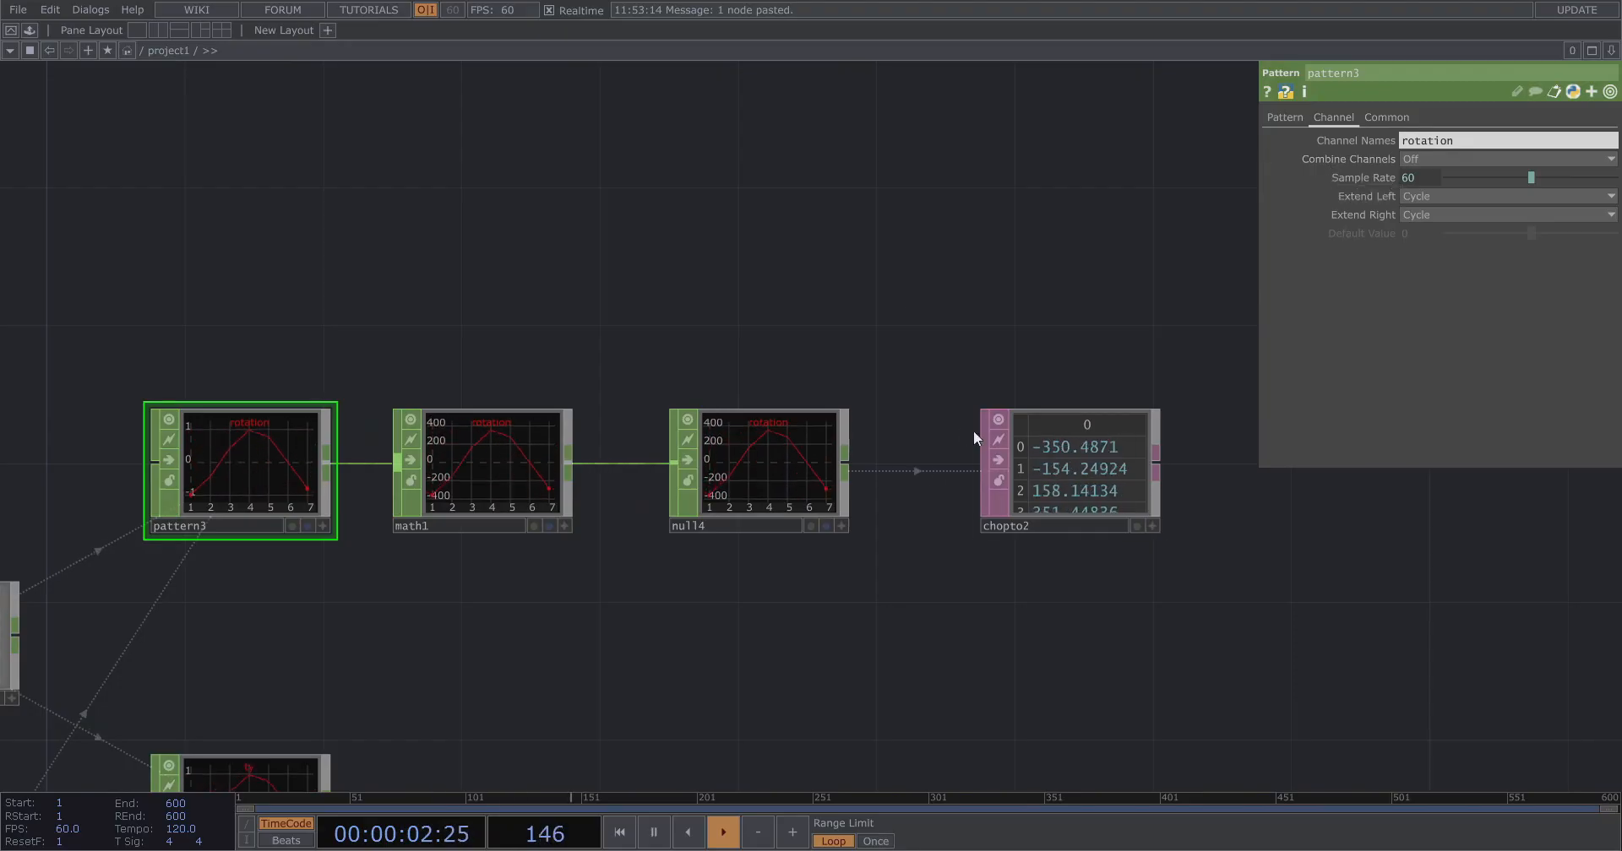
Turn on Include Names for chopto2.
scroll(1064, 483, up, 4)
click(1112, 488)
drag(970, 232, 621, 218)
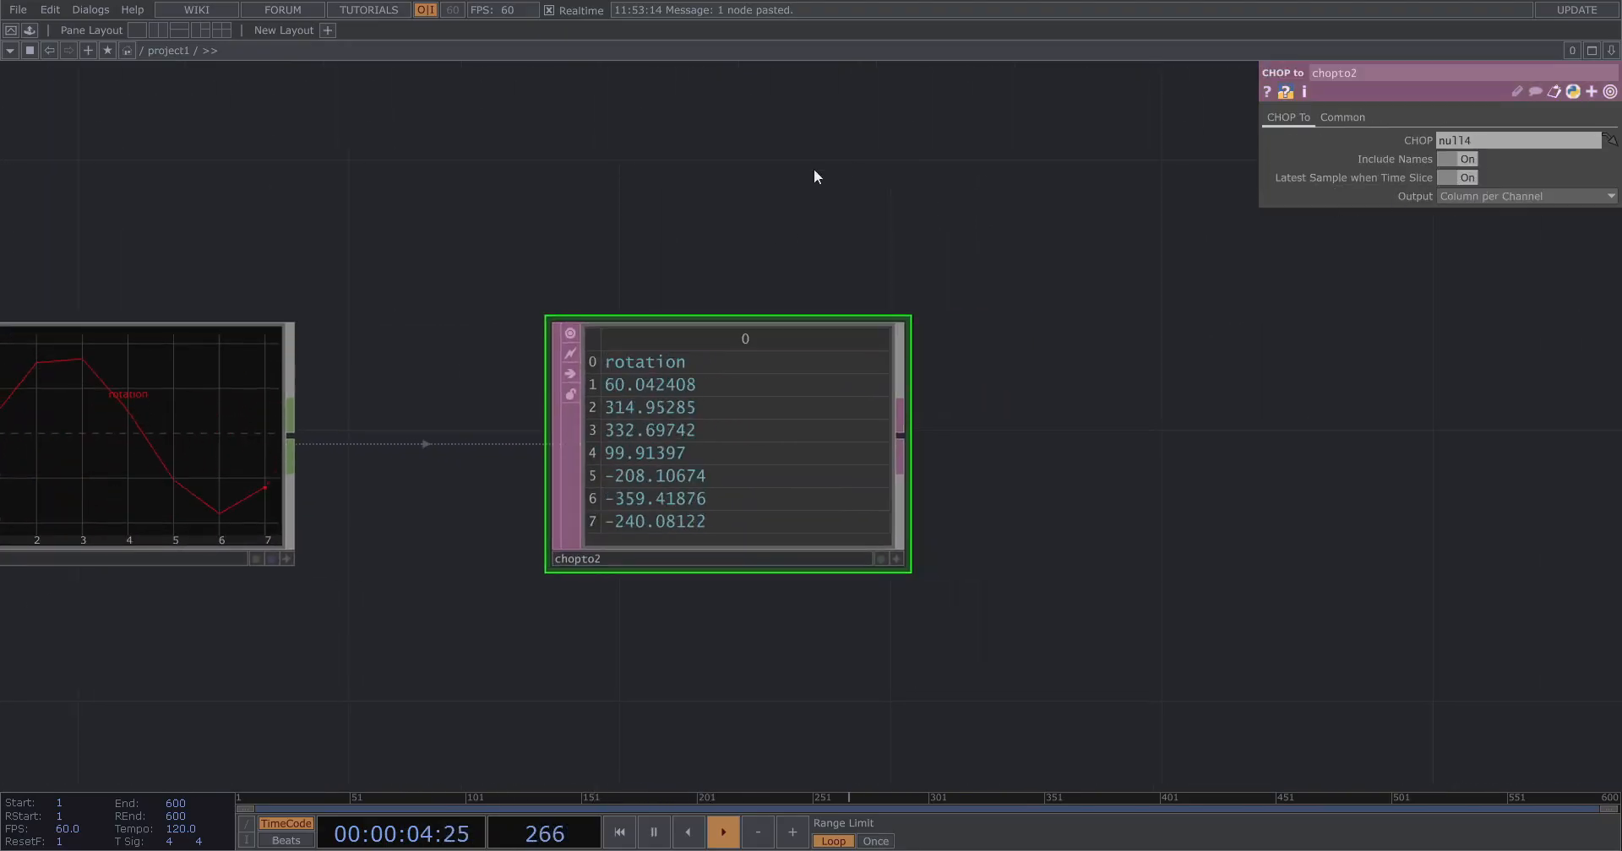
scroll(760, 182, down, 5)
scroll(710, 409, up, 2)
Add a Merge DAT to the network.
key(Tab)
text(merg)
click(642, 180)
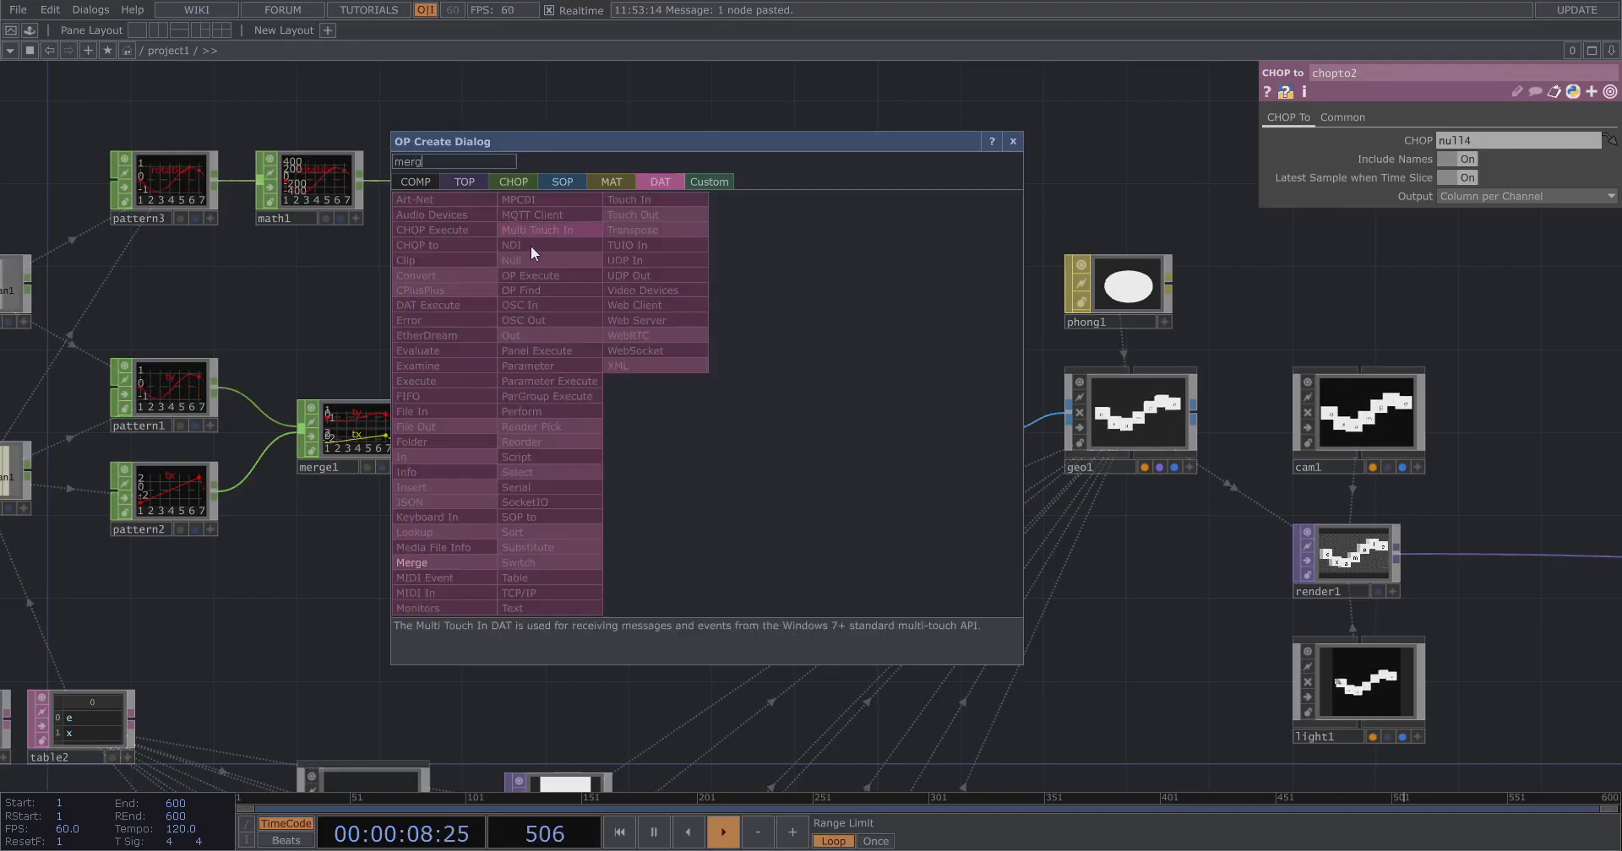
click(439, 568)
click(687, 438)
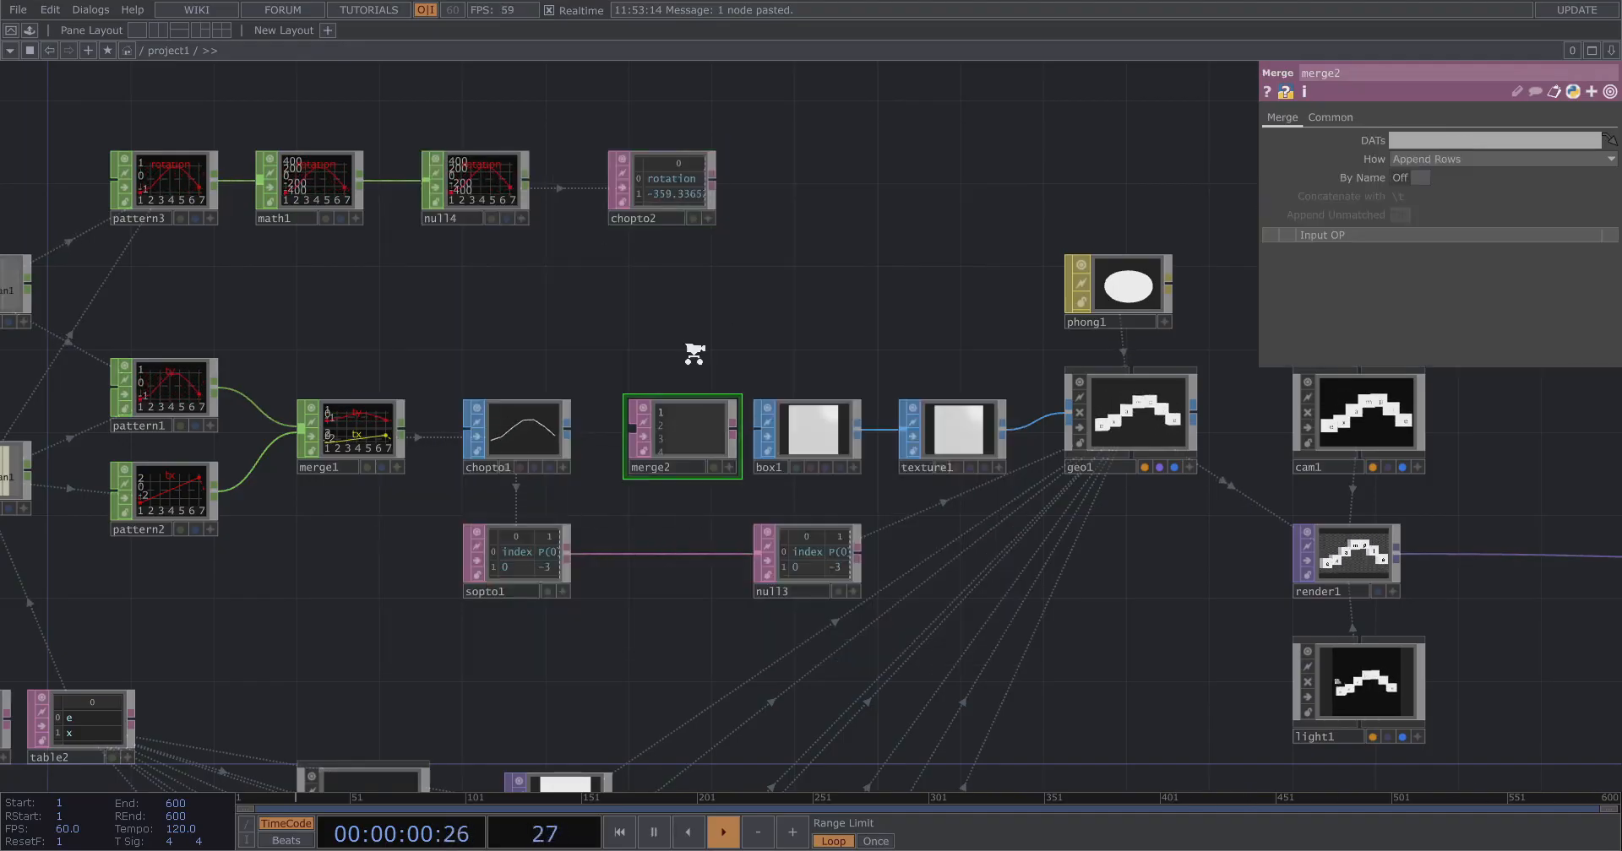
Rearrange the nodes to make room for merge2 in the middle row beside chopto1.
scroll(694, 353, down, 3)
drag(1434, 632, 1434, 629)
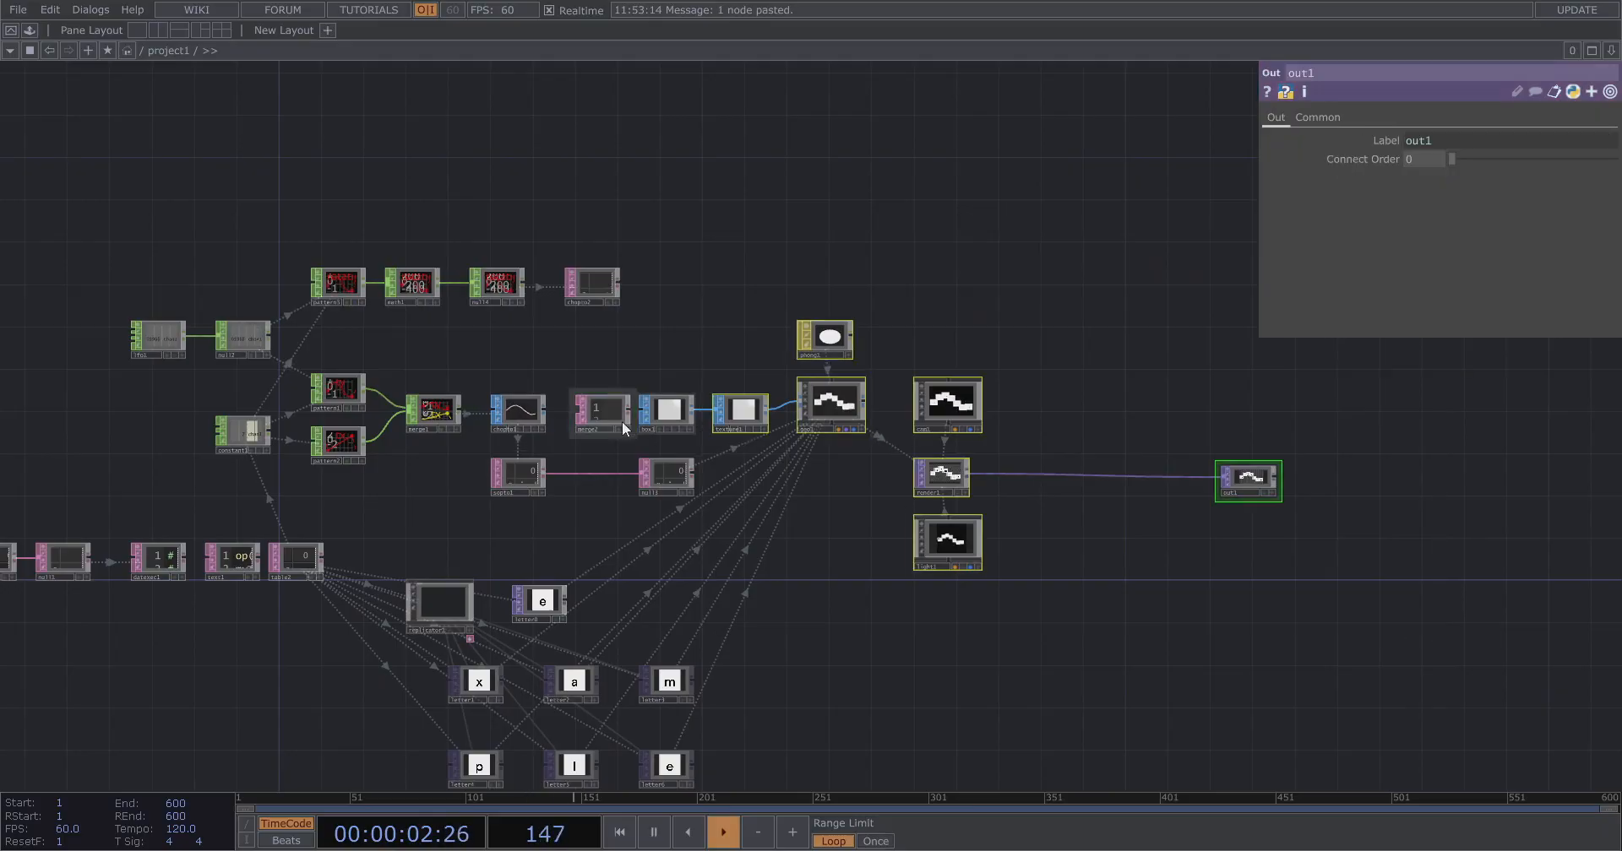
drag(679, 416, 869, 415)
scroll(622, 424, up, 2)
drag(768, 485, 768, 485)
scroll(659, 452, up, 2)
drag(541, 394, 707, 413)
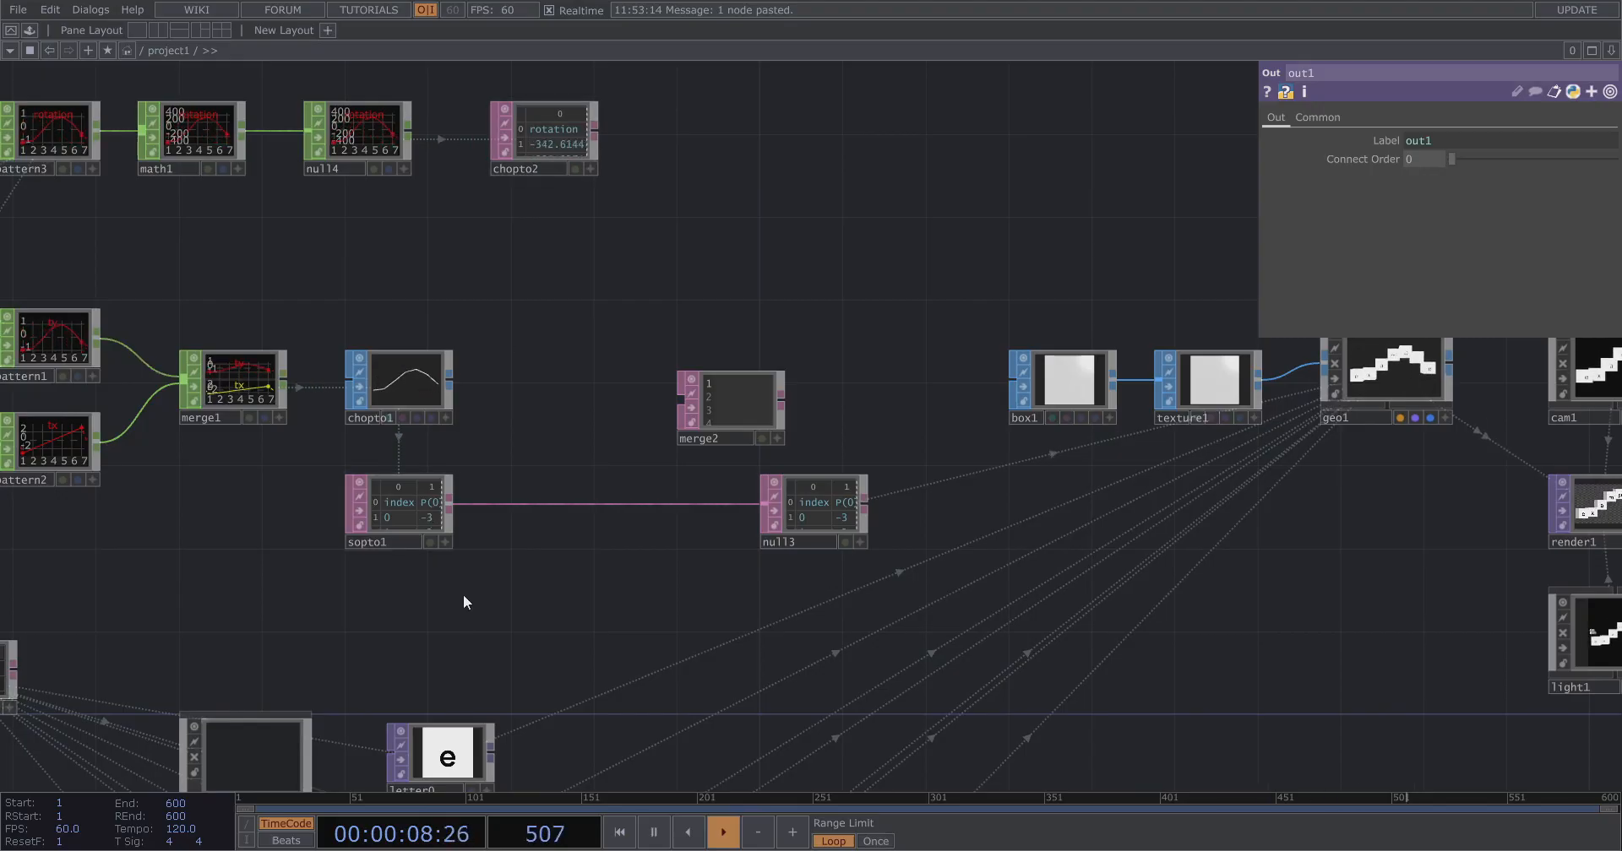
Connect chopto2 and sopto1 into merge2 as its inputs.
click(395, 488)
drag(661, 390, 652, 429)
scroll(730, 384, up, 4)
scroll(650, 428, up, 2)
click(652, 429)
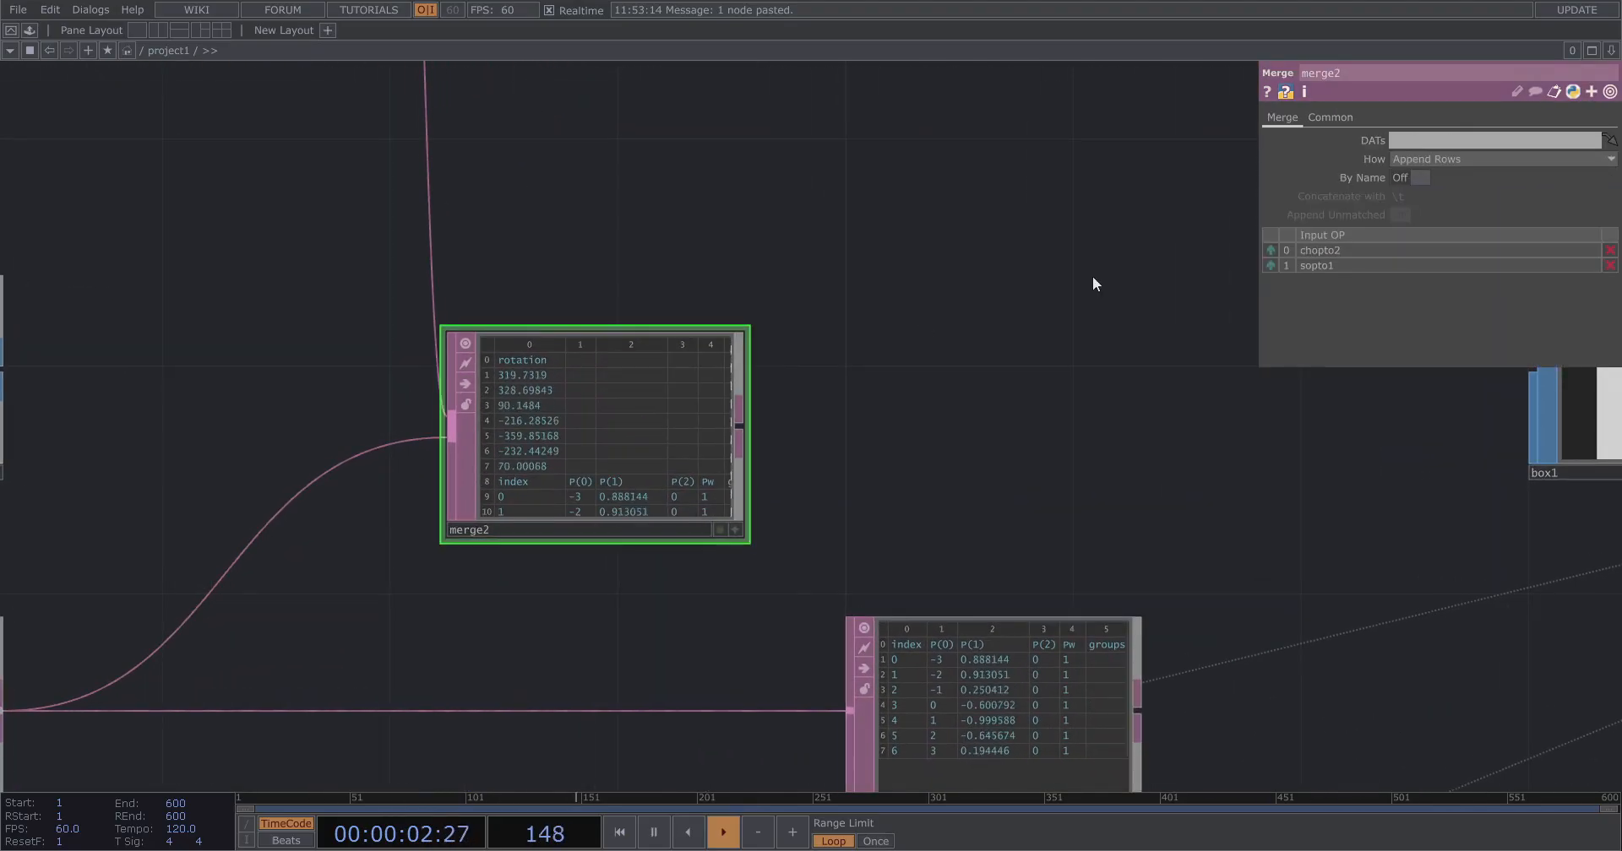
Set merge2's How option to Append Columns.
click(1433, 160)
click(1443, 193)
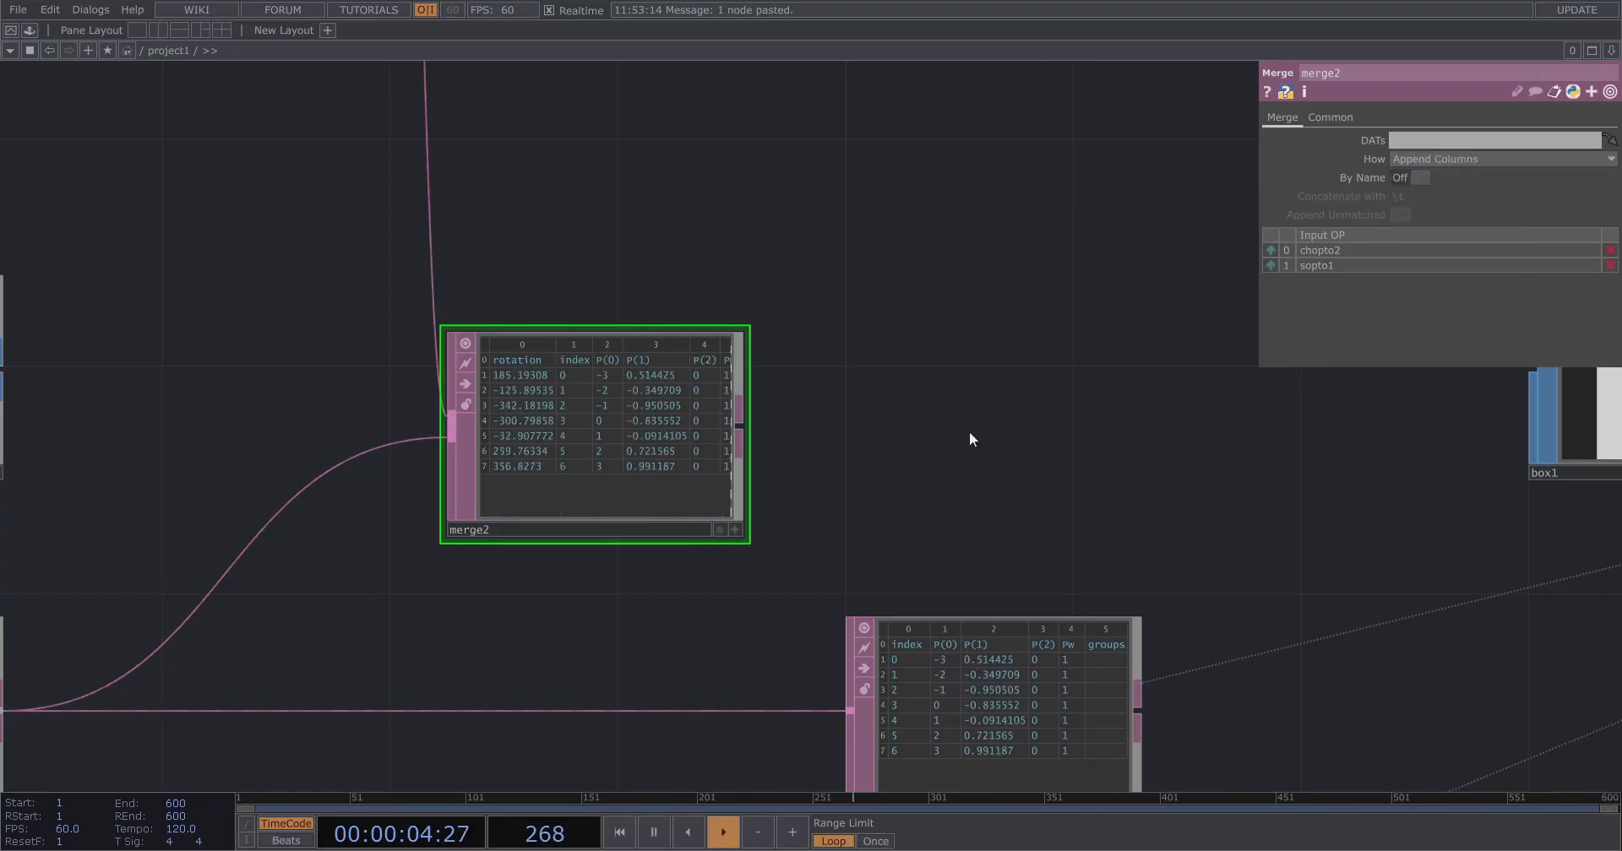
scroll(610, 362, up, 4)
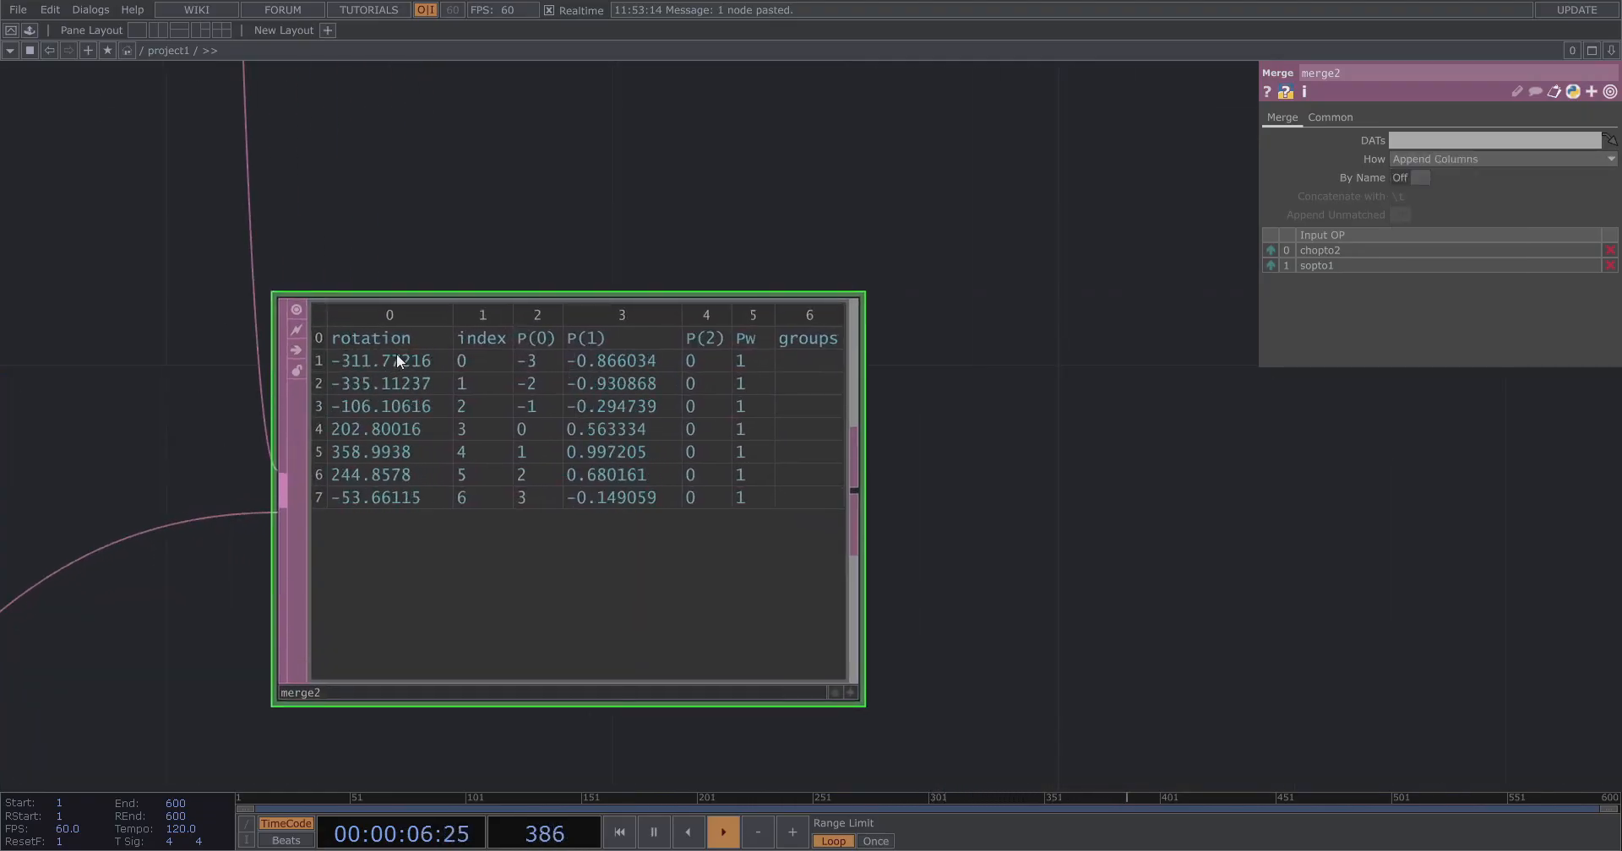
click(1451, 160)
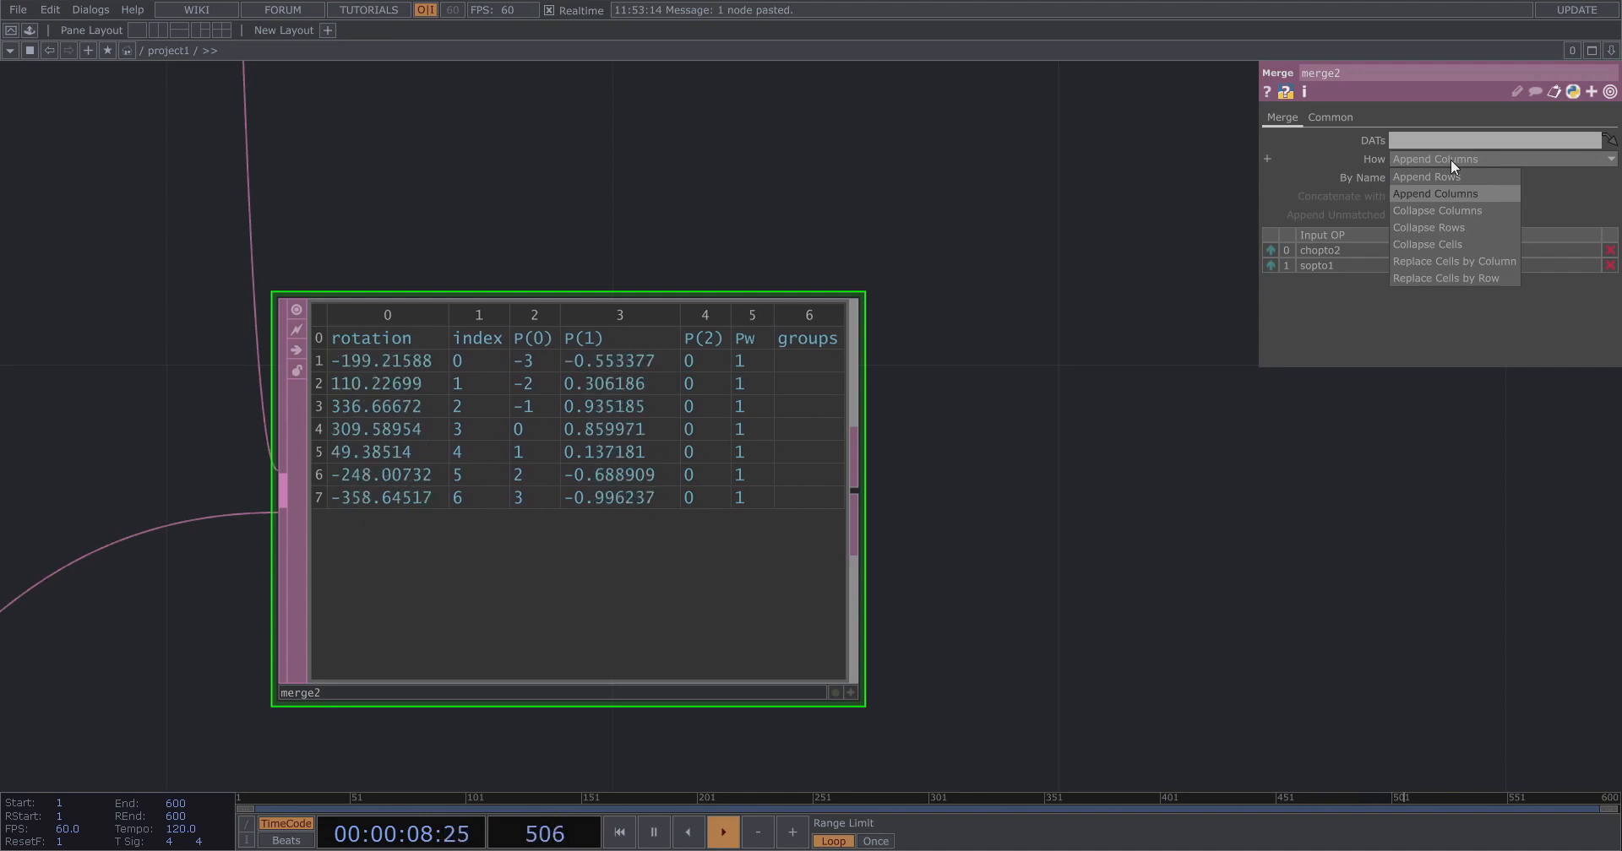
click(1445, 158)
scroll(769, 258, down, 5)
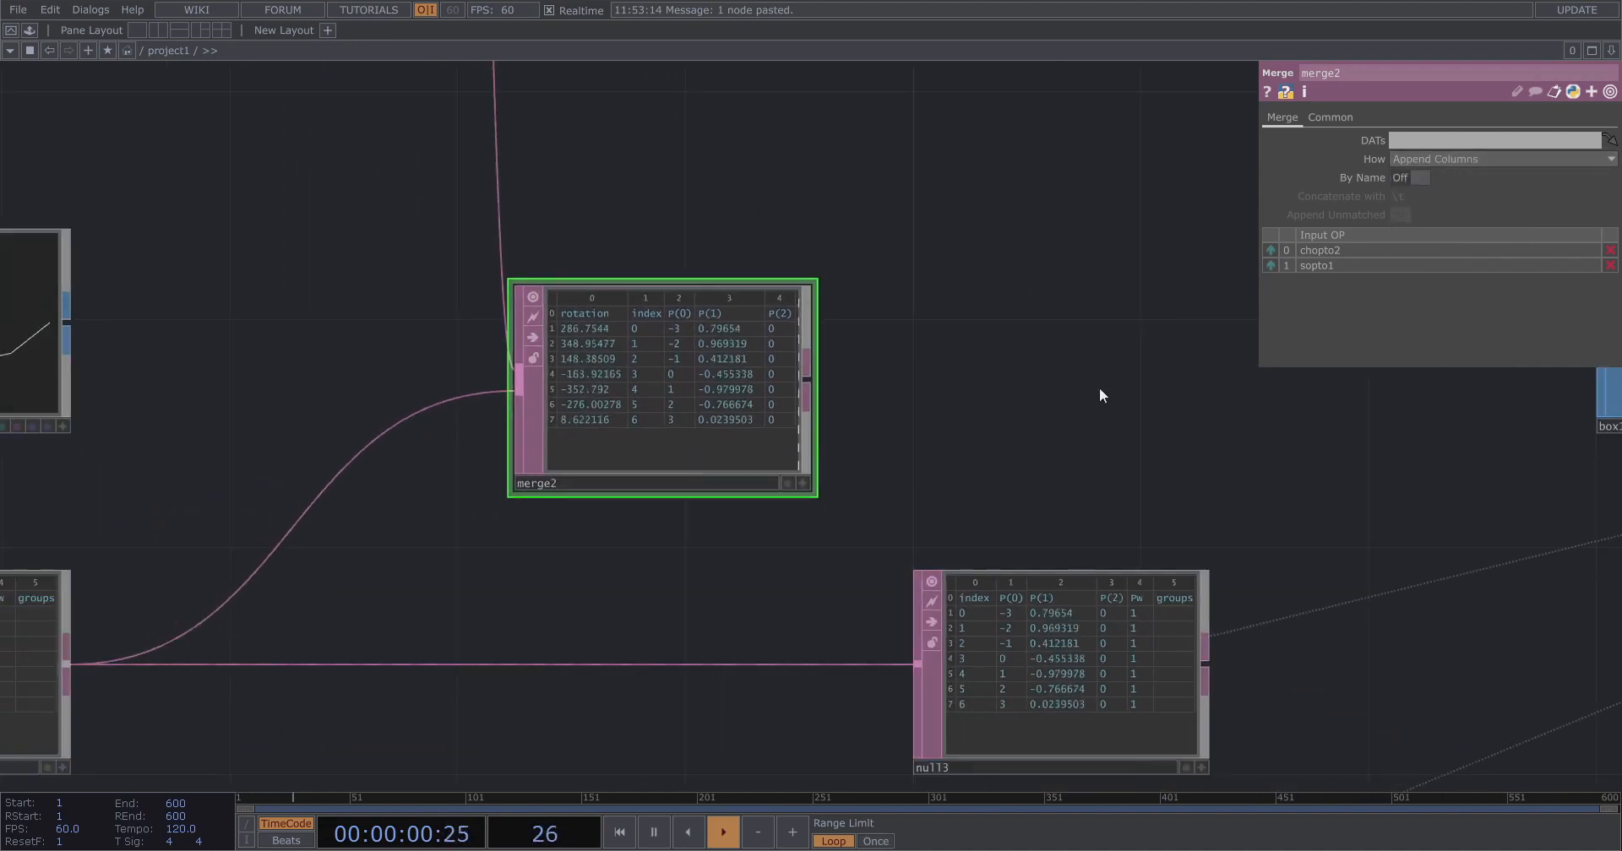
Reorder merge2's inputs so sopto1 comes before chopto2.
click(1276, 265)
drag(865, 393, 586, 295)
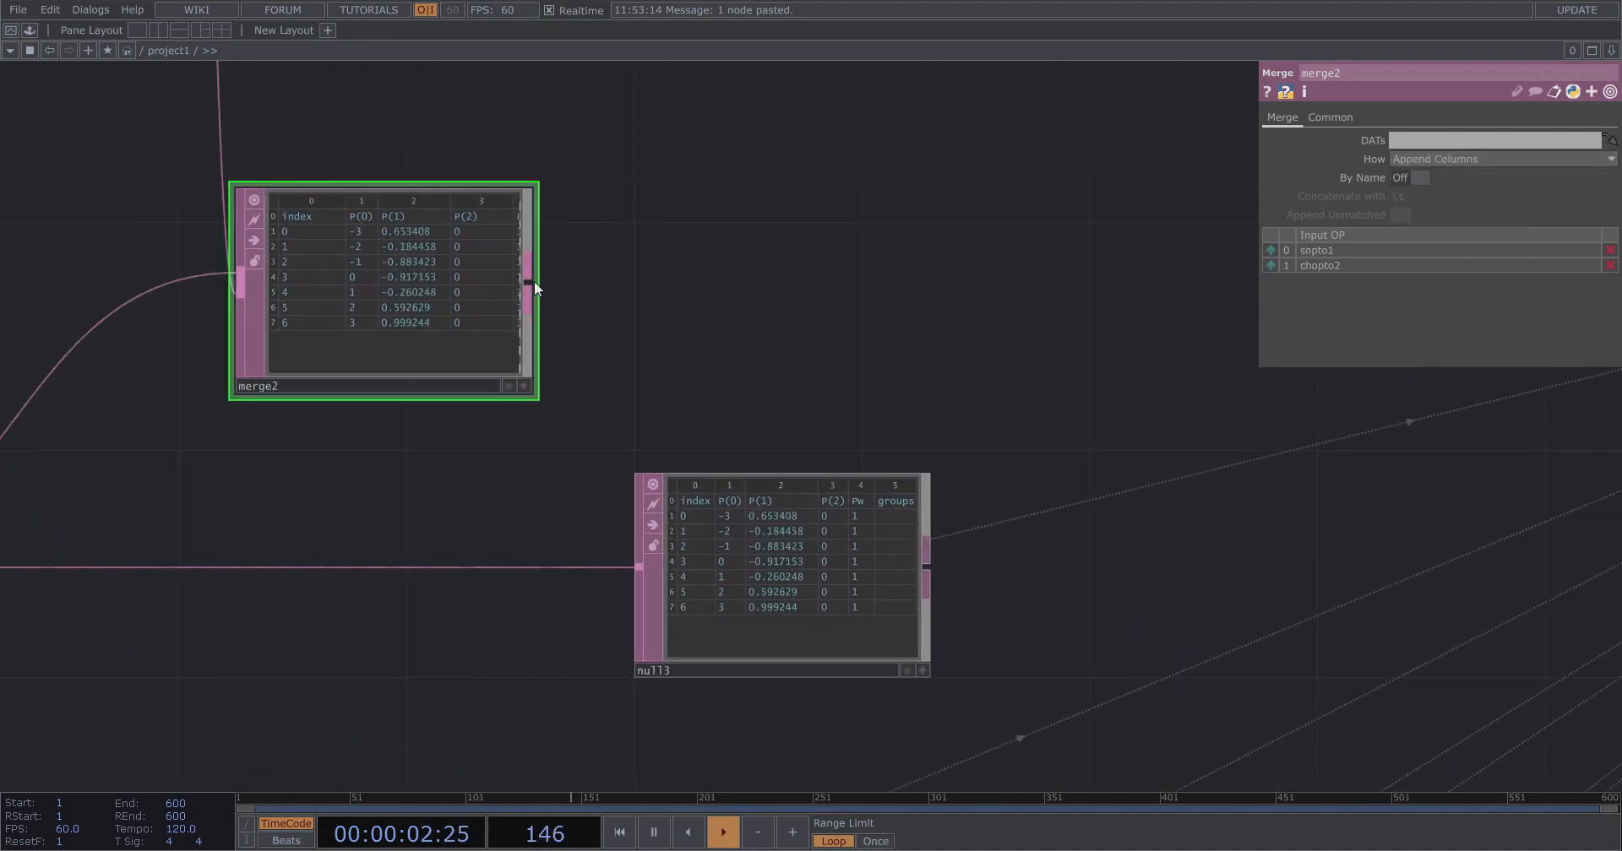
Wire merge2's output into null3 in place of sopto1.
drag(640, 564, 805, 563)
drag(362, 264, 478, 545)
scroll(466, 480, down, 2)
scroll(466, 480, down, 4)
drag(836, 586, 458, 596)
scroll(844, 391, up, 6)
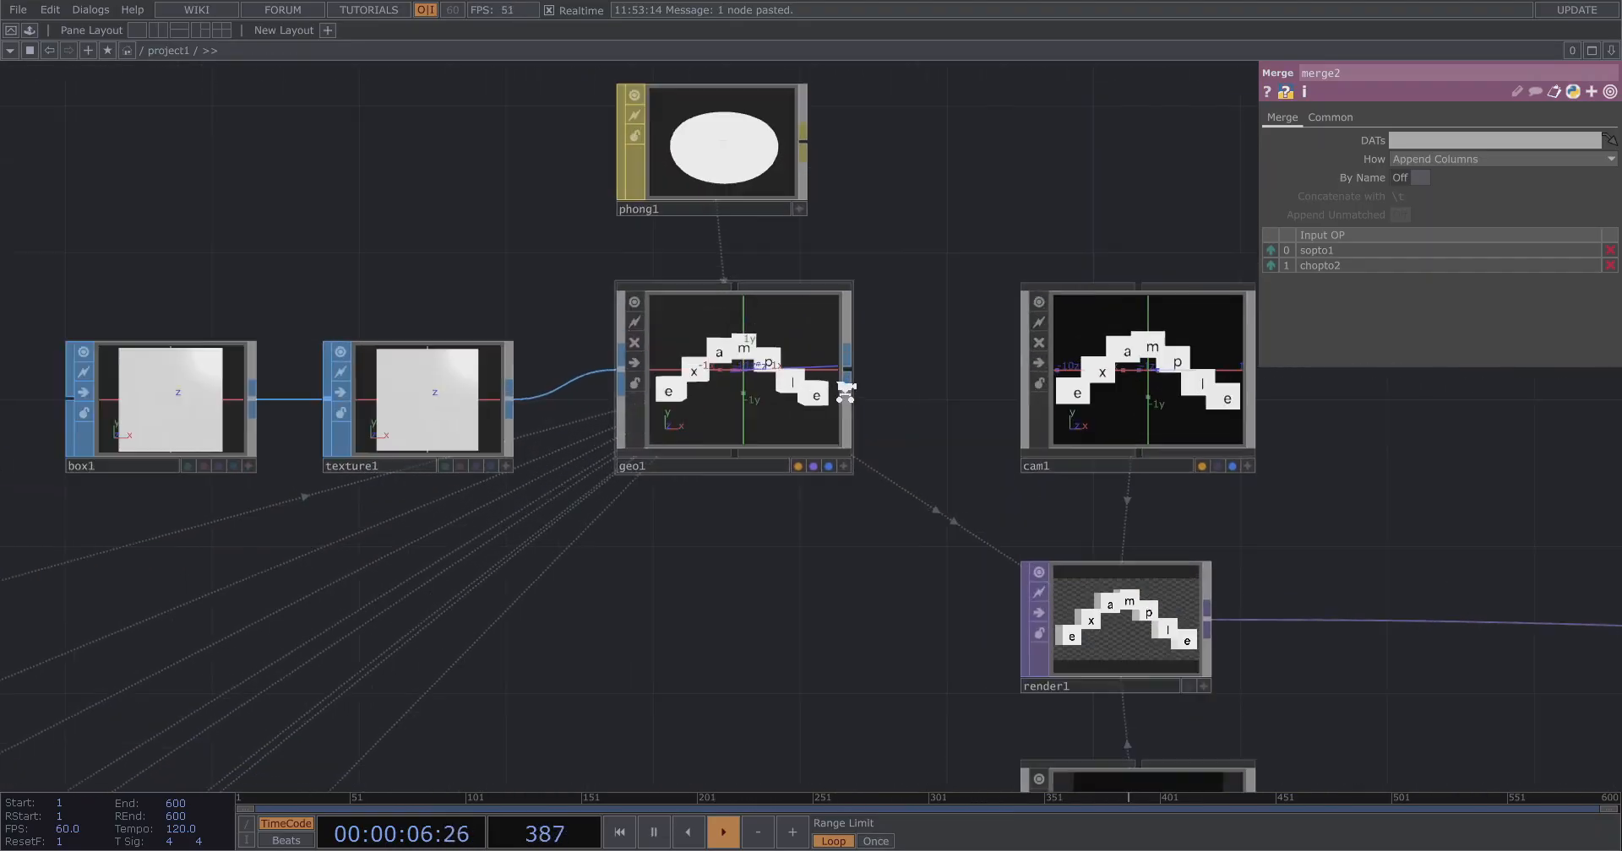
Set geo1's instance Rotate X to the rotation column.
click(834, 382)
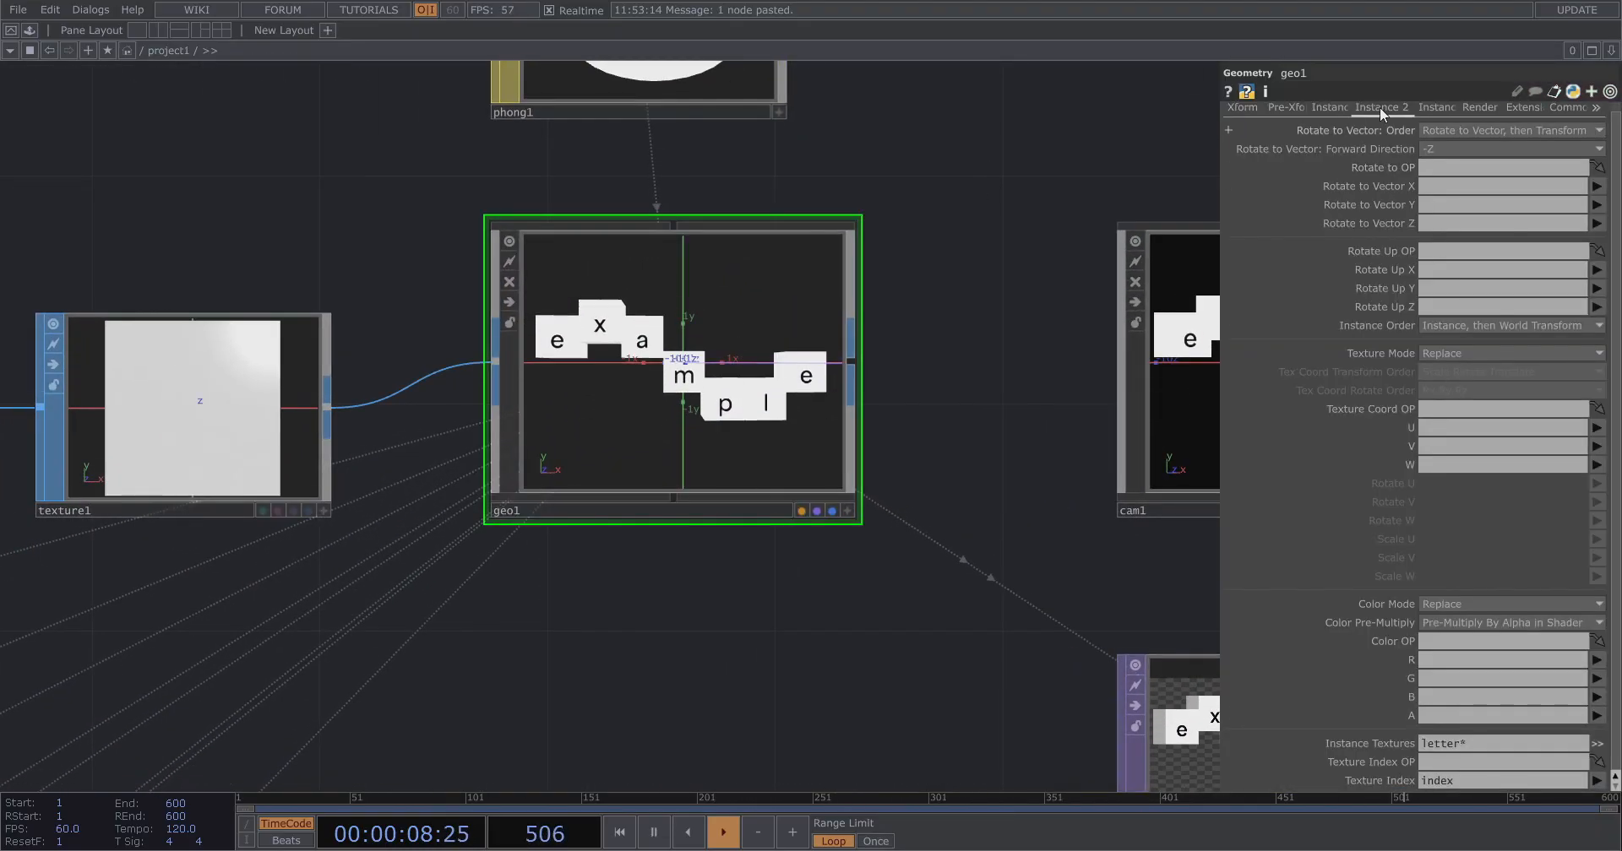
click(1339, 109)
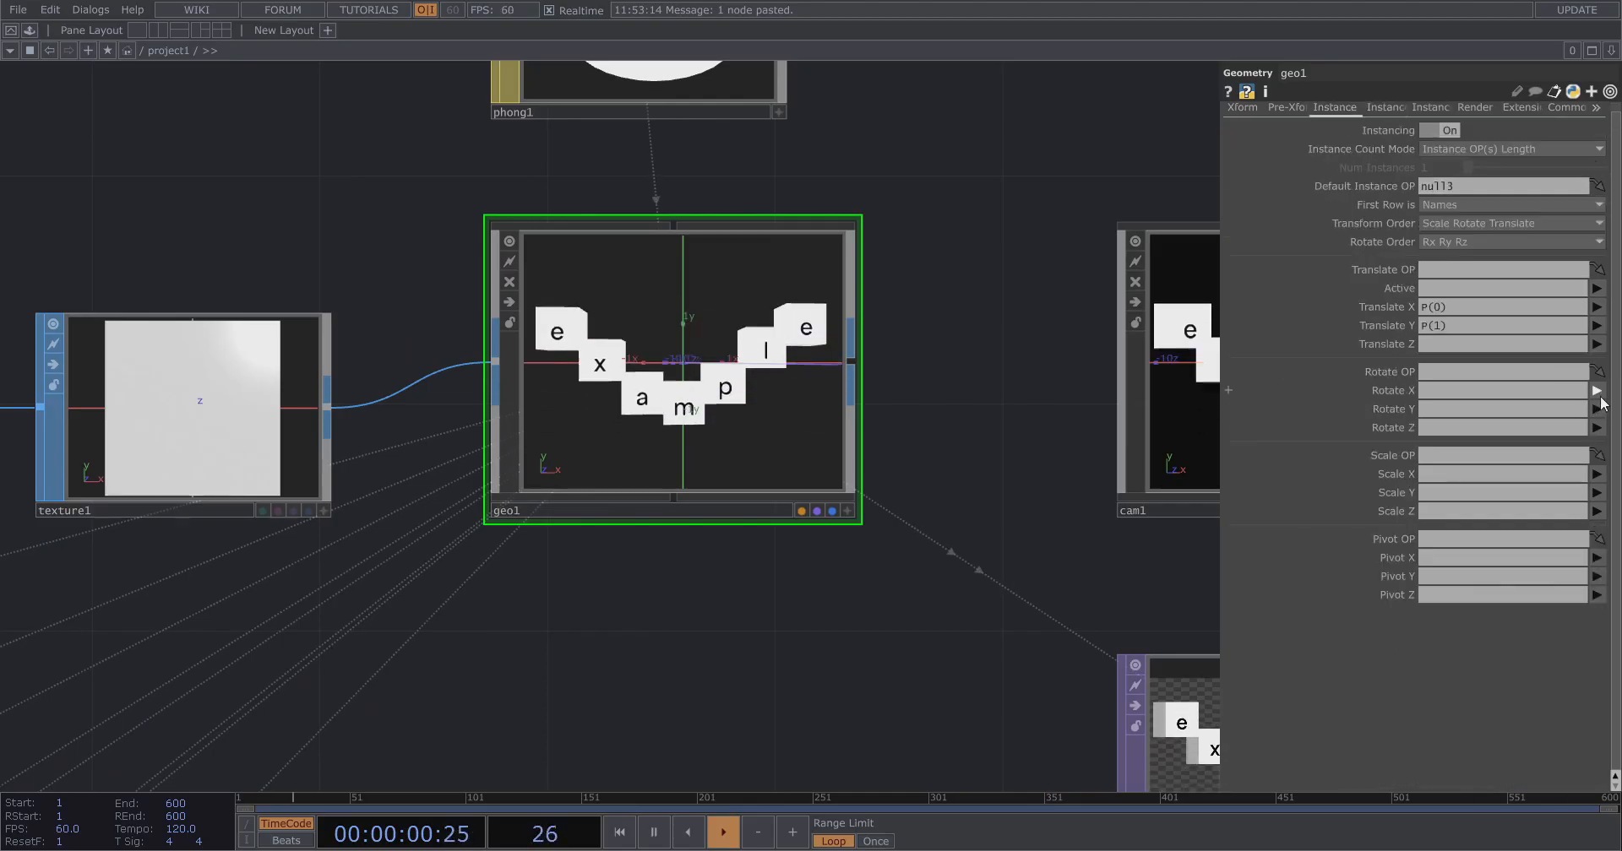
click(1598, 394)
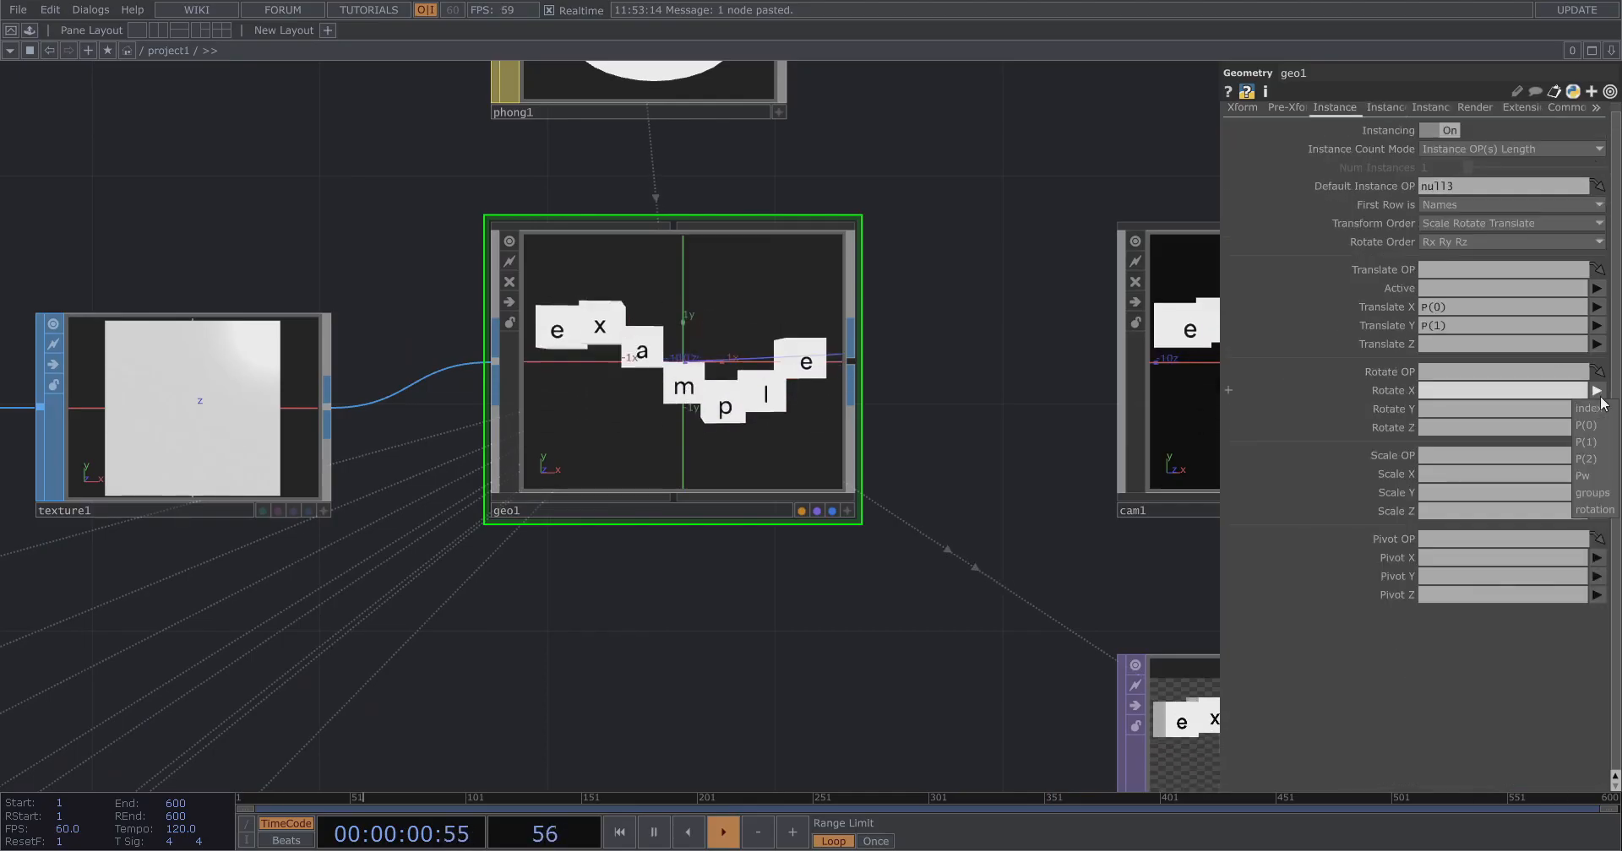
click(1594, 511)
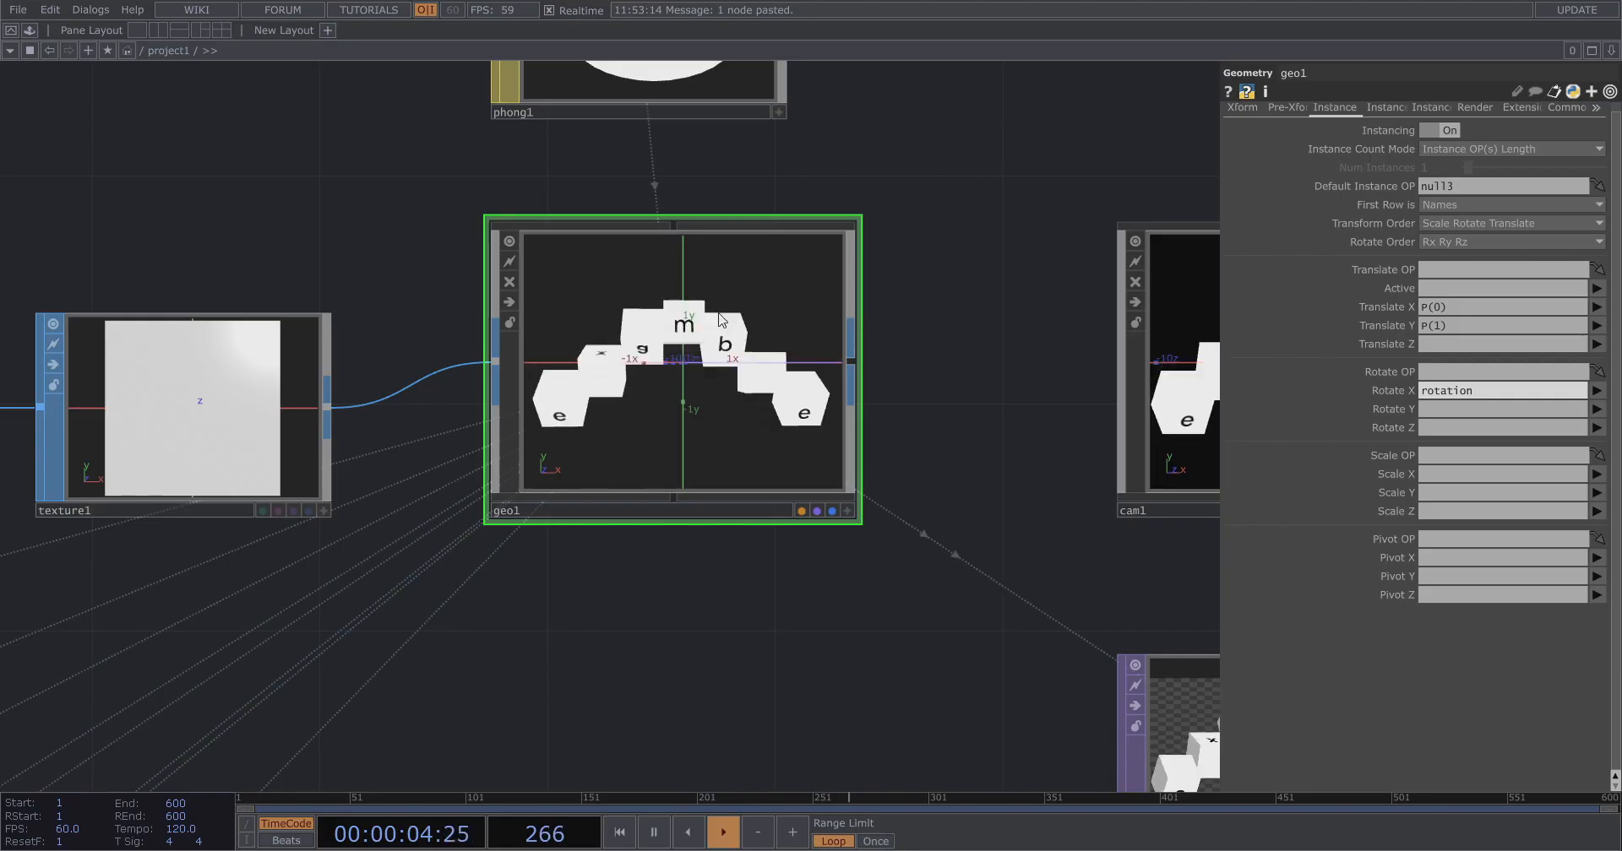
Open out1 in a floating viewer window and resize and reposition it.
scroll(980, 443, down, 5)
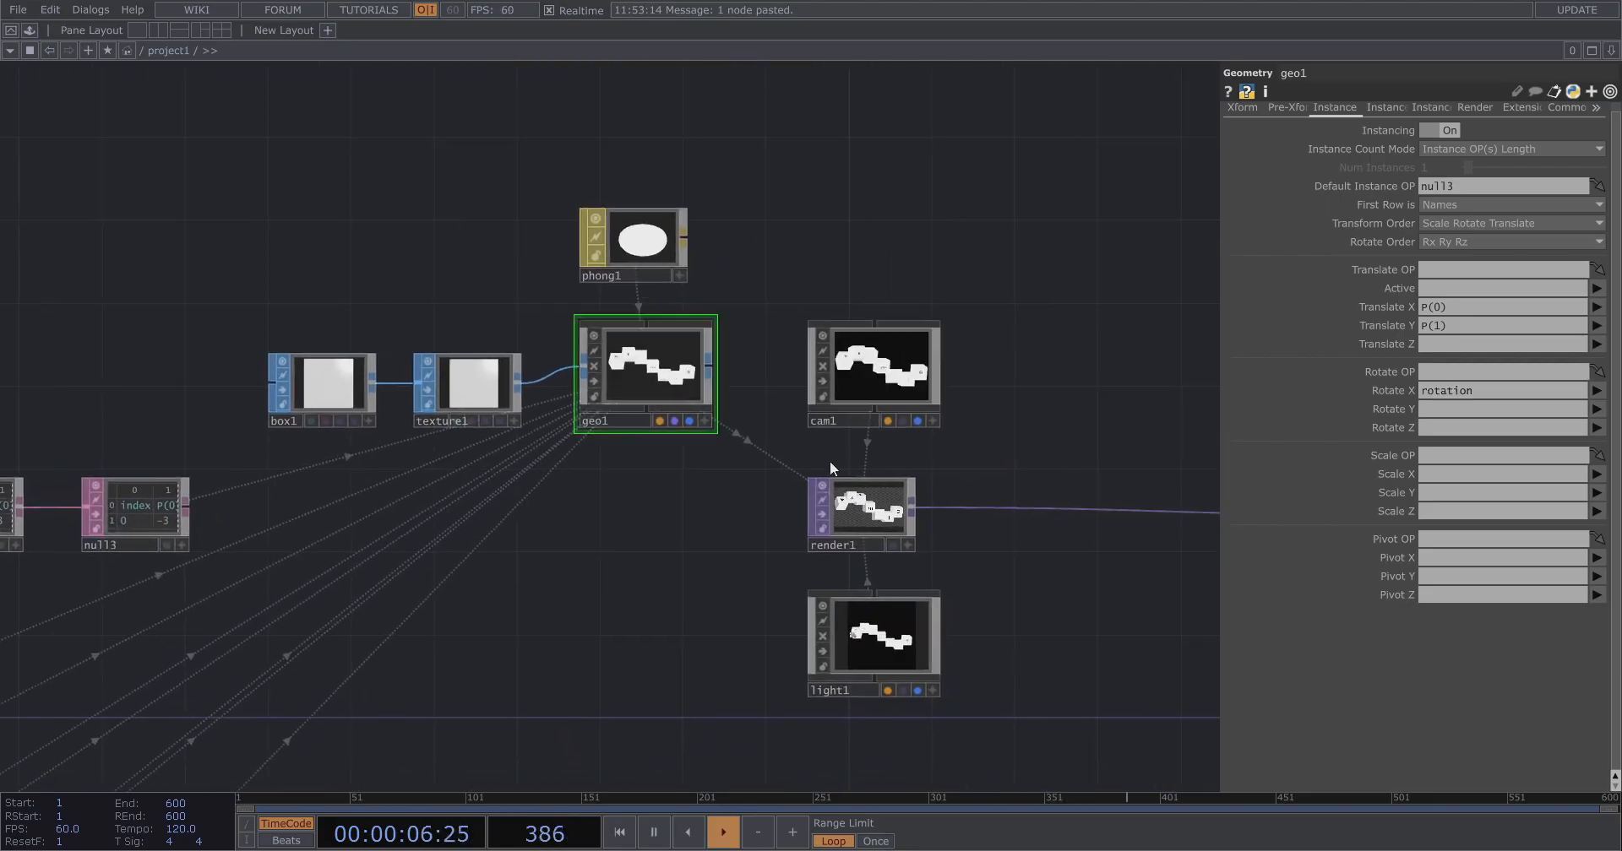
scroll(794, 528, up, 5)
scroll(794, 528, up, 1)
right_click(794, 527)
click(414, 388)
scroll(414, 387, down, 6)
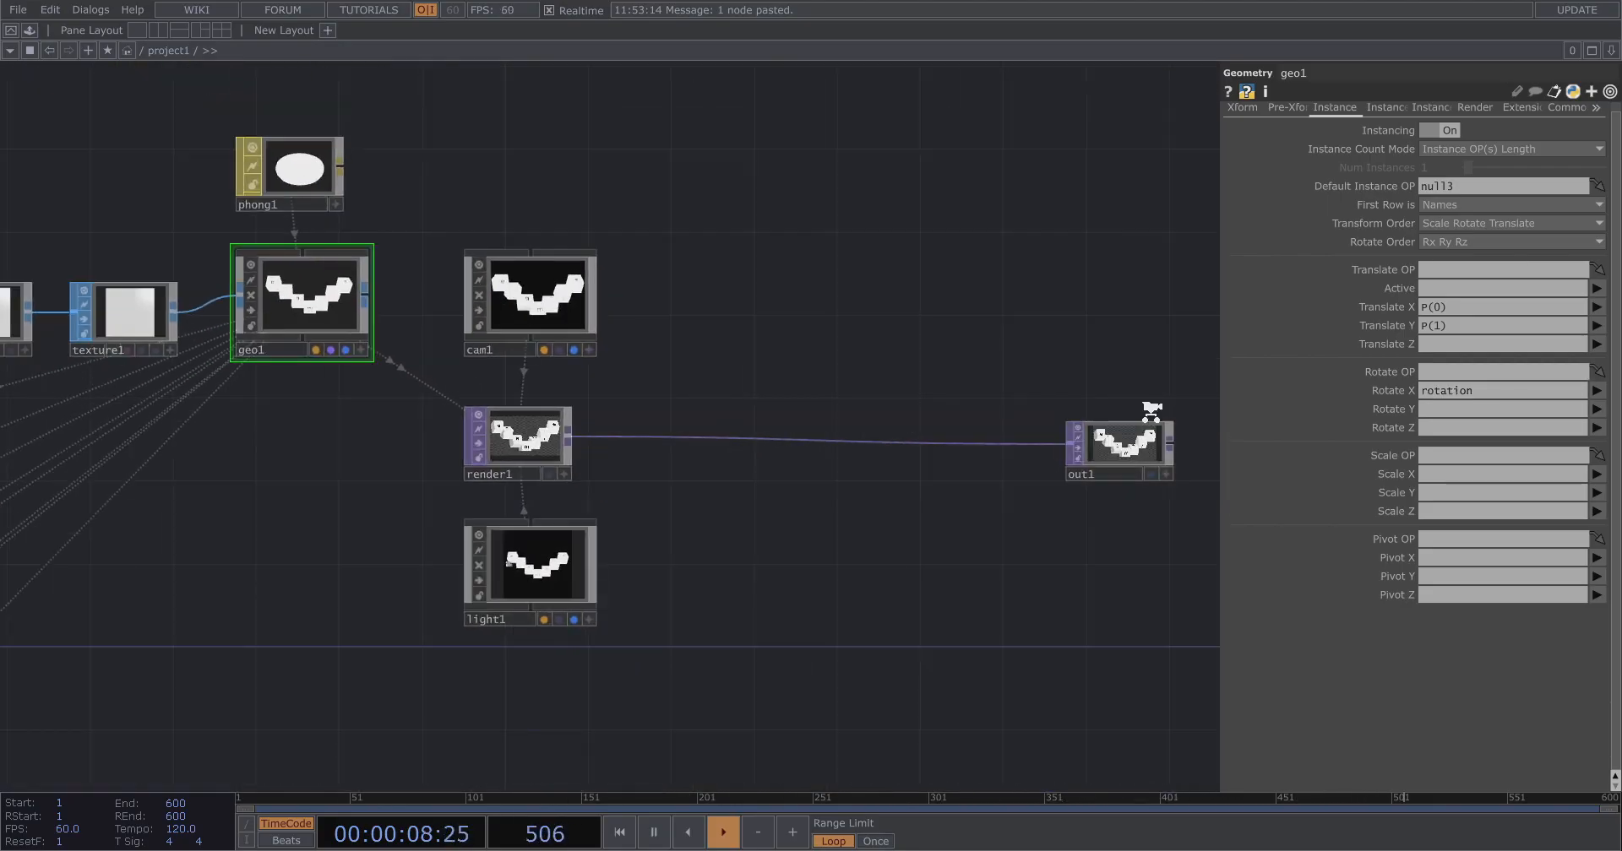
scroll(1151, 411, up, 2)
right_click(1151, 453)
click(1177, 443)
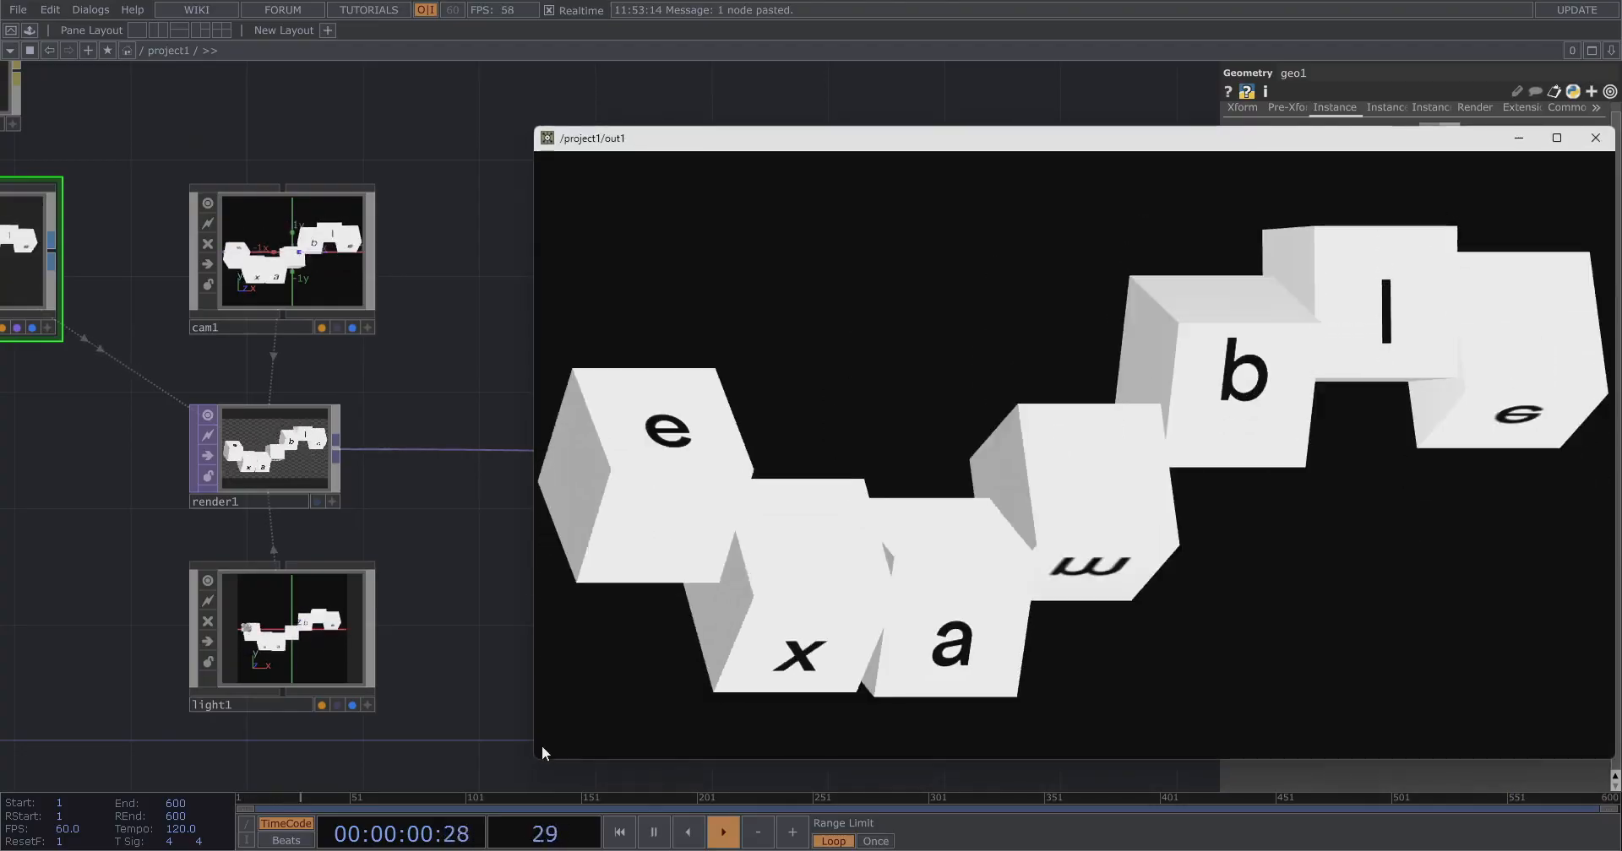
drag(532, 760, 1331, 446)
drag(1334, 138, 1256, 55)
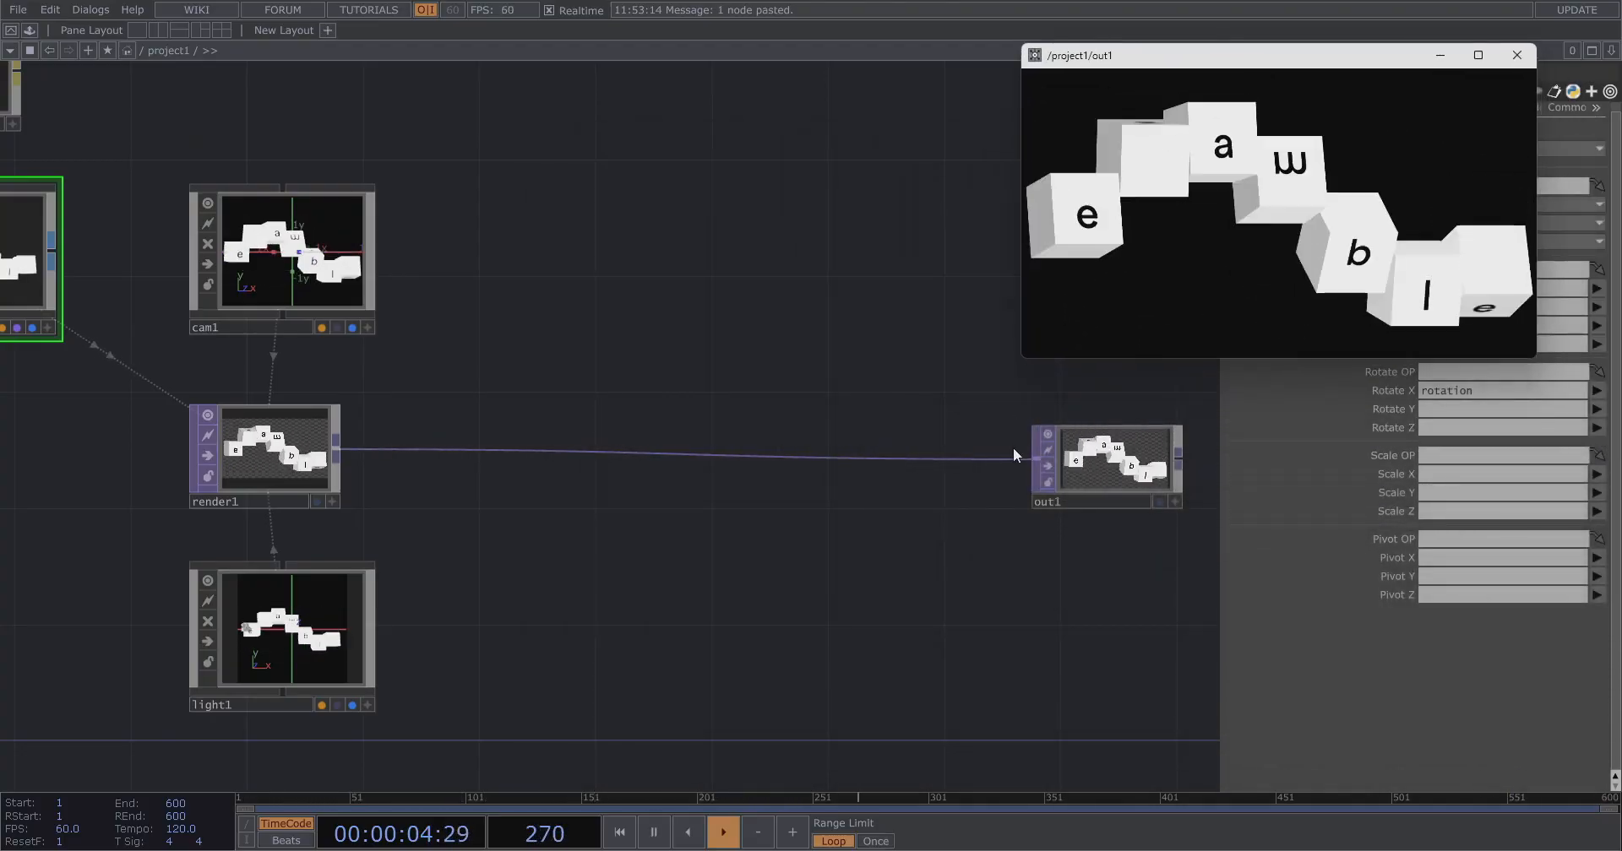
right_click(782, 458)
click(794, 443)
text(tra)
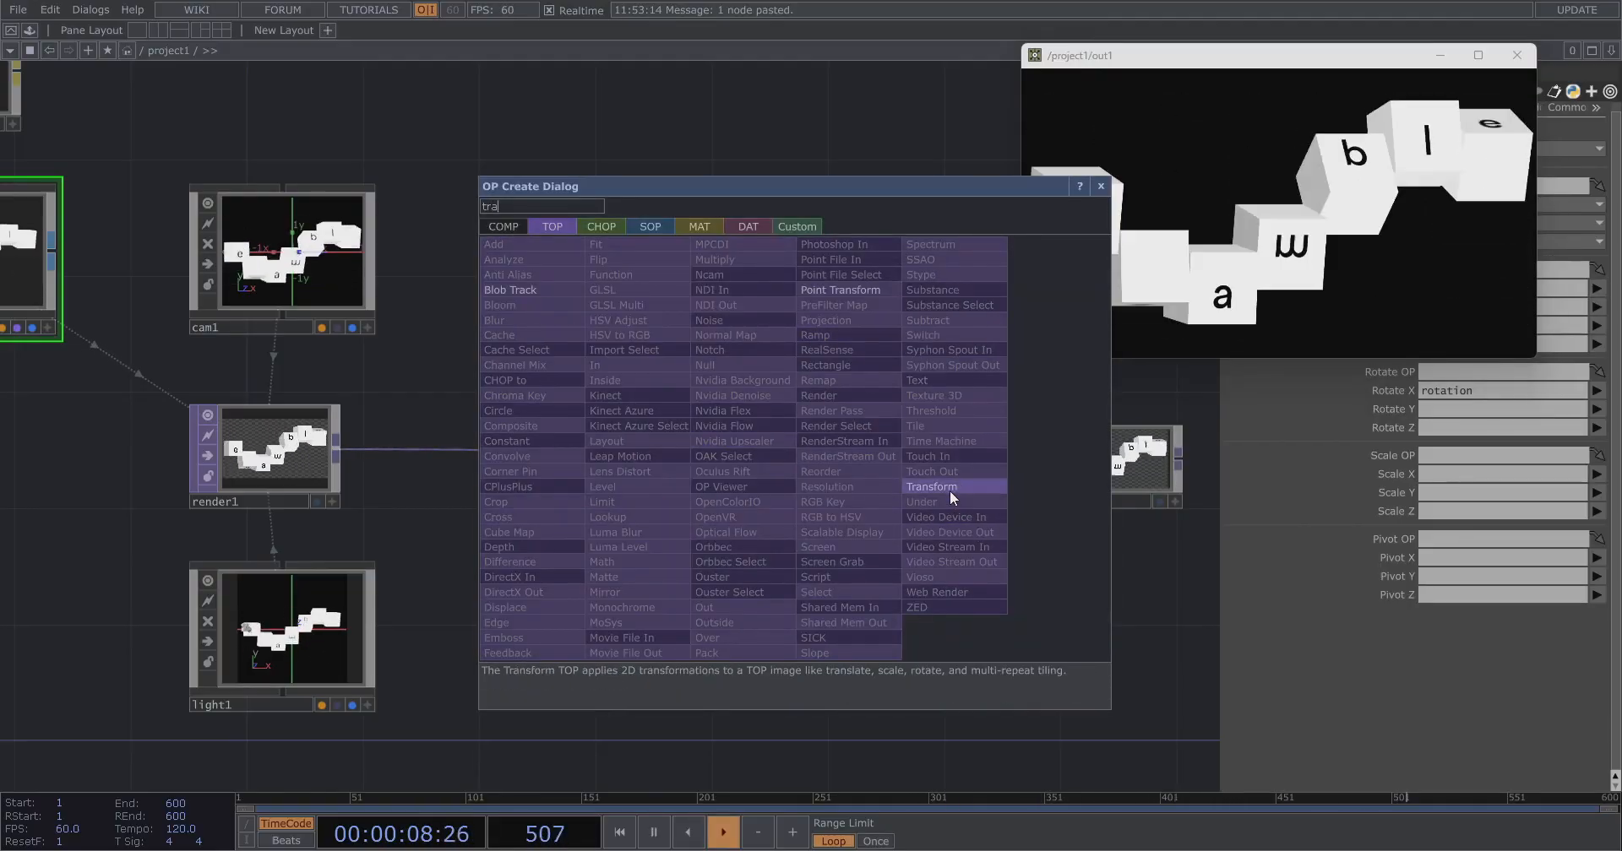
click(950, 487)
click(701, 462)
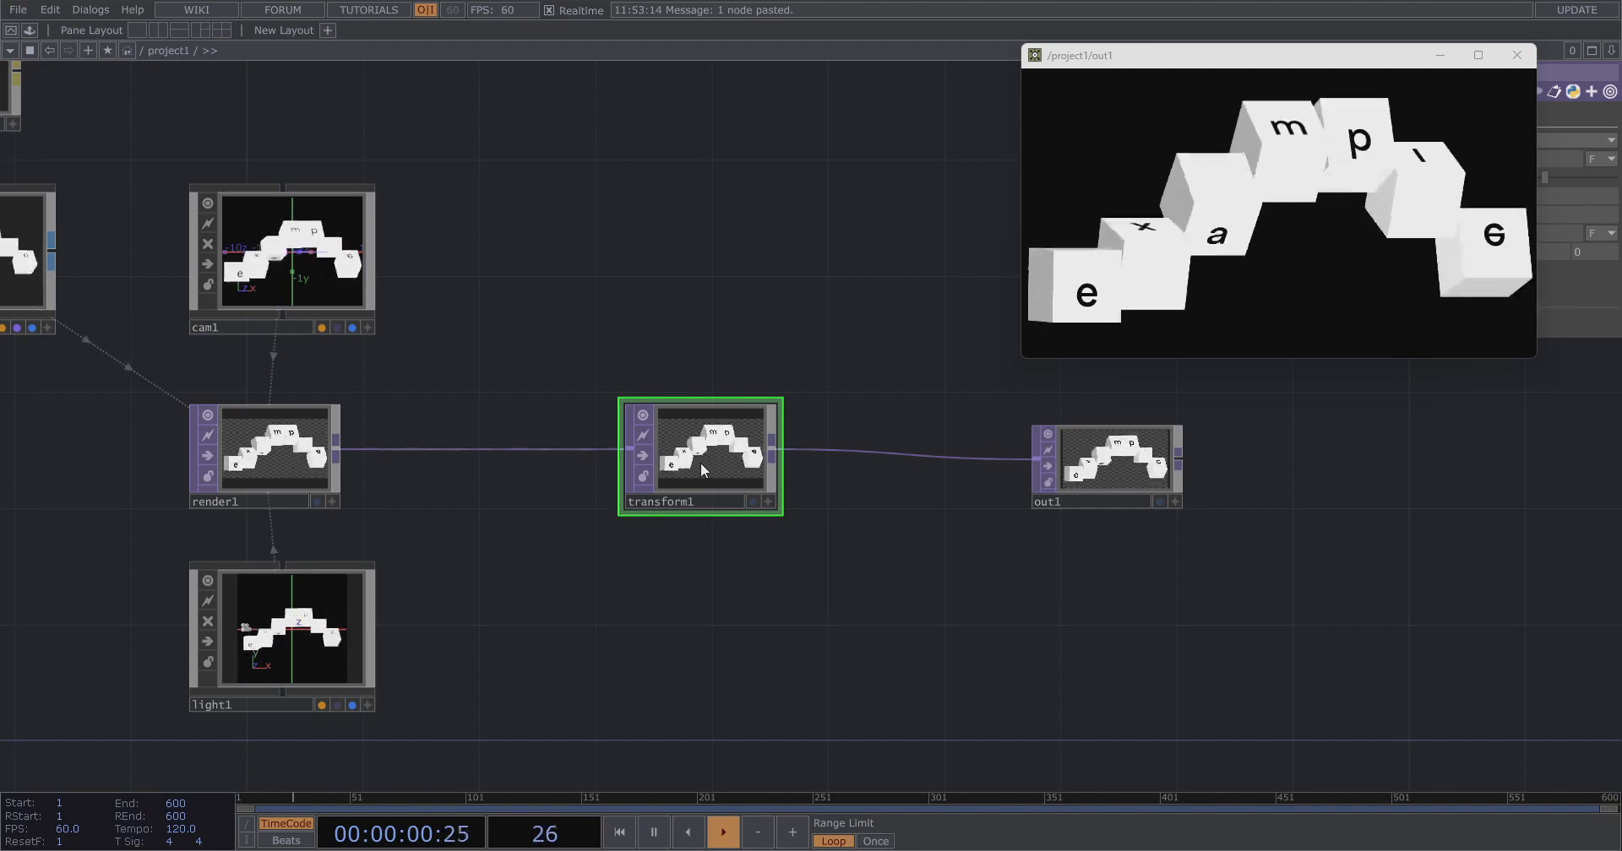
key(Delete)
Insert a Composite TOP between render1 and out1.
key(Tab)
text(comp)
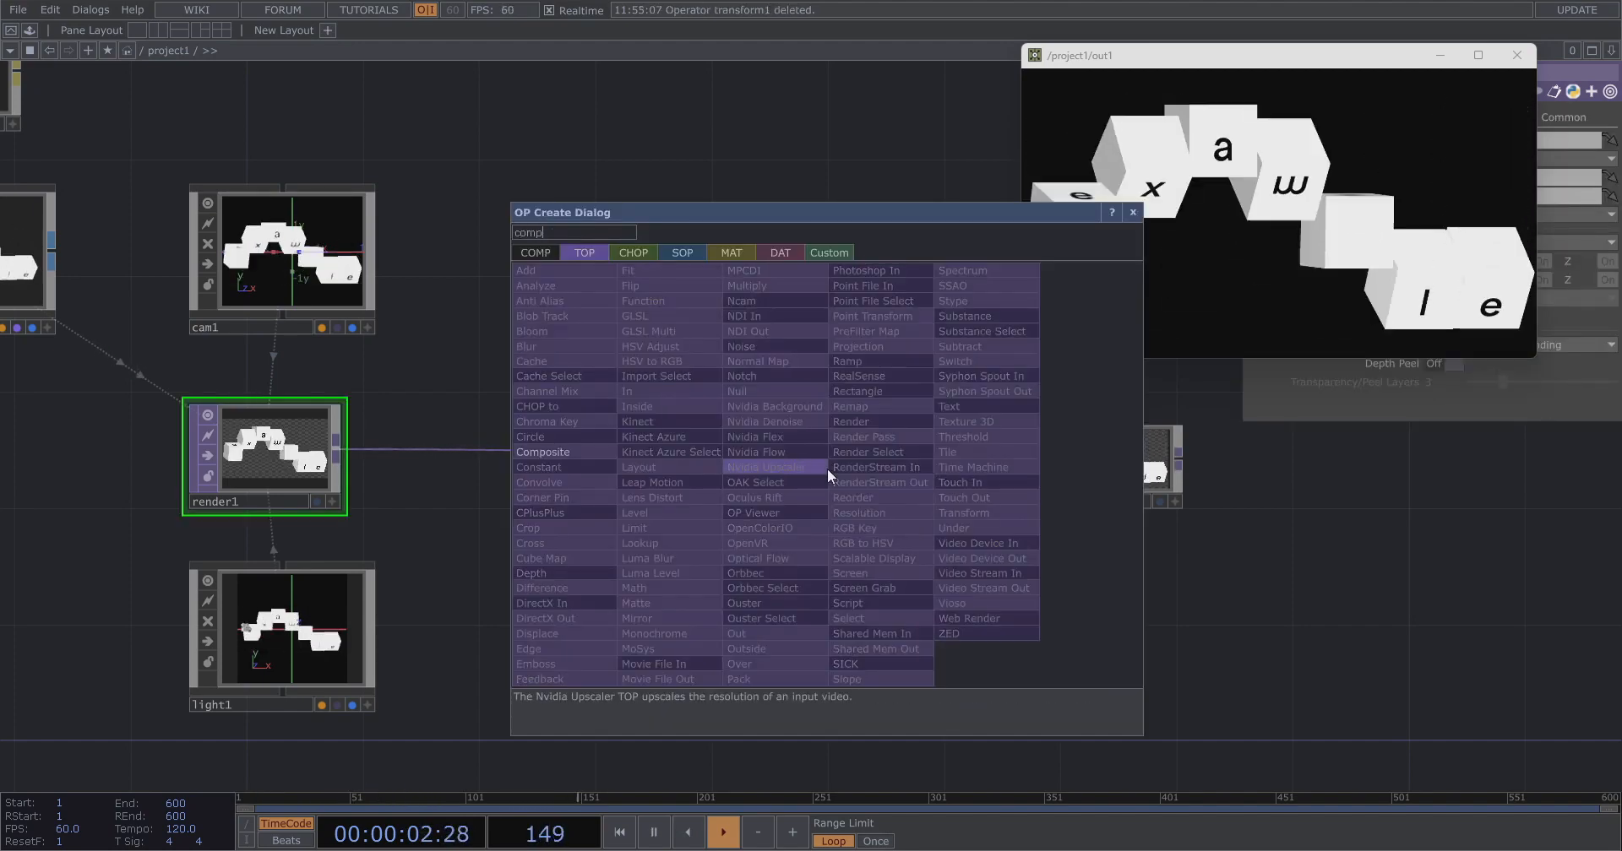
click(592, 453)
click(879, 483)
drag(336, 450, 802, 478)
drag(947, 478, 983, 459)
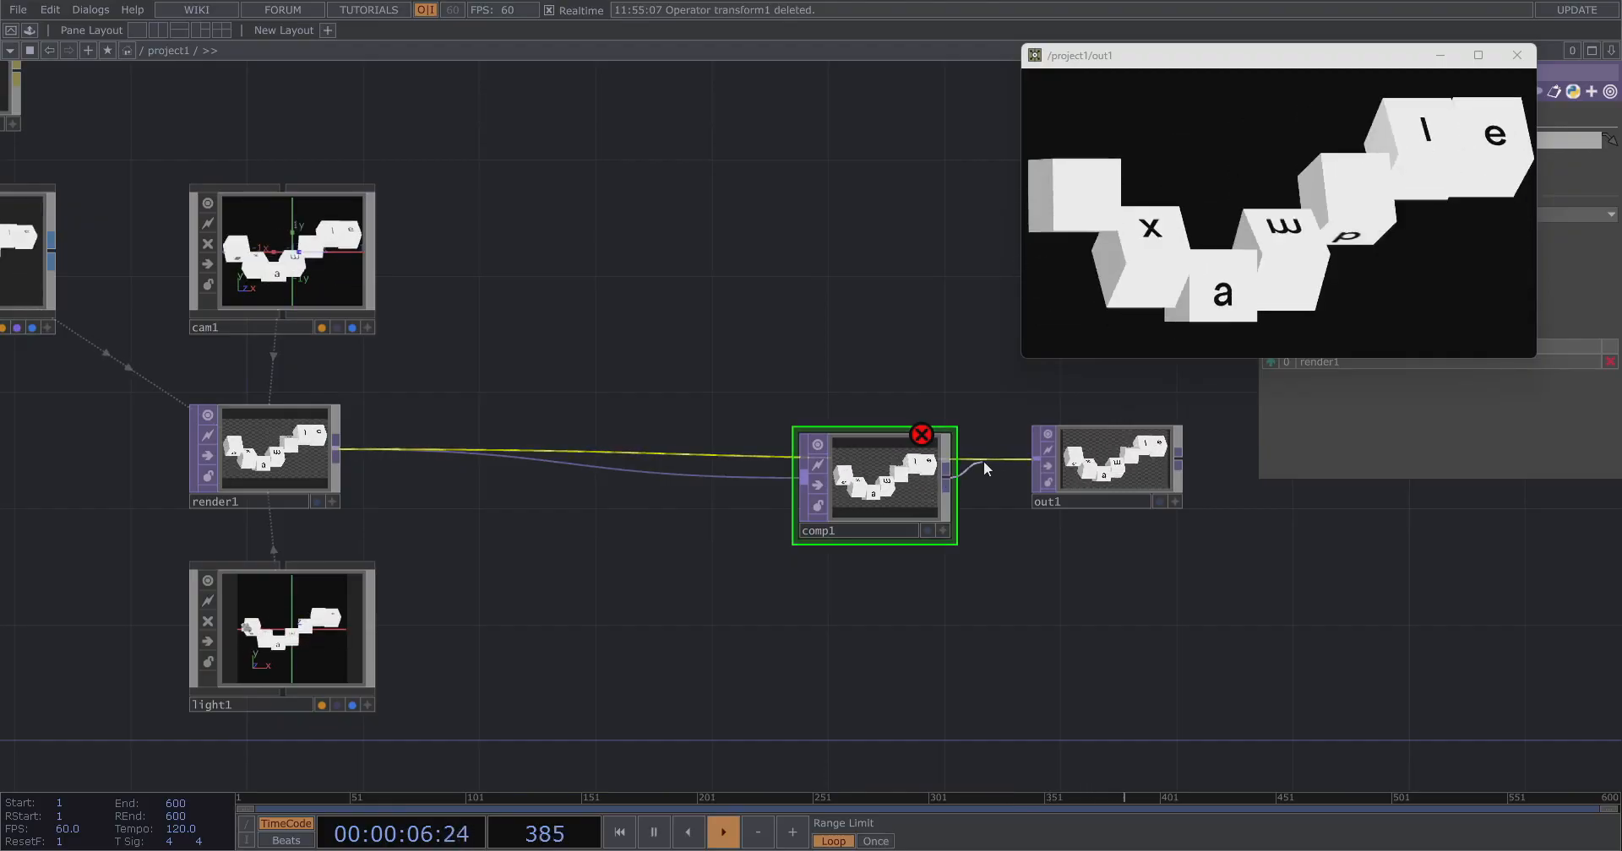
drag(887, 492, 887, 463)
Add a Ramp TOP and connect it as comp1's second input.
key(Tab)
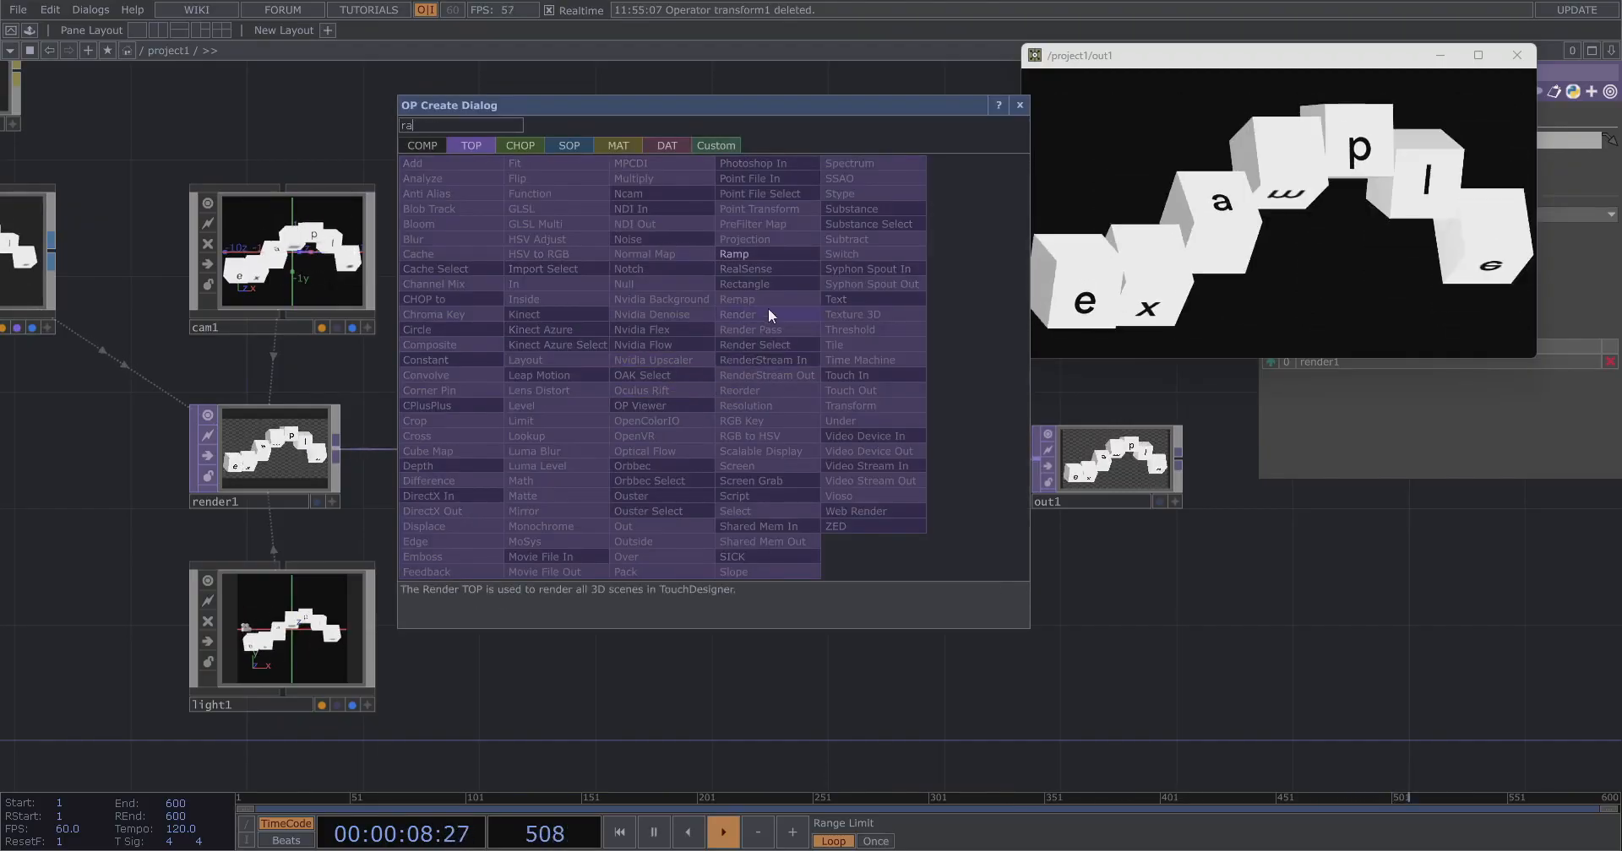
key(Escape)
click(647, 622)
drag(714, 619, 802, 456)
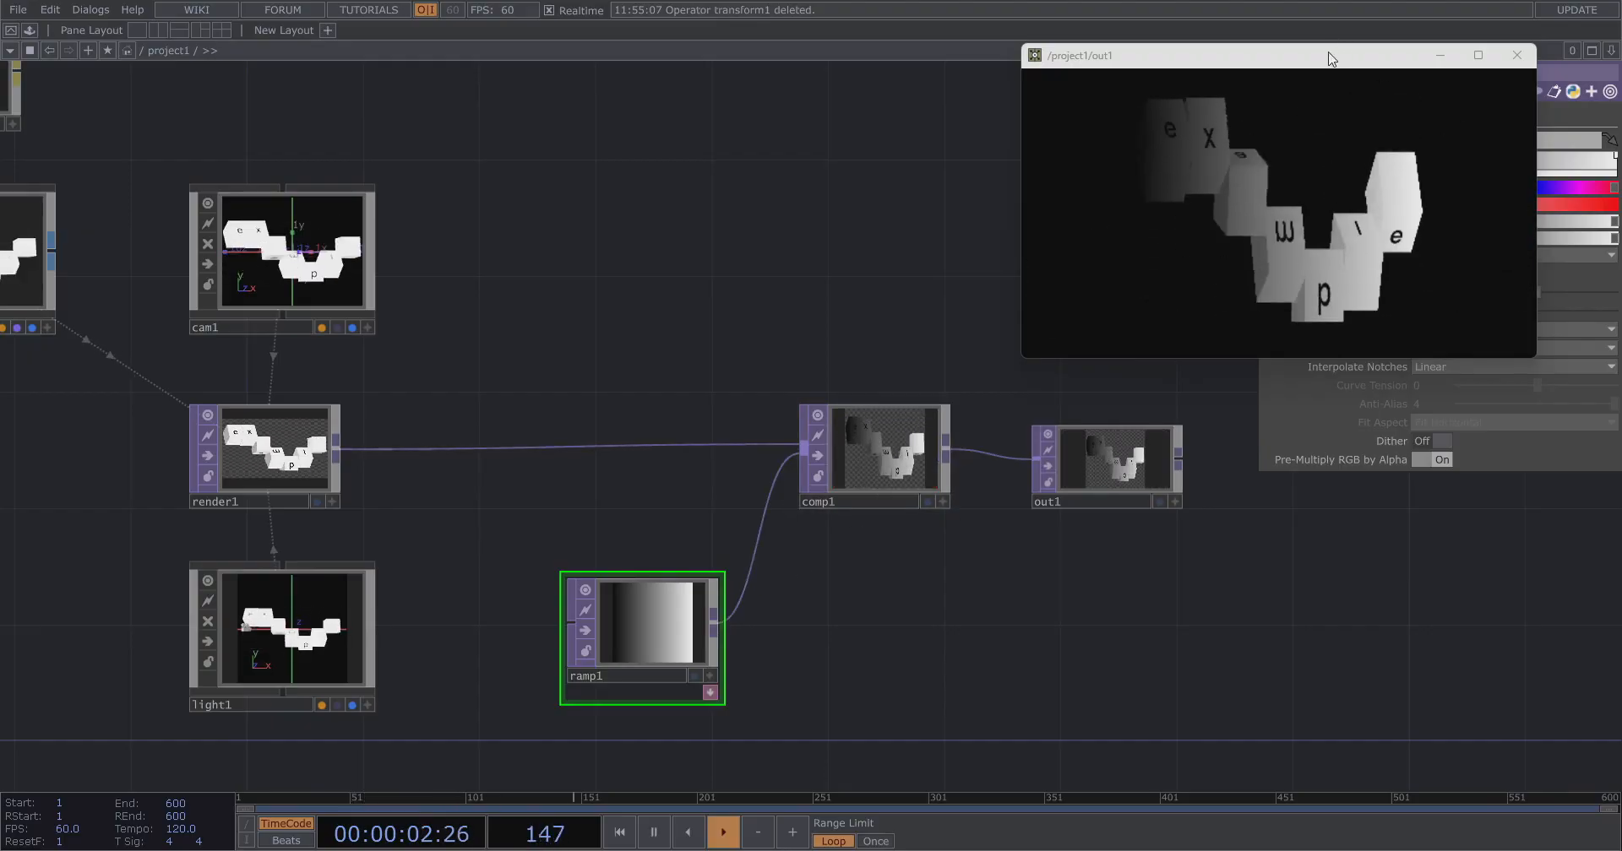
Set ramp1's output resolution to 1280 by 720.
drag(1327, 56, 1118, 60)
drag(1325, 362, 1218, 304)
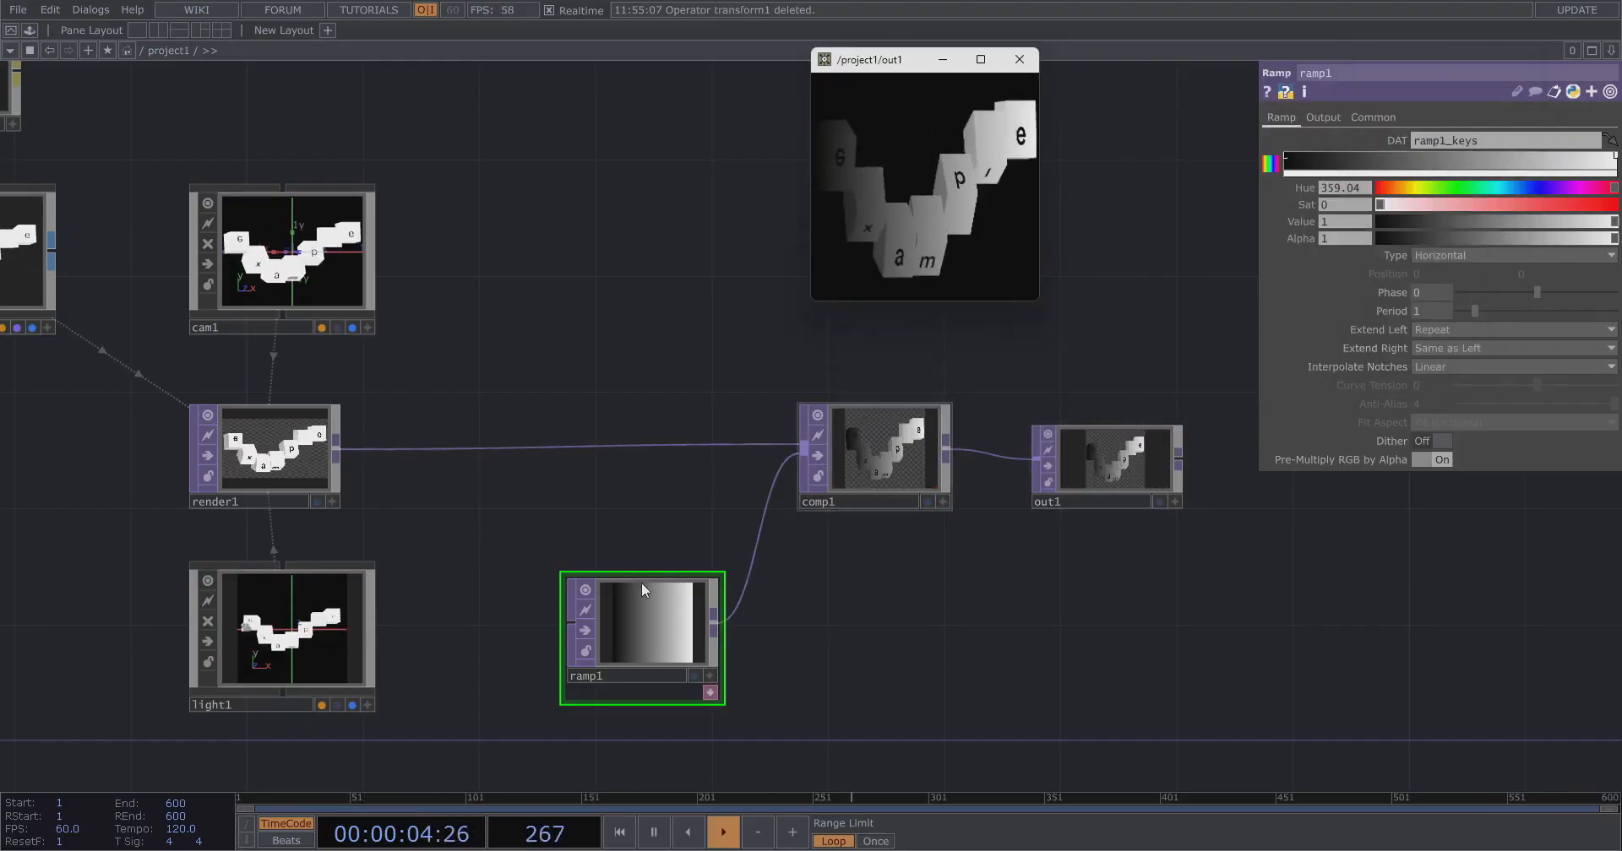
click(1382, 117)
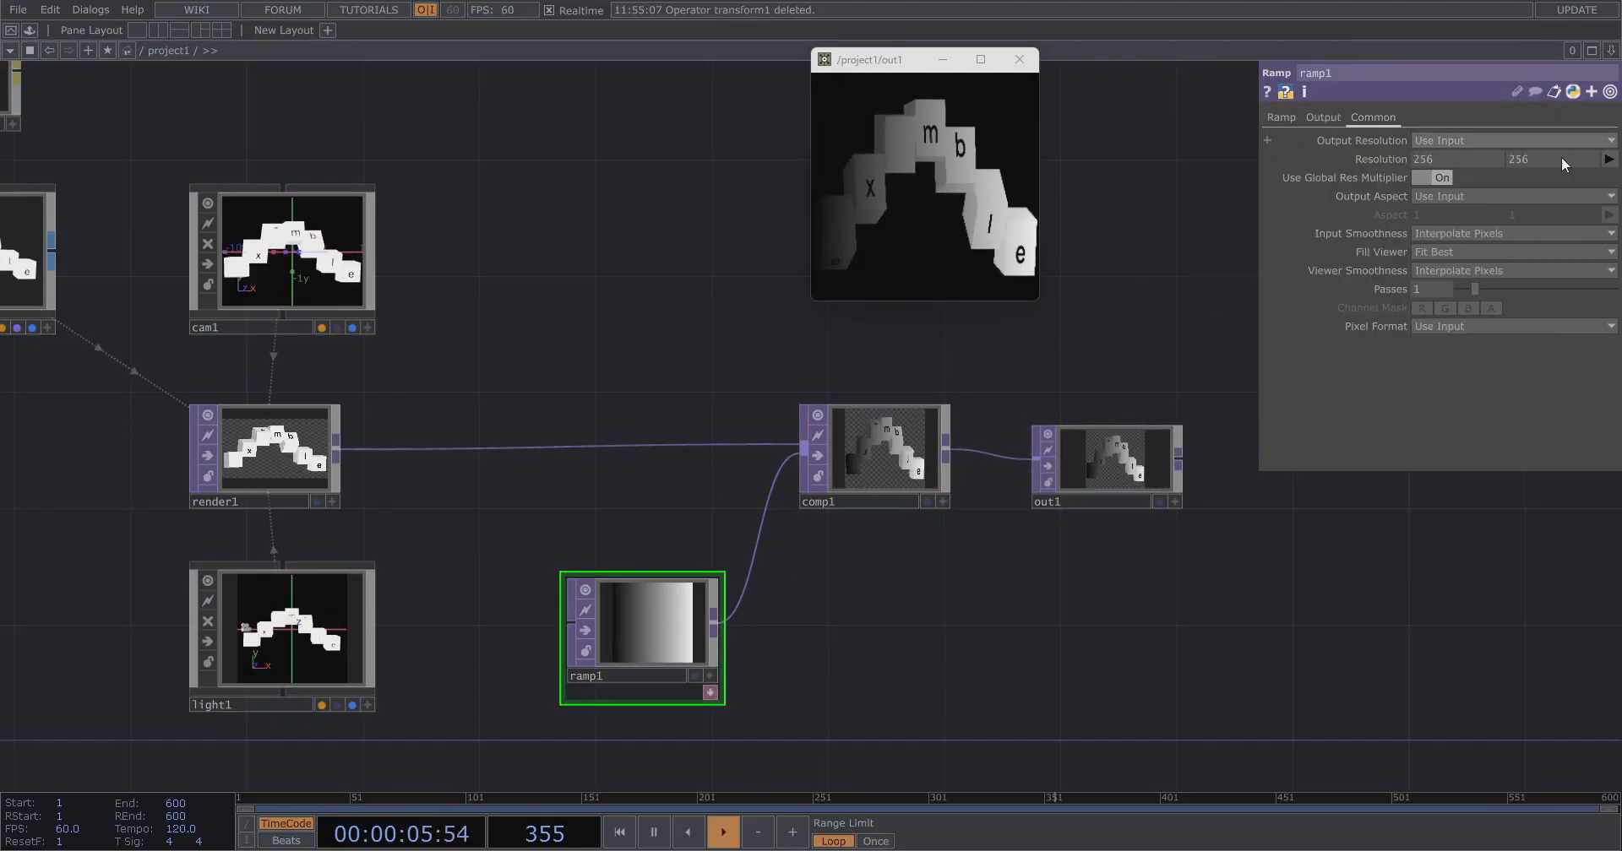
click(1607, 159)
click(1593, 245)
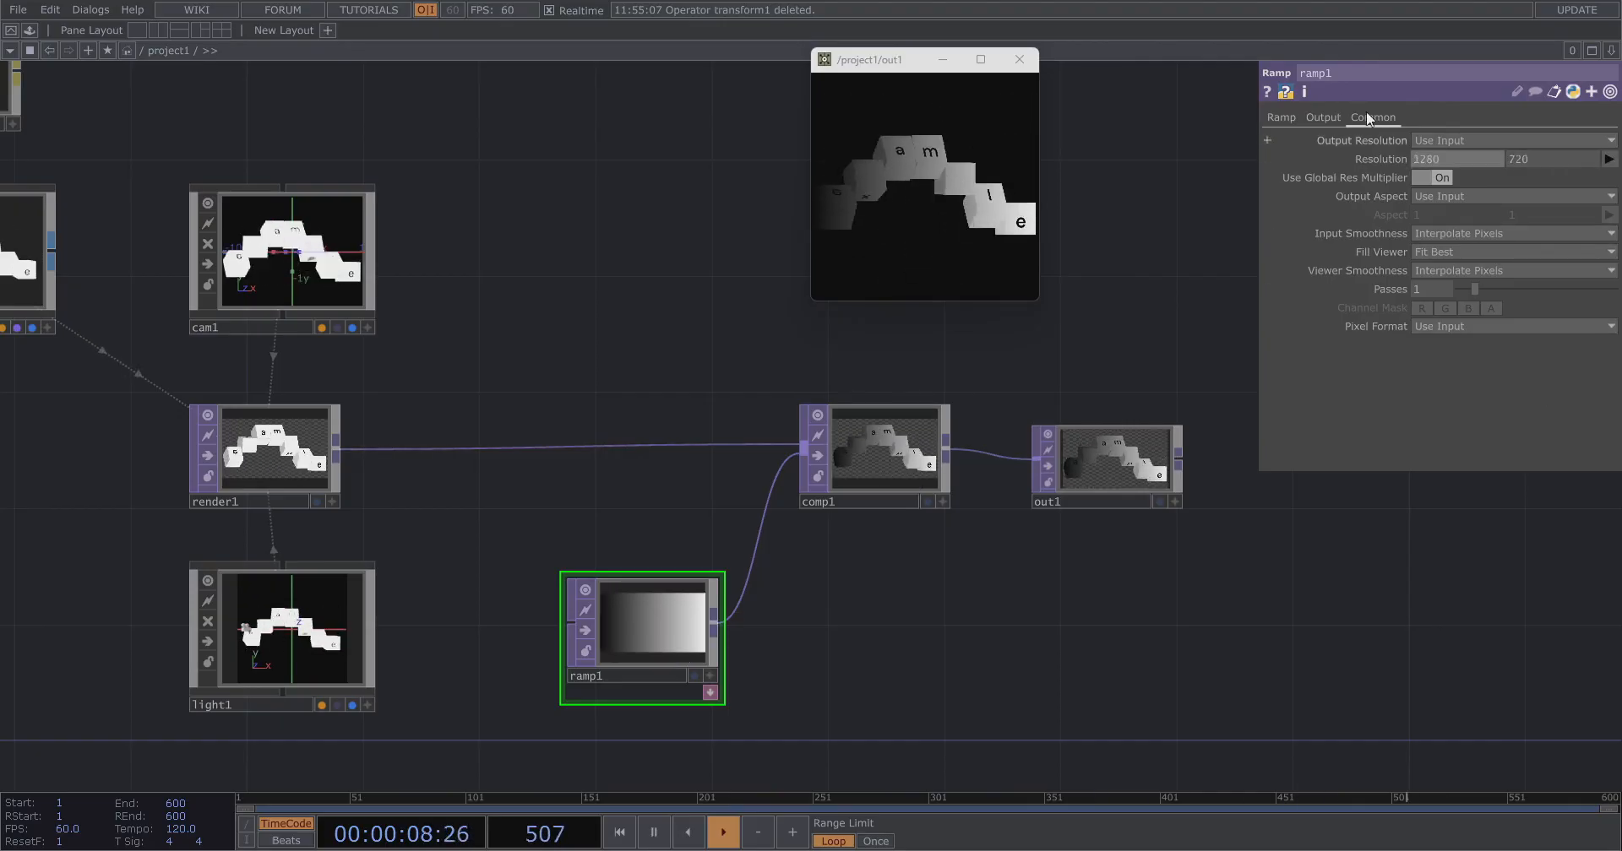
Set ramp1's Type to Vertical.
click(1290, 118)
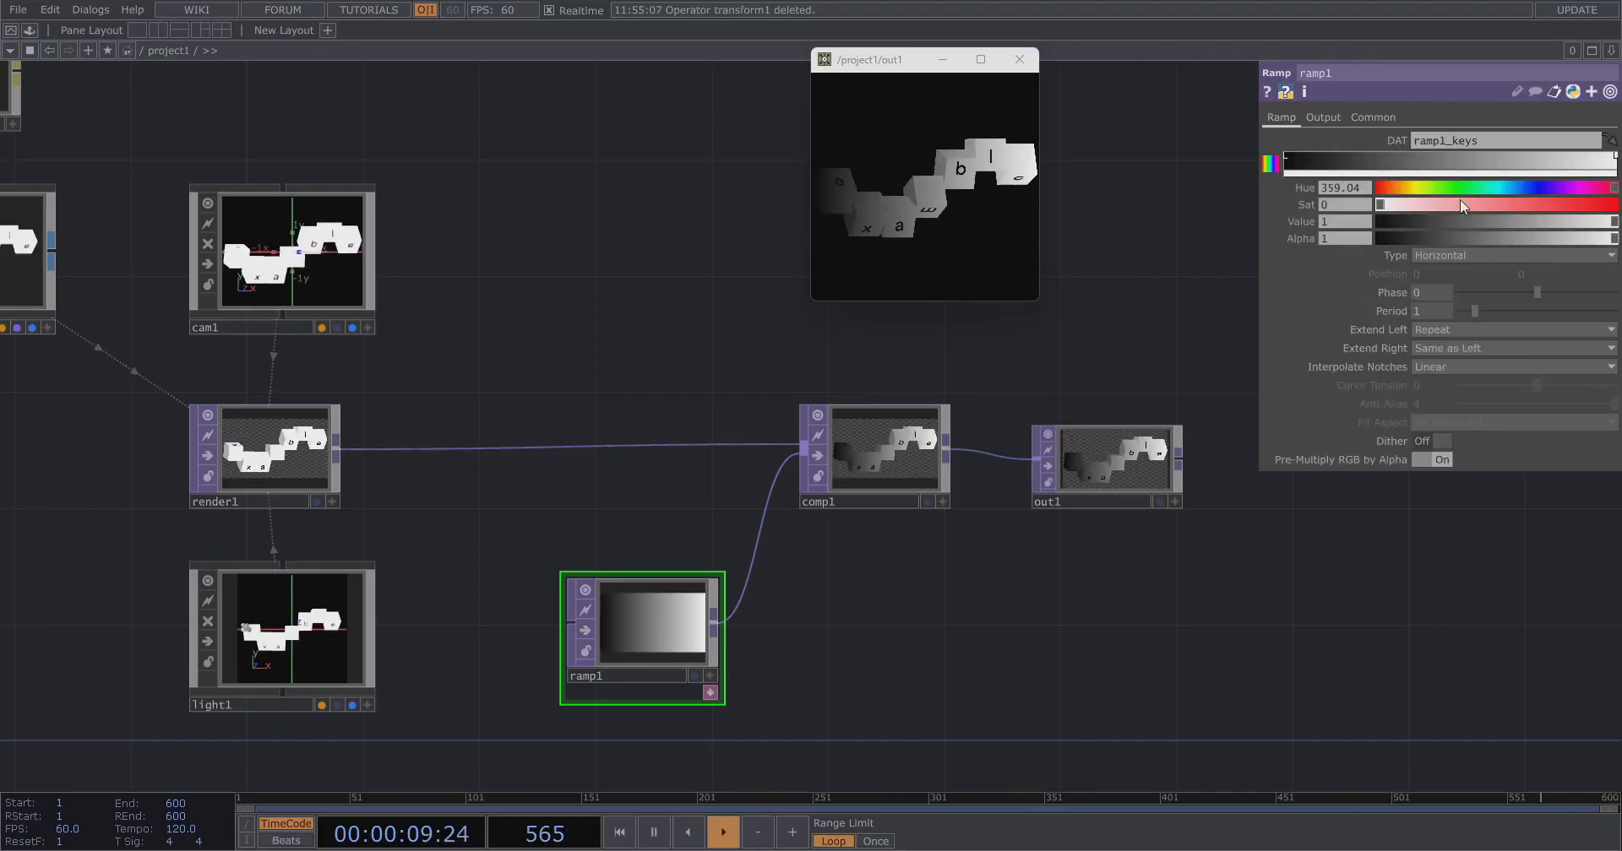
click(1398, 140)
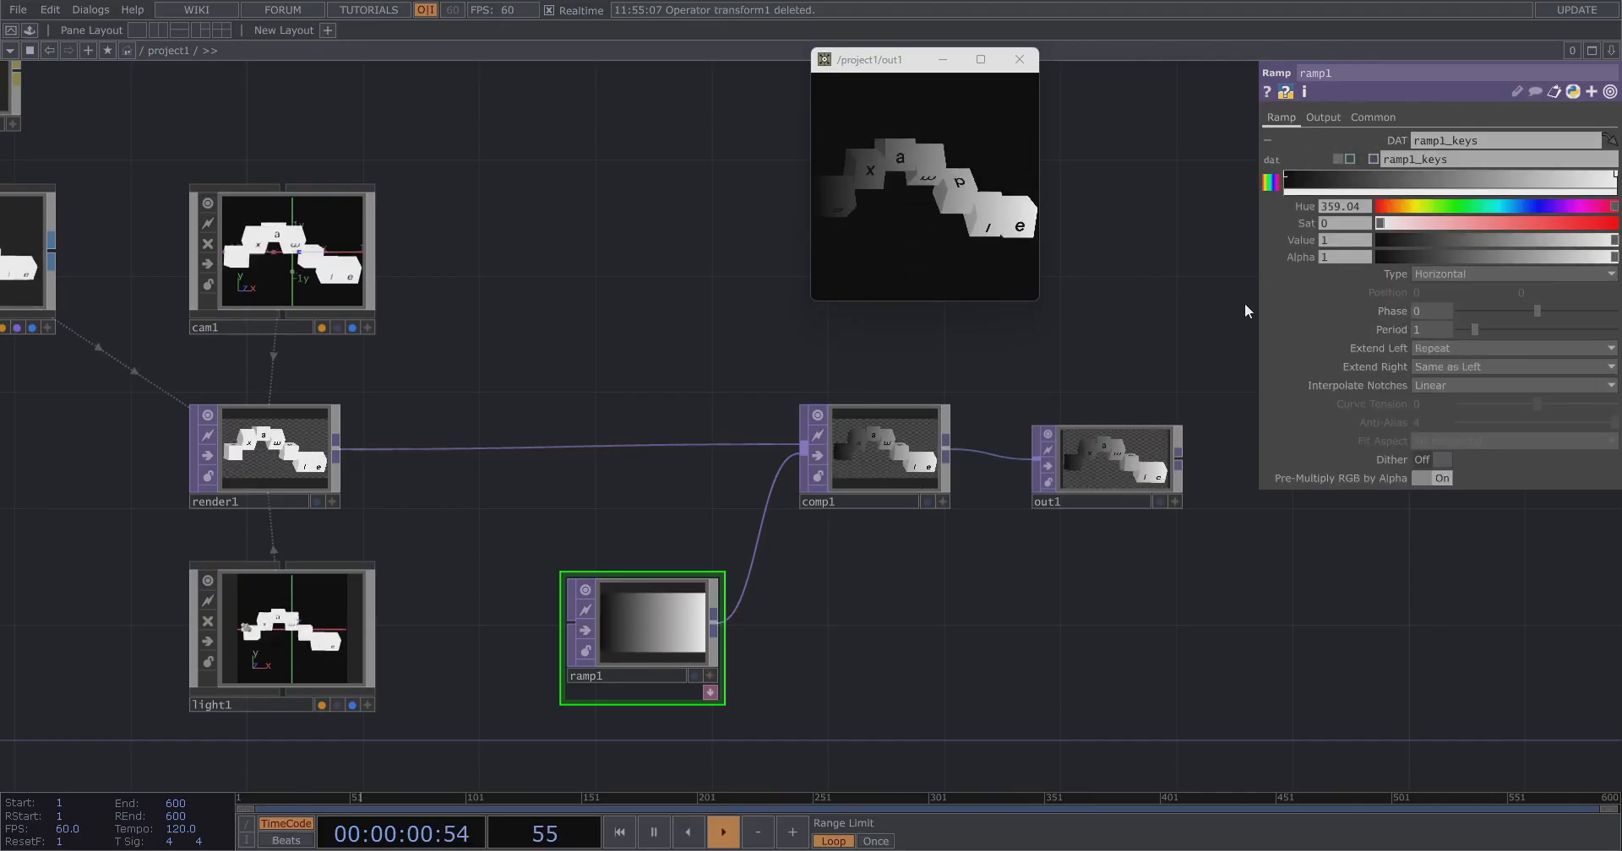
click(1442, 291)
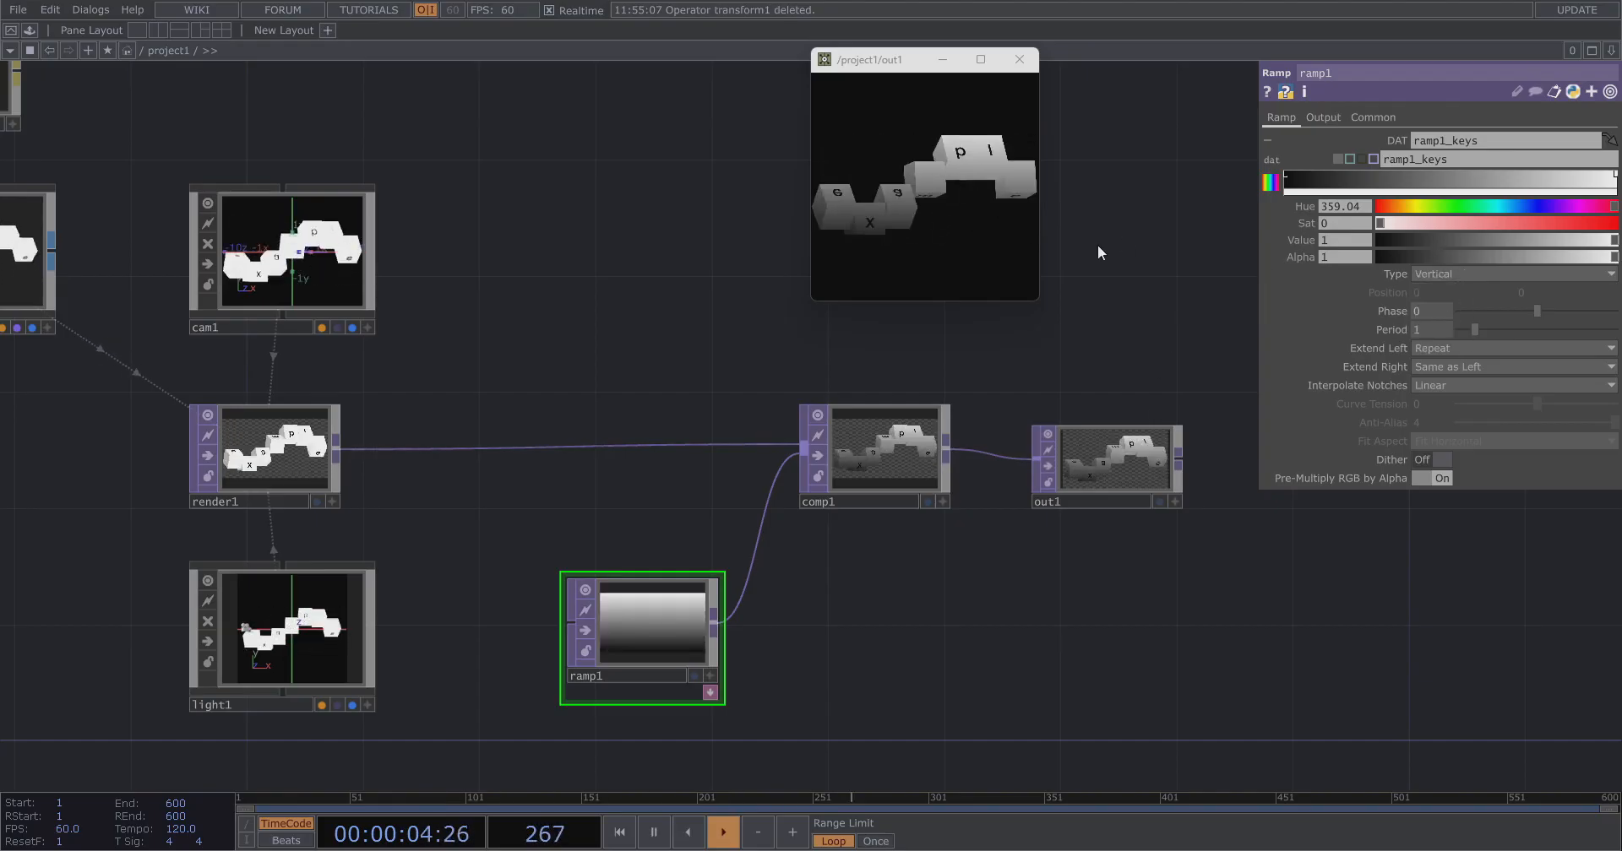
Set comp1's Operation to Over.
drag(1036, 299, 1158, 326)
drag(1121, 81, 1035, 55)
click(885, 448)
click(1474, 214)
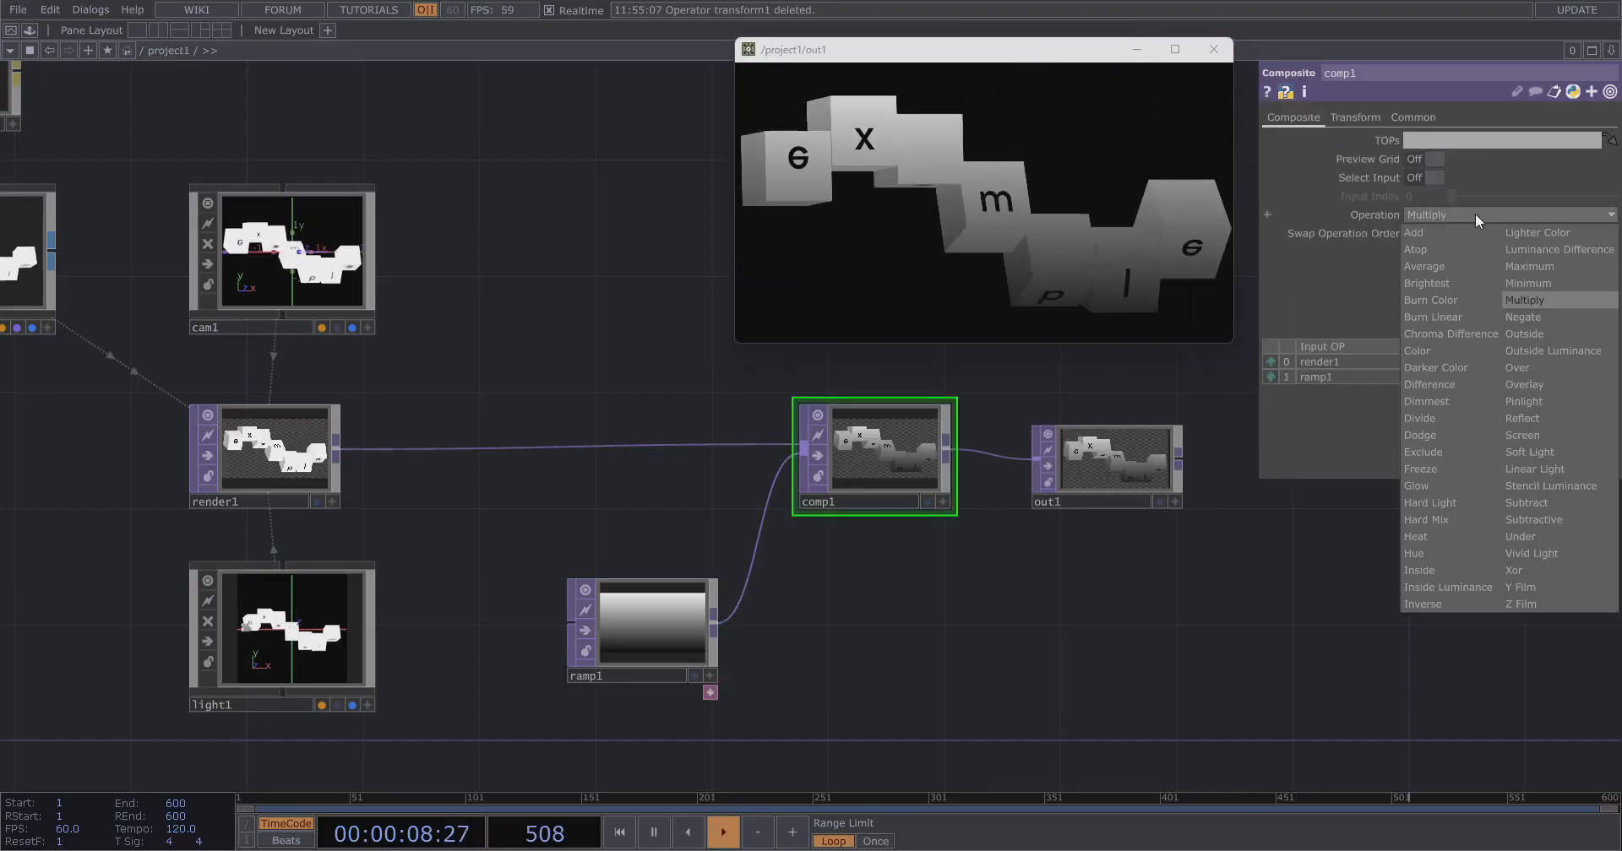
click(1543, 366)
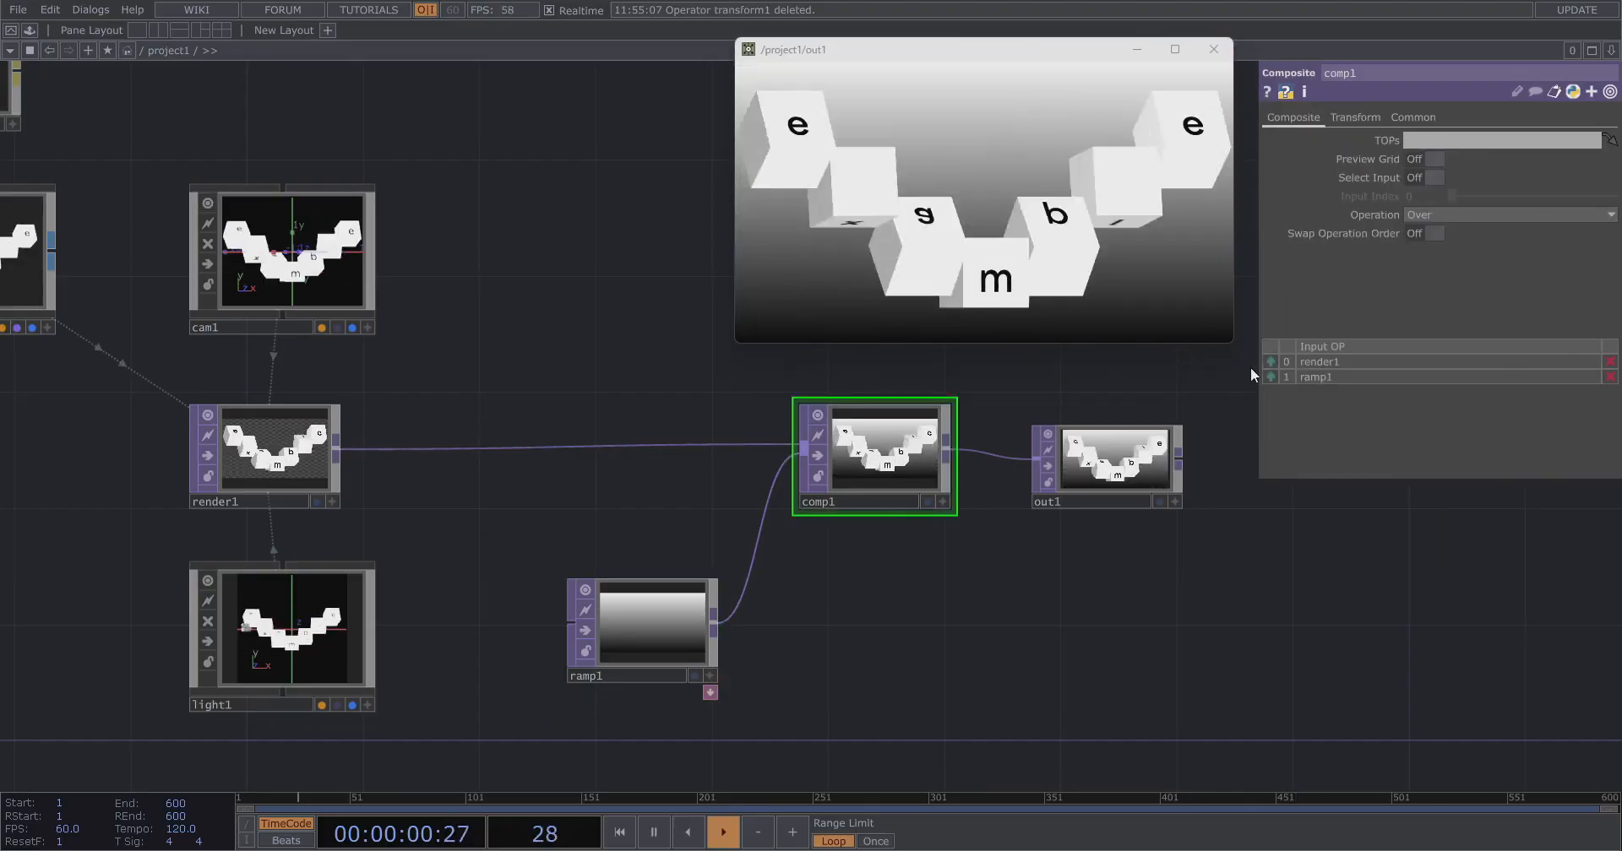
Recolor ramp1's gradient keys to run from green at the bottom to yellow at the top.
click(698, 621)
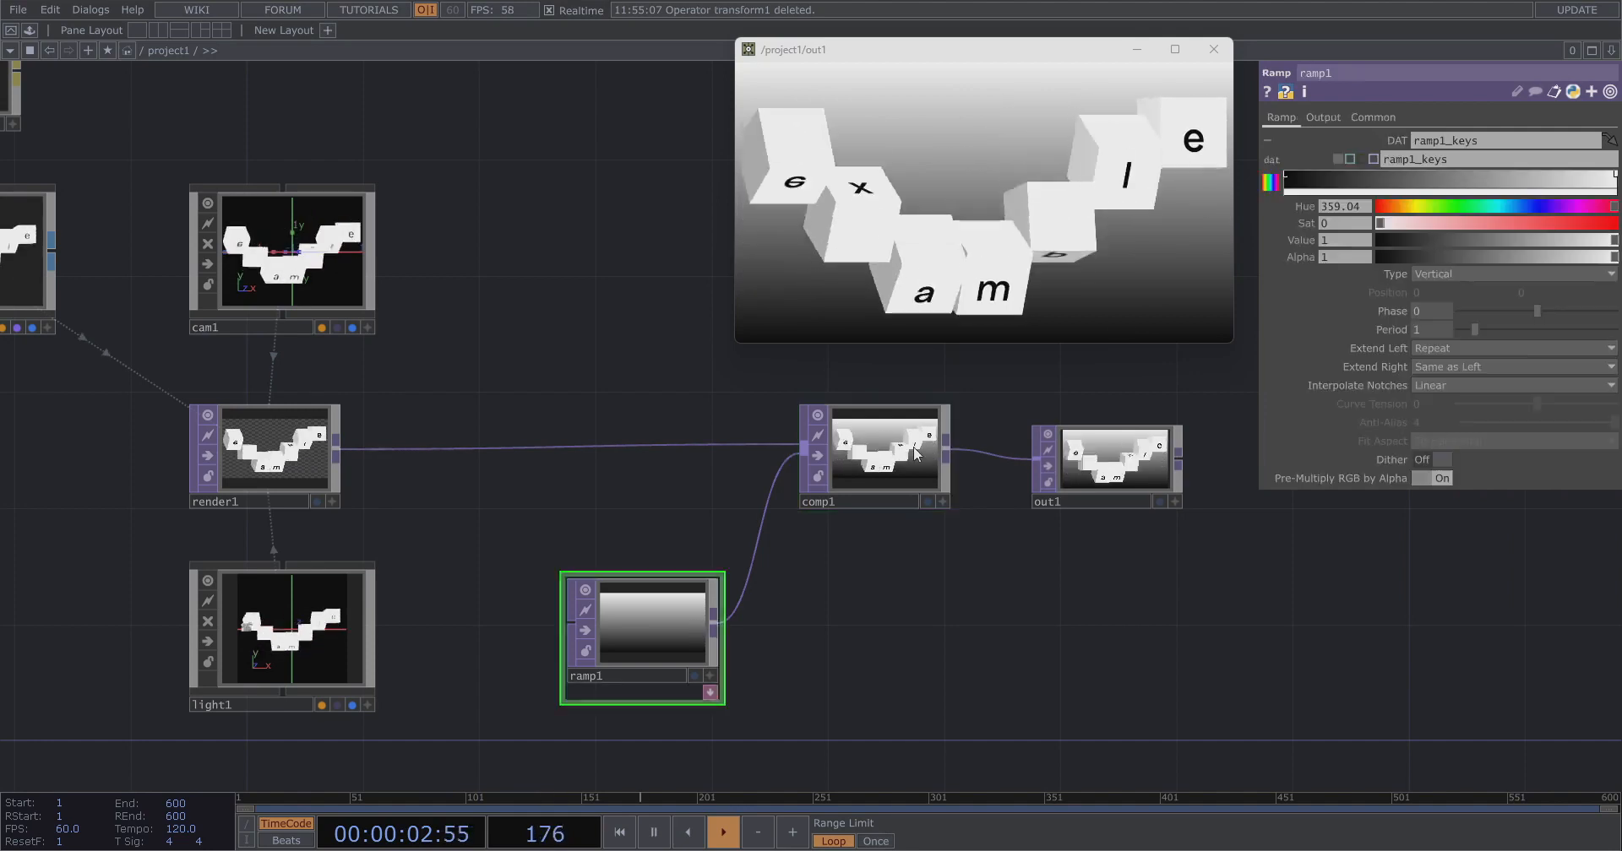
click(1267, 190)
drag(1441, 209, 1615, 241)
click(1614, 174)
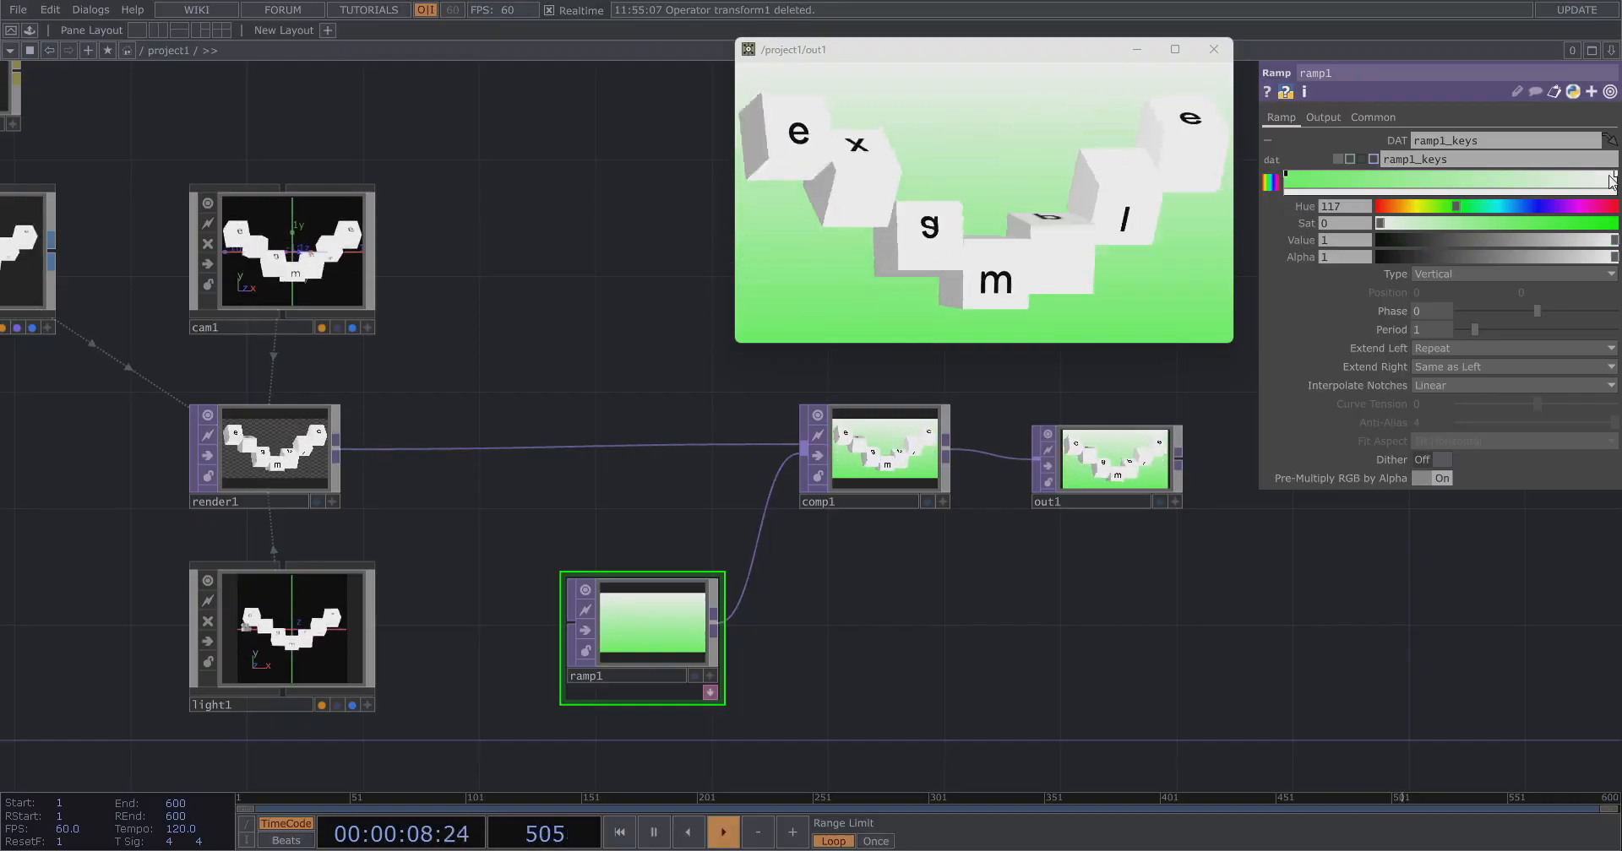
drag(1596, 208, 1599, 207)
drag(1571, 224, 1574, 225)
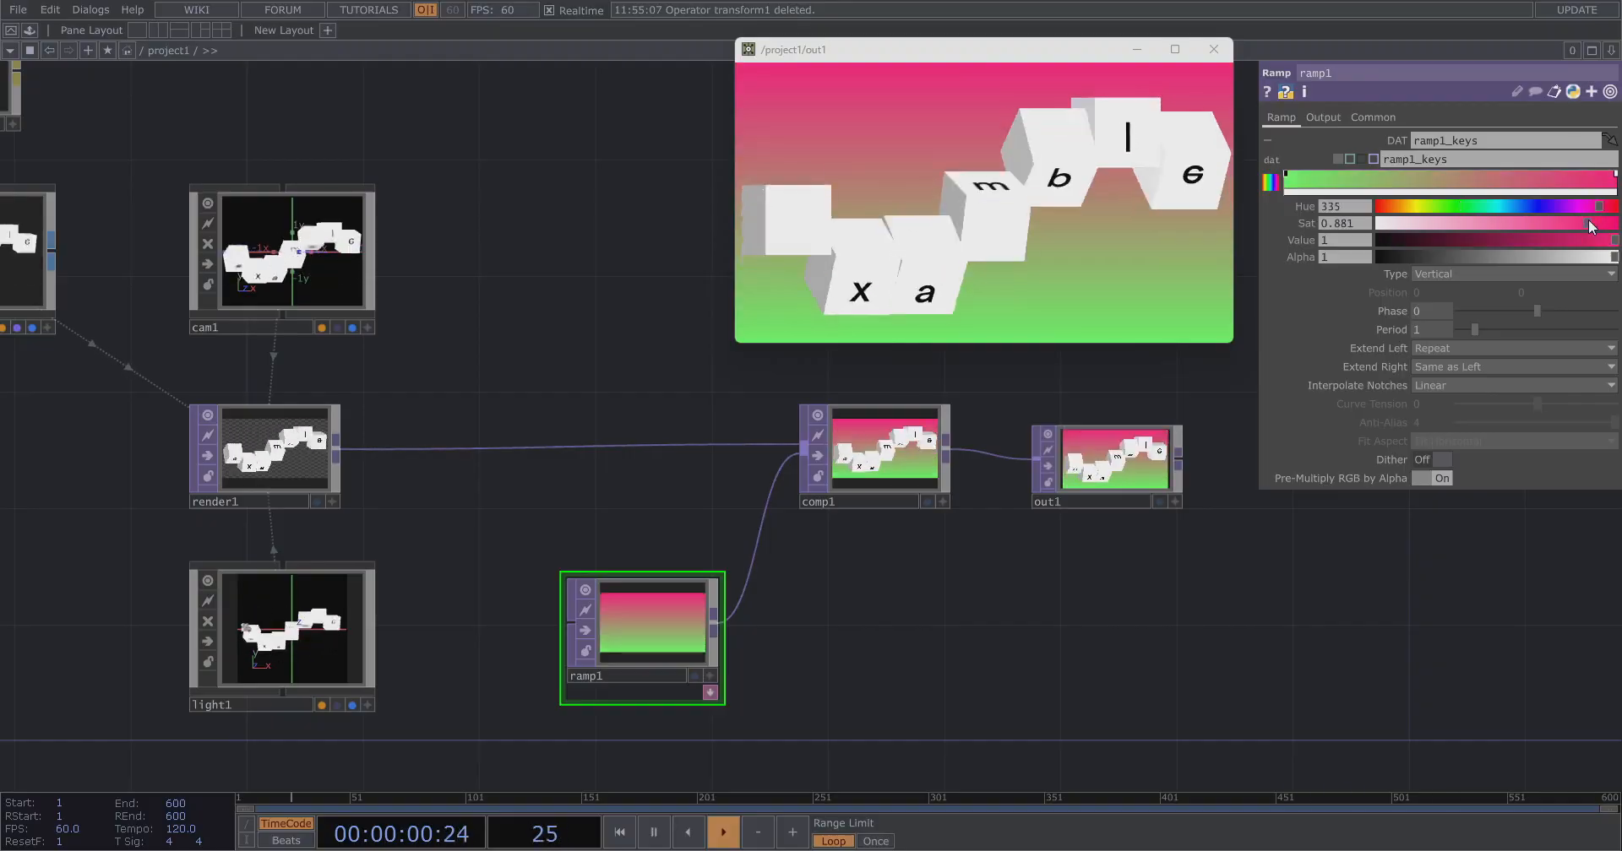
drag(1450, 207, 1422, 208)
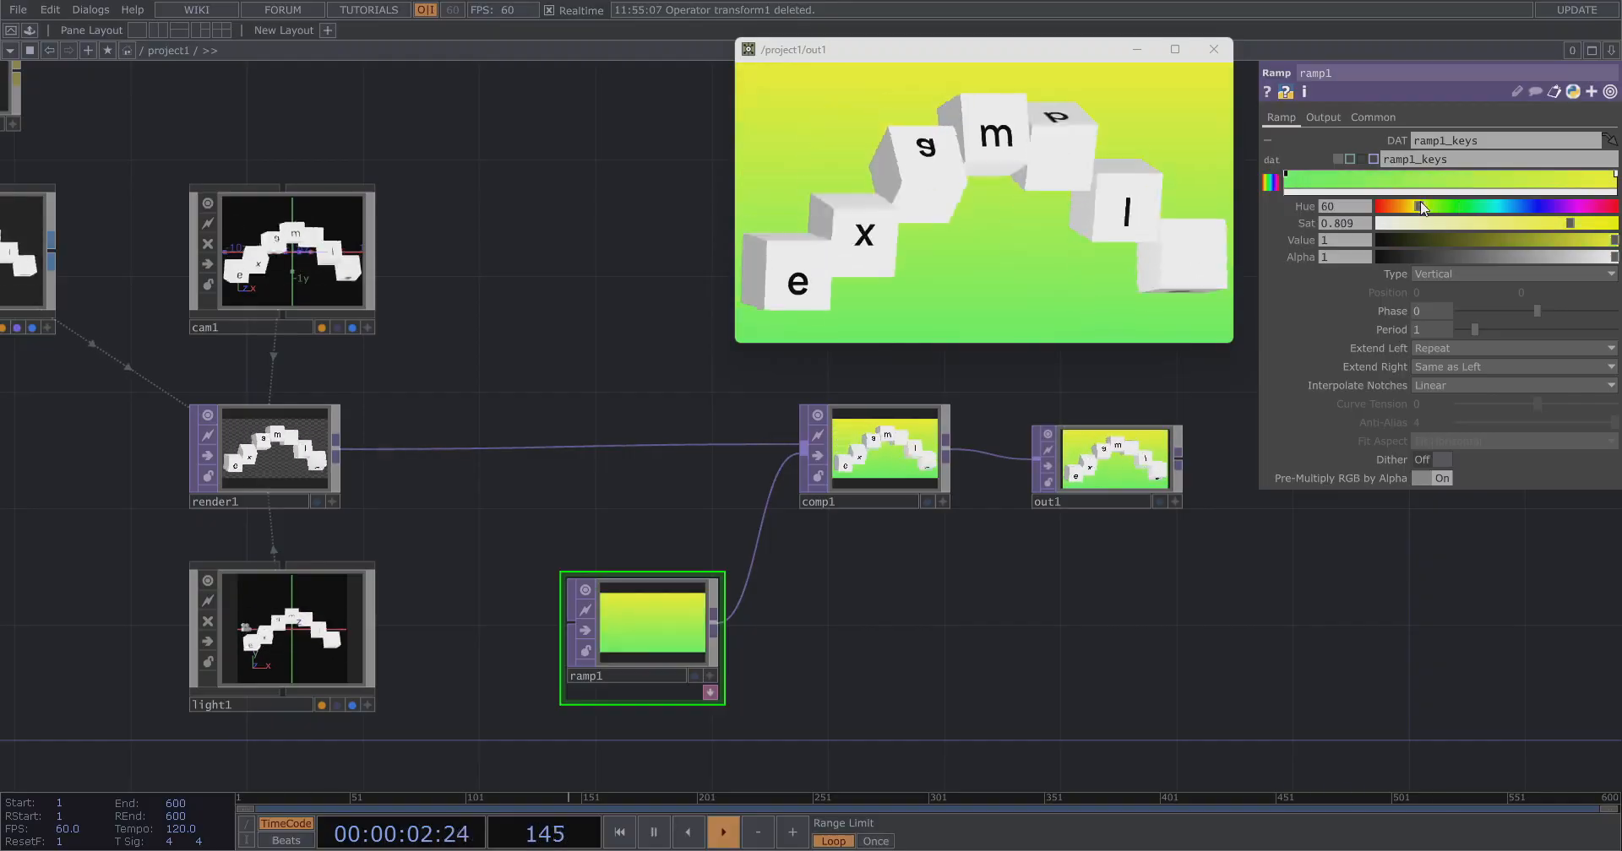
Set phong1's Constant color to a grey with value about 0.81.
scroll(1171, 450, down, 5)
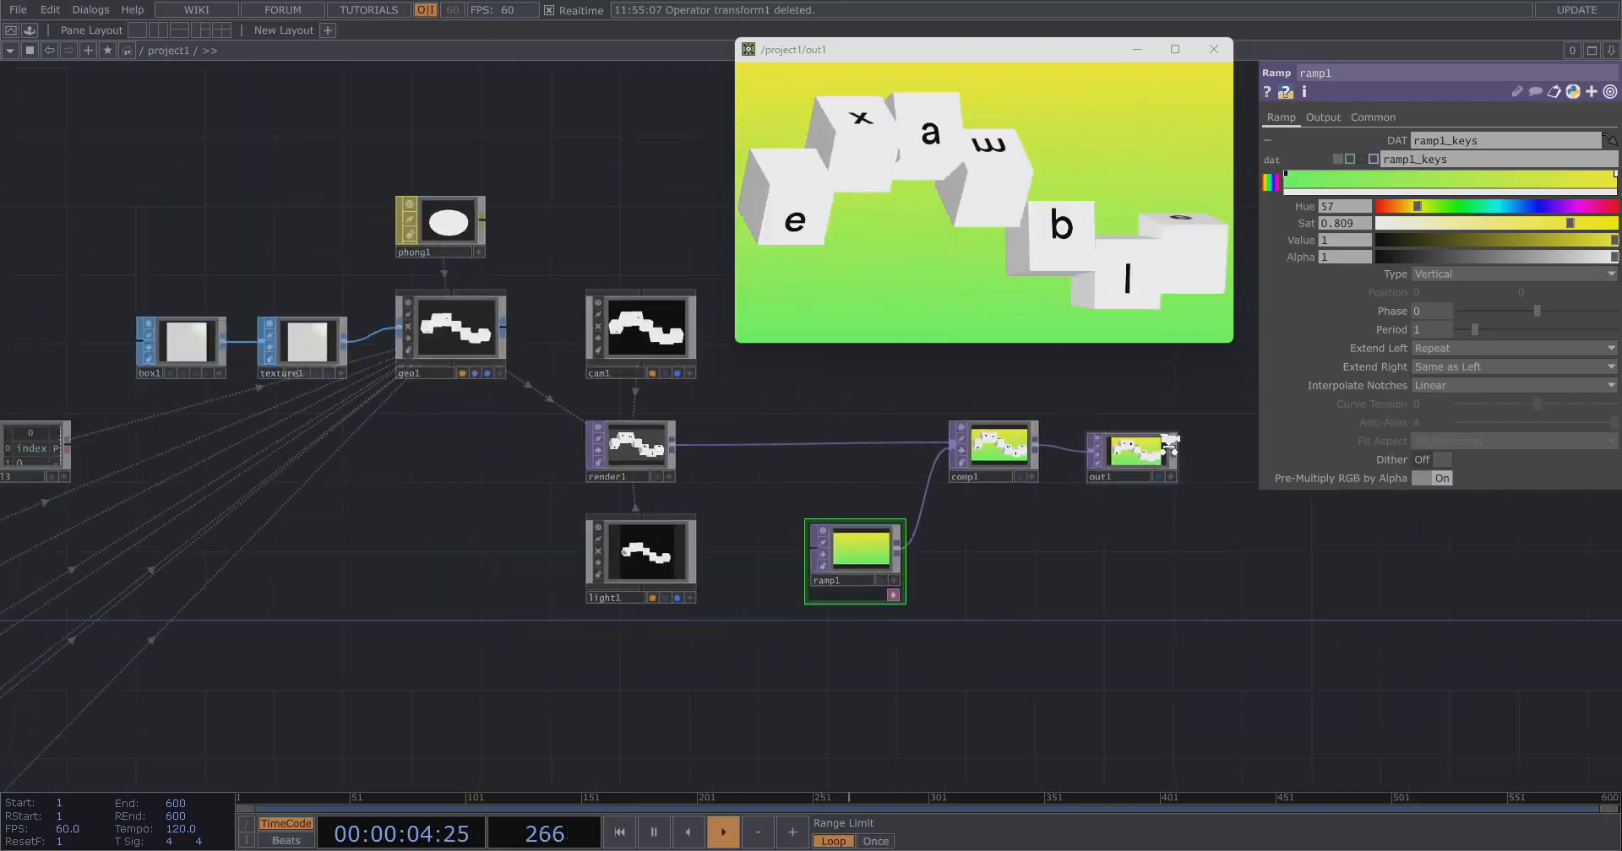
scroll(900, 368, up, 3)
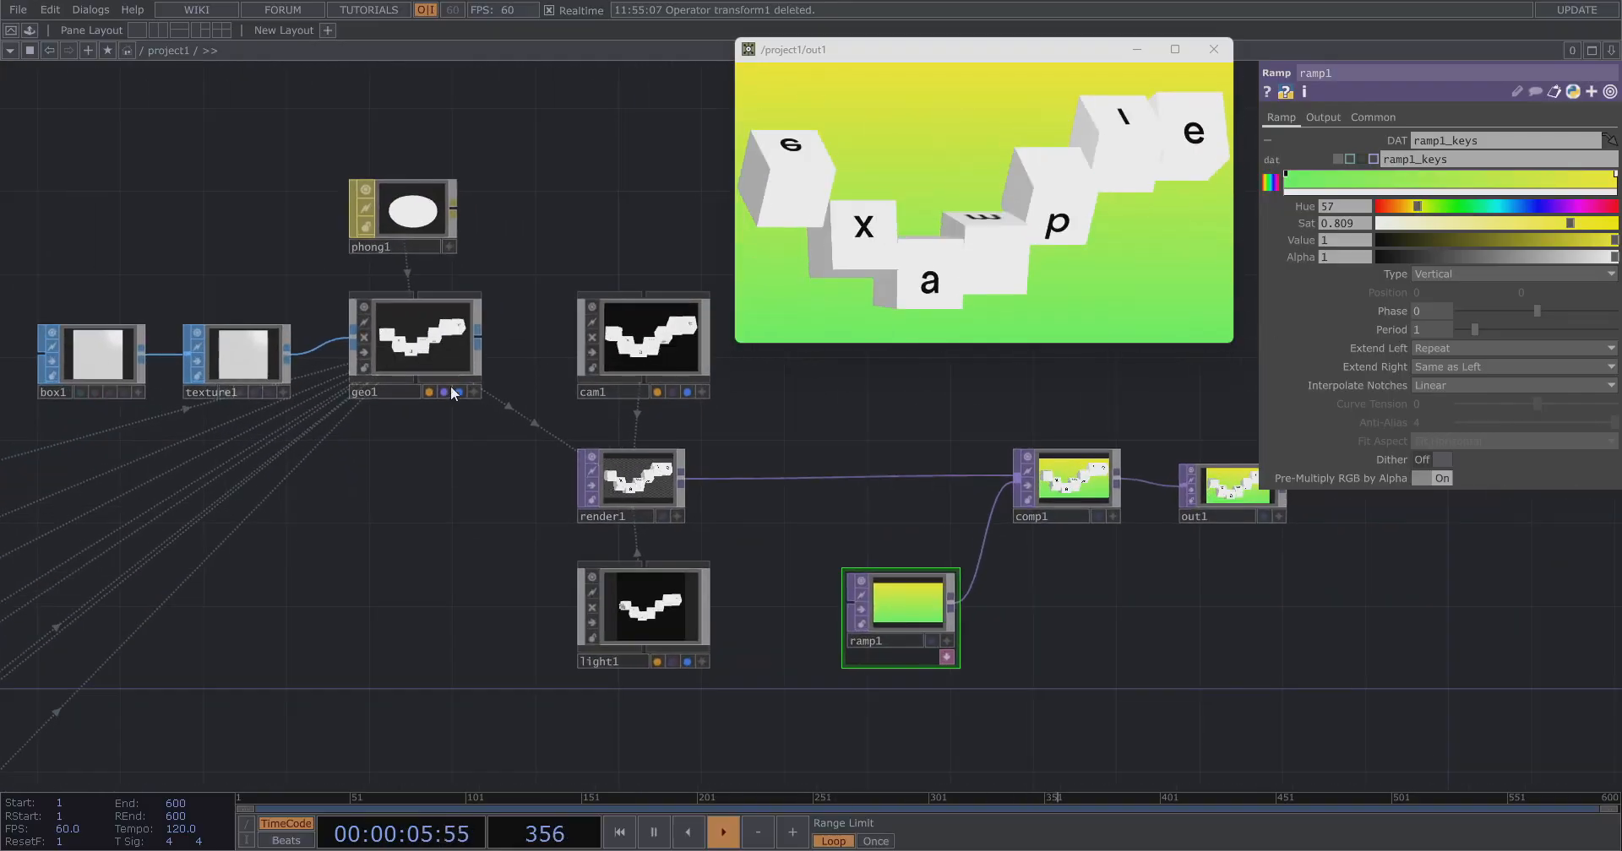
click(400, 238)
click(1448, 233)
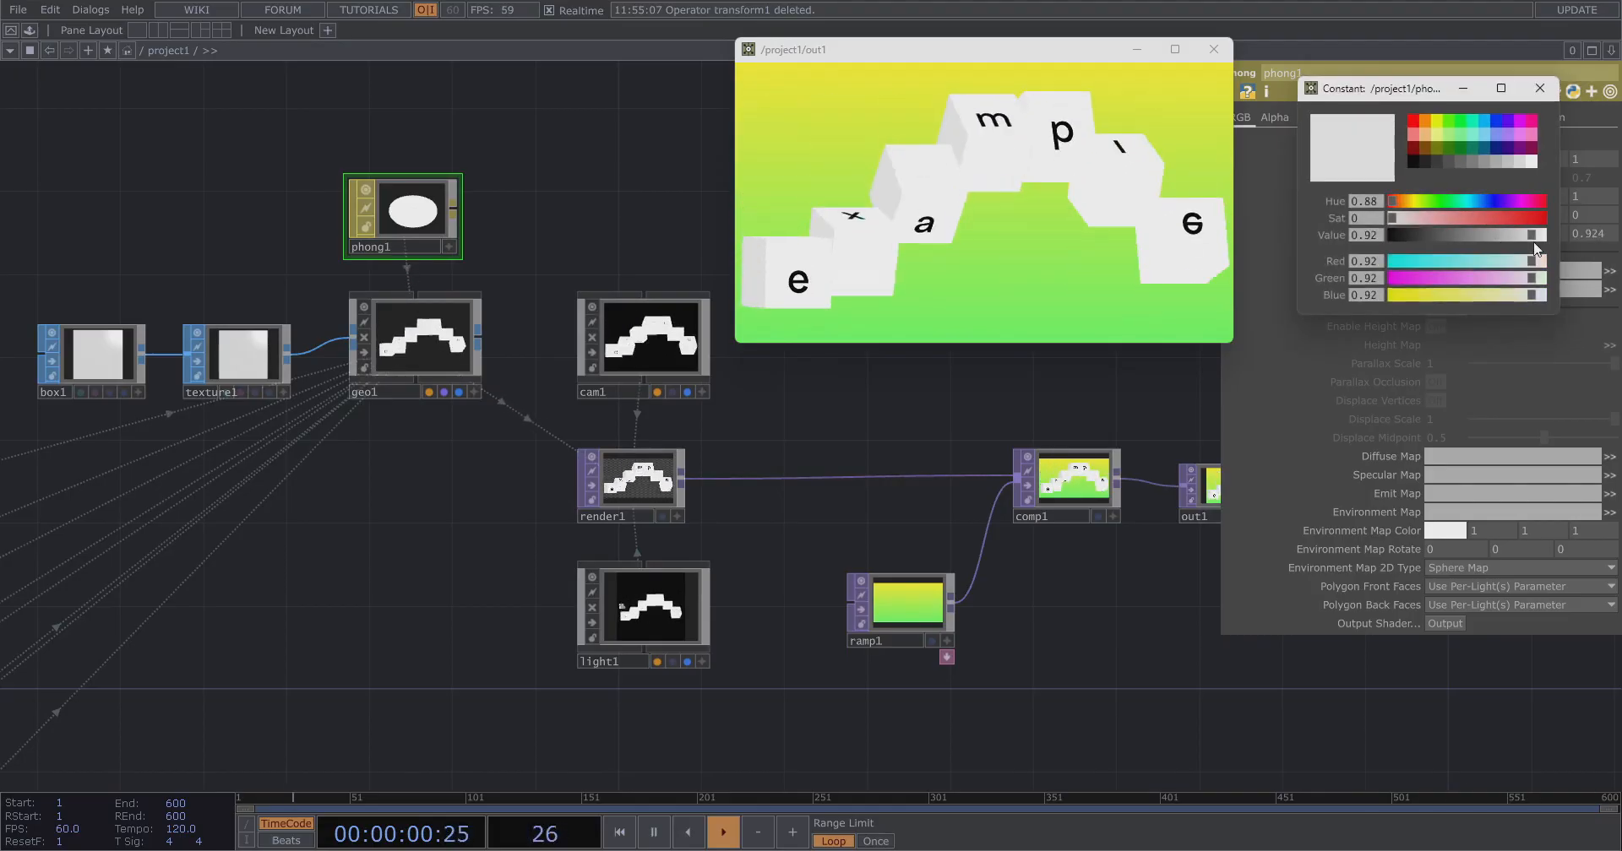
mouse_move(1523, 246)
mouse_down()
mouse_move(1472, 246)
mouse_move(1518, 244)
mouse_up()
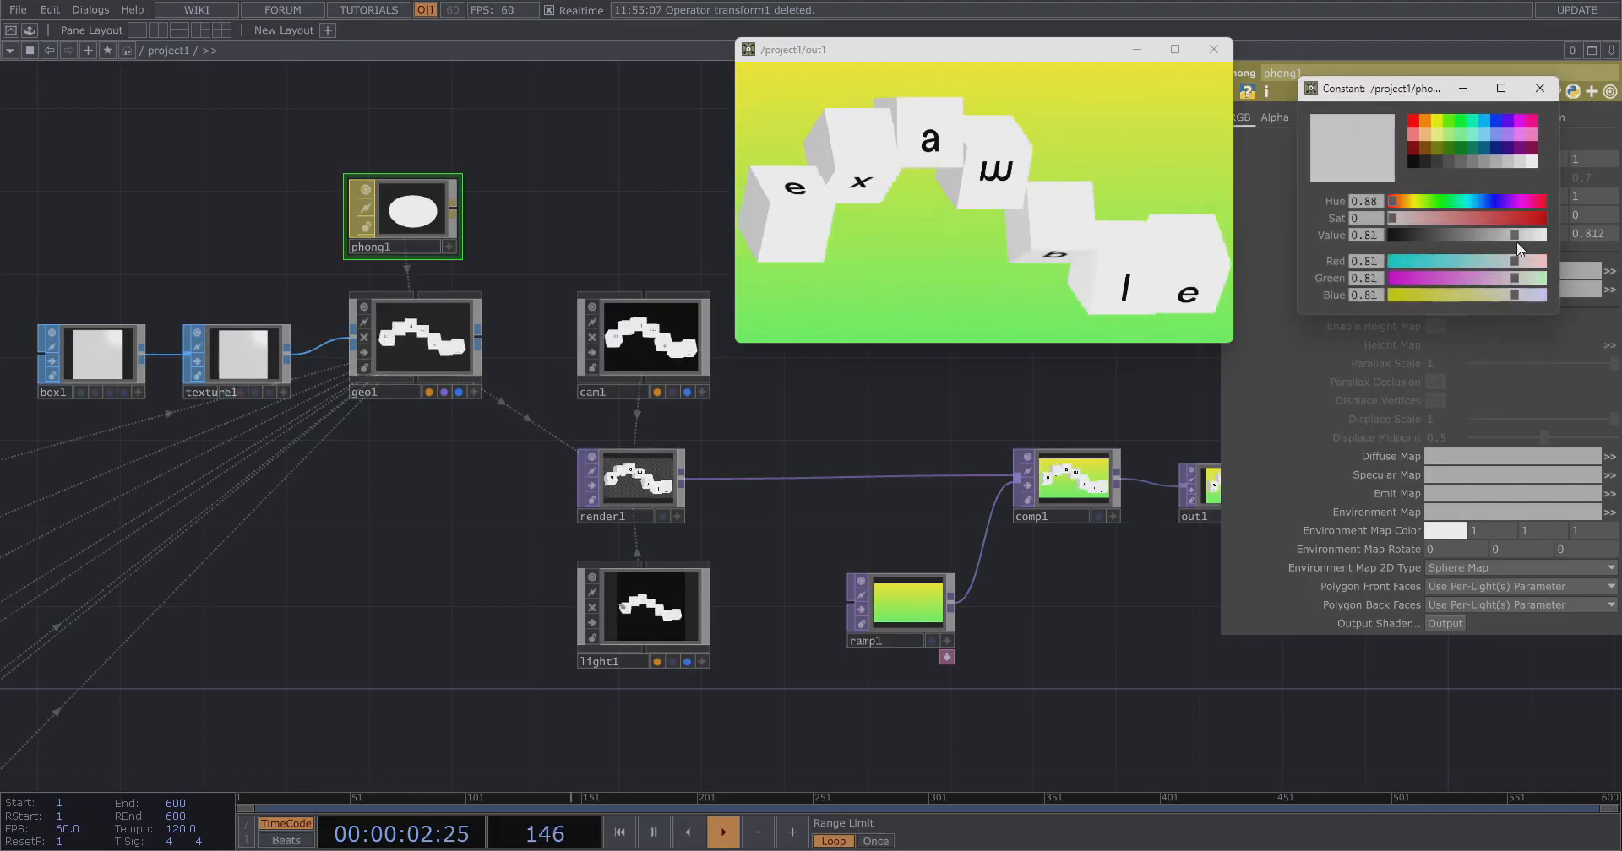
click(1539, 89)
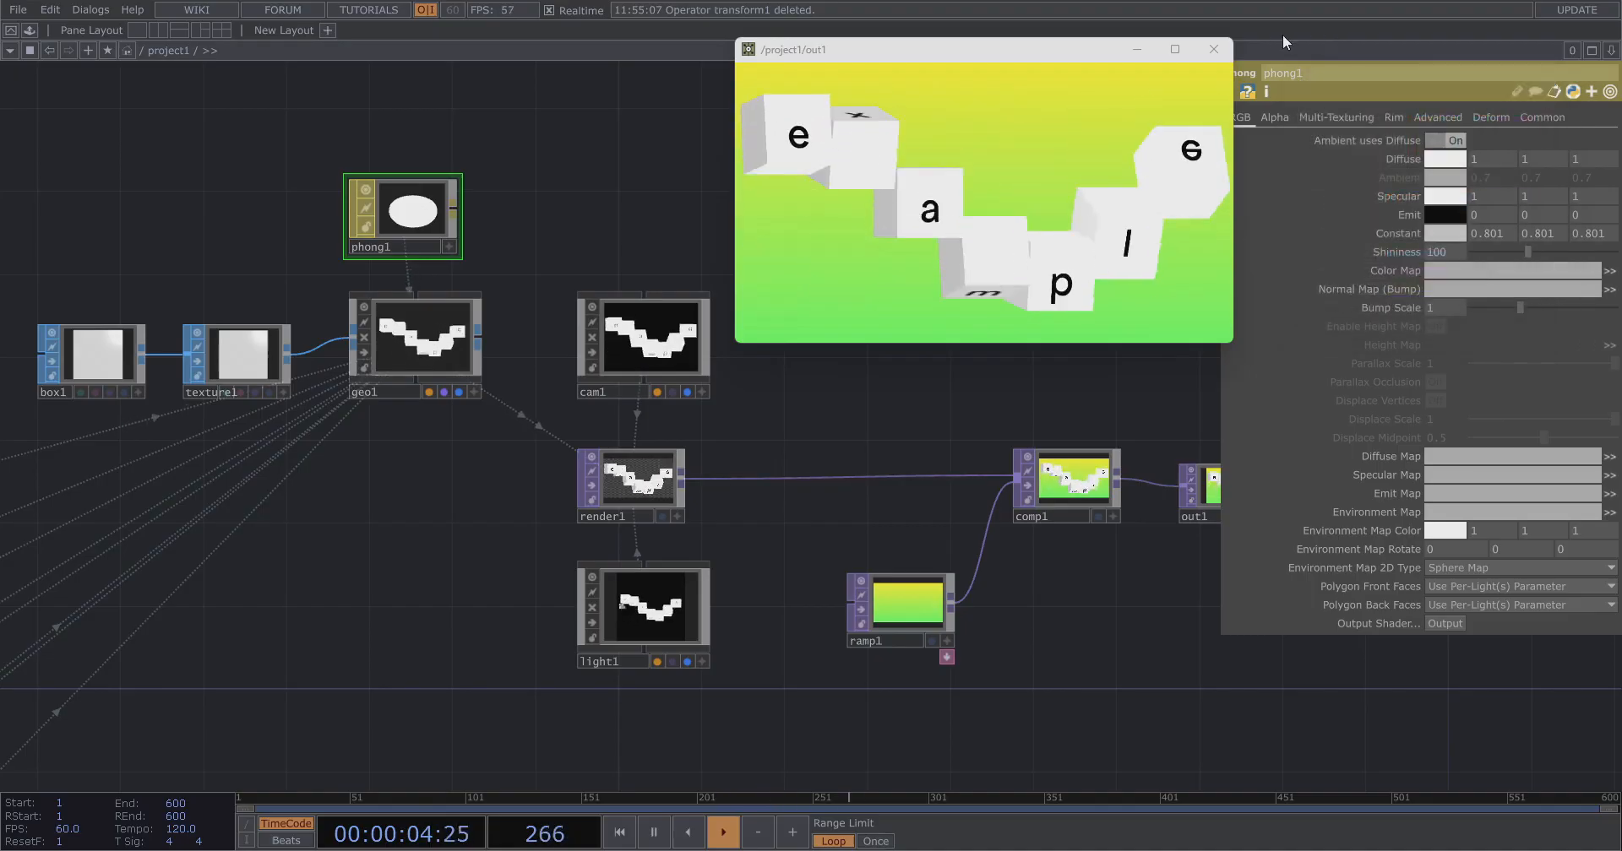
Duplicate lfo1 and null12 into a new pair above them and set the copy lfo2's Frequency to 0.11.
scroll(894, 487, down, 4)
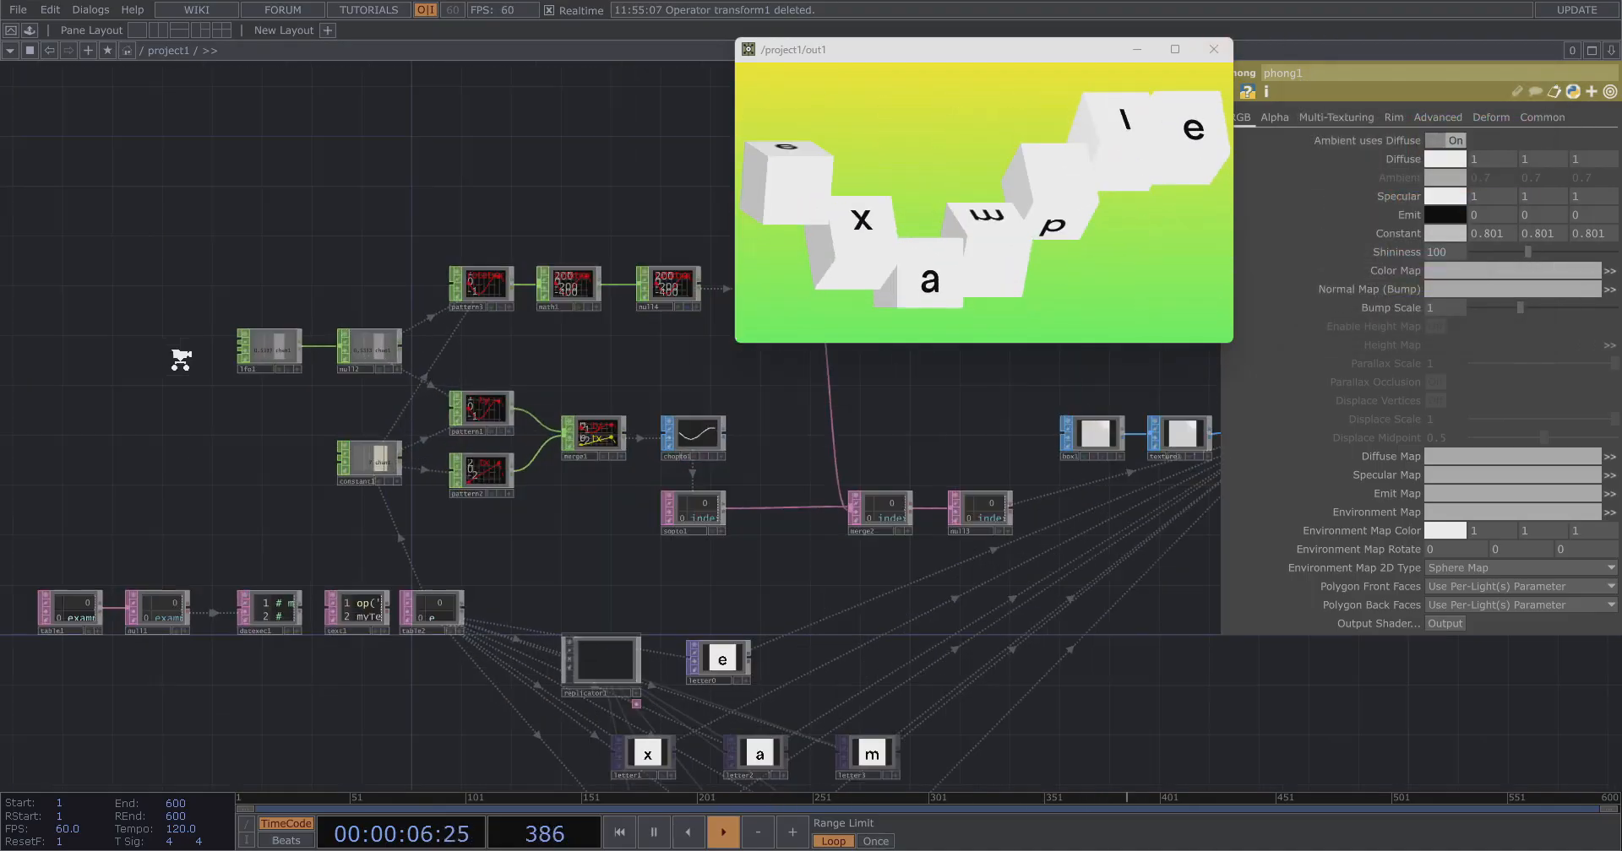
scroll(525, 269, up, 6)
drag(260, 371, 118, 428)
click(464, 346)
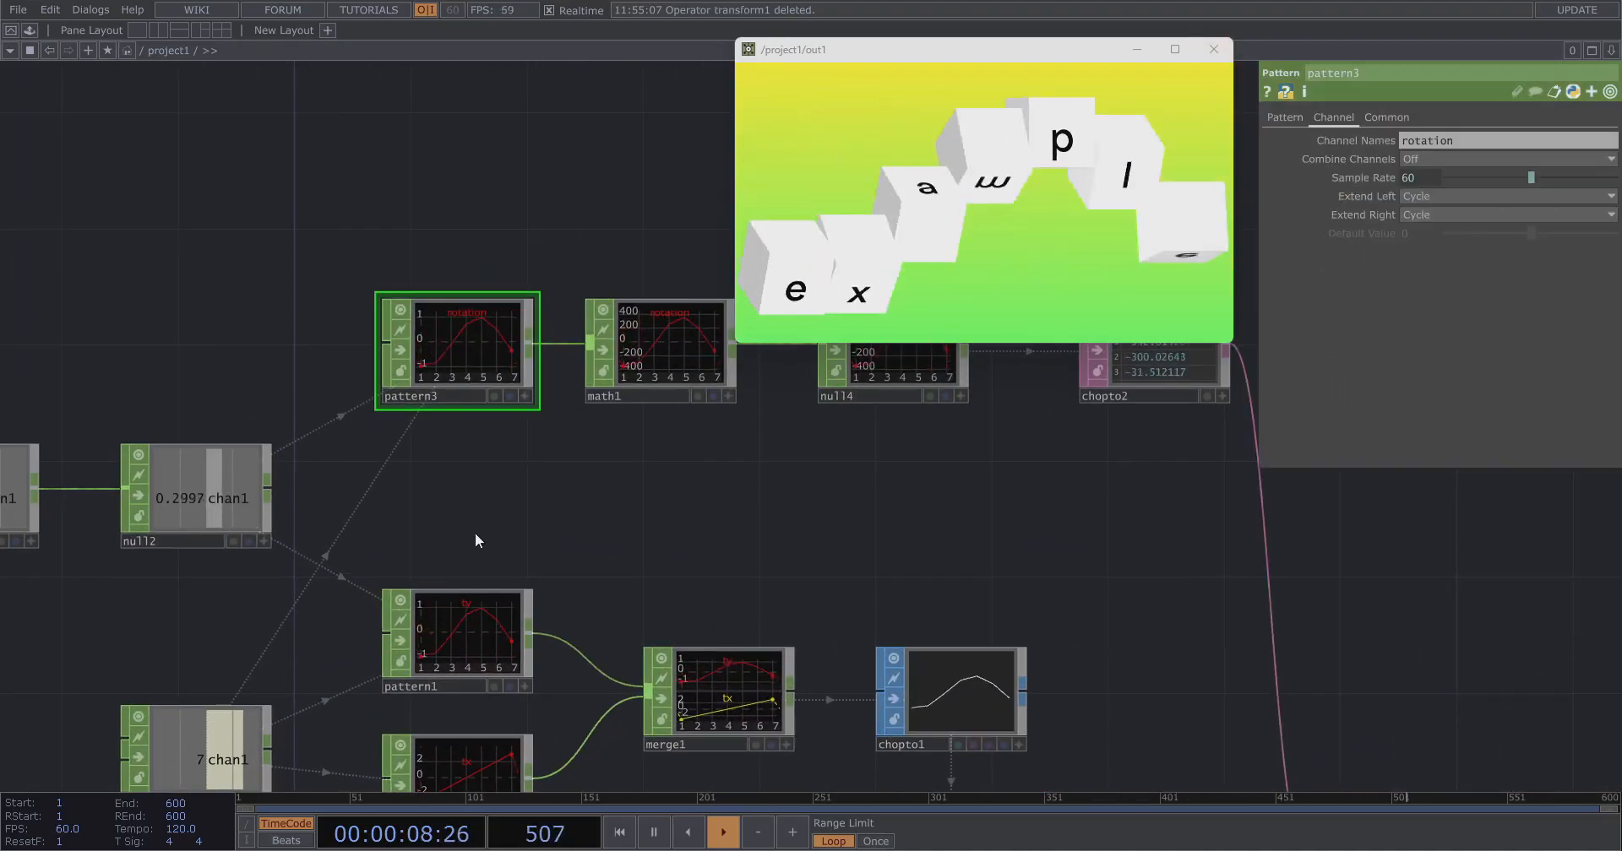
drag(524, 513, 598, 562)
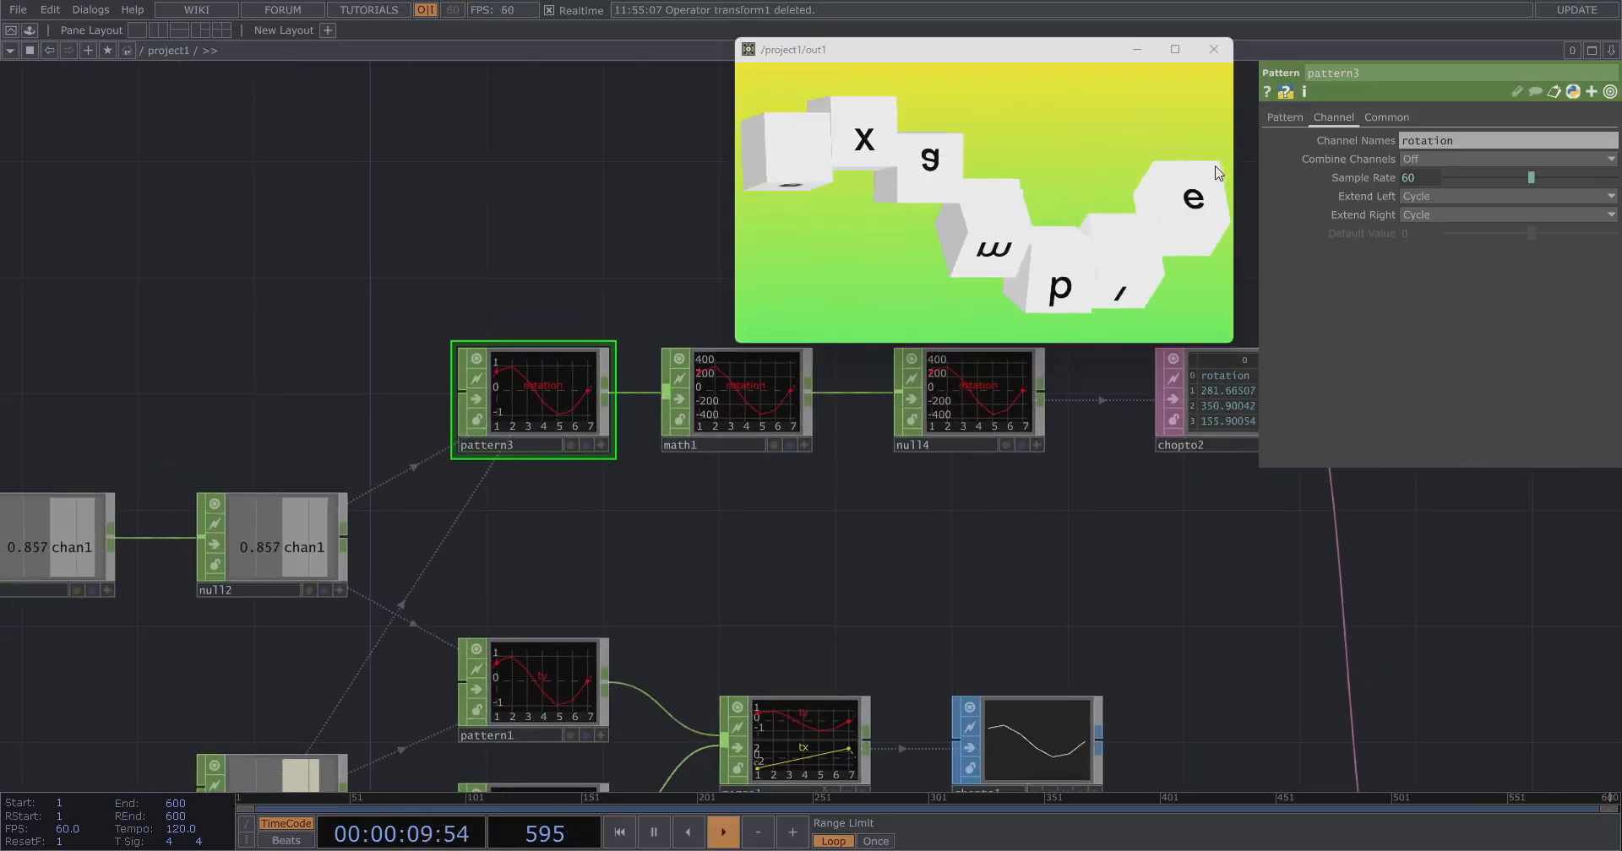
click(1284, 118)
drag(797, 542, 924, 510)
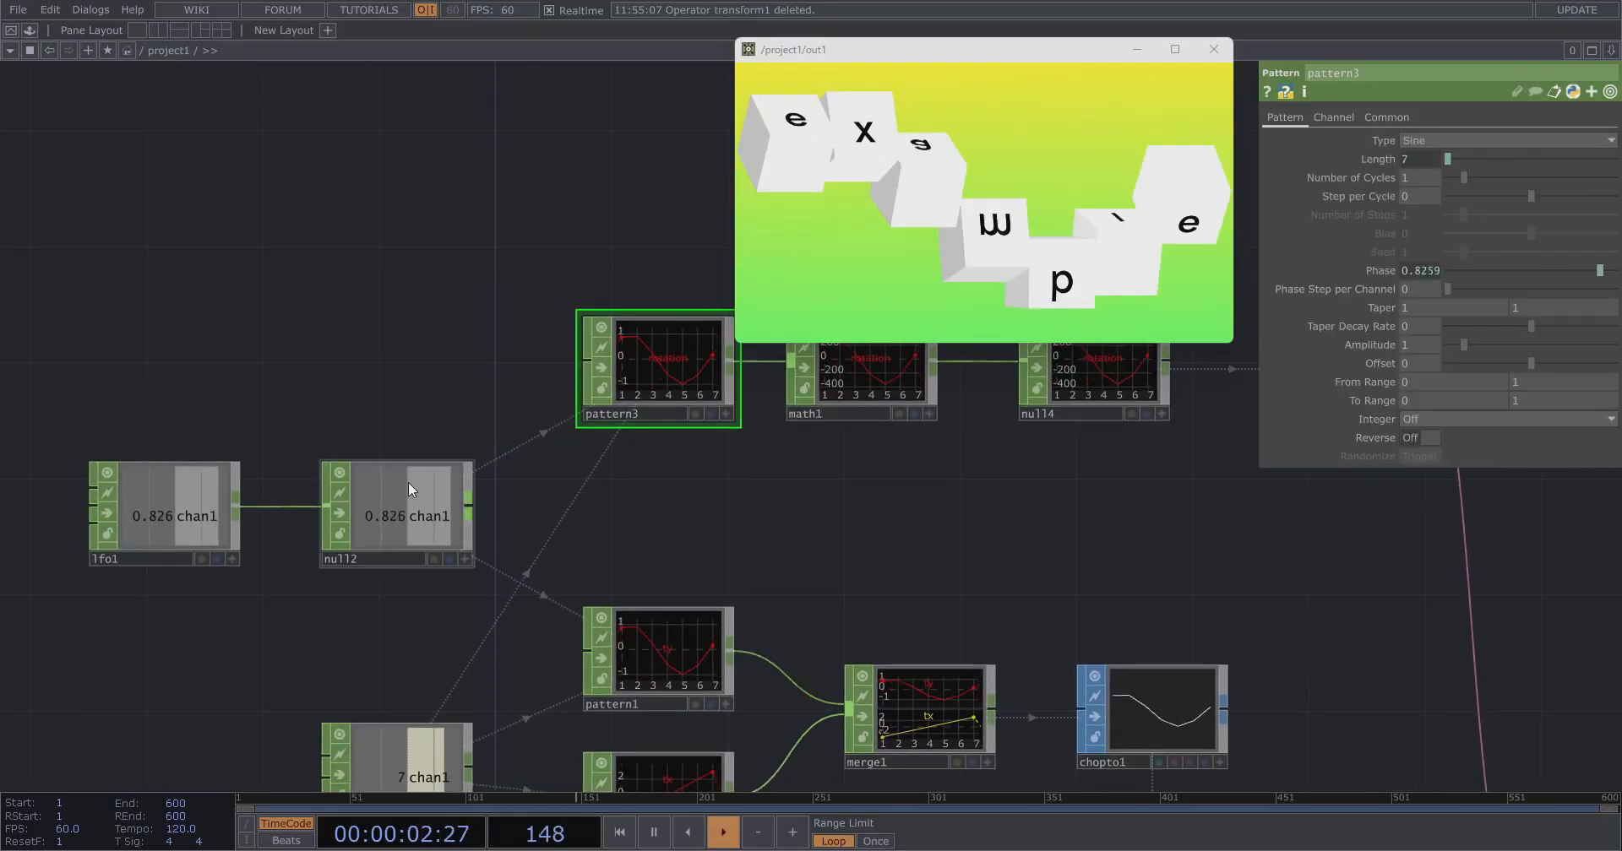
drag(369, 369, 480, 333)
right_drag(291, 315, 509, 384)
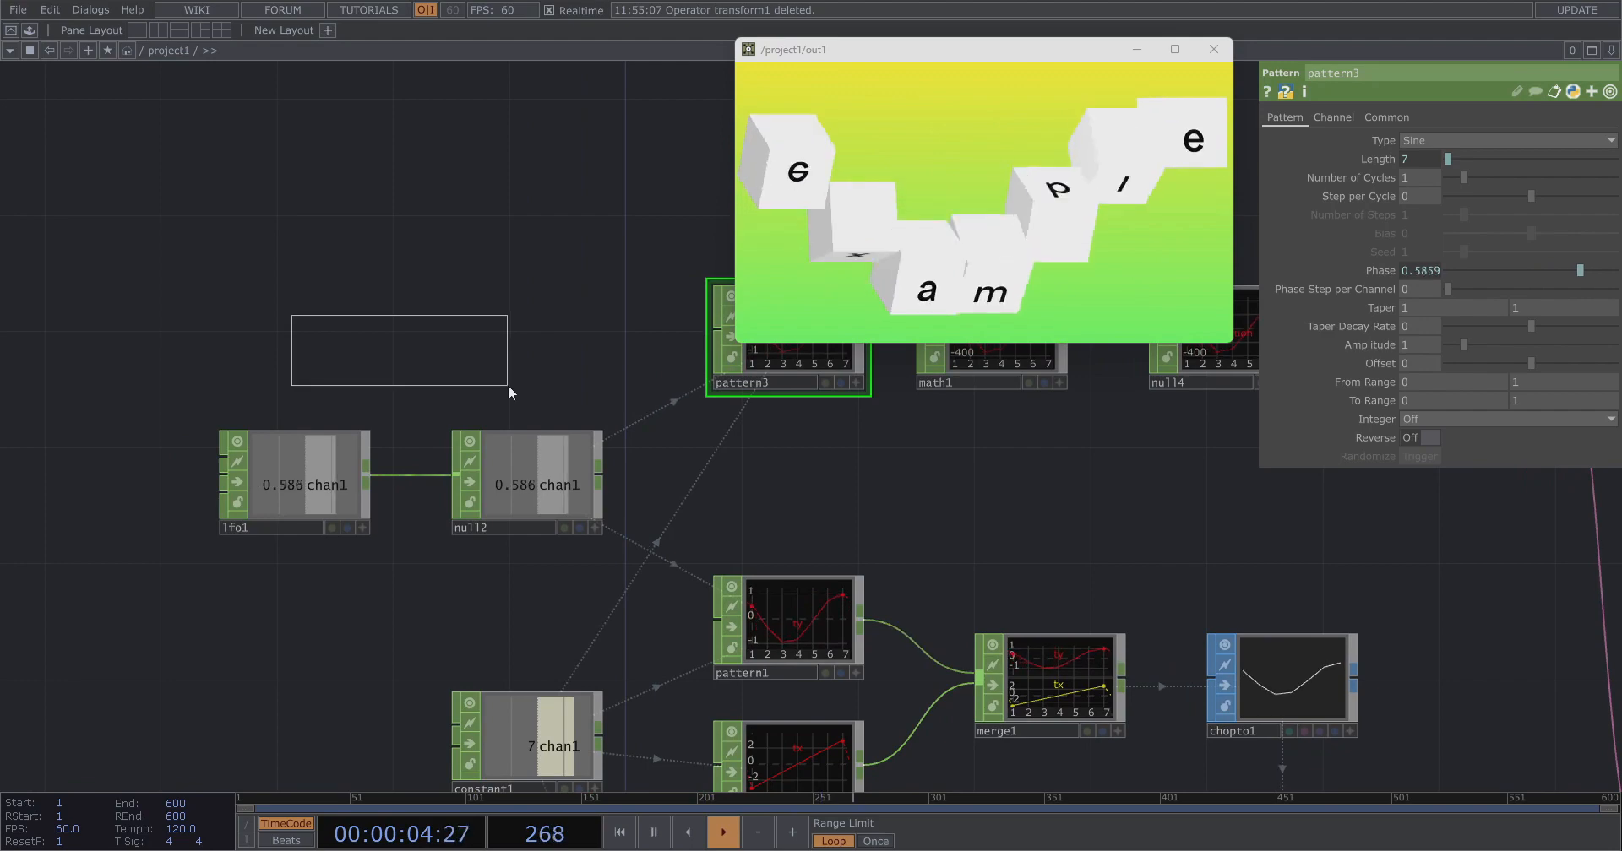
right_drag(553, 453, 554, 454)
key(ctrl+c)
key(ctrl+v)
drag(544, 632, 533, 311)
drag(497, 214, 500, 306)
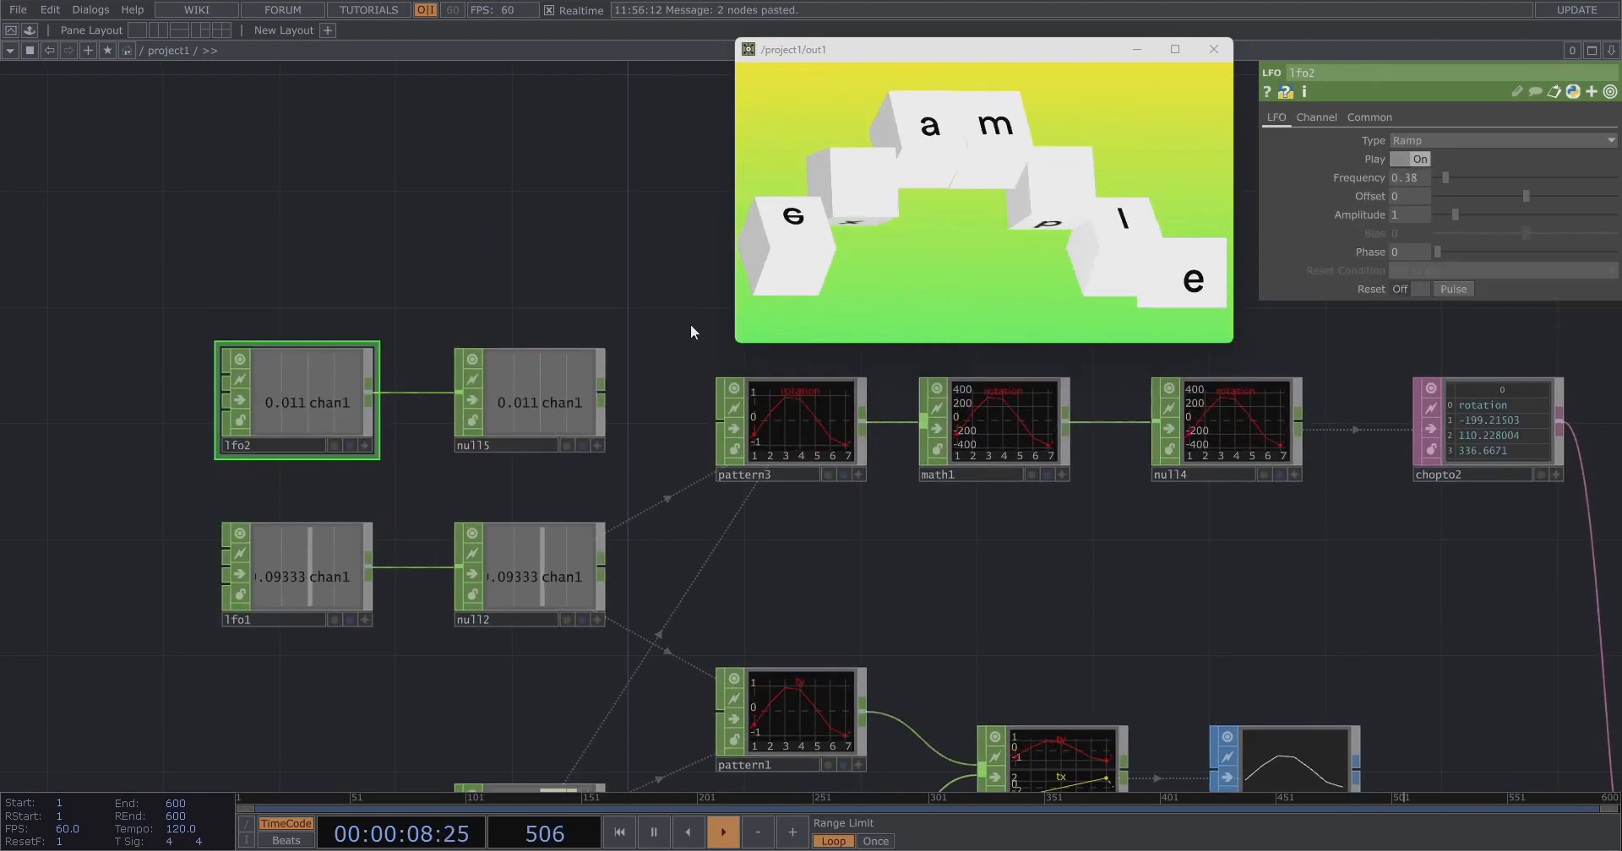
drag(1446, 176, 1439, 178)
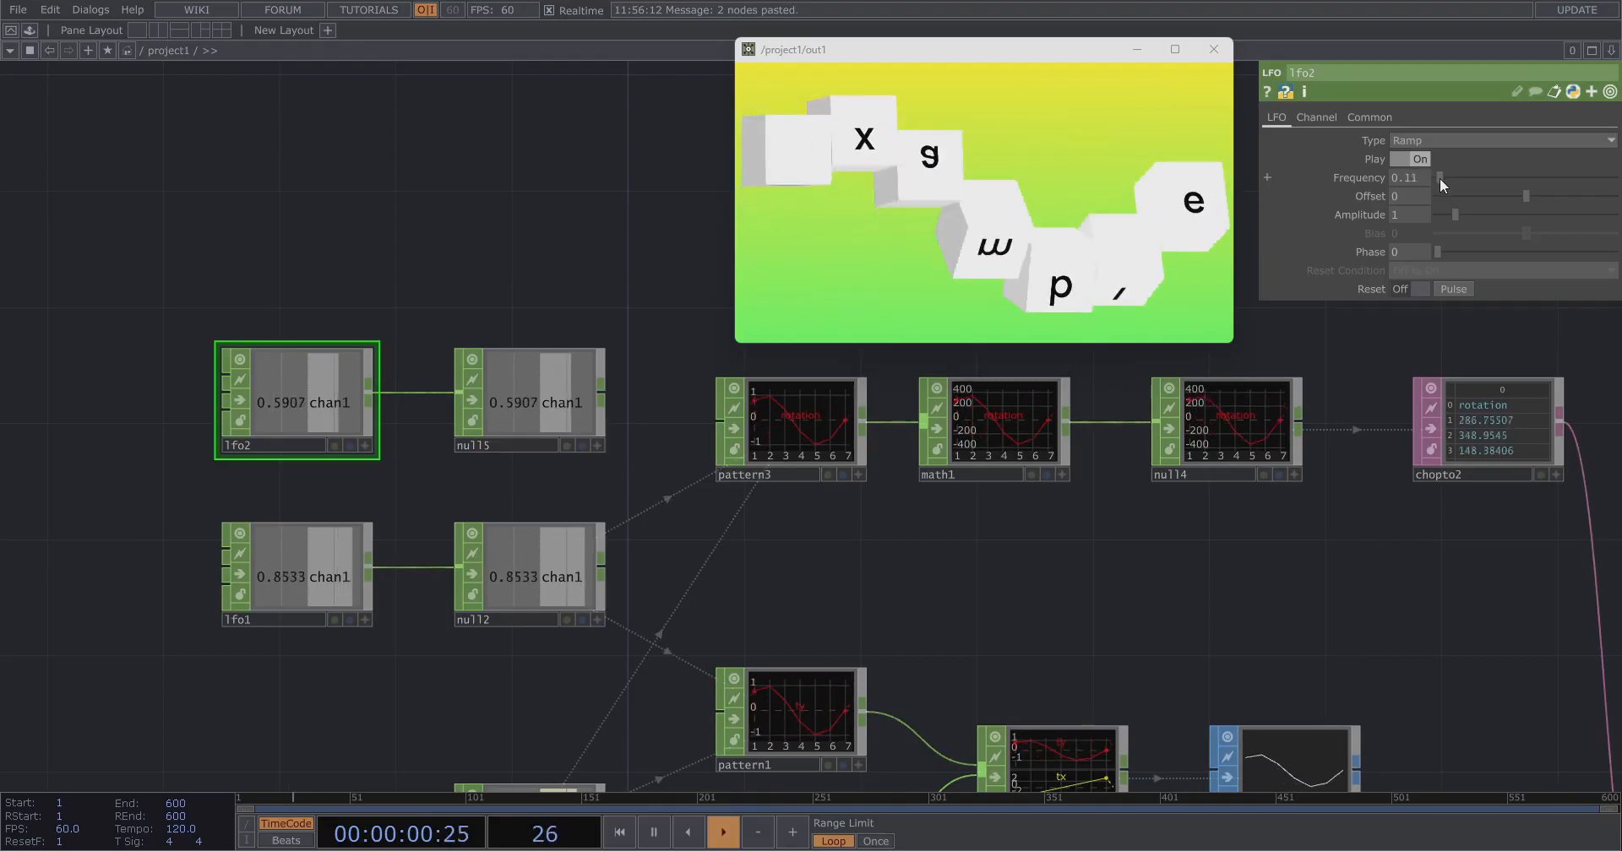
Export null15's channel to pattern3's Phase parameter.
click(793, 428)
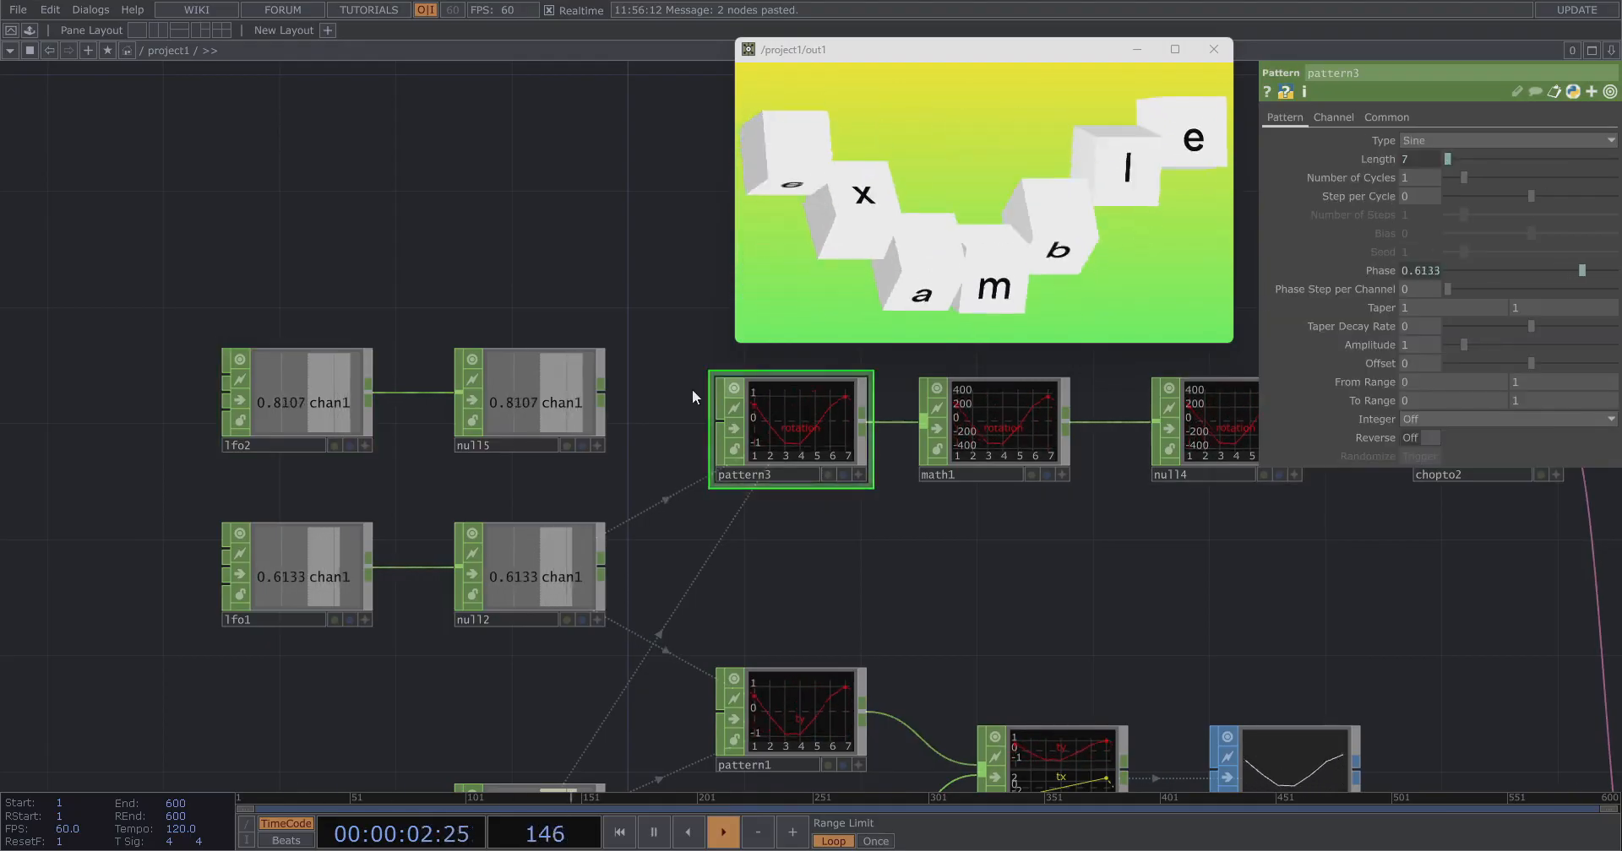
right_click(566, 382)
click(647, 382)
drag(648, 385, 1425, 272)
click(722, 248)
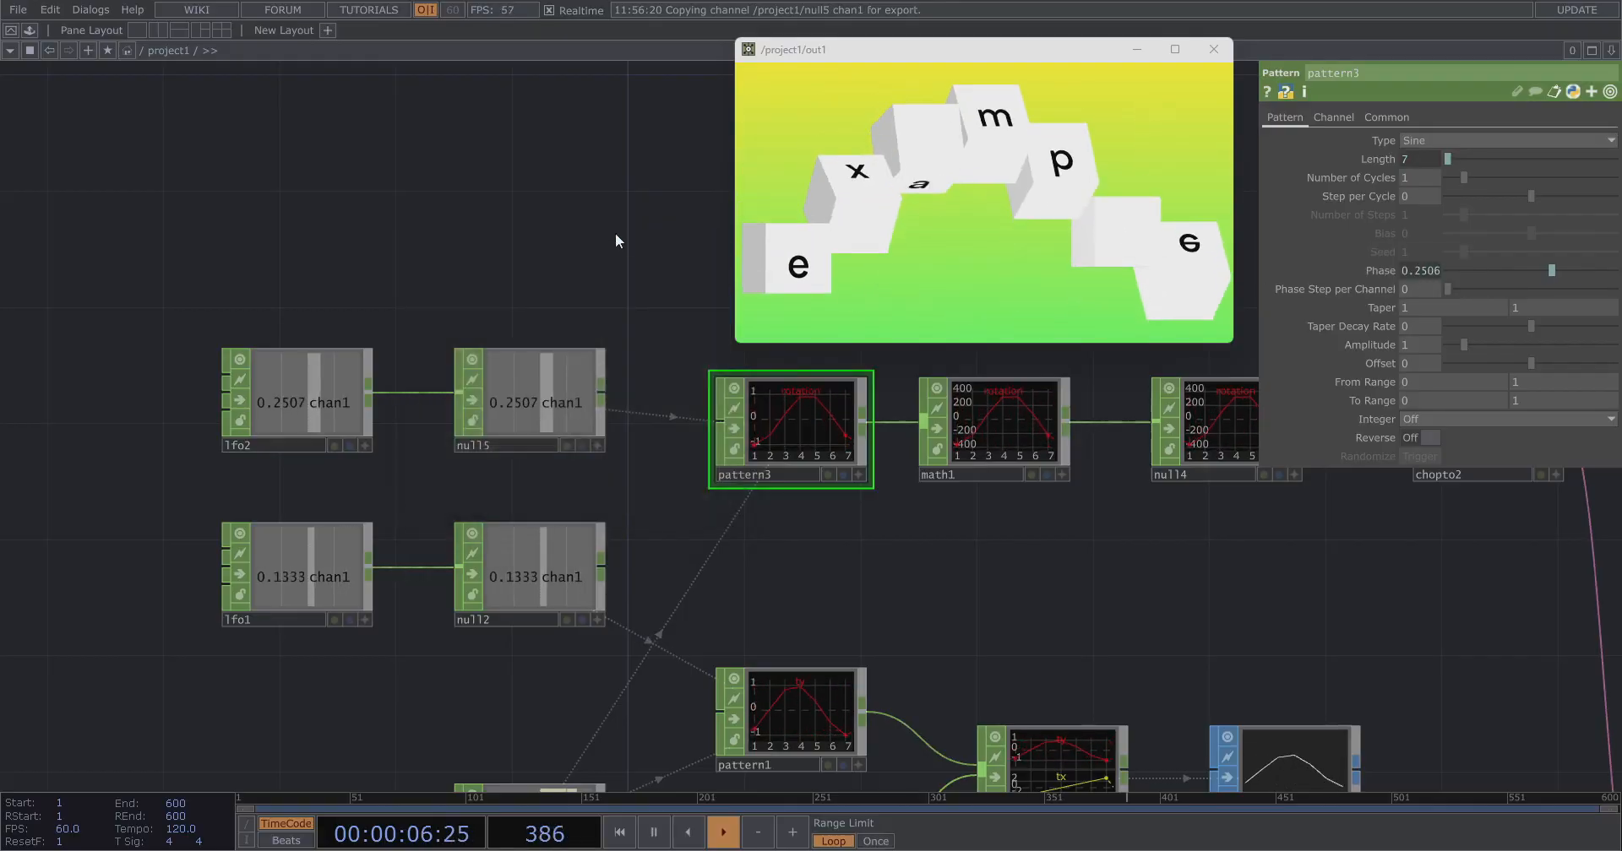
Tweak the Frequency of lfo1 and lfo2 to adjust how fast the letter rotations animate.
click(311, 561)
mouse_move(1443, 174)
mouse_down()
mouse_move(1496, 180)
mouse_move(1467, 185)
mouse_up()
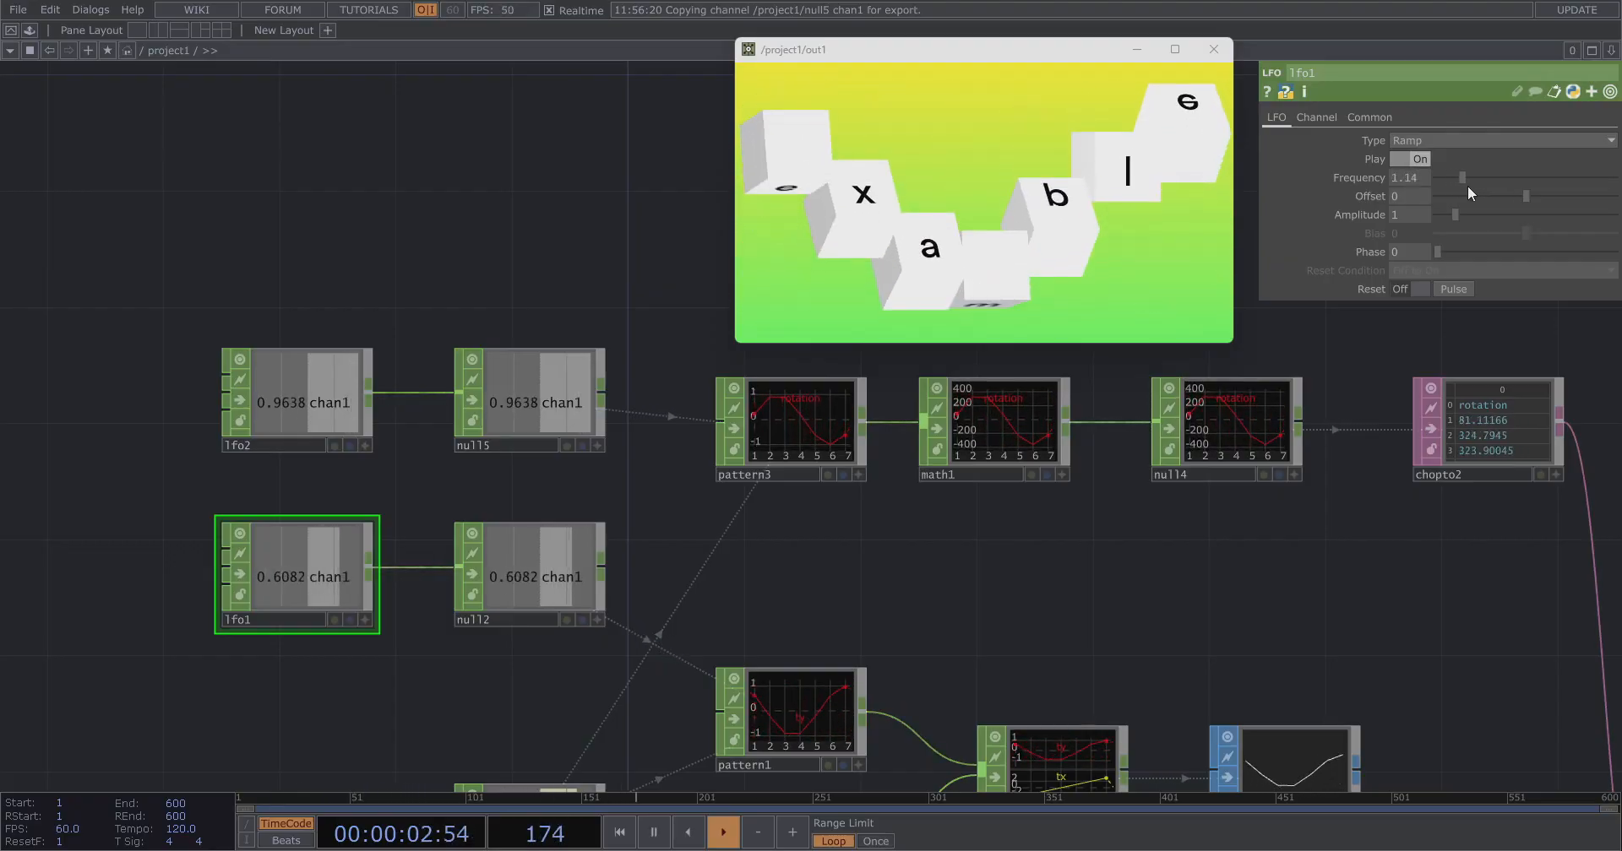
click(286, 409)
click(299, 577)
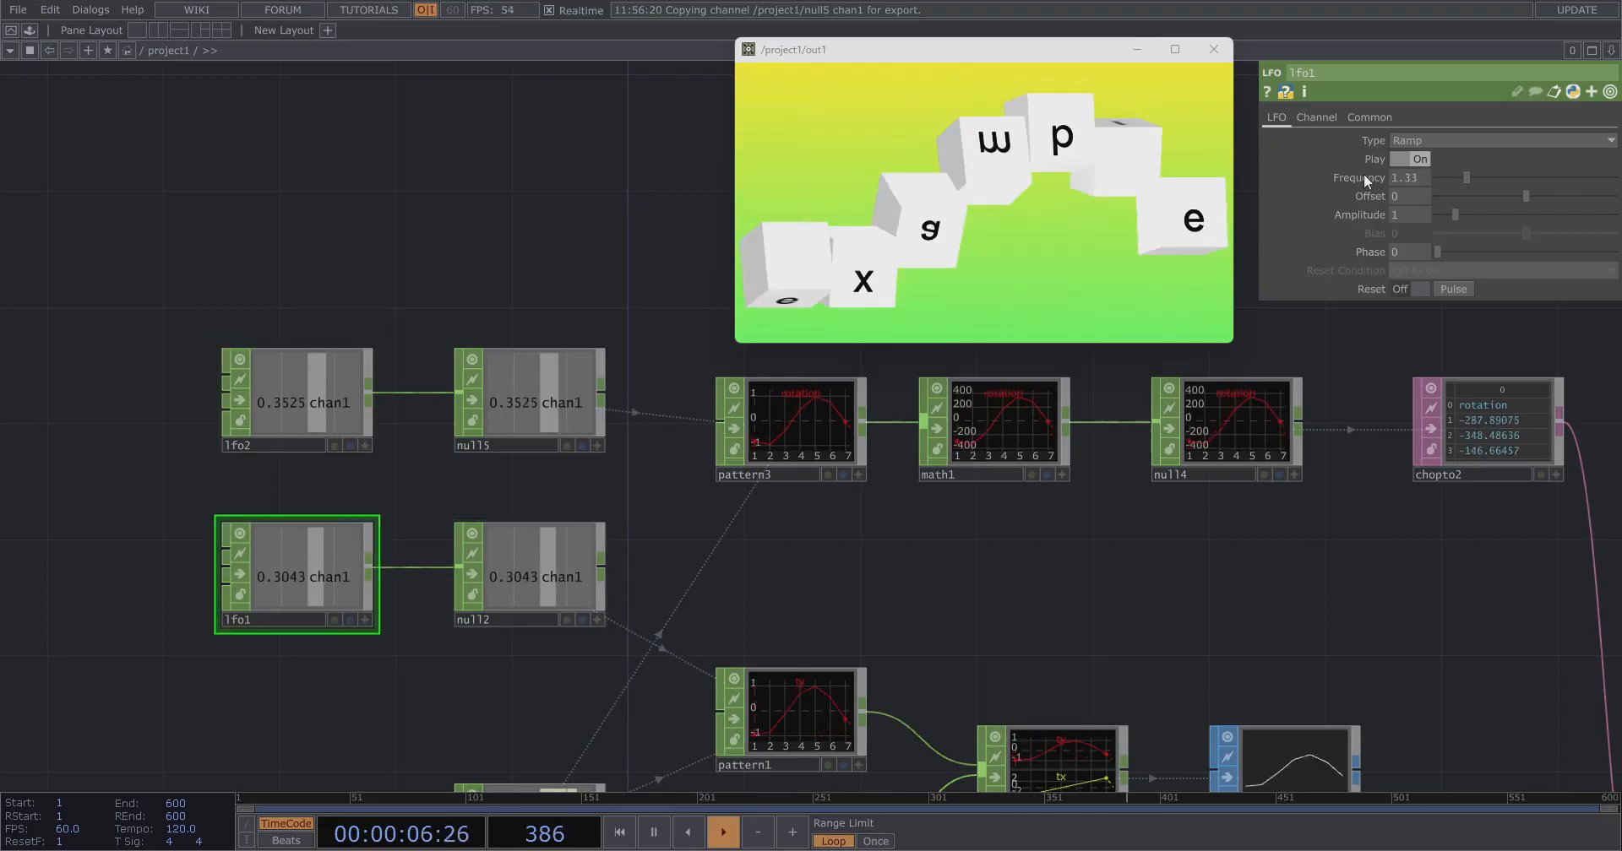
click(1439, 180)
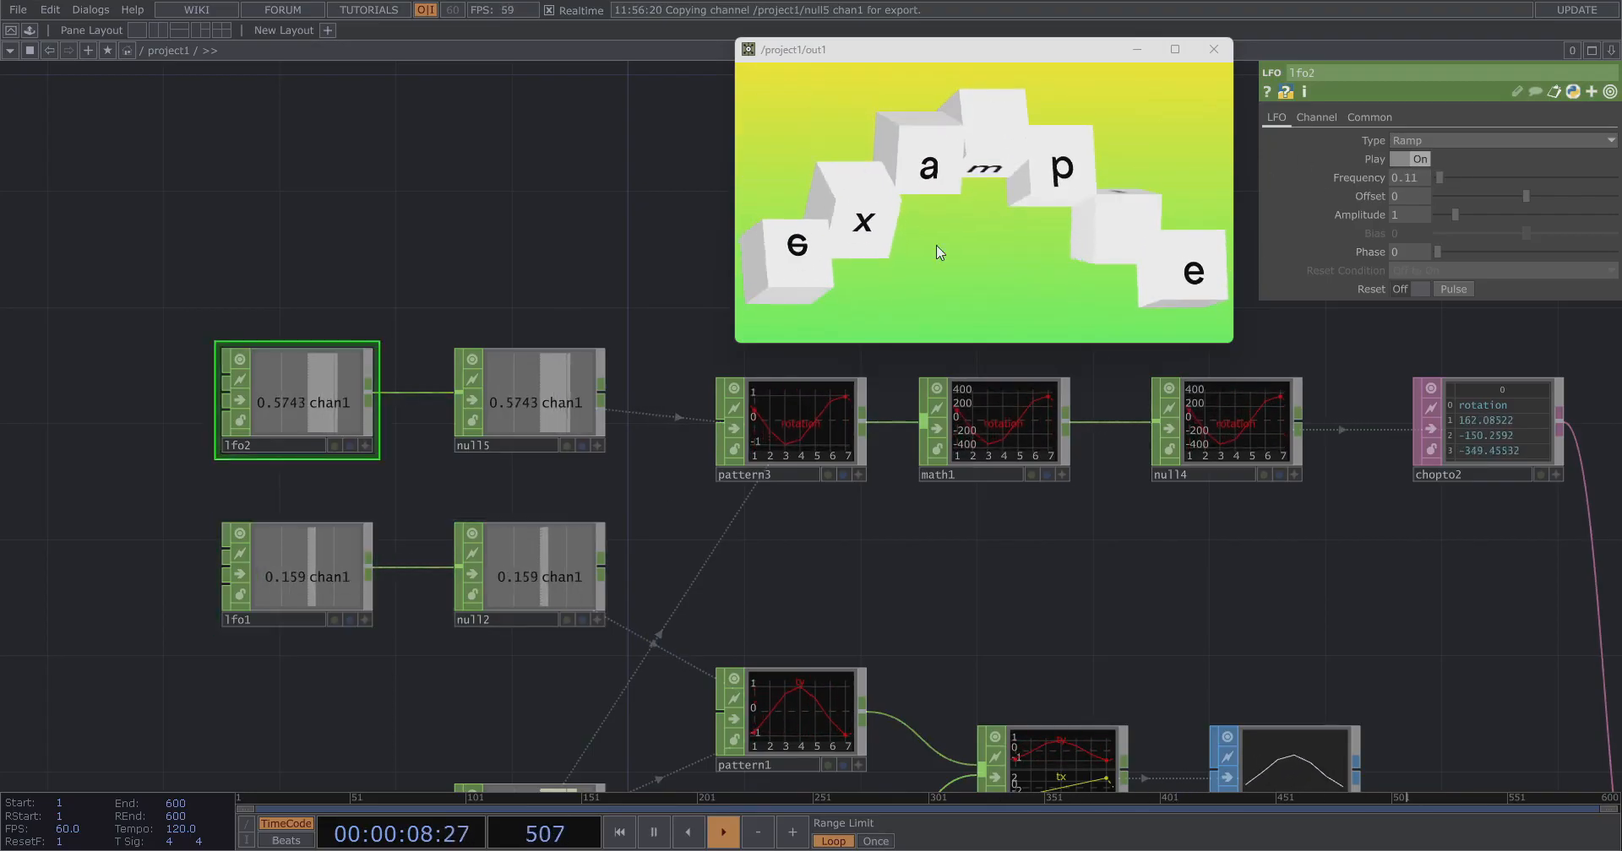
drag(1476, 177, 1446, 178)
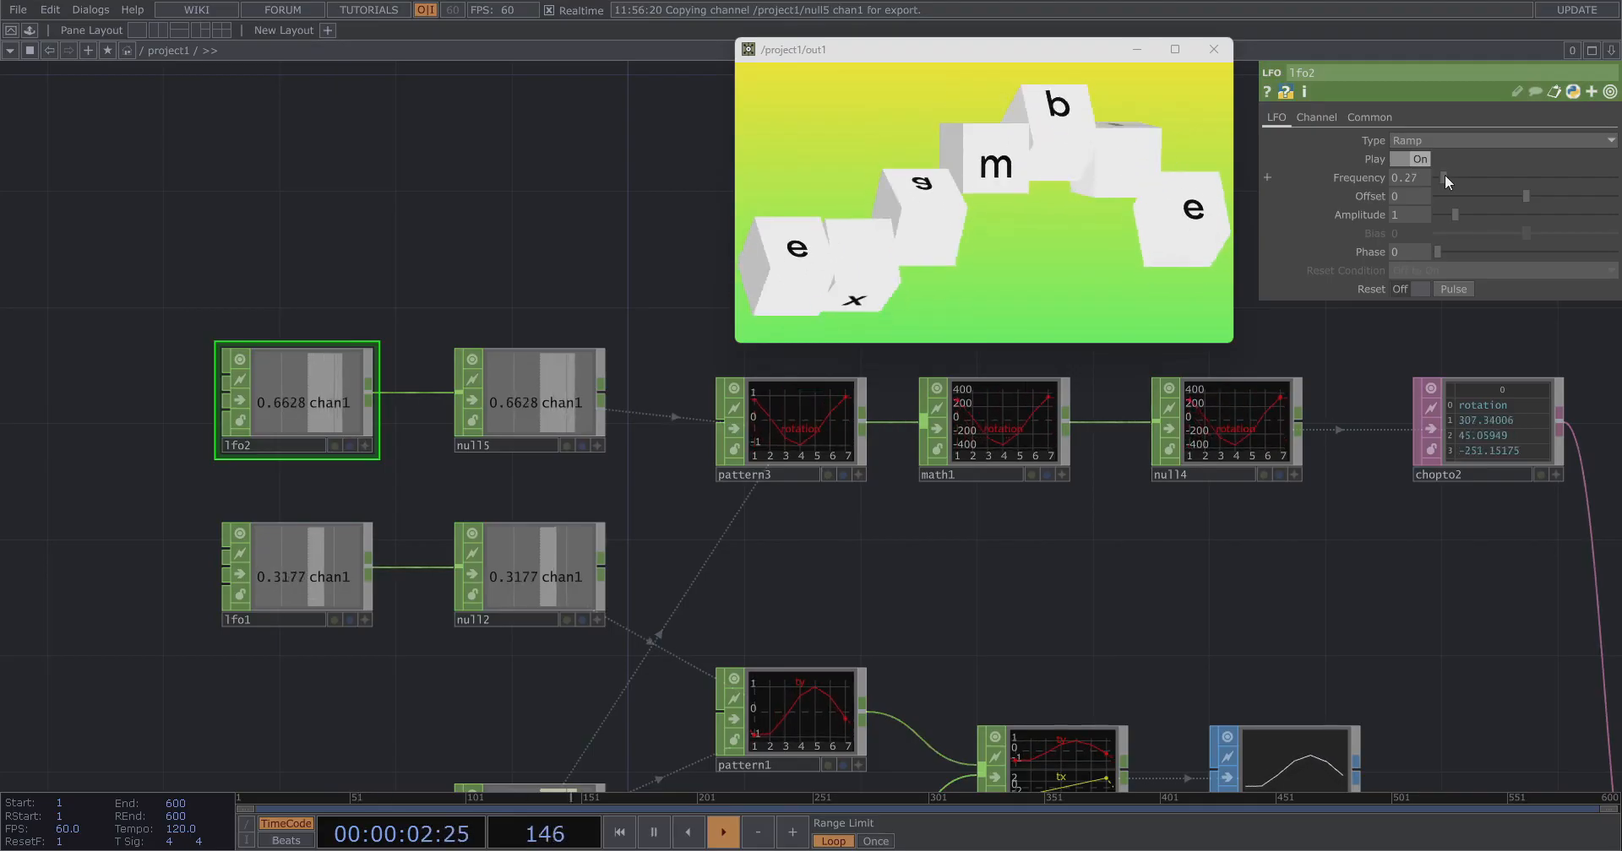
click(299, 578)
drag(1443, 178, 1438, 179)
click(343, 419)
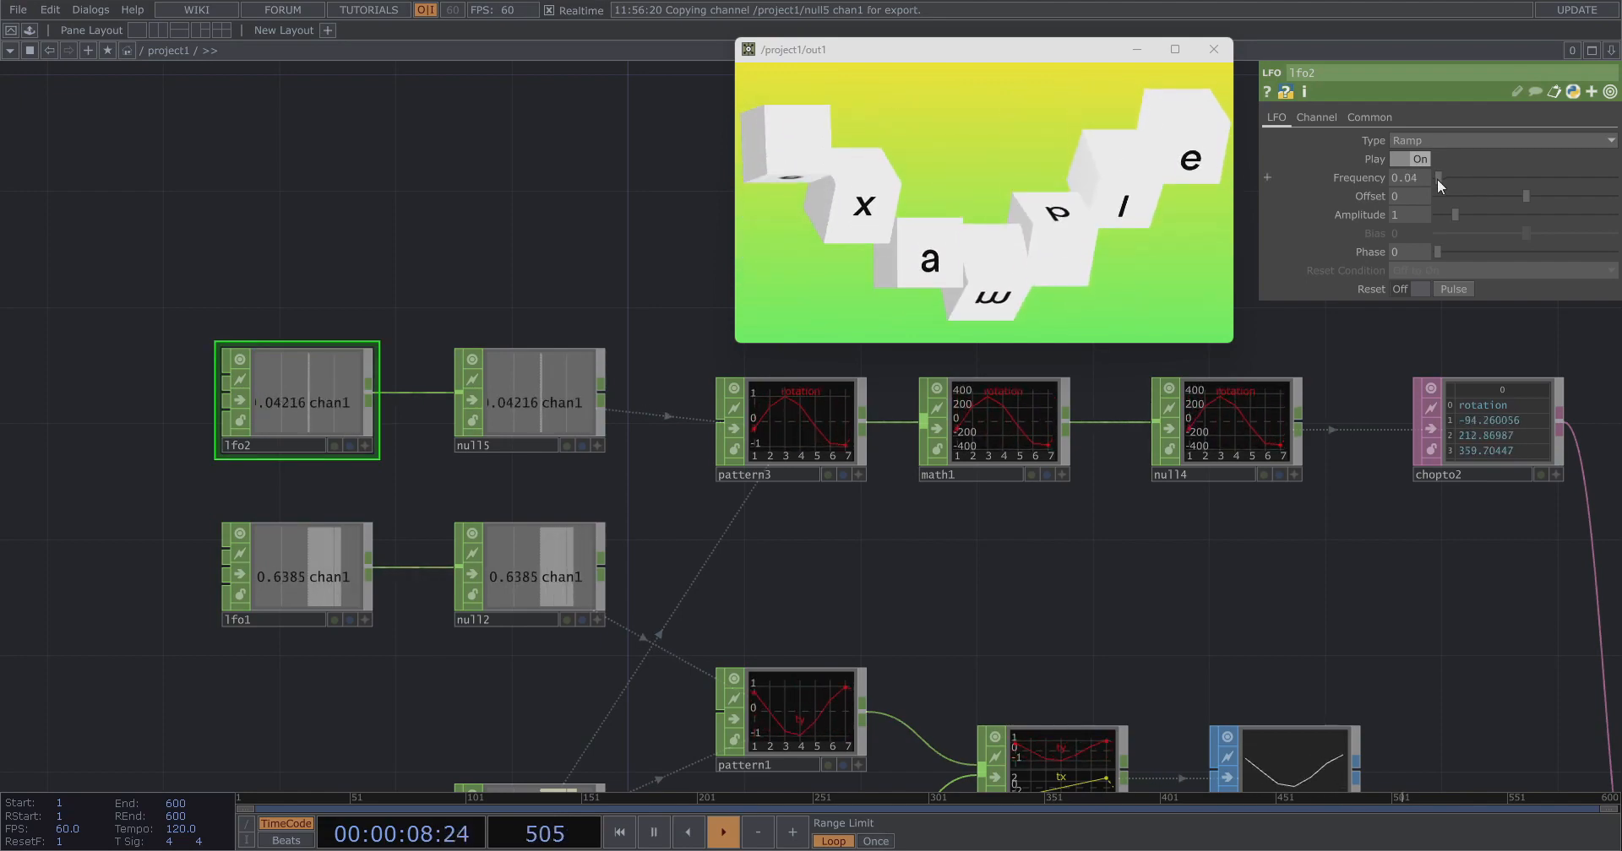
Set texture1's Texture Type to Face.
scroll(428, 232, down, 2)
drag(988, 434, 392, 236)
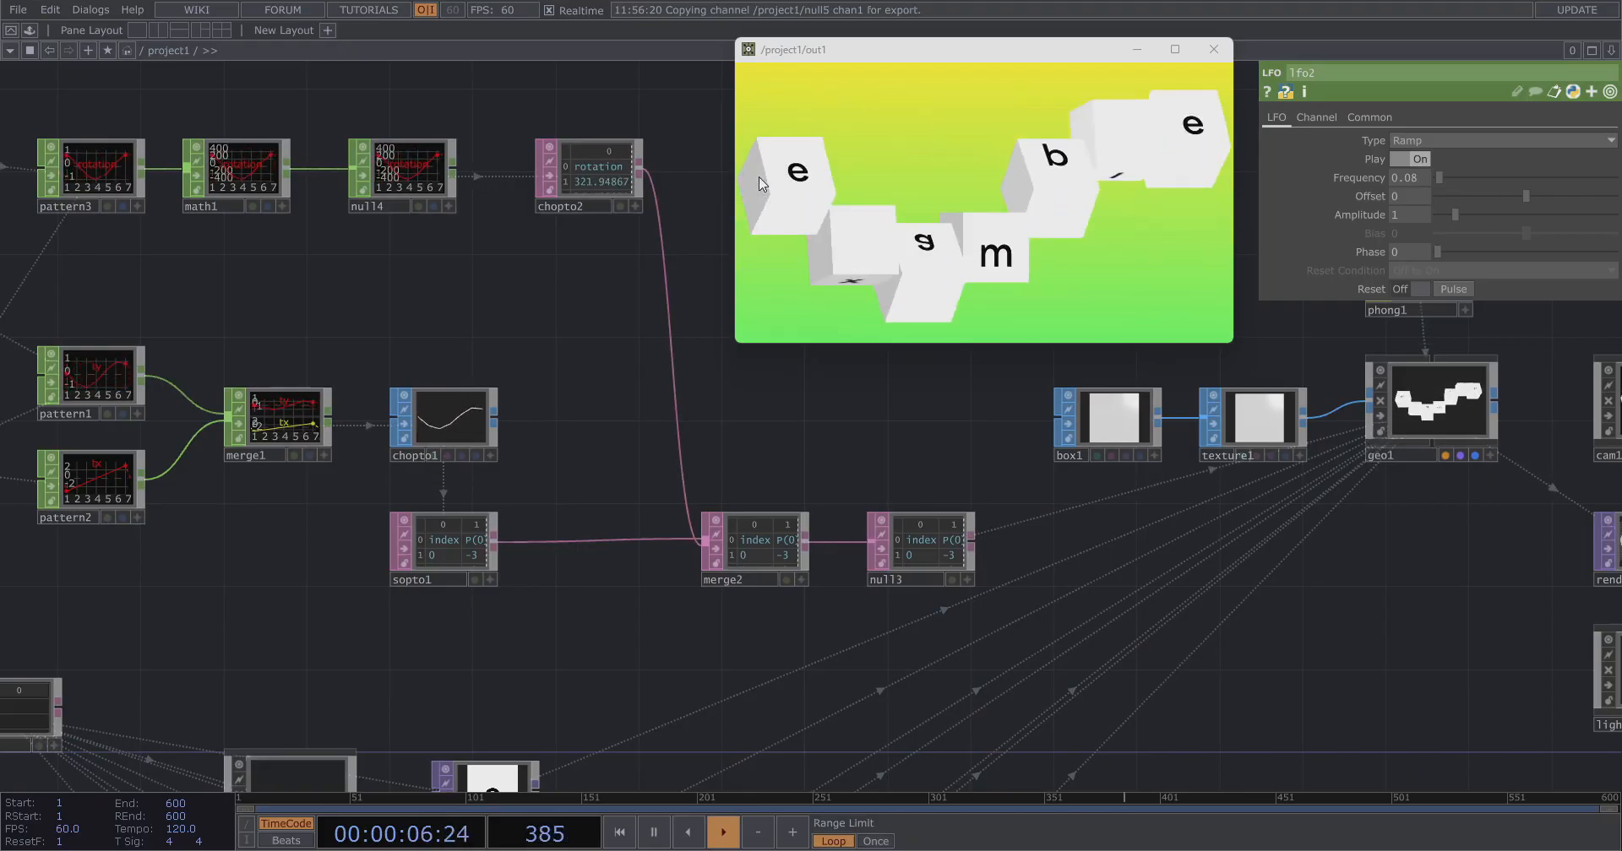
drag(1058, 622, 659, 668)
drag(998, 561, 944, 674)
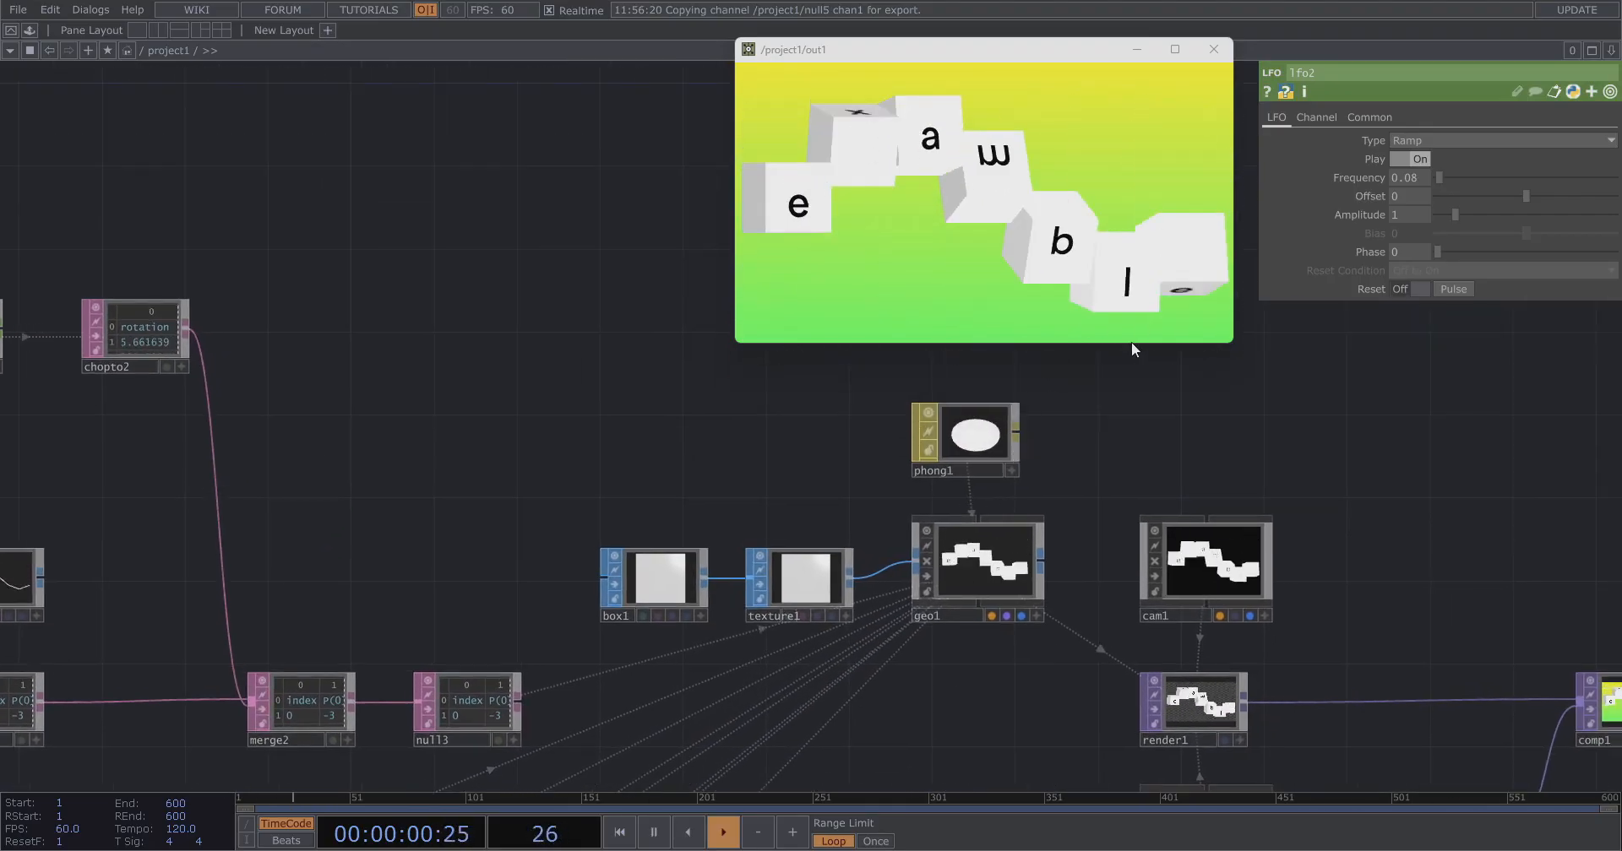
drag(962, 353, 971, 302)
drag(1017, 51, 1049, 32)
drag(1063, 392, 814, 411)
click(473, 545)
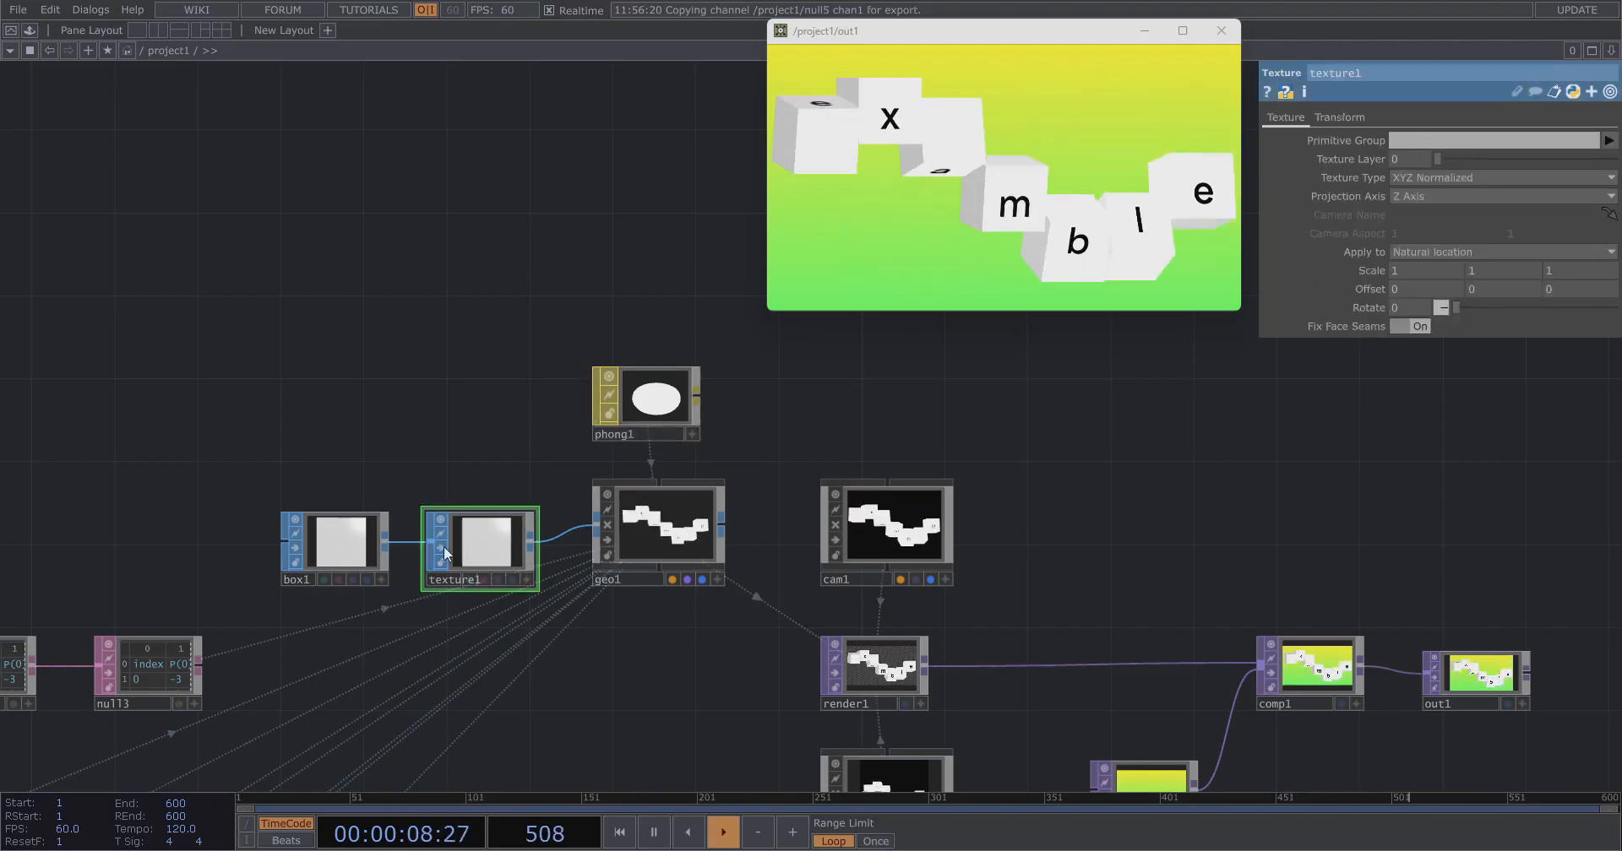
scroll(447, 553, up, 3)
click(1474, 177)
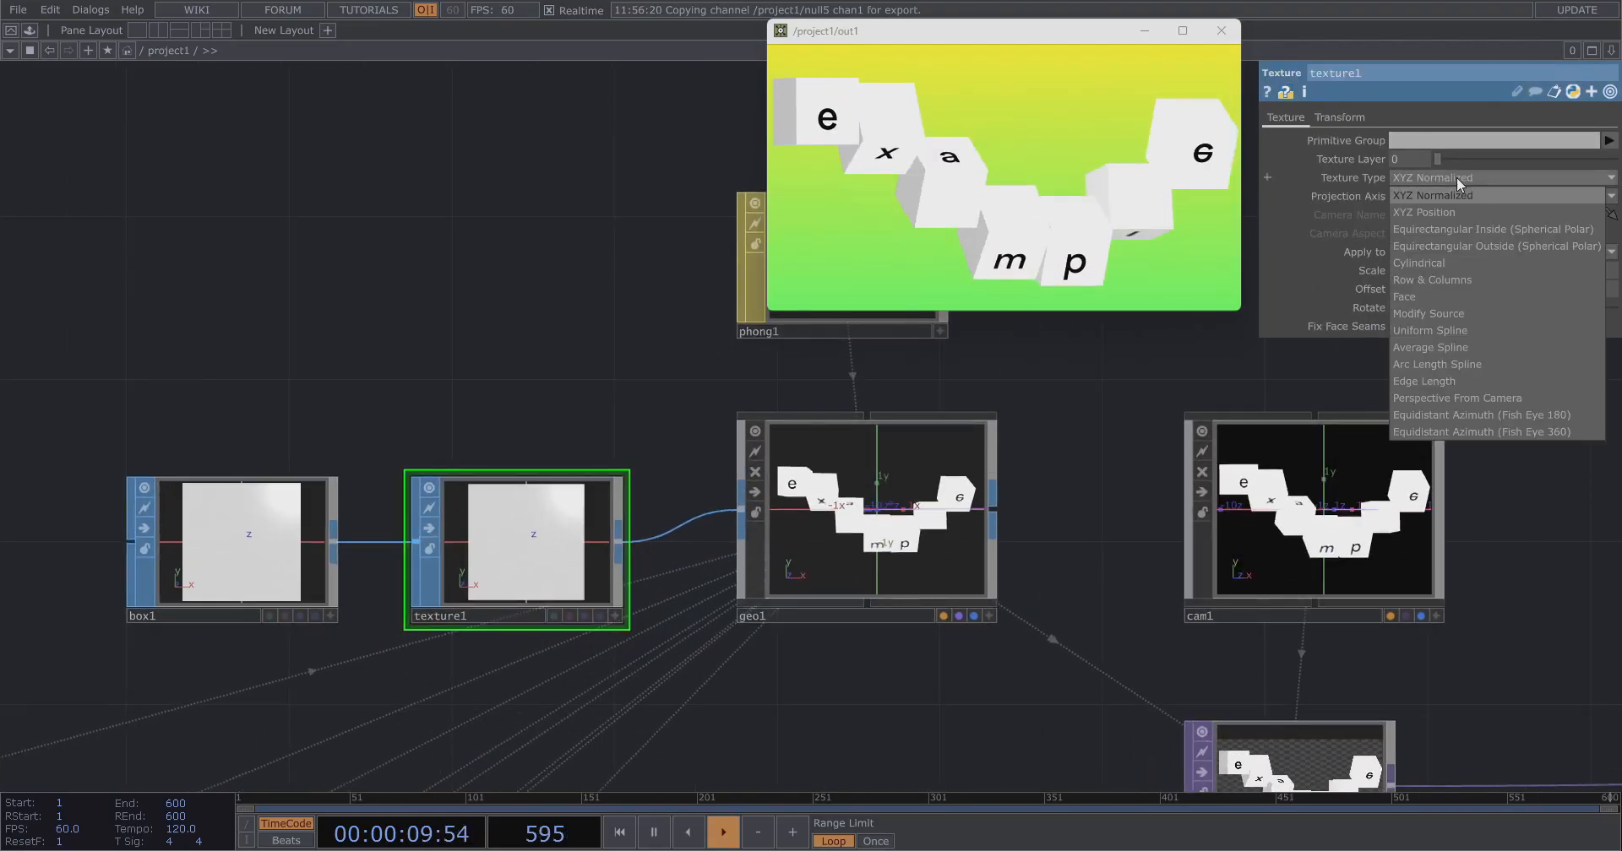
click(1428, 299)
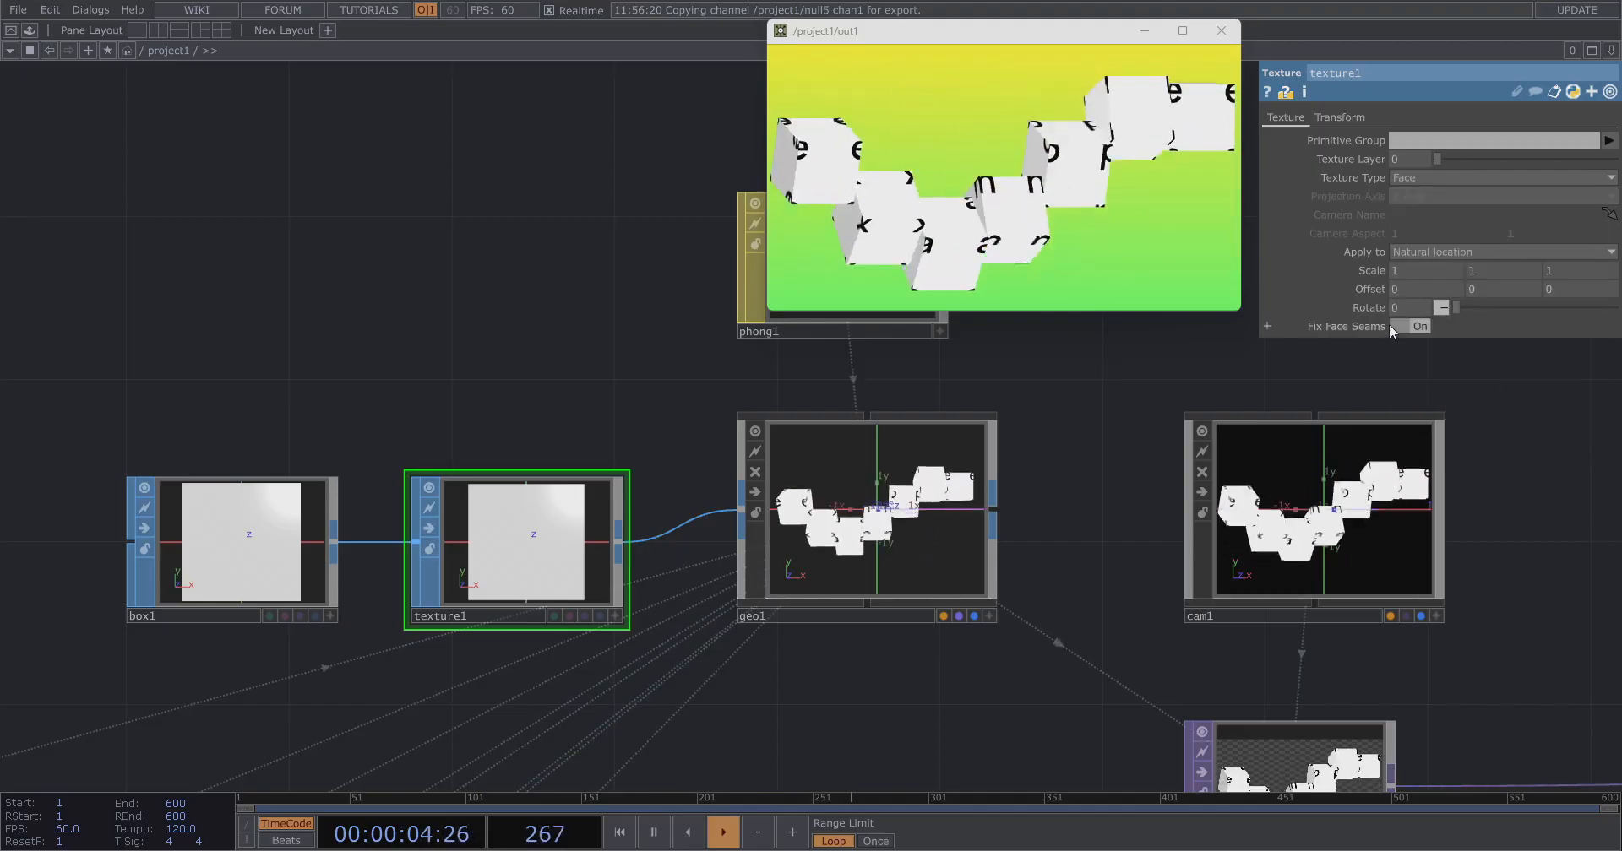
Set texture1's Offset X and Y to 0.5.
click(1422, 284)
text(0.5)
key(Return)
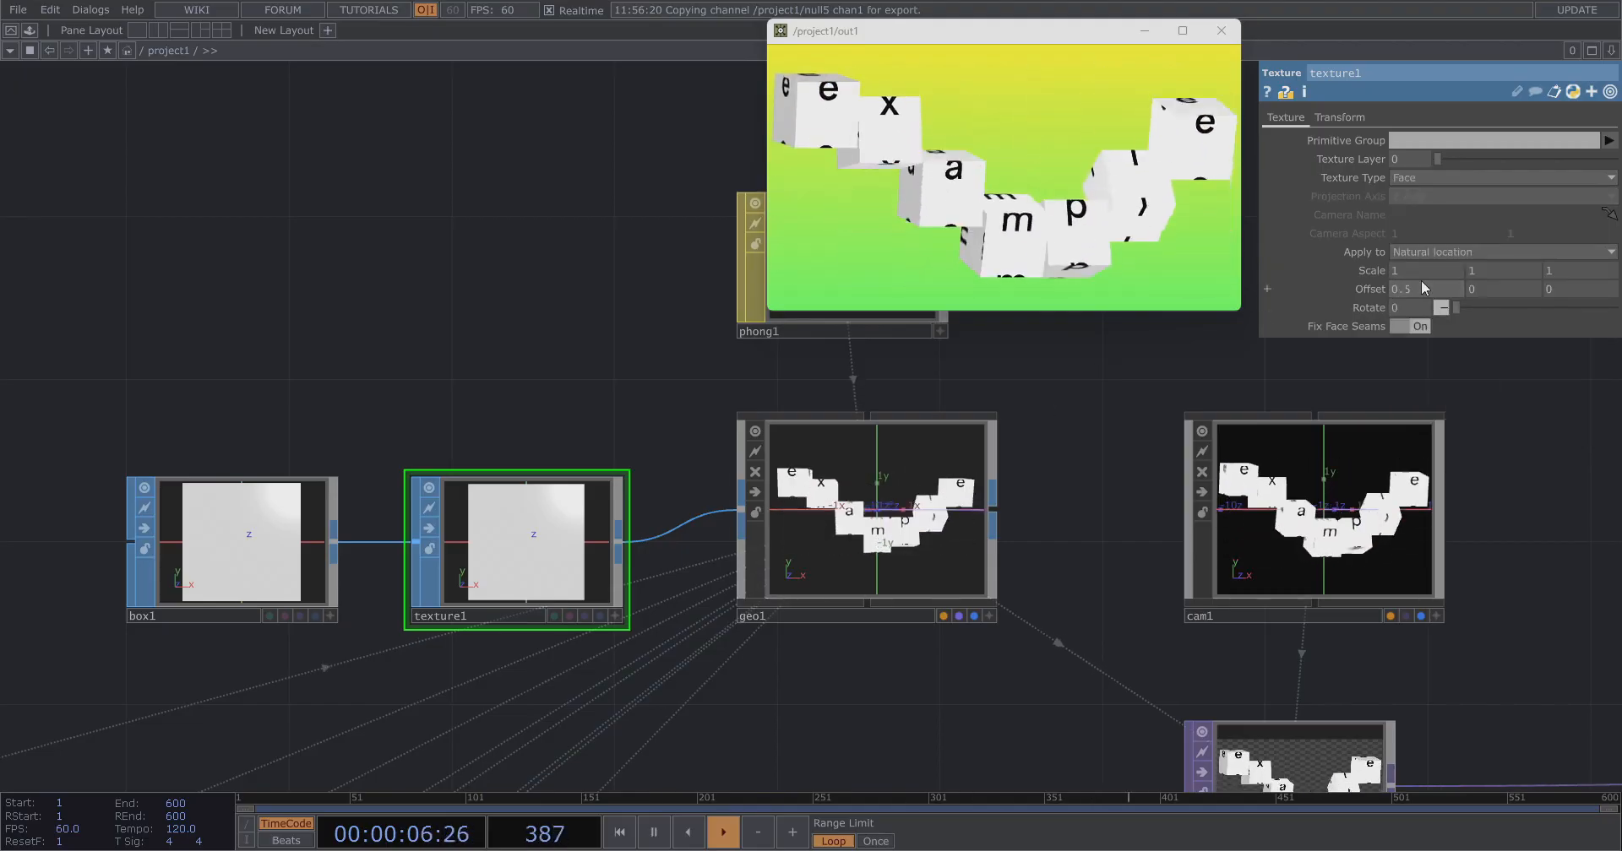
click(1499, 289)
text(0.5)
key(Return)
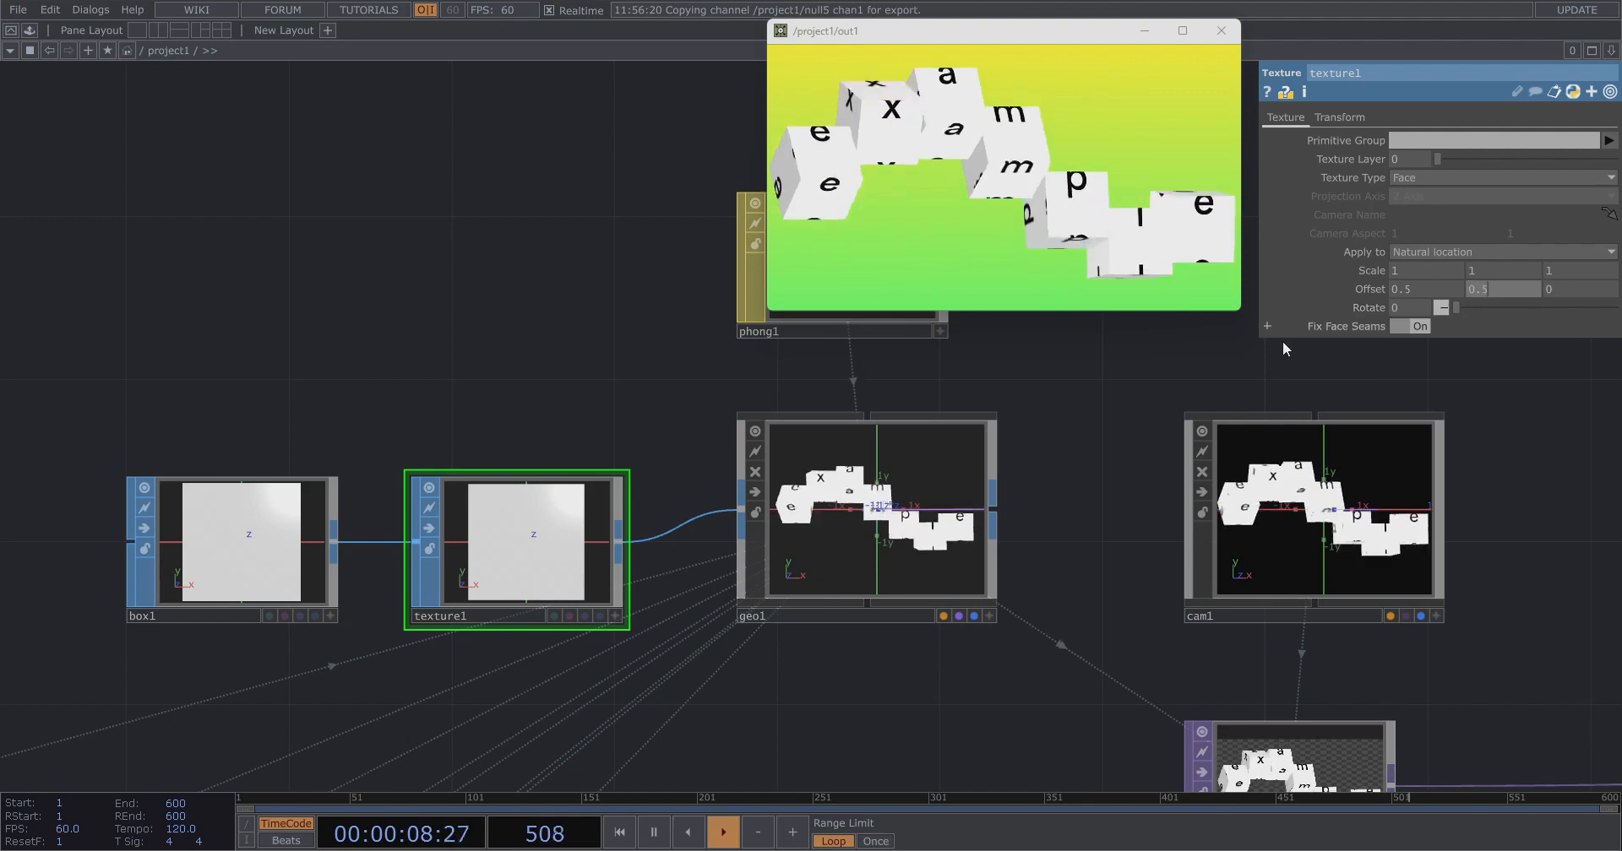
Copy and paste the box1, texture1, geo1 and phong1 chain to create a second geometry chain.
scroll(1100, 471, down, 5)
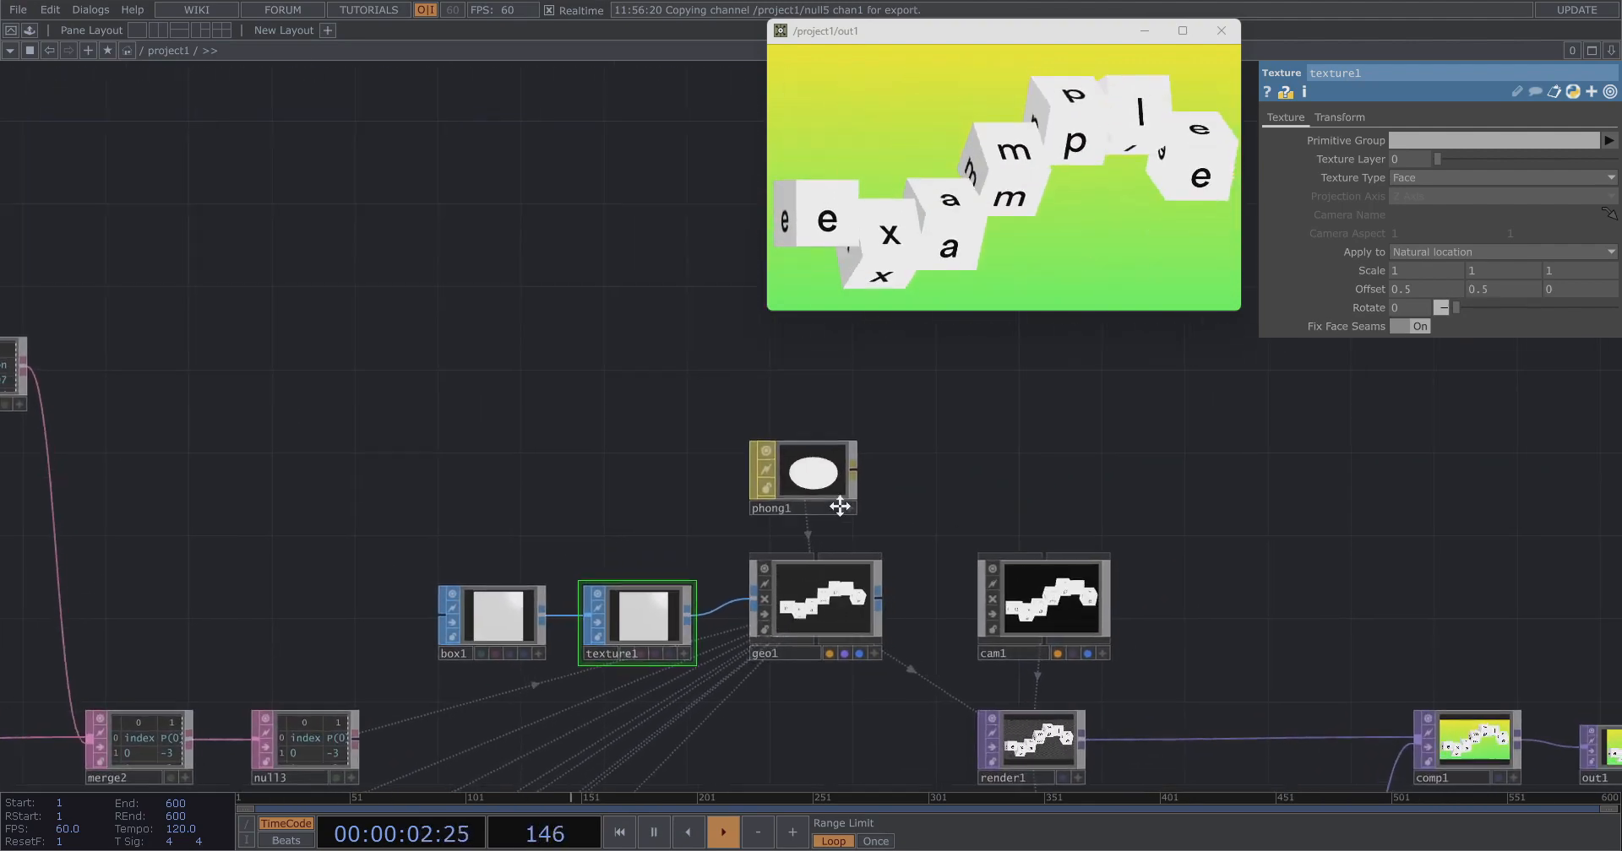
drag(714, 370, 574, 344)
click(719, 607)
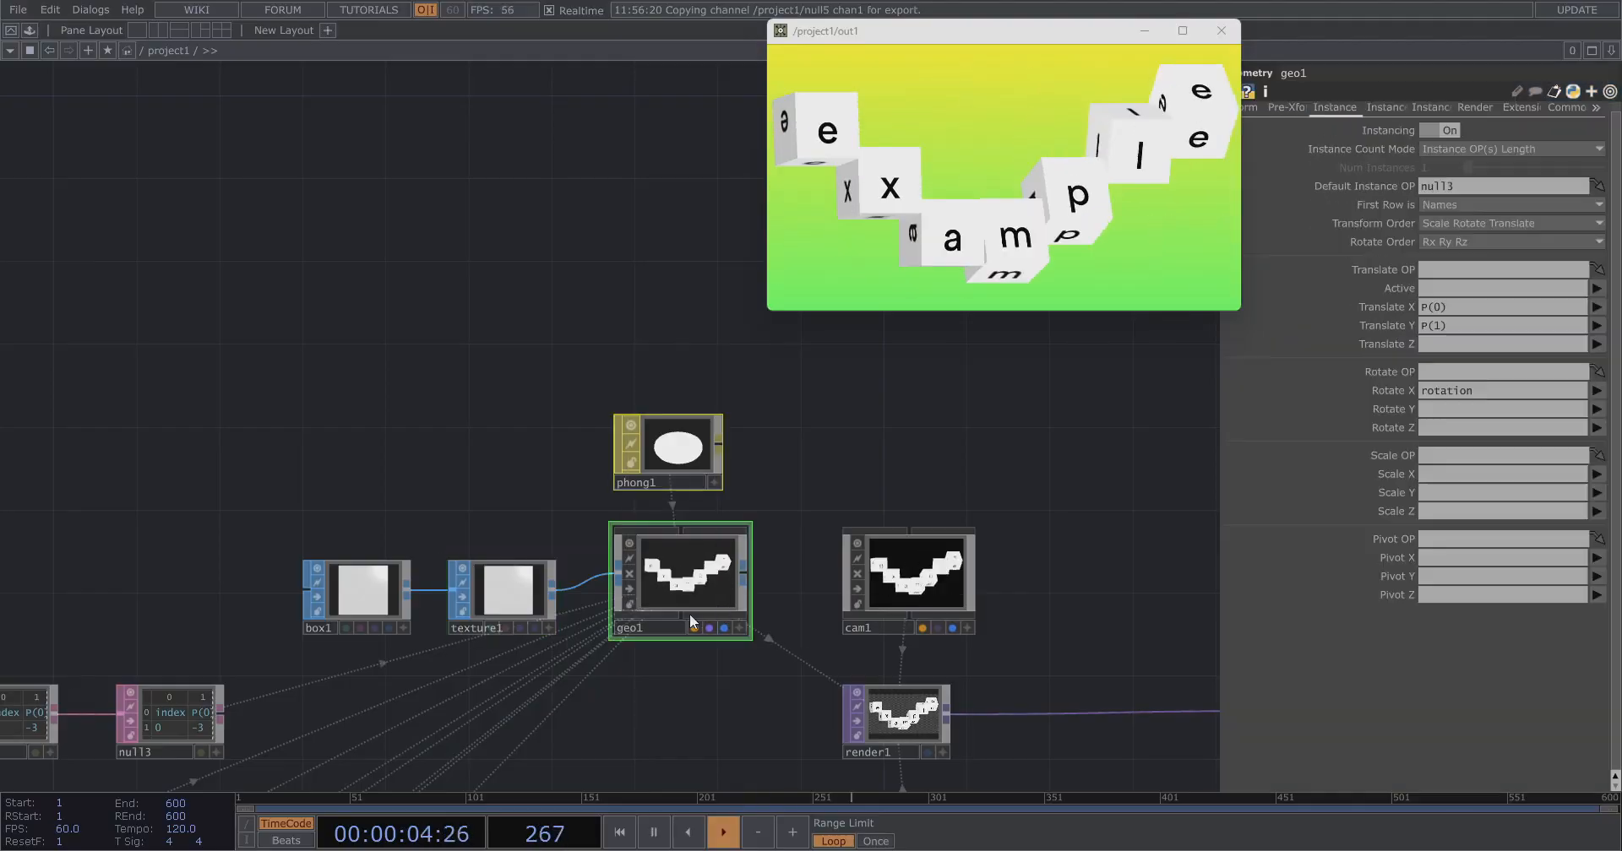
right_drag(331, 359, 705, 590)
key(ctrl+v)
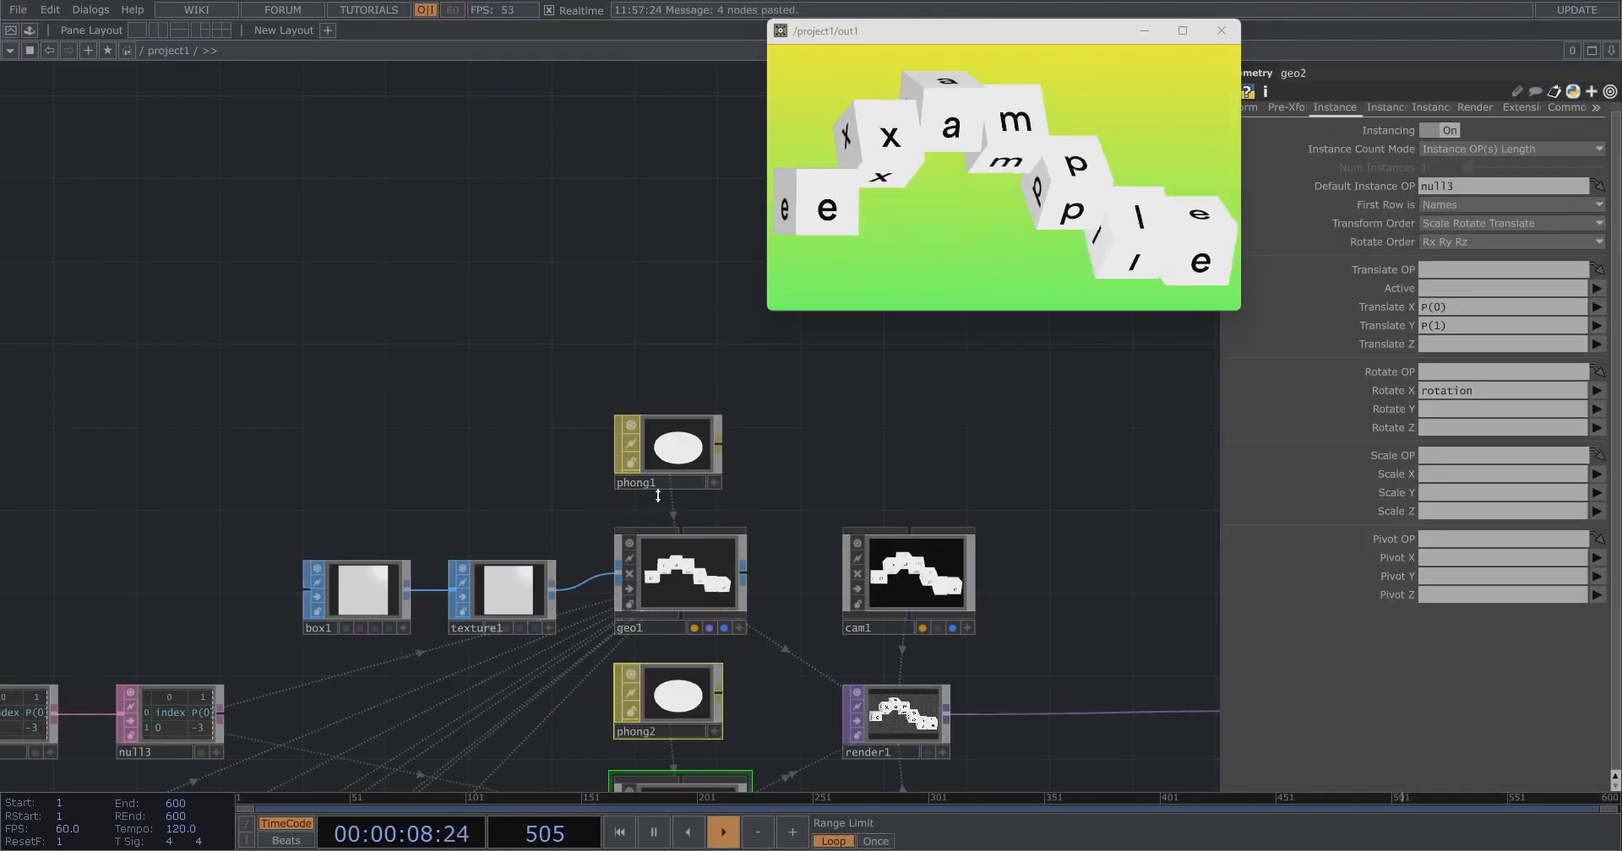
Delete texture2 from the copied chain, then select phong2.
scroll(658, 496, down, 4)
drag(668, 665, 667, 380)
scroll(544, 498, up, 4)
scroll(541, 515, up, 1)
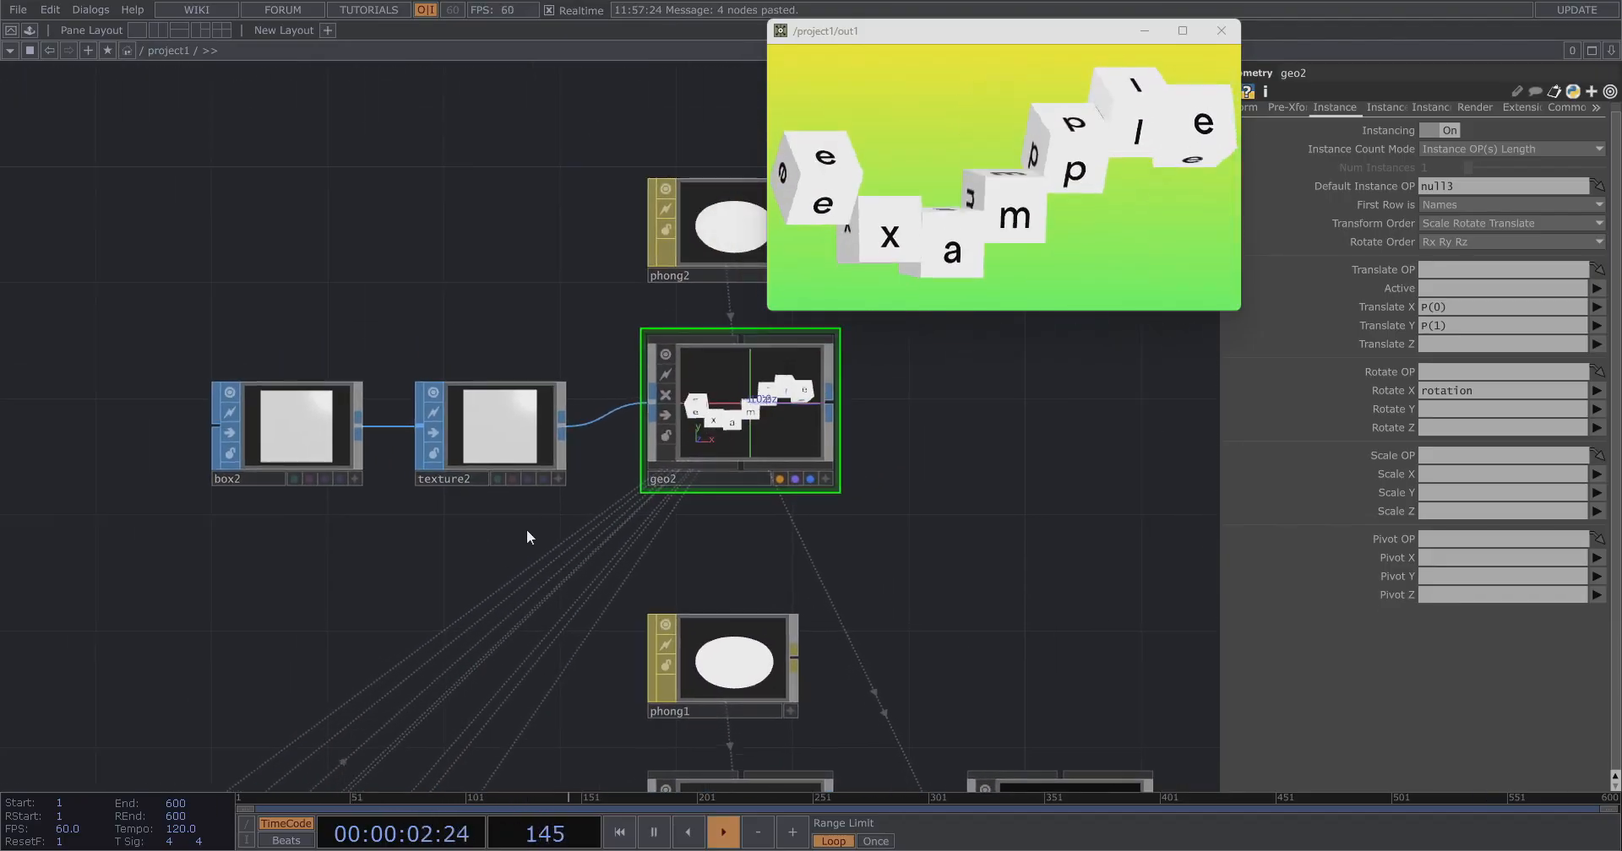
click(514, 422)
key(Delete)
click(718, 233)
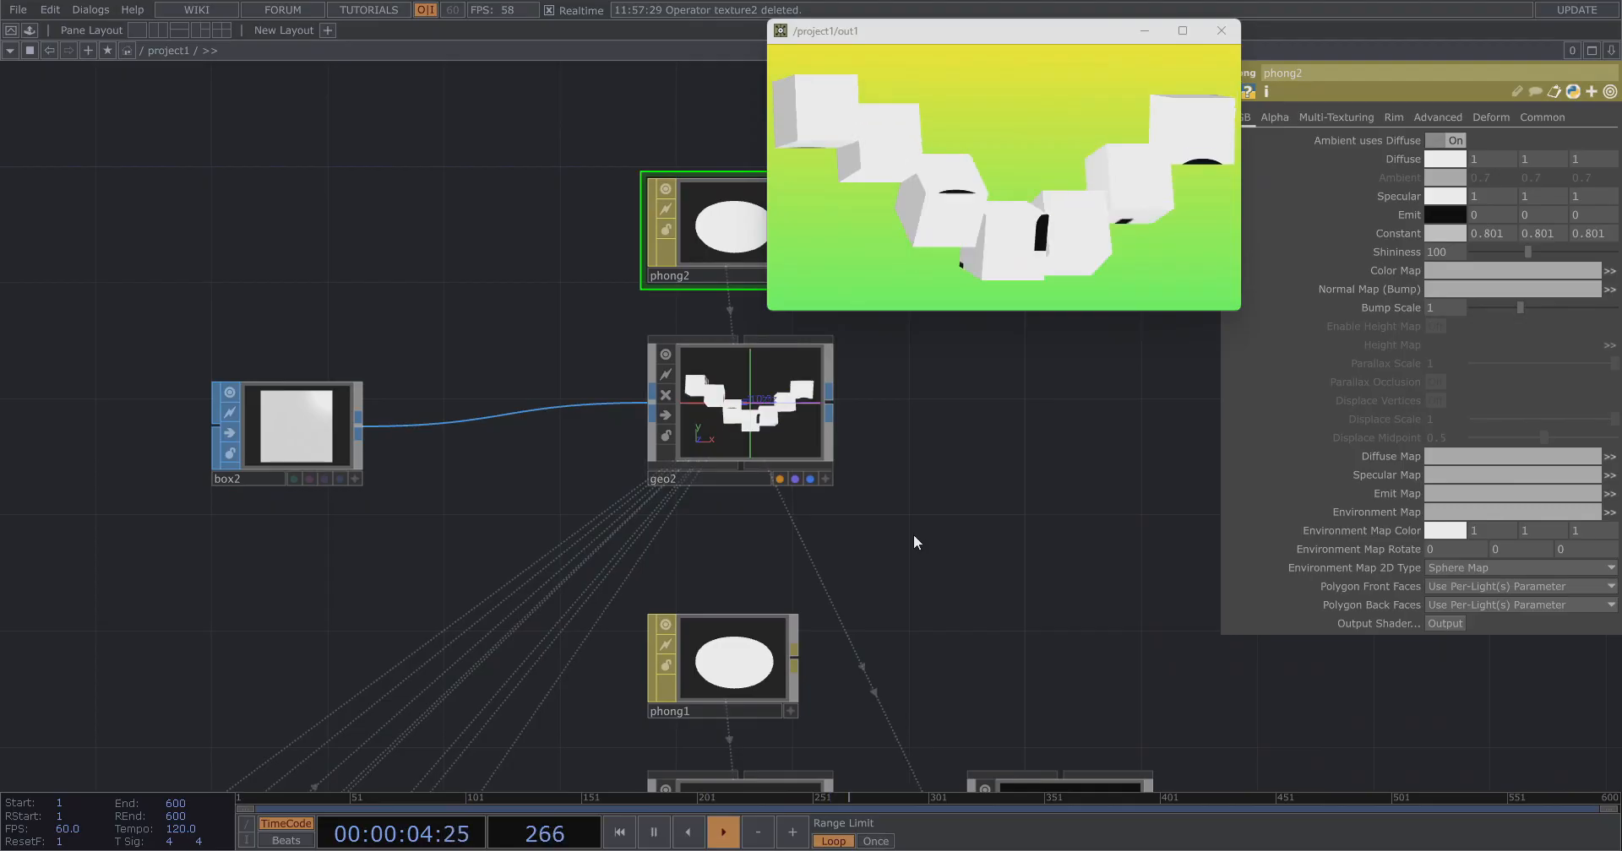
Set box2's Size to 1.01, 0.999 and 0.999.
drag(914, 534, 775, 512)
click(642, 427)
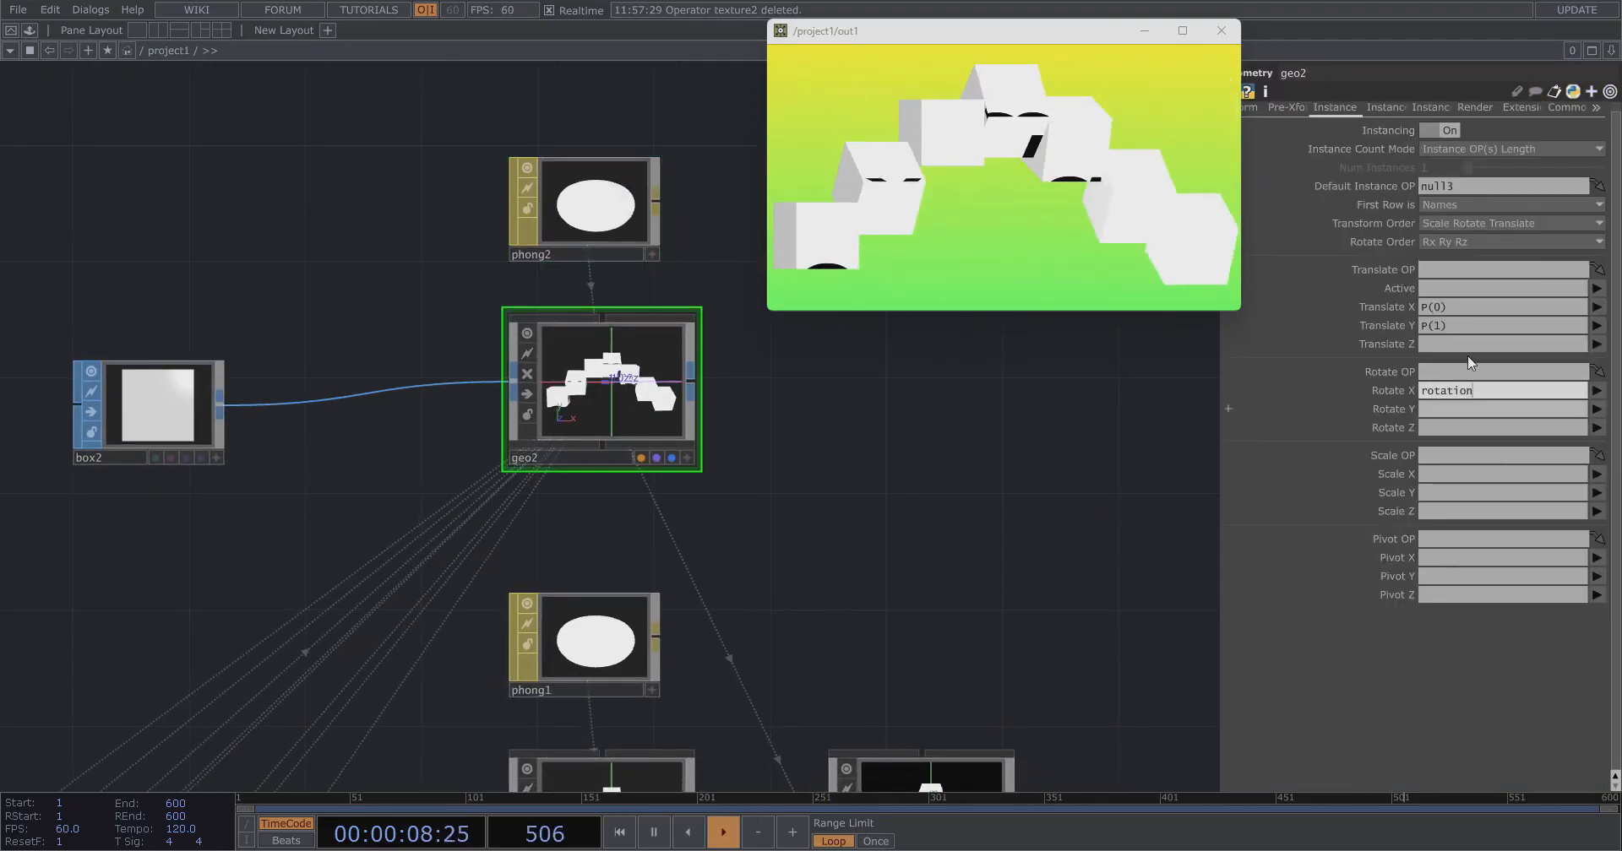
click(1382, 107)
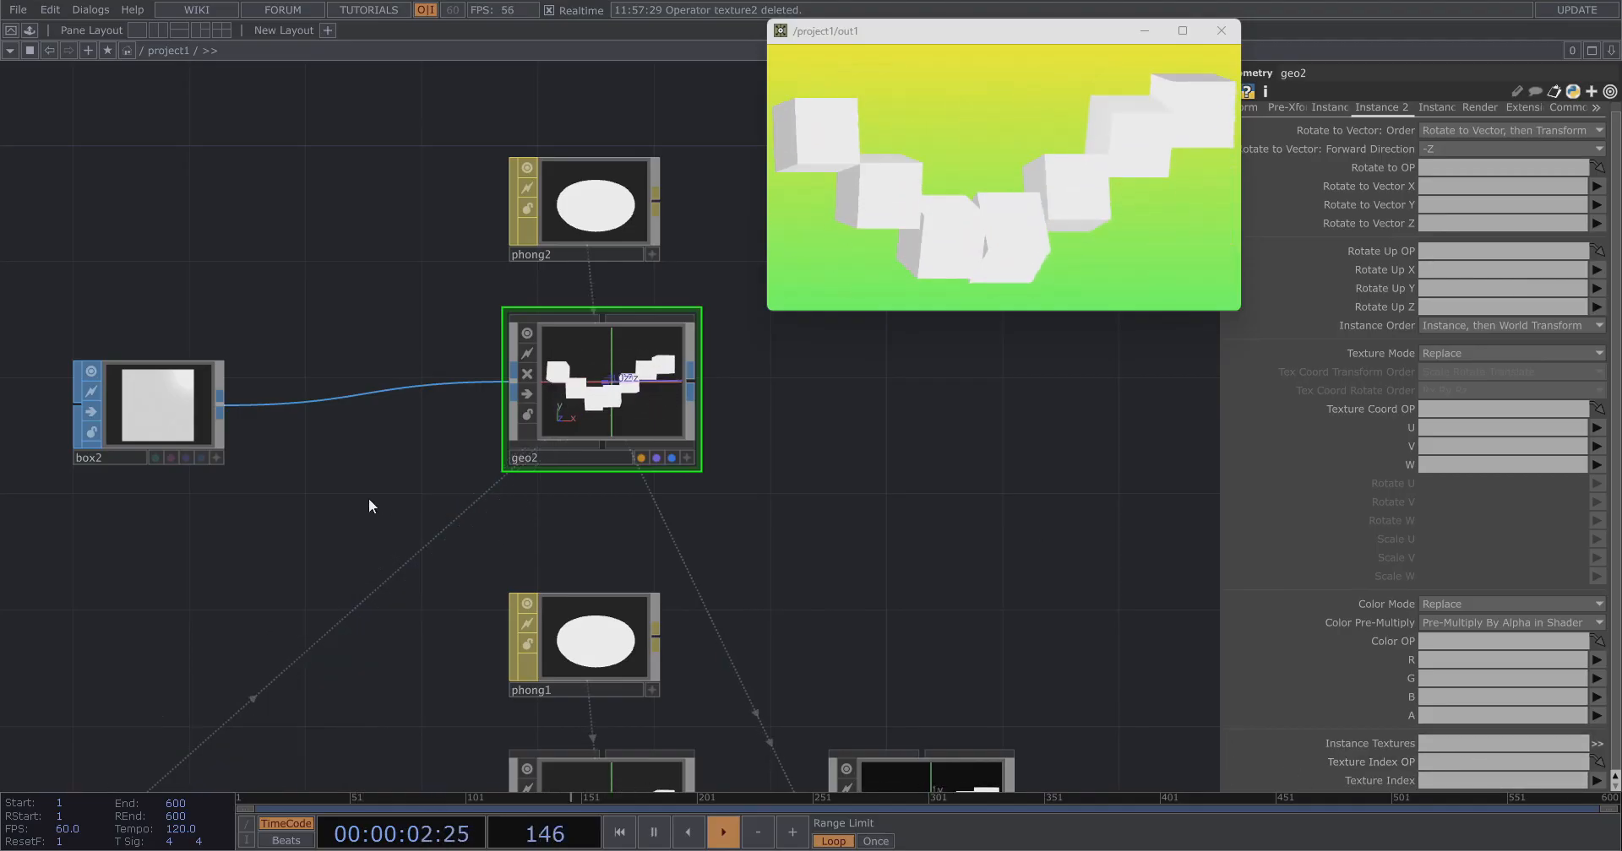
drag(369, 499, 607, 554)
click(444, 484)
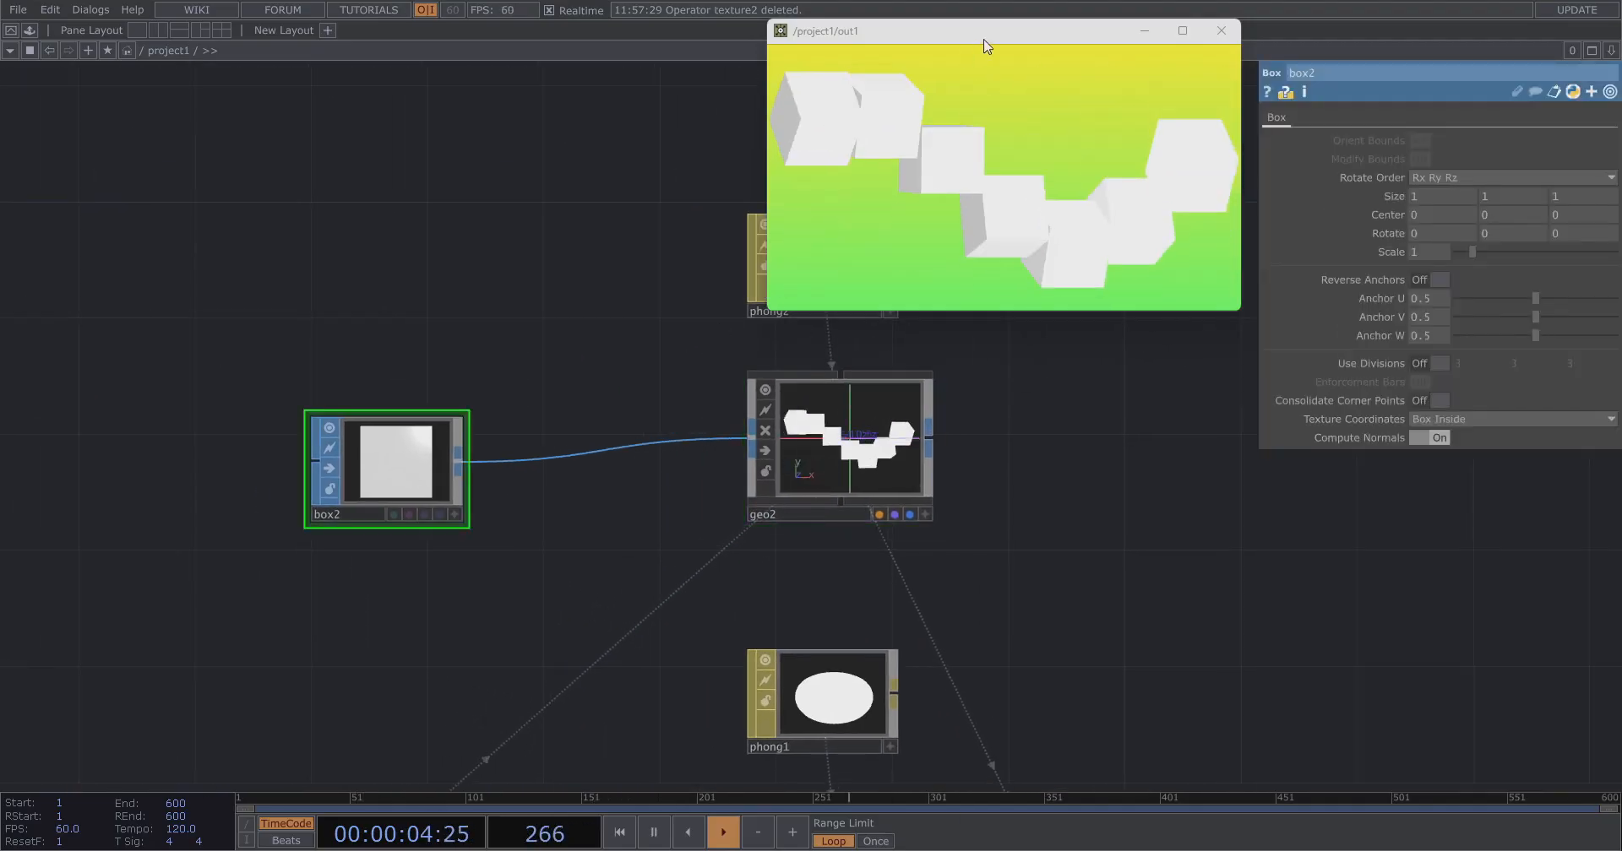
drag(985, 46, 979, 33)
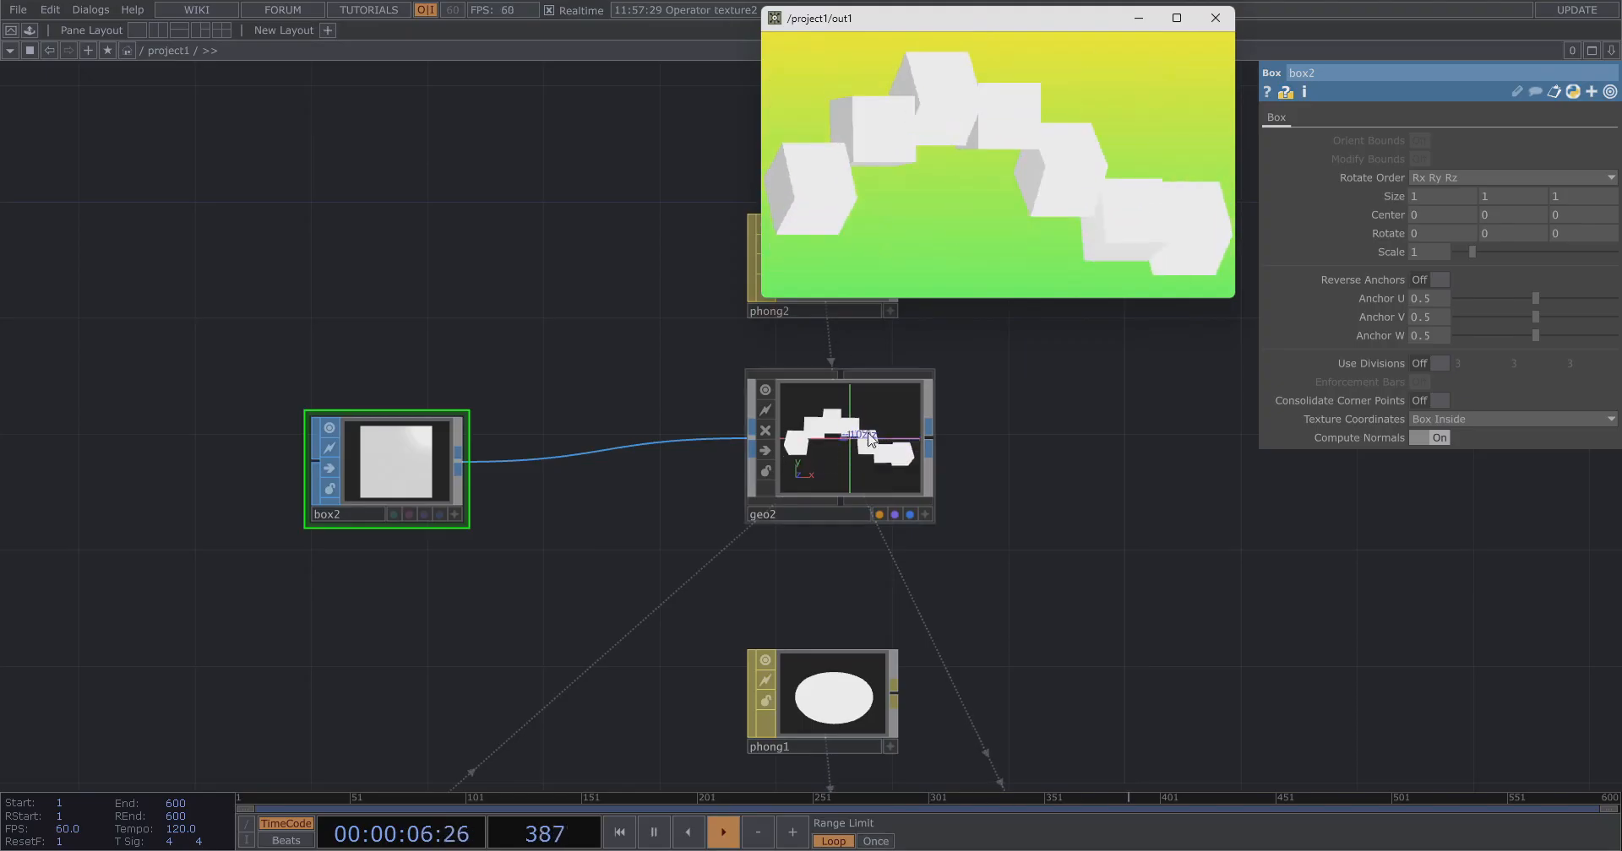
drag(1082, 534, 1098, 476)
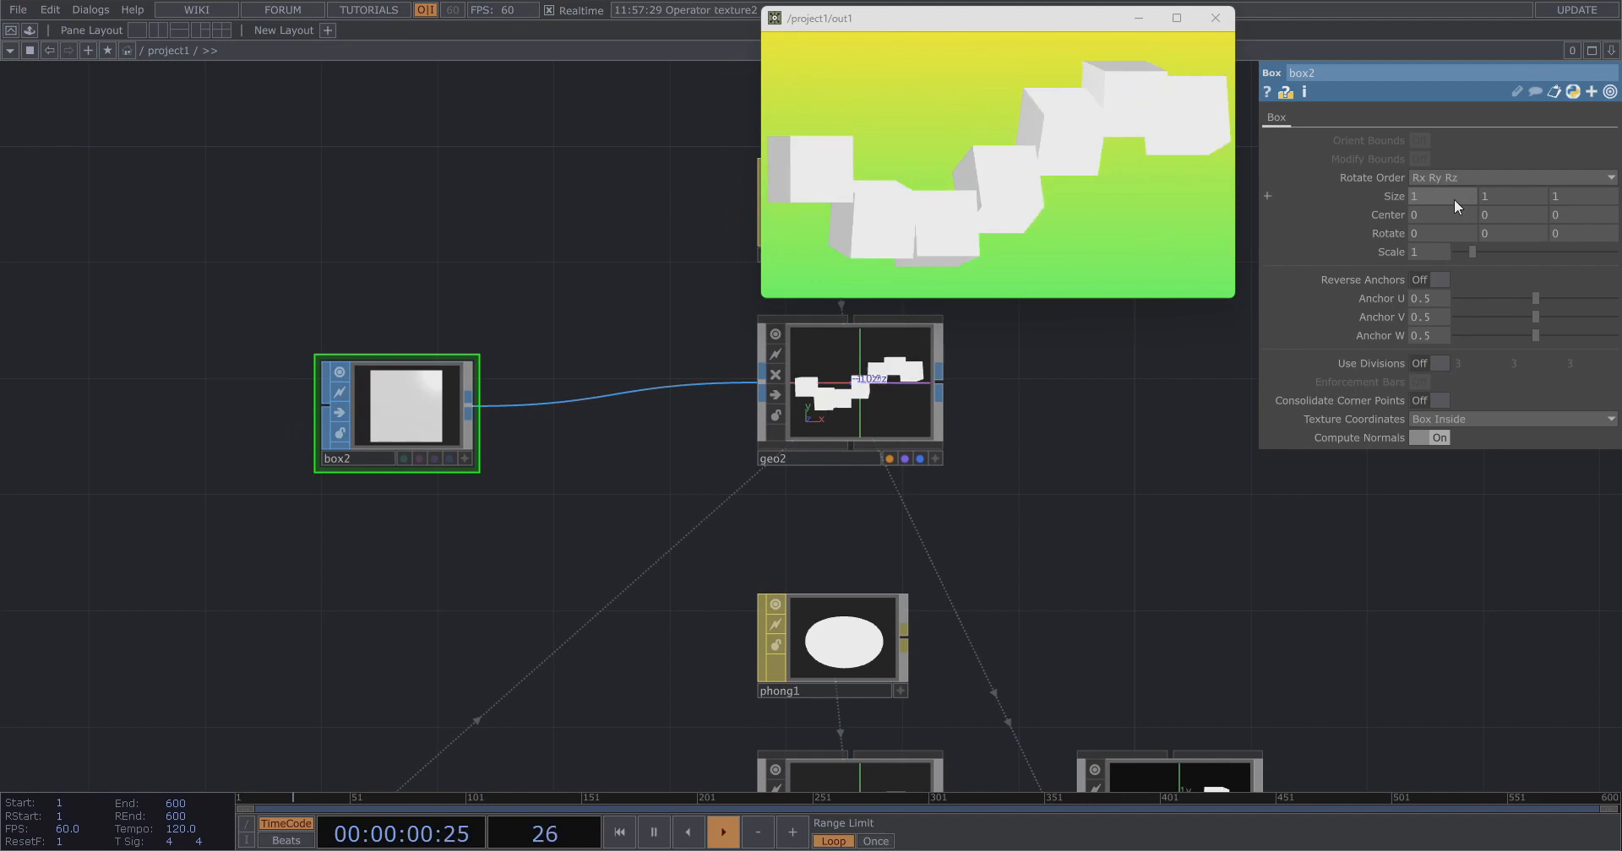
click(1451, 196)
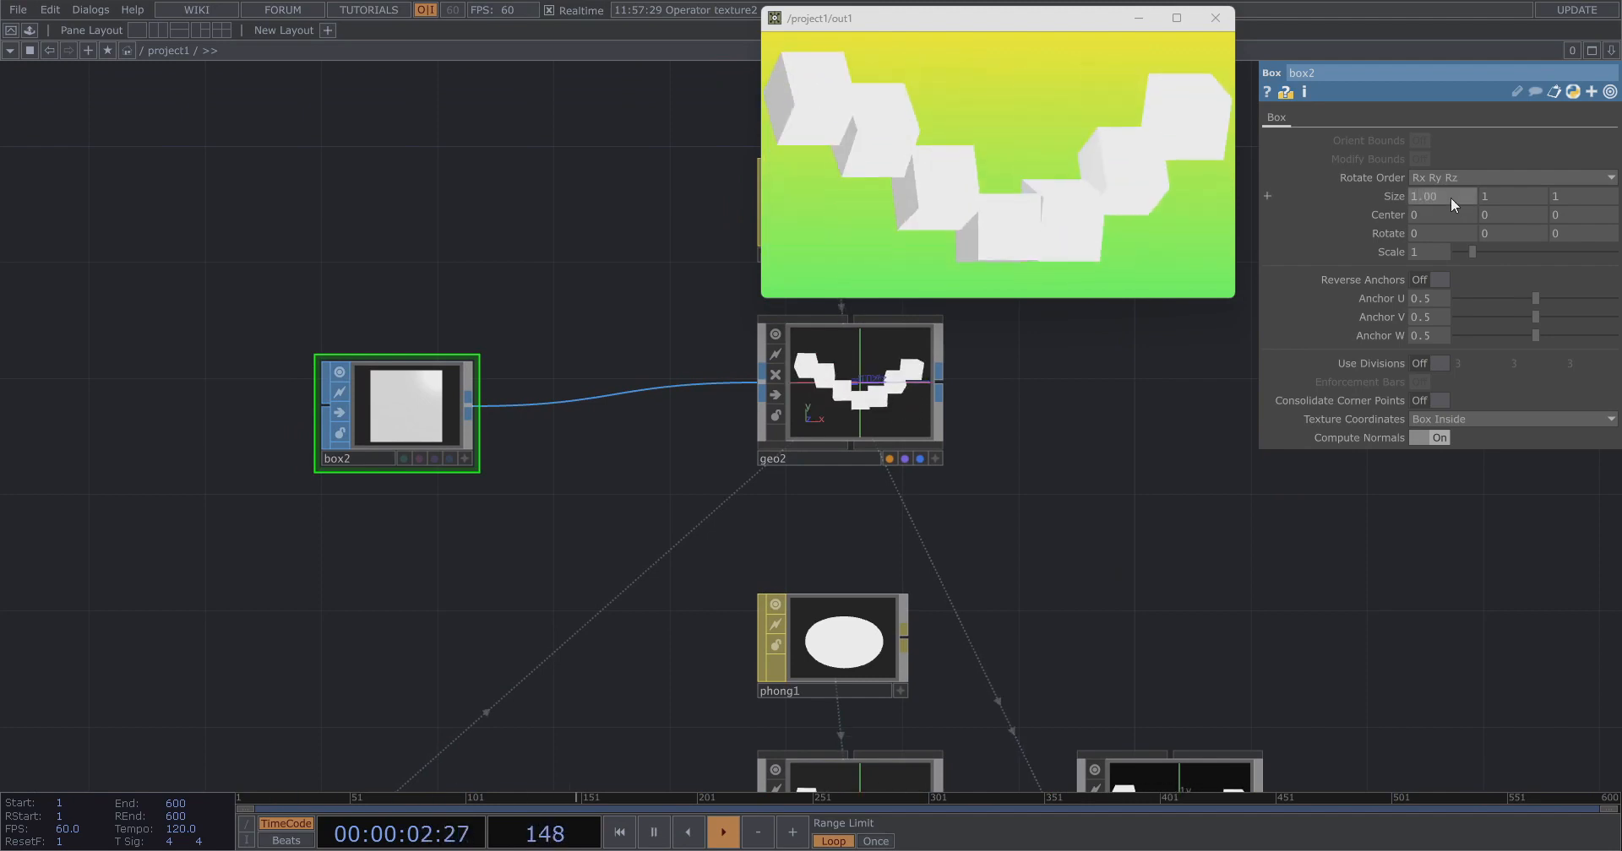
text(1.0)
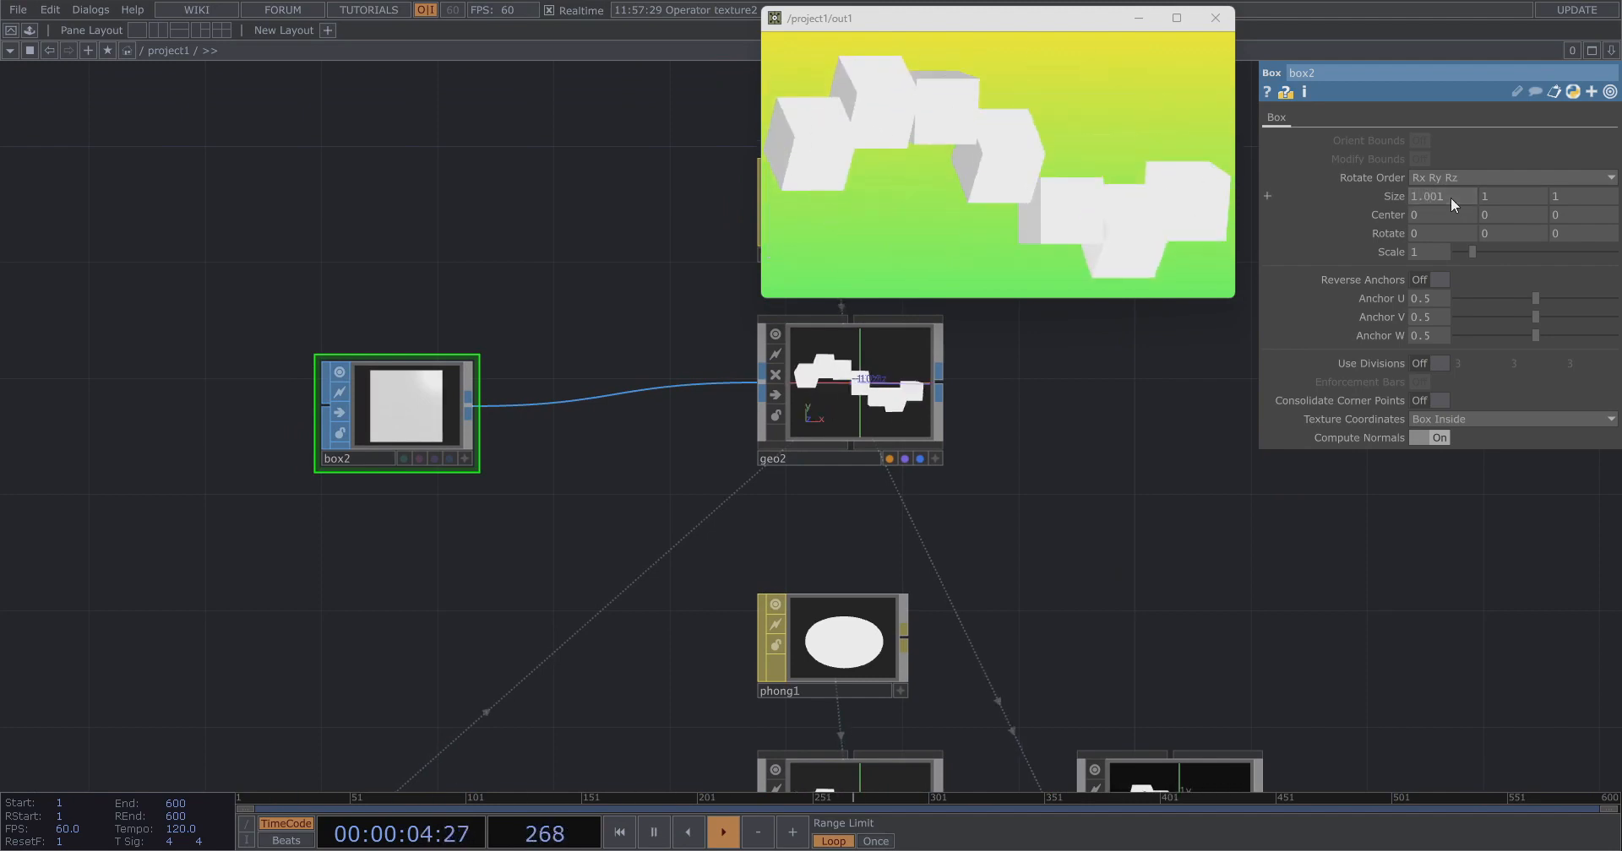
text(1)
click(1363, 524)
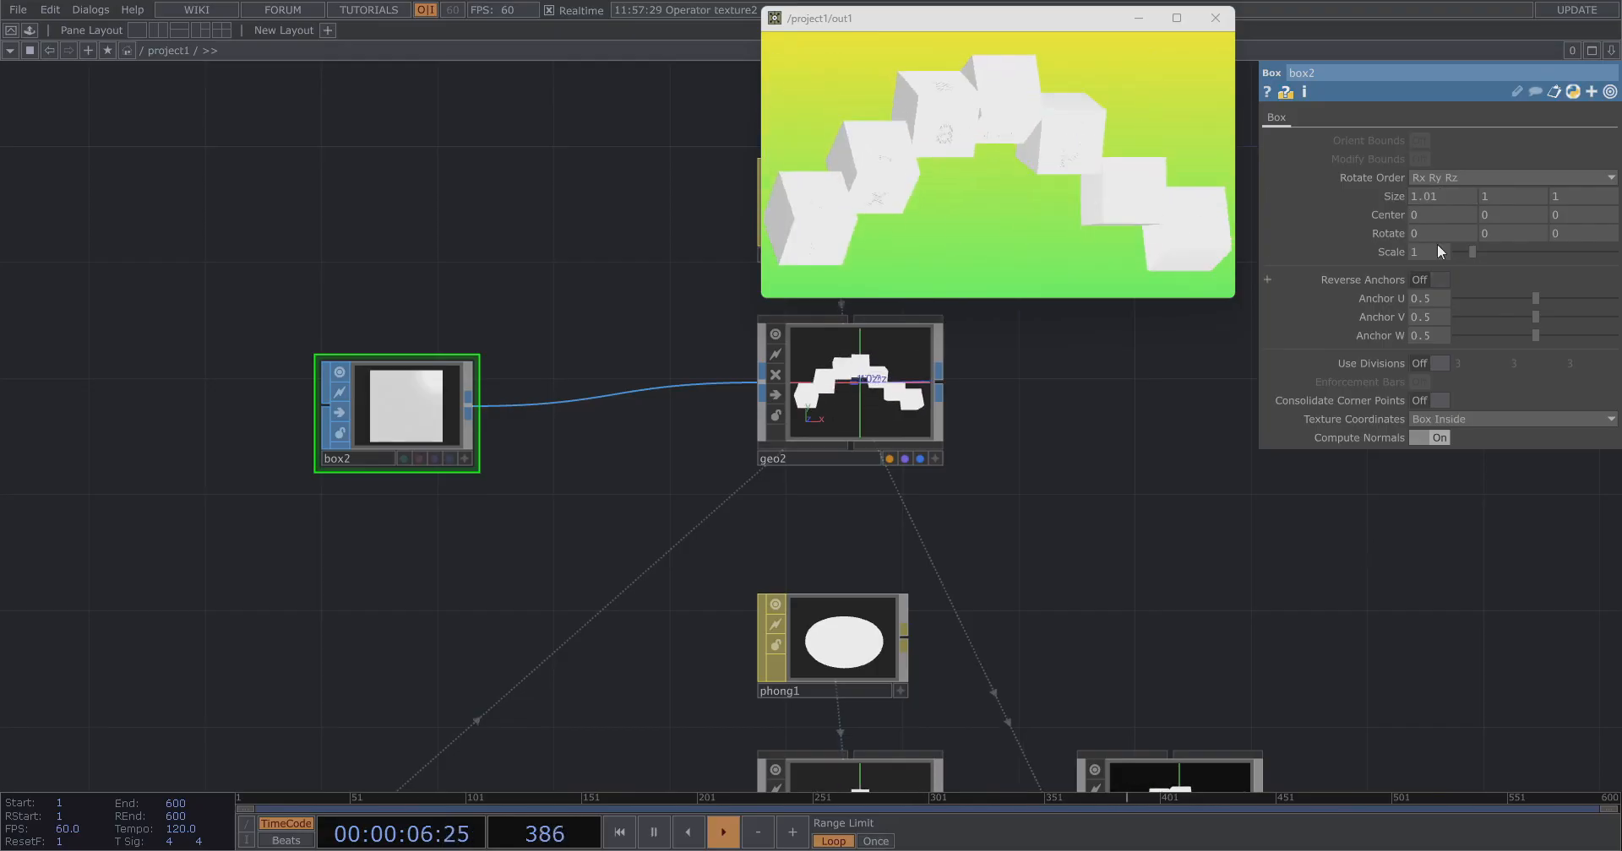
middle_drag(1508, 193, 1509, 179)
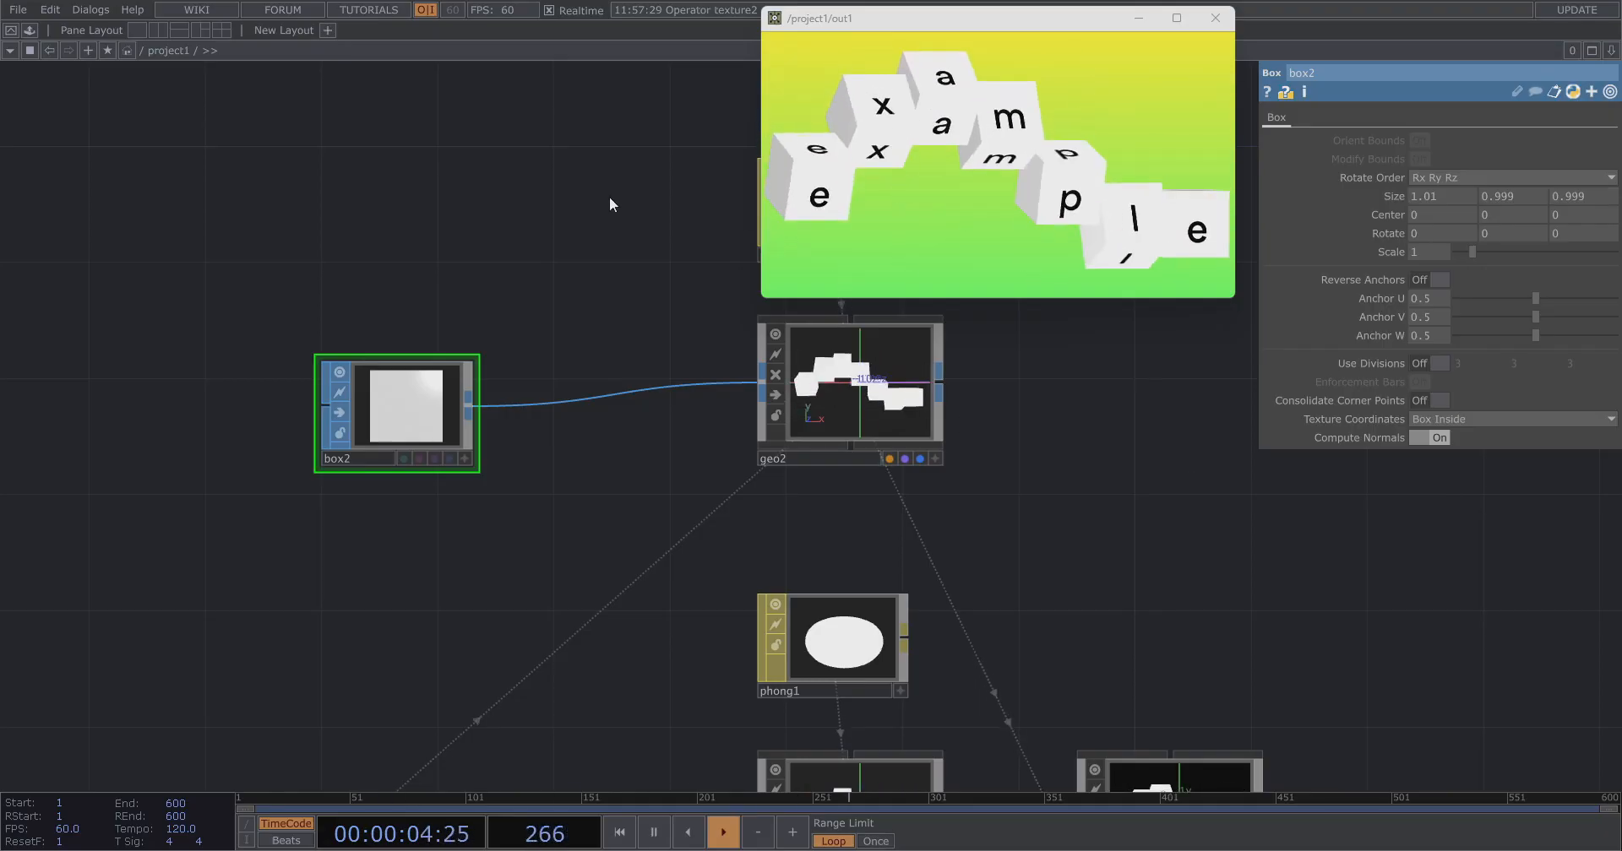
Adjust light1's Translate X, leaving its translation at about 4, -4, 10.
scroll(609, 198, down, 5)
scroll(891, 475, up, 3)
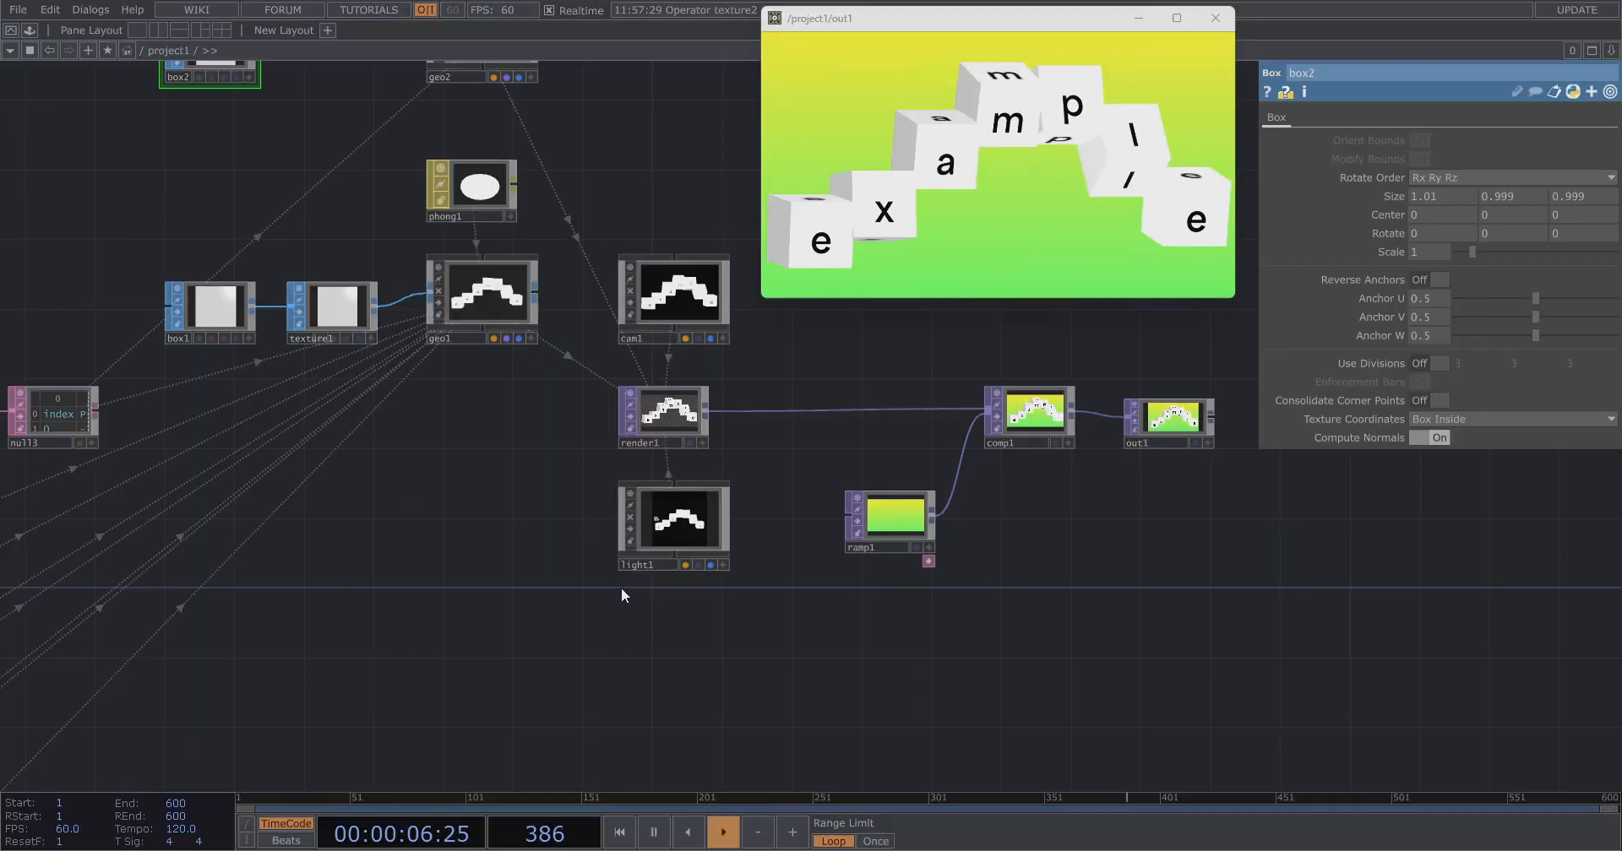
scroll(695, 543, up, 6)
click(675, 527)
middle_drag(1435, 180, 1483, 159)
Insert an SSAO TOP on the wire between render1 and comp1.
scroll(853, 641, down, 2)
scroll(760, 504, down, 3)
drag(755, 731, 523, 331)
right_click(518, 402)
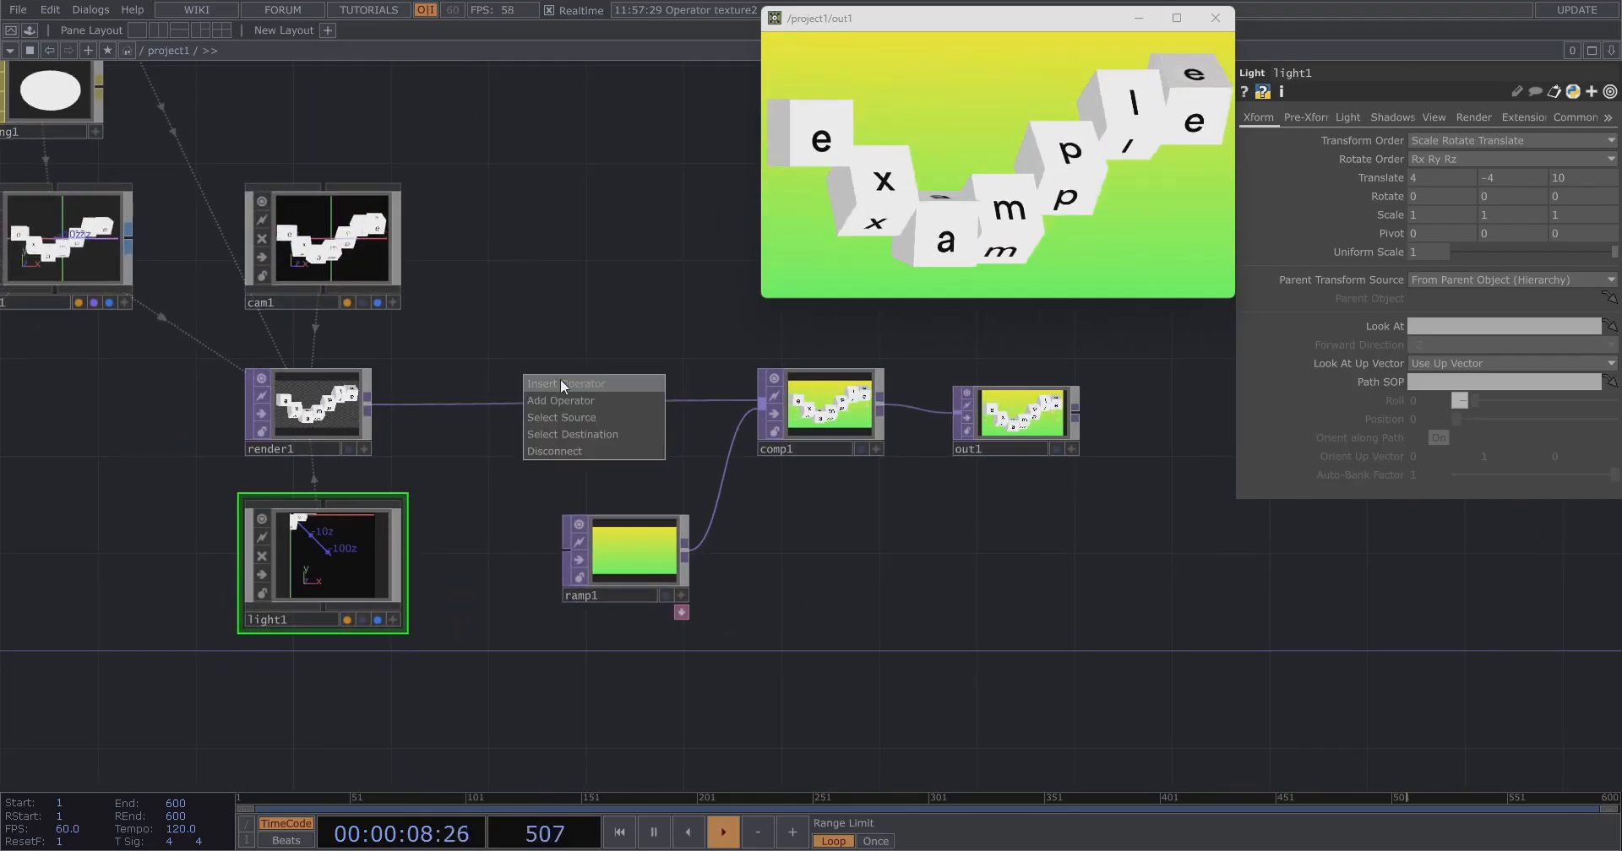
click(560, 378)
click(689, 200)
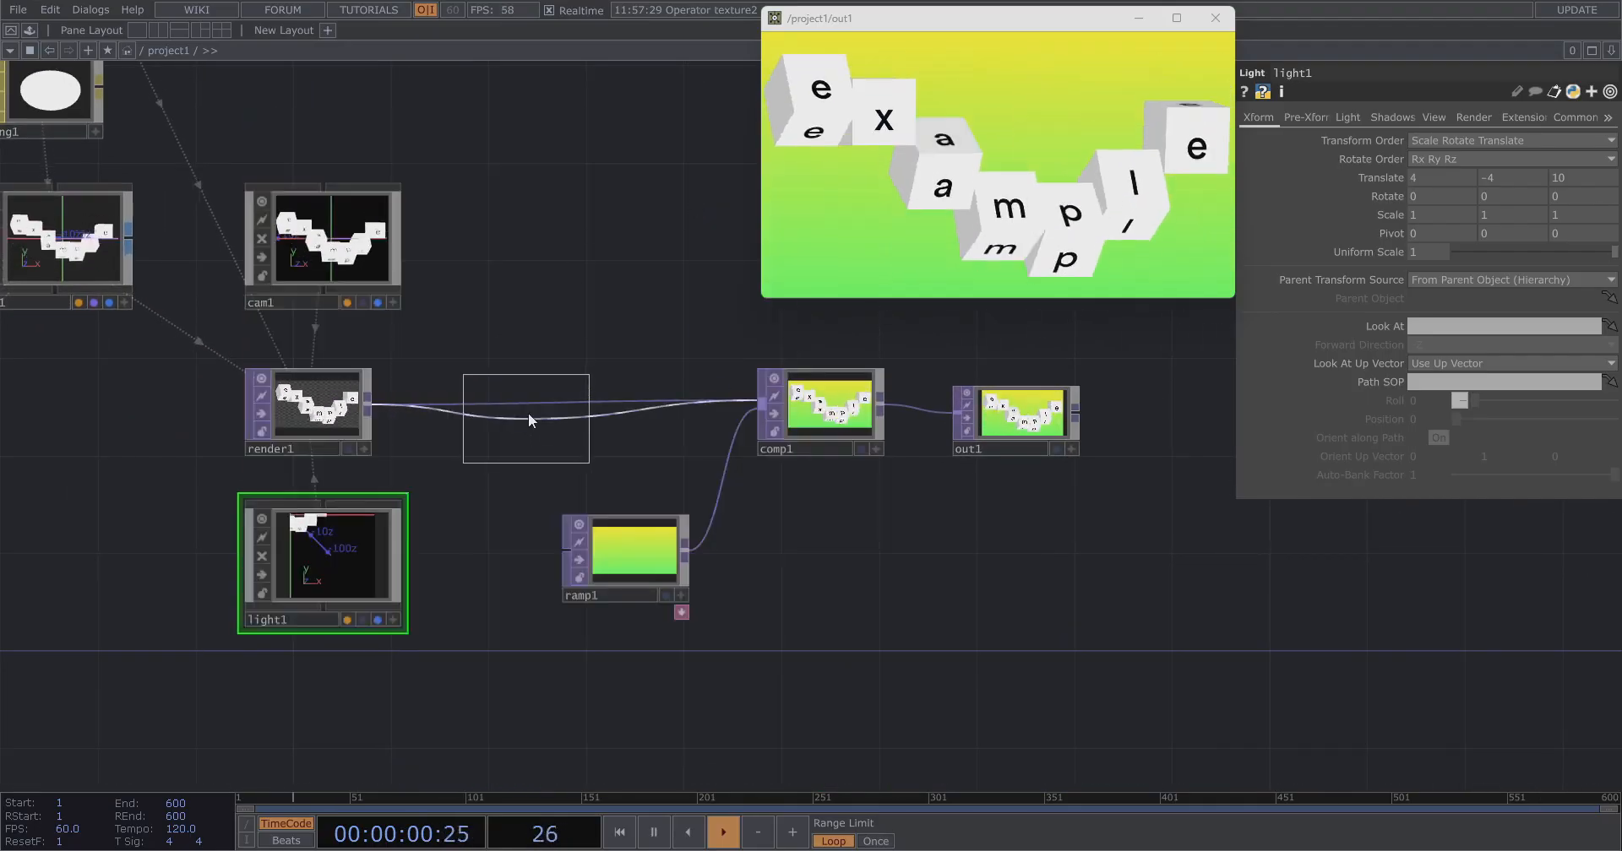
click(527, 413)
Turn off ssao1's Combine with Color option.
scroll(475, 418, up, 3)
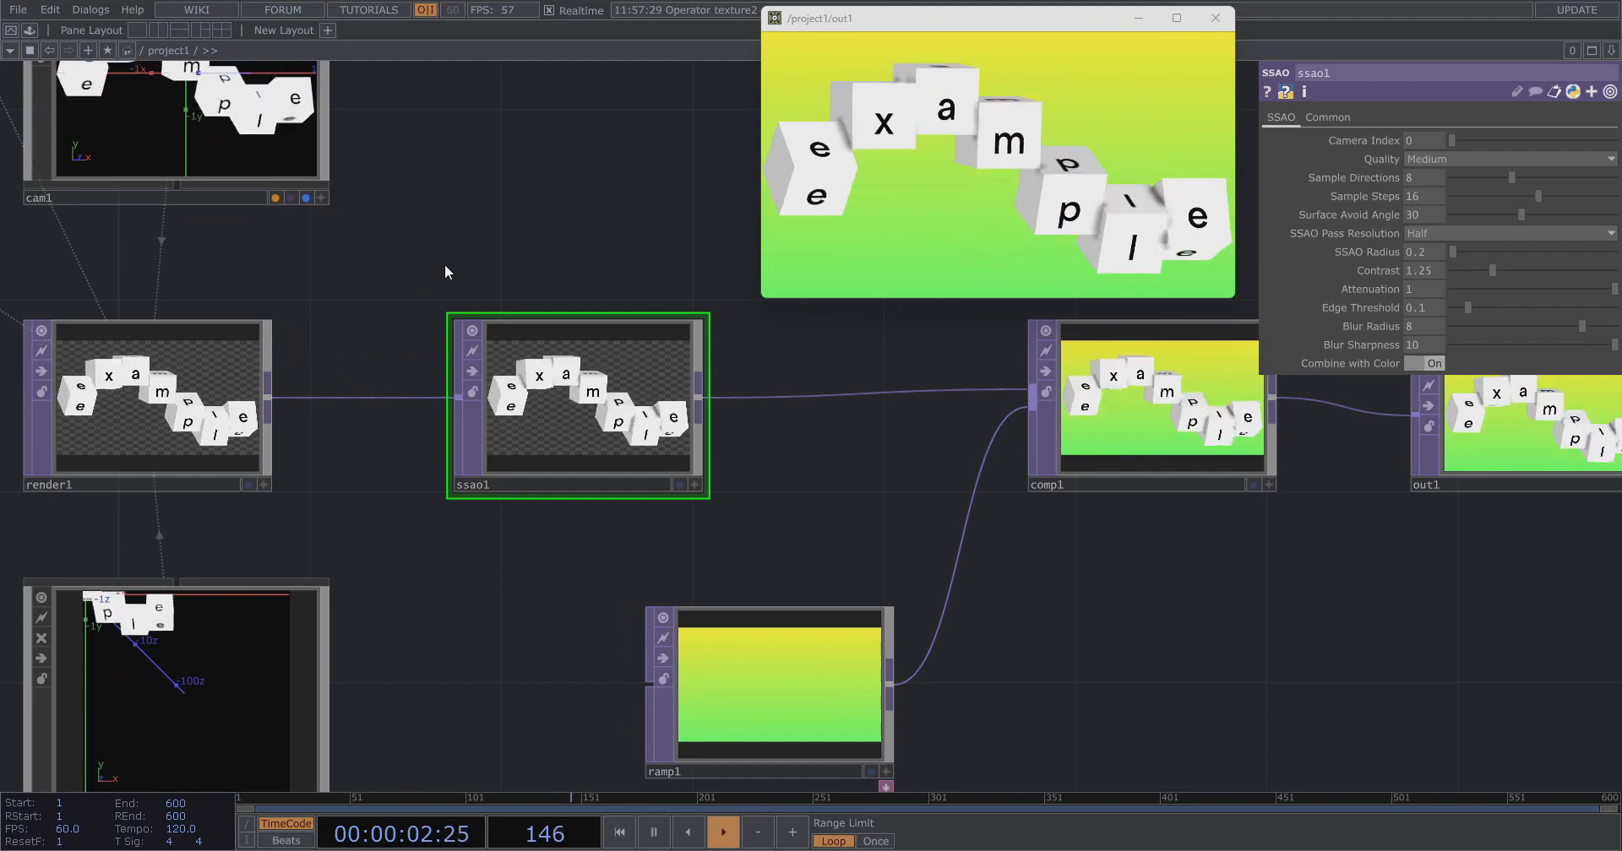
drag(446, 272, 594, 352)
scroll(594, 351, up, 2)
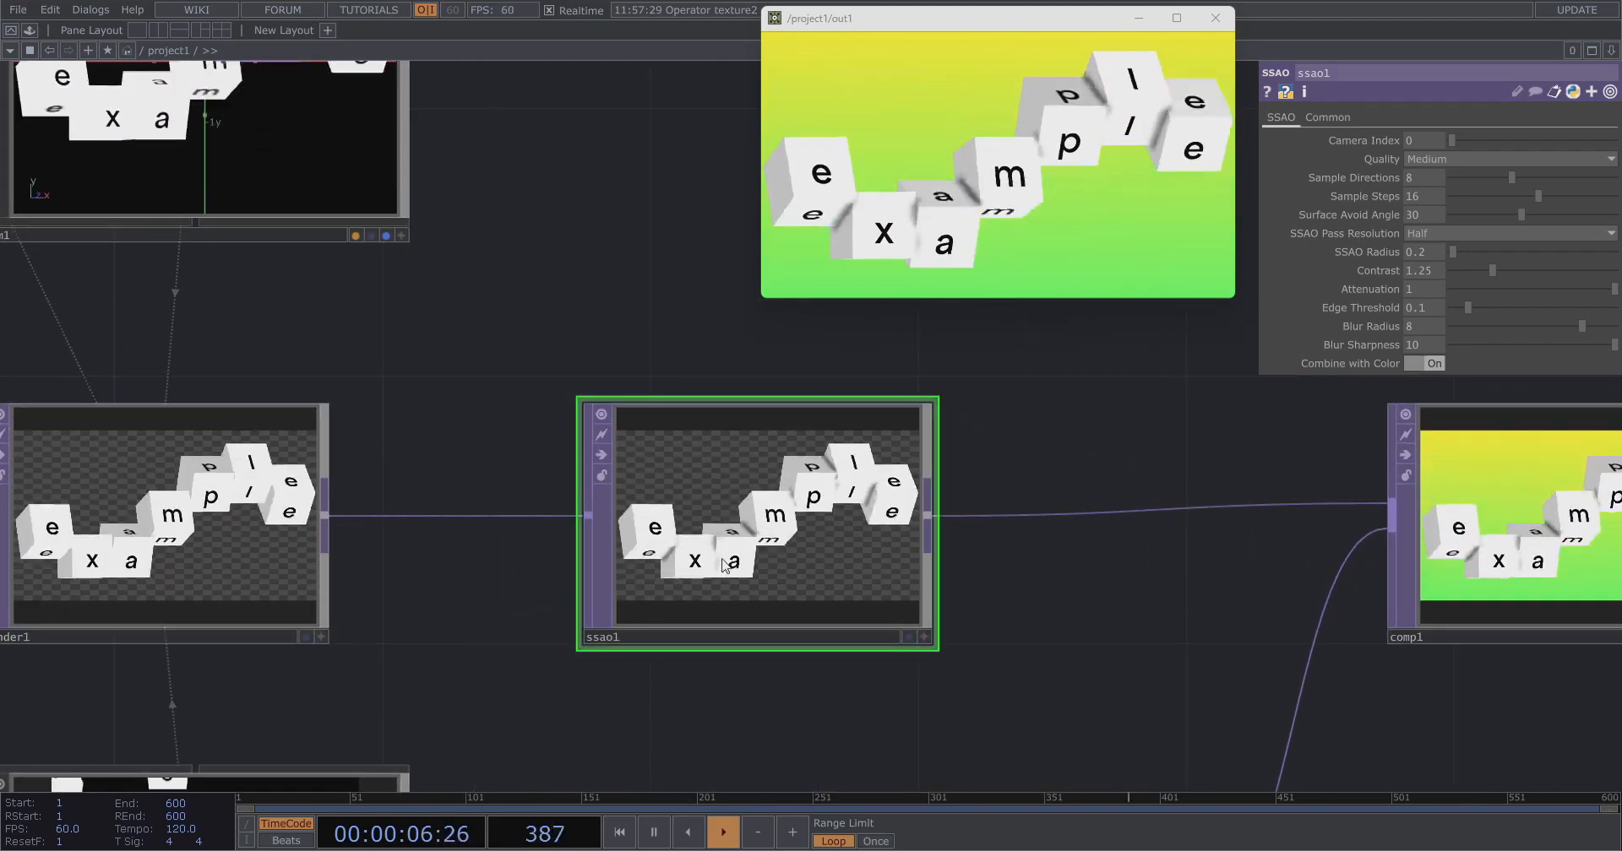
scroll(700, 542, up, 2)
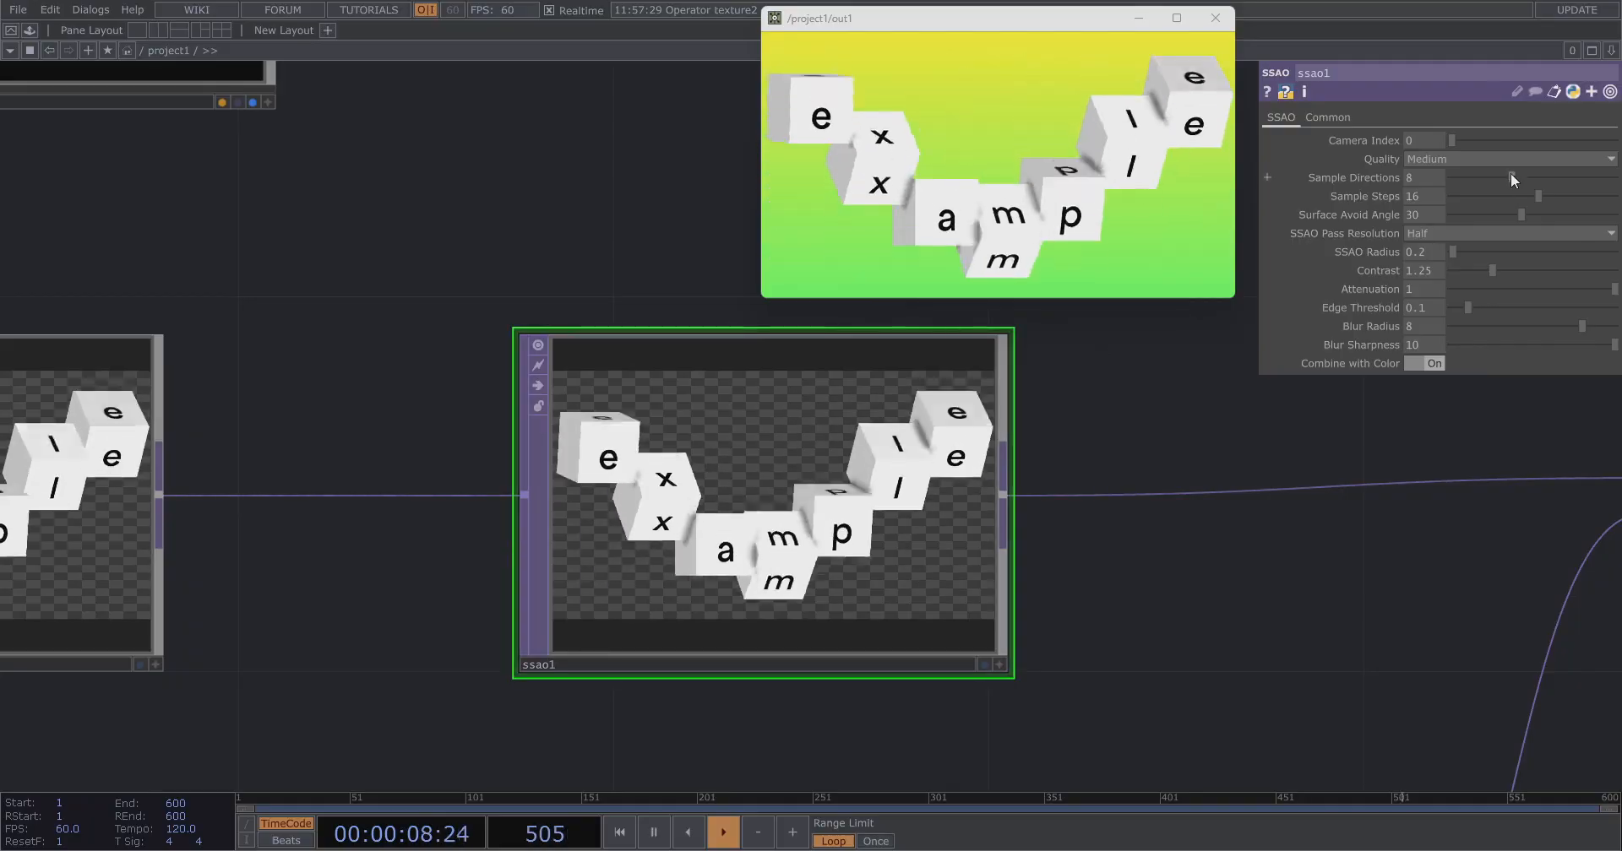
scroll(452, 311, down, 2)
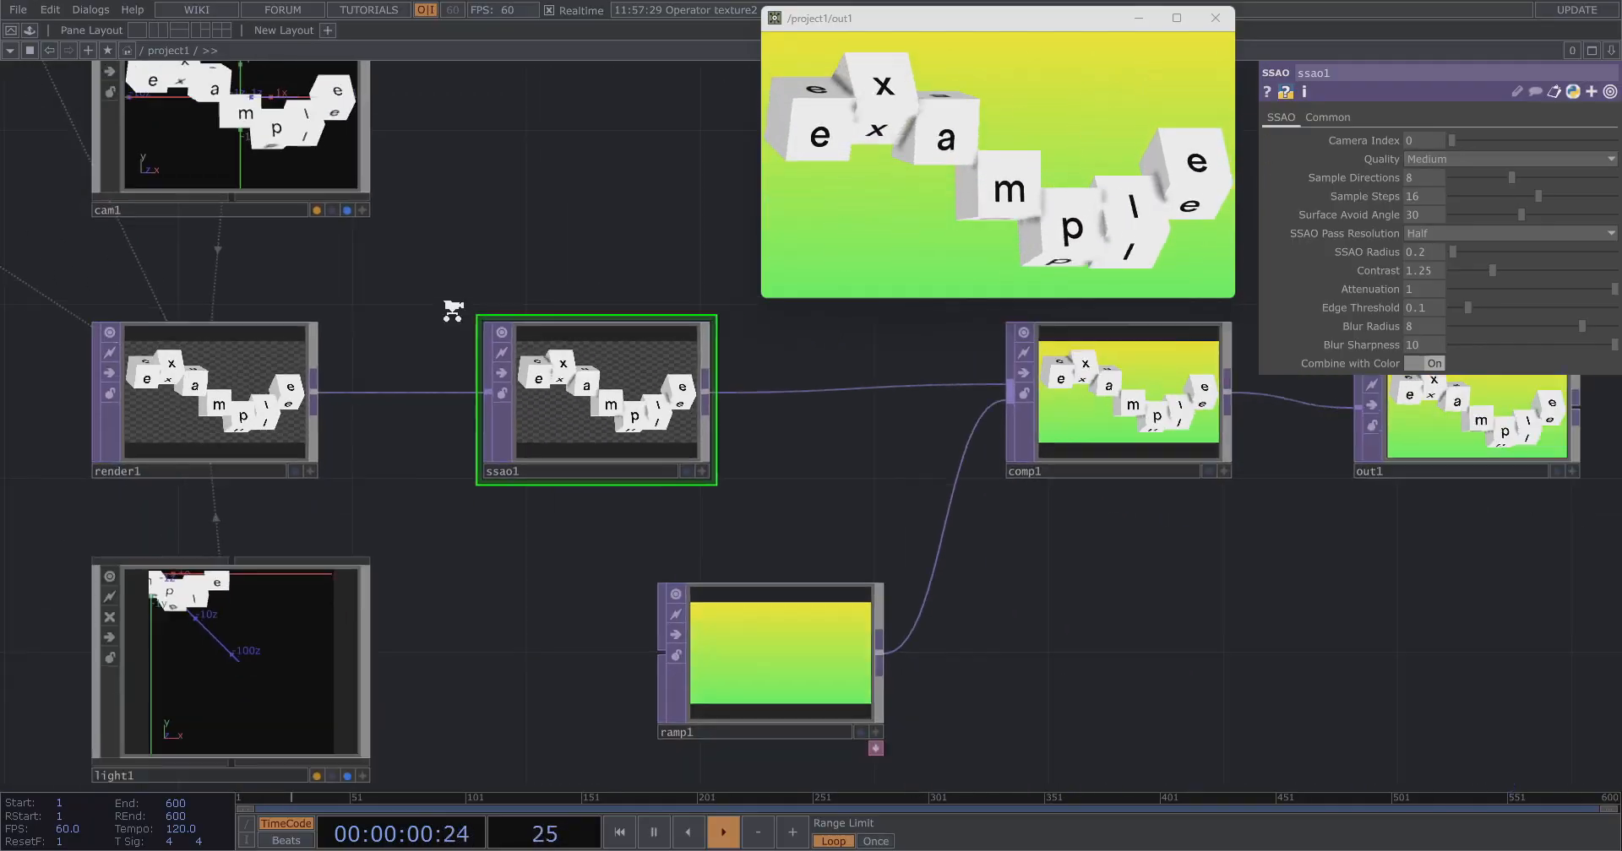
scroll(453, 311, down, 4)
drag(1090, 575, 598, 280)
drag(723, 381, 666, 450)
drag(666, 433, 892, 432)
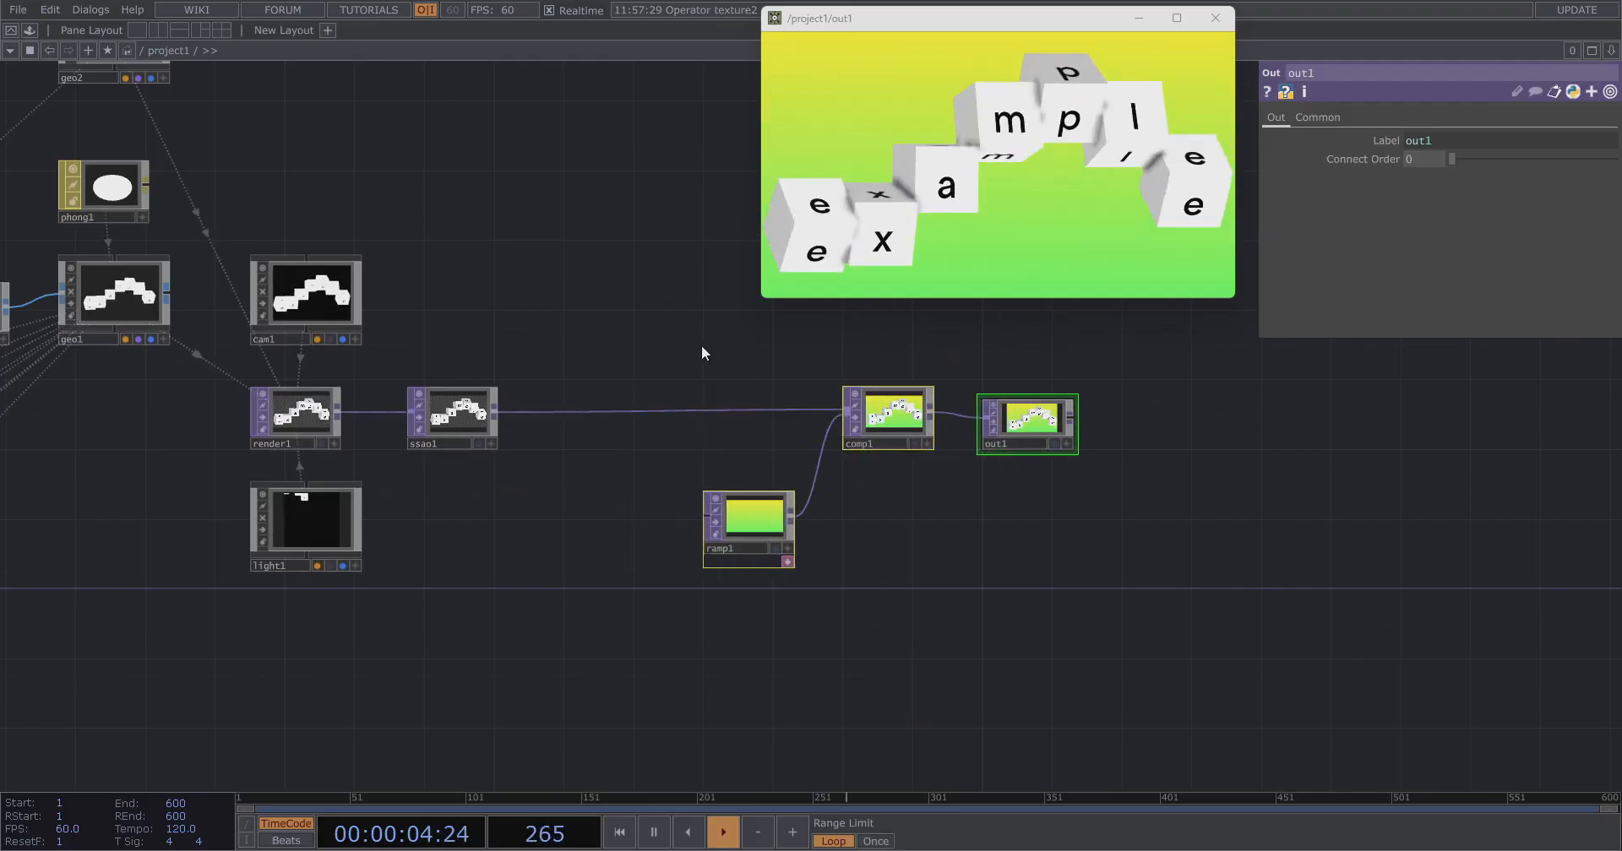
scroll(572, 366, up, 3)
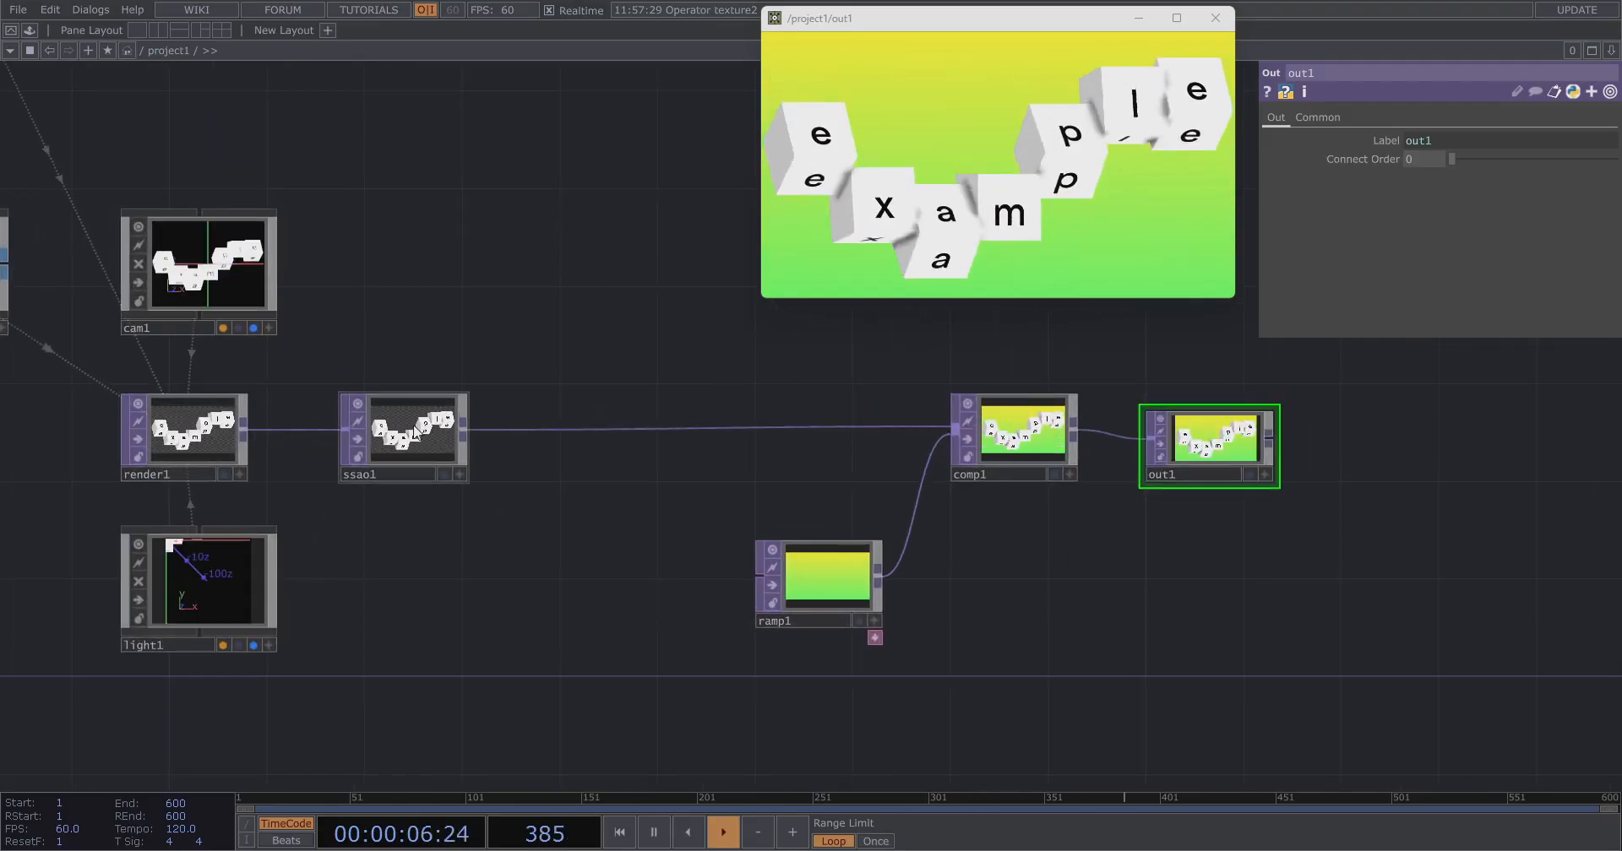
click(414, 435)
scroll(716, 320, up, 2)
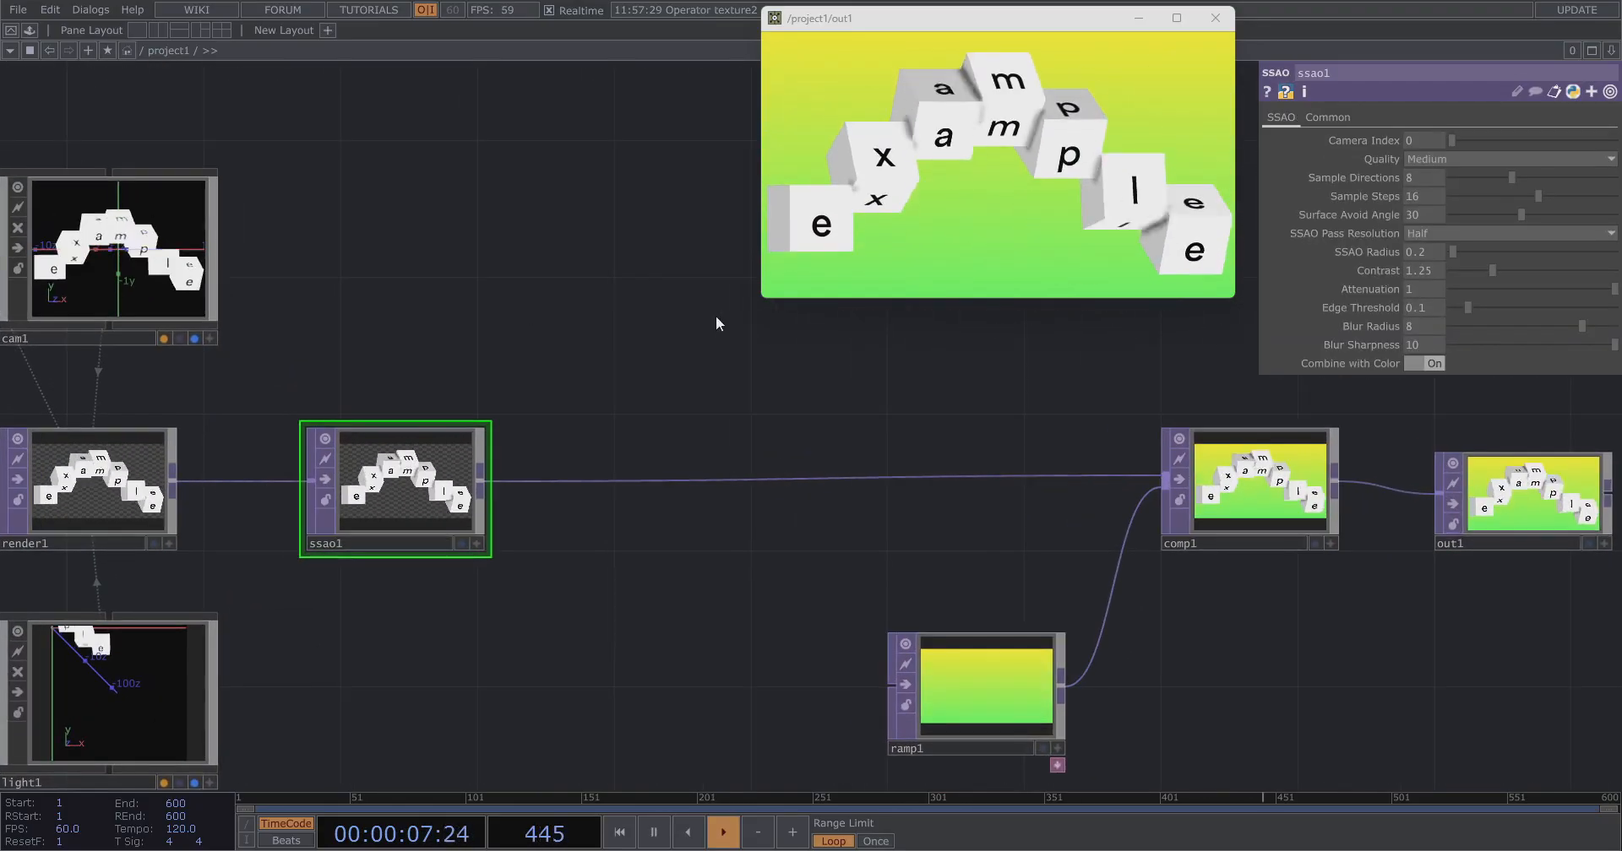
click(1430, 365)
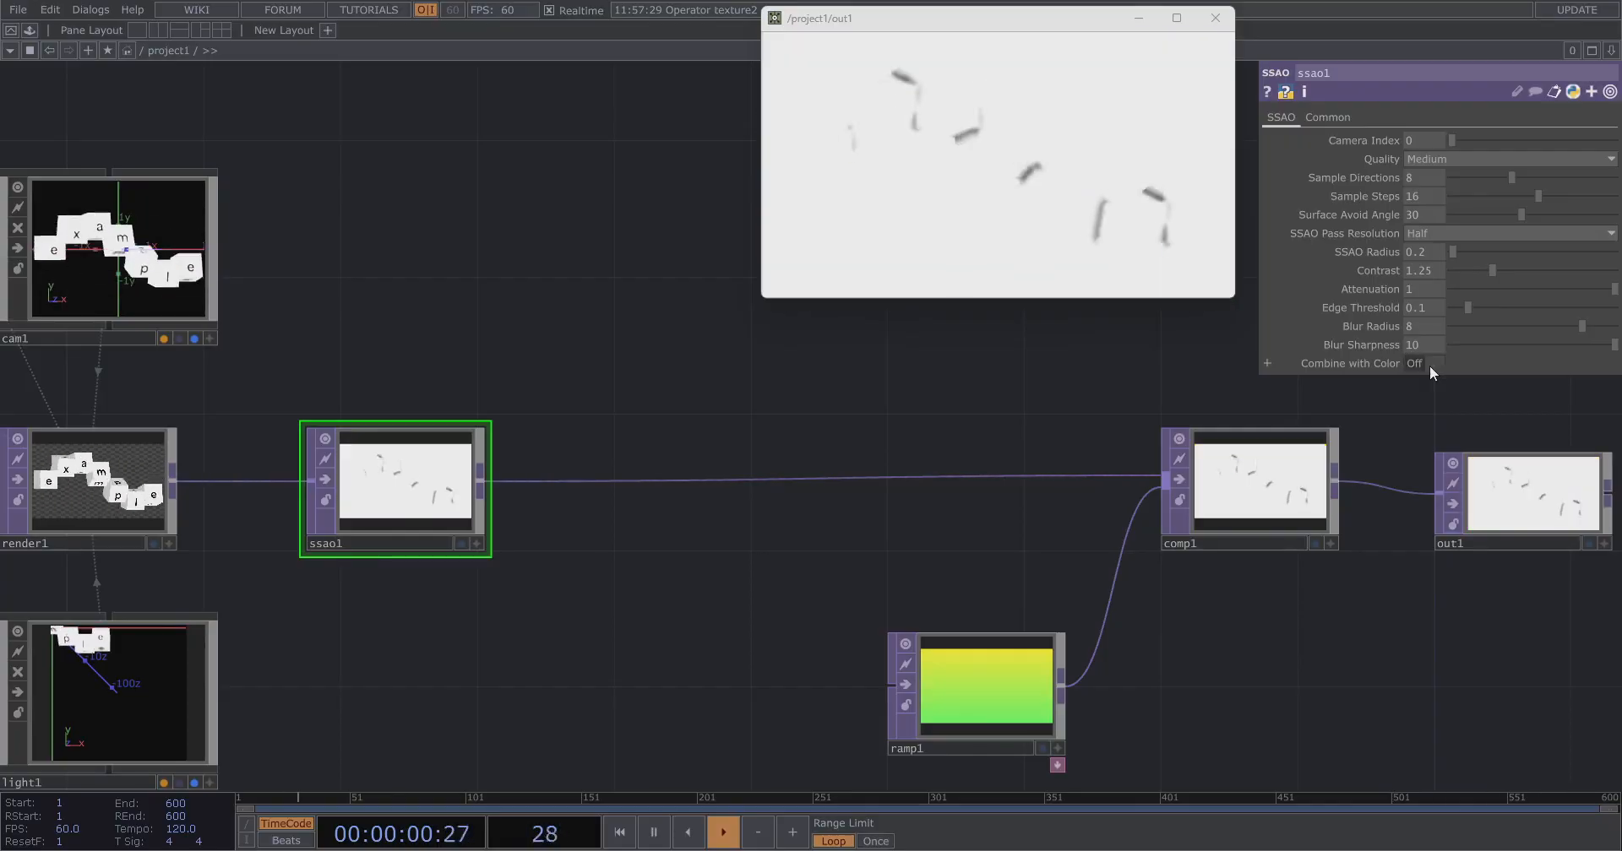
Move ssao1 upward and insert a Limit TOP on its output wire.
drag(478, 473, 478, 336)
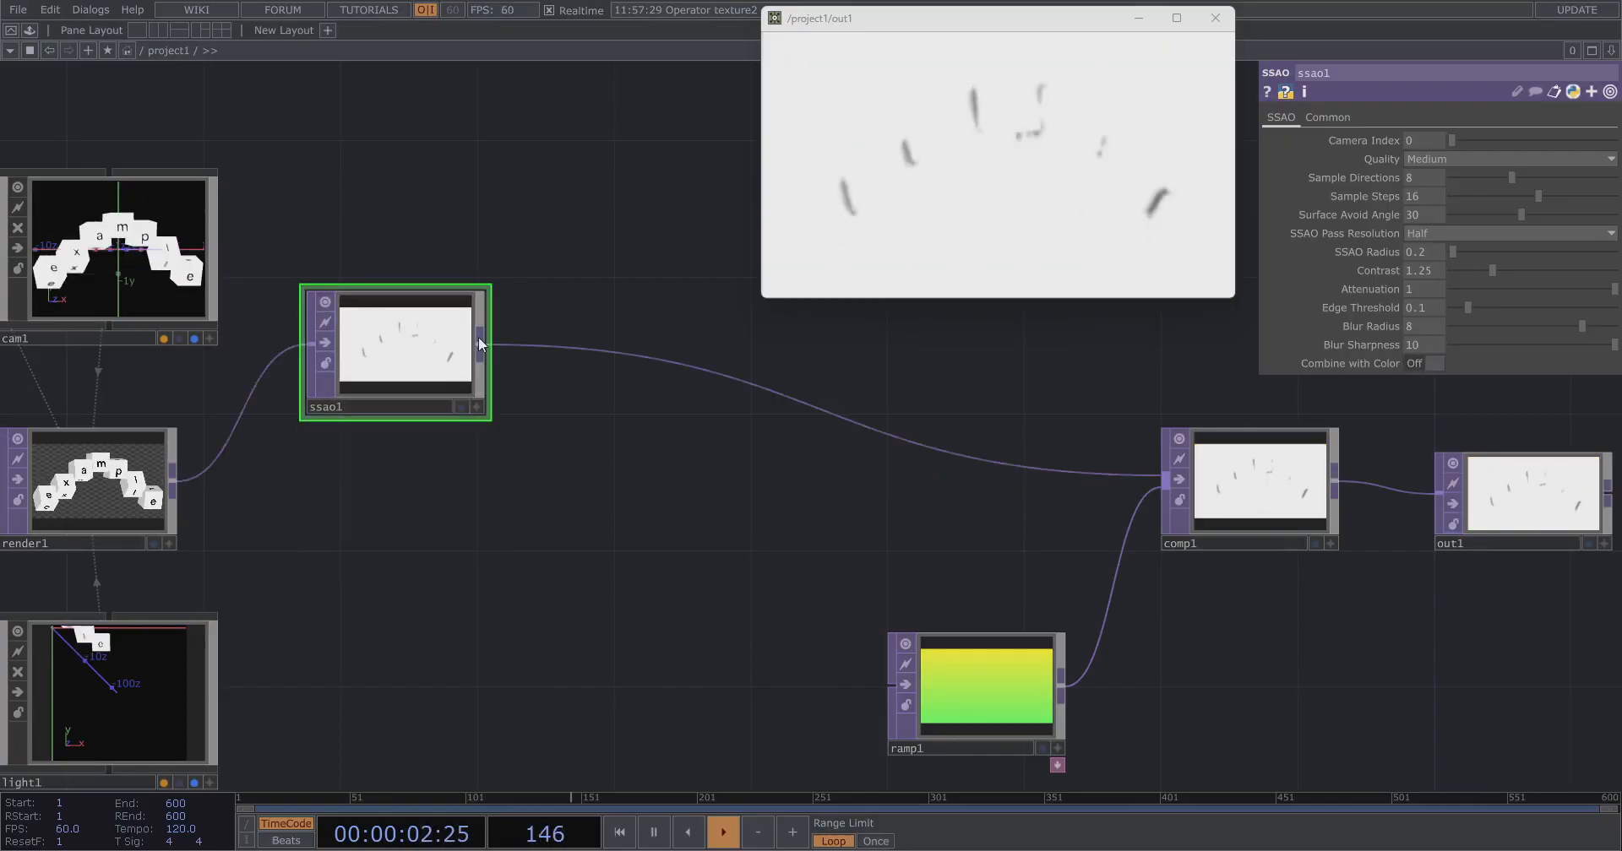
right_click(563, 348)
click(620, 329)
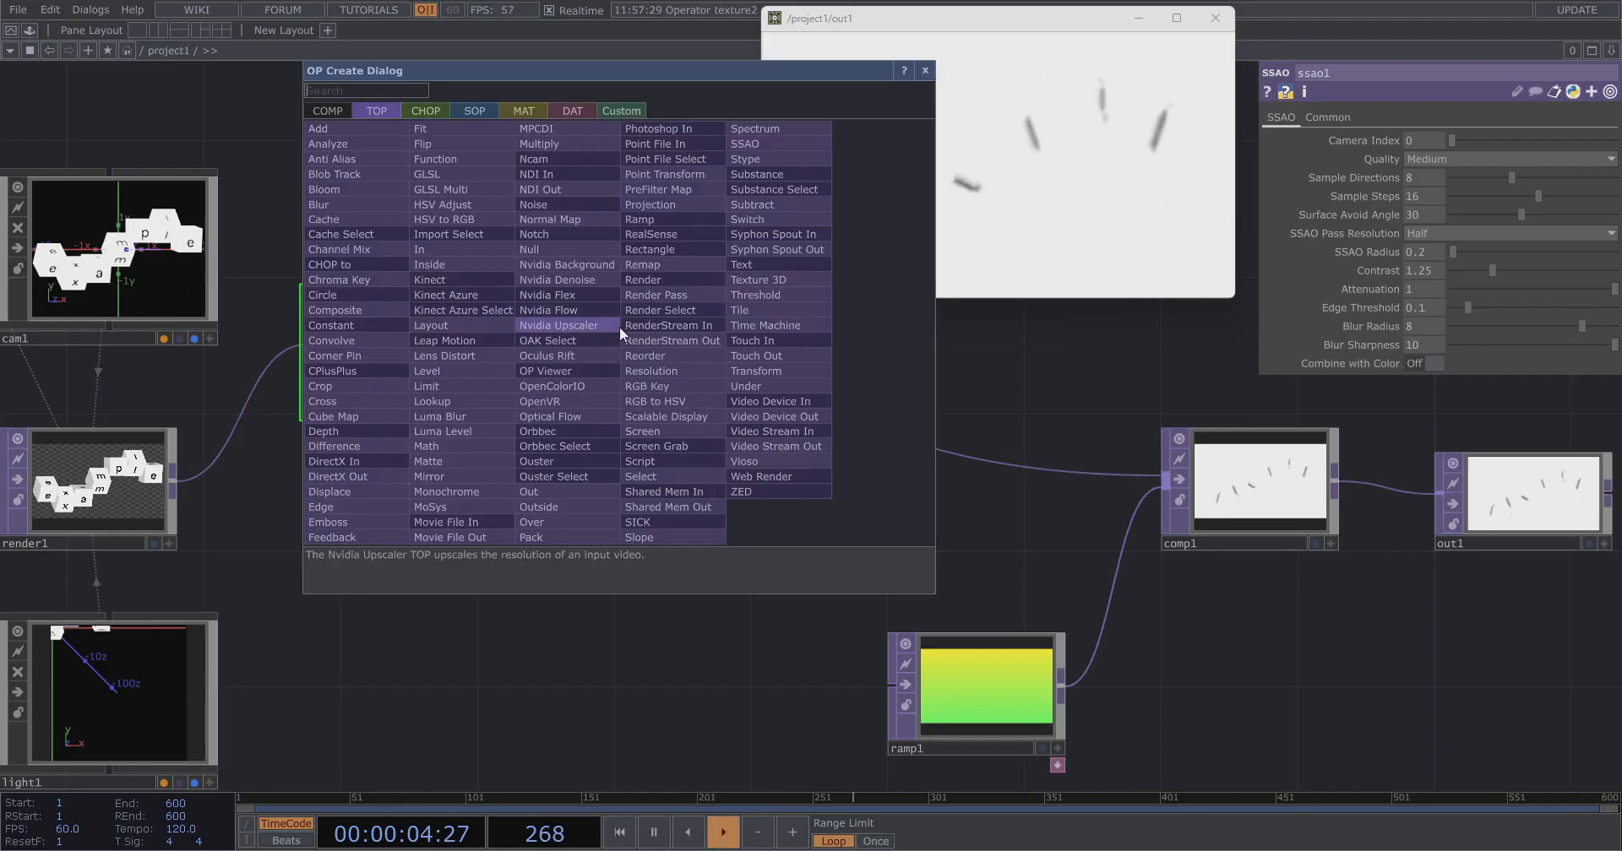
text(lim)
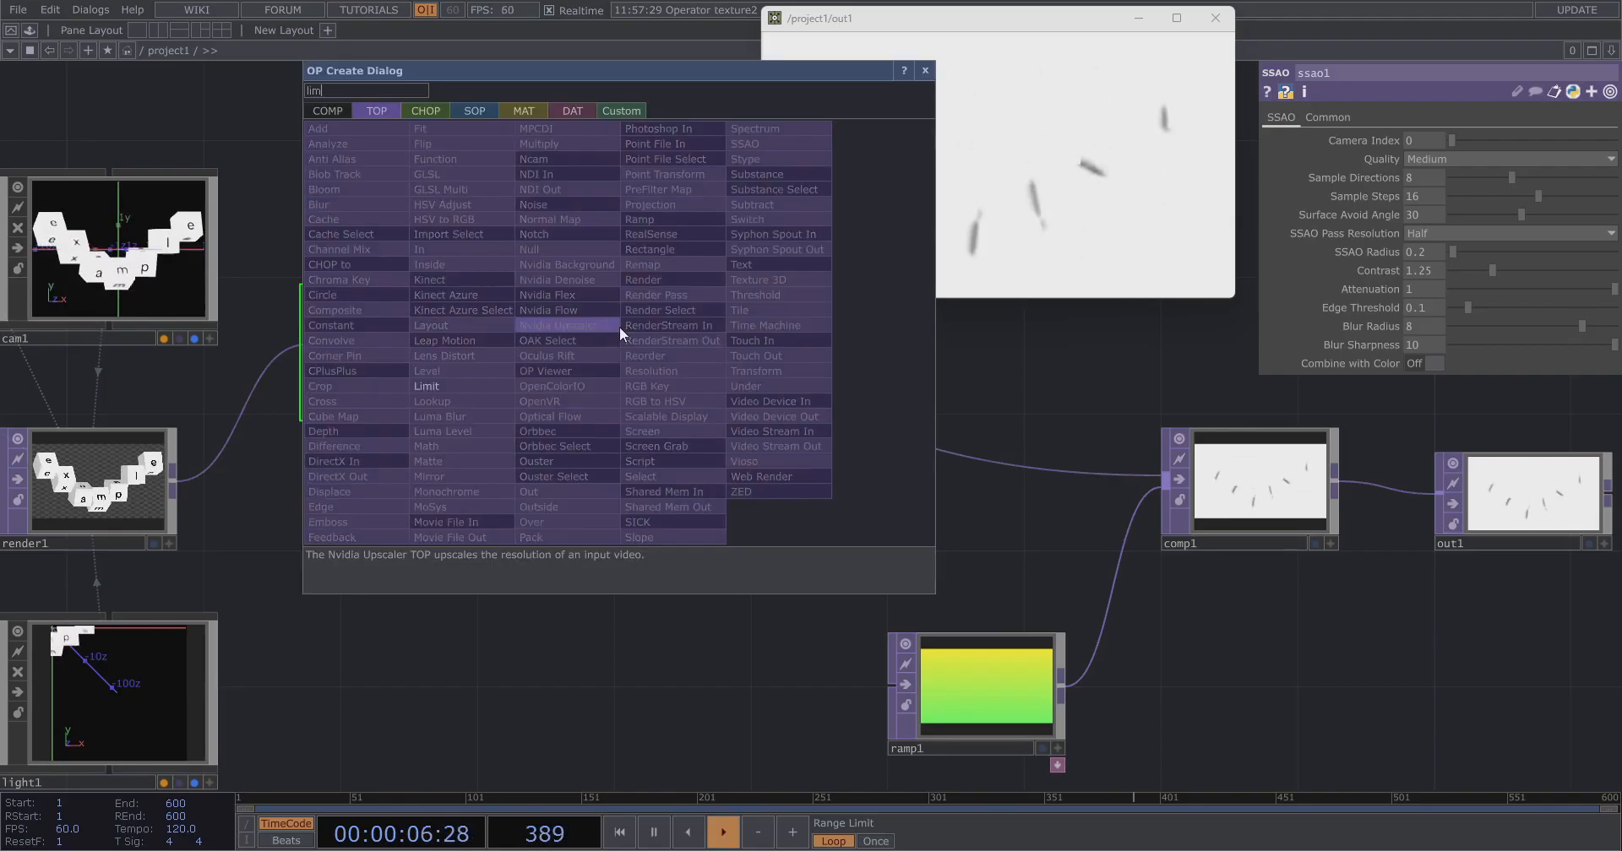
click(459, 385)
click(663, 347)
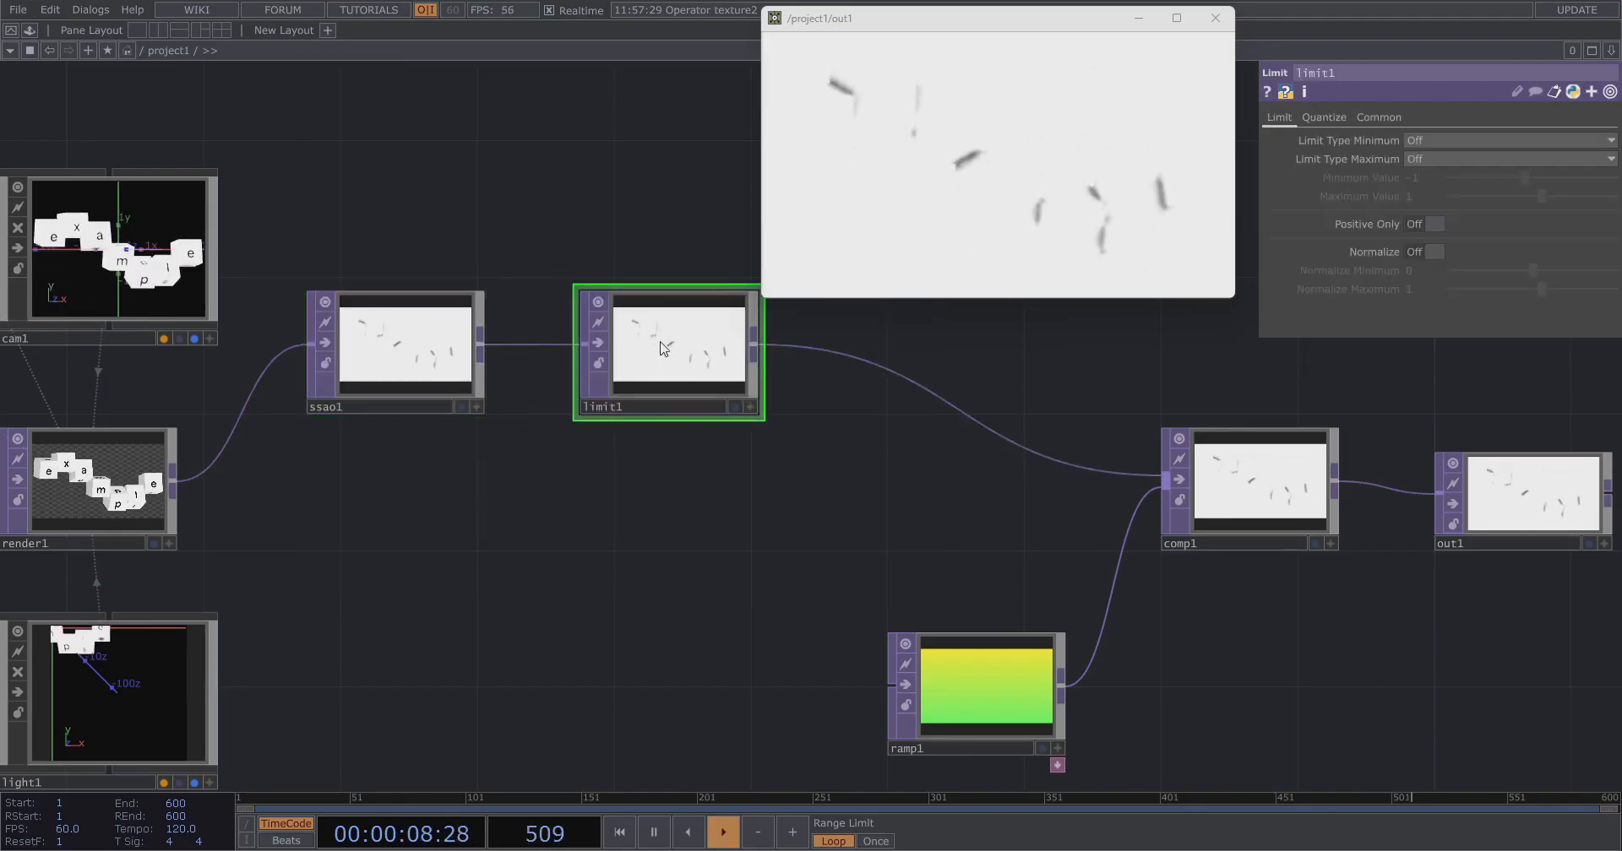
Set limit1's quantize Value Step to 0.628 and Value Offset to 0.27.
click(1432, 140)
click(1424, 157)
click(1421, 159)
click(1422, 159)
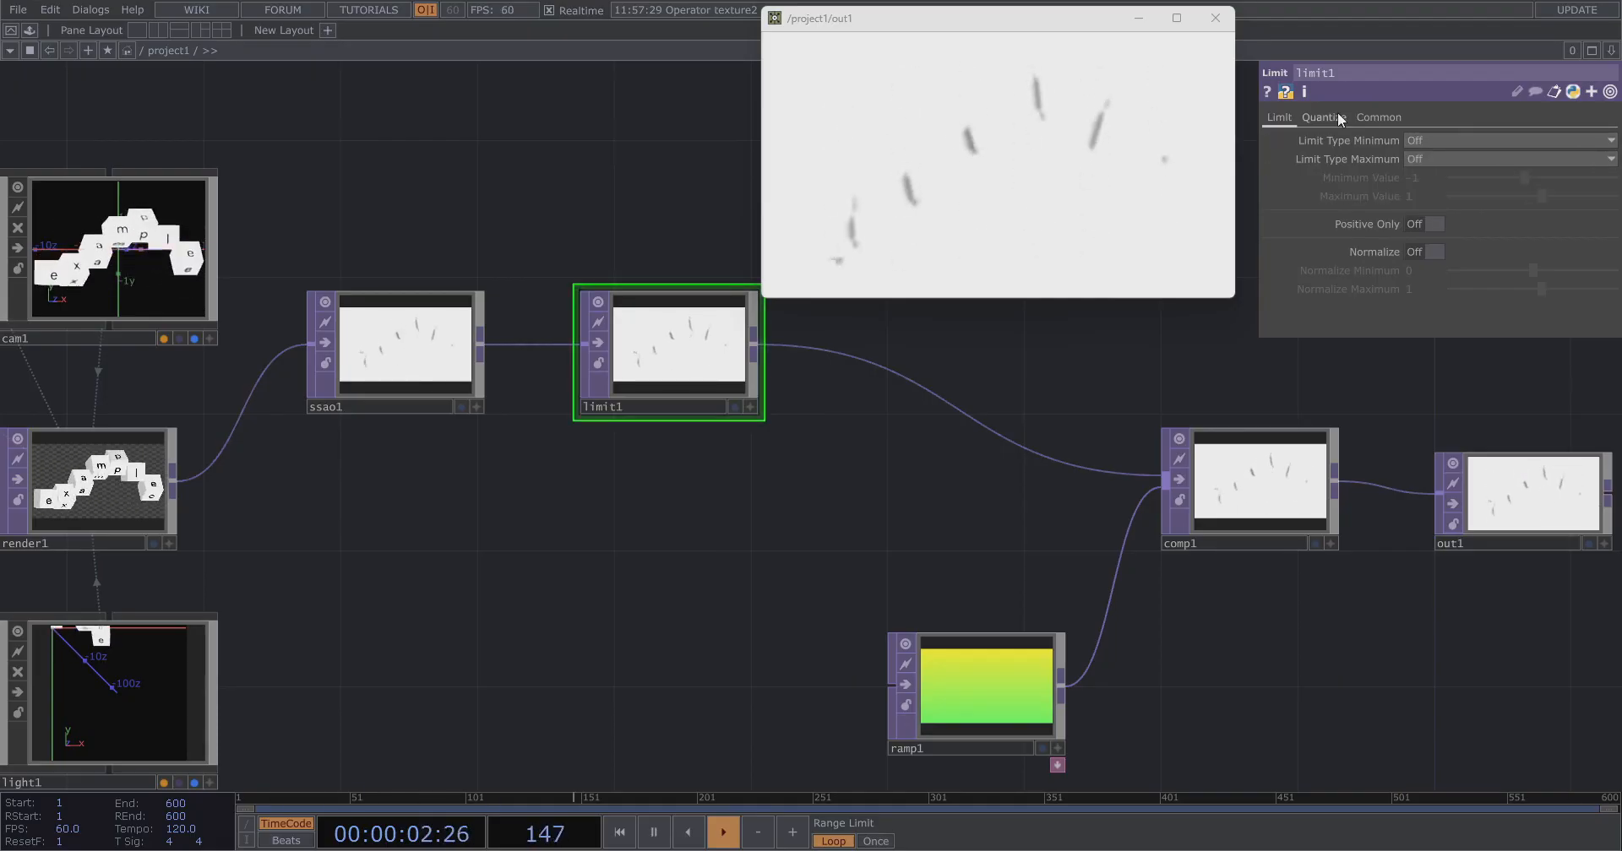
click(1323, 117)
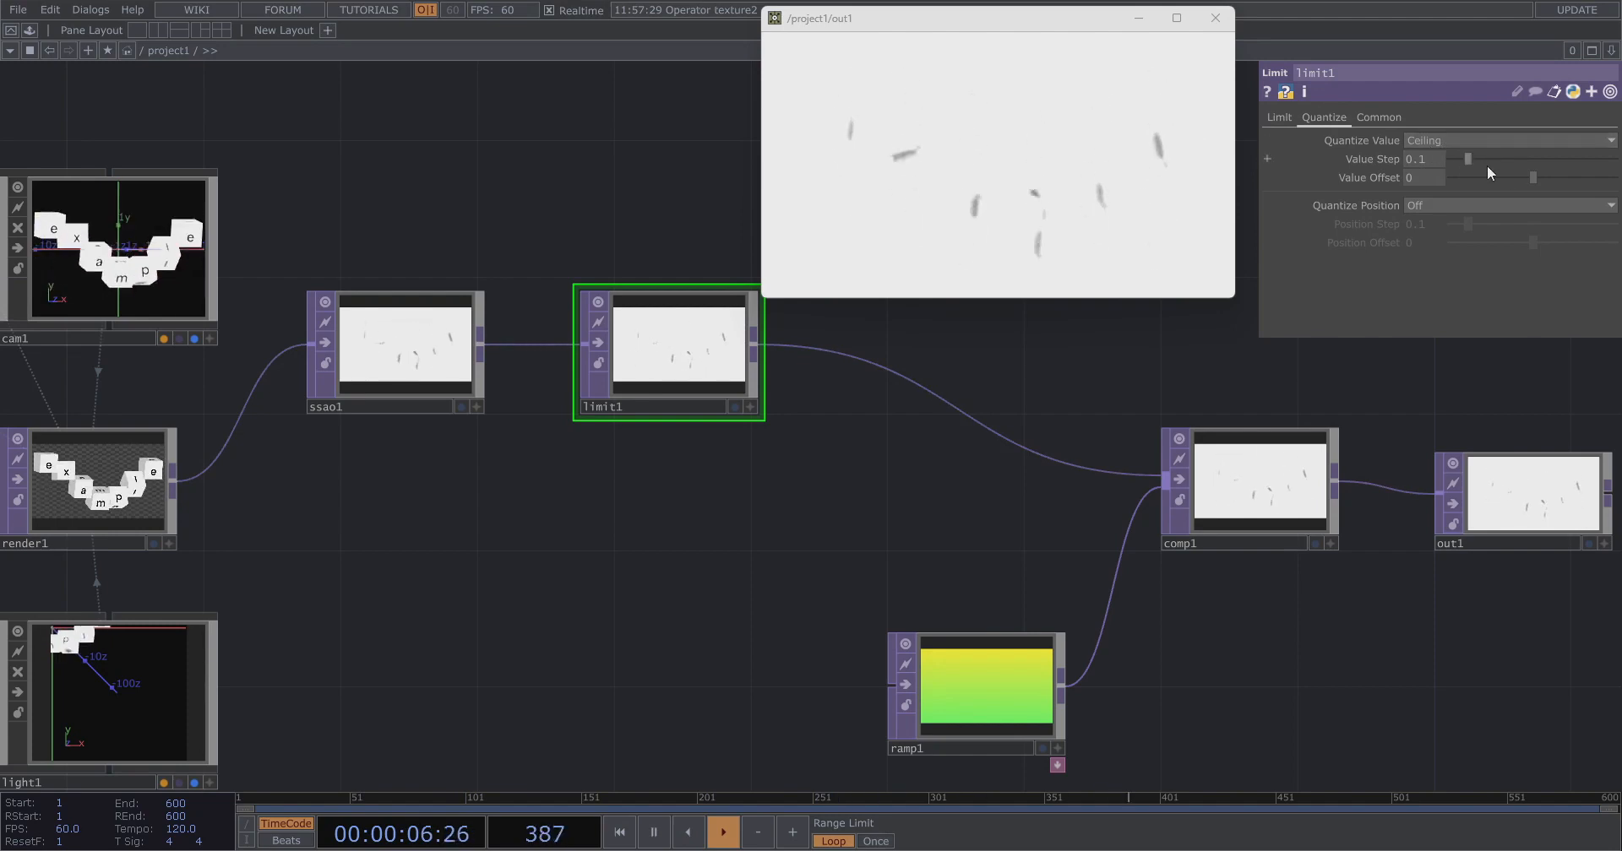
mouse_move(1535, 180)
mouse_down()
mouse_move(1499, 190)
mouse_move(1557, 165)
mouse_up()
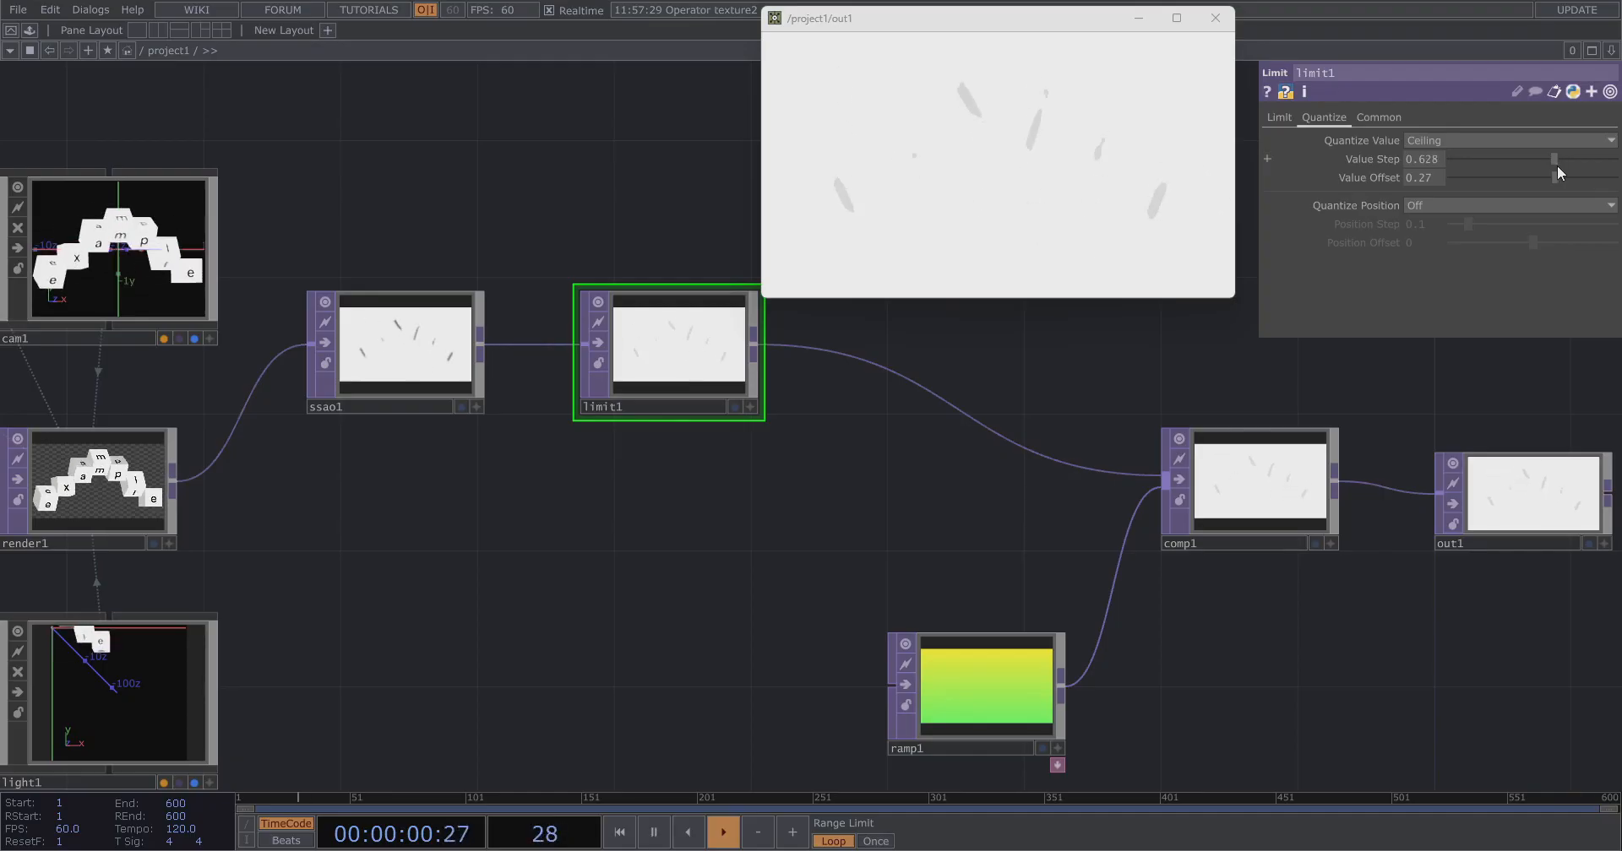
Add a Composite TOP below limit1.
key(Tab)
text(comp)
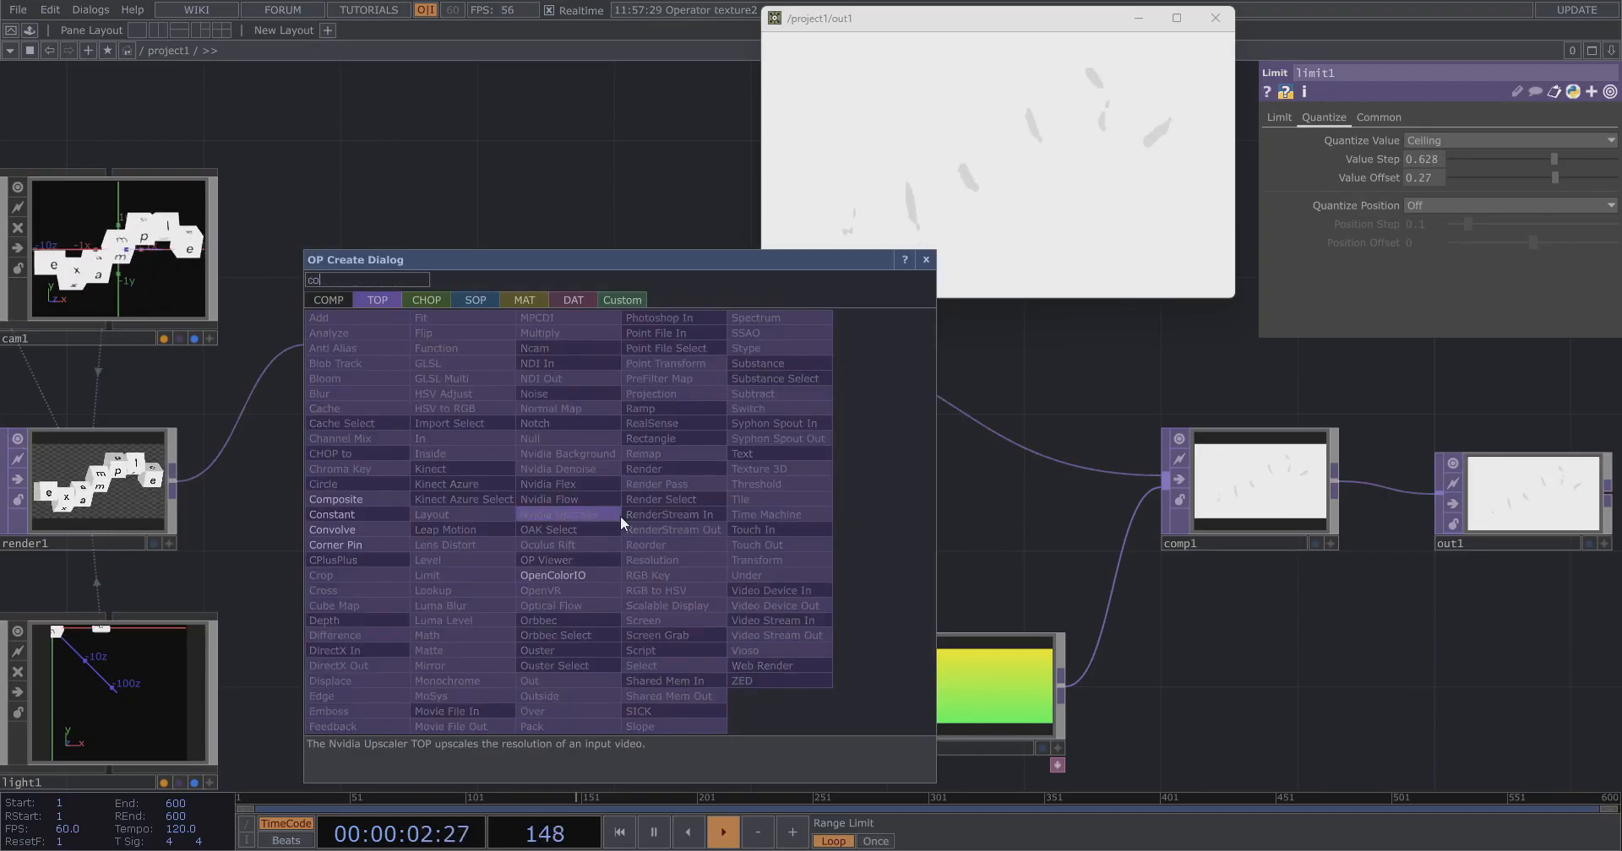
click(375, 497)
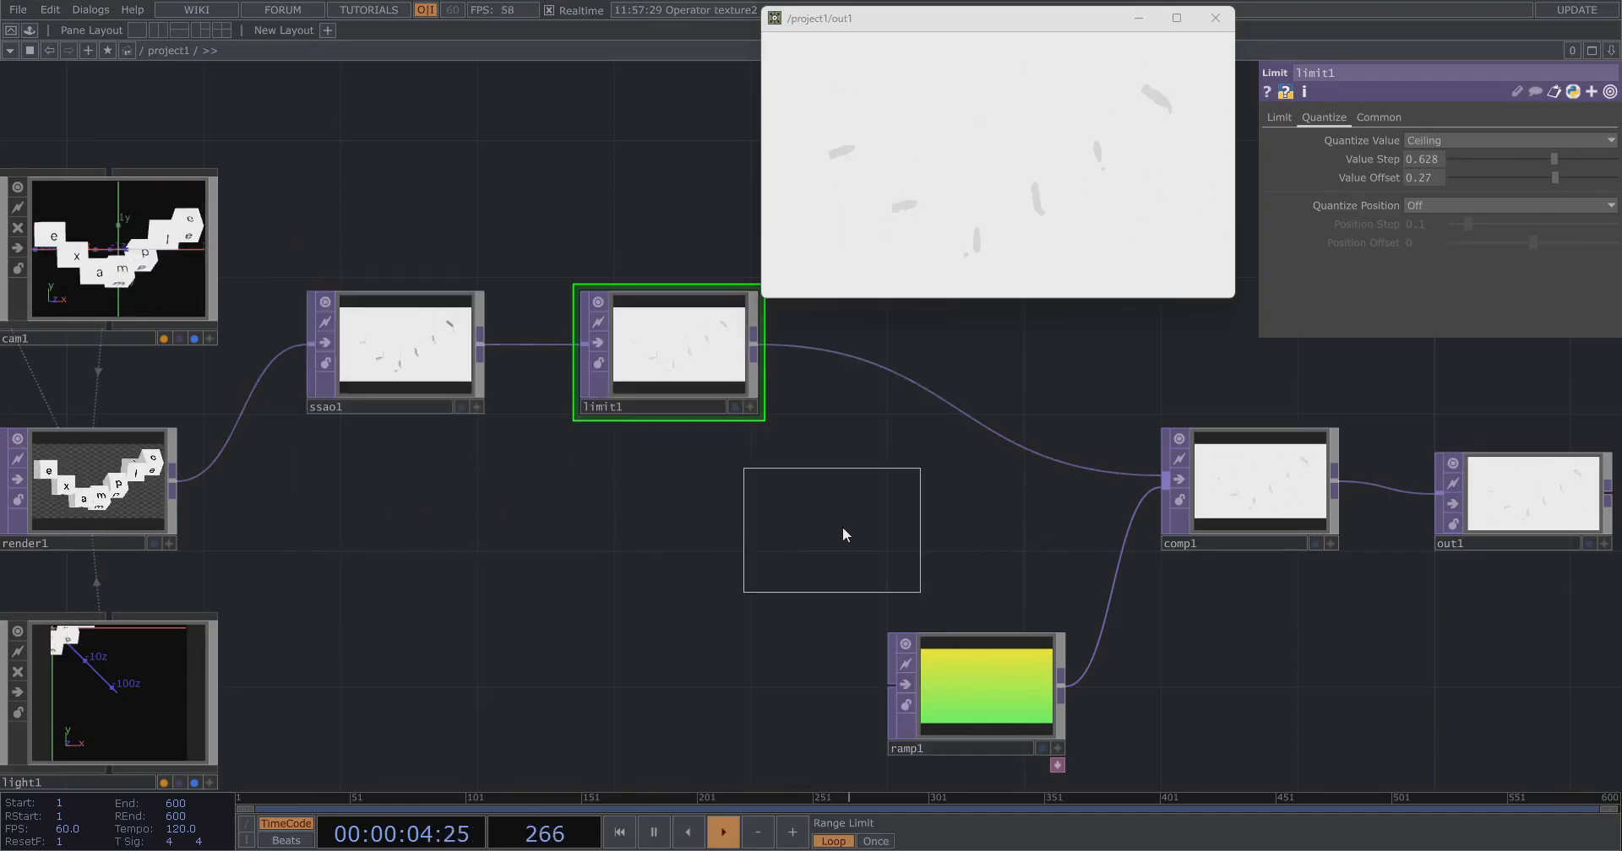
click(843, 528)
drag(724, 553, 875, 532)
Wire limit1 and render1 into comp2, using the Multiply operation.
drag(756, 349, 822, 517)
drag(821, 412, 730, 422)
click(1270, 377)
scroll(879, 521, up, 10)
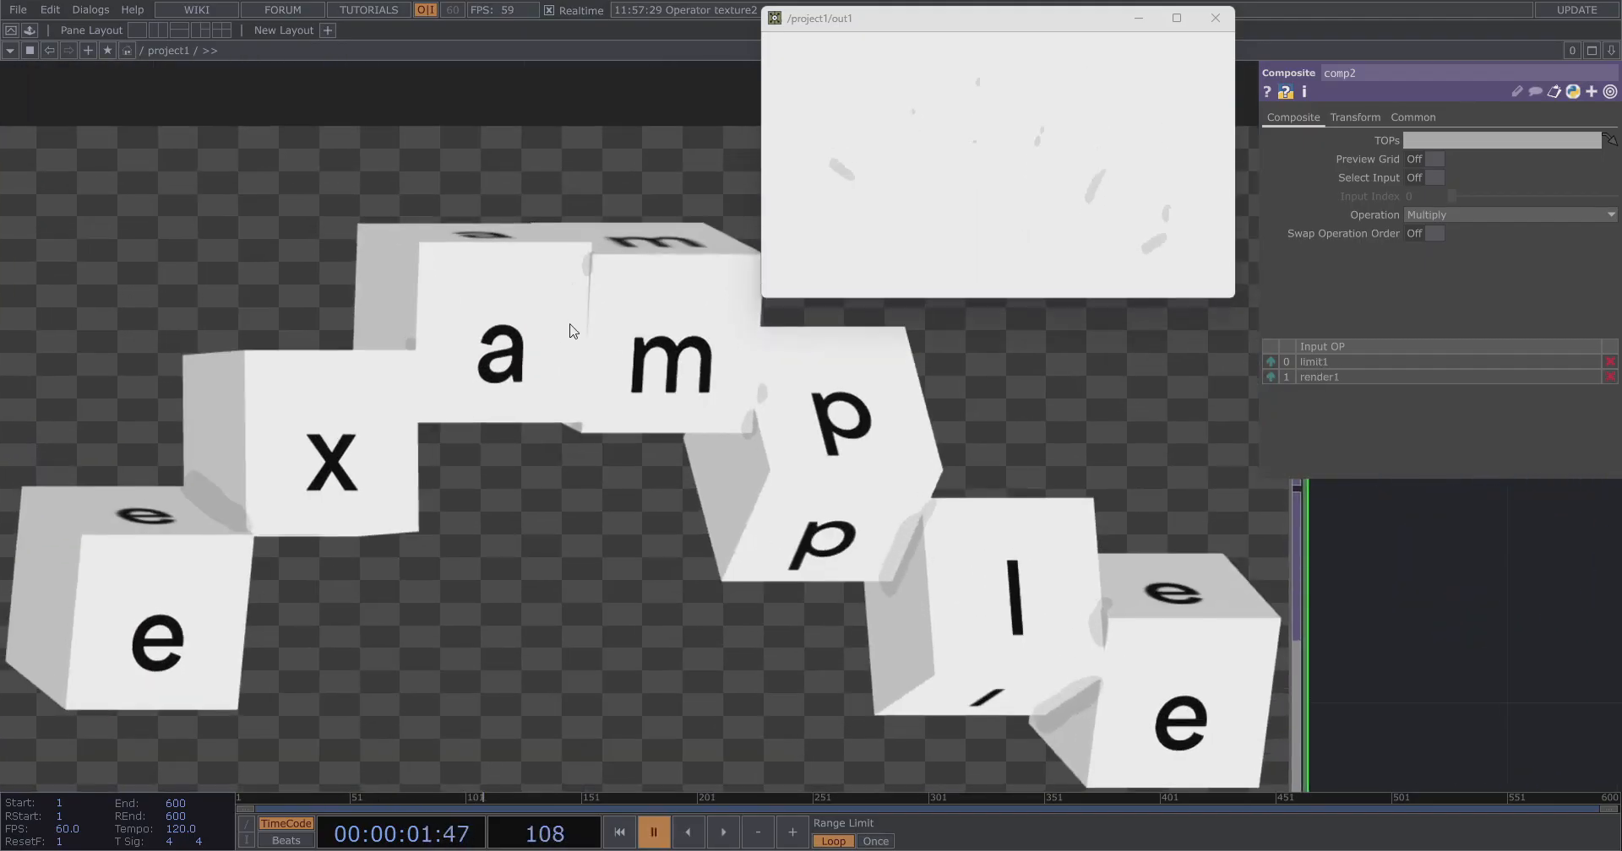
scroll(570, 330, down, 10)
drag(825, 499, 626, 503)
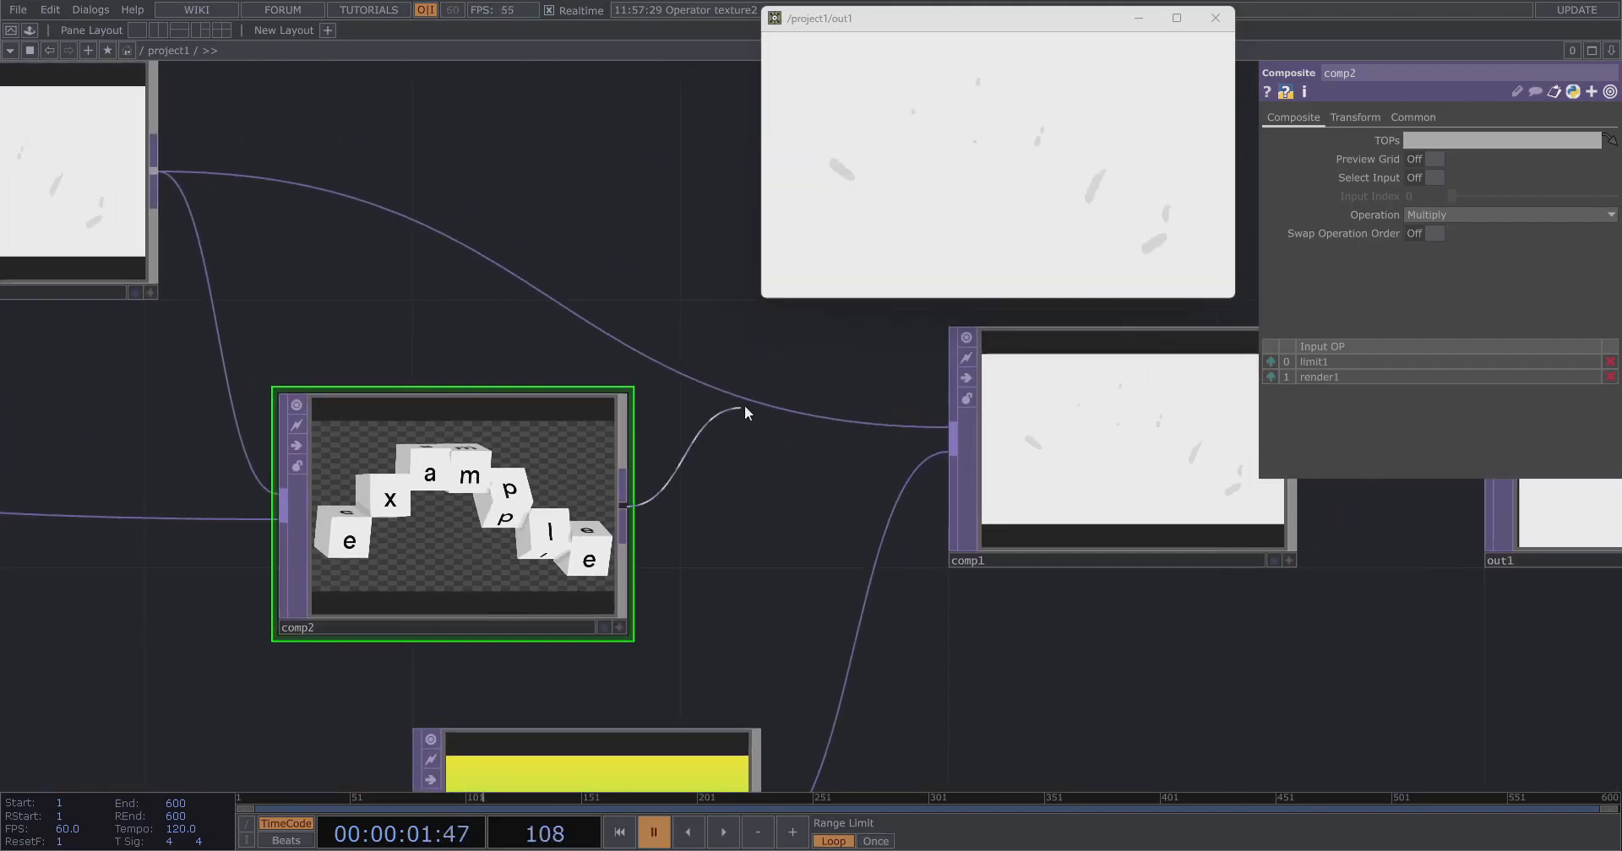
Connect comp2's output into comp1 and resume playback.
click(952, 427)
drag(467, 480, 602, 414)
key(space)
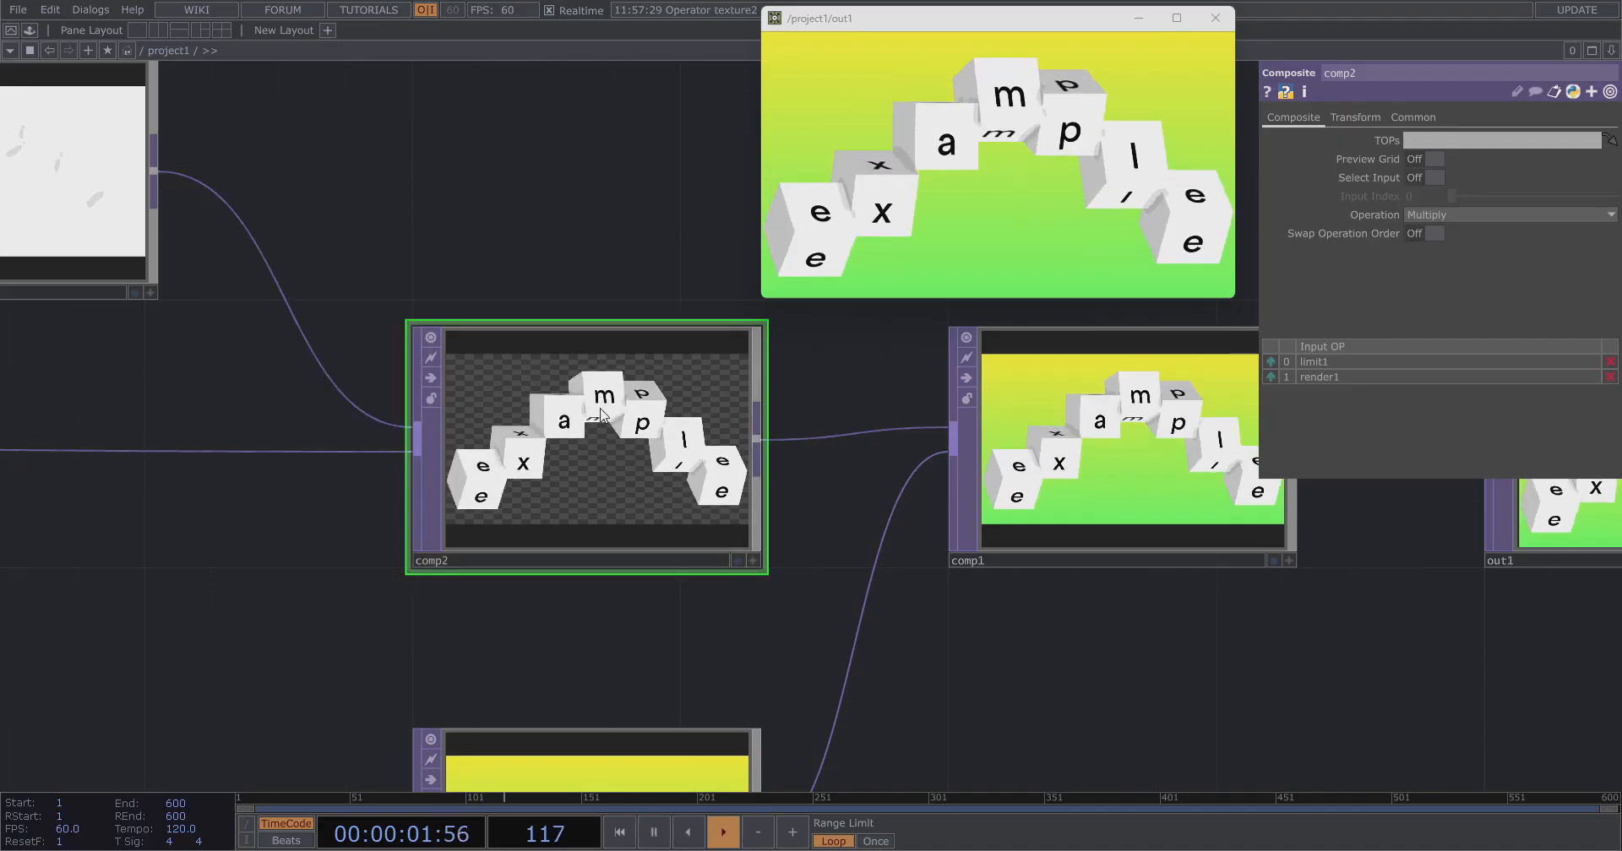
Change table1's cell text to exampleasdasd.
scroll(1119, 517, down, 3)
mouse_move(470, 557)
mouse_down()
mouse_move(854, 535)
mouse_move(489, 579)
mouse_up()
scroll(507, 565, down, 3)
drag(765, 593, 1054, 524)
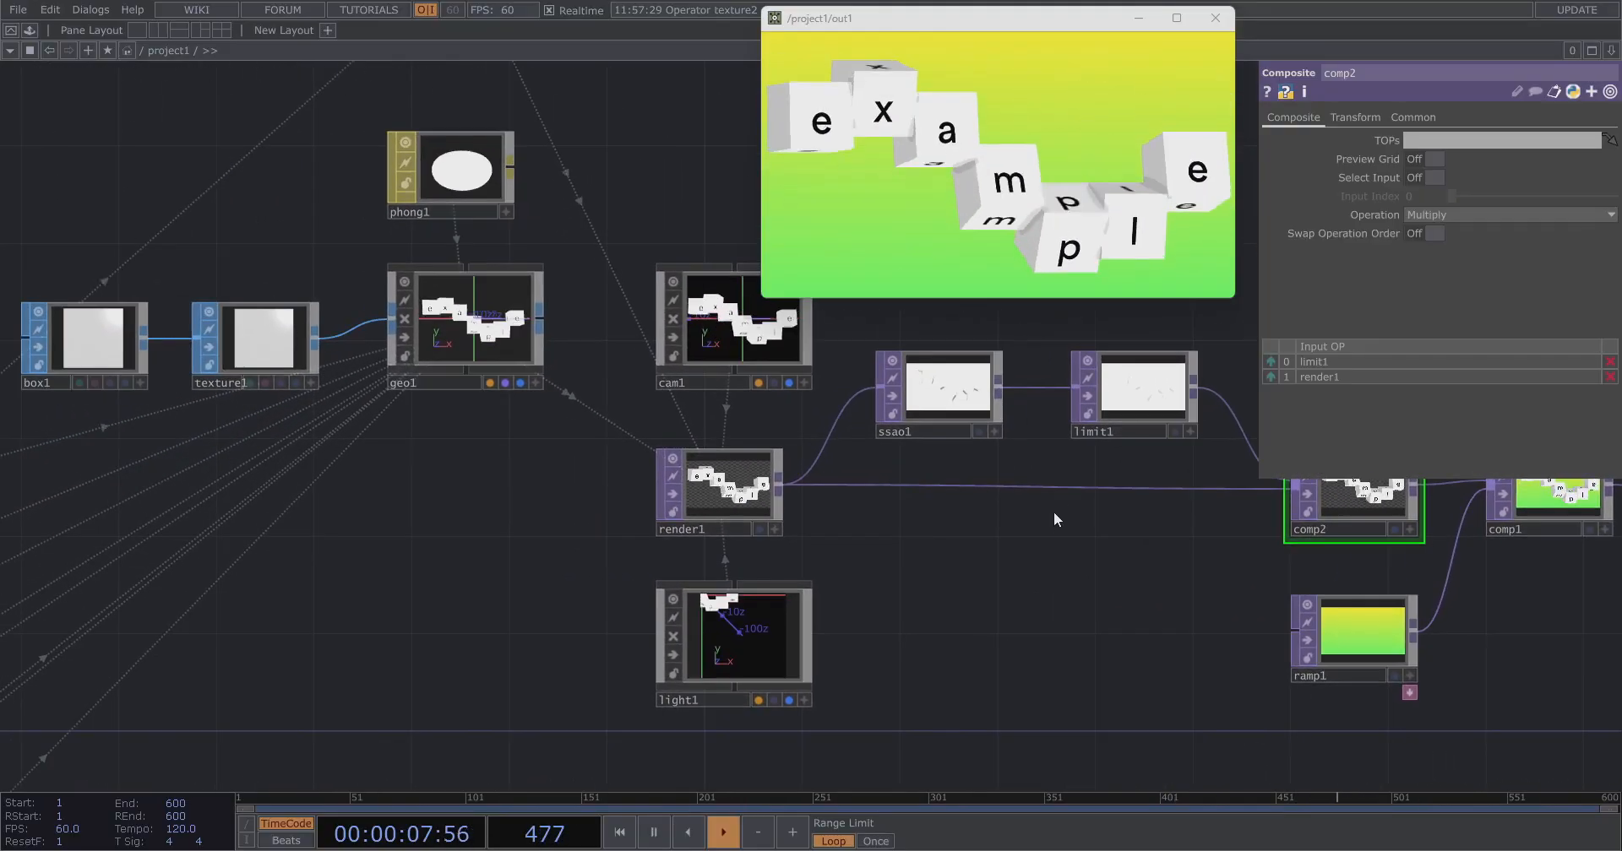
scroll(848, 564, down, 3)
drag(850, 568, 1002, 604)
drag(124, 579, 377, 579)
scroll(376, 579, up, 5)
scroll(449, 562, up, 1)
click(592, 579)
click(460, 446)
text(asdasd)
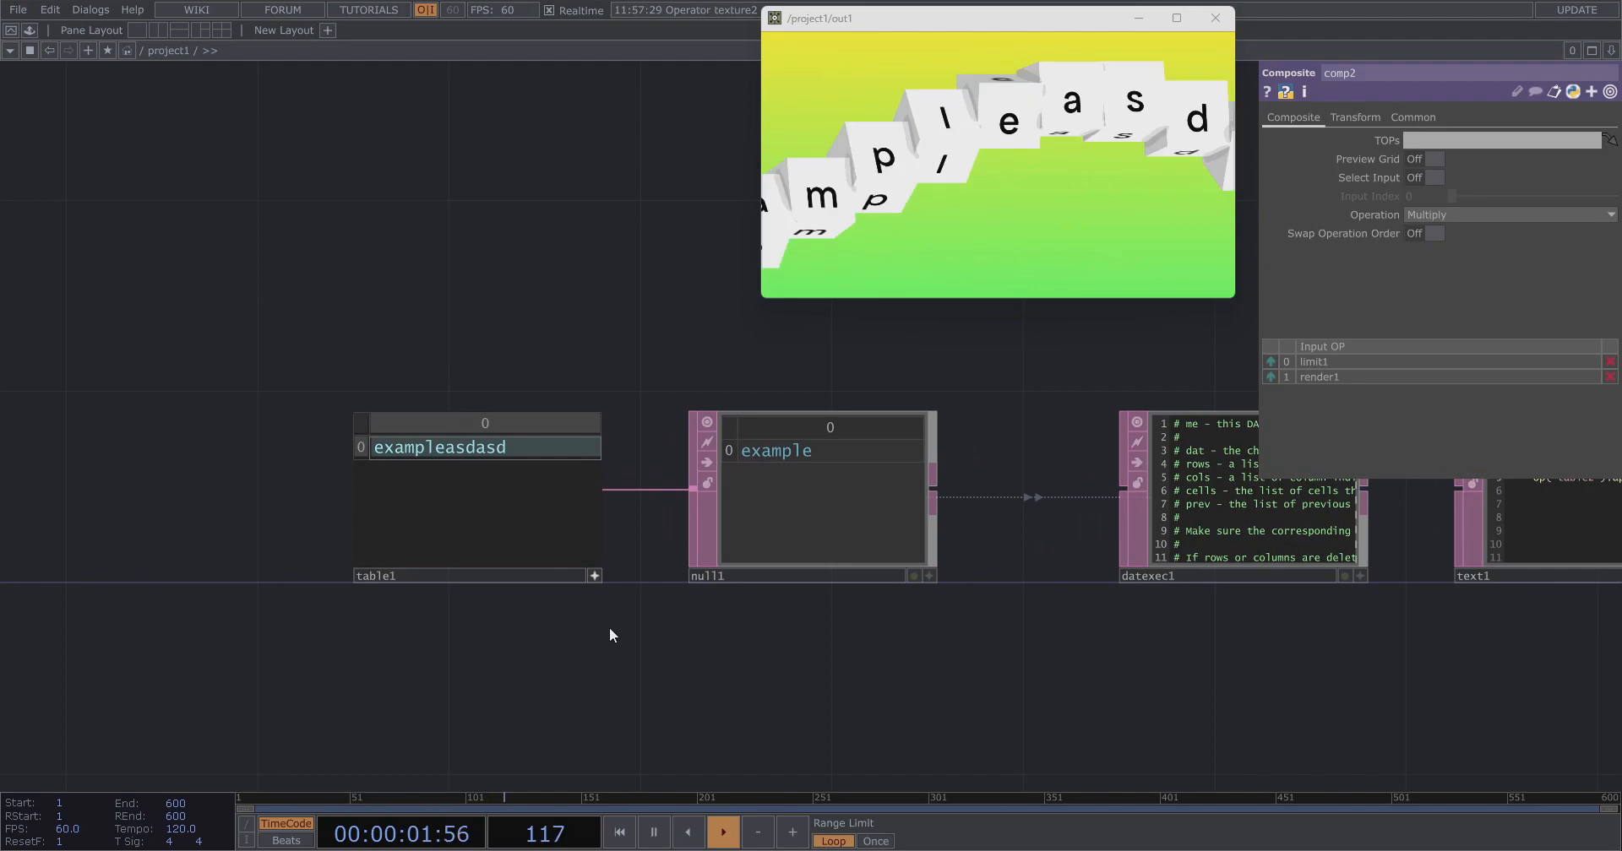
key(Return)
click(594, 576)
scroll(605, 403, down, 1)
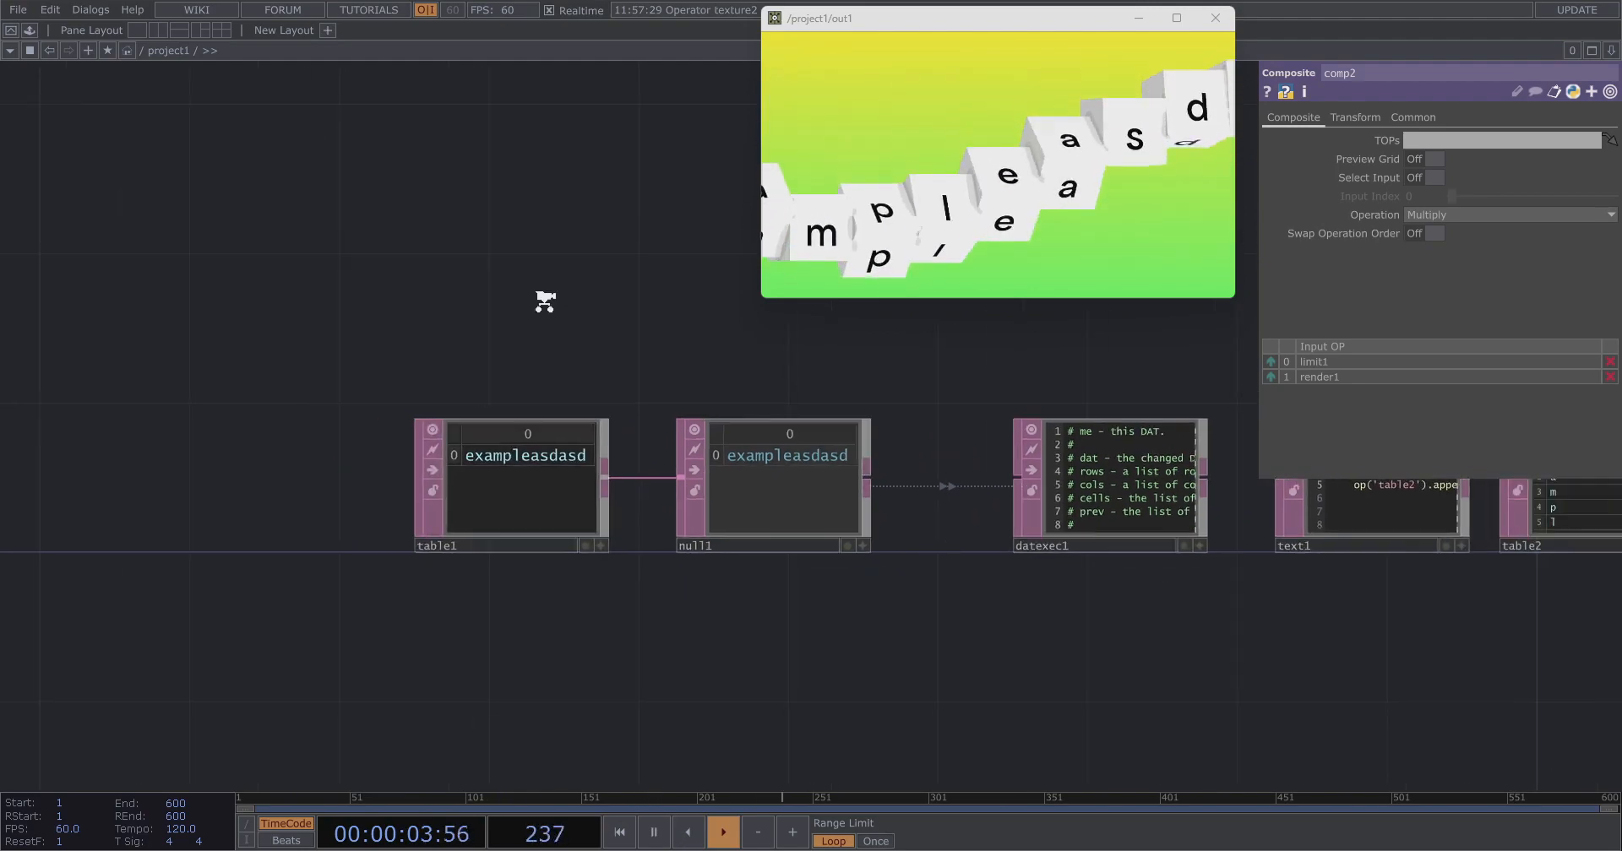
Add a Text COMP to the network.
scroll(605, 404, down, 1)
key(Tab)
text(ge)
click(236, 42)
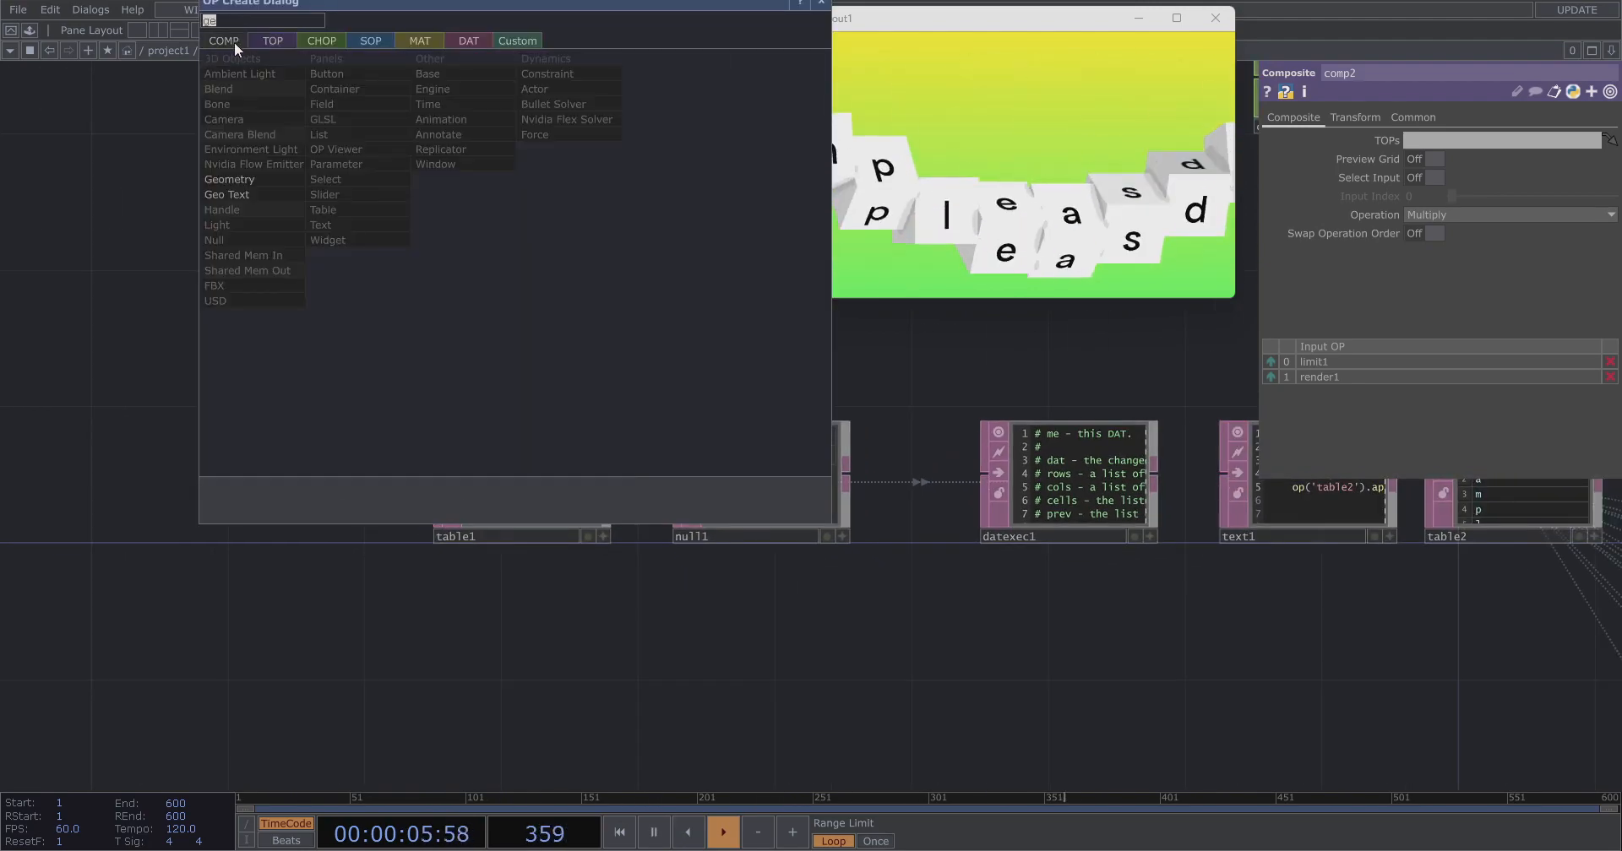
click(322, 225)
click(342, 224)
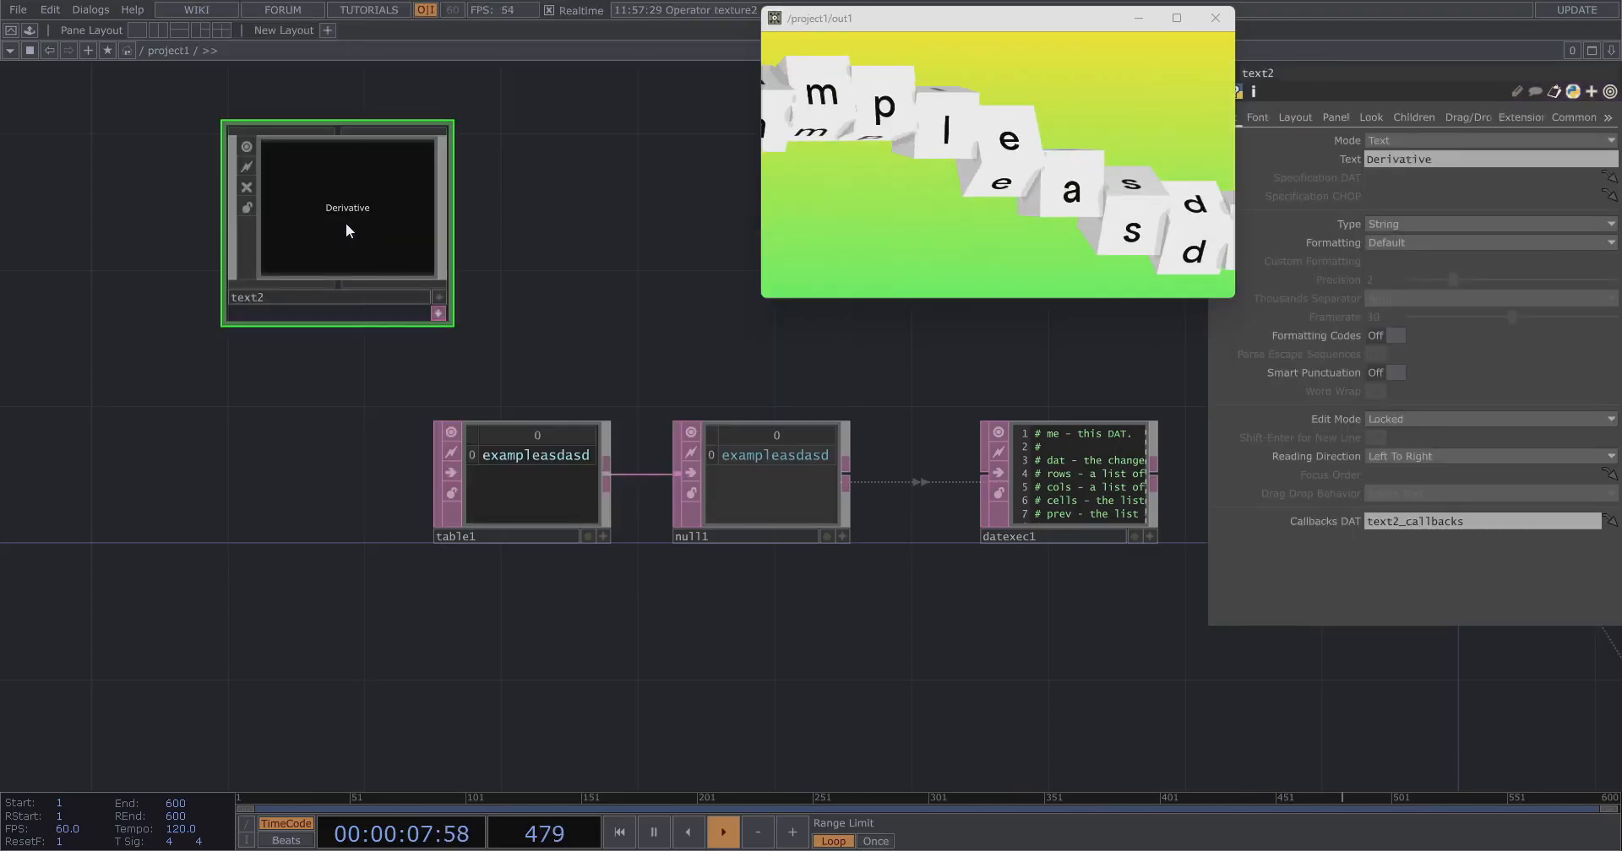
Reposition the new text2 COMP above table1.
drag(393, 261, 598, 329)
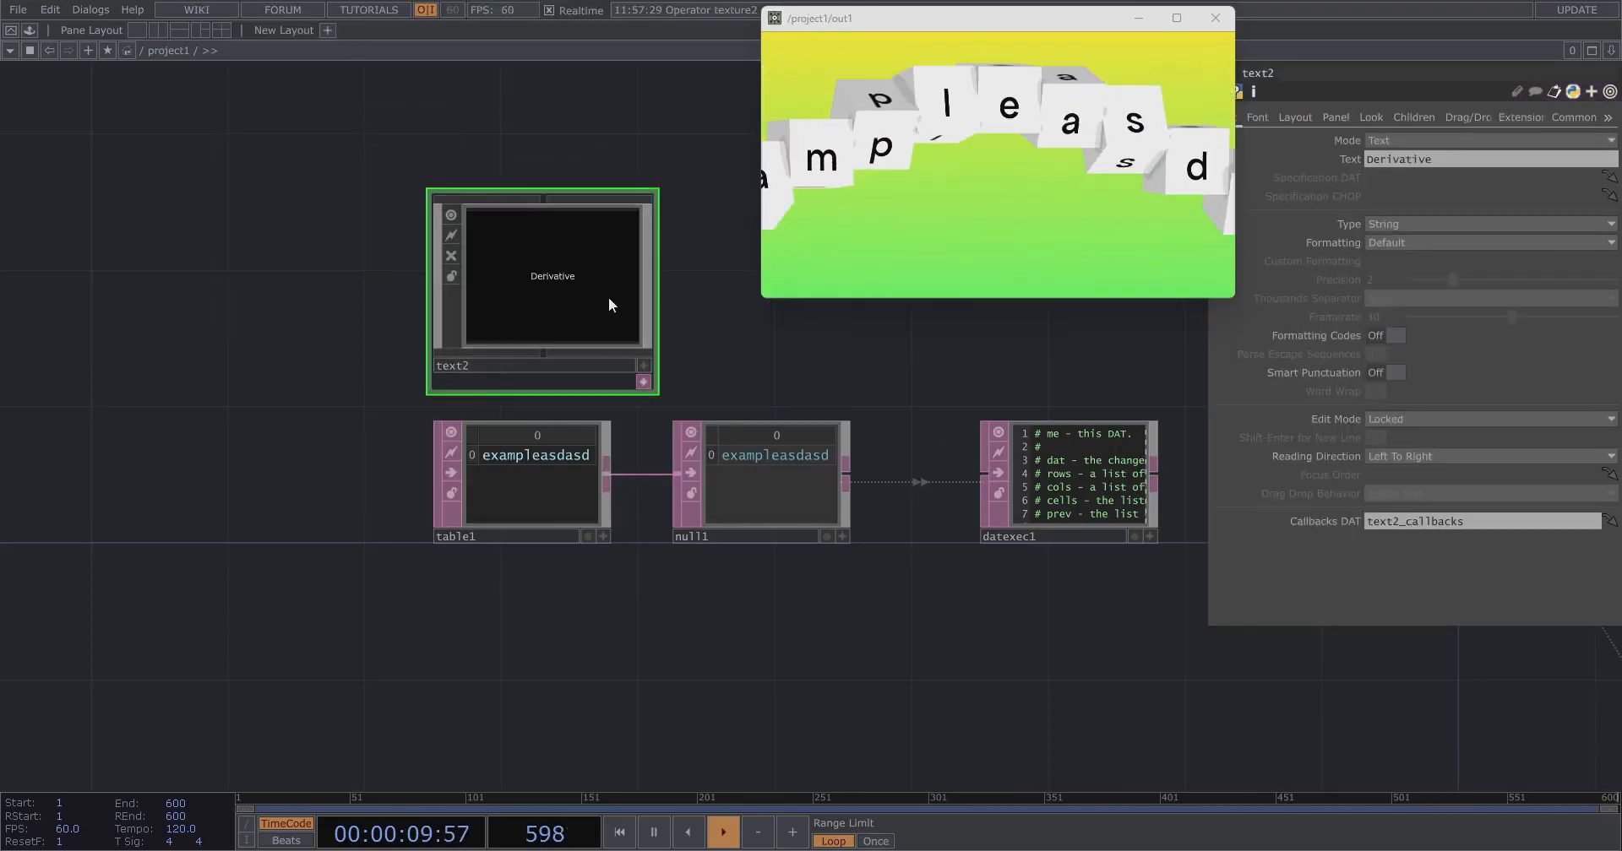
scroll(561, 493, up, 3)
click(625, 556)
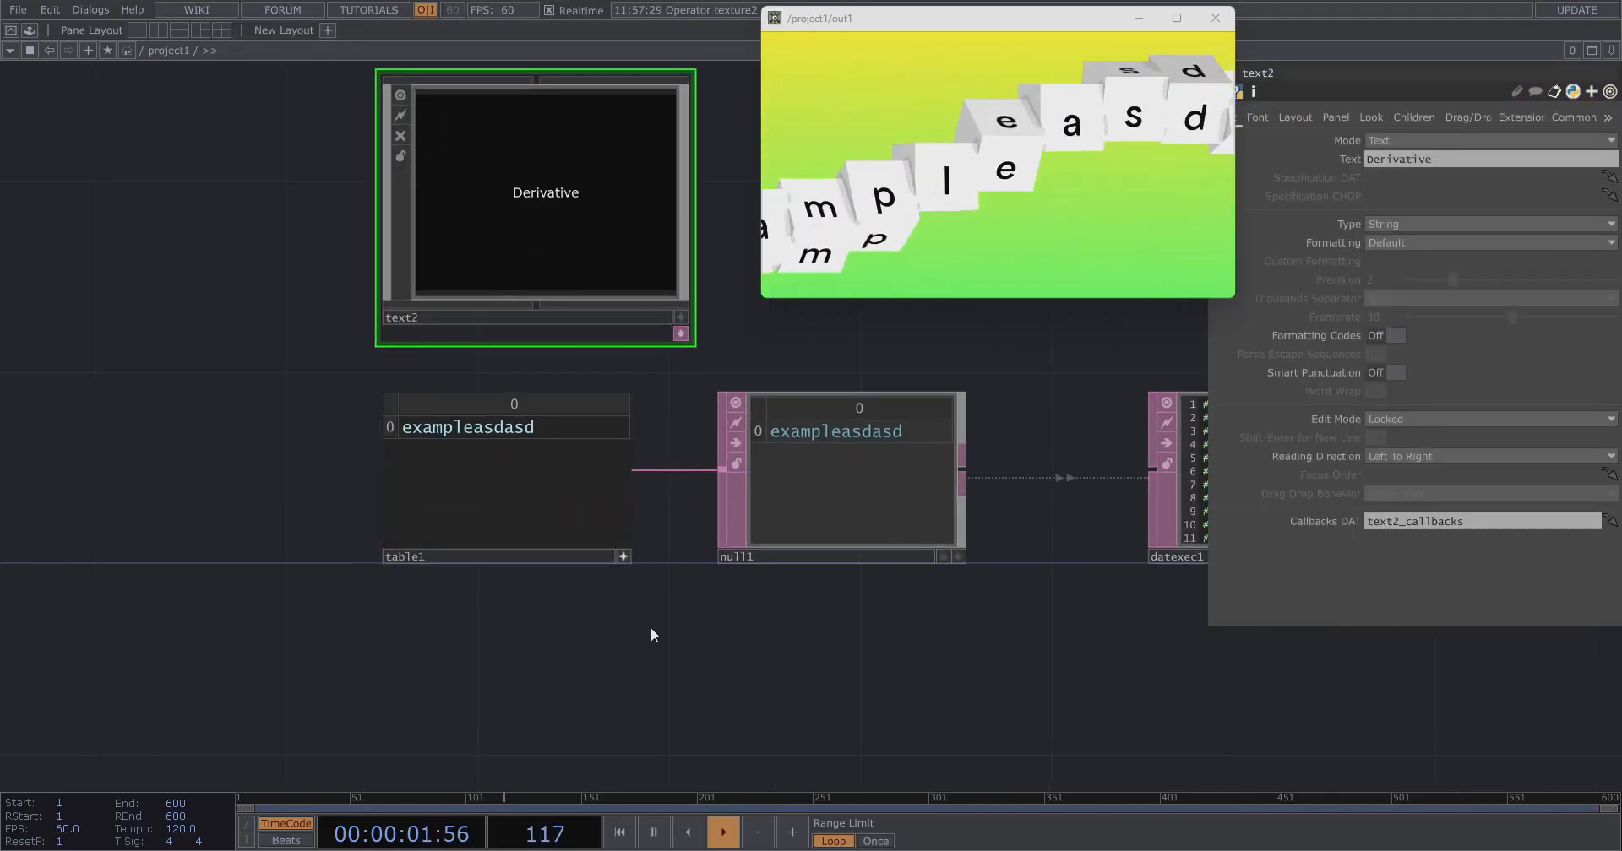
drag(650, 626, 606, 692)
Append asd to table1's cell text.
click(502, 497)
text(asdasdasd)
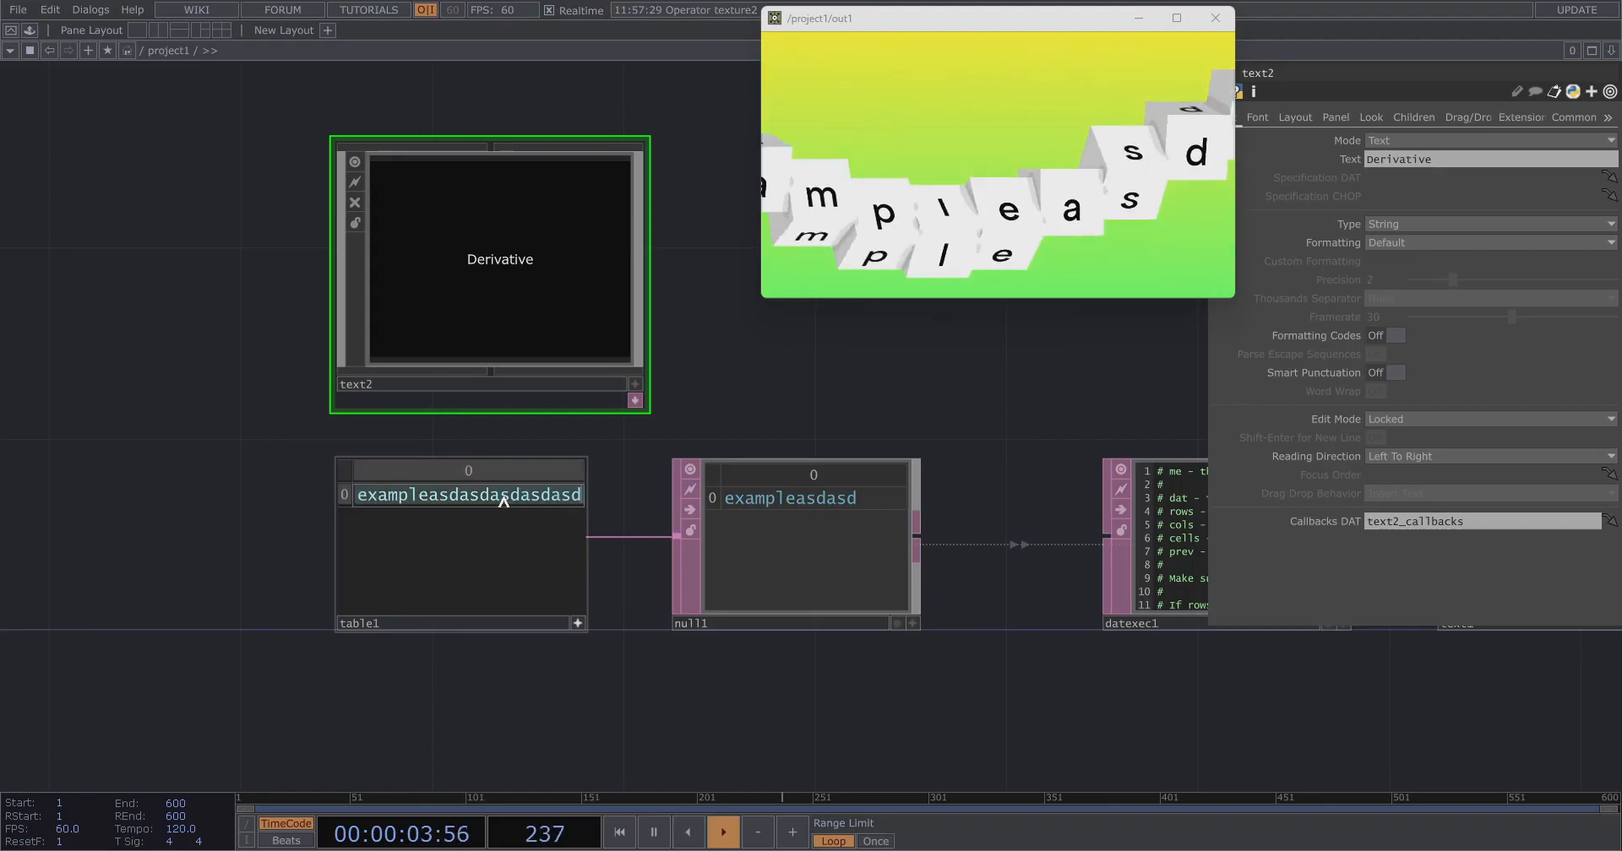
click(206, 471)
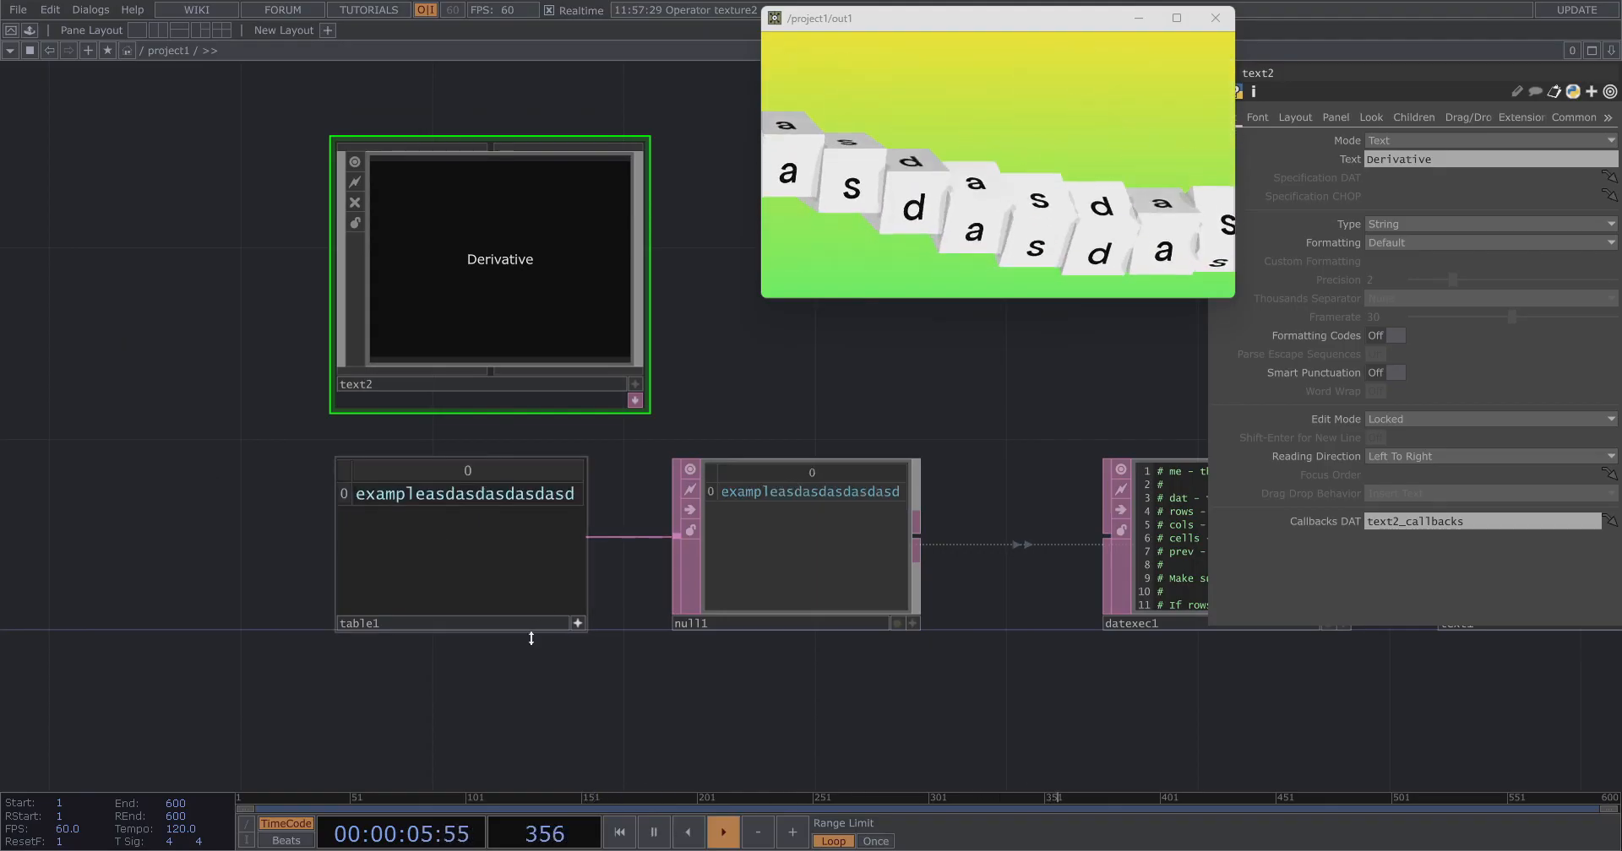
Move the text2 COMP further to the left of table1.
click(578, 626)
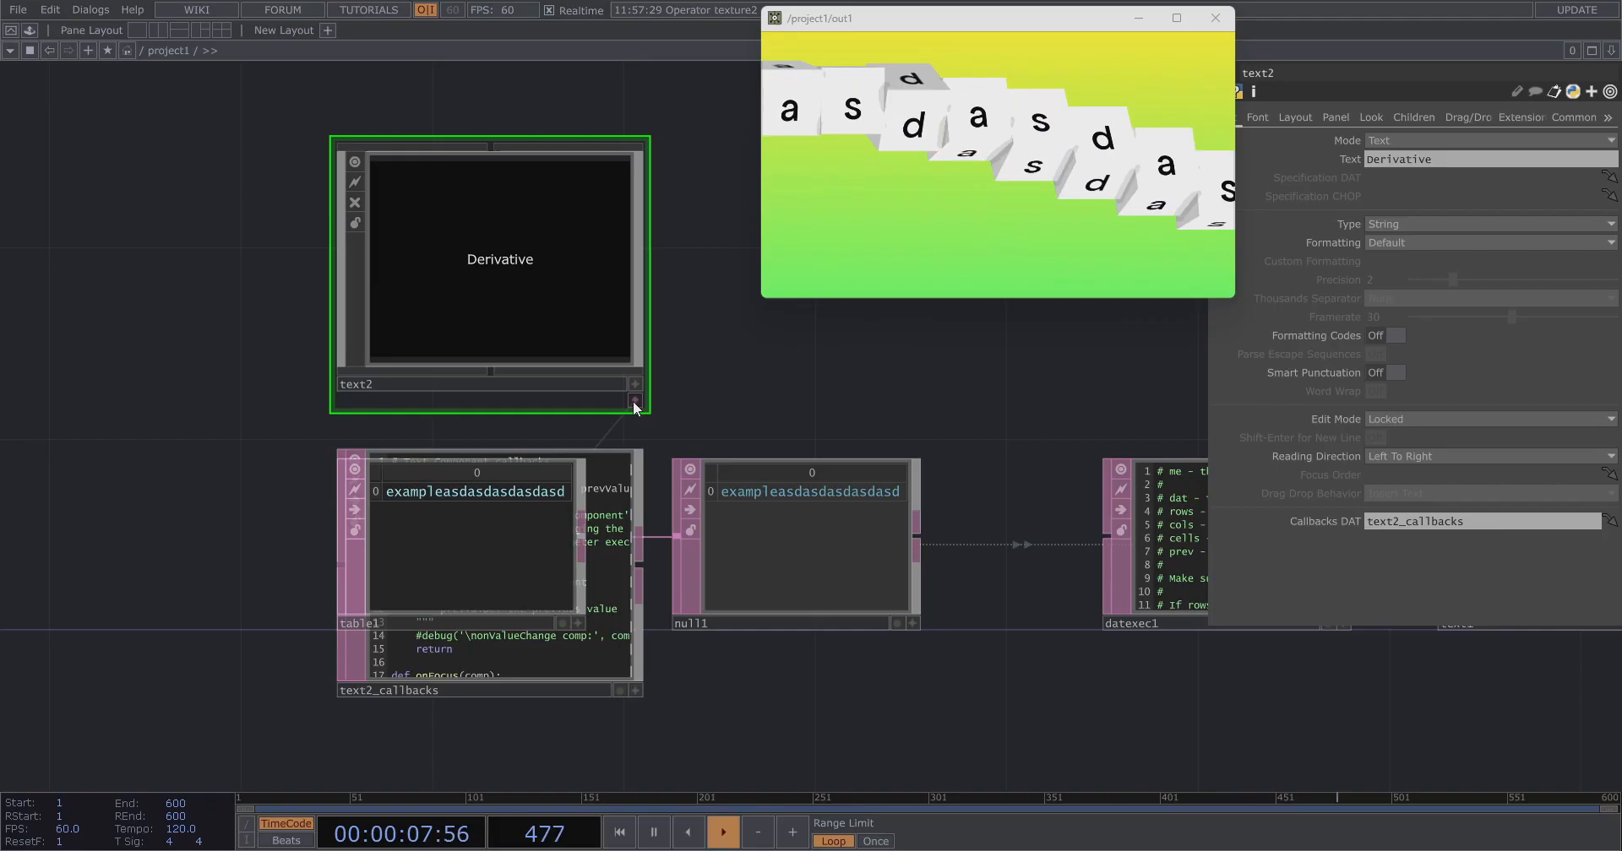
drag(494, 243, 207, 244)
drag(443, 265, 545, 324)
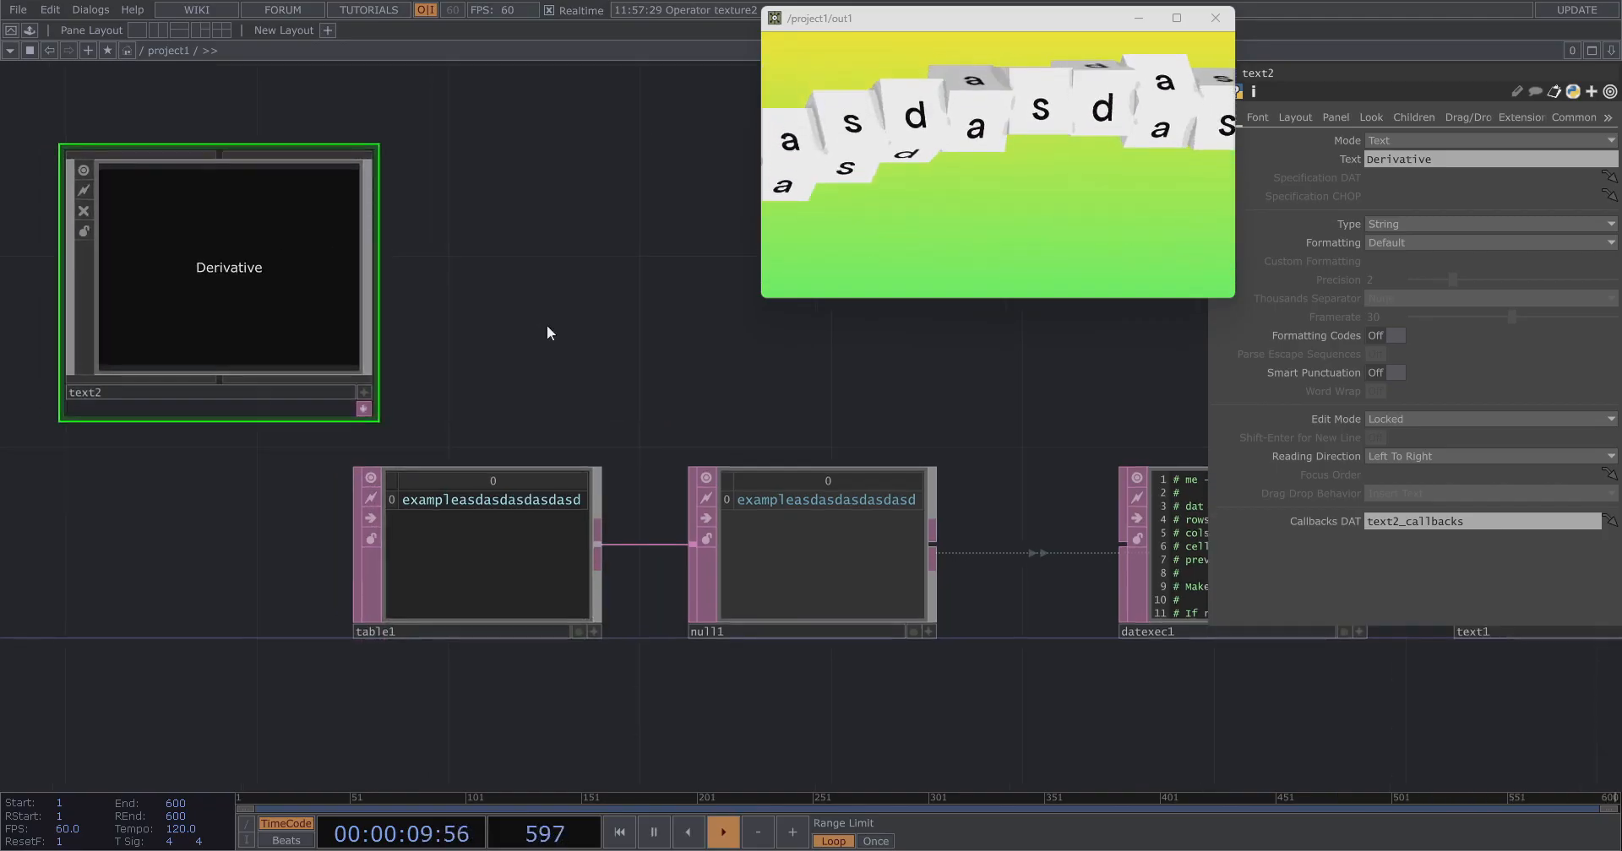
key(Tab)
text(t)
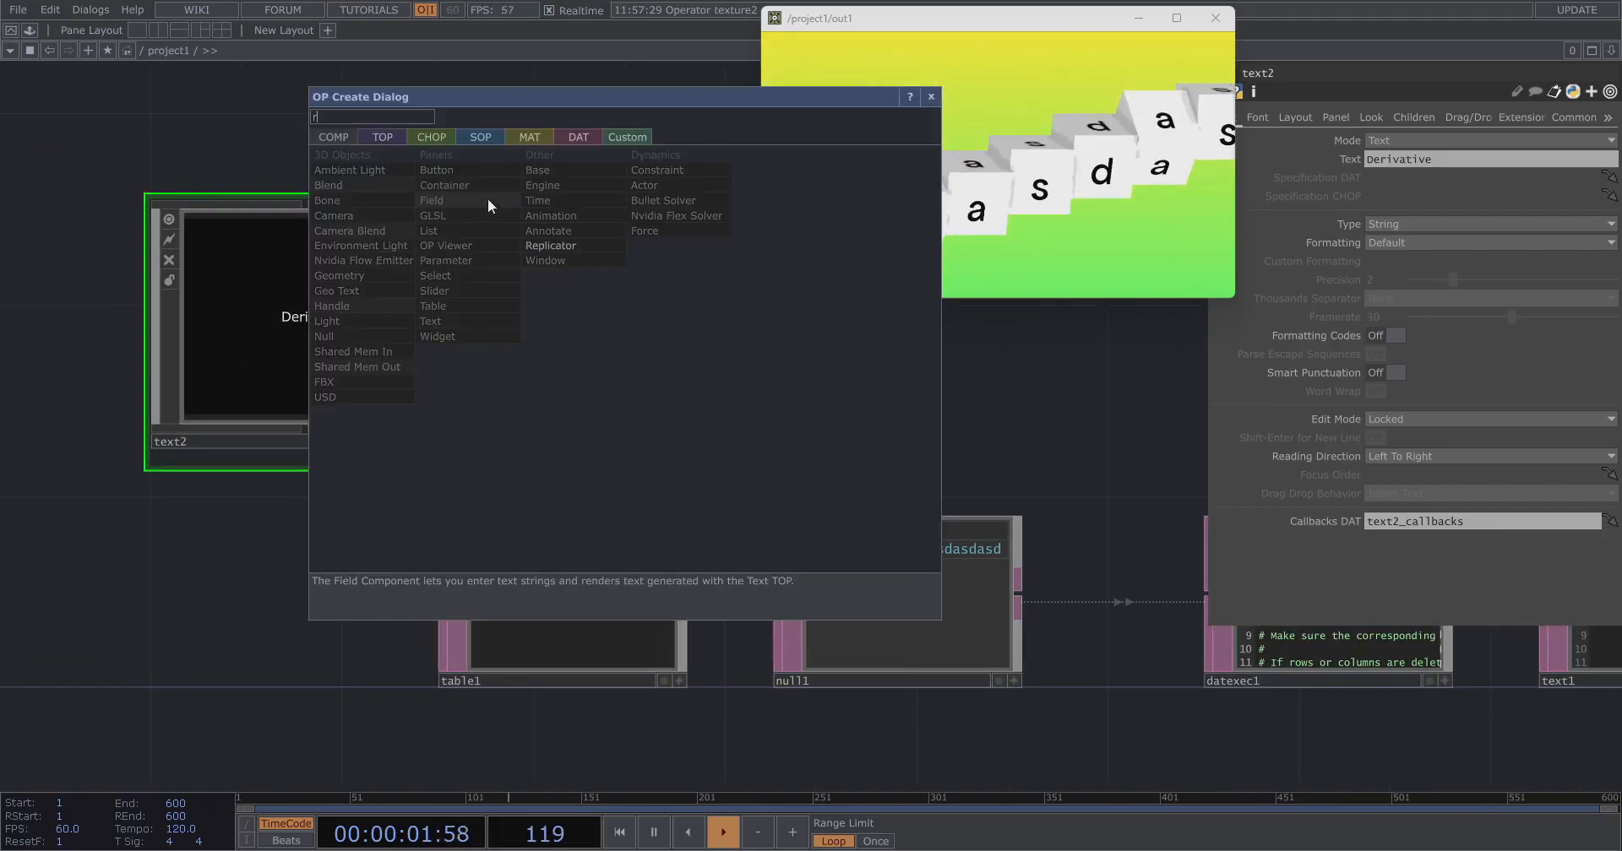
text(e)
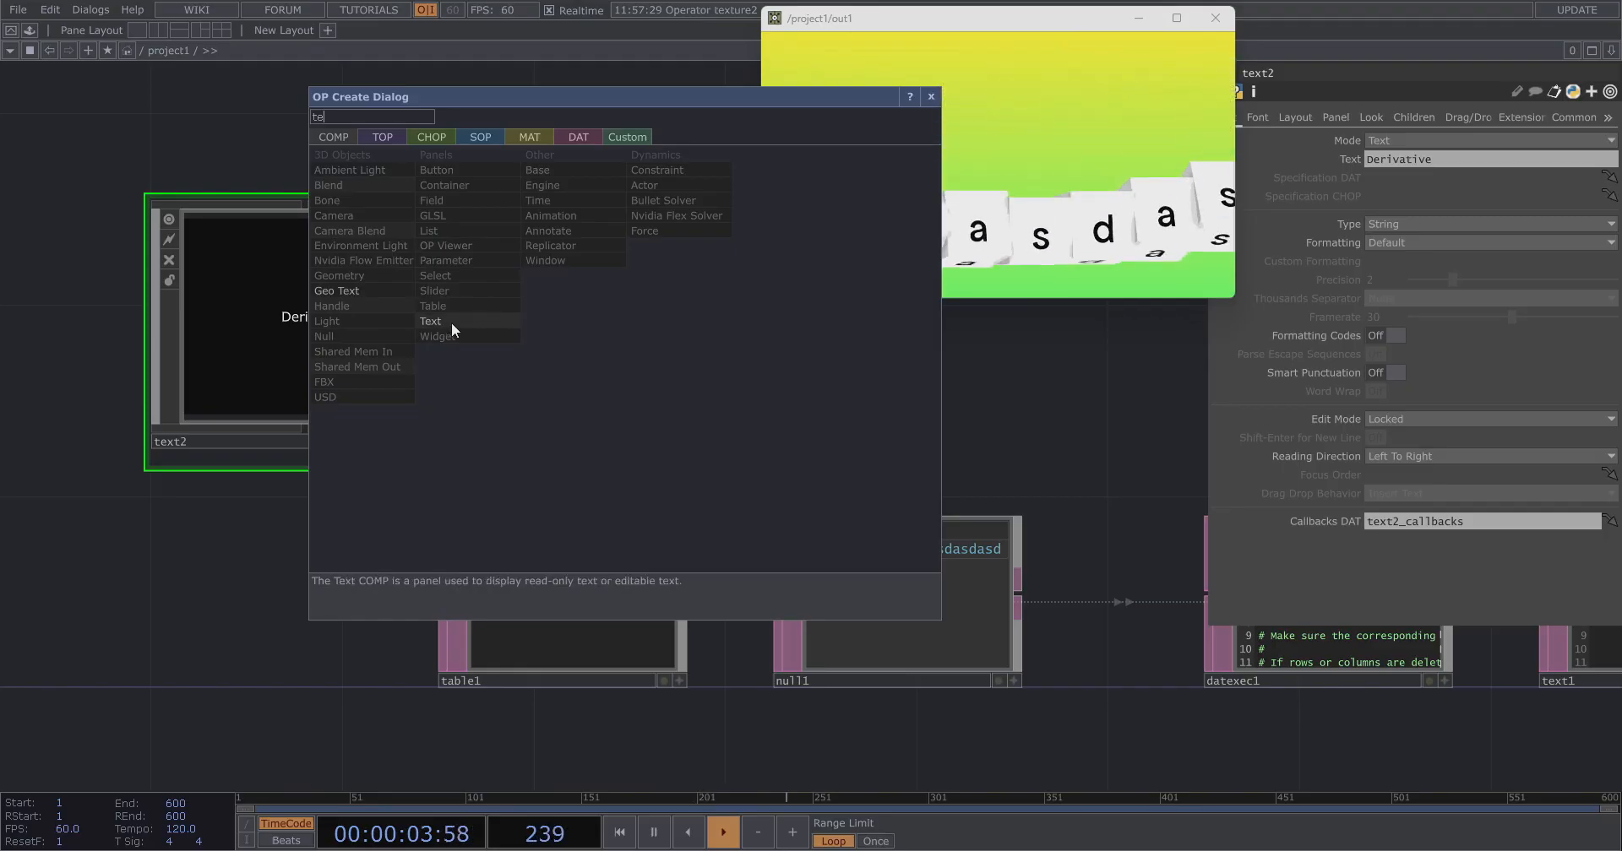
key(Escape)
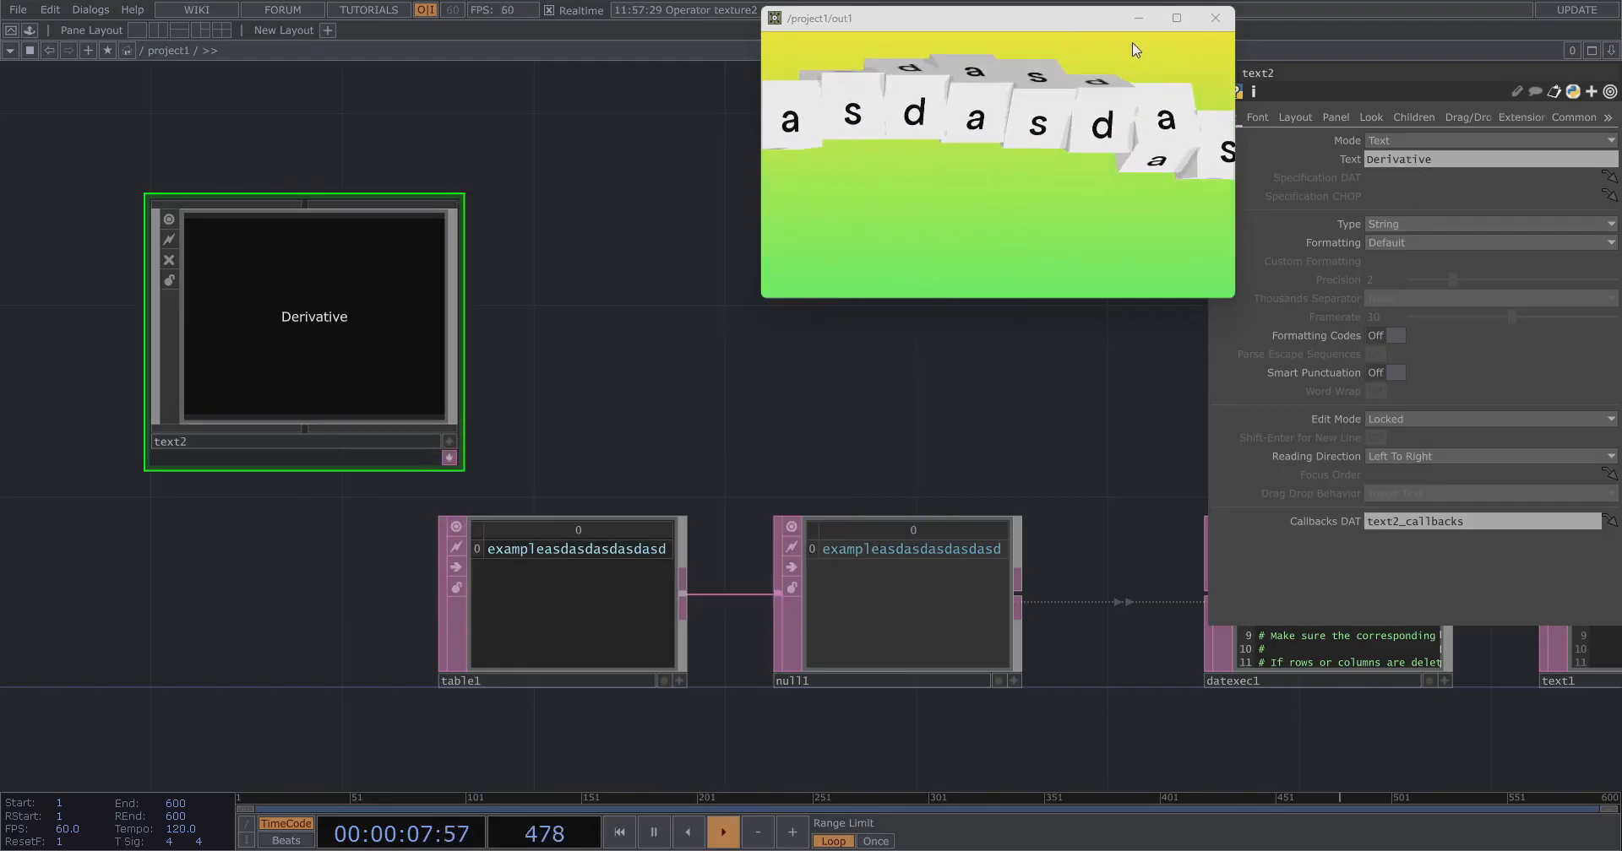
Set text2's Edit Mode to Editable (Continuous Update).
click(1426, 414)
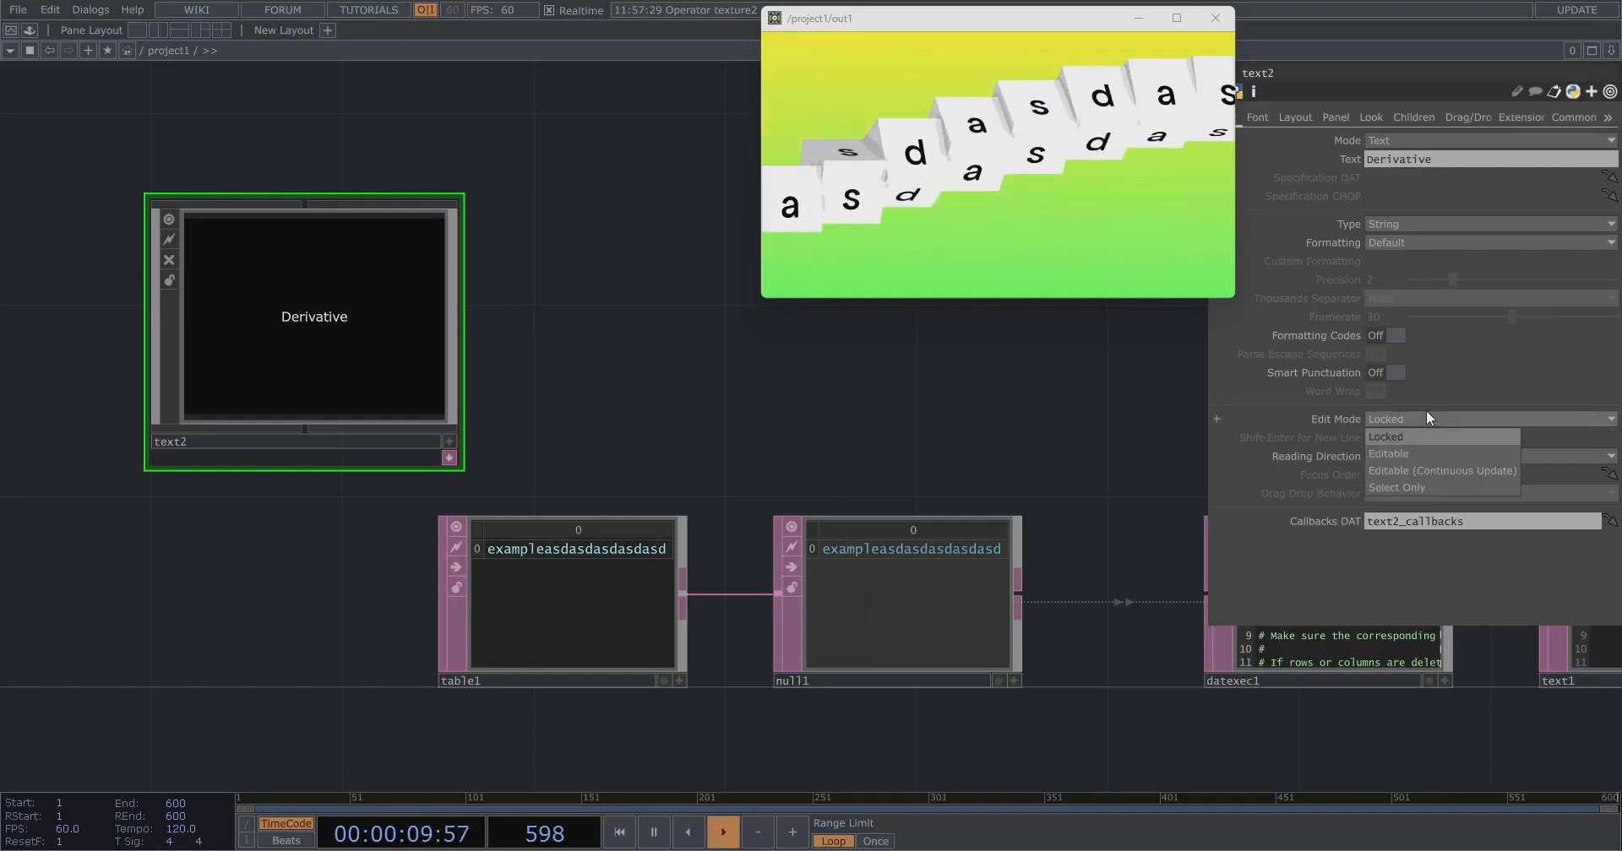
click(1419, 415)
click(1437, 144)
click(1426, 453)
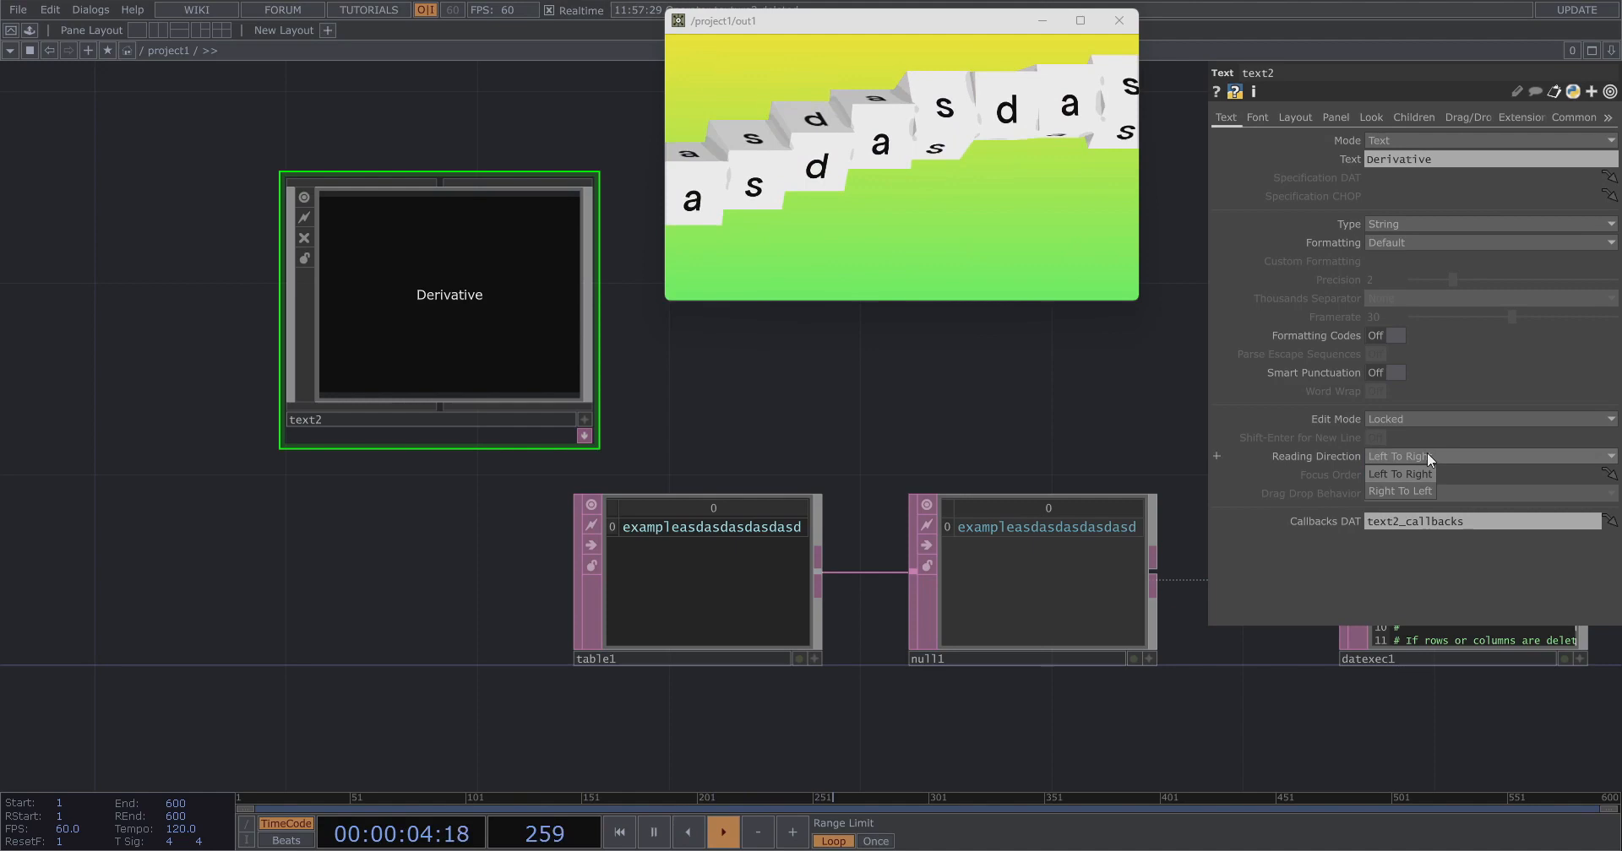
click(1429, 422)
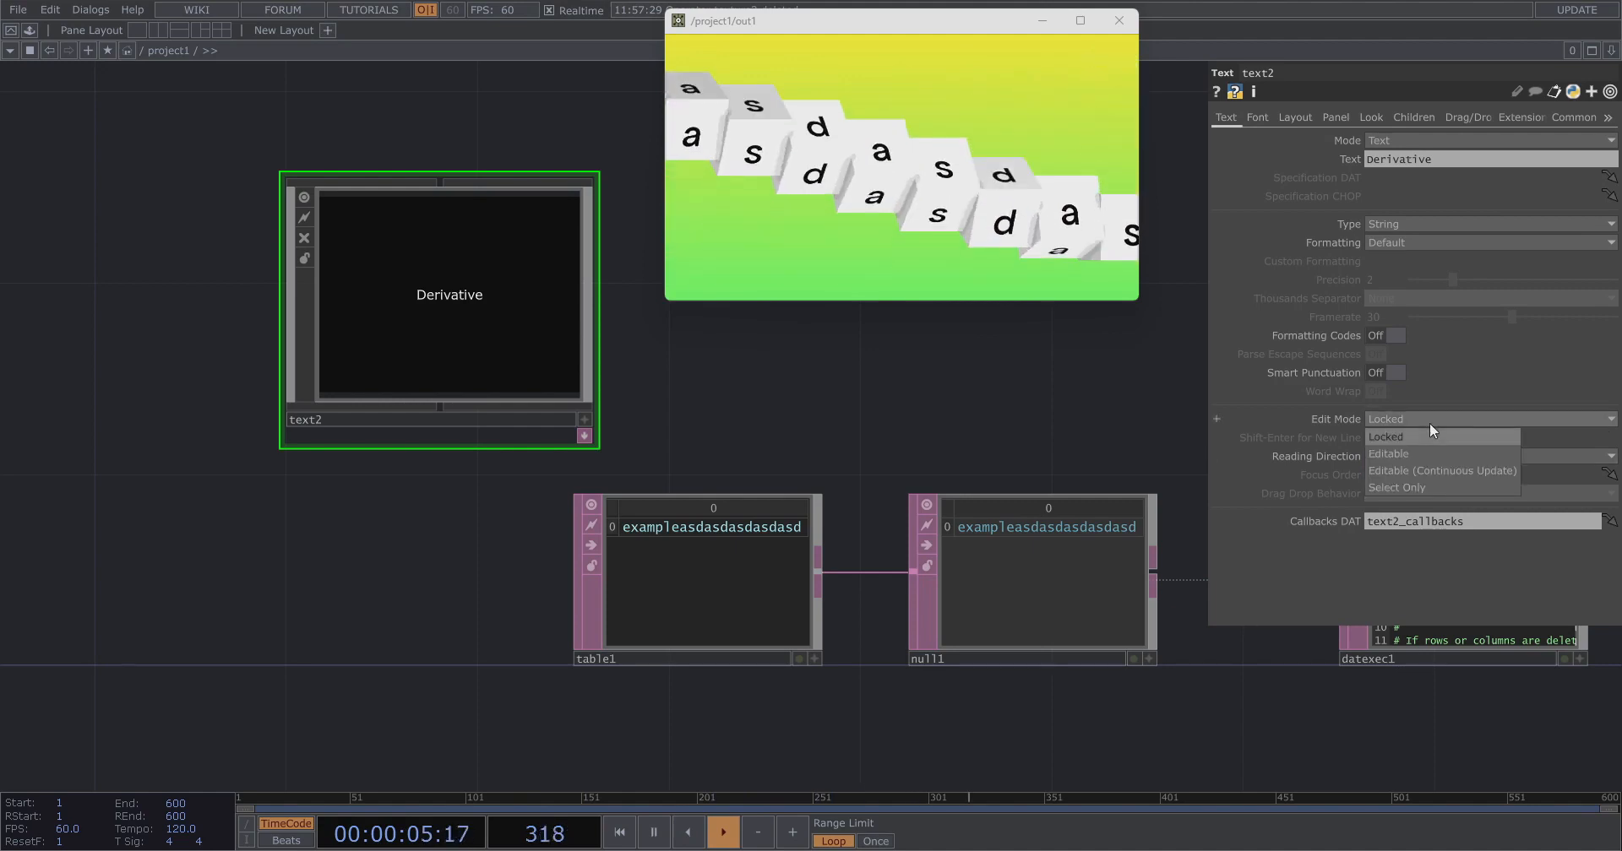
click(1436, 471)
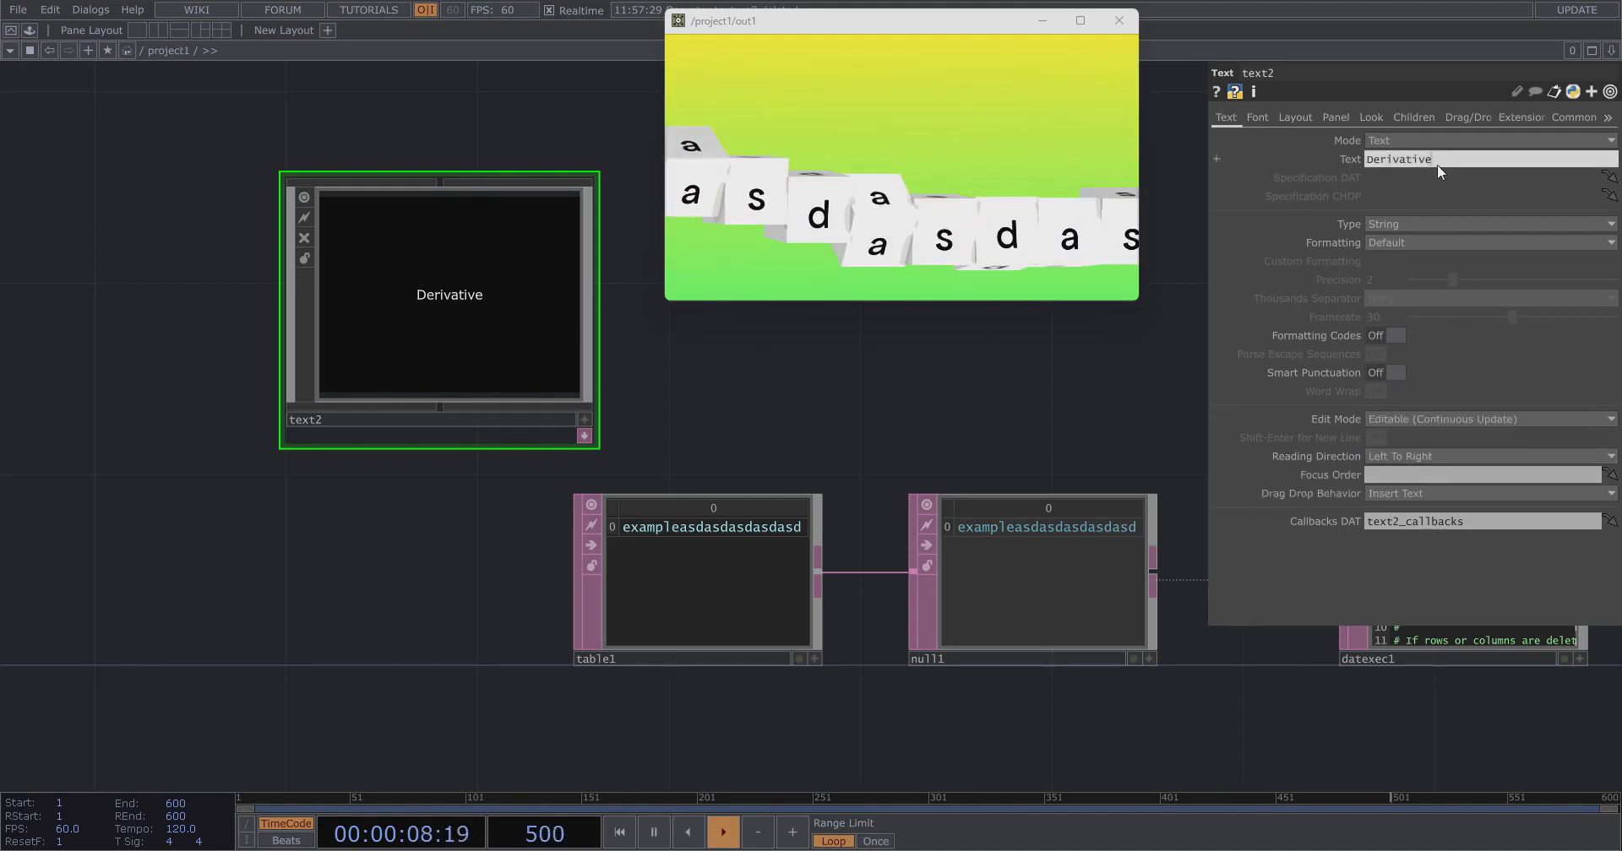
Append asdasdasdsadasd to the text inside text2's active panel viewer.
click(583, 435)
text(asdasd)
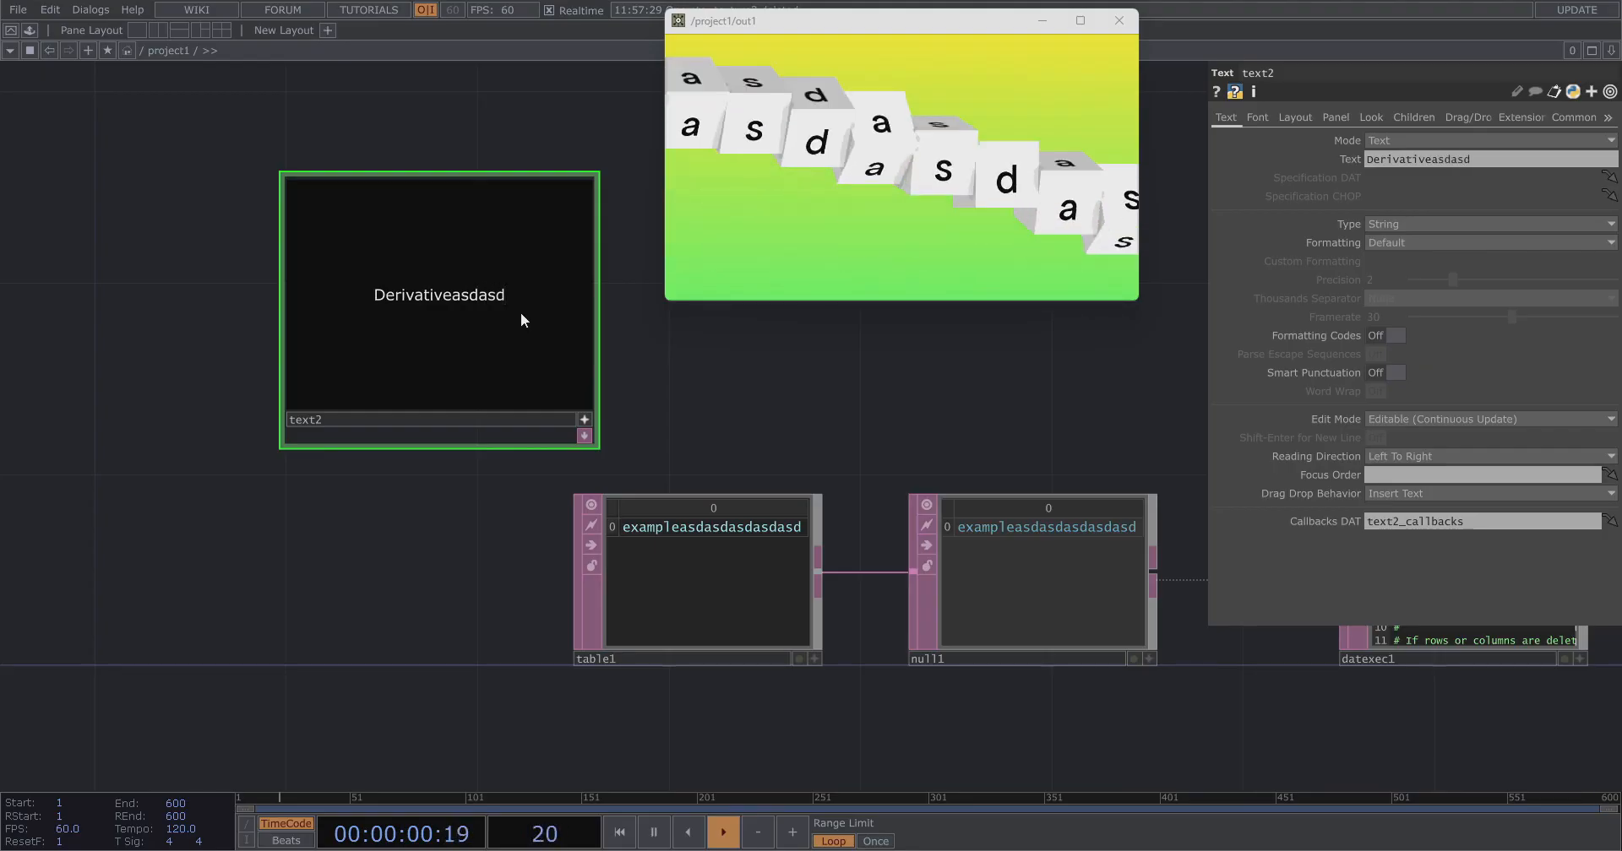
text(asdasdsadasd)
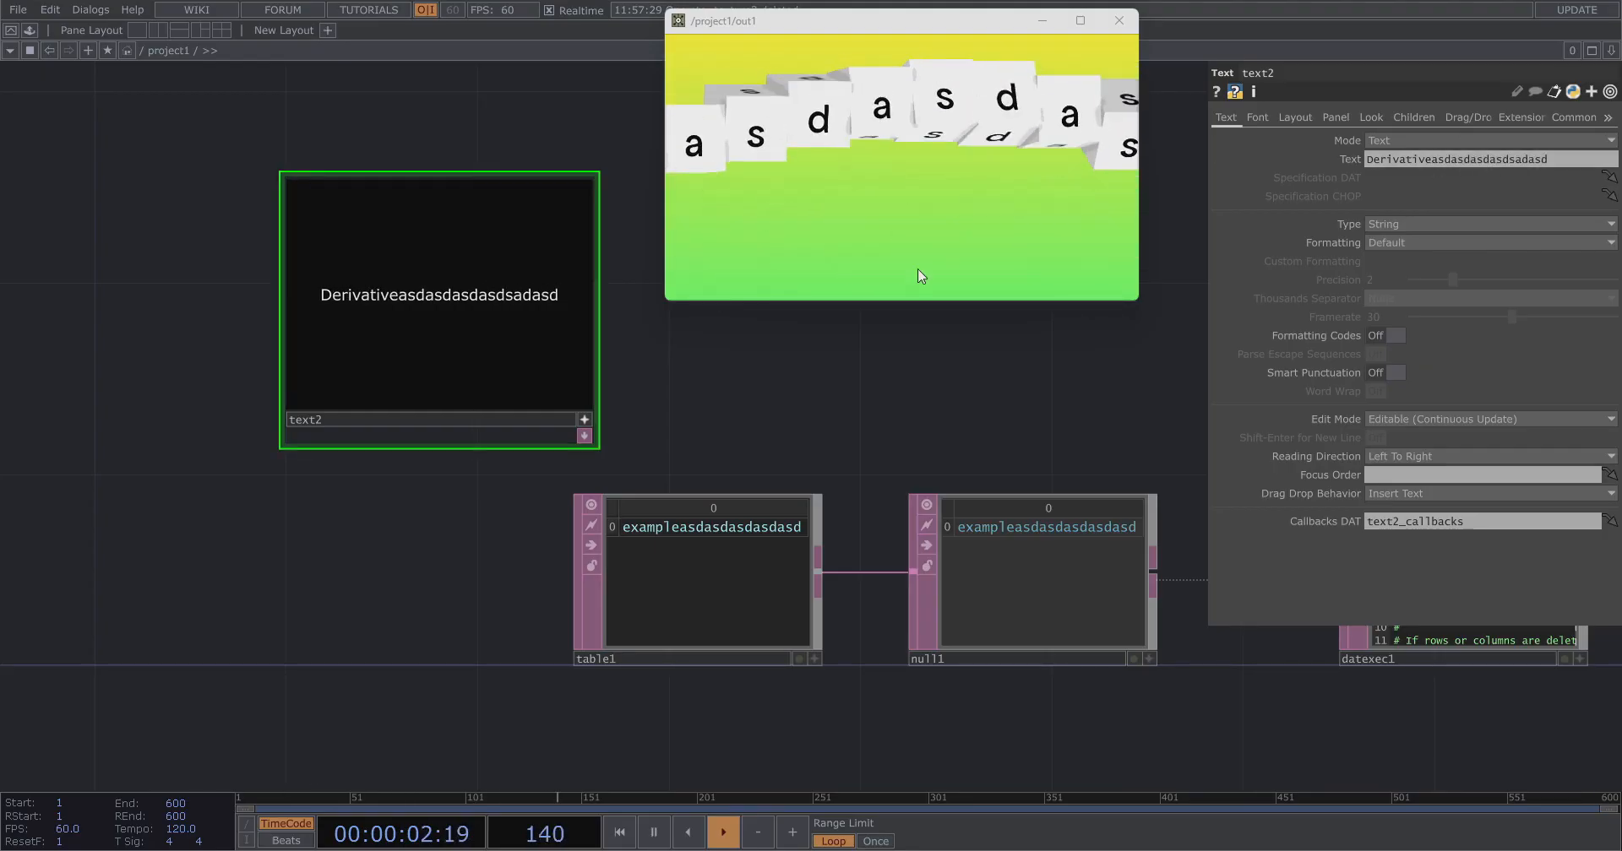
key(ctrl+a)
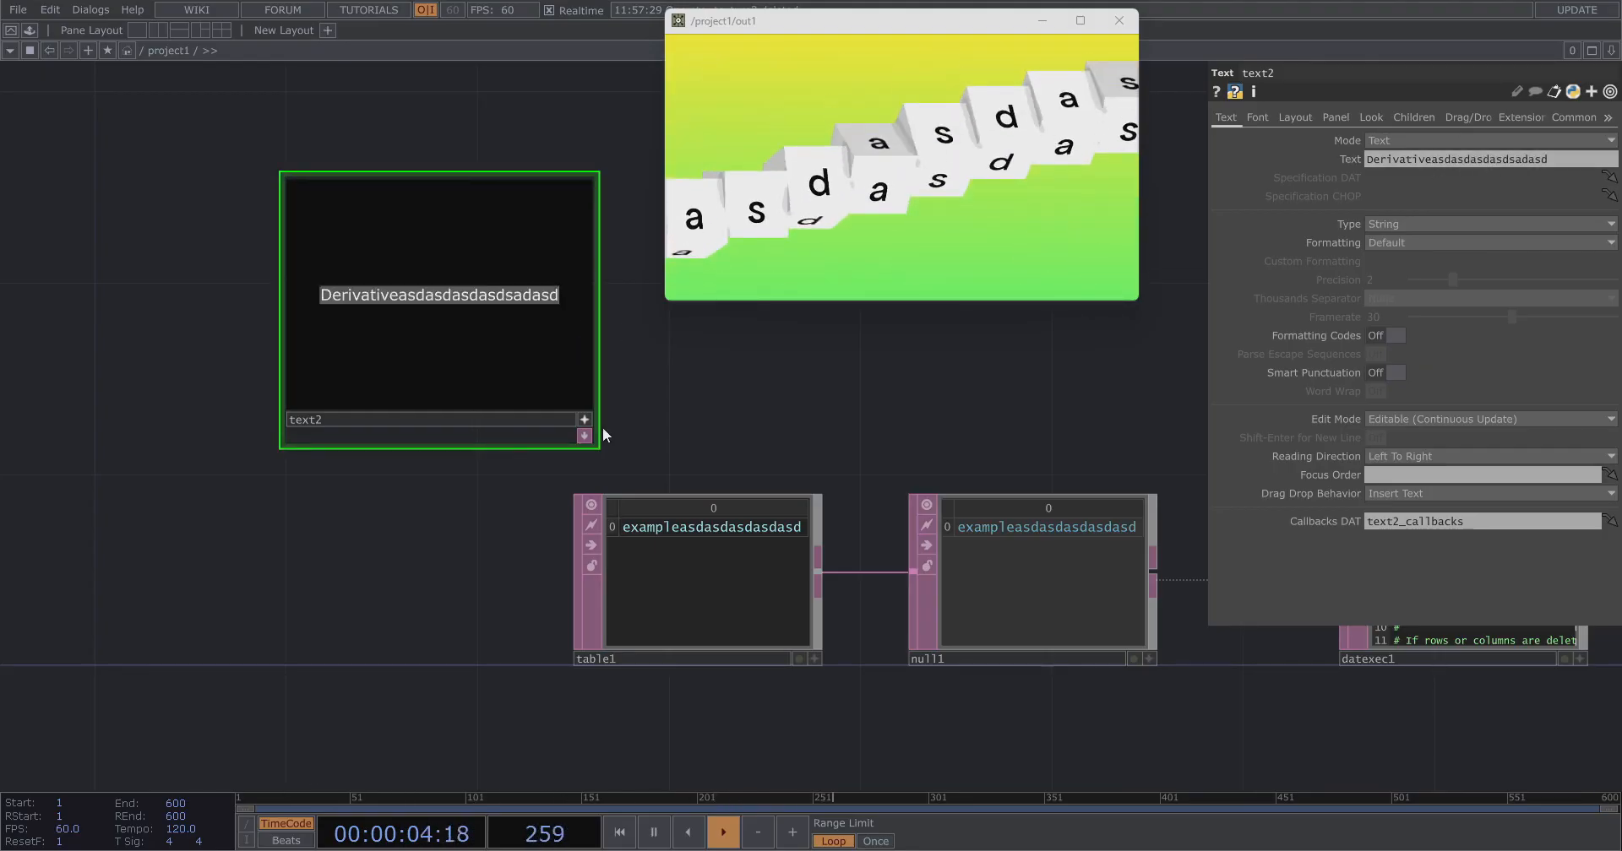
click(585, 421)
Rearrange text2 and table1 side by side and select text2.
scroll(683, 410, down, 2)
drag(707, 550, 763, 498)
click(465, 601)
drag(524, 311, 164, 494)
drag(452, 442, 689, 412)
scroll(689, 412, up, 2)
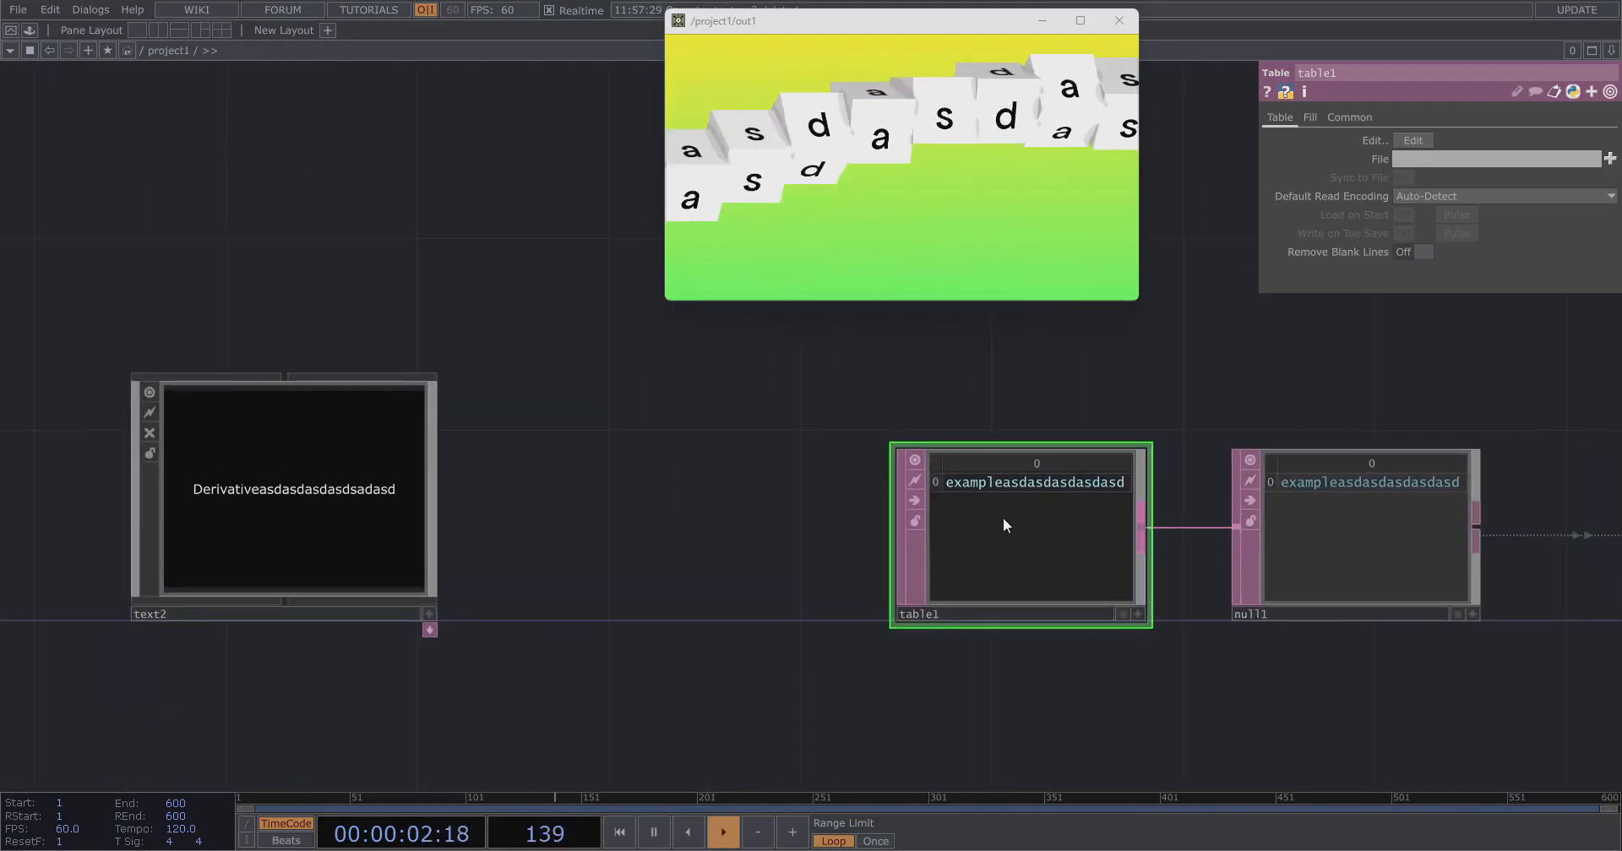
drag(1001, 517, 668, 515)
click(319, 464)
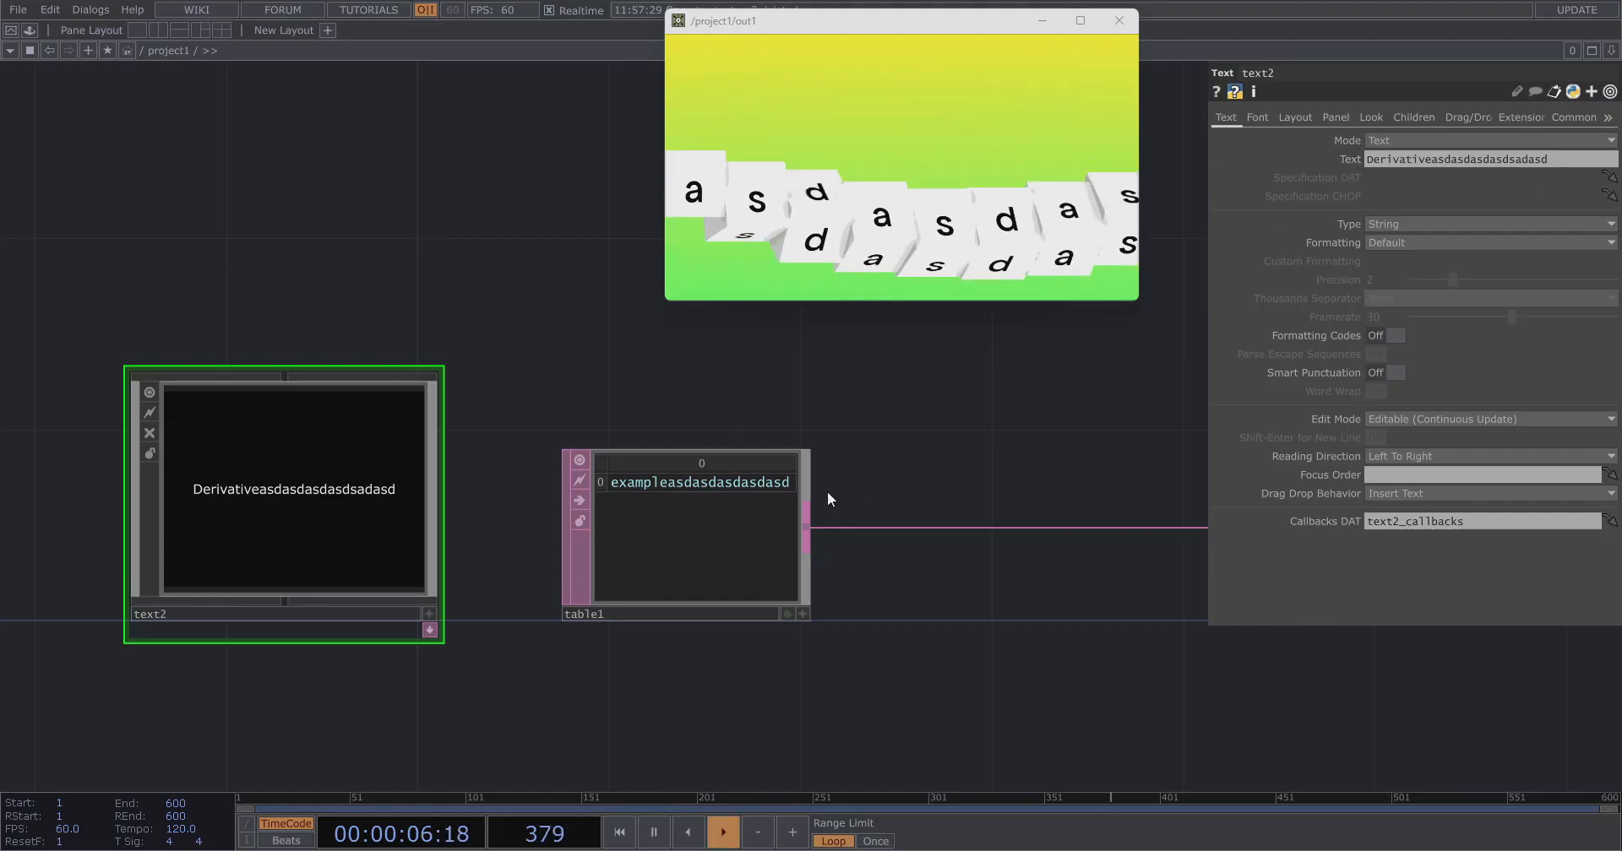
Set table1's cell to the expression op('text2').par.text.
click(1320, 160)
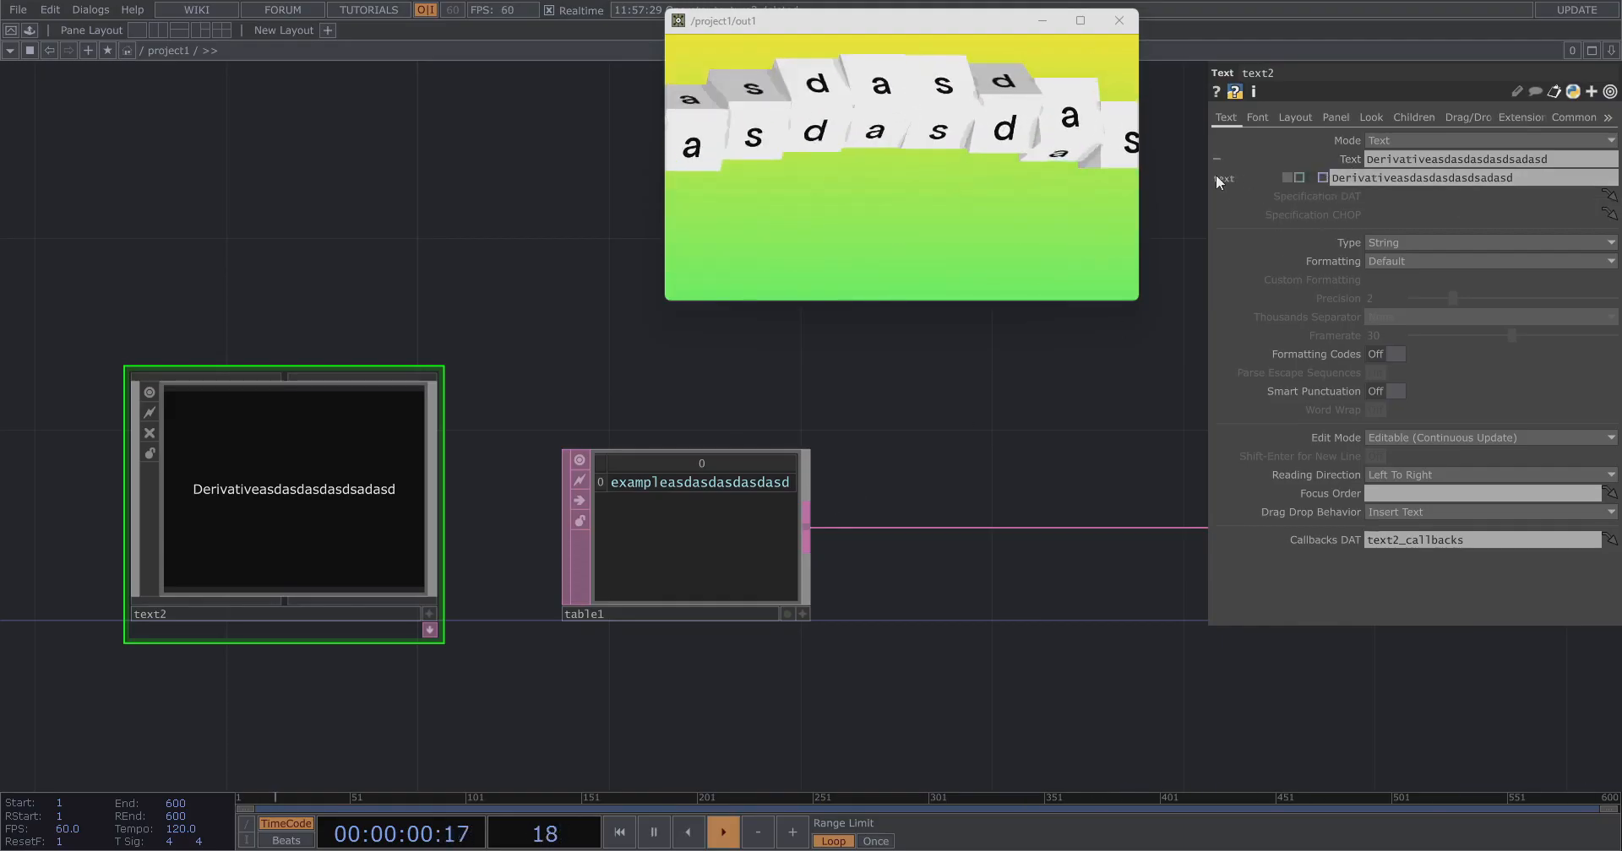
drag(804, 534, 852, 536)
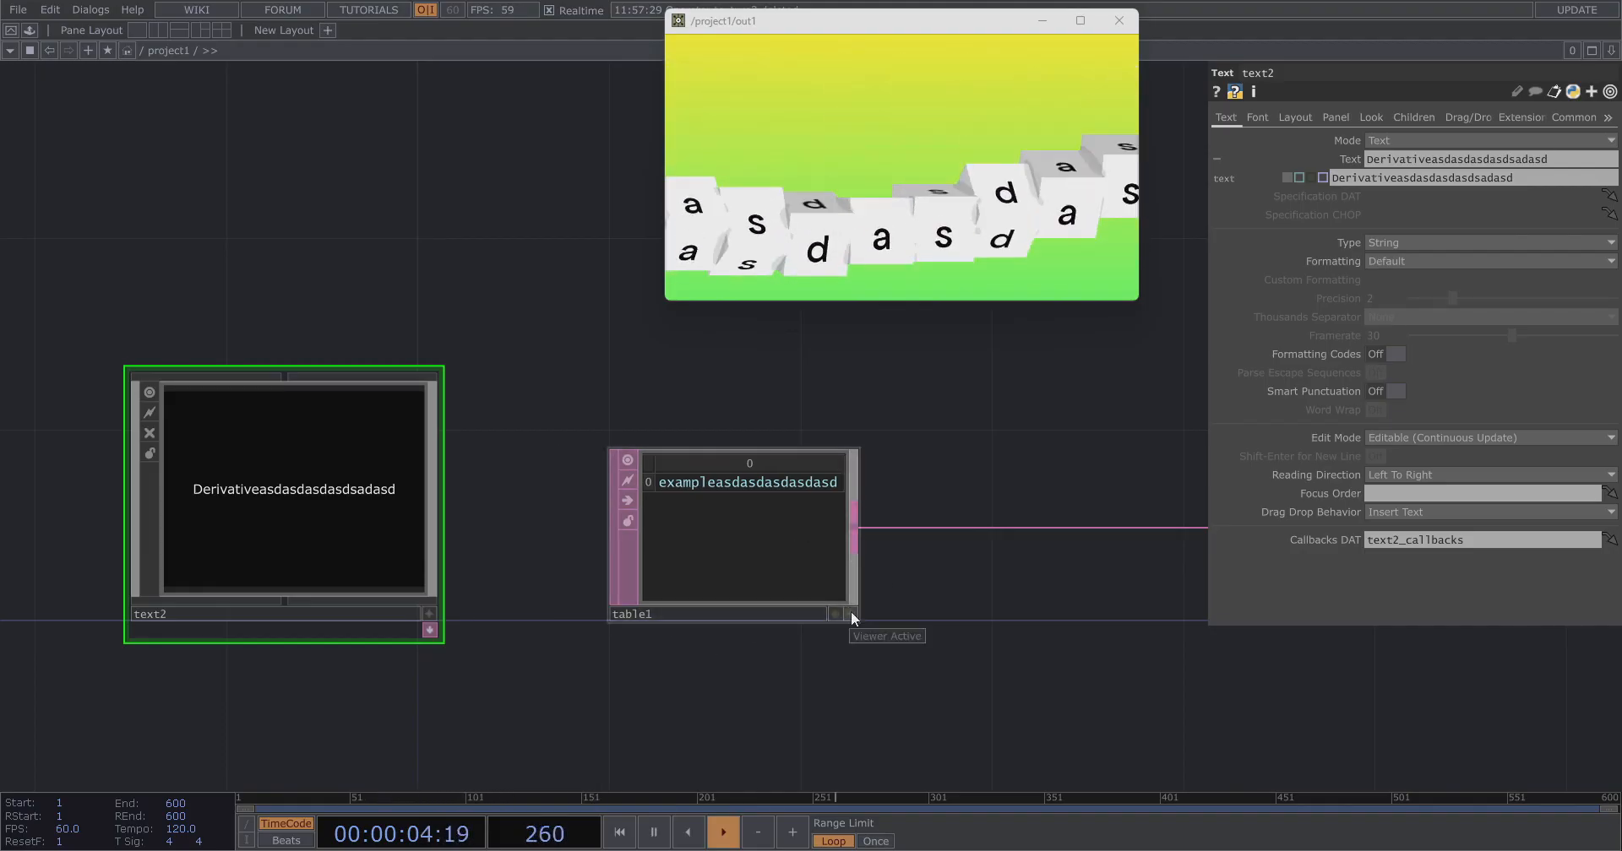
click(848, 612)
click(771, 485)
text(op(')
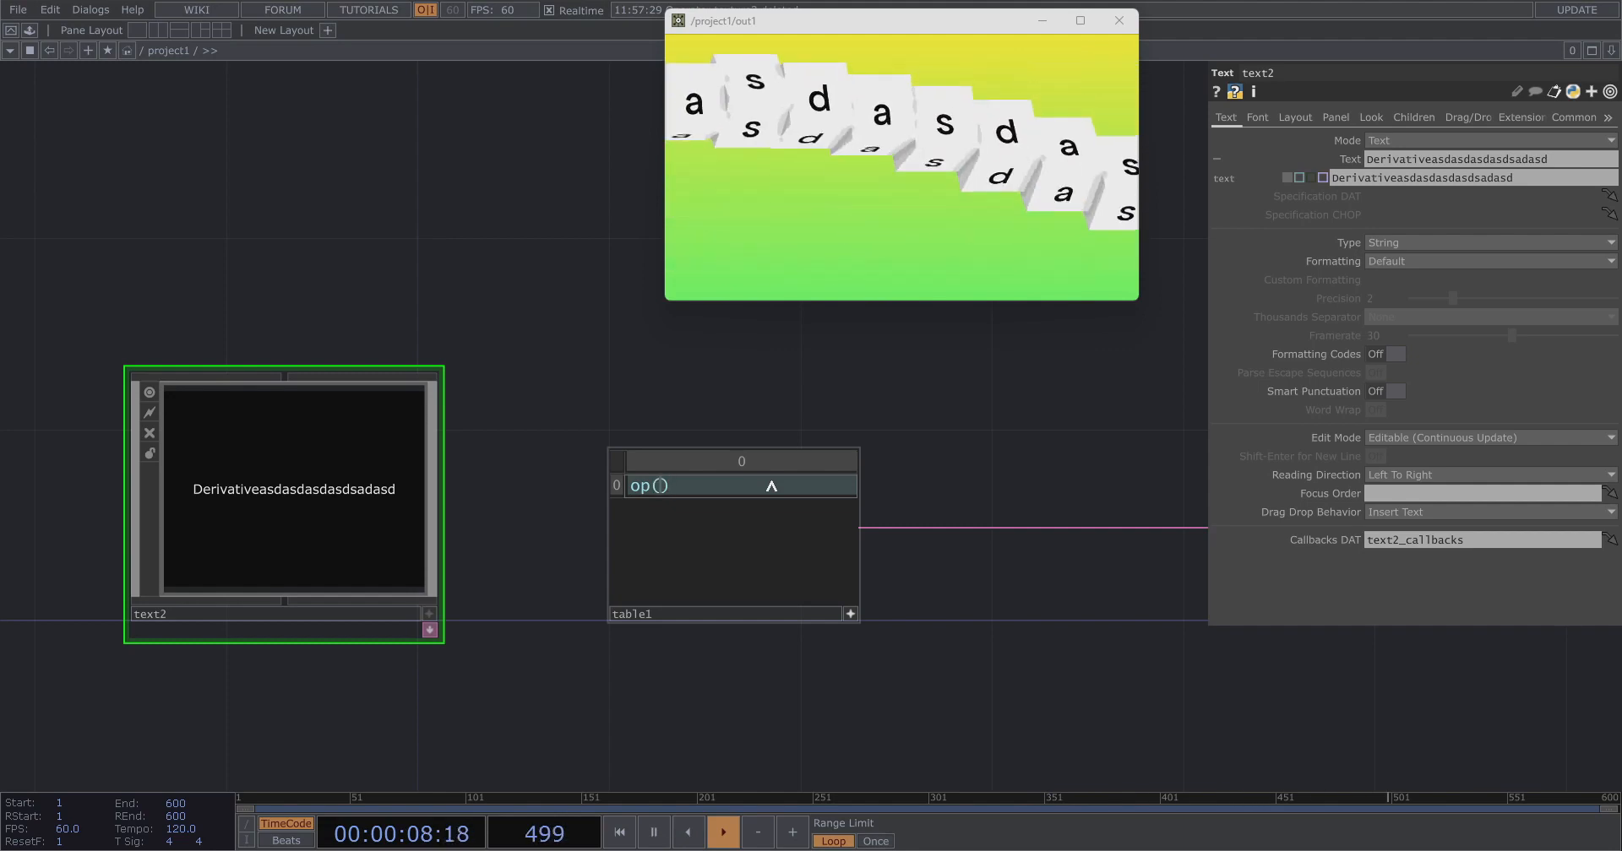
text(text2'))
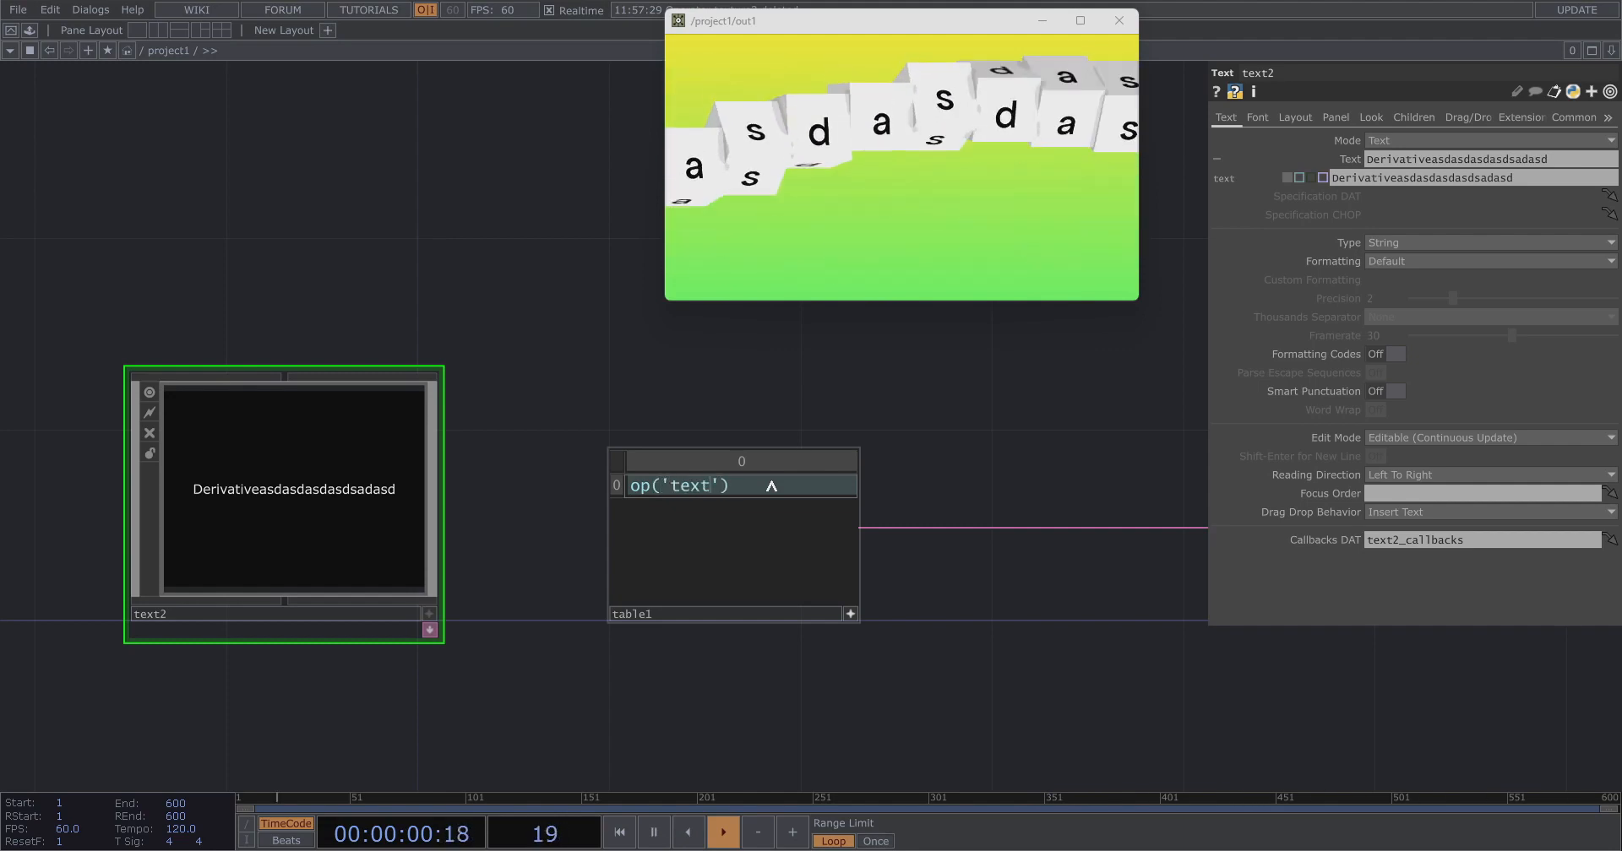
text(.par.tex)
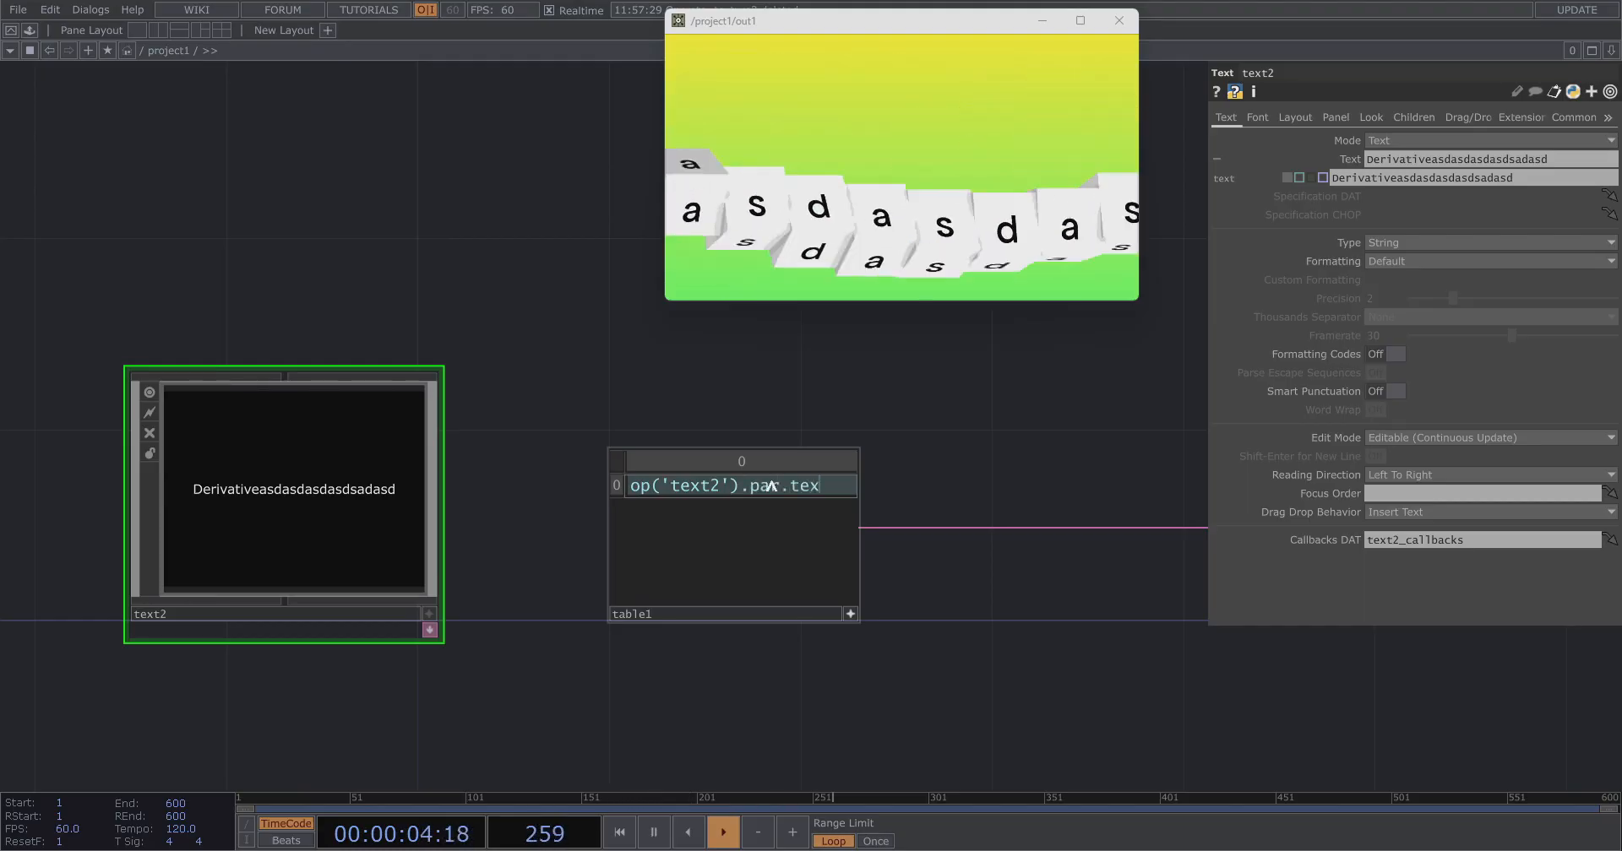
click(851, 615)
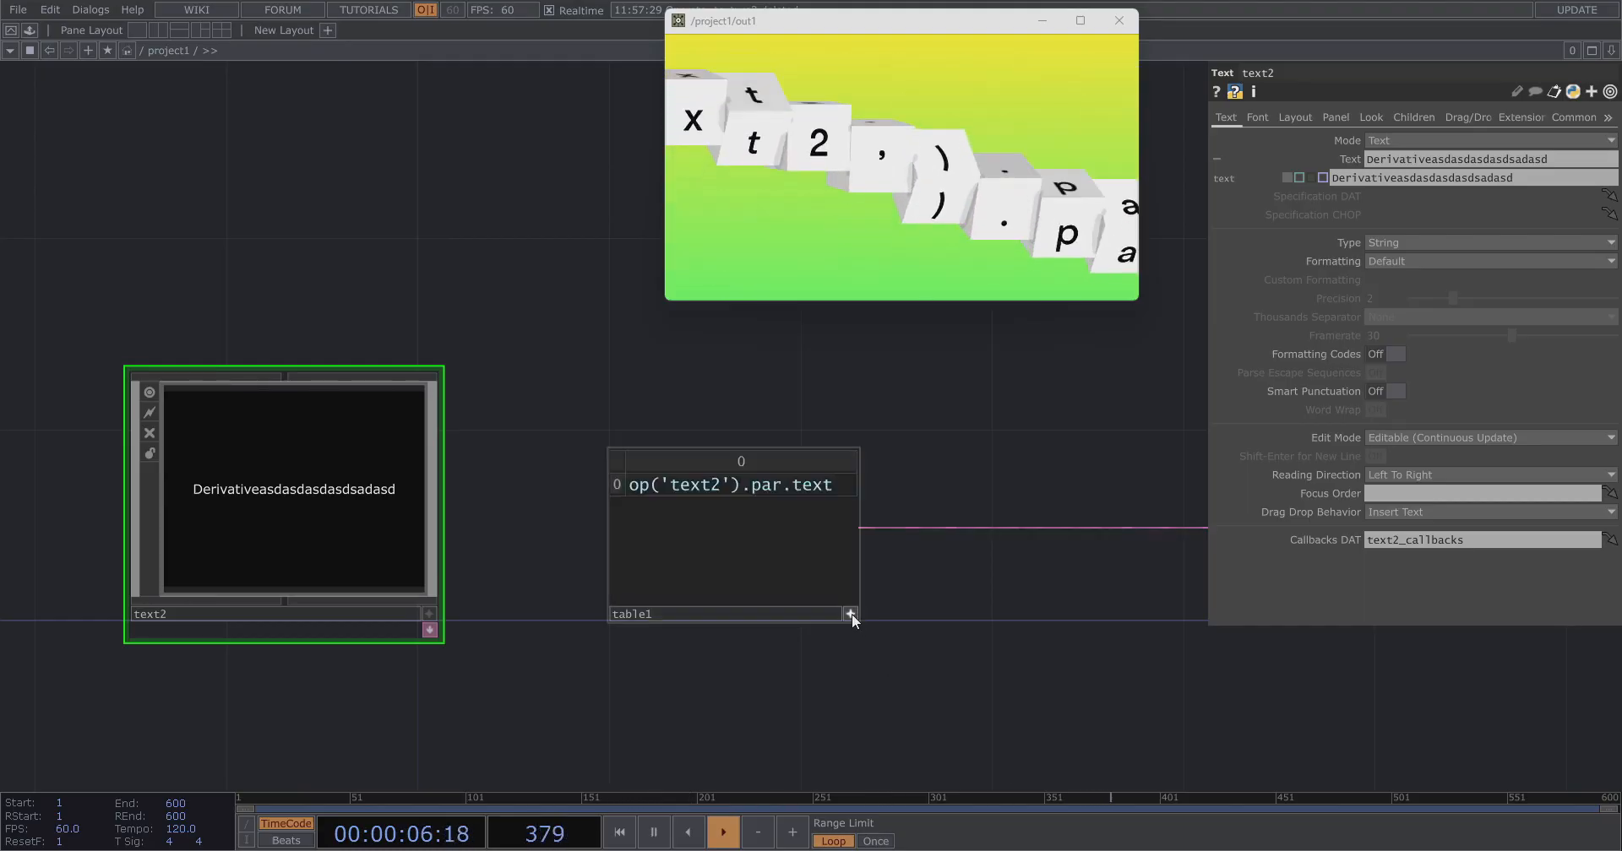
Insert an Evaluate DAT on the wire between table1 and null1.
scroll(565, 532, down, 1)
scroll(565, 533, down, 6)
scroll(789, 520, up, 4)
right_click(742, 531)
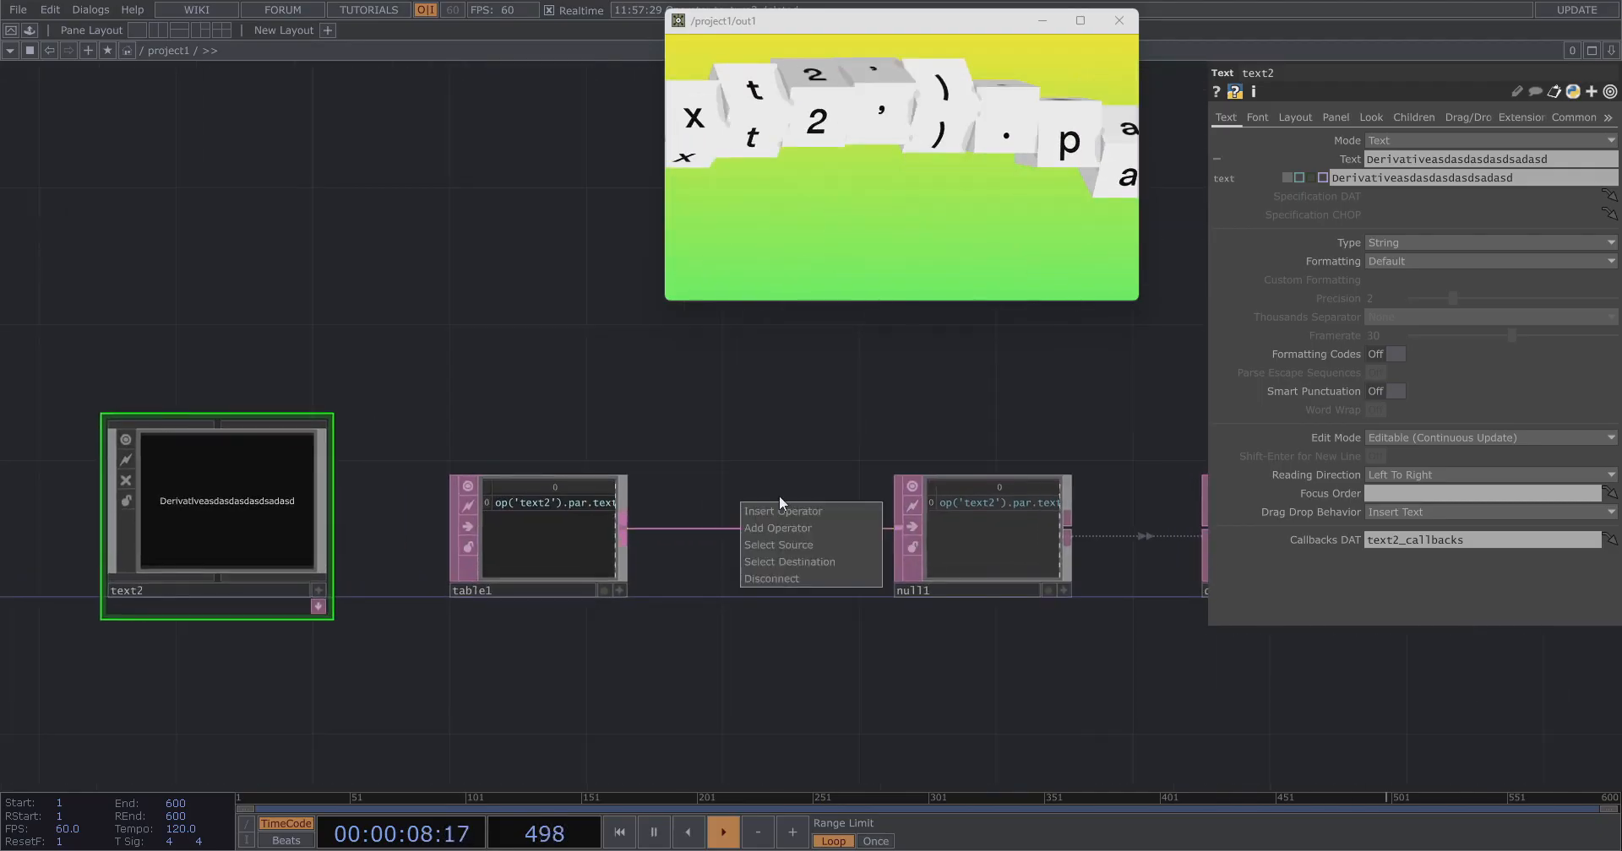
right_click(754, 527)
click(774, 508)
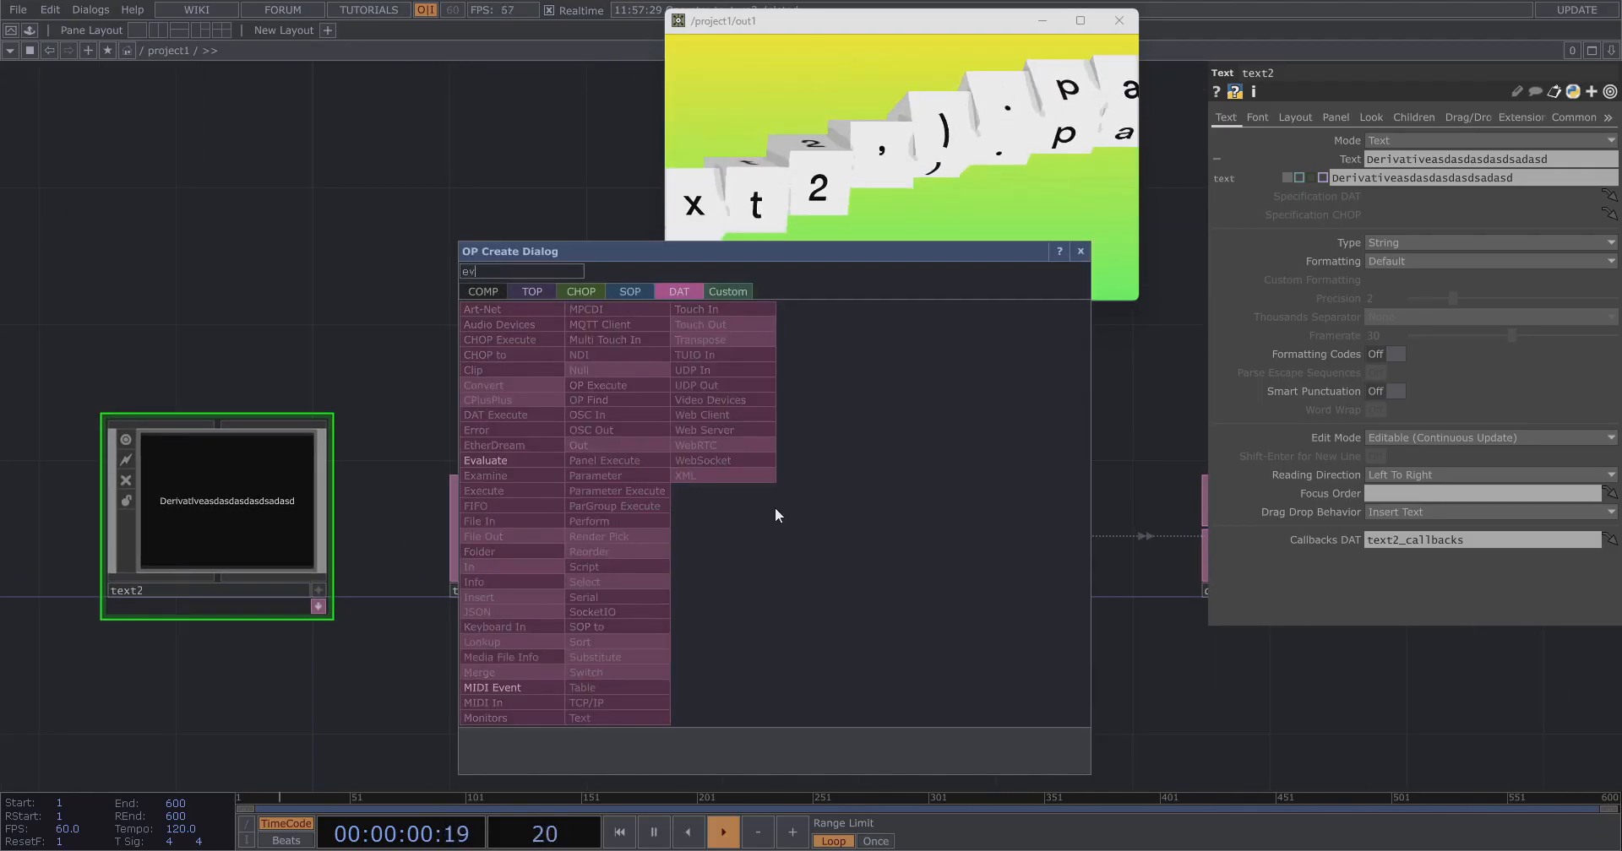
text(eva)
click(515, 460)
click(766, 533)
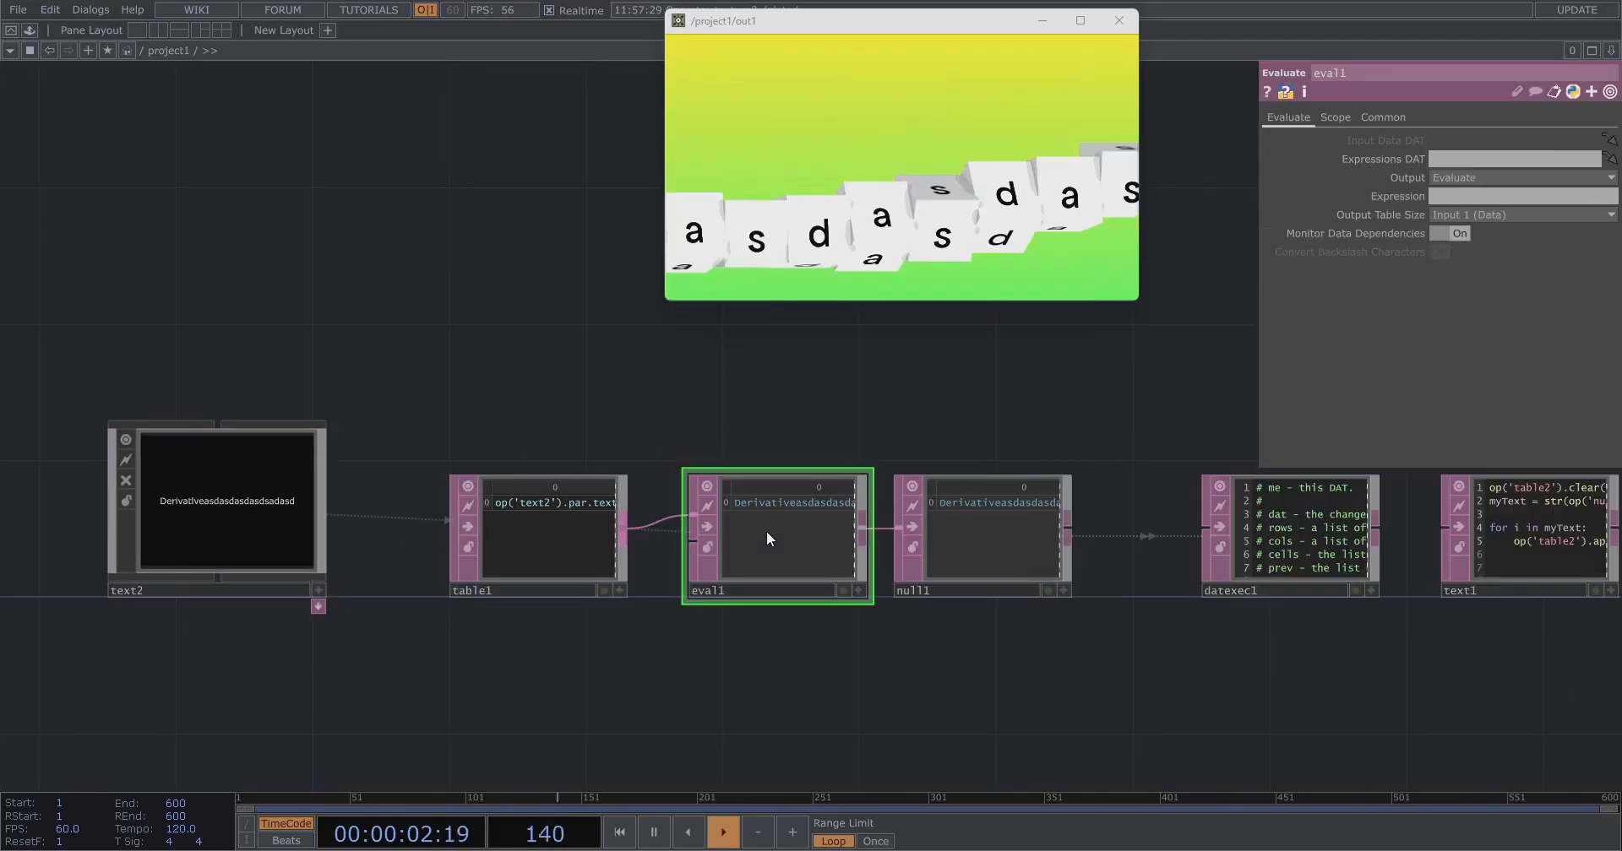
Replace the text in text2's panel with none.
scroll(679, 625, up, 3)
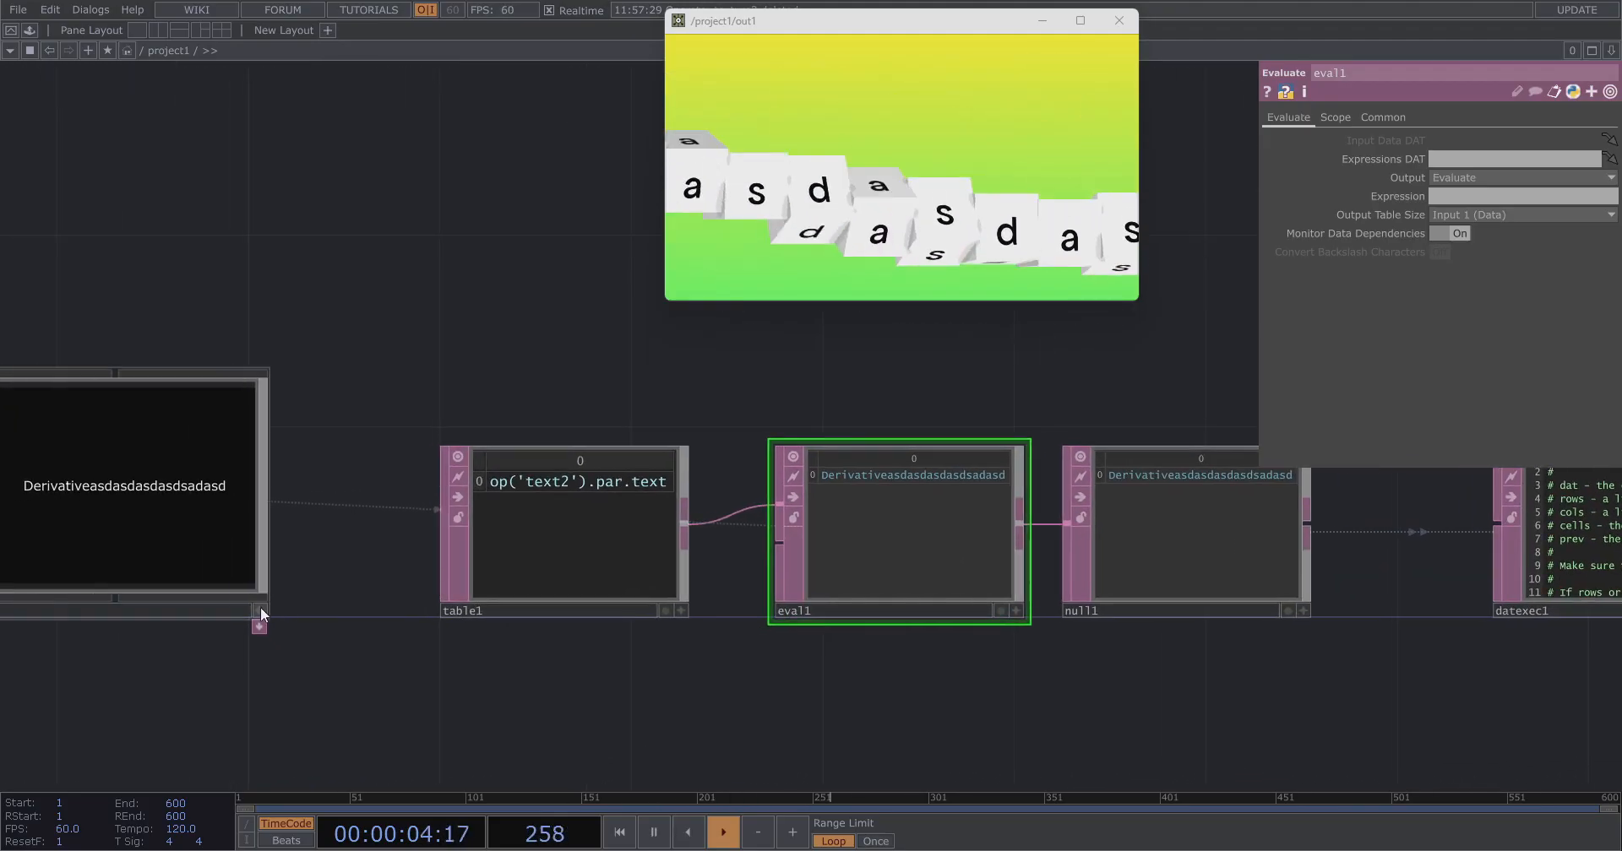
click(260, 606)
click(190, 505)
text(asdasdasd)
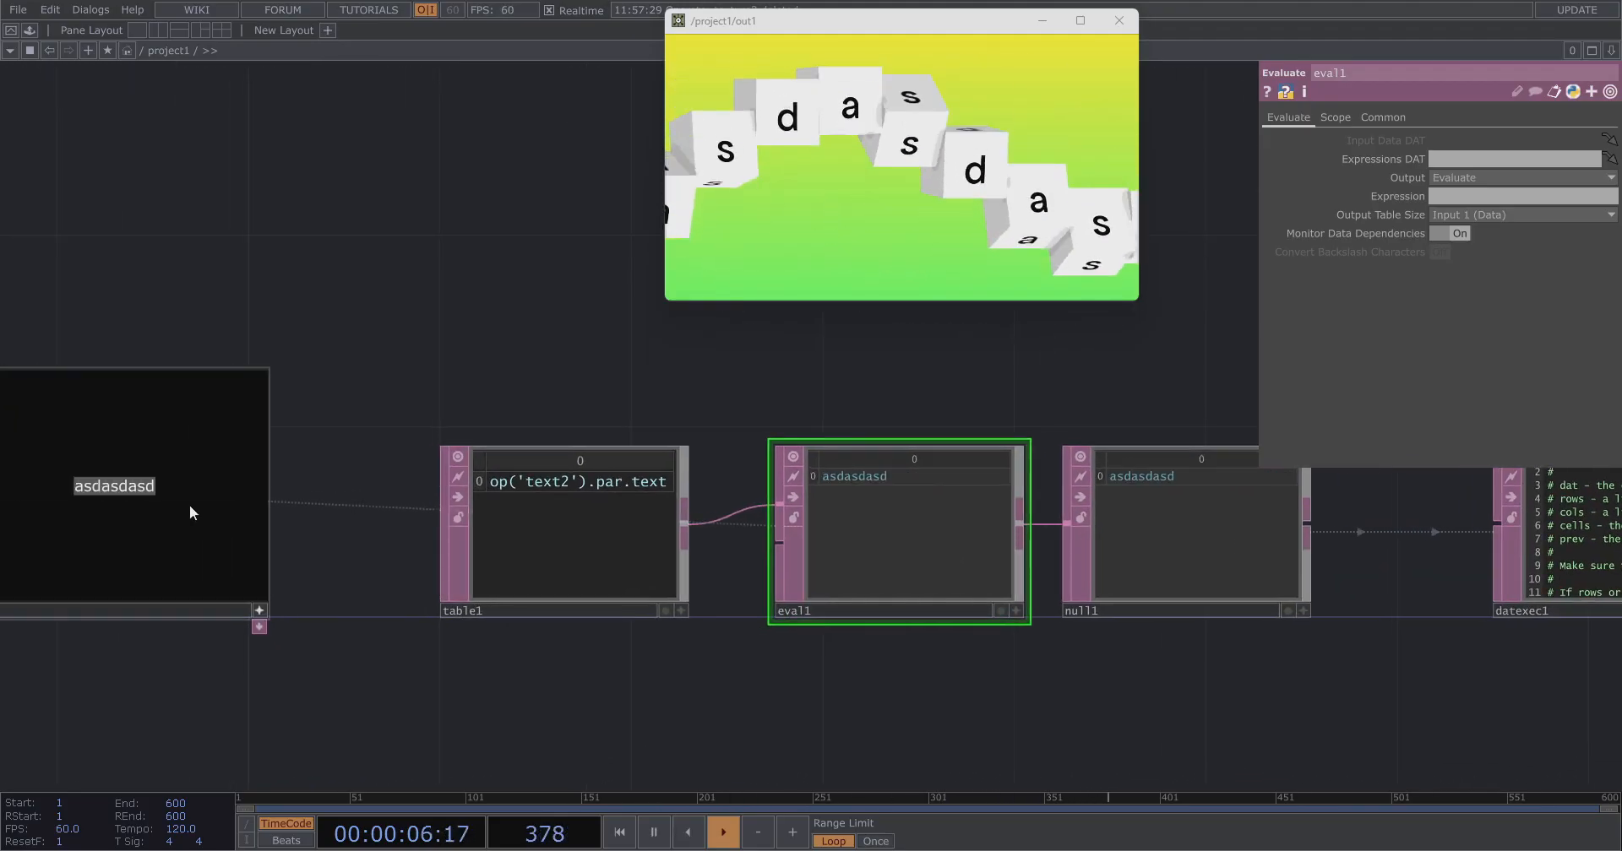
text(deoxan)
key(ctrl+a)
key(BackSpace)
text(asd)
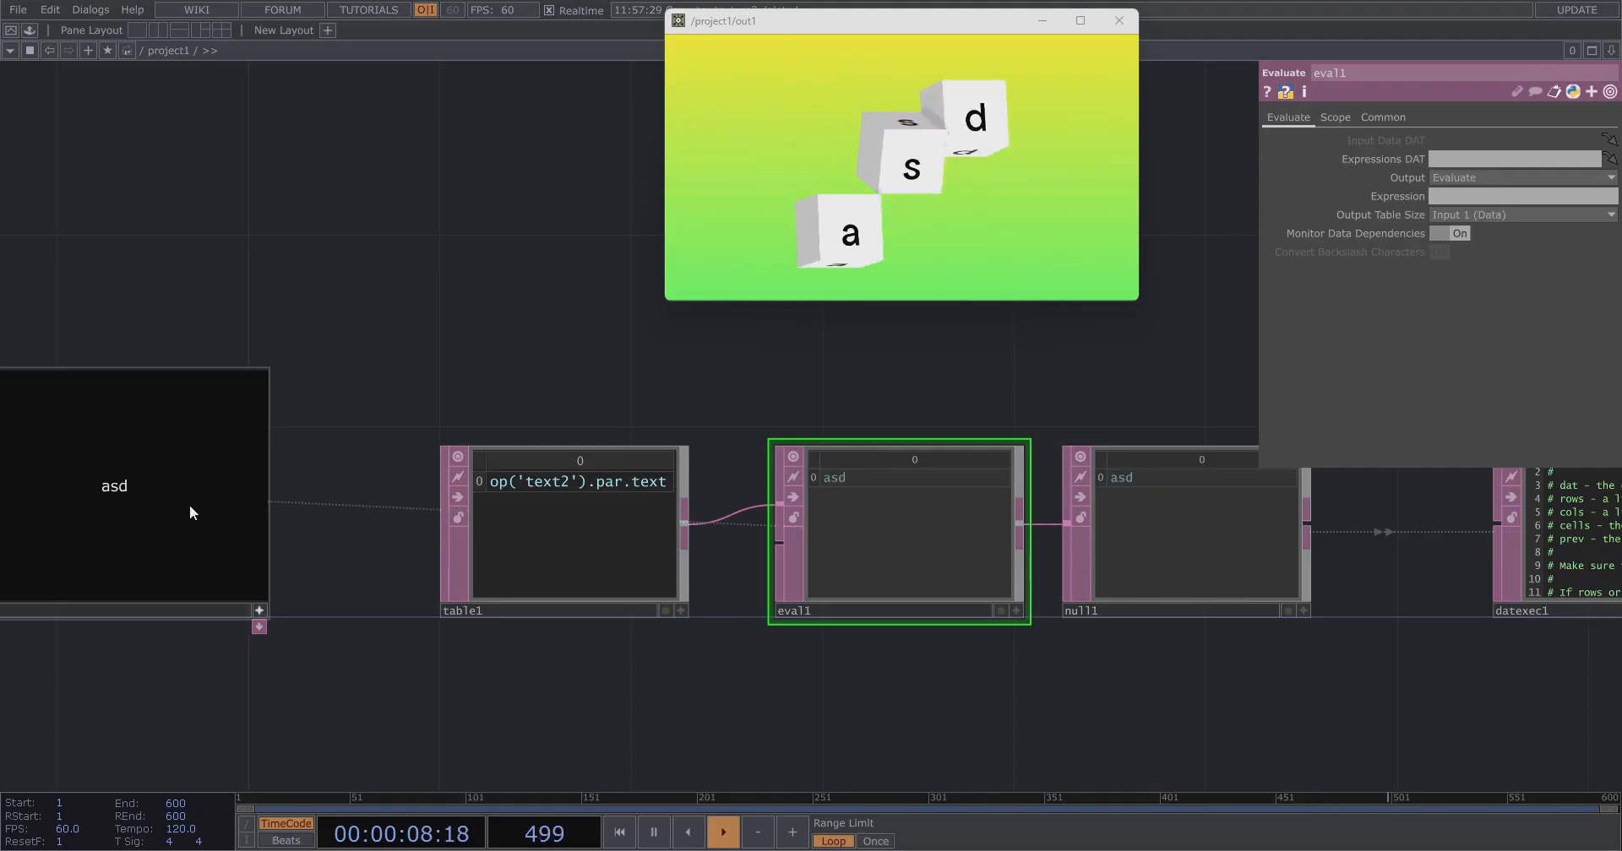
key(ctrl+a)
text(jnone)
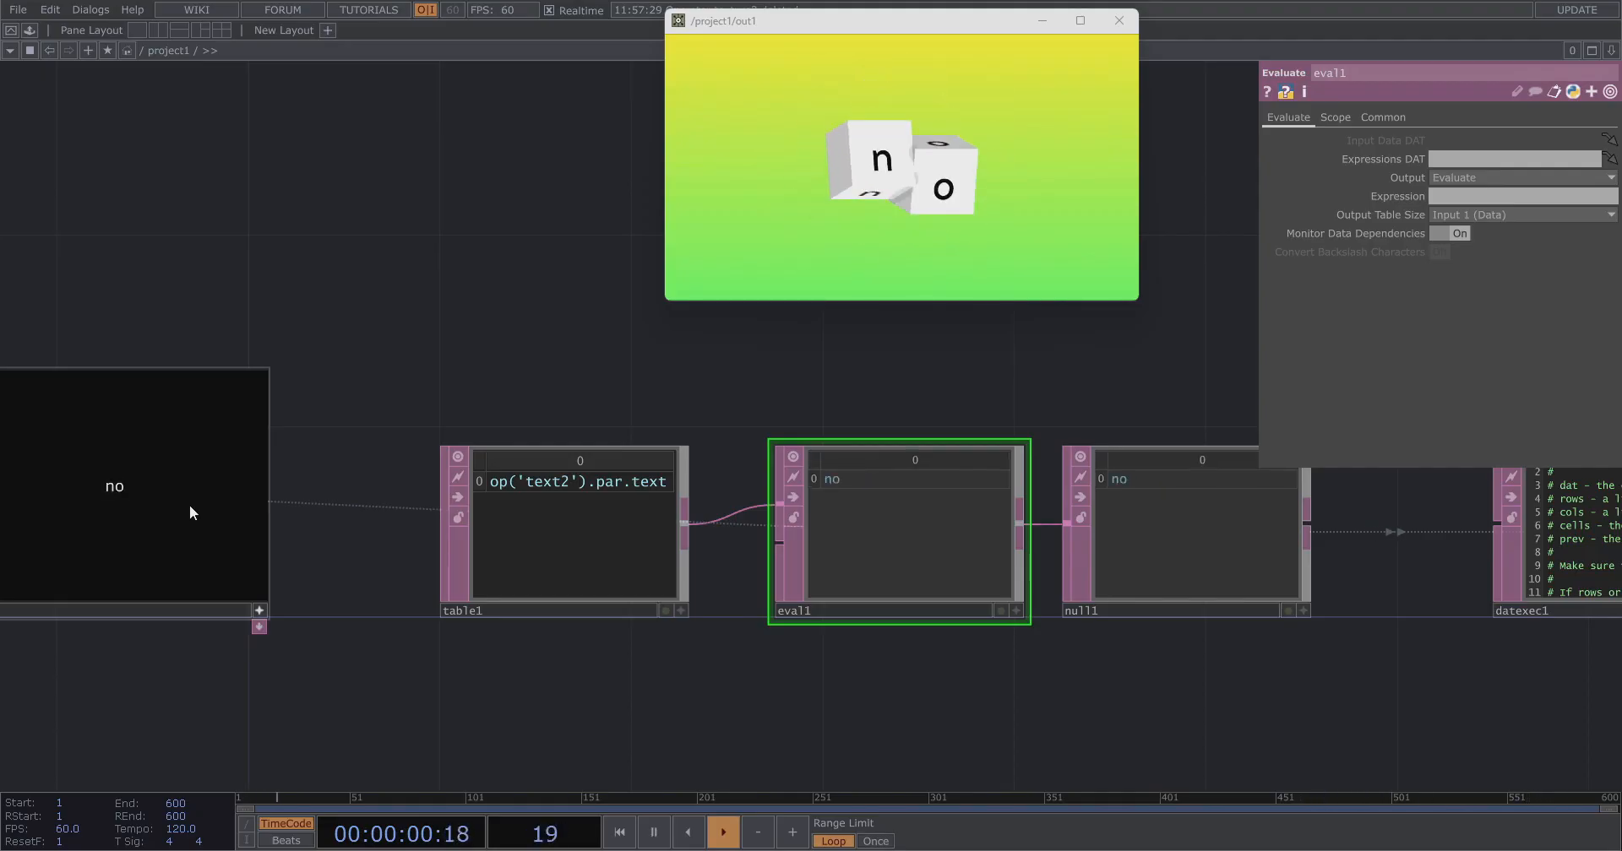
click(261, 609)
Reposition text2 beside table1 and make its panel viewer active.
drag(207, 534, 338, 526)
drag(484, 391, 579, 387)
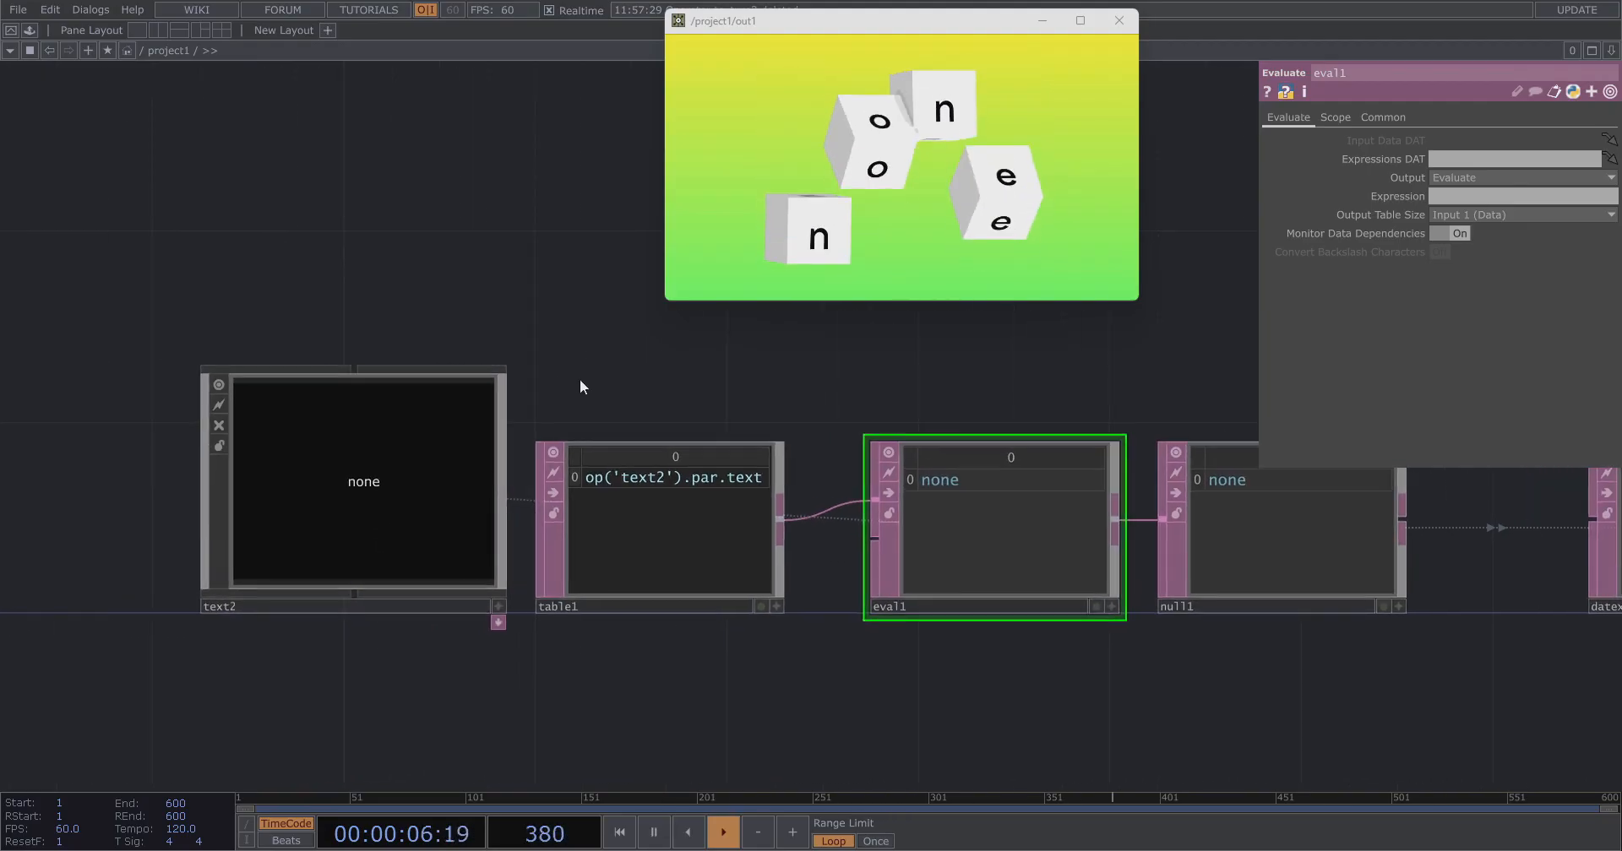
click(497, 607)
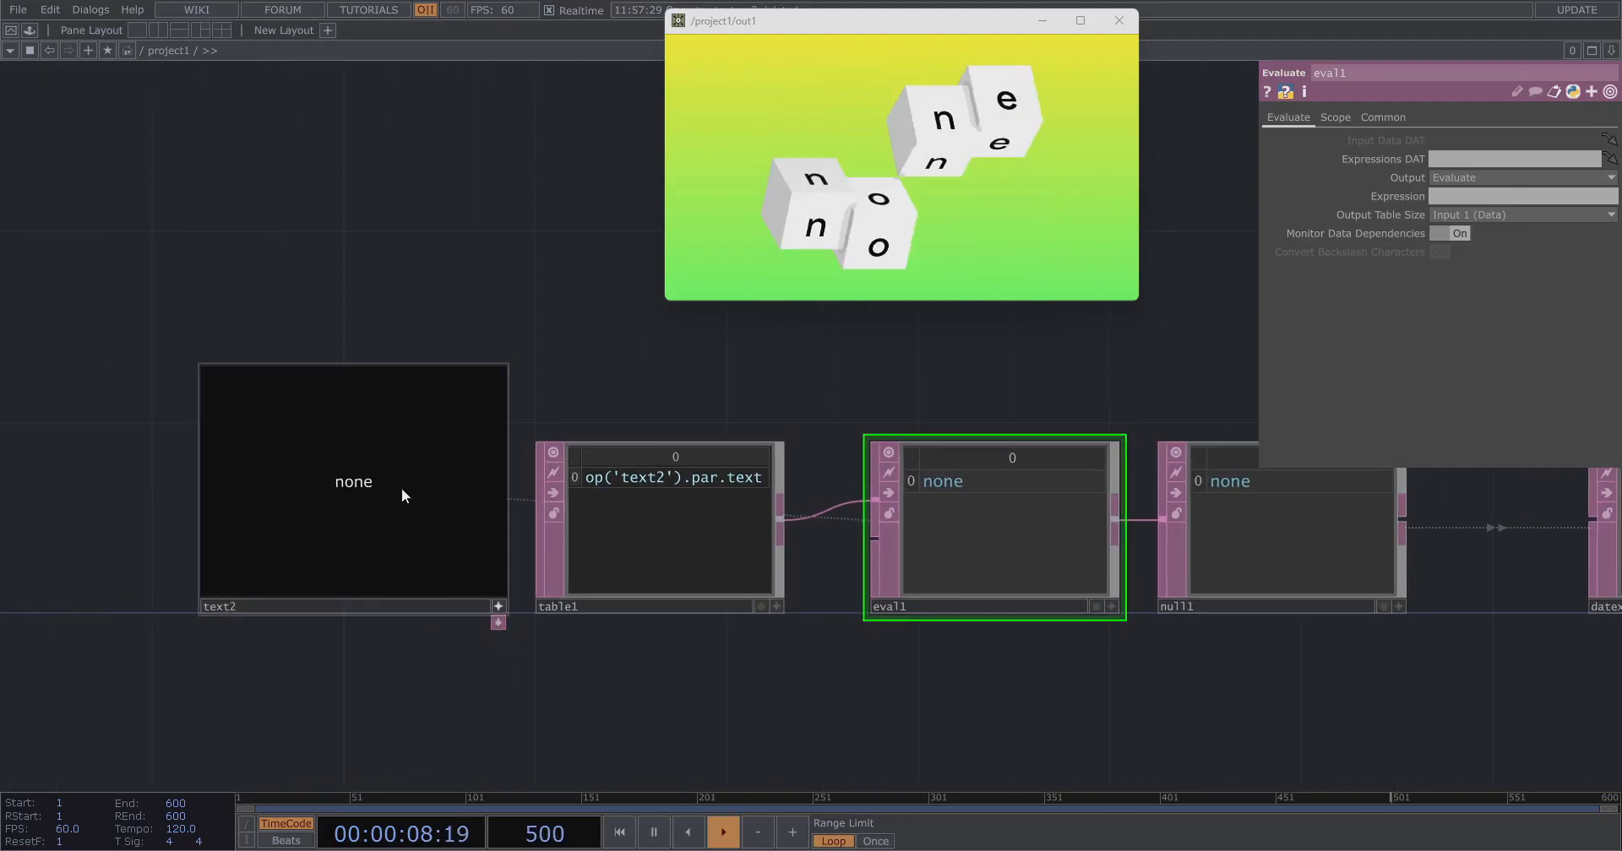
Replace text2's panel text with test strings such as asdasdasd to preview the letter instancing.
key(ctrl+a)
text(asdasdasd)
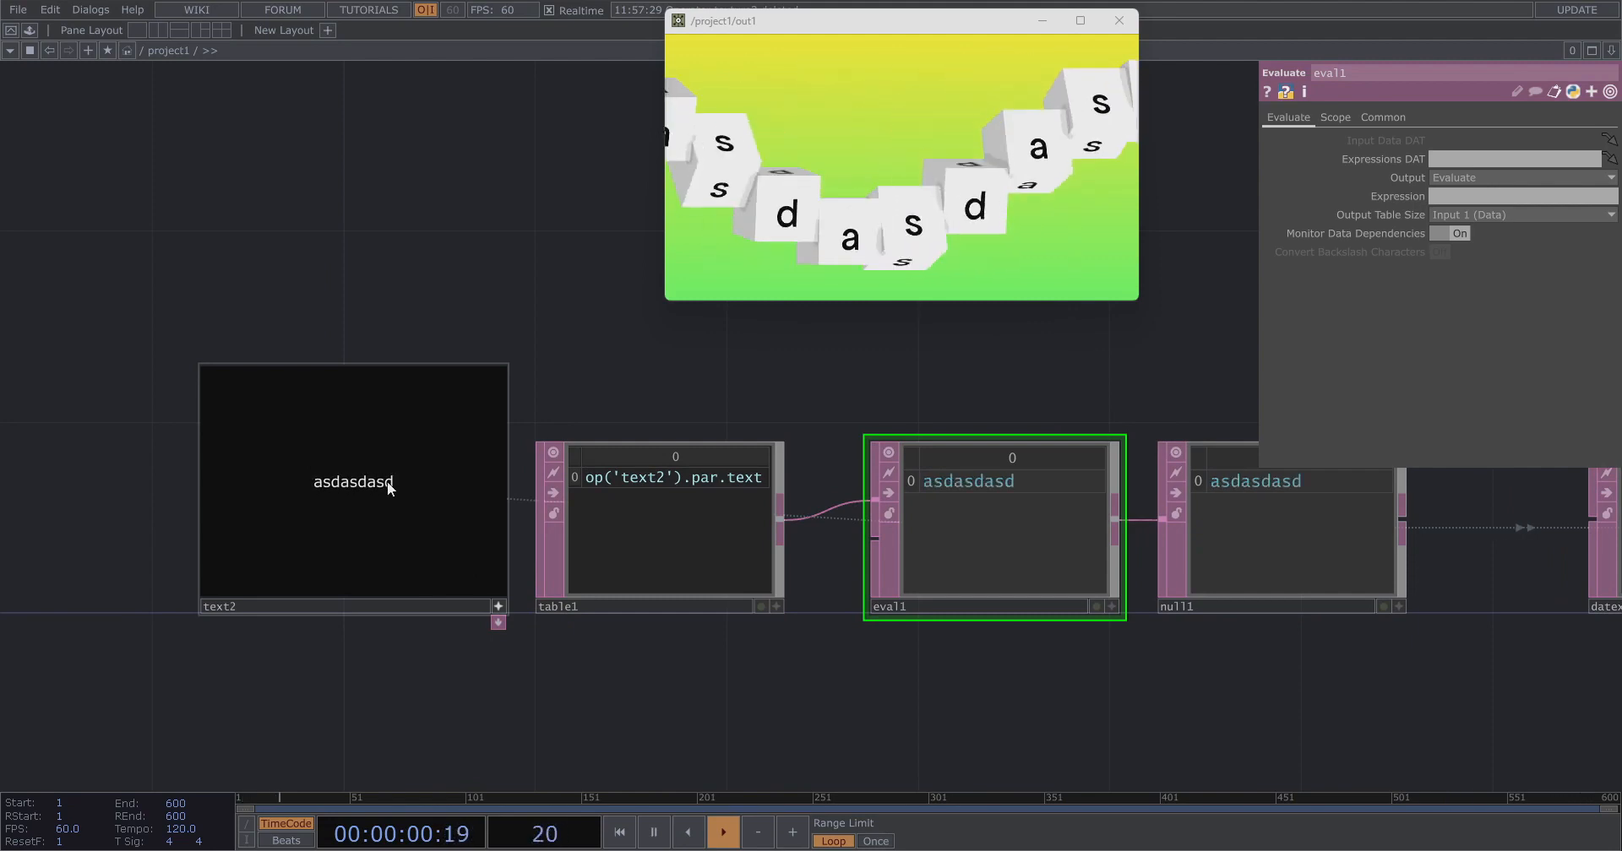
text(asdasdasdasd)
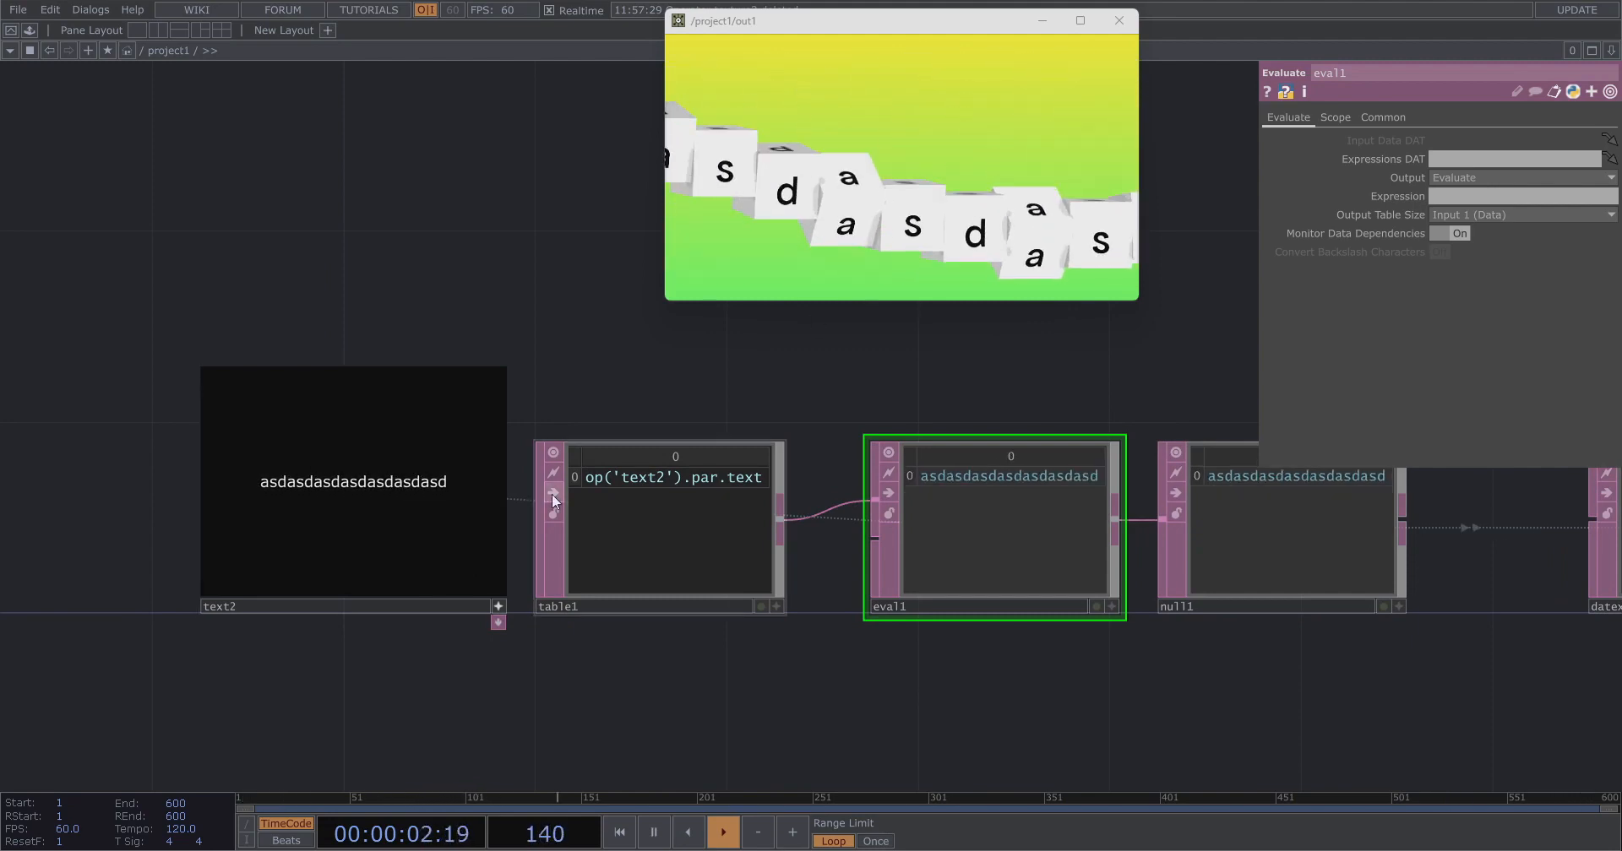
key(ctrl+a)
text(asdasdasd)
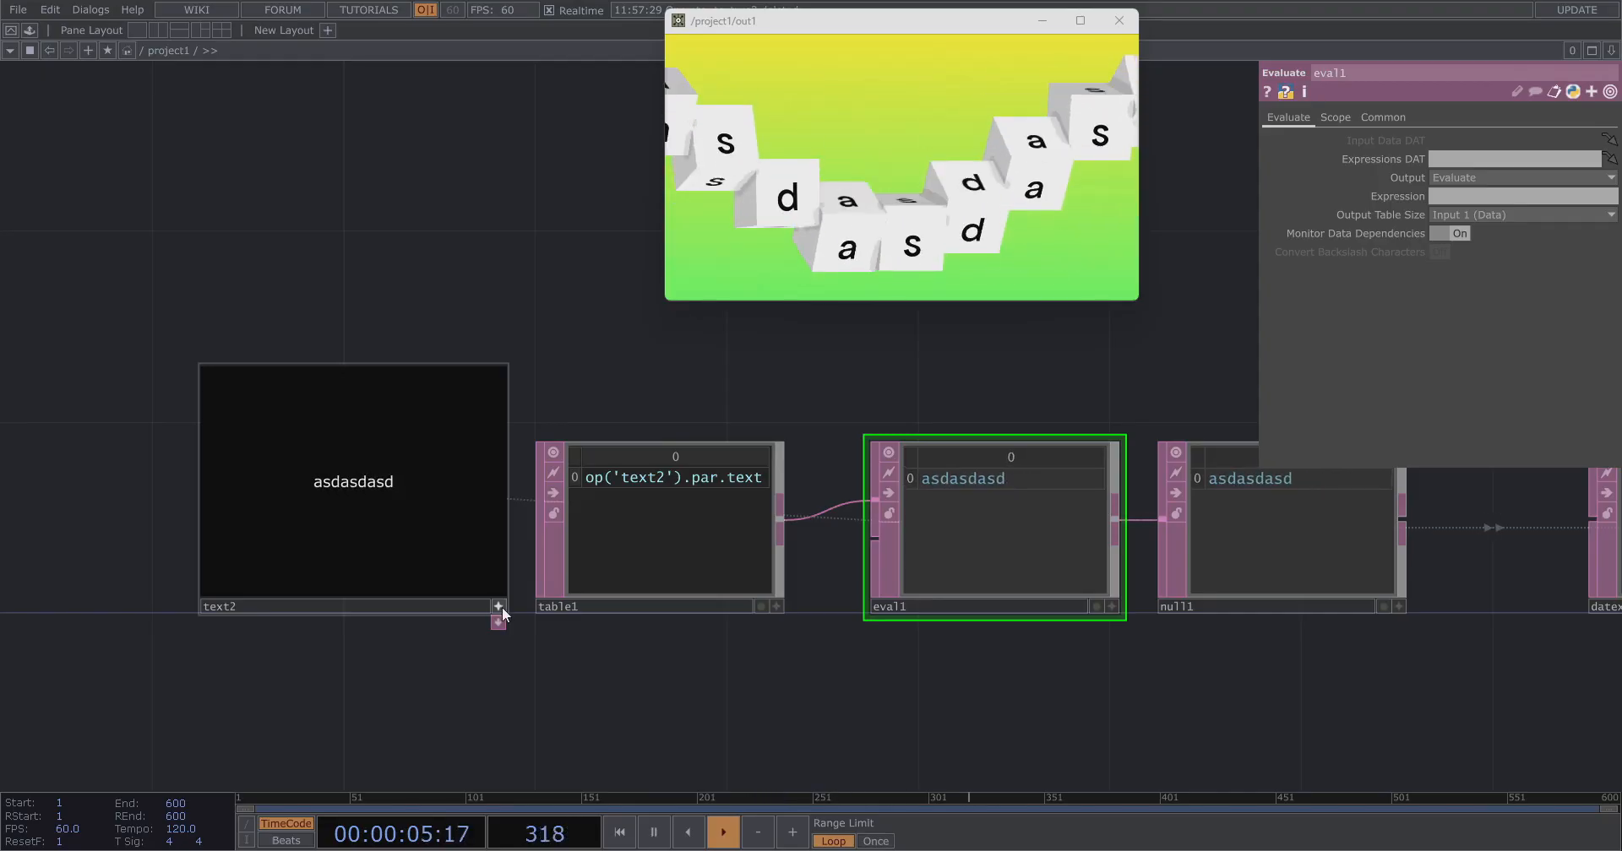
Widen cam1's Ortho Width to about 8.94 so more letter boxes fit in the render.
click(500, 608)
scroll(54, 456, down, 8)
drag(896, 578, 650, 767)
scroll(1021, 502, up, 3)
scroll(1019, 501, up, 3)
click(667, 574)
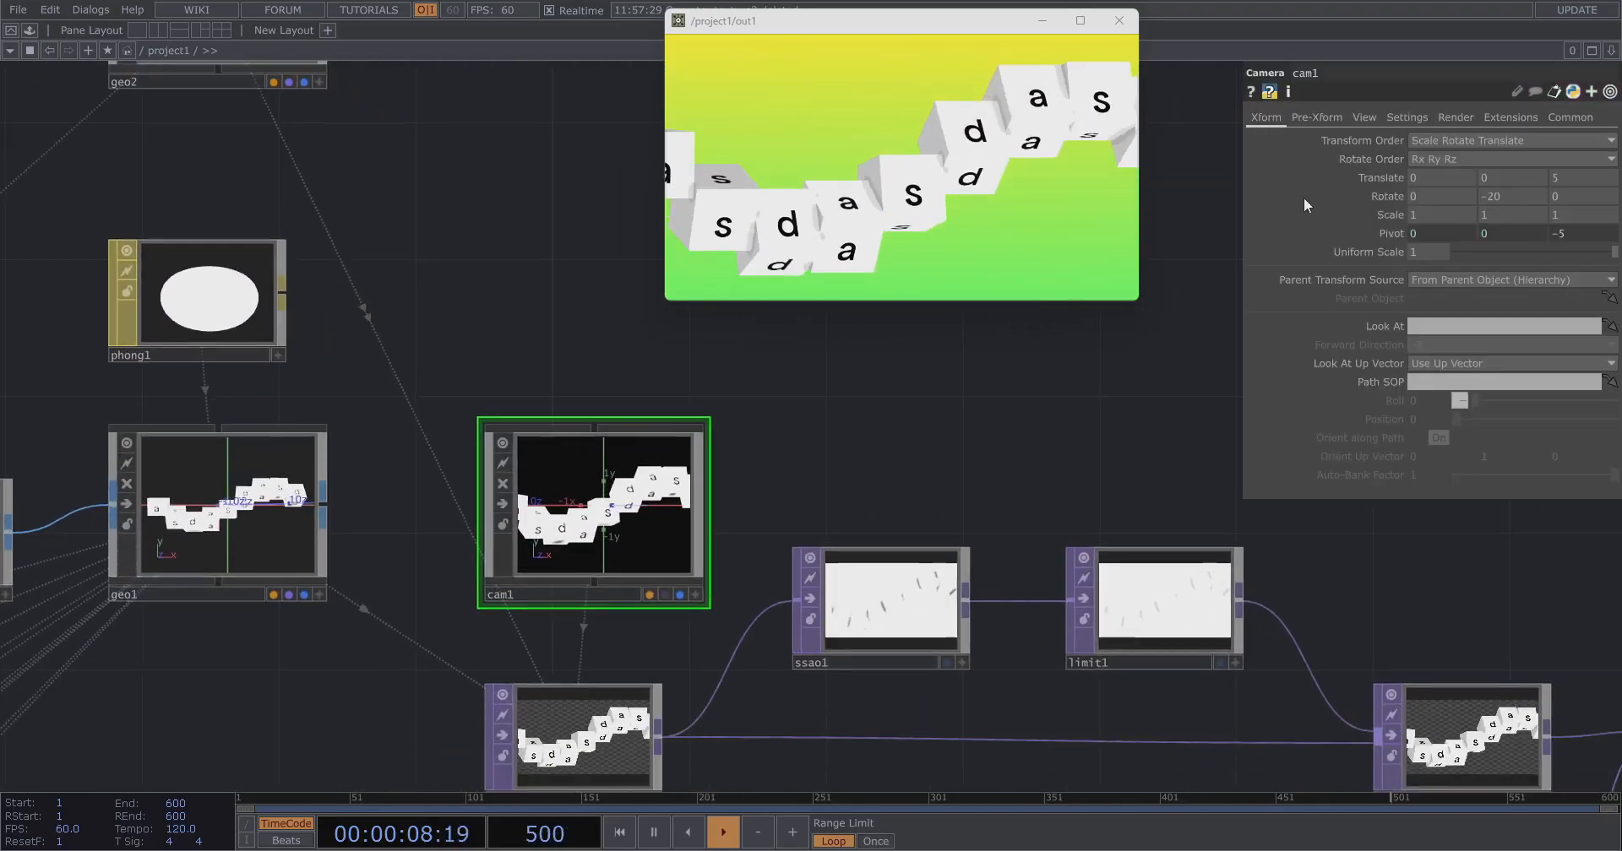
click(1361, 117)
drag(1513, 192, 1600, 198)
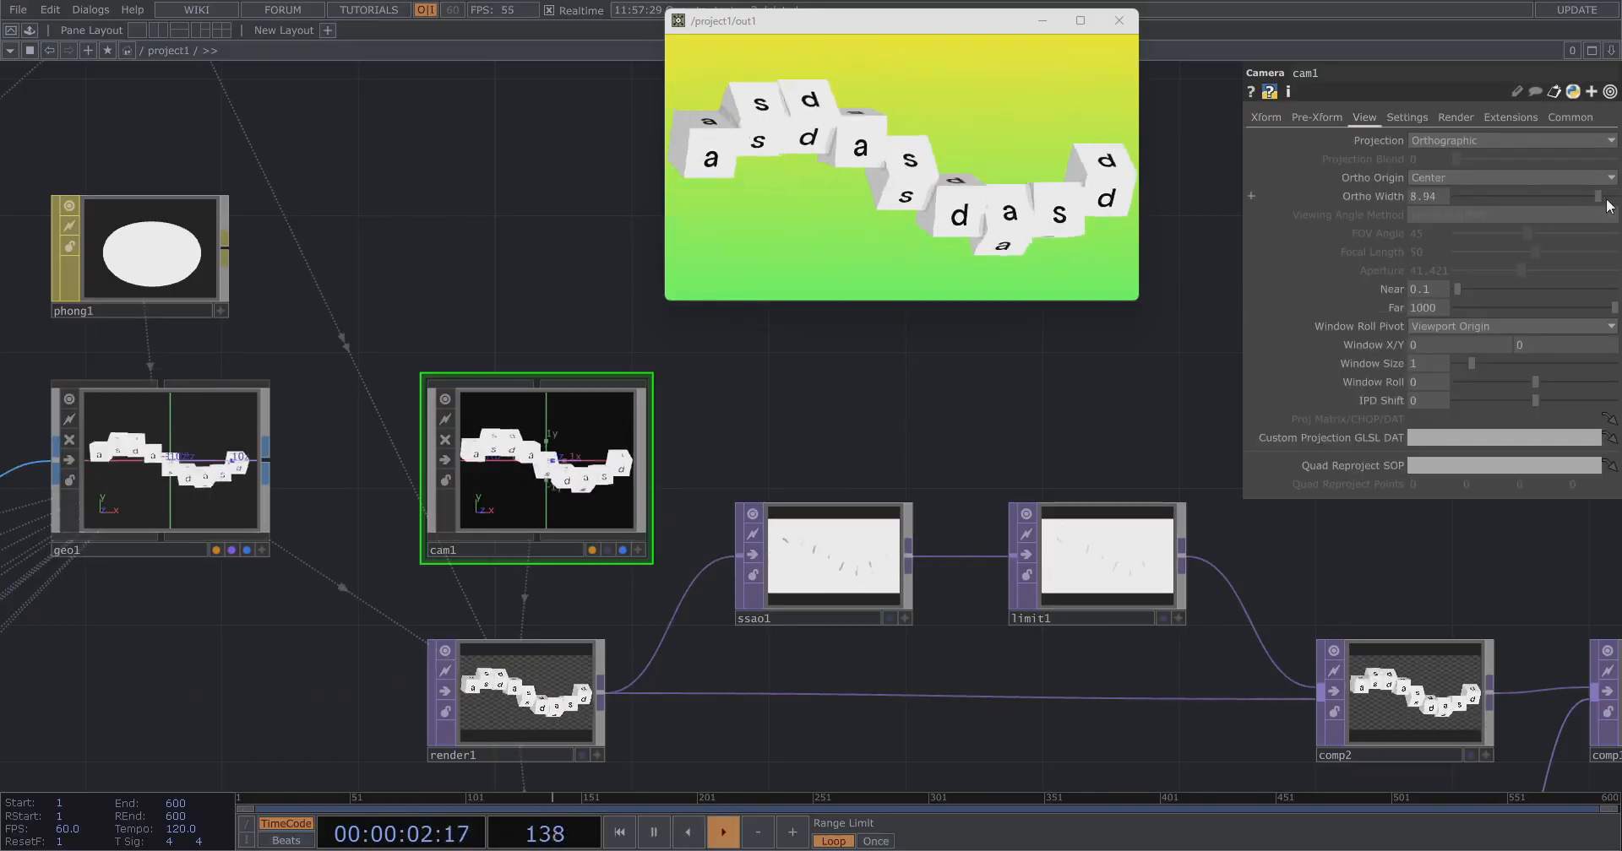
Activate text2's viewer, retype its text as asdasd, and deactivate the viewer again.
scroll(1180, 334, down, 5)
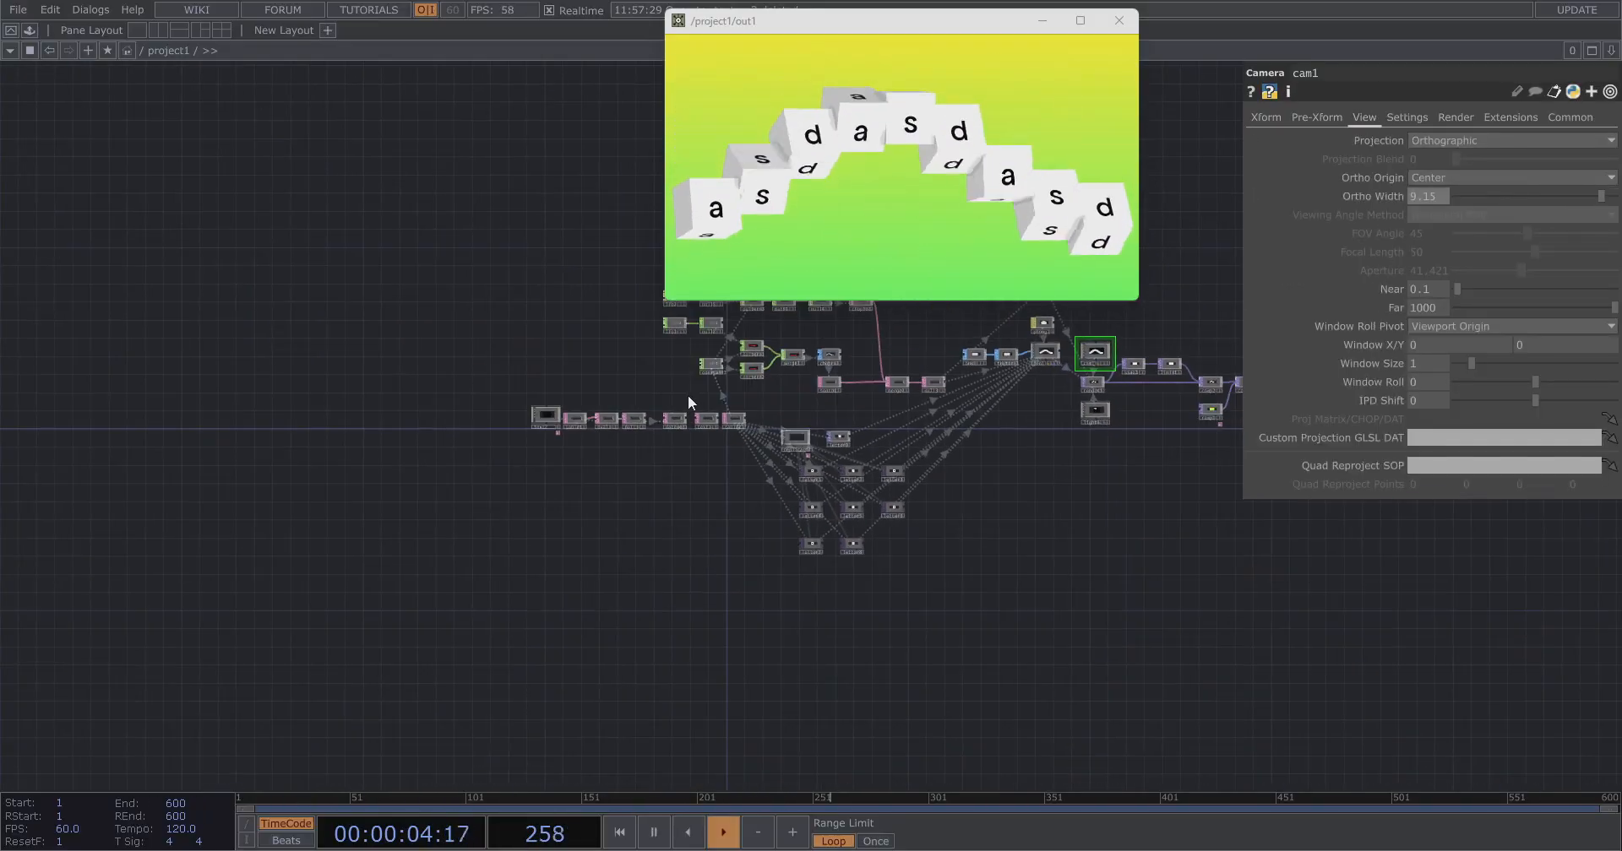
scroll(351, 464, up, 6)
middle_drag(567, 586, 590, 600)
click(608, 628)
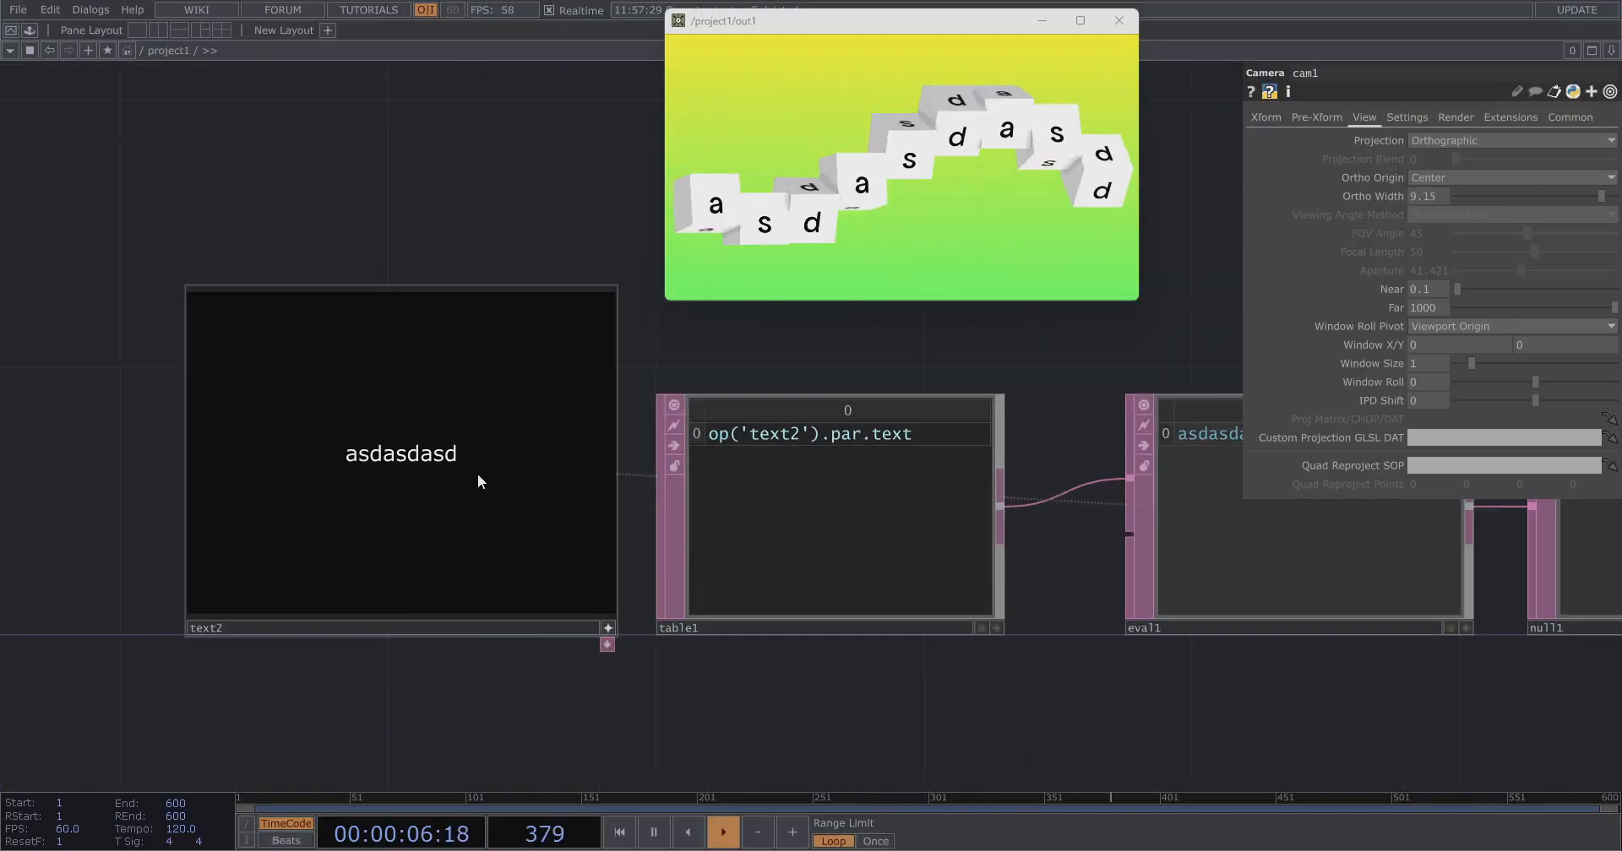
double_click(478, 474)
text(asdasd)
click(608, 629)
Set cam1's Y rotation to 0.
scroll(18, 561, down, 4)
drag(684, 477, 102, 648)
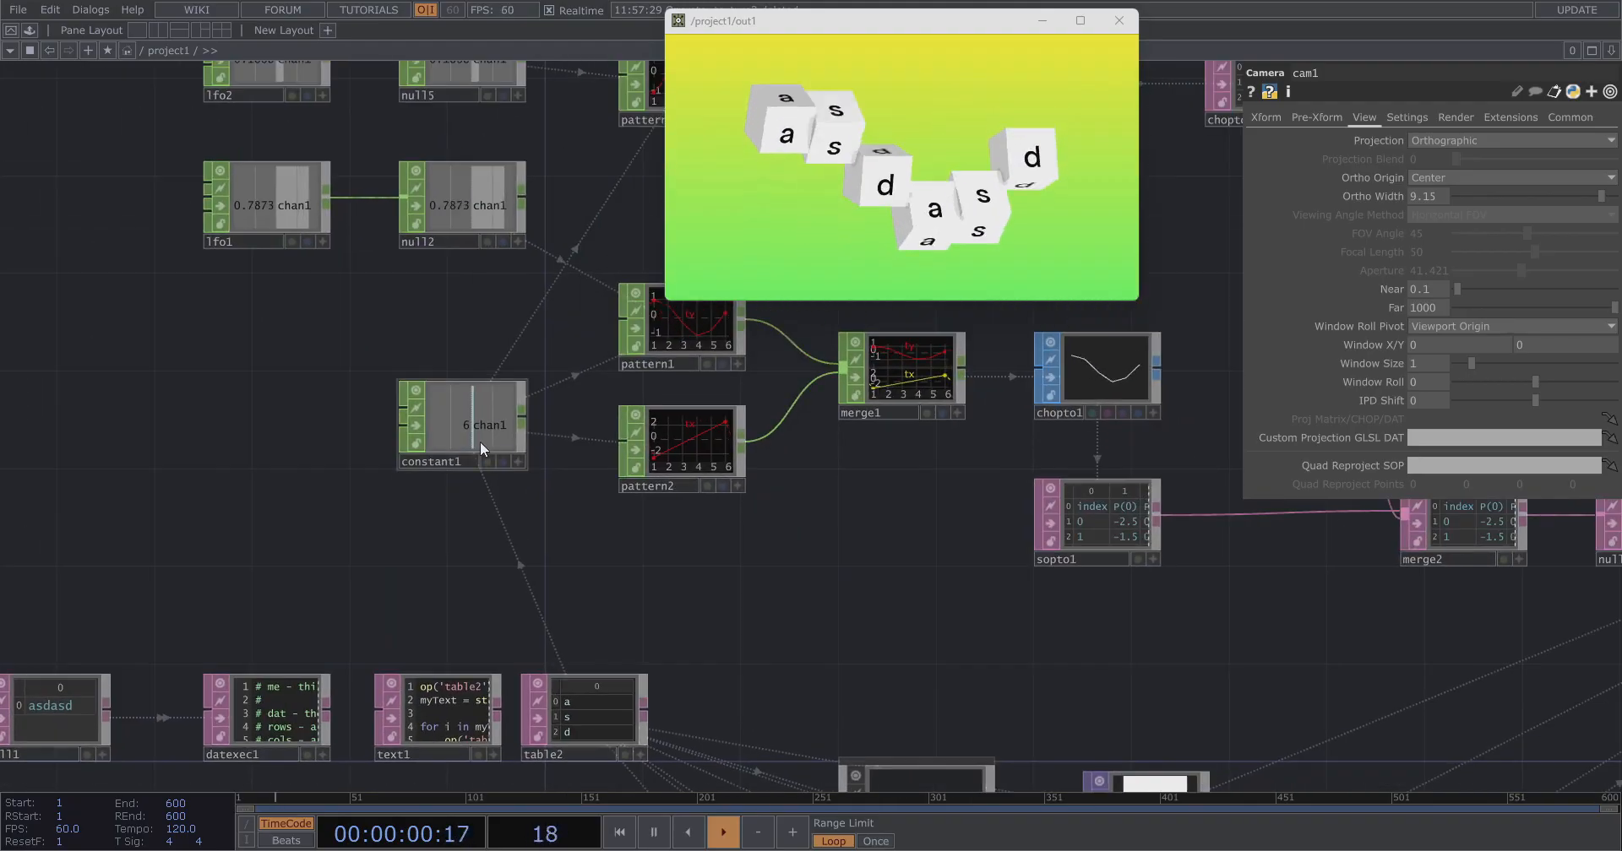
scroll(270, 493, down, 4)
scroll(269, 493, down, 1)
scroll(622, 423, up, 2)
drag(920, 454, 168, 533)
click(1265, 117)
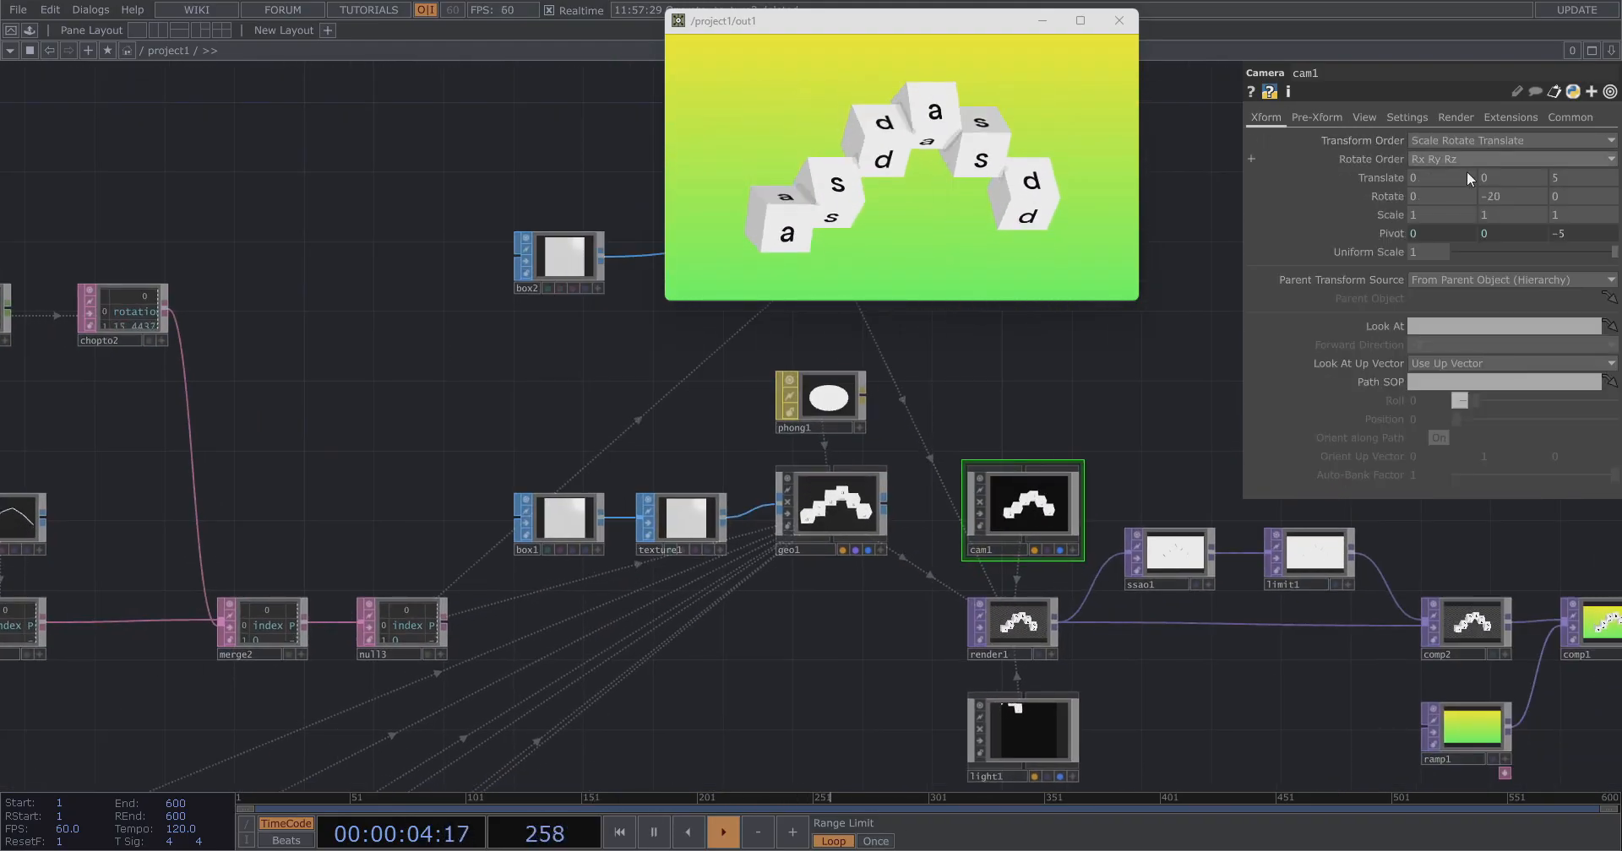
text(0)
key(Return)
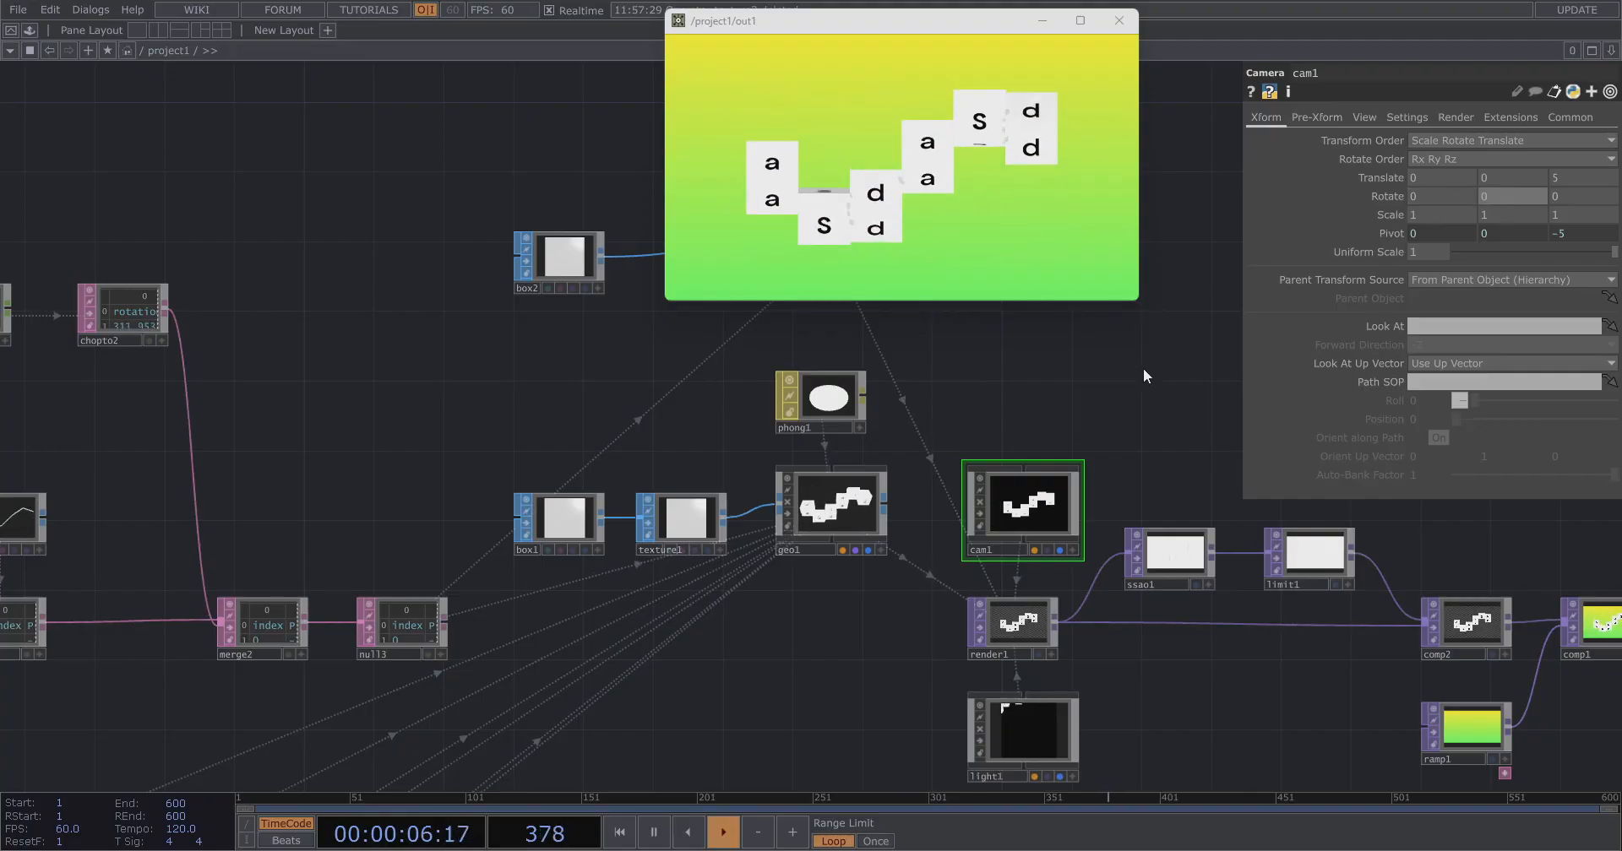
Reference constant1's chan1 channel in cam1's Ortho Width parameter.
scroll(1119, 382, down, 4)
scroll(523, 393, up, 1)
scroll(516, 392, up, 1)
click(1364, 117)
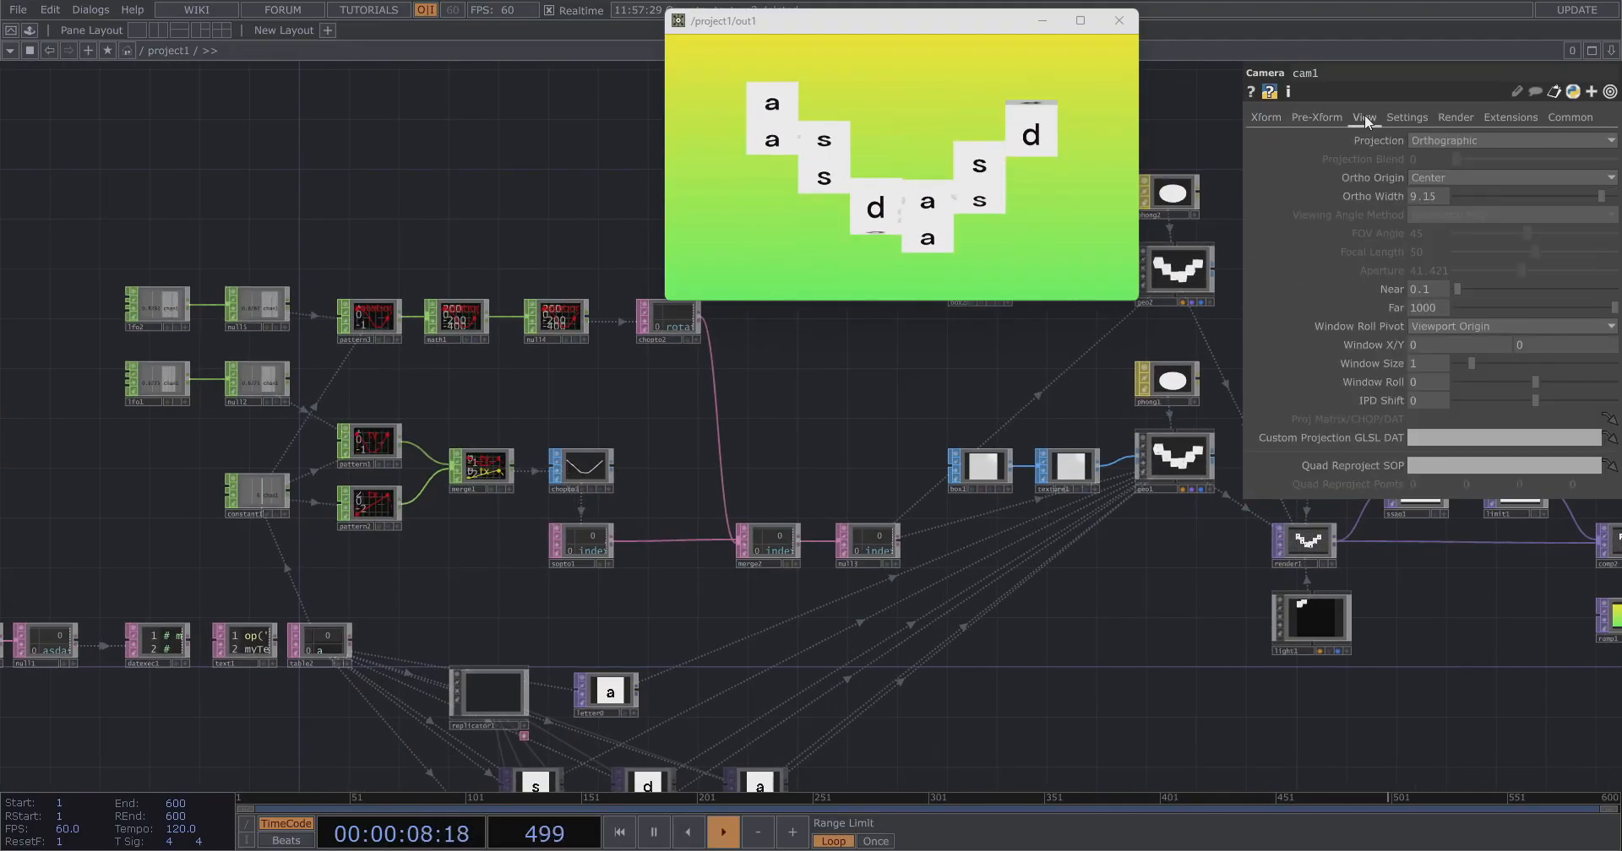
scroll(167, 530, up, 3)
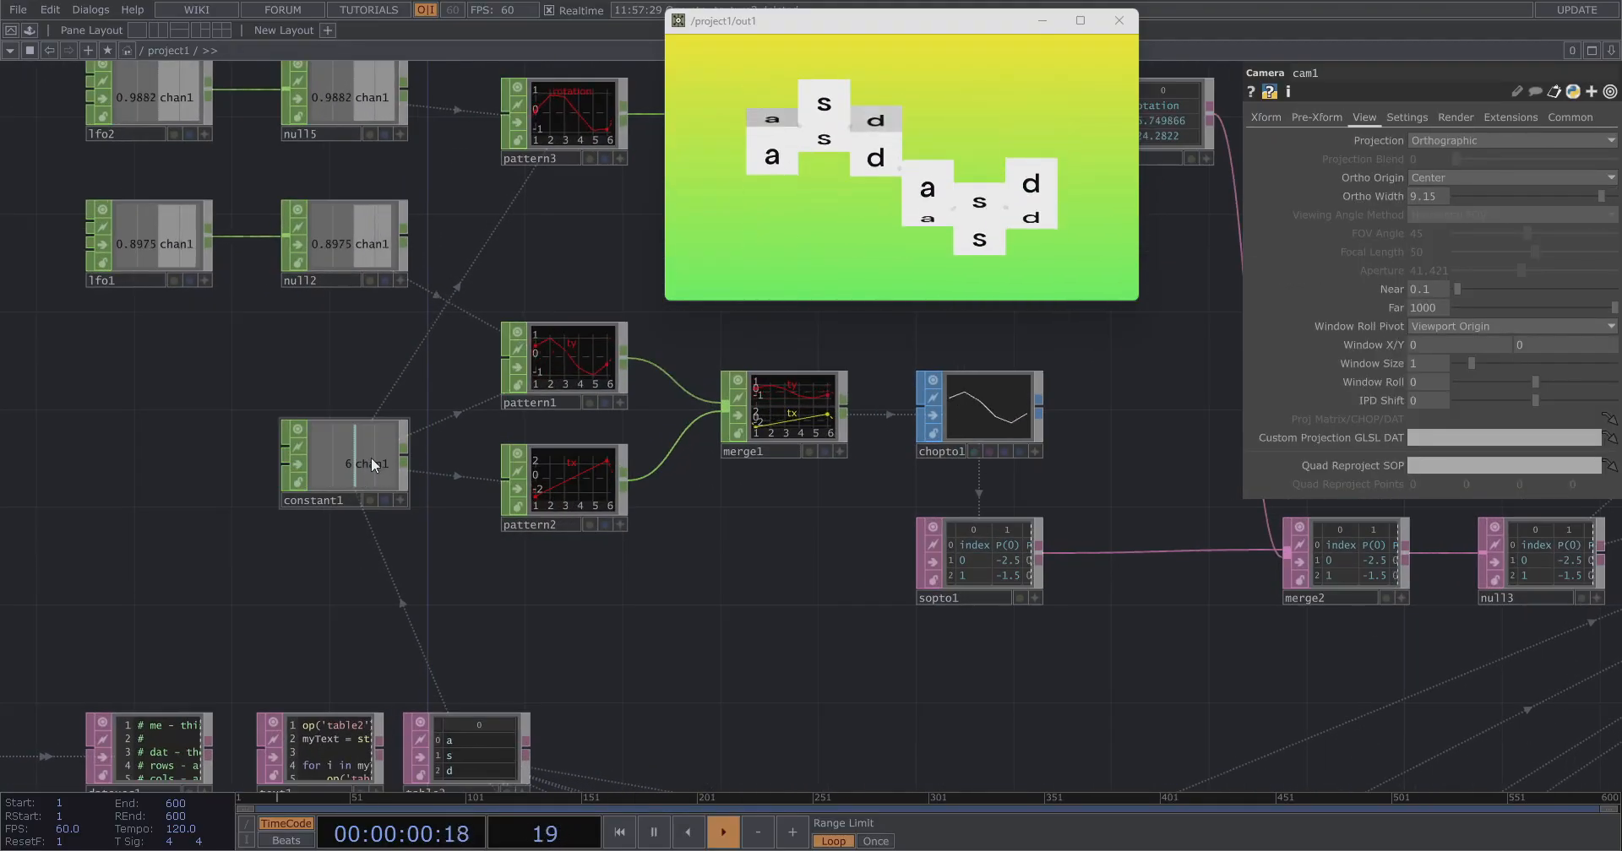
right_click(372, 458)
click(500, 468)
drag(500, 468, 1416, 198)
click(1426, 202)
click(531, 321)
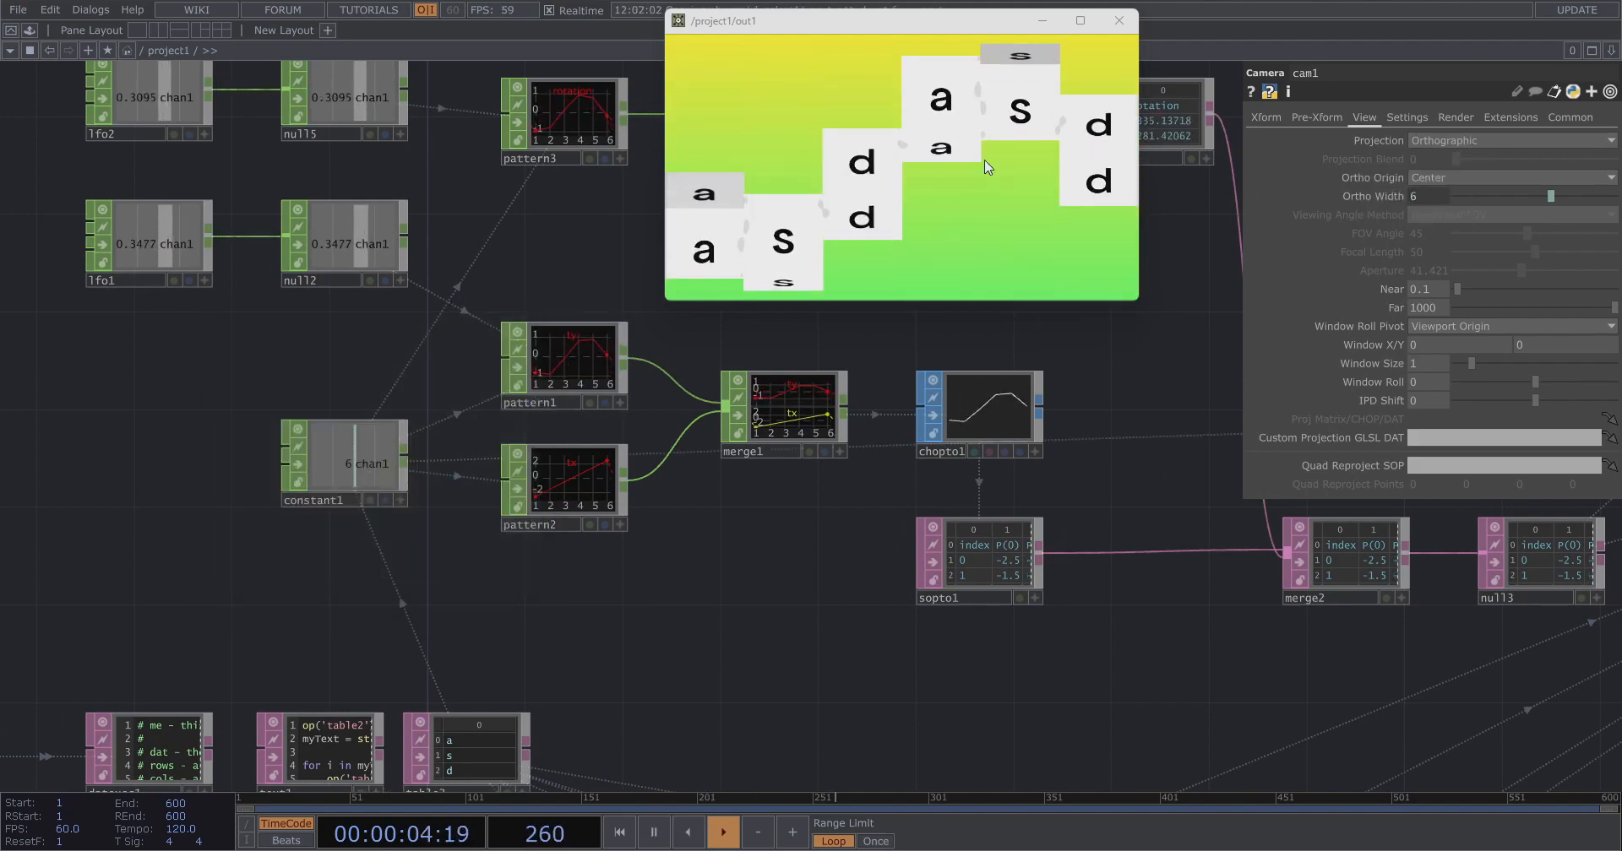
Enter test text asdasdasd in text2's panel to check the camera width follows the letter count.
key(h)
scroll(561, 470, up, 4)
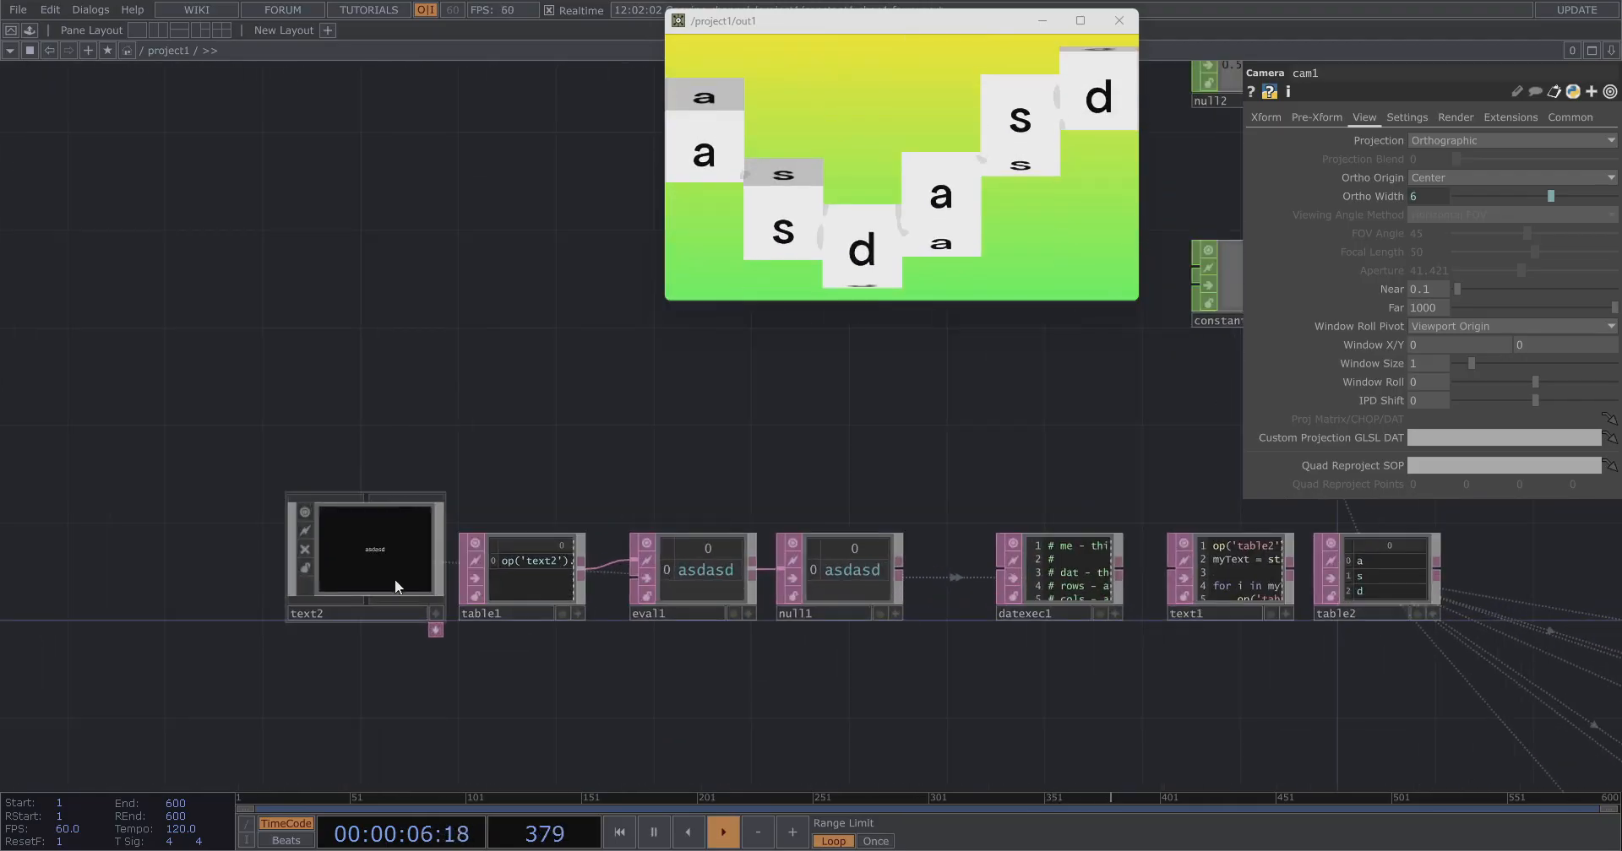
scroll(329, 659, up, 3)
text(asdasdasd)
key(ctrl+a)
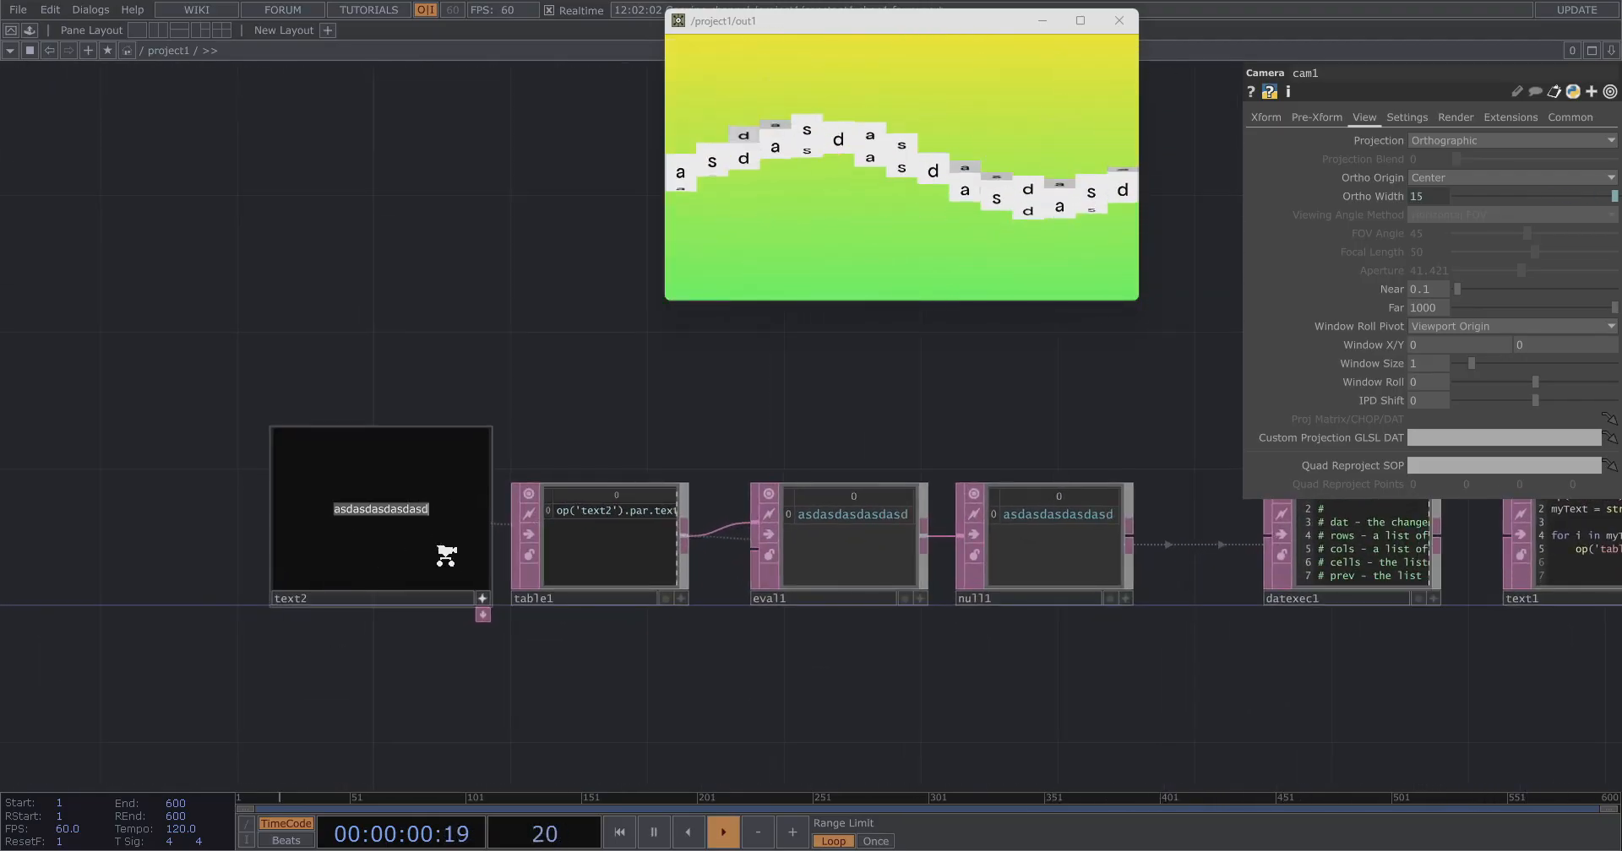
text(asdasdasd)
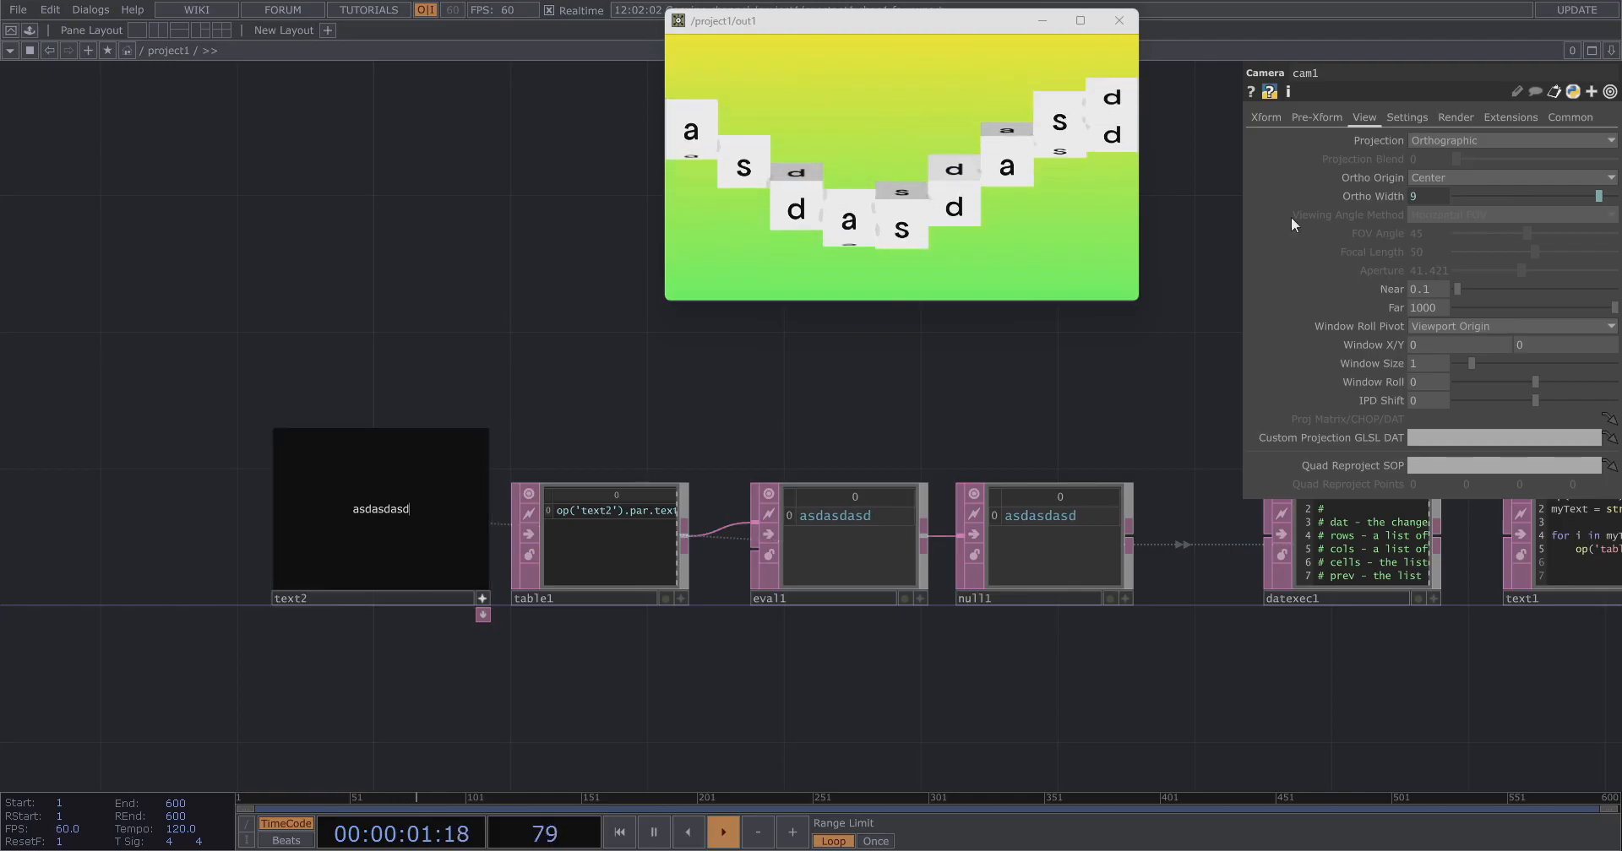
Set cam1's Y rotation to -20.
click(1311, 117)
click(1271, 117)
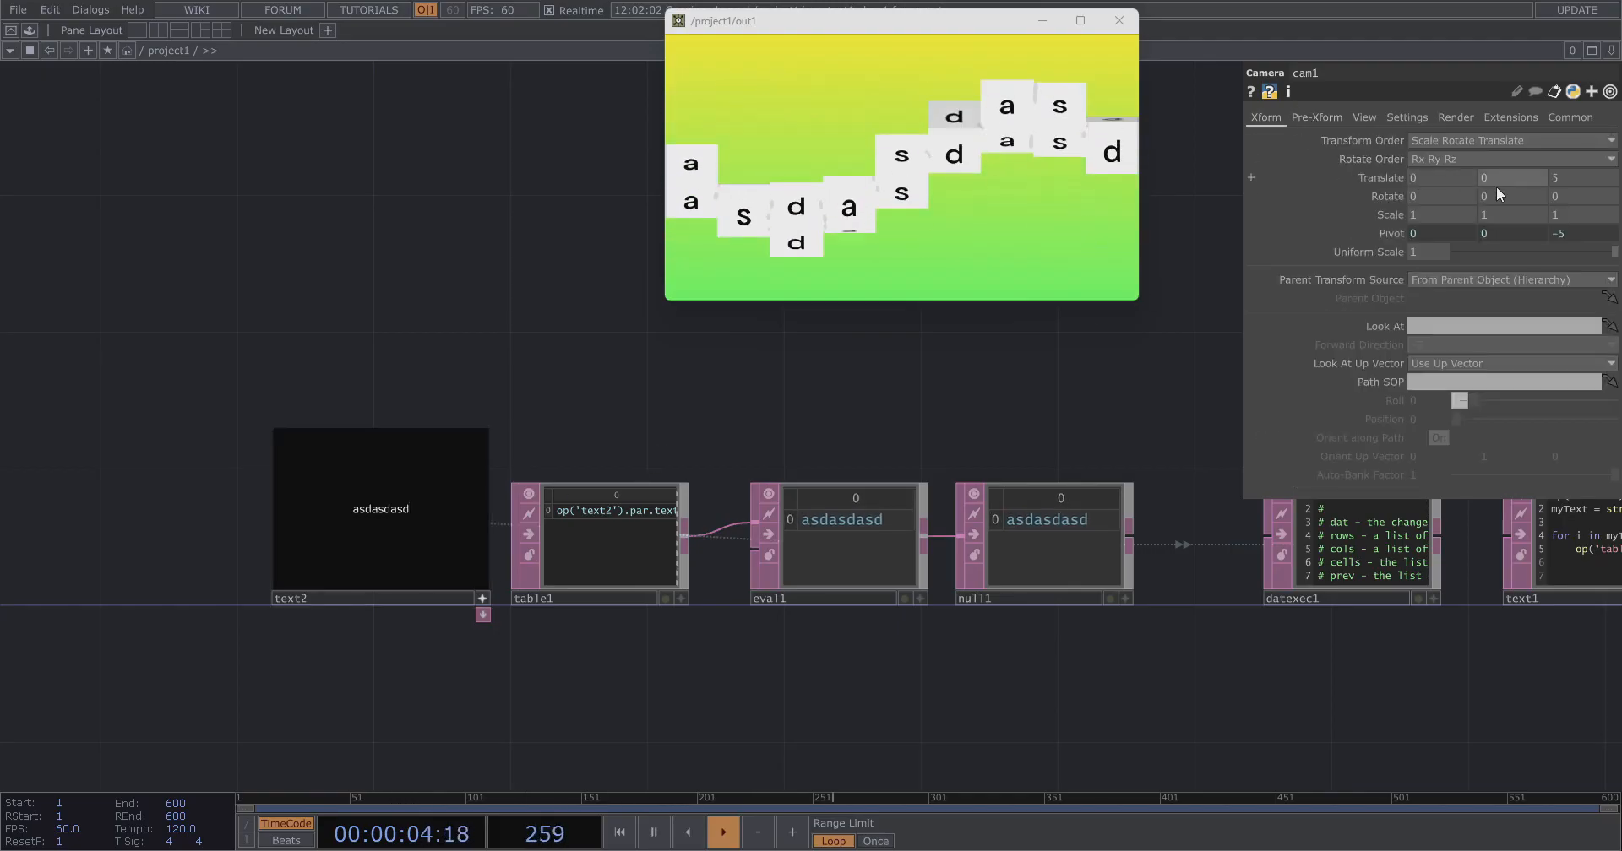
text(-20)
key(Return)
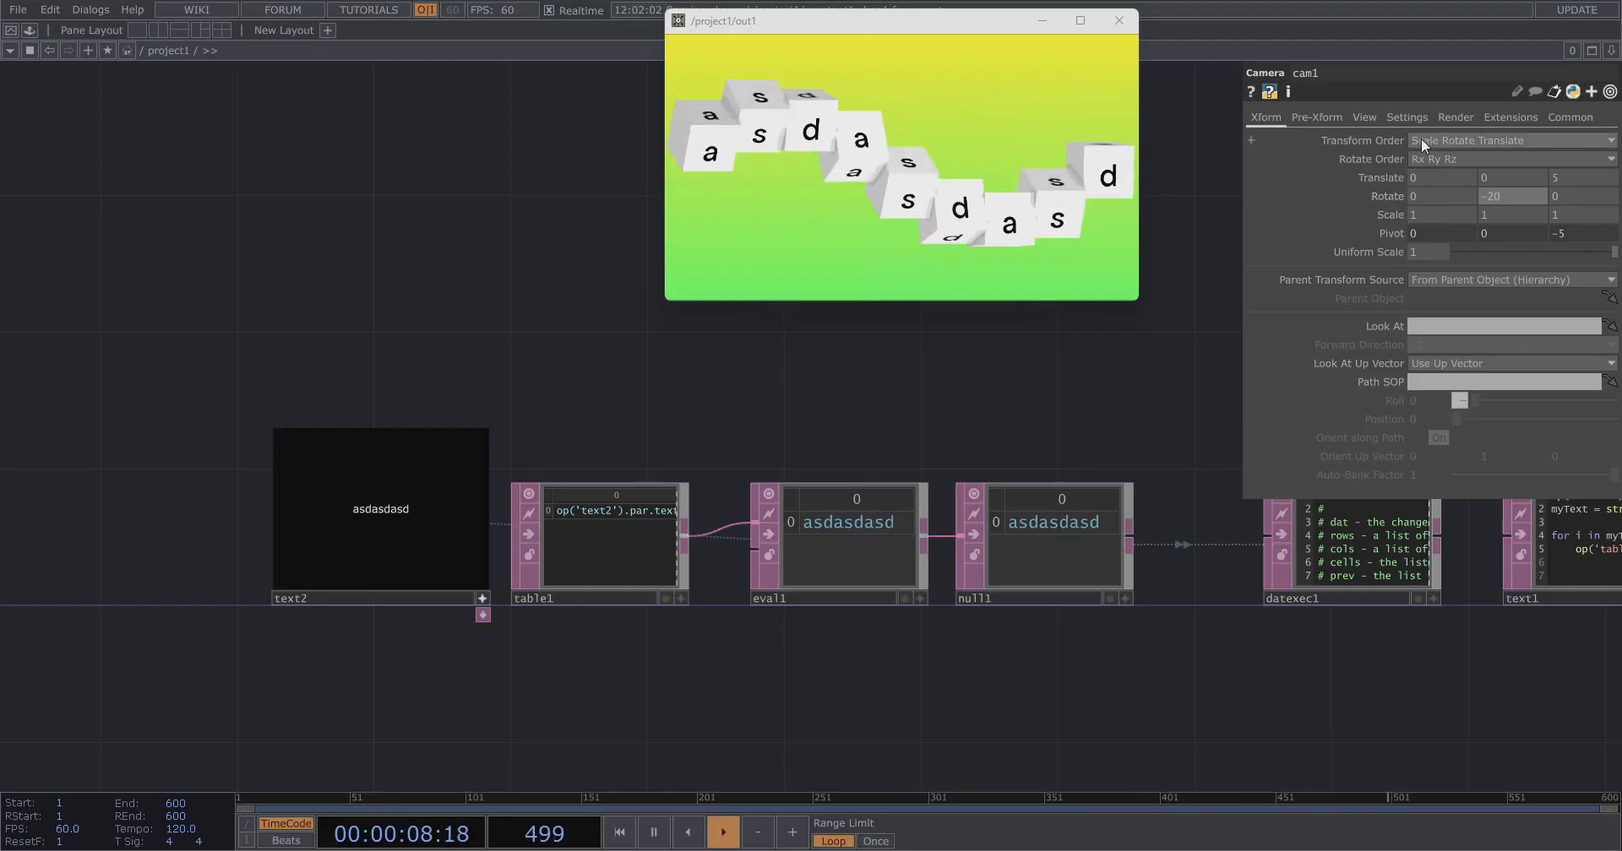
Extend cam1's Ortho Width expression to op('constant1')['chan1'] + 1.
click(1364, 118)
click(1378, 196)
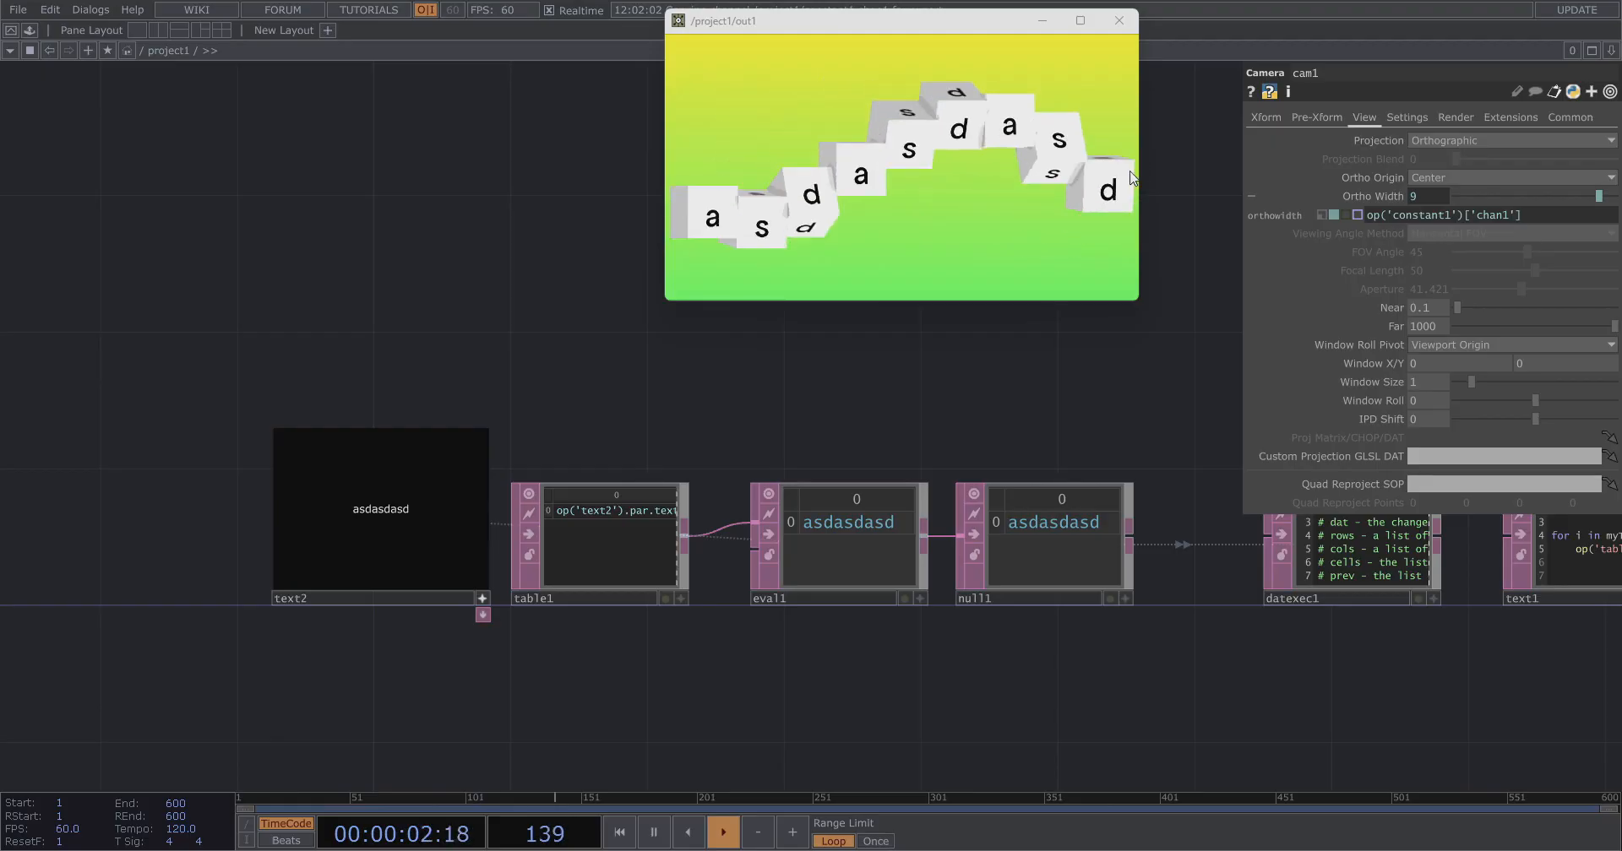
text(+ 1)
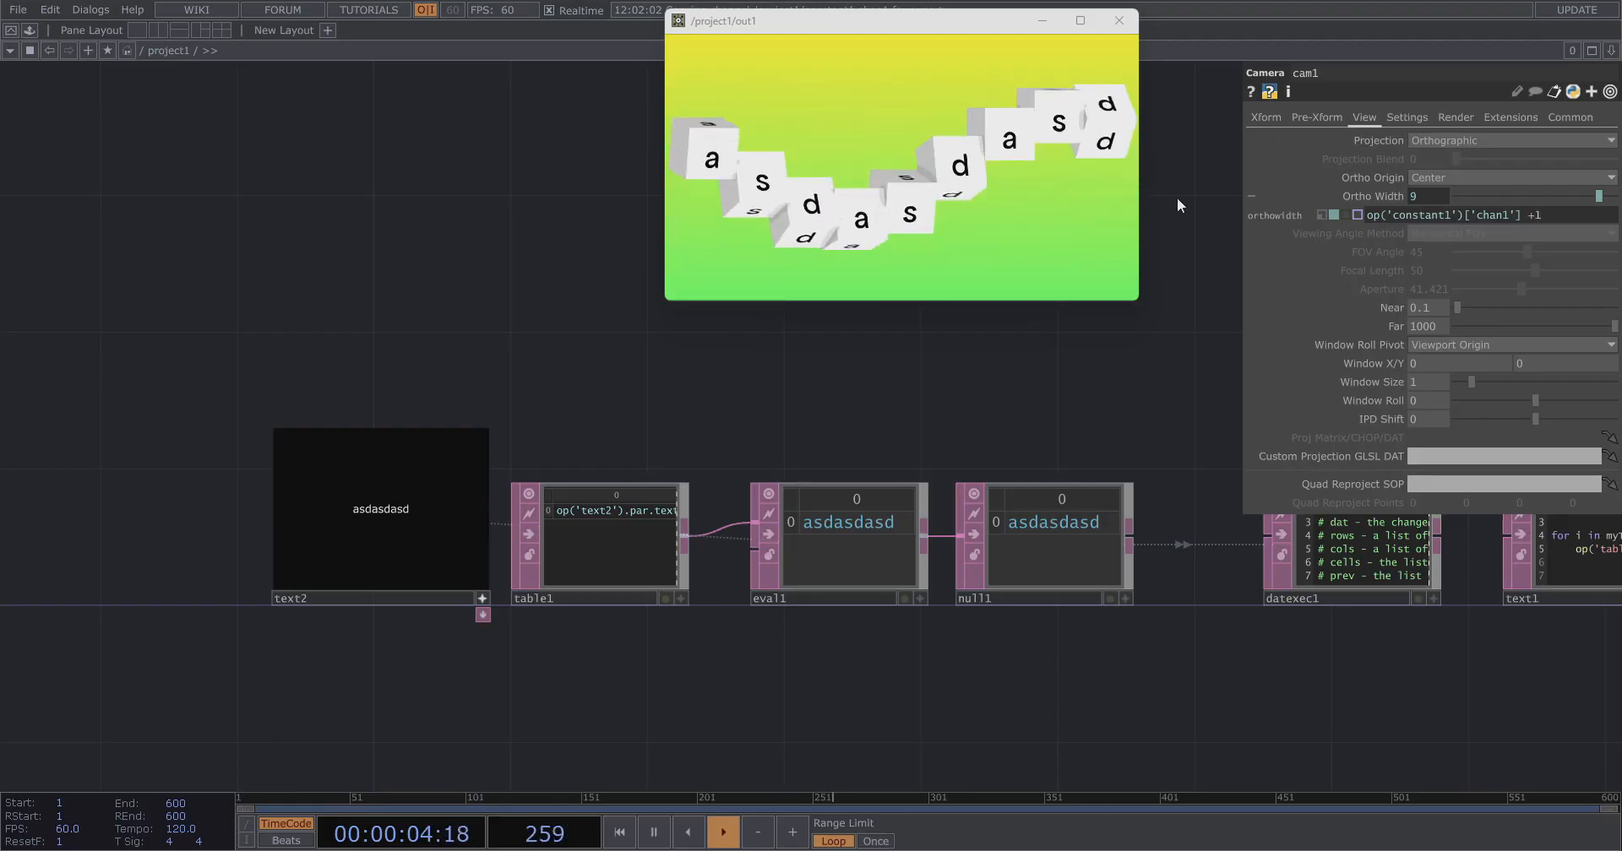
key(Return)
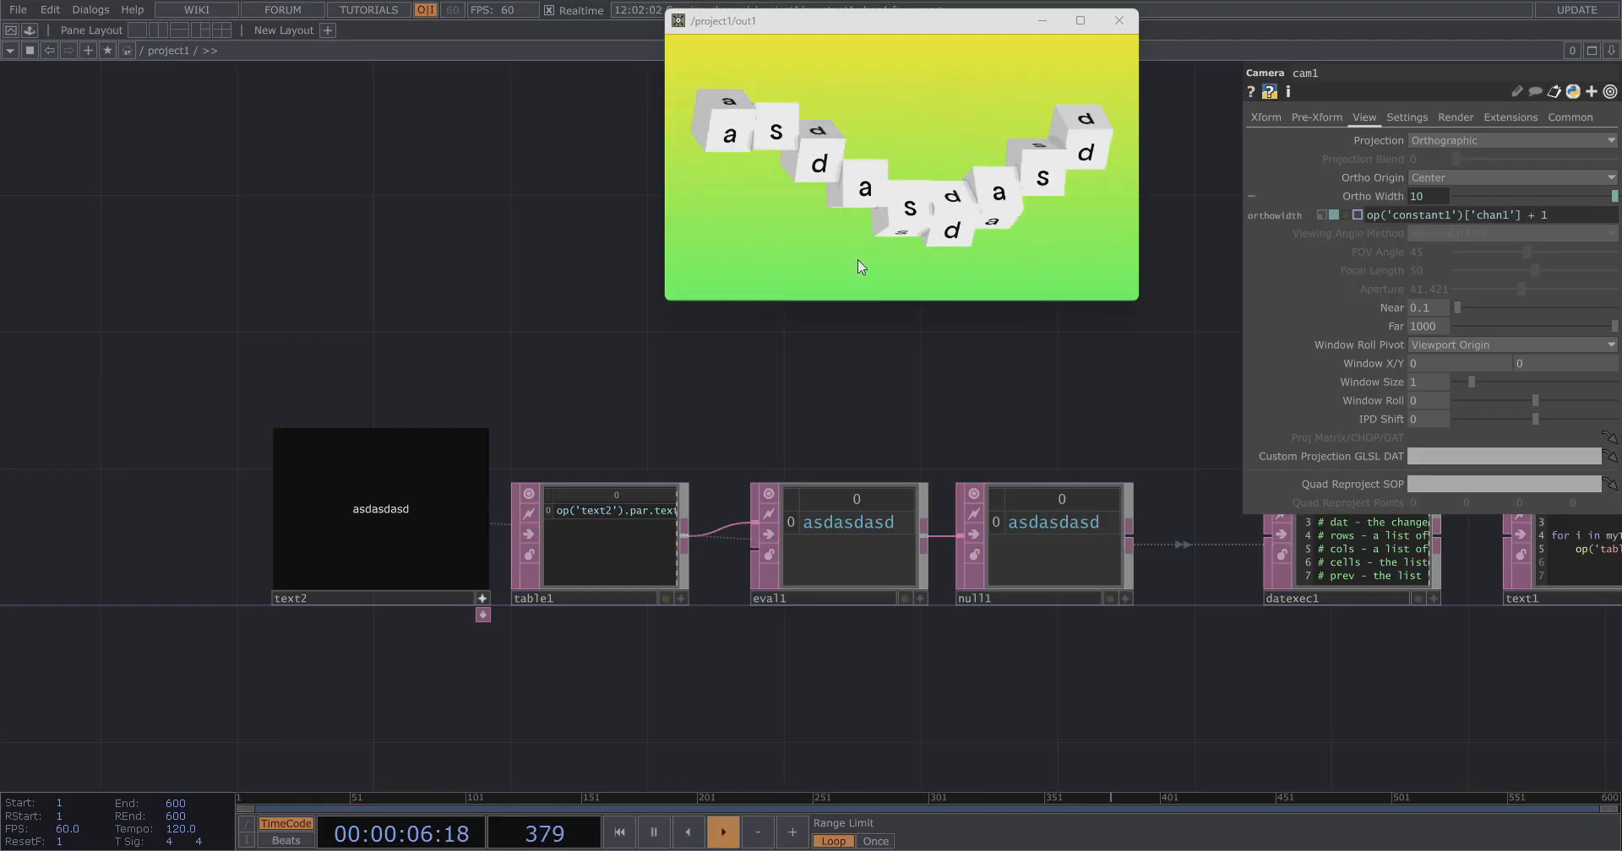
Try longer and shorter test strings in text2's panel, ending with deoxa.
click(483, 596)
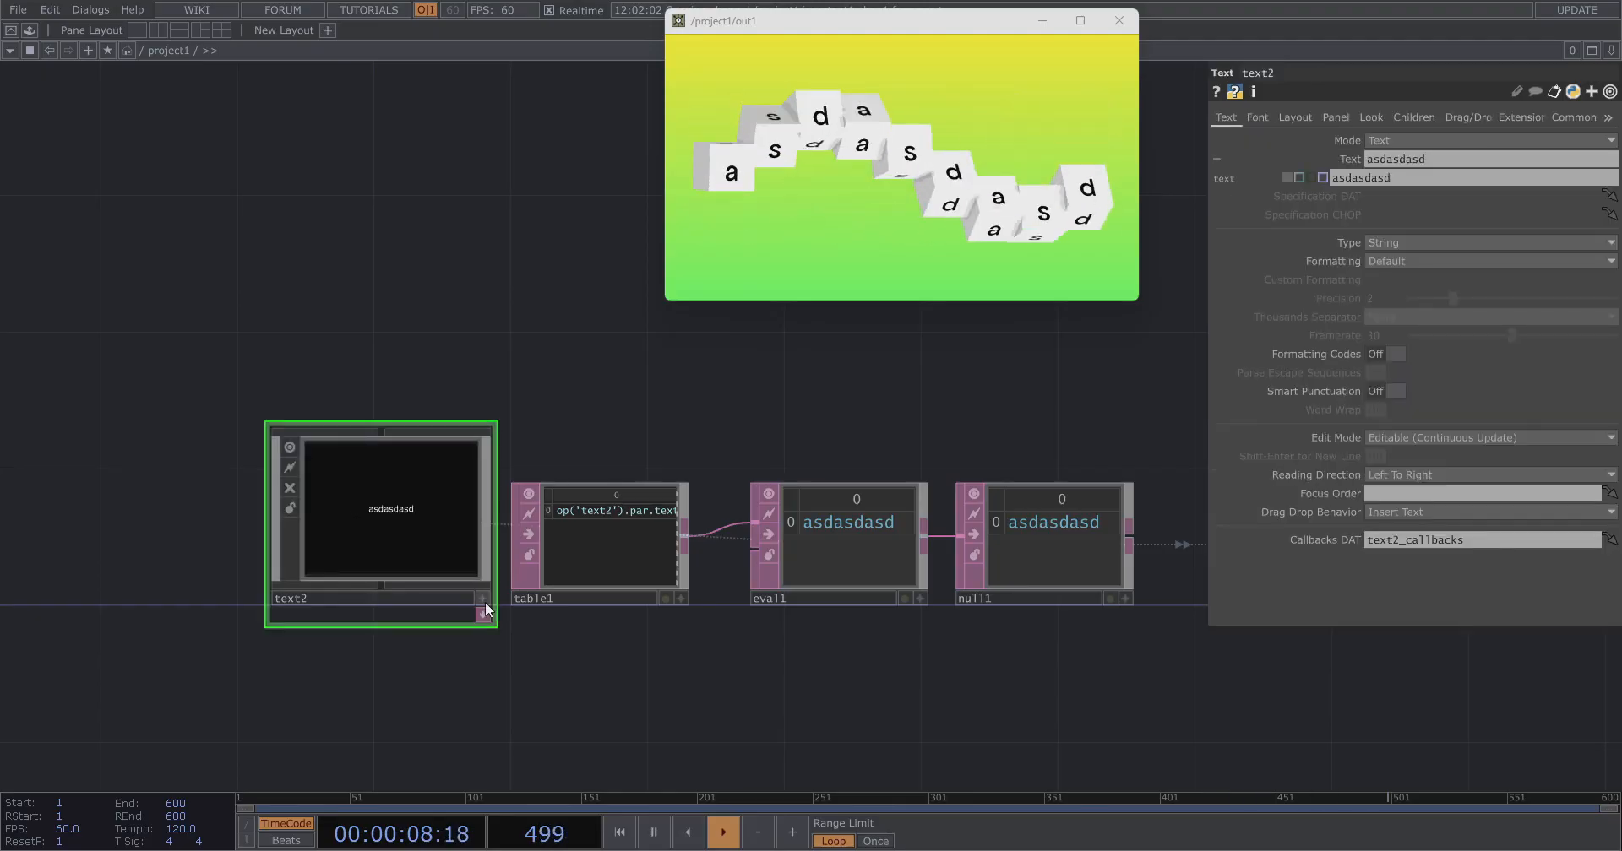
scroll(401, 629, up, 2)
key(ctrl+a)
text(asdasdasda)
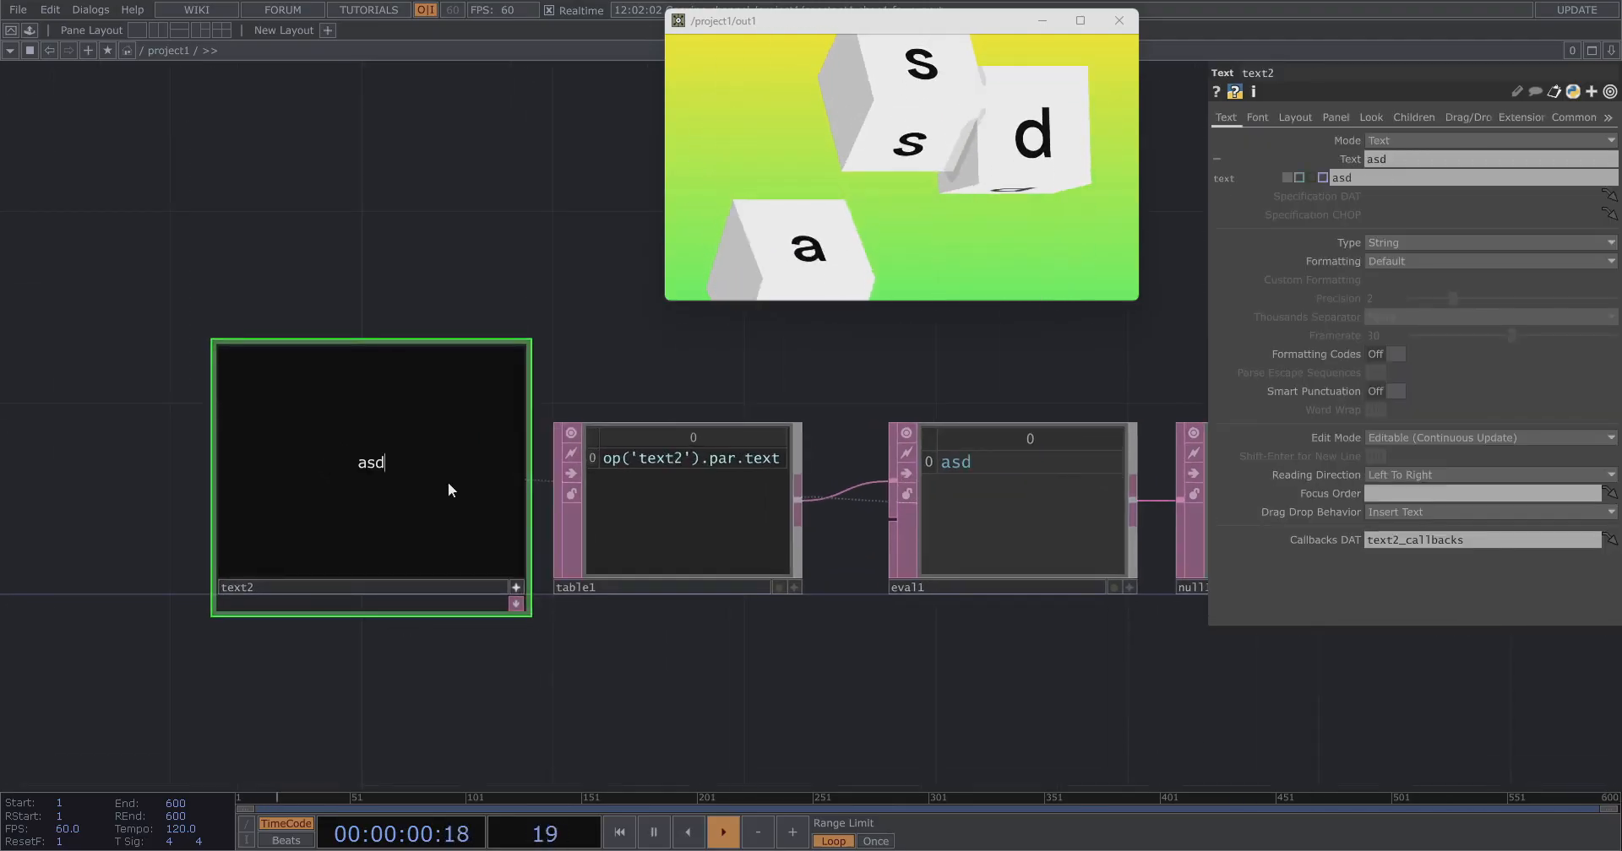
text(sdasdasdeoxan)
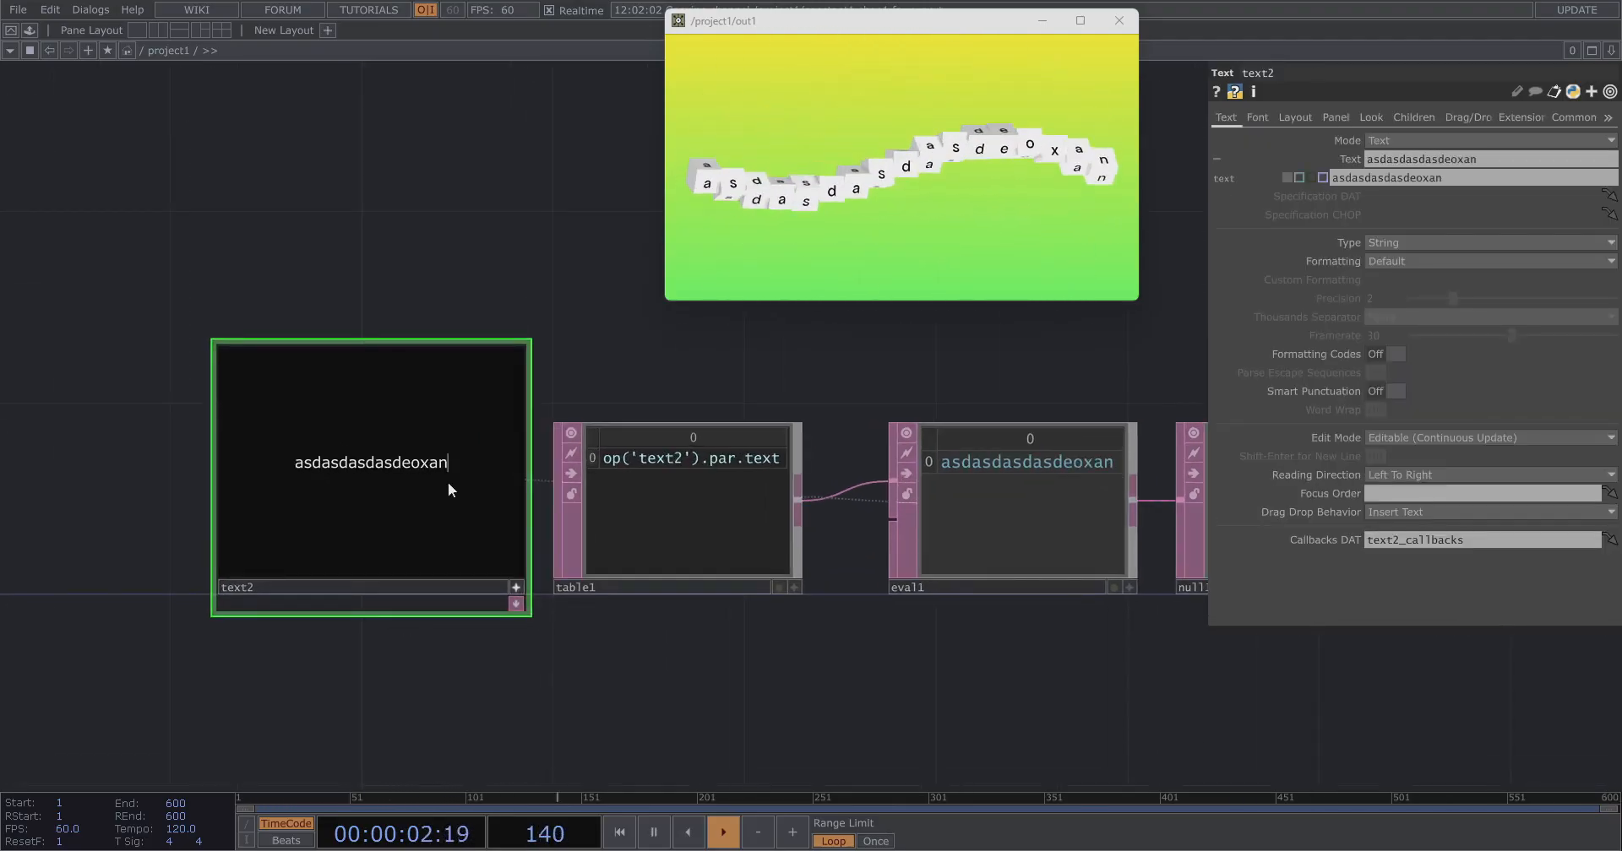
key(ctrl+a)
text(asddddddddddddddddddddddddddddddddddddddd)
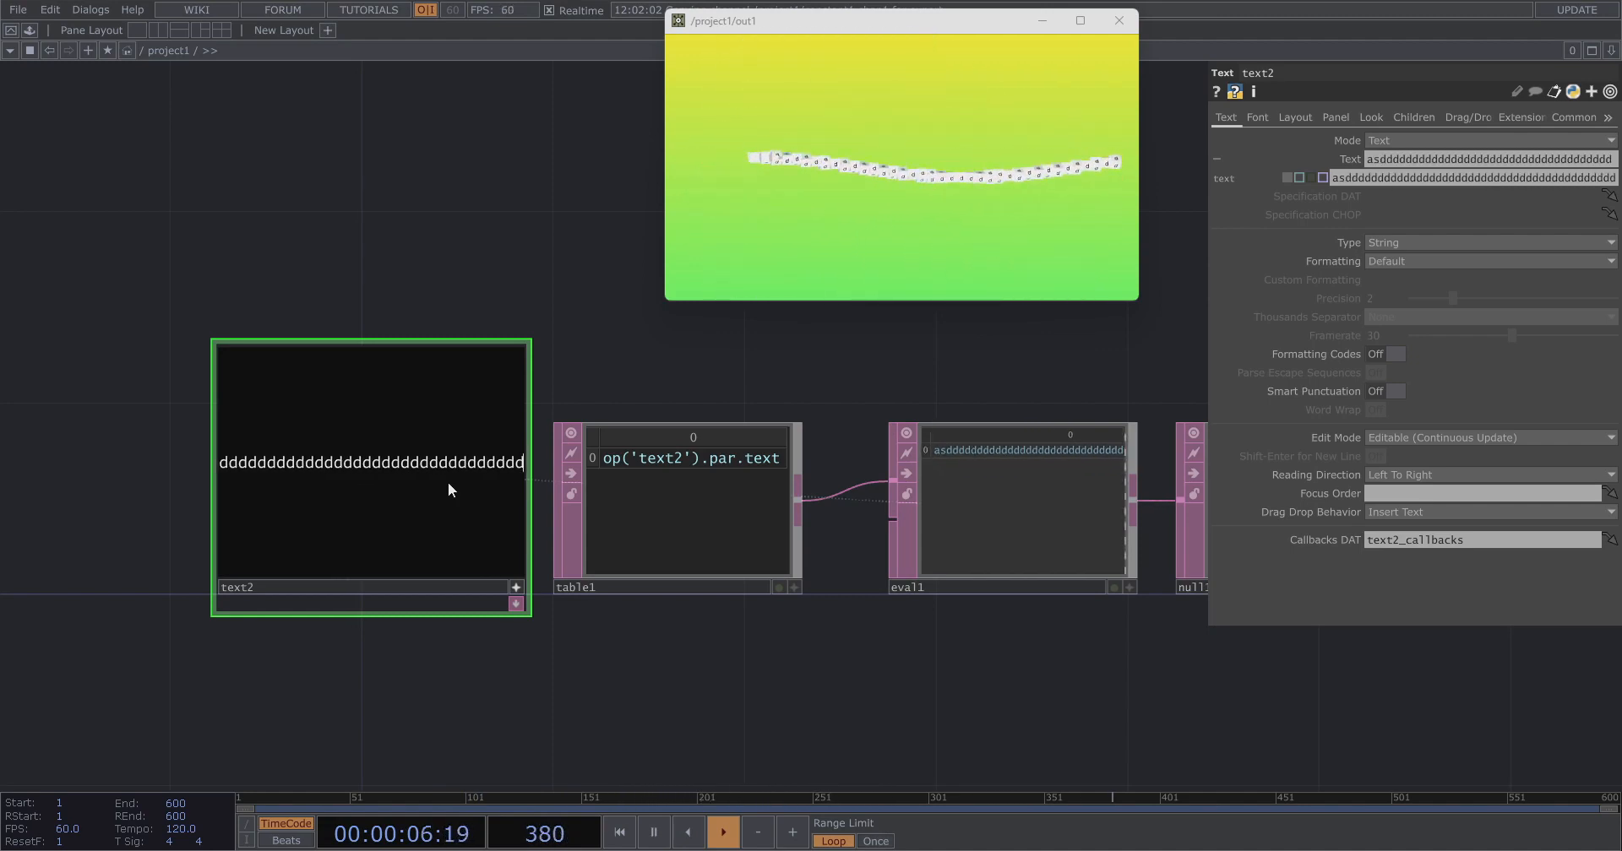
key(ctrl+a)
text(deoxa)
Replace text2's text with diogo tutorial and deactivate its viewer.
key(ctrl+a)
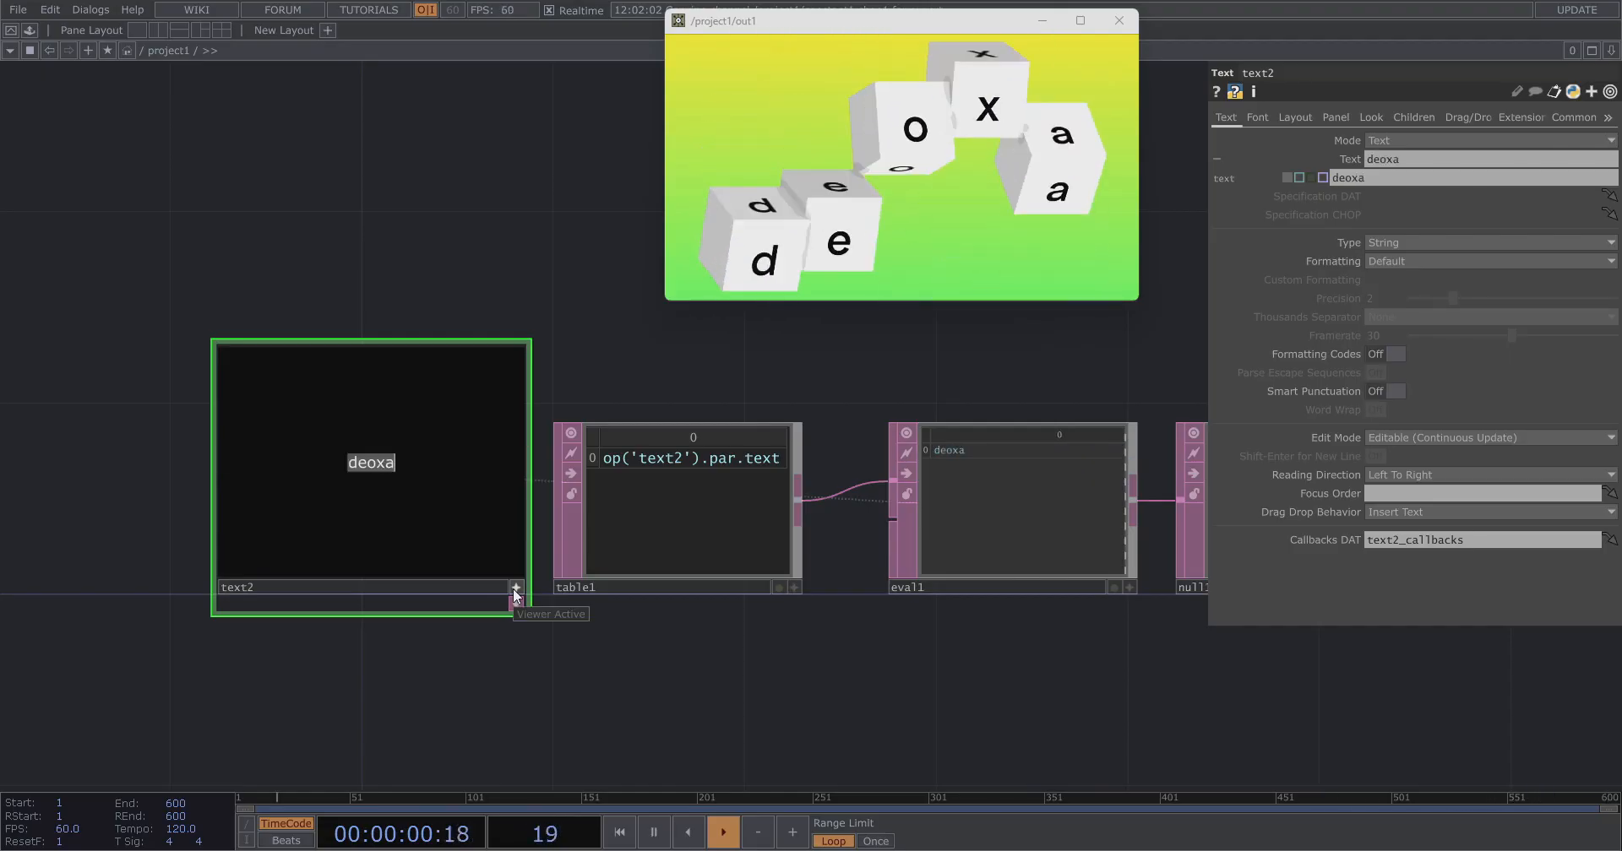
text(de)
key(BackSpace)
text(iogo tutorial)
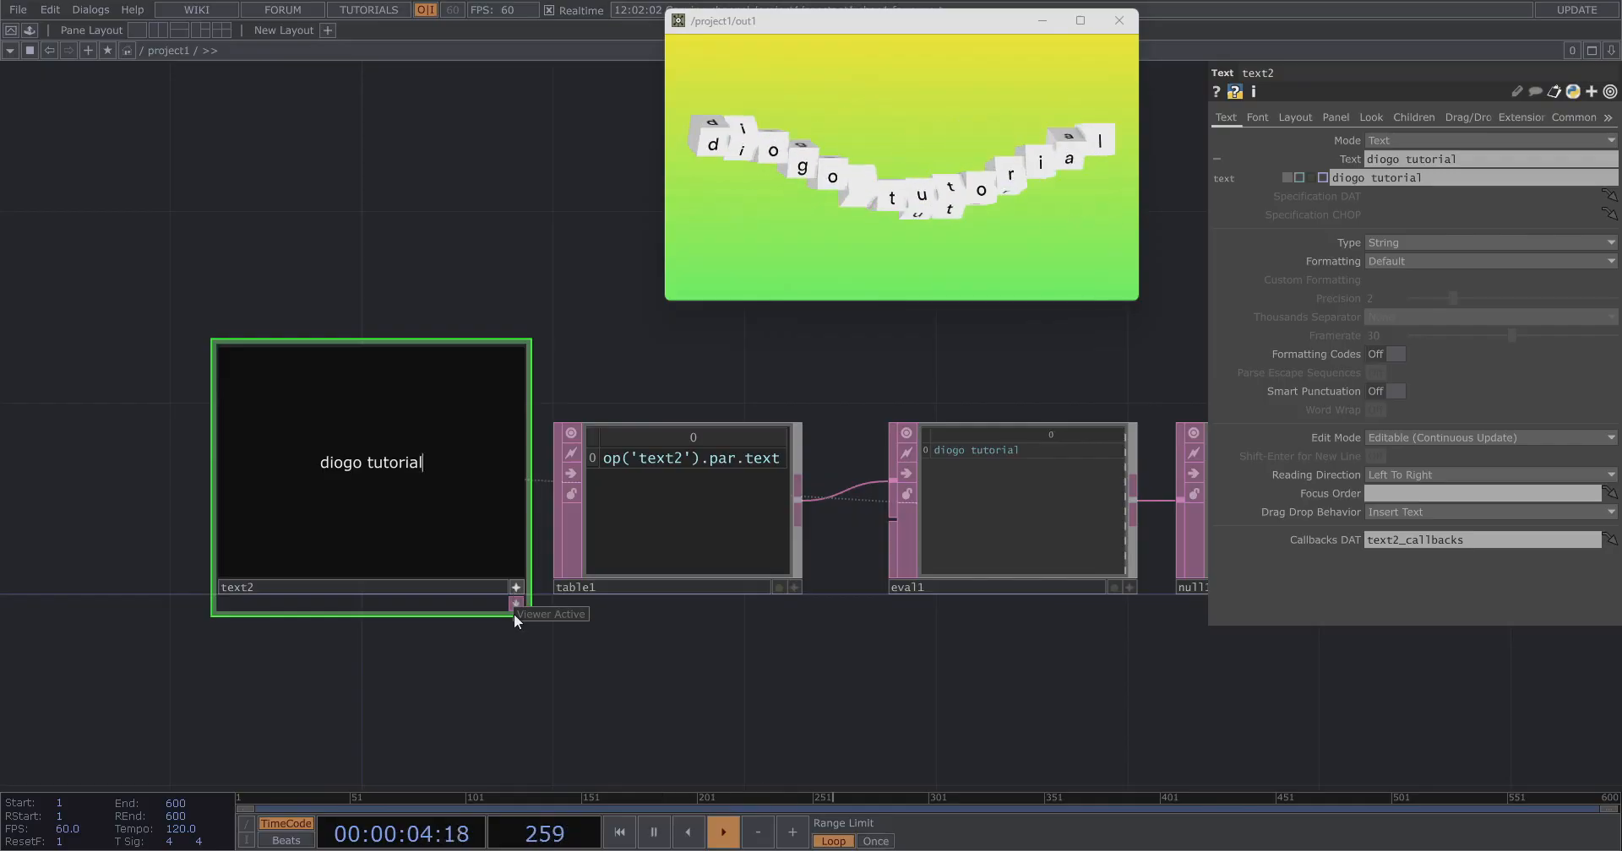
click(518, 589)
Raise lfo1's Frequency slightly.
scroll(391, 660, down, 7)
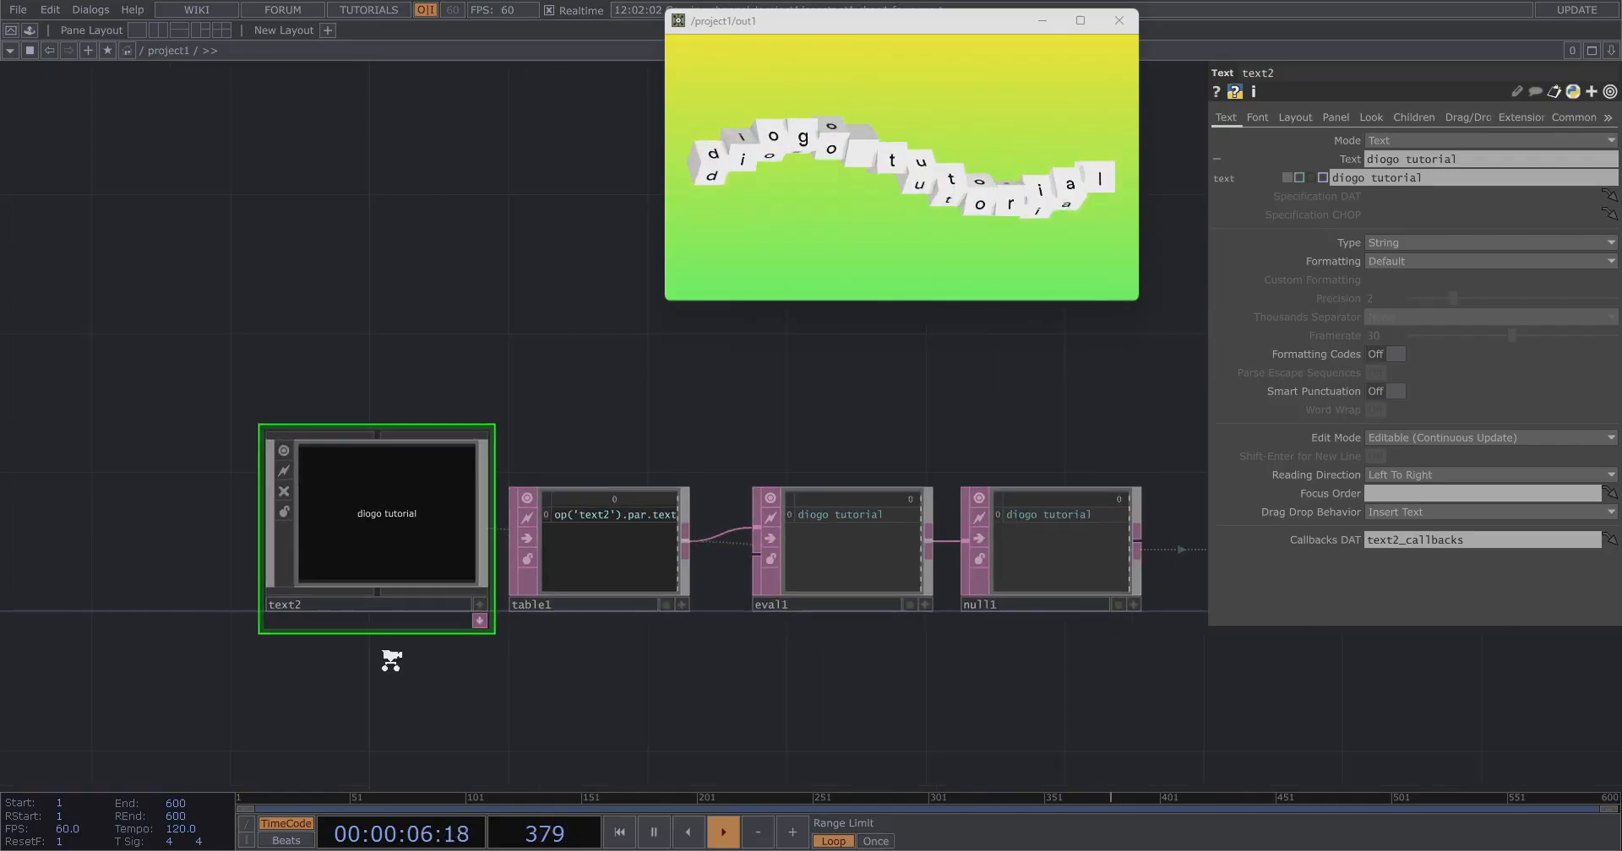
drag(946, 359, 707, 511)
scroll(884, 370, up, 3)
scroll(885, 369, up, 2)
drag(884, 370, 767, 419)
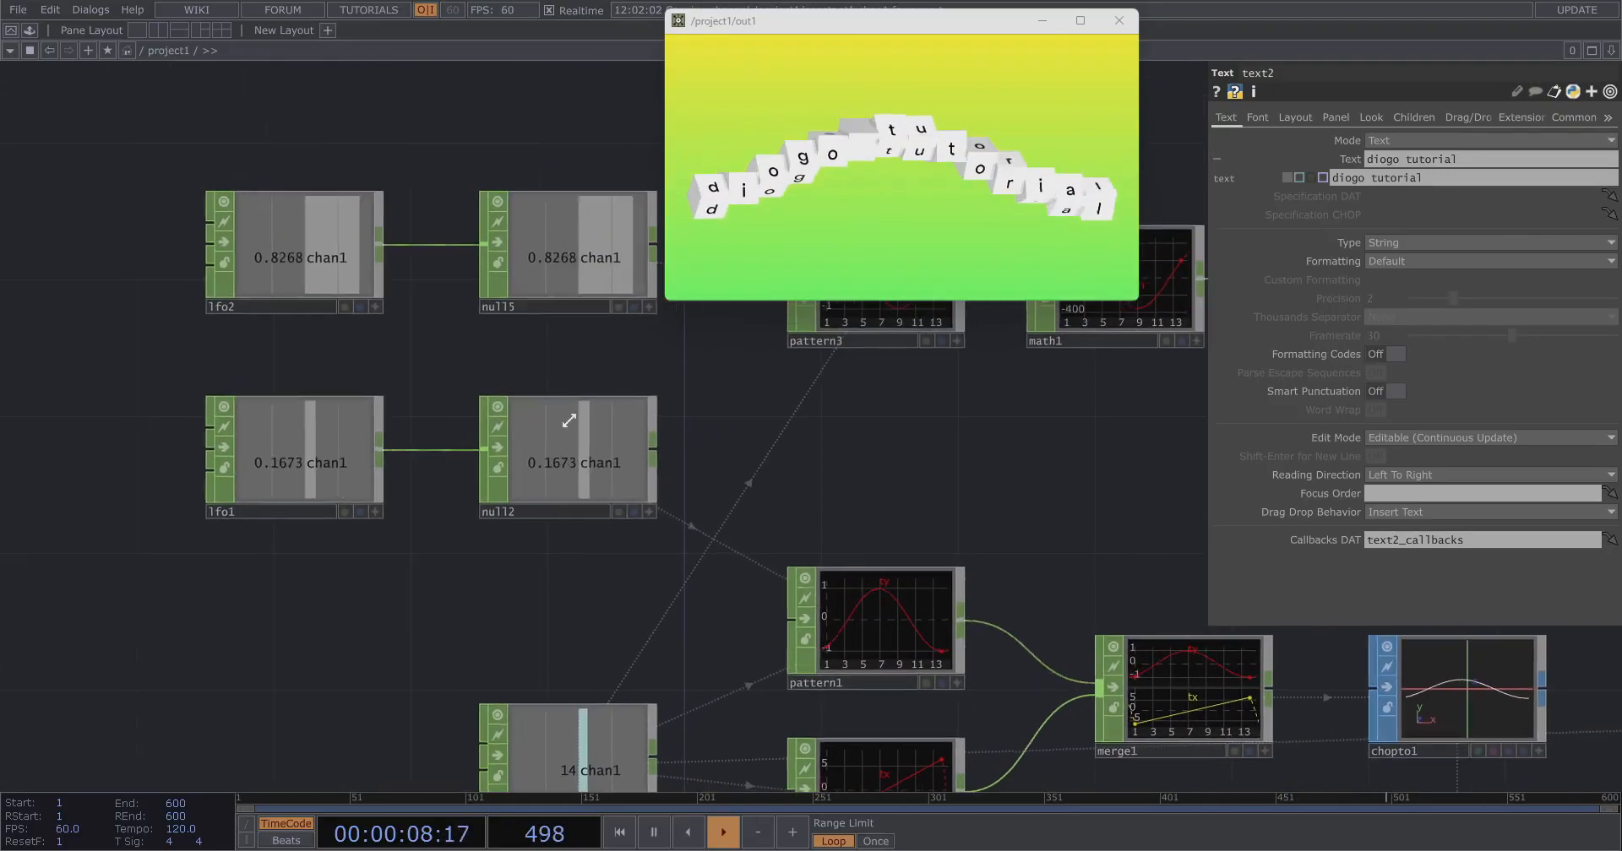
click(344, 439)
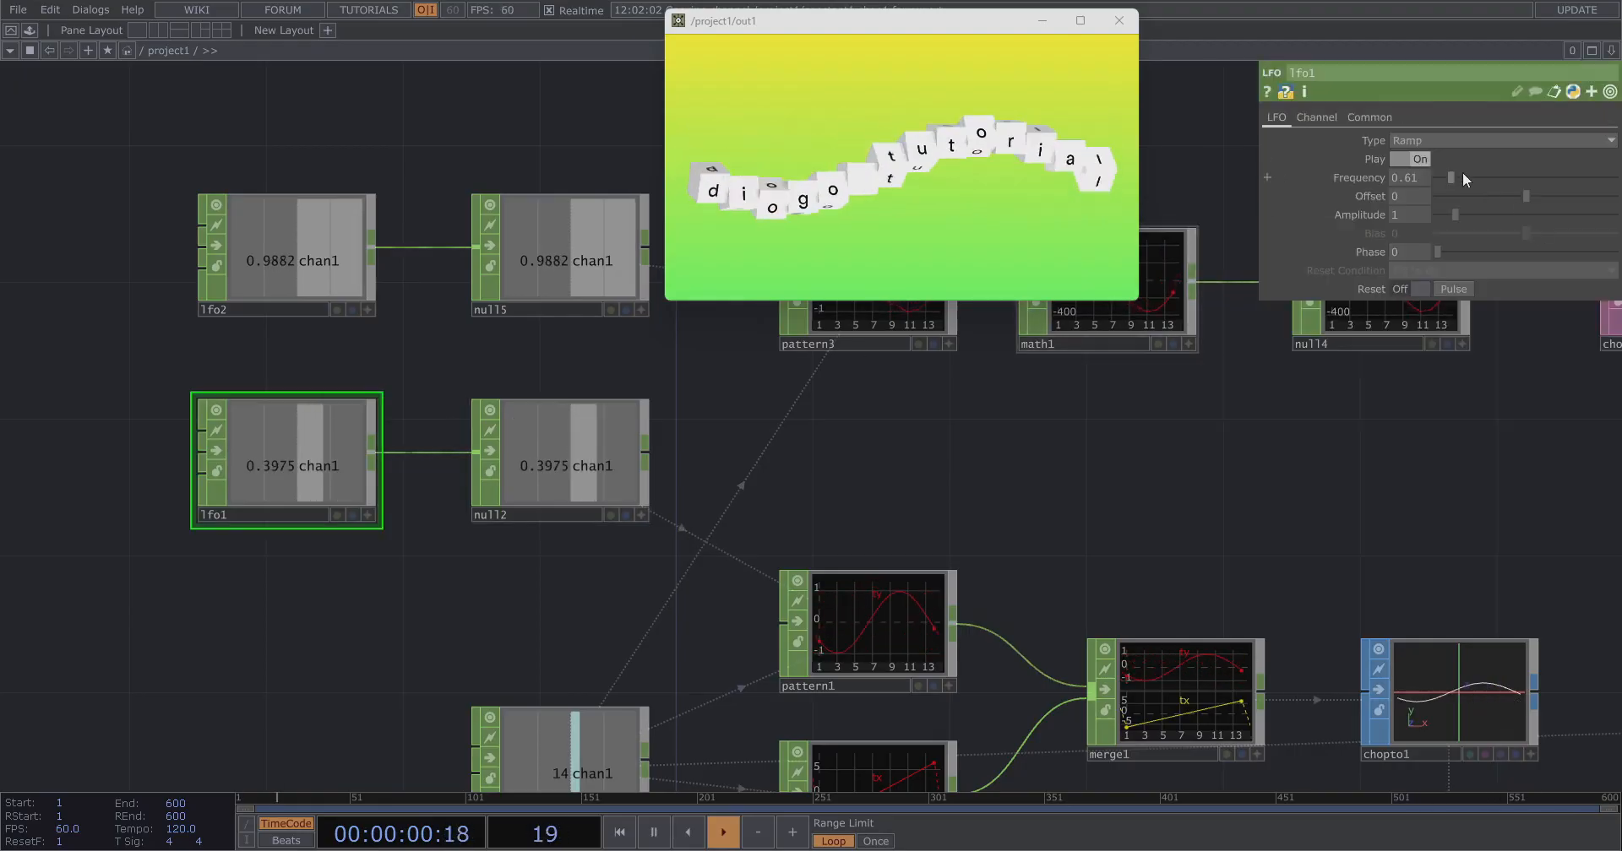
mouse_move(1446, 174)
mouse_down()
mouse_move(1485, 176)
mouse_move(1456, 175)
mouse_up()
Try Triangle and Ramp as pattern1's Type.
drag(1239, 388, 1121, 322)
click(836, 549)
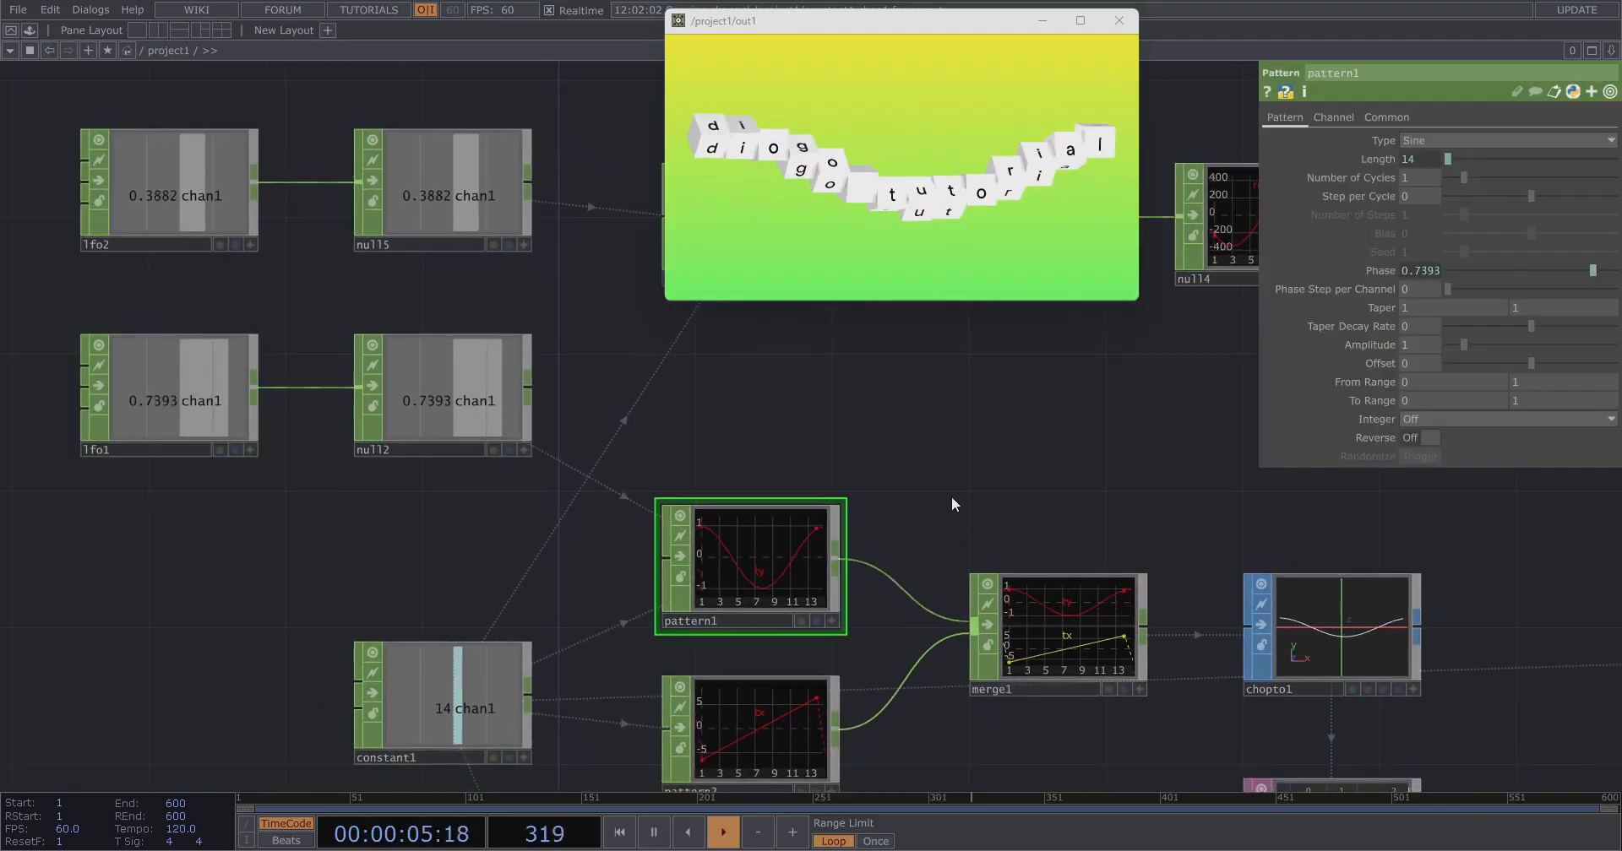
click(1426, 139)
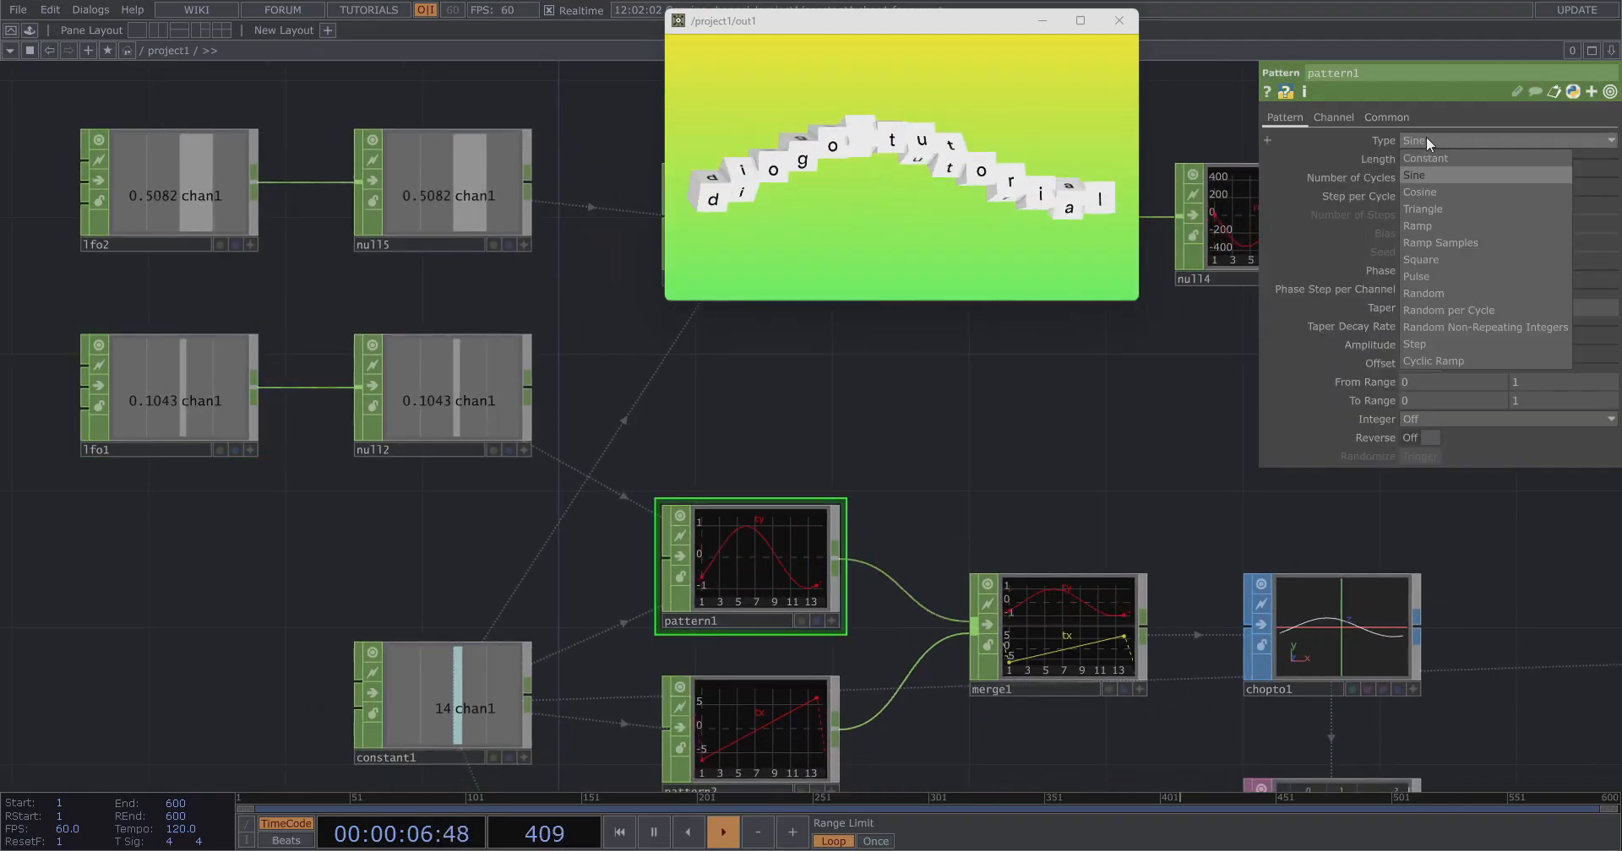
click(1438, 204)
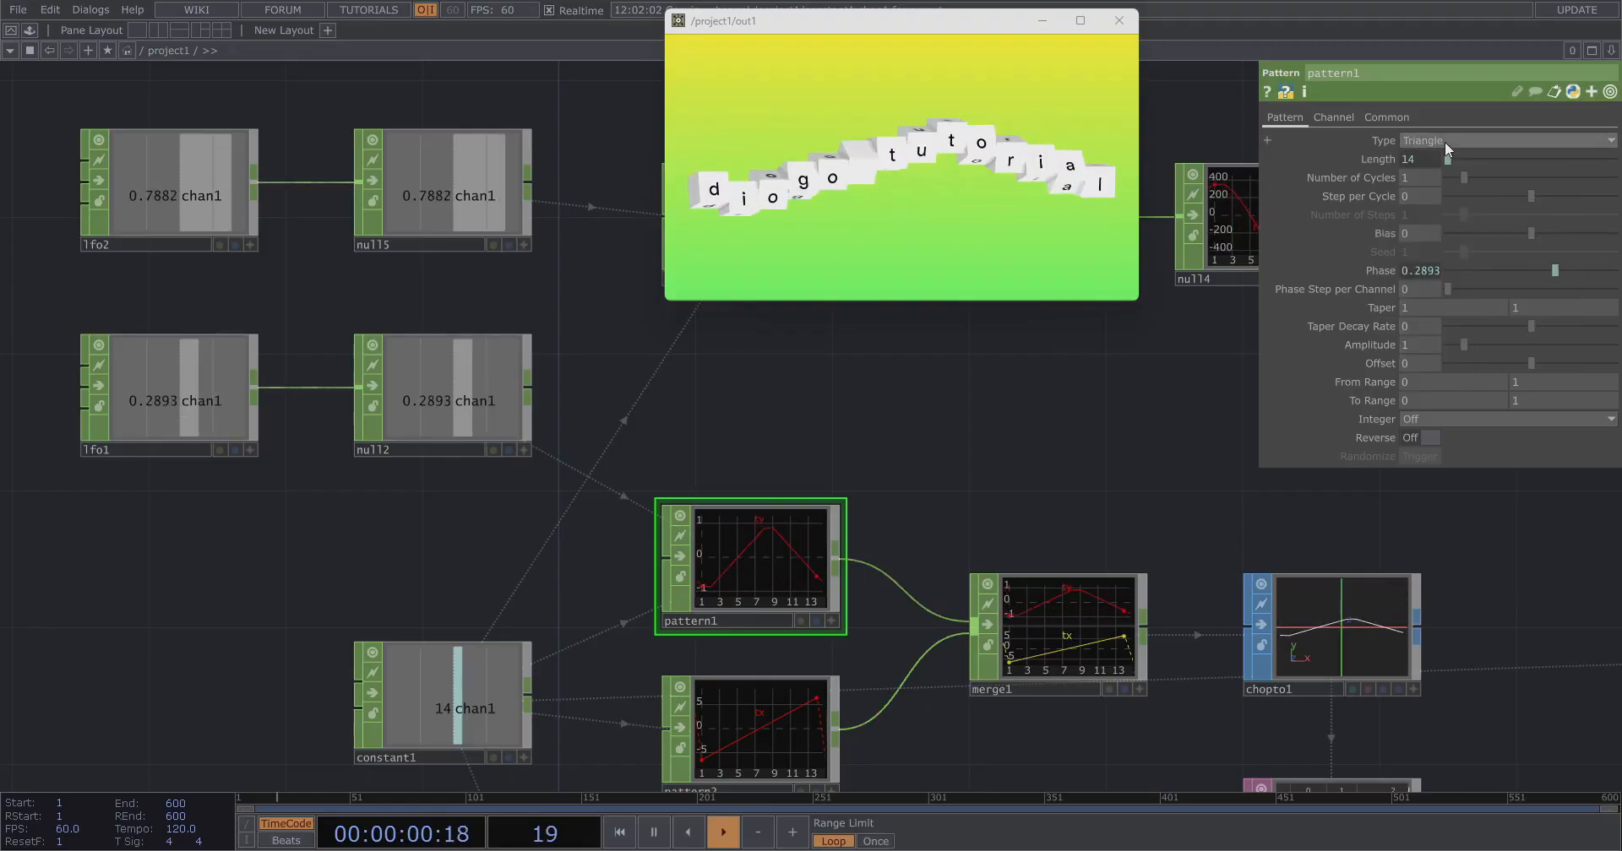
click(1445, 141)
click(1457, 225)
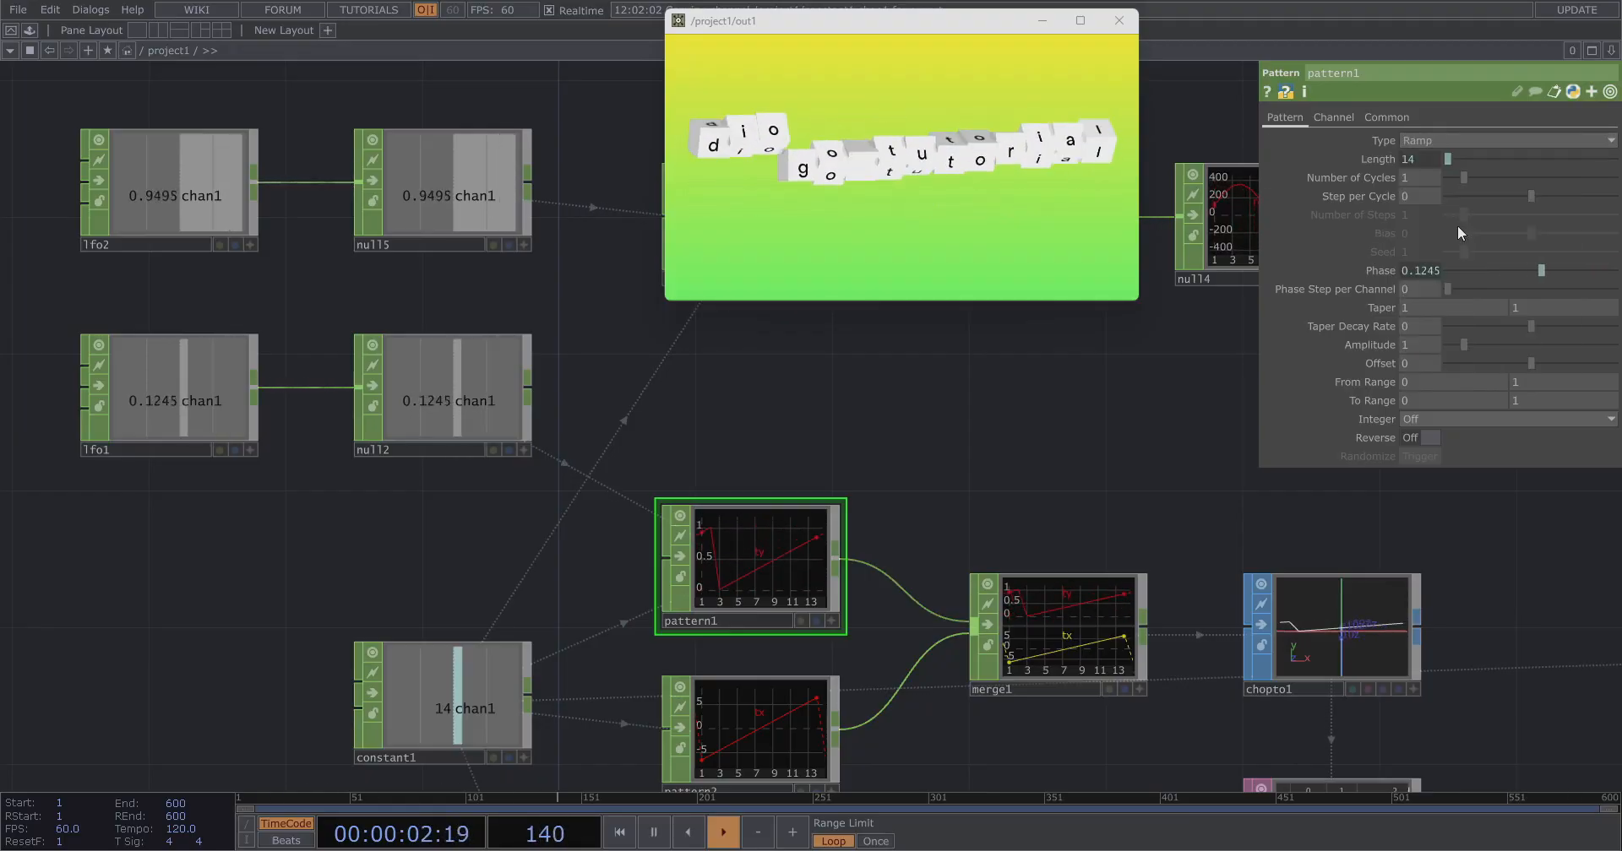
Try Random, Random per Cycle and Constant as pattern1's Type.
click(1437, 139)
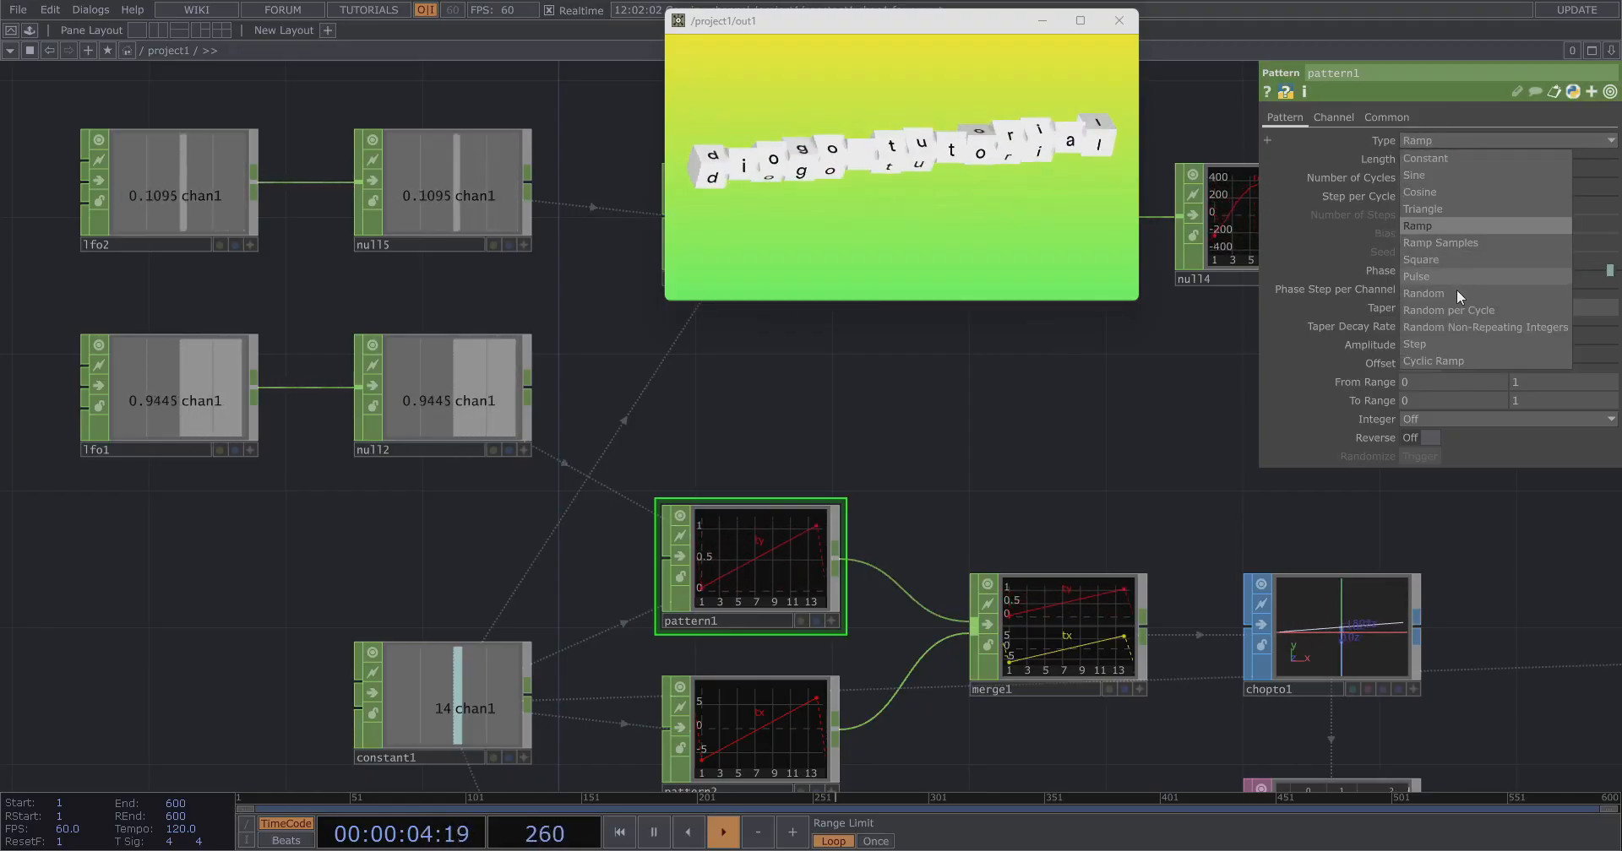
click(1457, 292)
click(1462, 143)
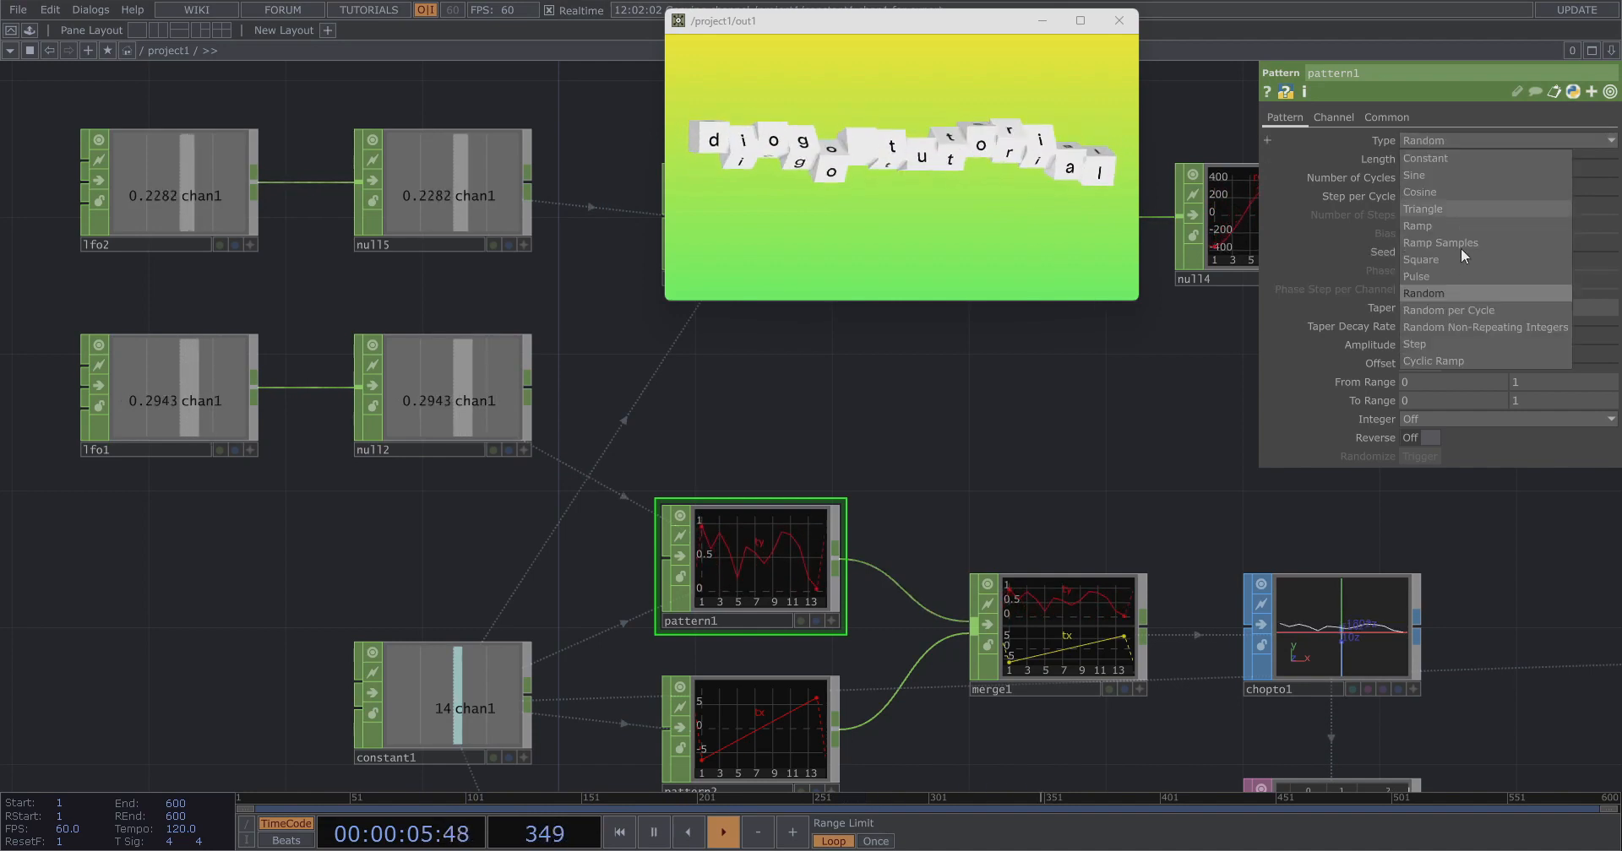
click(1464, 309)
click(1456, 139)
click(1448, 157)
Set pattern1's Type to Cosine after trying Sine.
click(1446, 139)
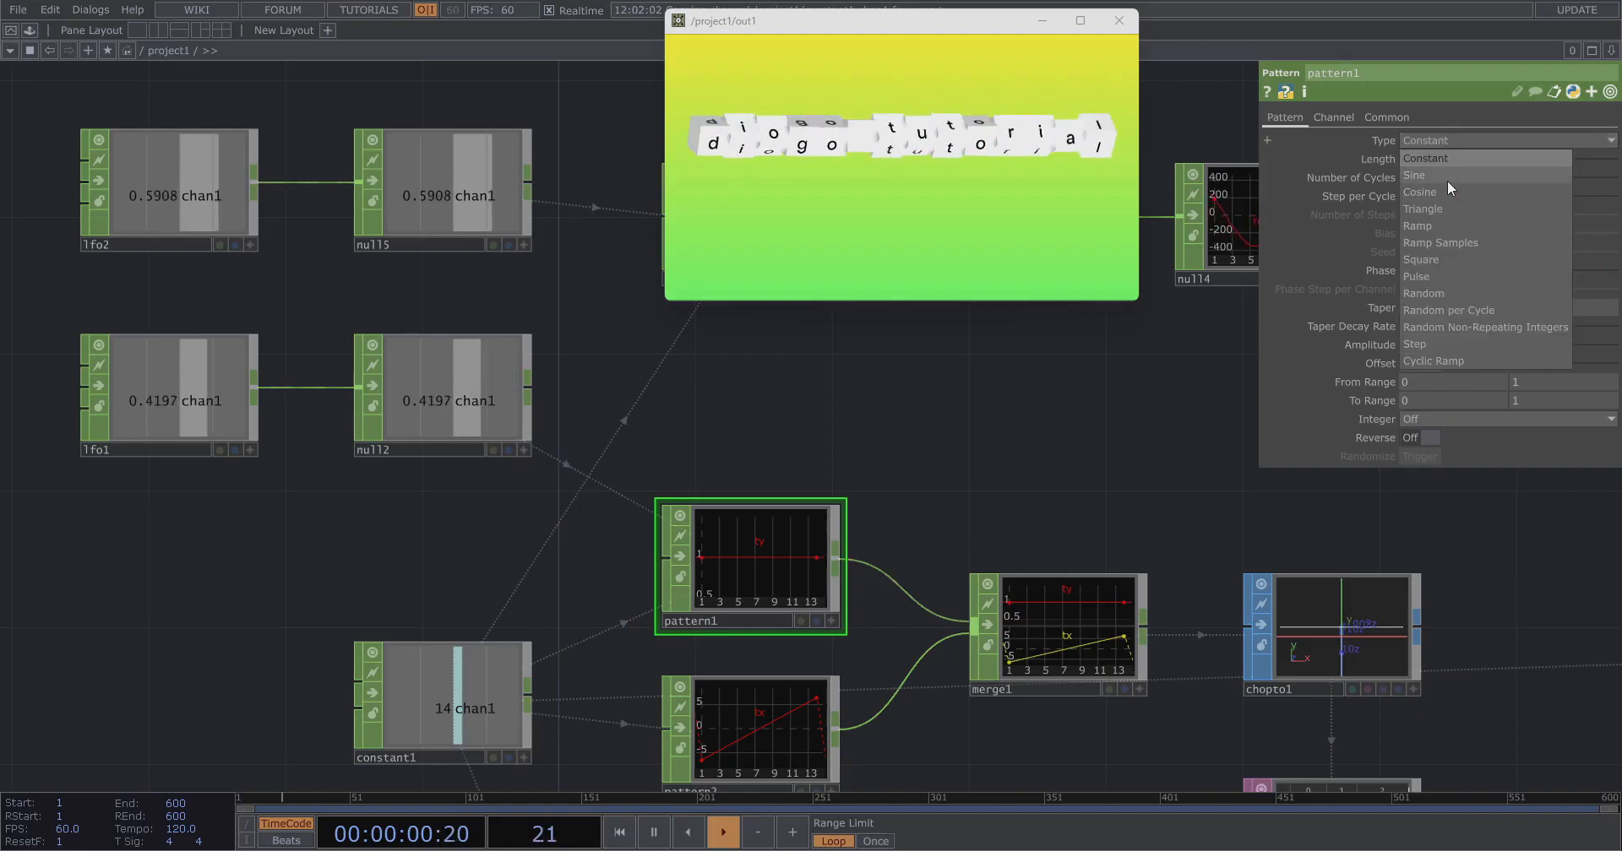
click(1447, 178)
click(1434, 140)
click(1441, 191)
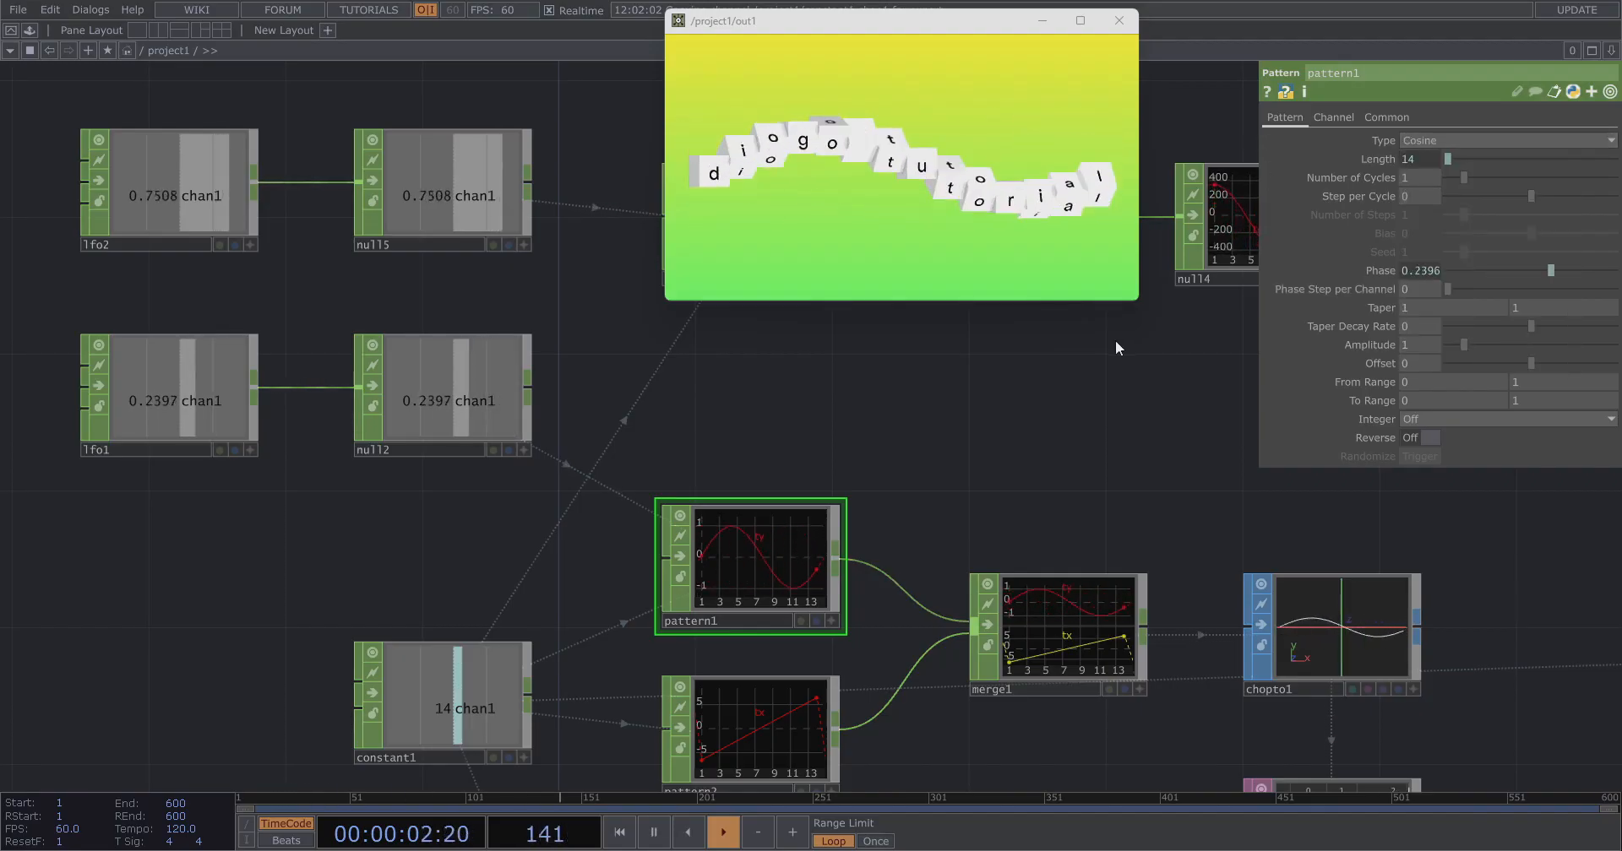
Enlarge the out1 output window and move it to the middle of the screen.
drag(1137, 299, 1621, 661)
drag(1138, 26, 711, 71)
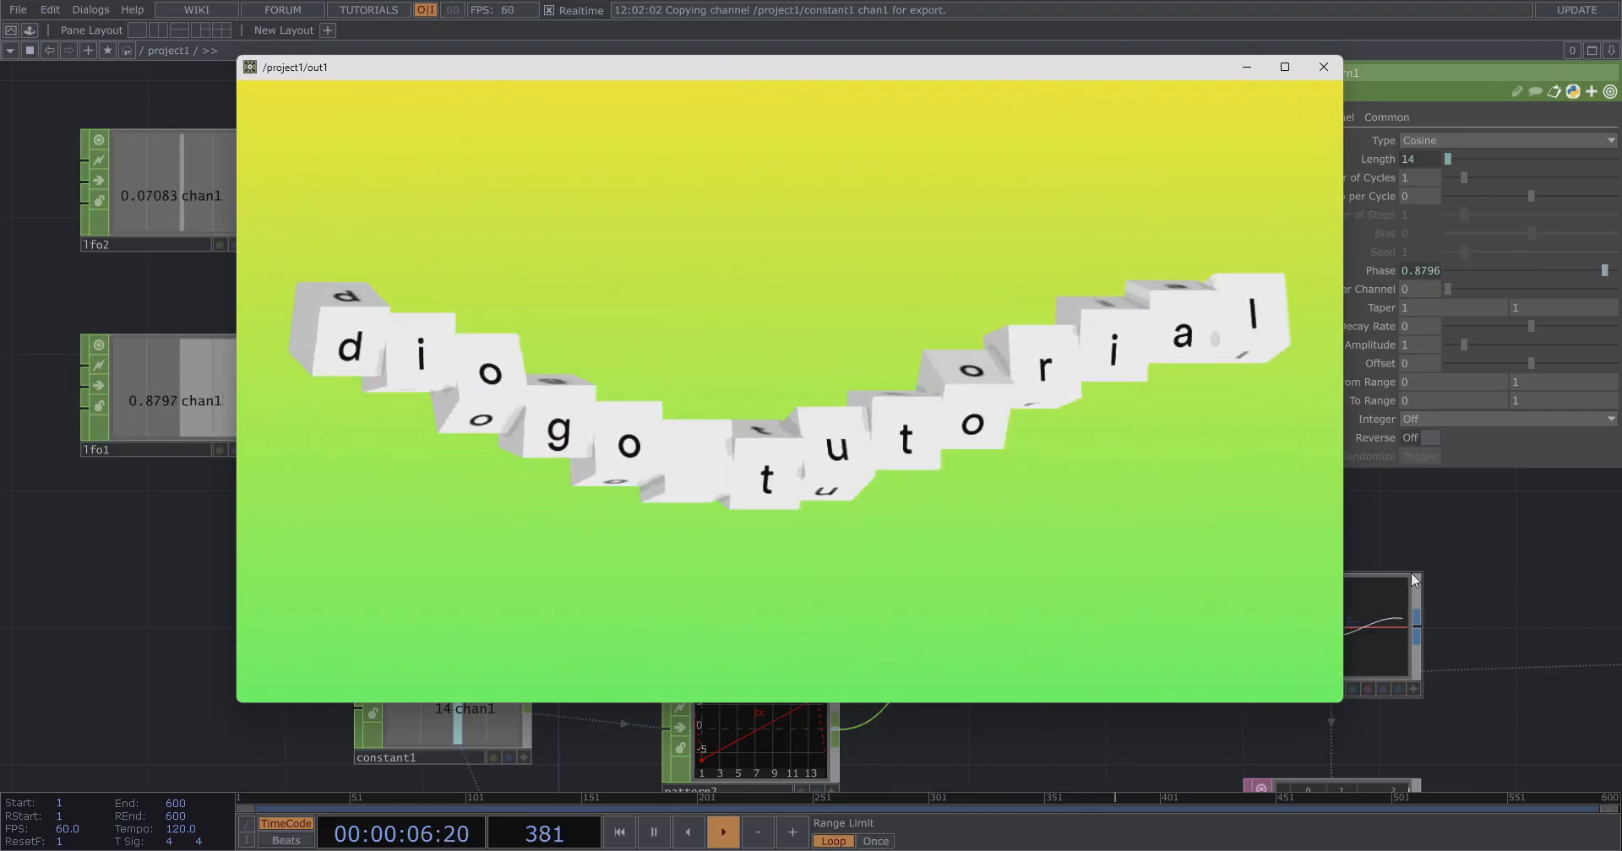